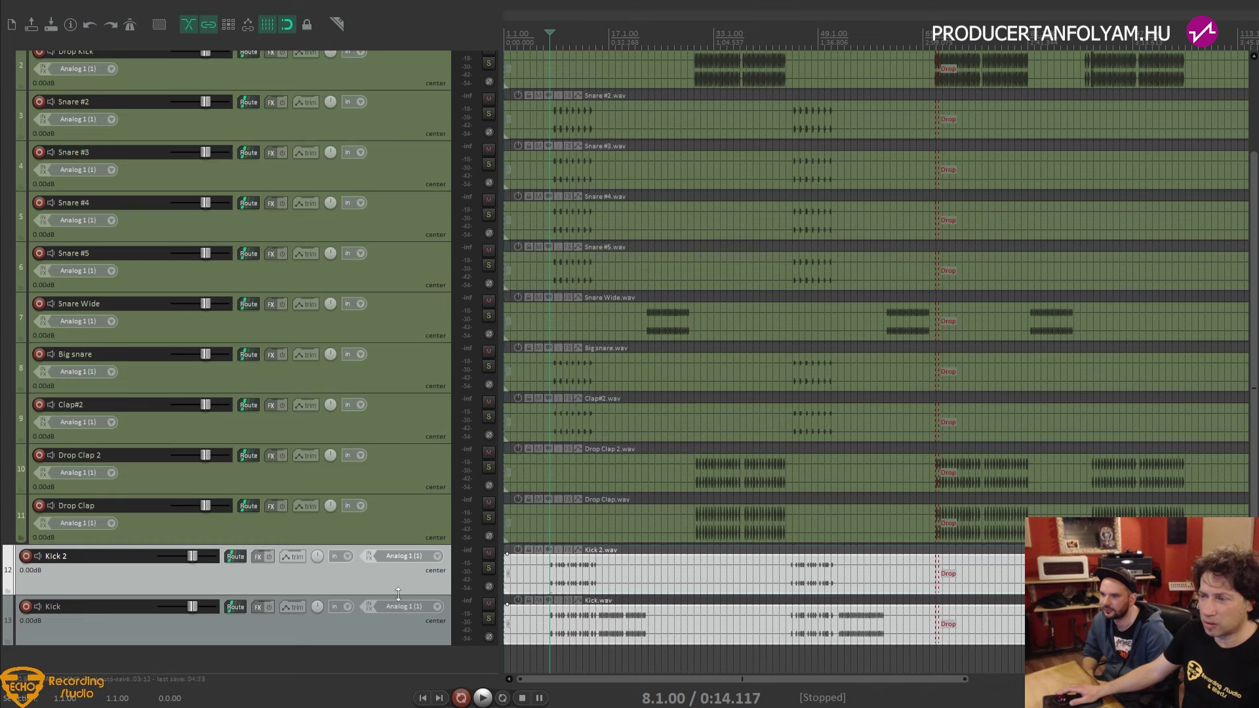
Reorder the Kick track above Kick 2 and move both tracks into the Dobok folder, above Drop Kick
left_click_drag(388, 619, 394, 549)
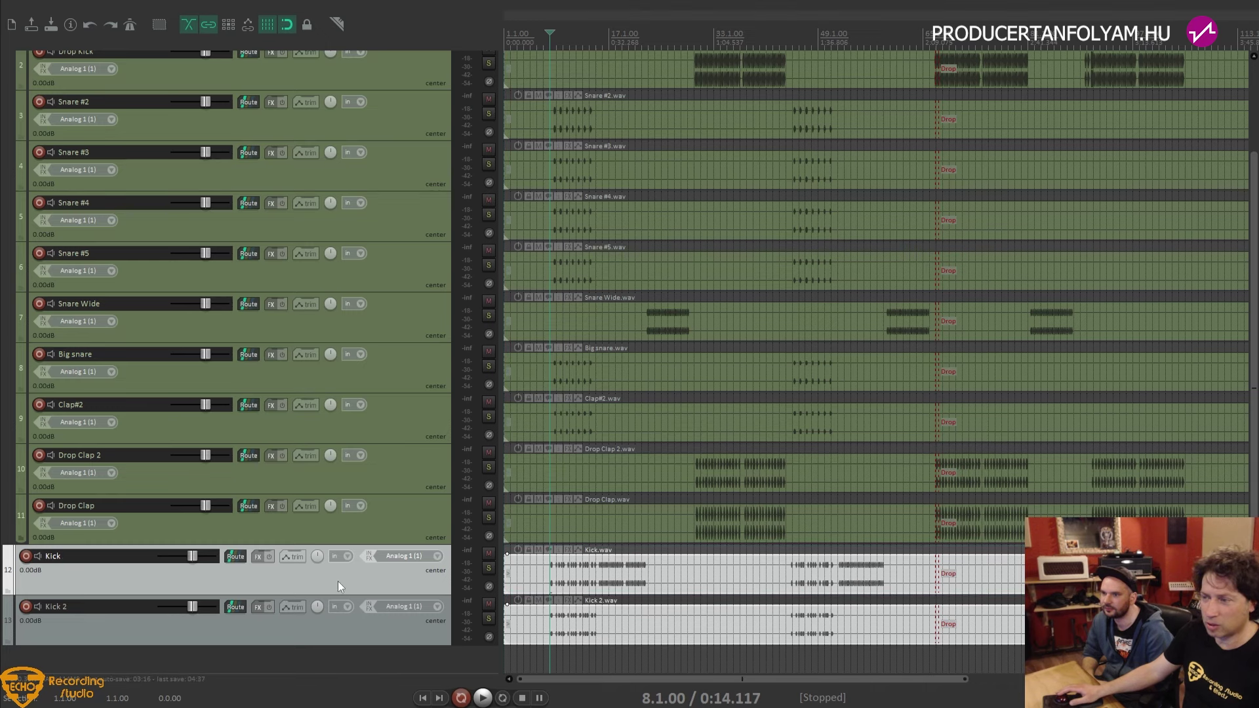
left_click(339, 624, "ctrl")
left_click_drag(341, 580, 270, 147)
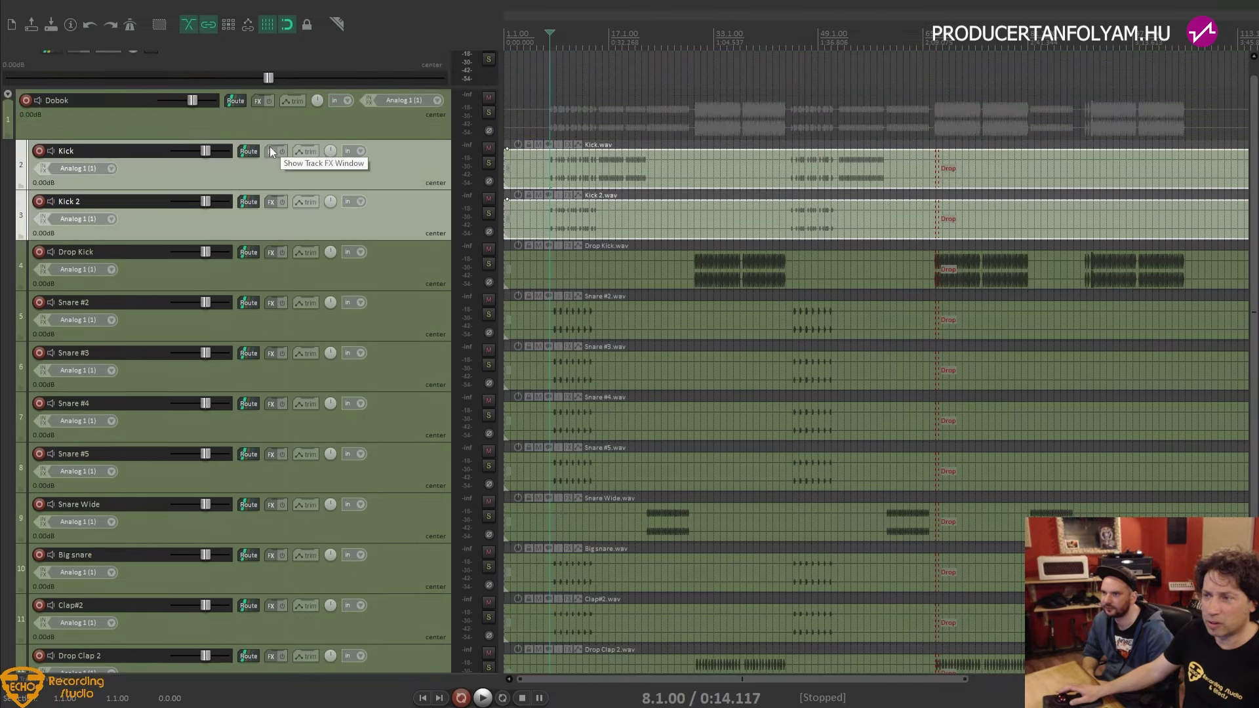
Switch to Unreal Commander and unmark the Kick 2 and Kick wav files in the _kapott folder
key("alt+Tab")
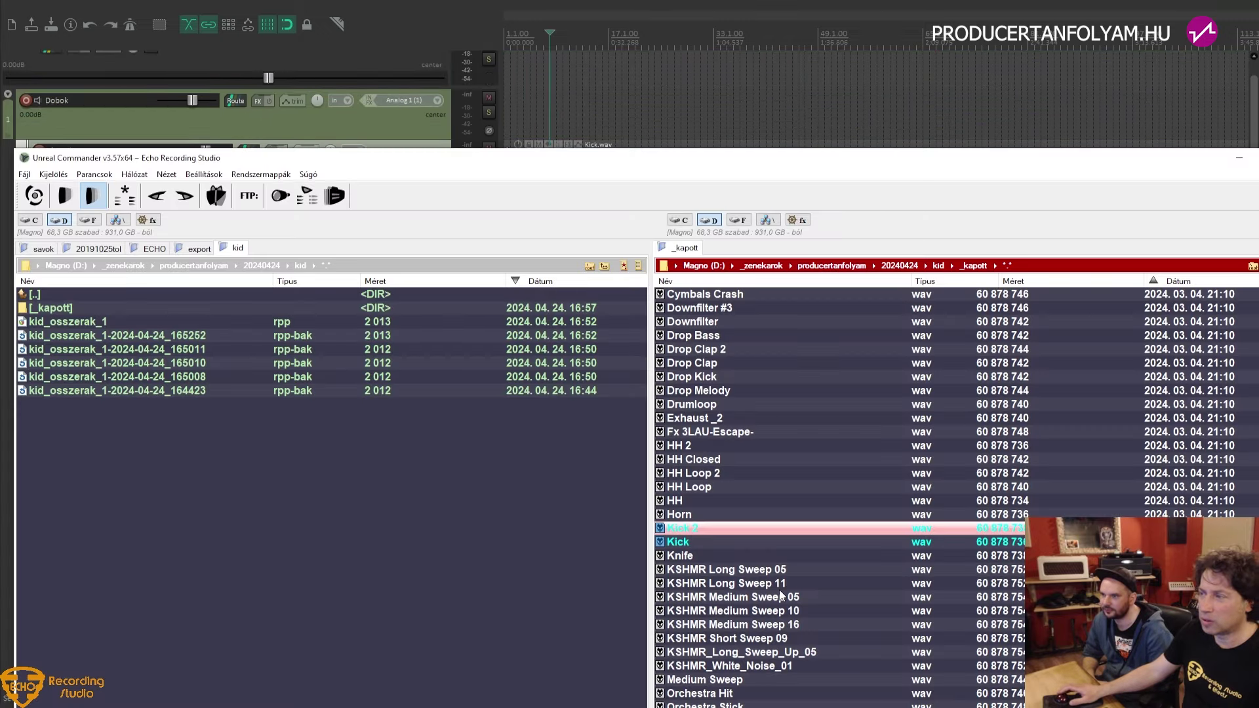
key("Insert")
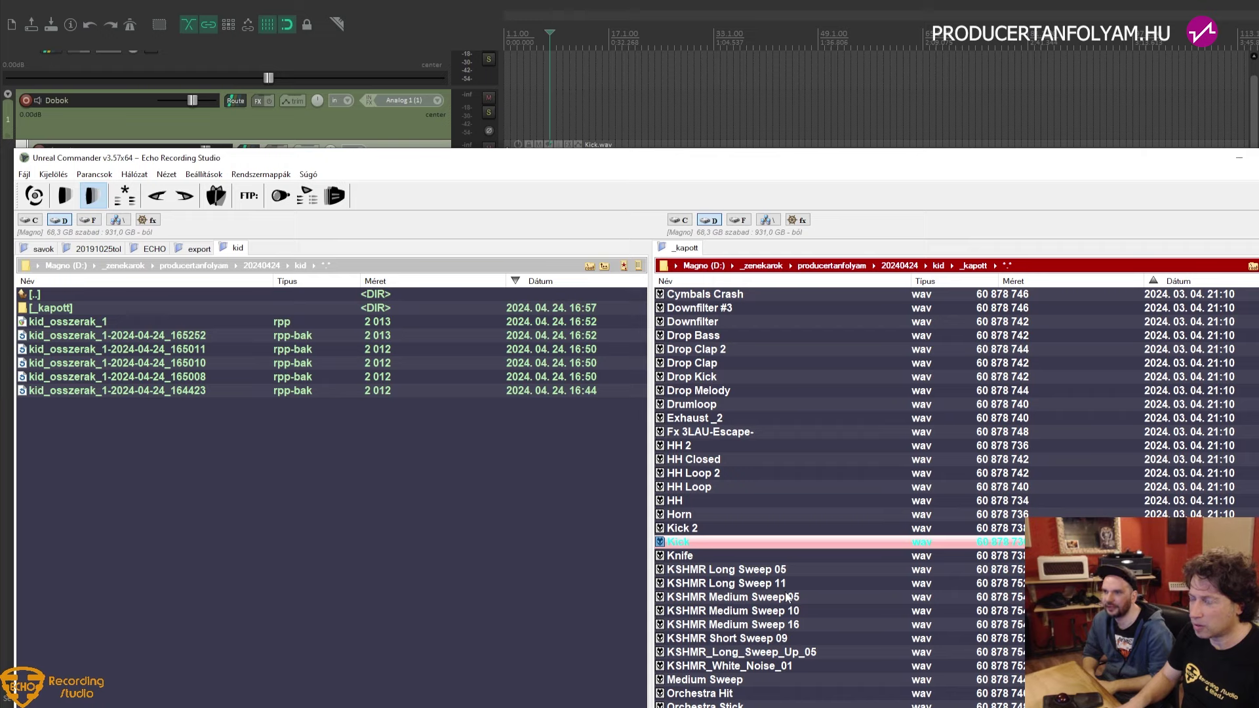
key("Insert")
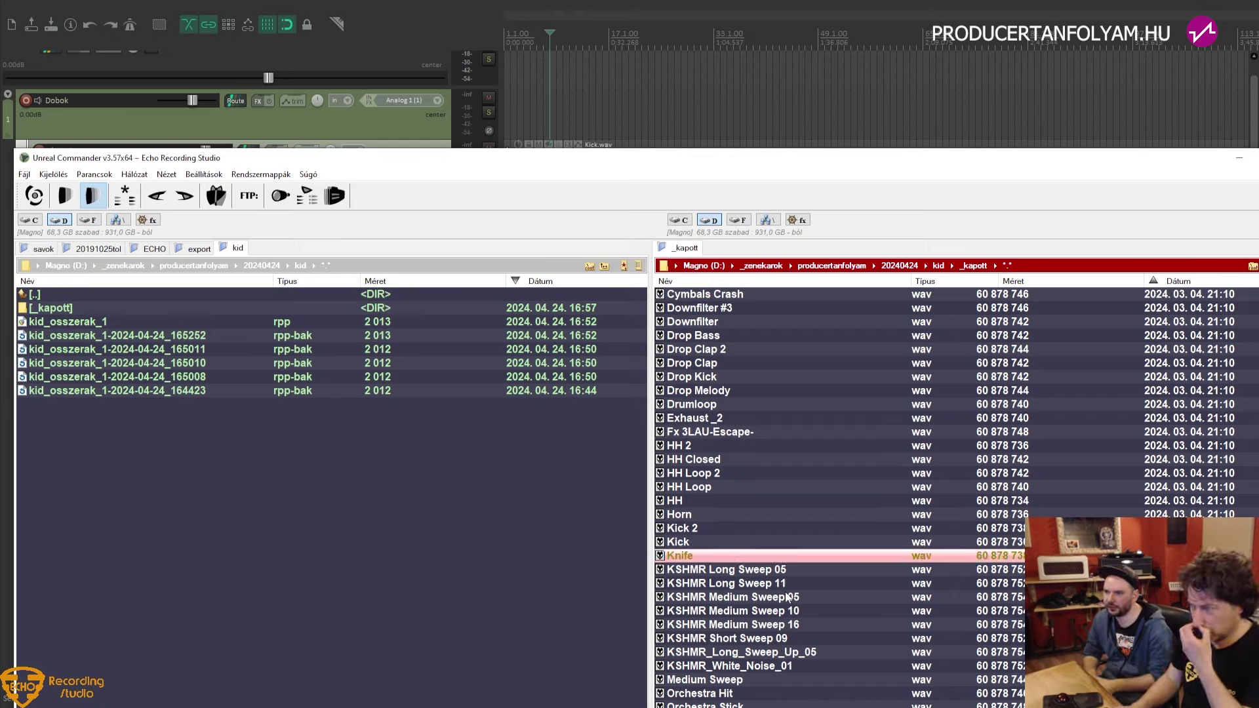
Select the Cymbals Crash wav file in the _kapott folder and move the file manager window higher on the screen
key("Page_Up")
key("Down")
key("Down")
key("Down")
key("Down")
key("Down")
key("Down")
key("Down")
key("Down")
key("Down")
key("Down")
key("Down")
key("Down")
key("Down")
key("Down")
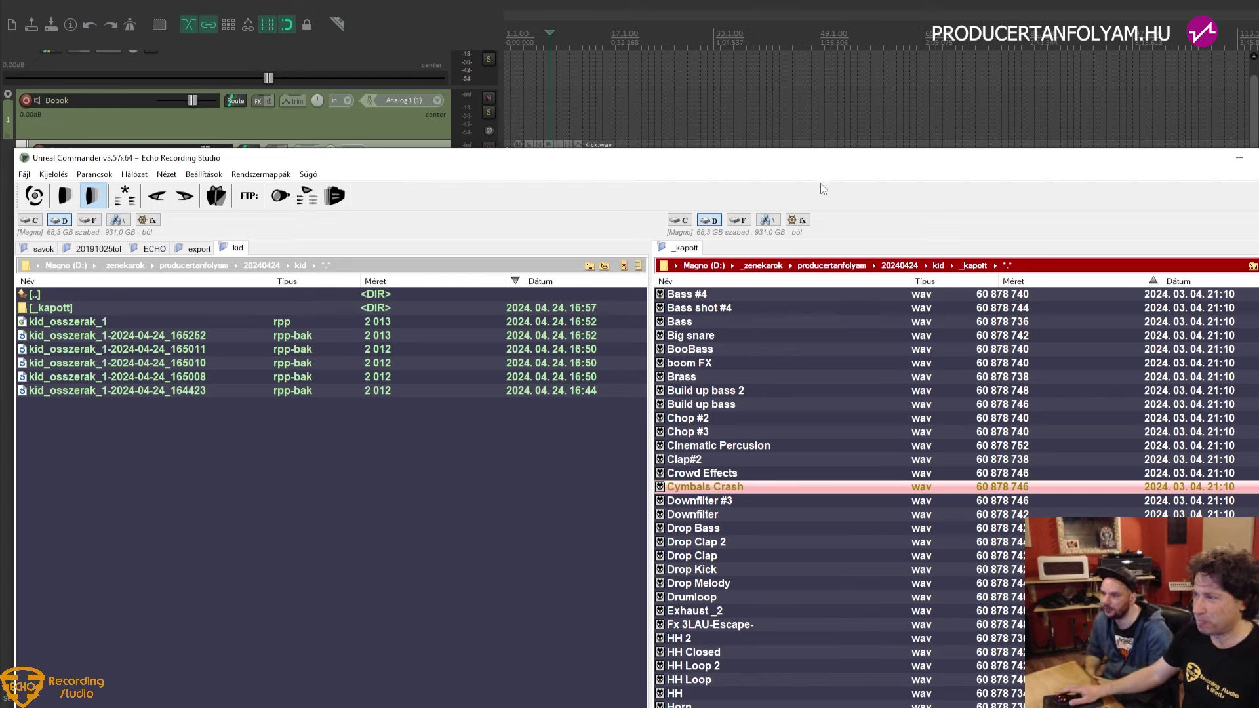
left_click(725, 501)
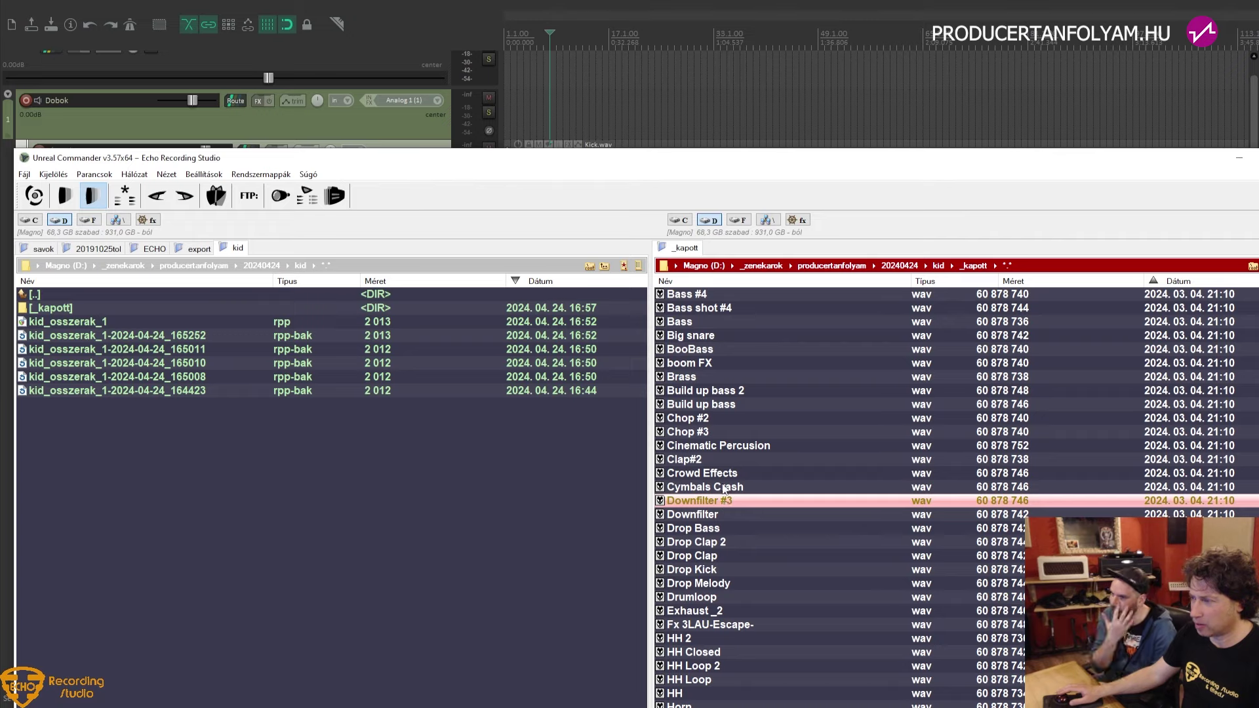
left_click(724, 487)
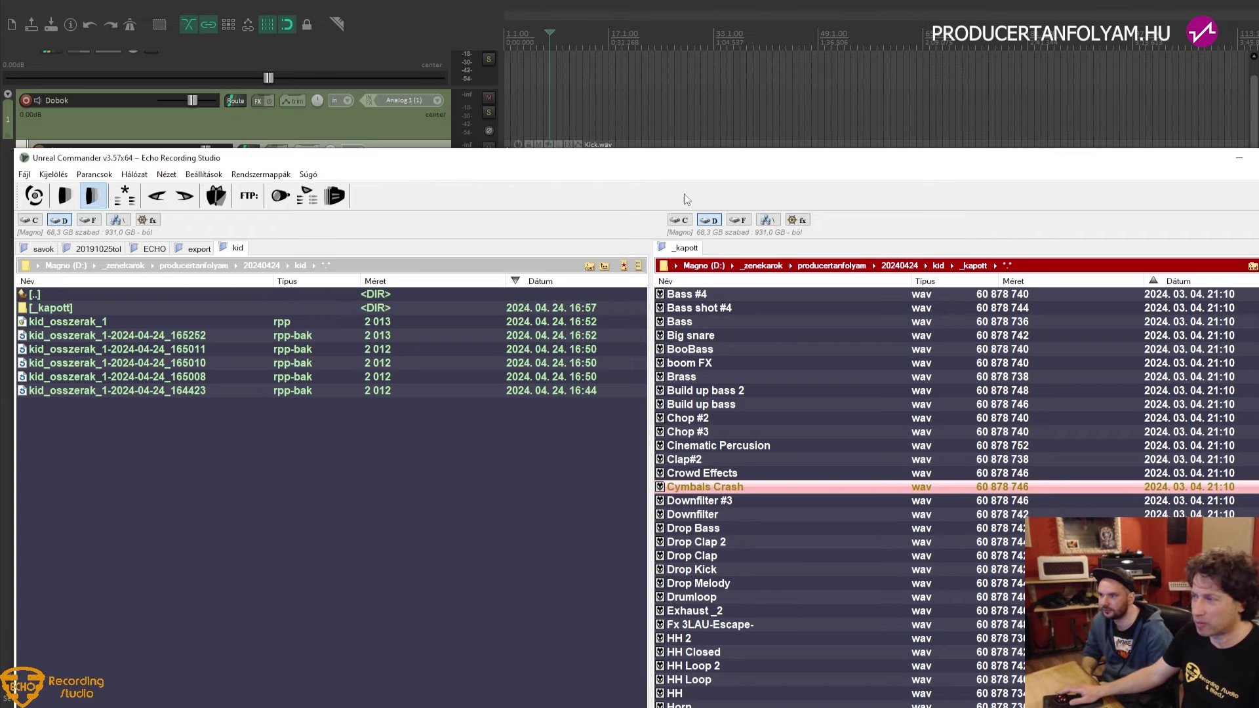
left_click_drag(685, 173, 710, 80)
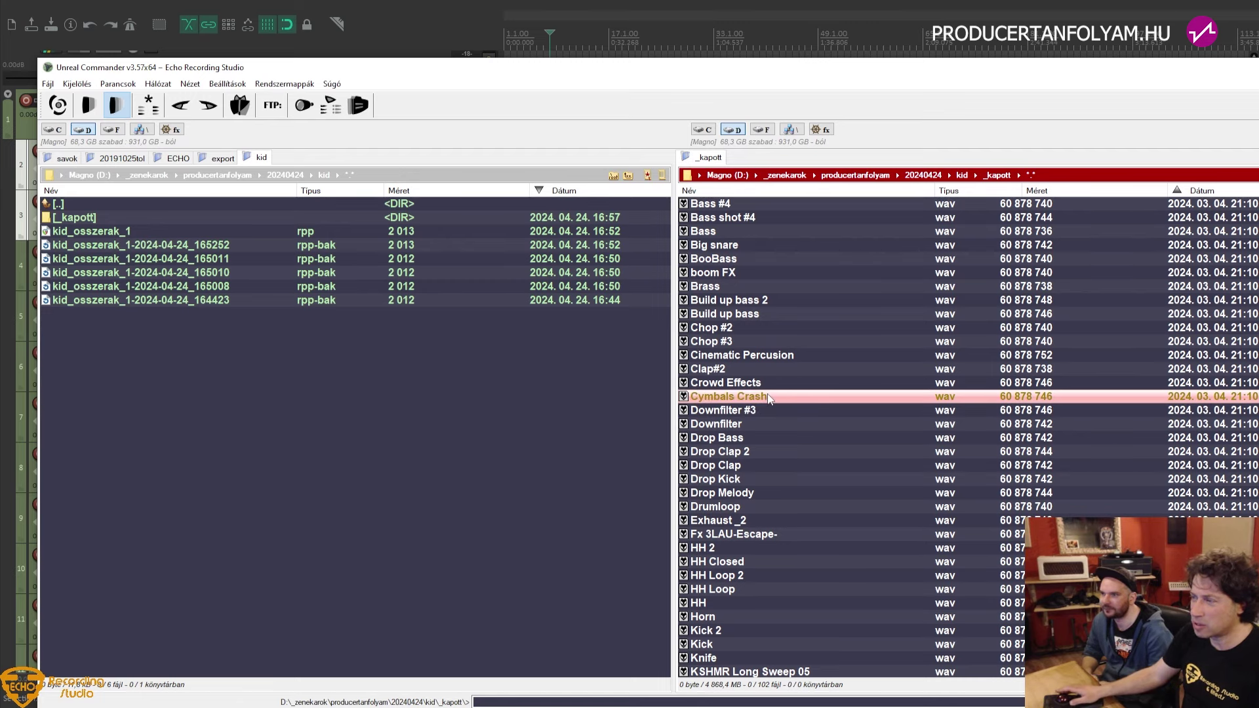
Try to insert Cymbals Crash.wav into the REAPER project and move its item to a new track below Drop Clap
key("alt+Tab")
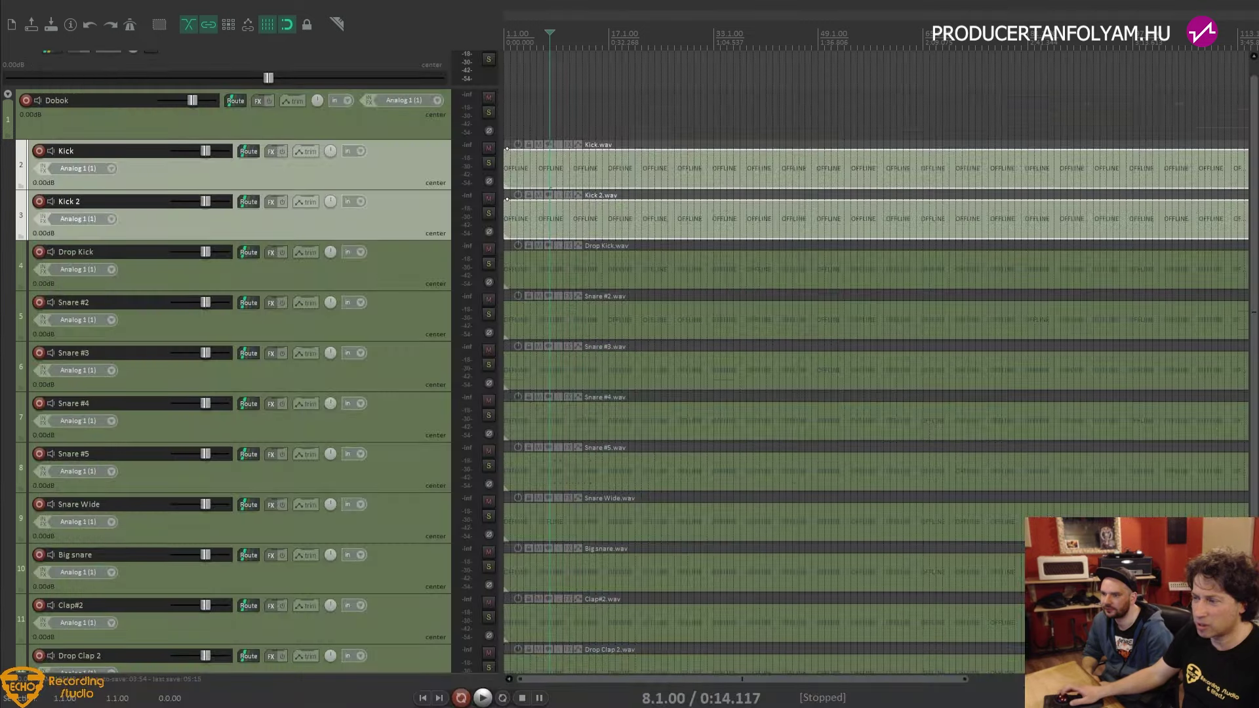
left_click_drag(387, 538, 379, 109)
scroll(564, 174, "down", 3)
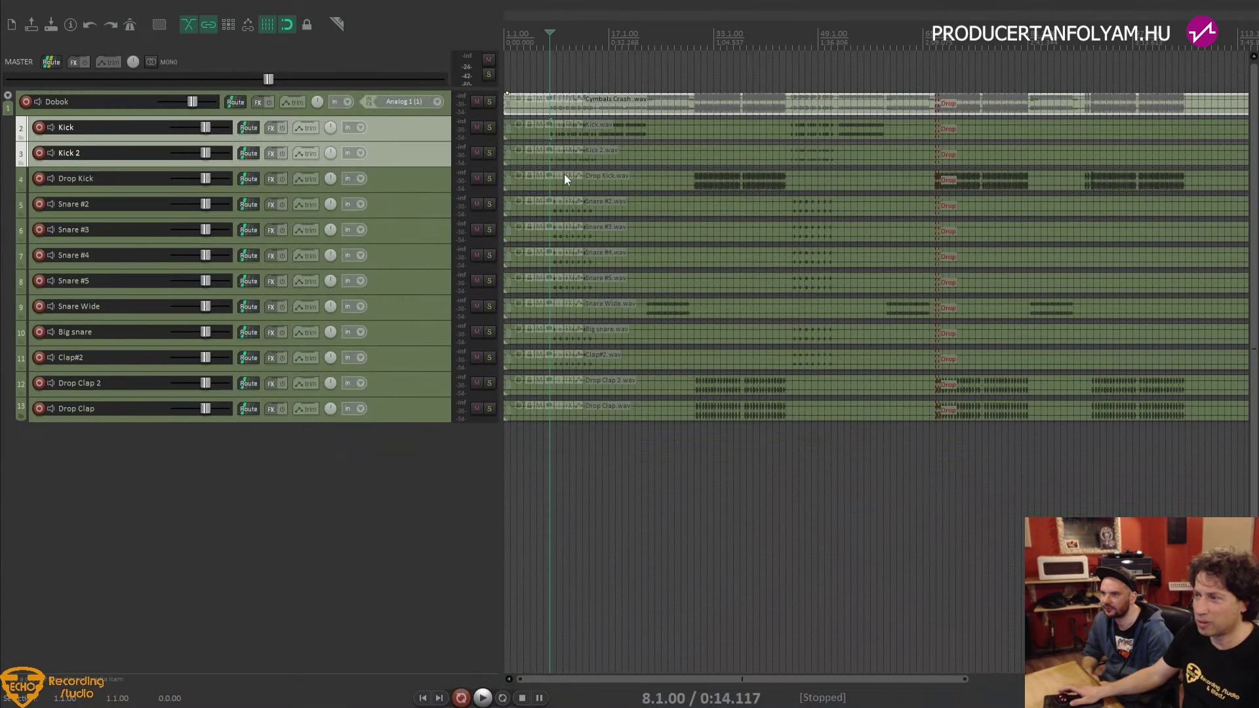
left_click_drag(587, 109, 497, 505)
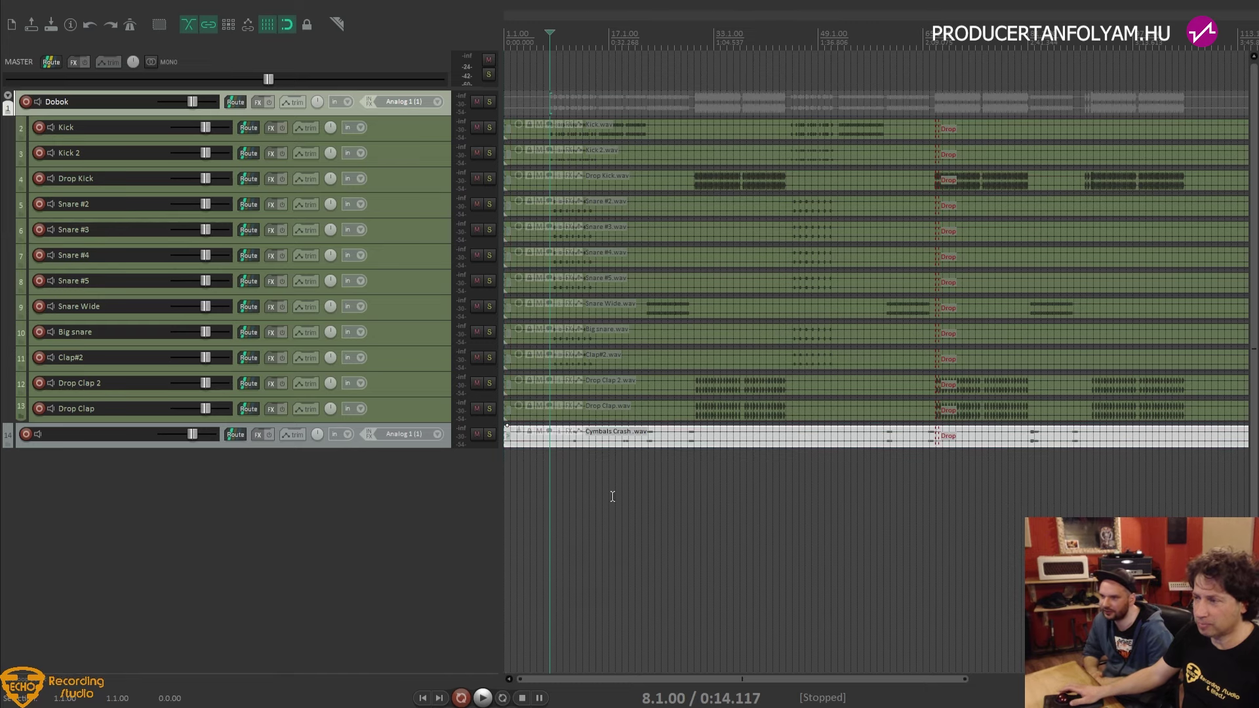
Delete the Cymbals Crash item from the unnamed track below Drop Clap
scroll(562, 418, "up", 3)
left_click(564, 451)
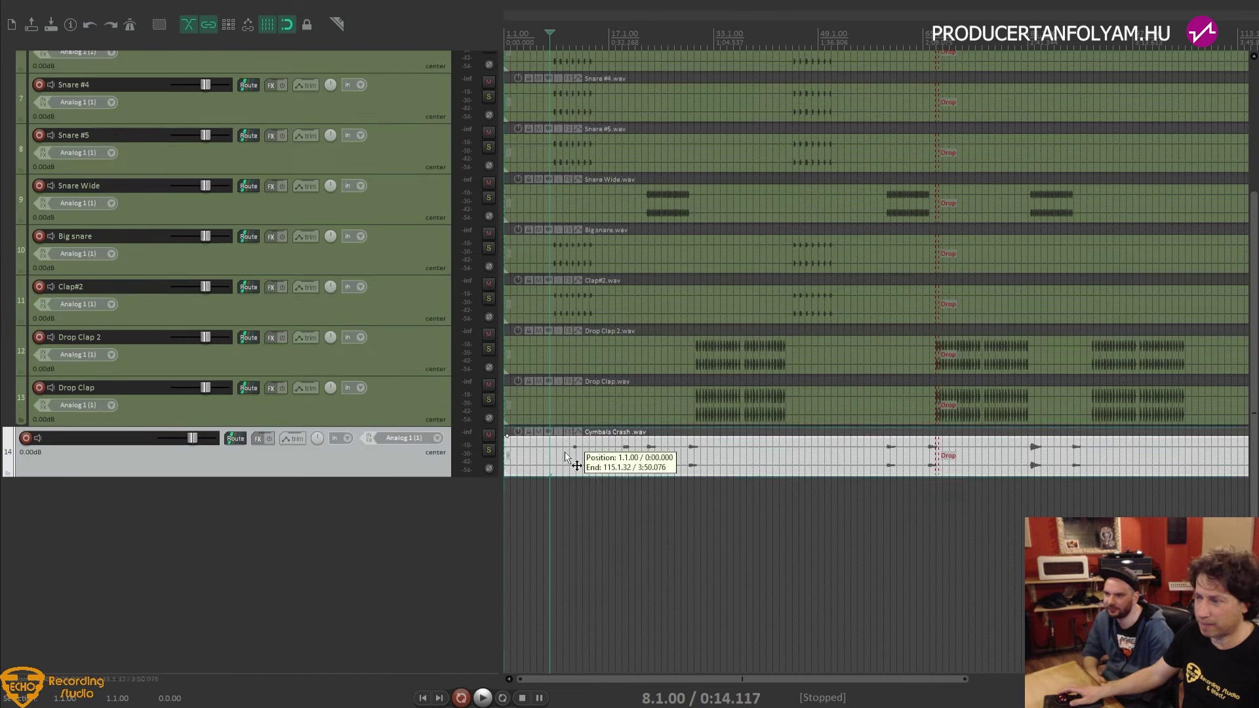
key("Delete")
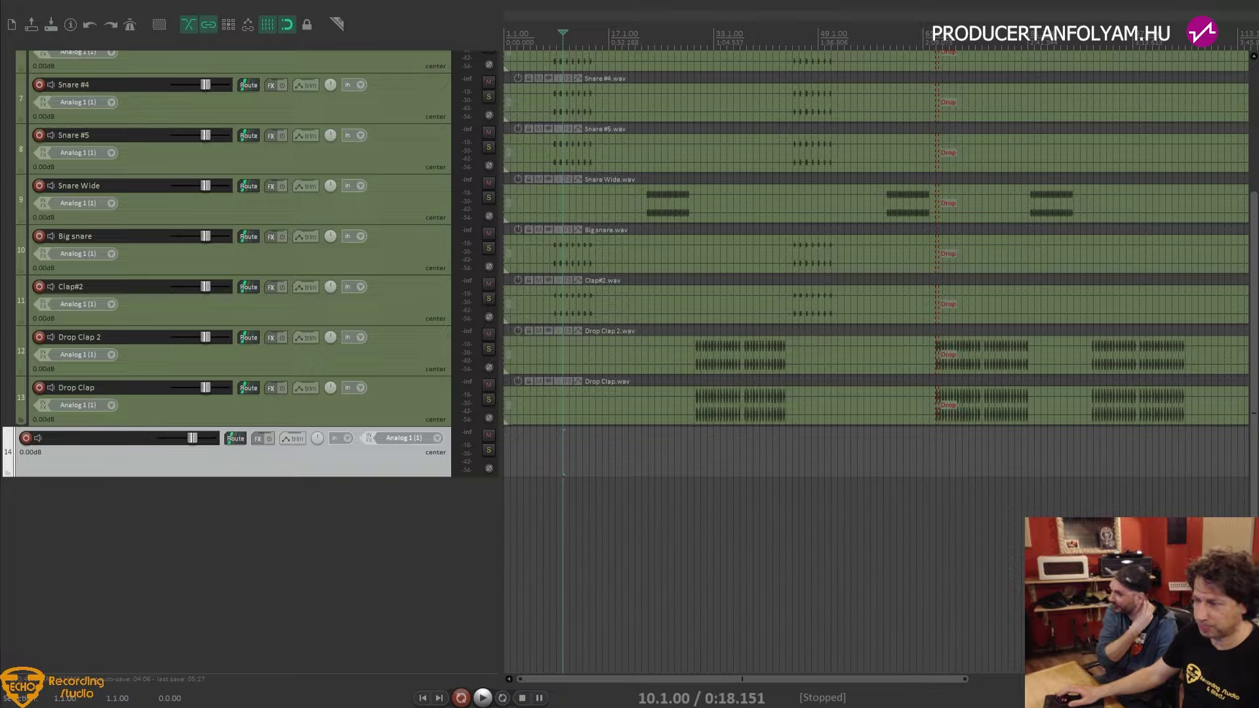
Insert Cymbals Crash.wav at the project start on the empty track below Drop Clap and move that track into the Dobok folder
key("alt+Tab")
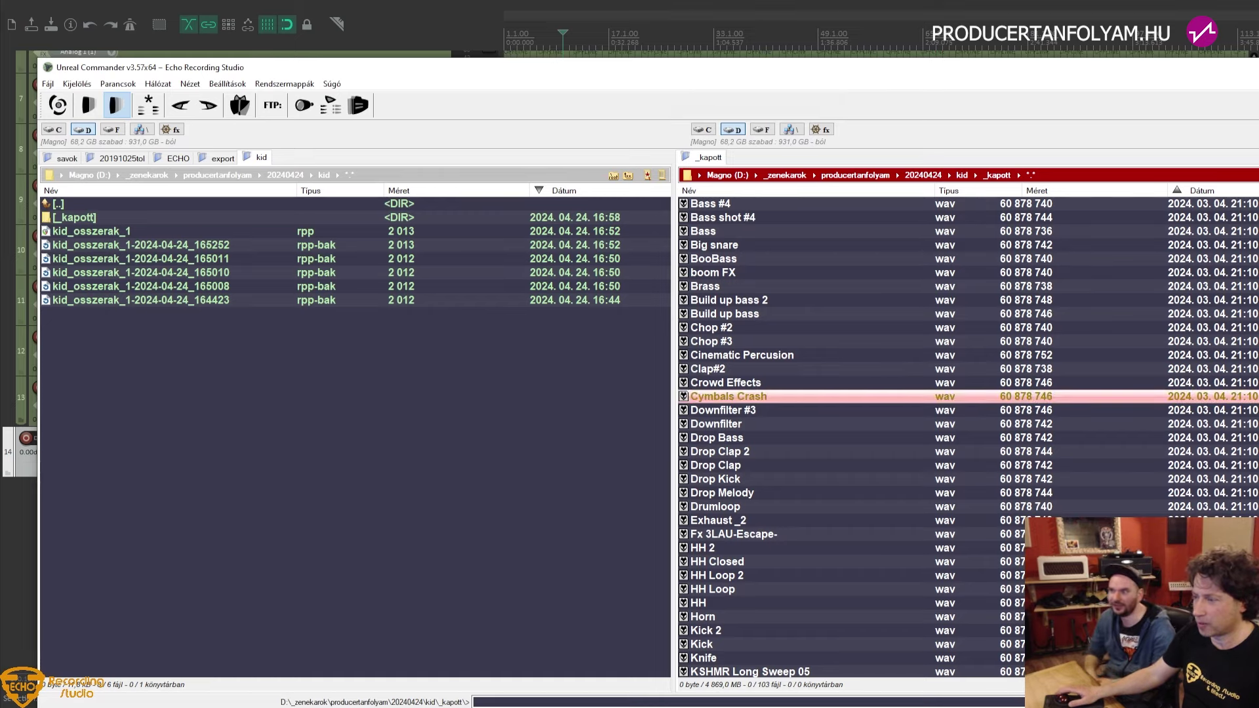
key("alt+Tab")
left_click_drag(728, 396, 517, 462)
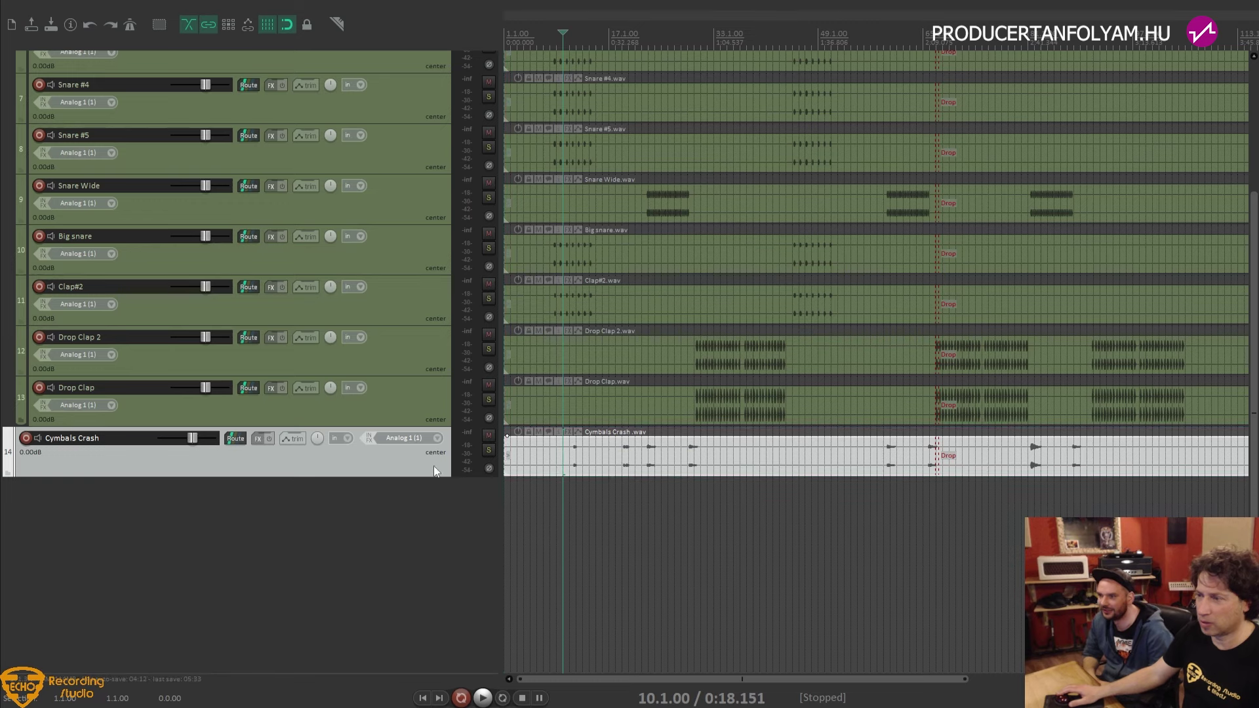
left_click_drag(423, 466, 427, 392)
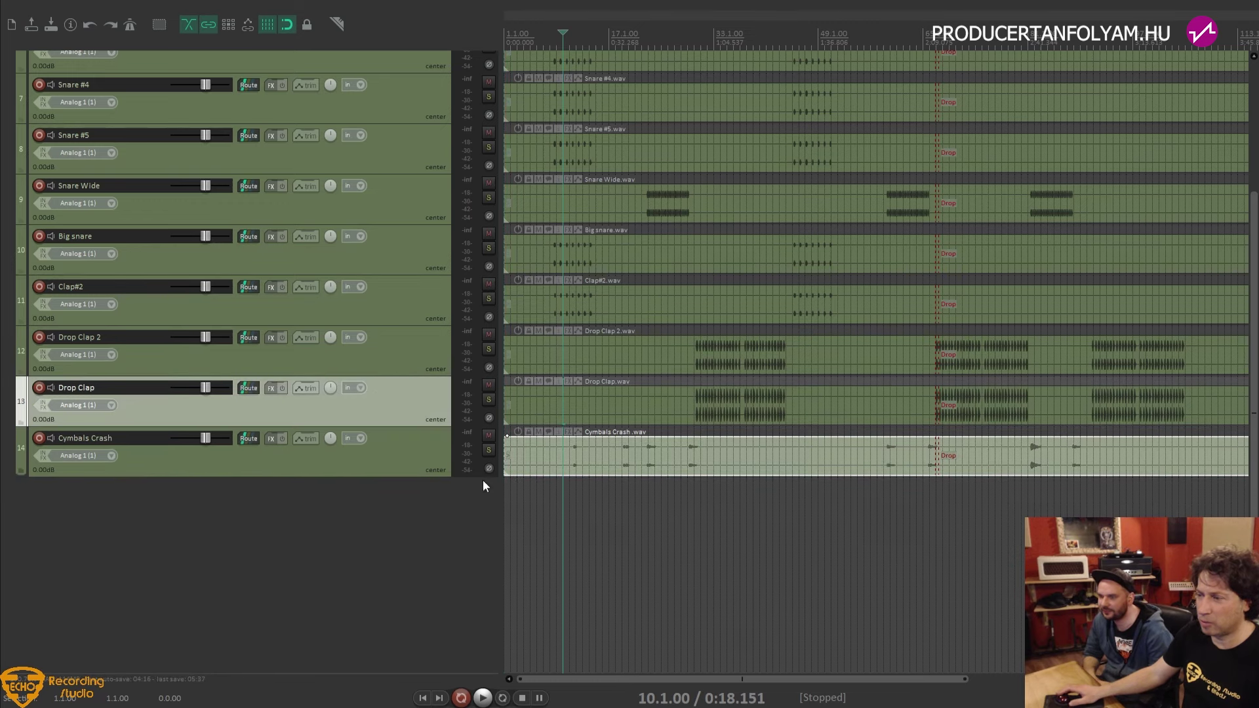
Mark HH 2, HH Closed, HH Loop 2, HH Loop and HH in Unreal Commander and insert them in REAPER at the same time position on separate tracks
key("alt+Tab")
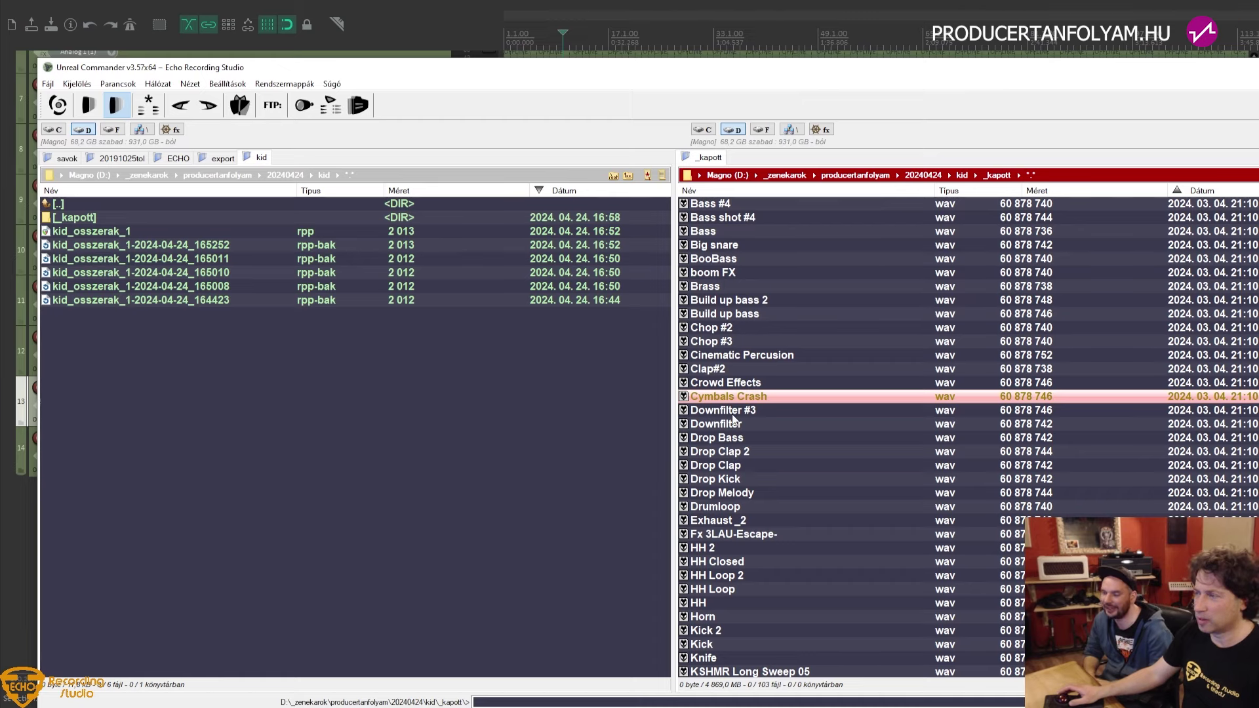
scroll(733, 418, "down", 1)
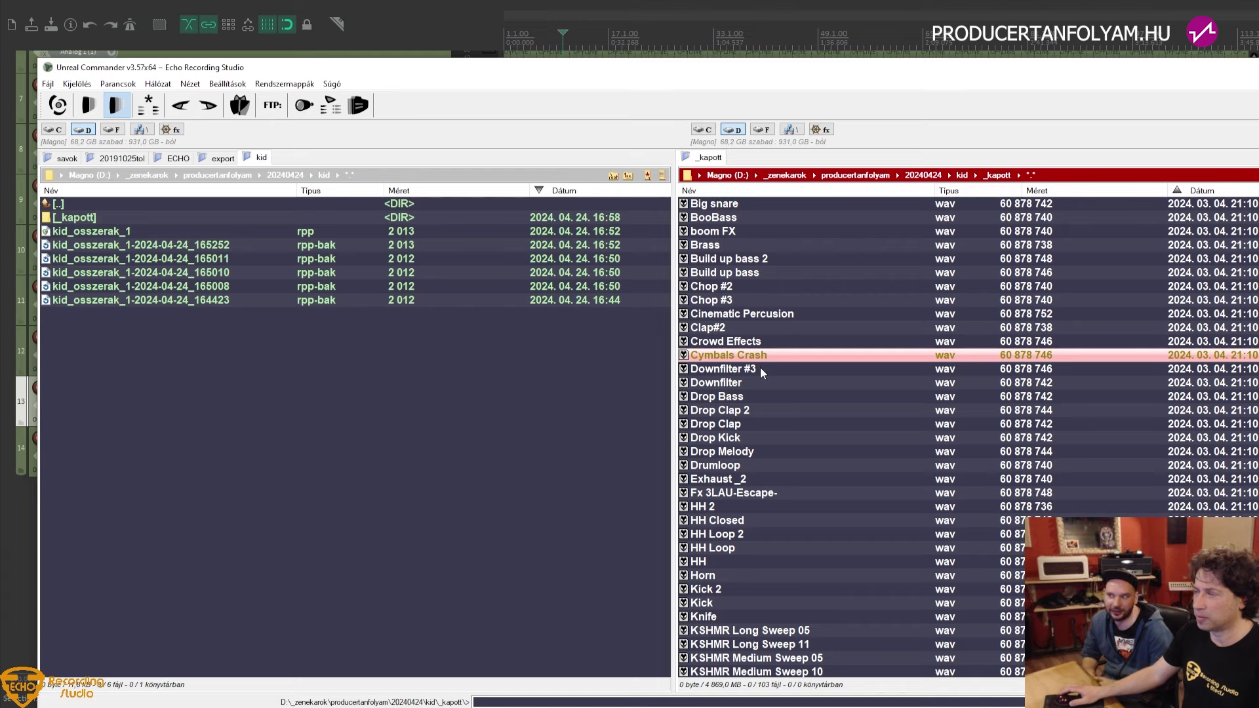
scroll(761, 369, "down", 3)
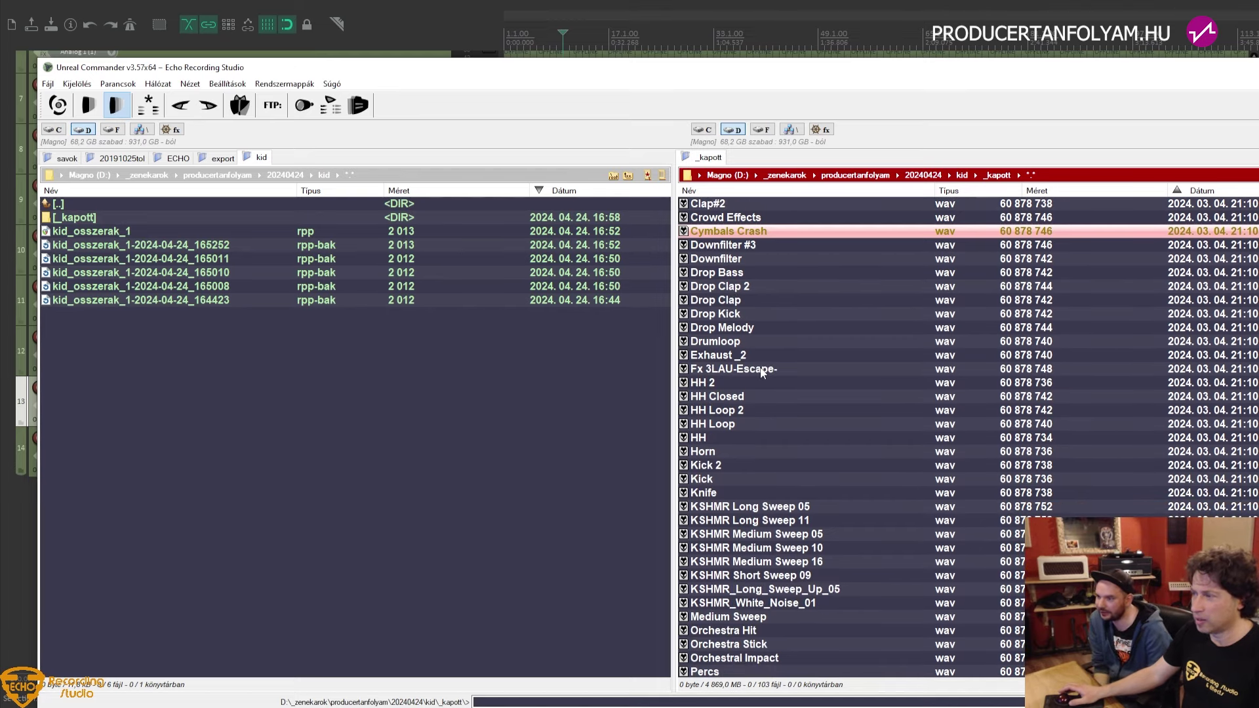
left_click(716, 380)
left_click(716, 435, "shift")
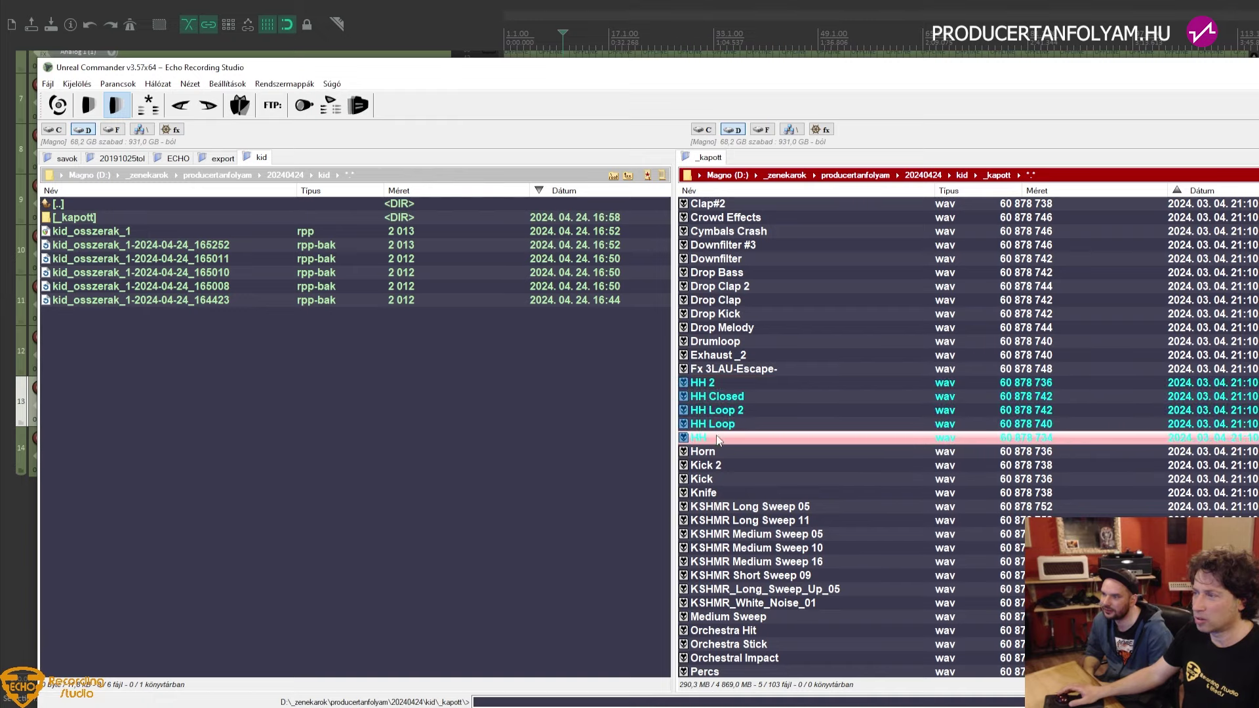
left_click_drag(716, 381, 510, 536)
key("alt+Tab")
left_click(1167, 474)
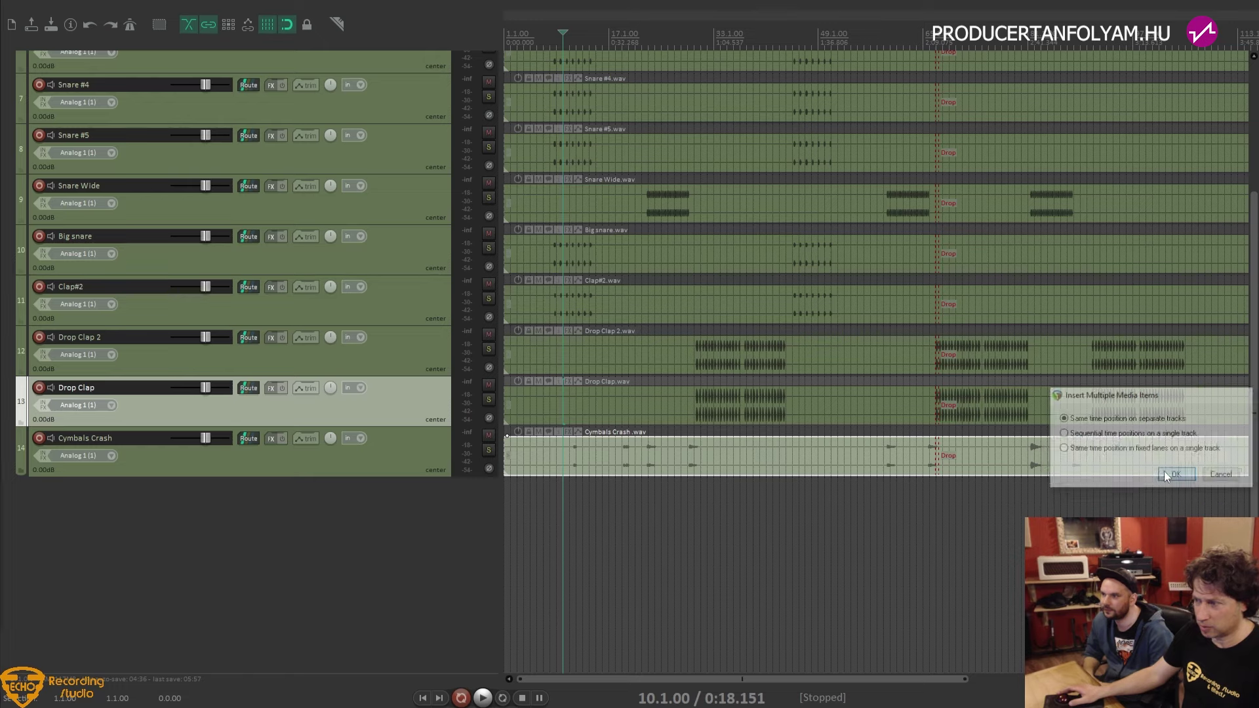
Select all five HH tracks and move them into the Dobok folder between Drop Clap and Cymbals Crash
left_click_drag(691, 514, 648, 514)
scroll(647, 515, "down", 3)
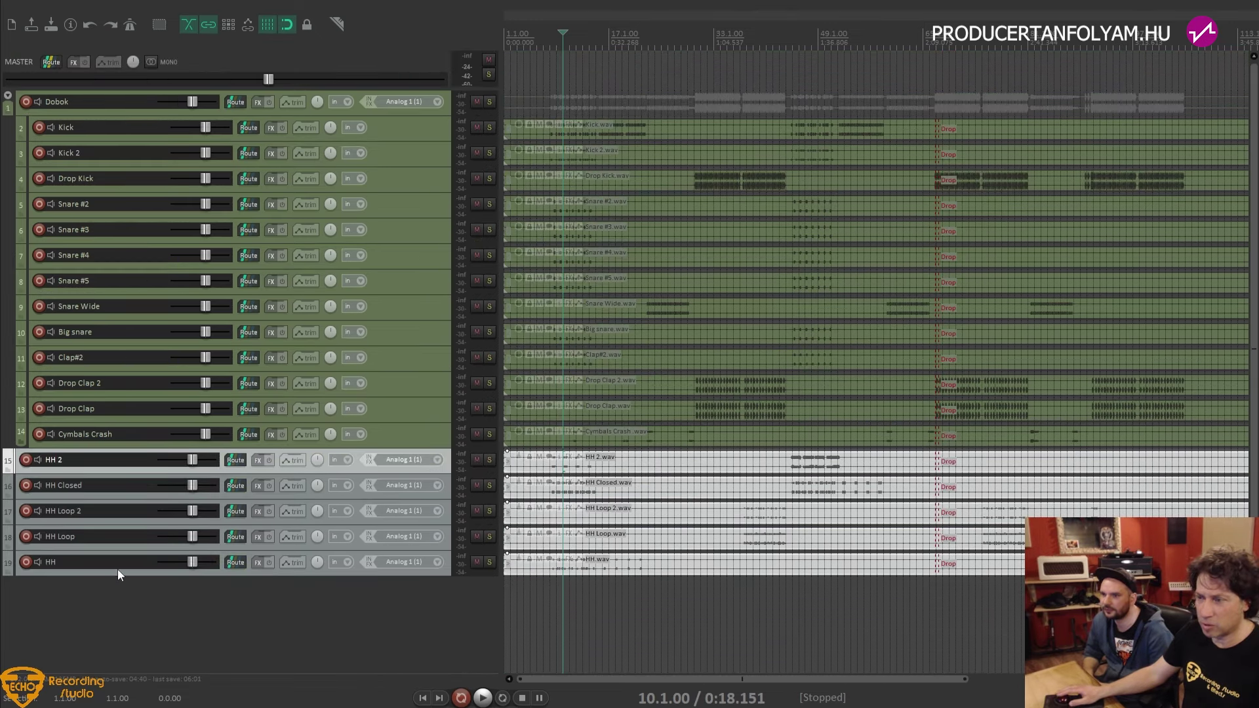
left_click(117, 569, "shift")
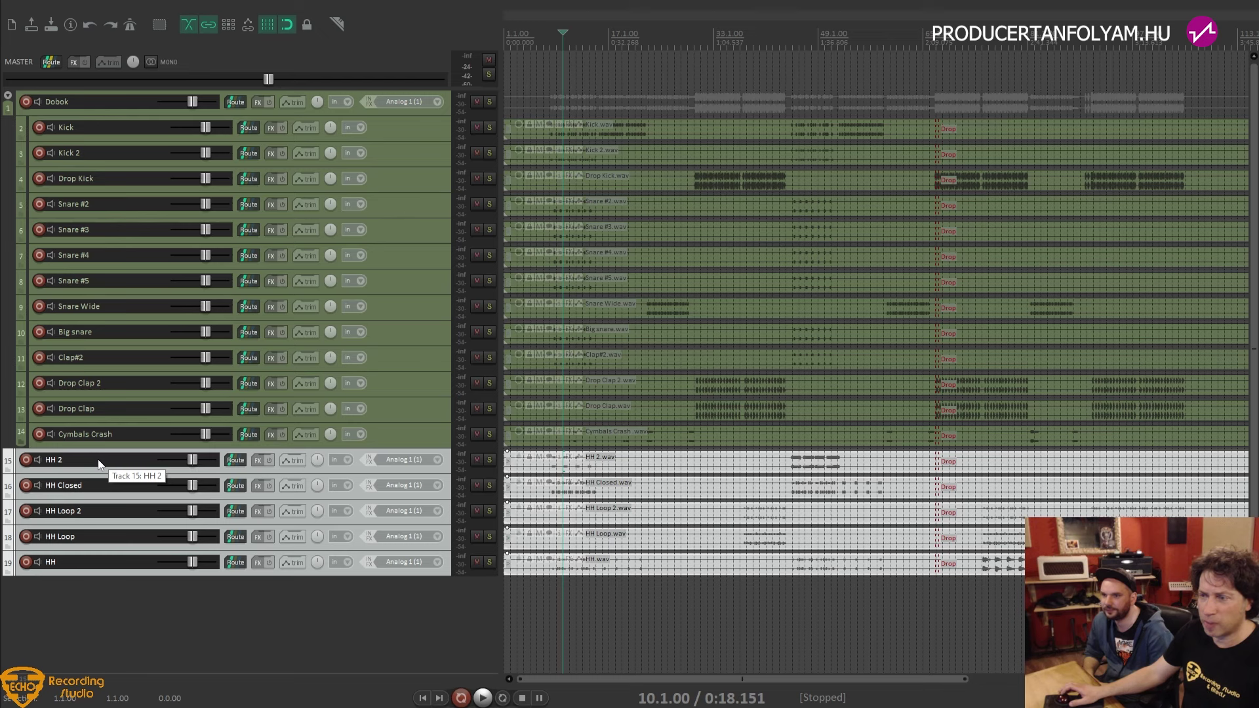
left_click_drag(98, 465, 111, 431)
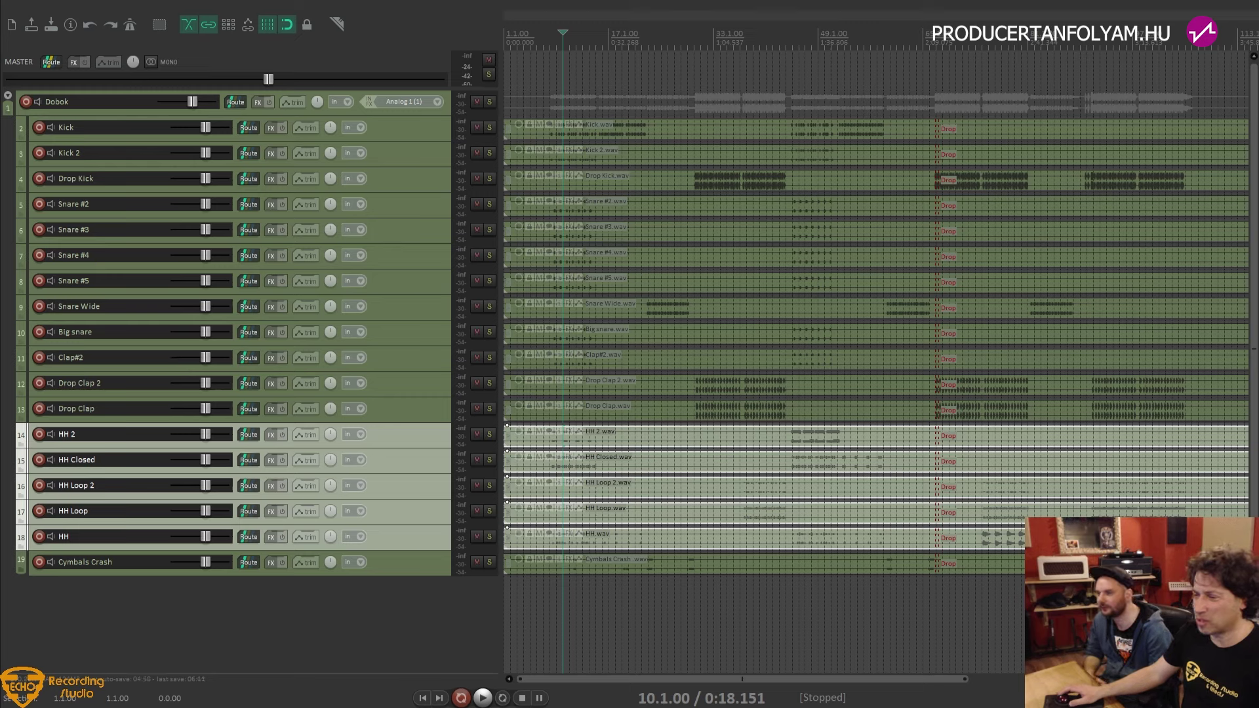
Switch to Unreal Commander and unmark the five HH wav files
key("alt+Tab")
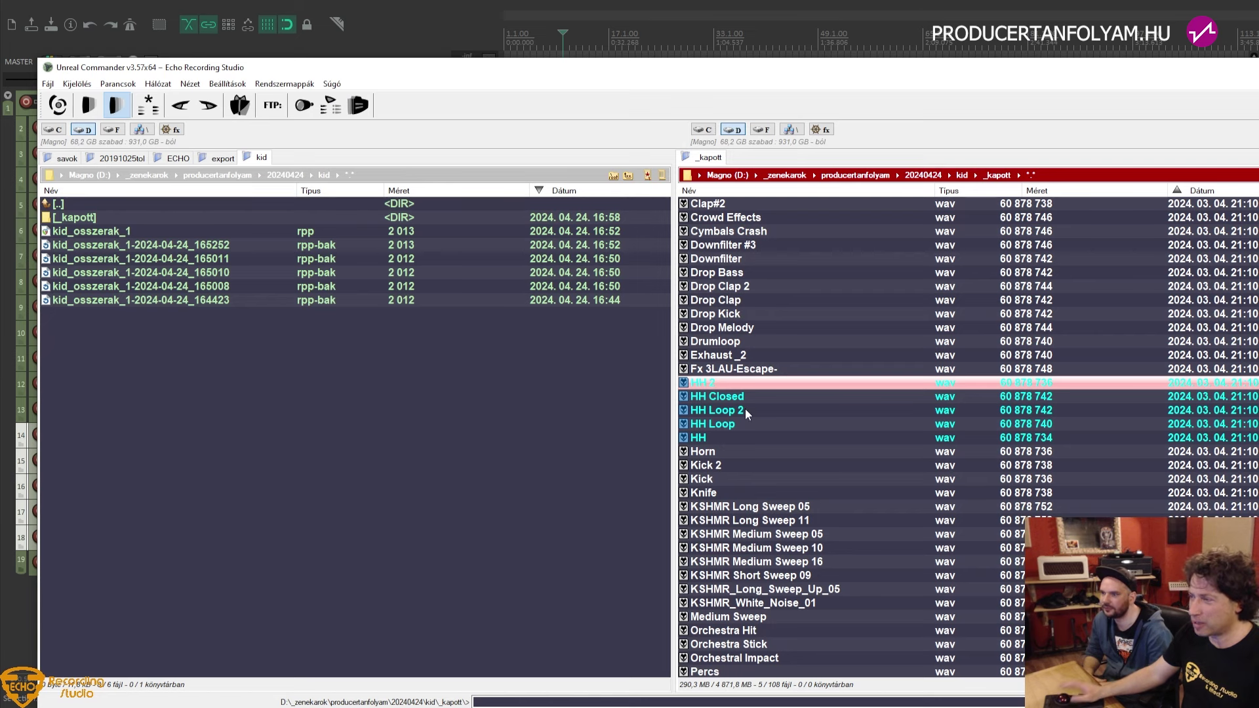
key("Insert")
key("Insert")
key("Insert")
key("Insert")
key("Insert")
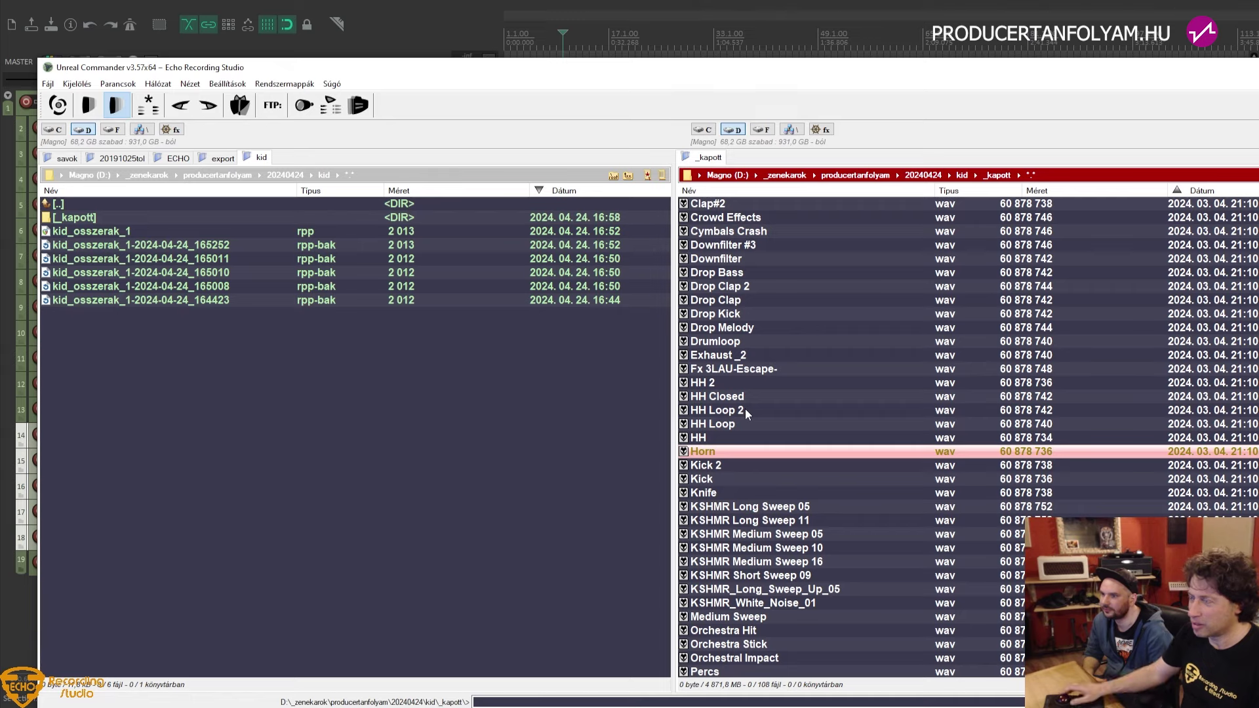
Look through the remaining wav files in the _kapott folder and select Tom_2
scroll(748, 409, "down", 1)
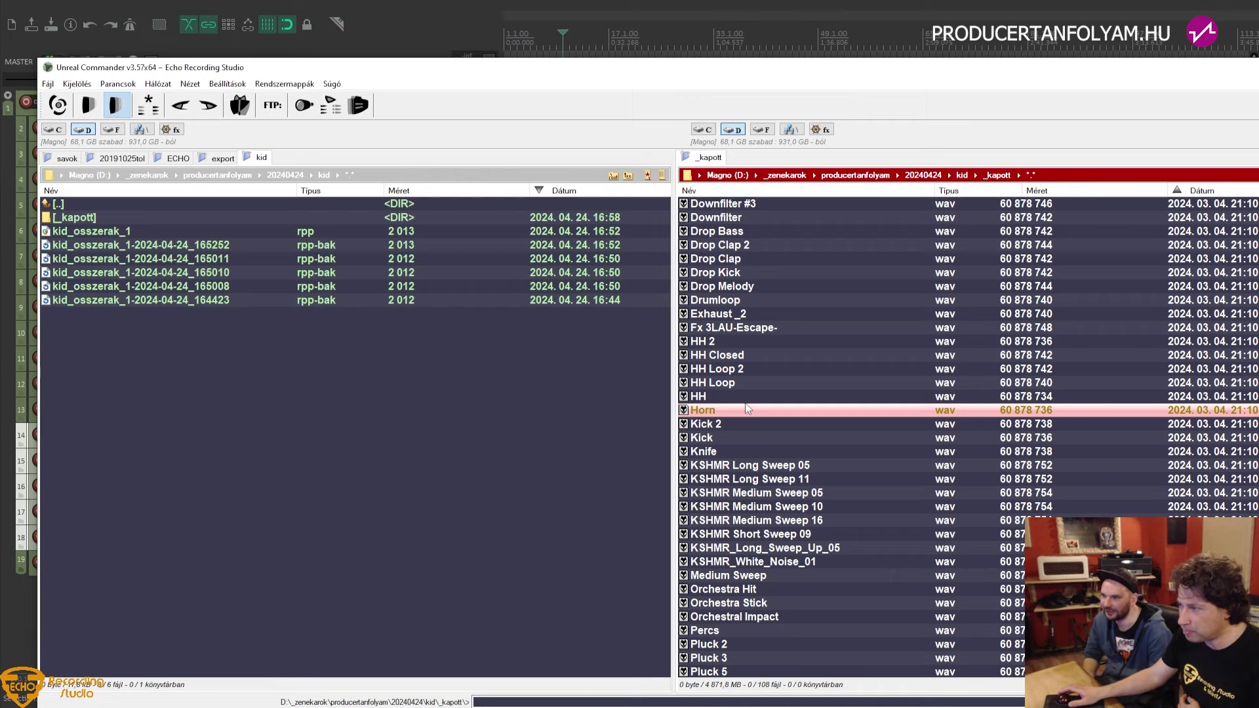
scroll(747, 409, "down", 1)
scroll(744, 402, "down", 3)
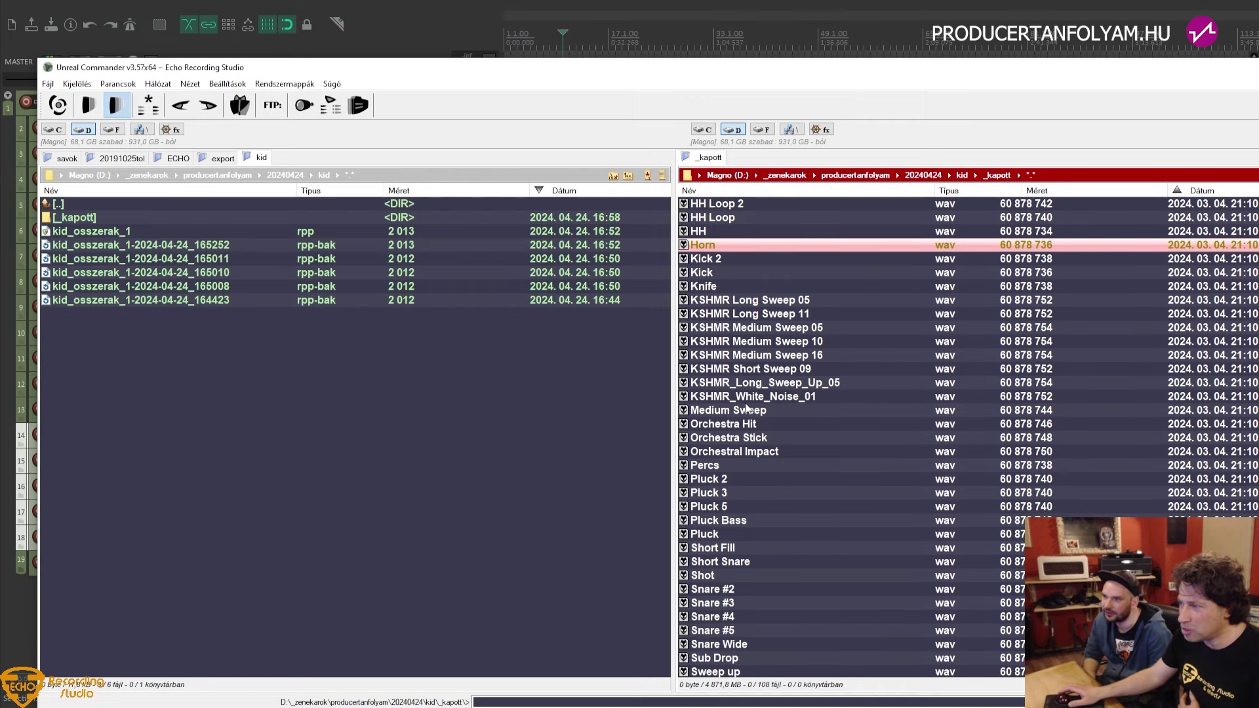
scroll(744, 403, "down", 3)
scroll(754, 464, "down", 1)
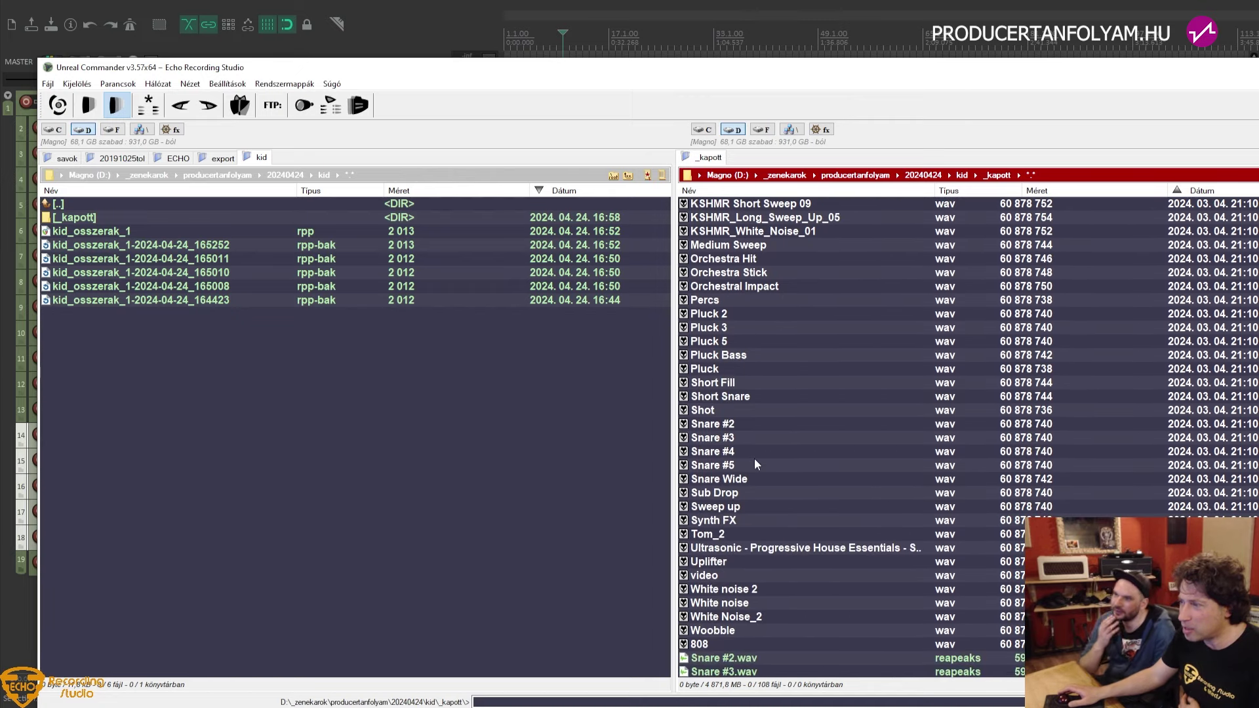
left_click(726, 535)
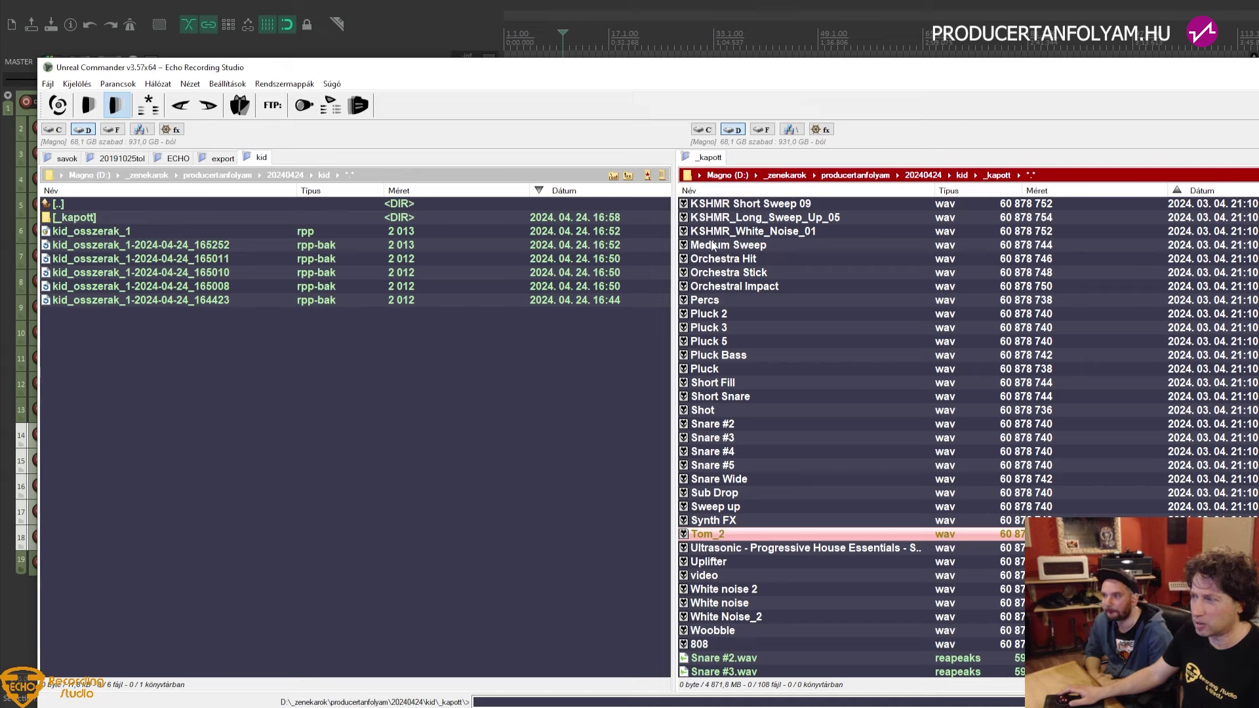
left_click(720, 261)
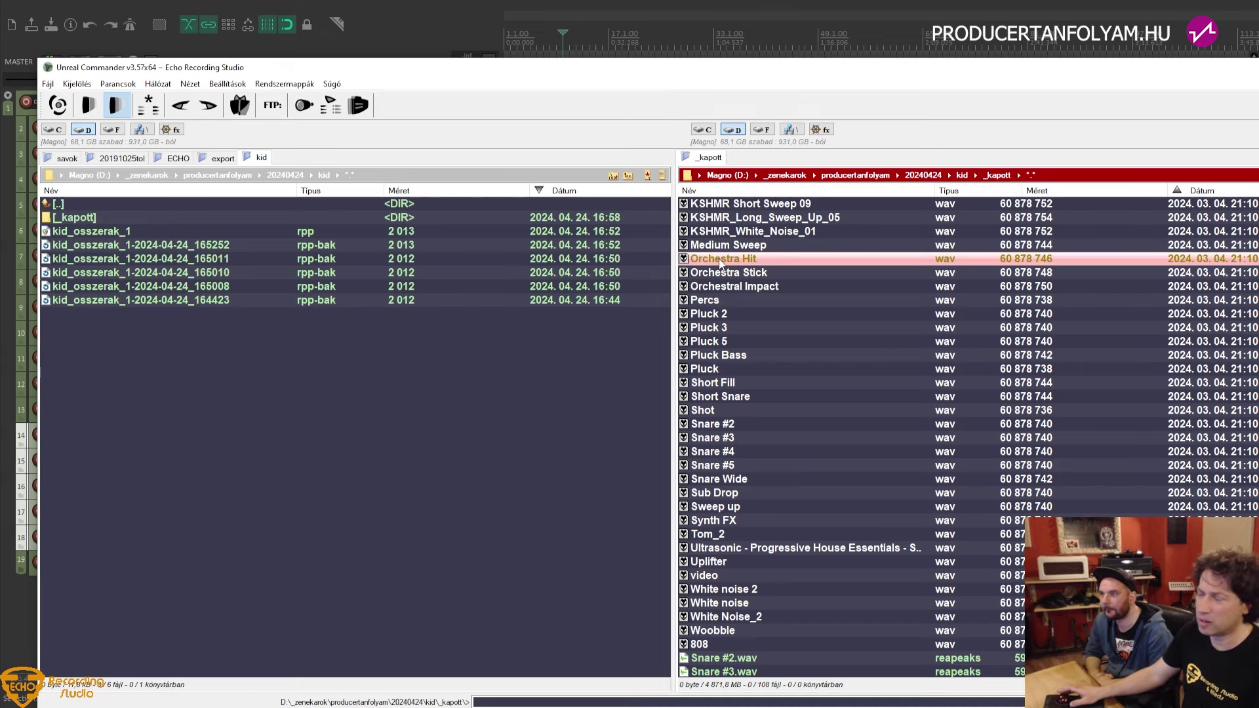
left_click(714, 535)
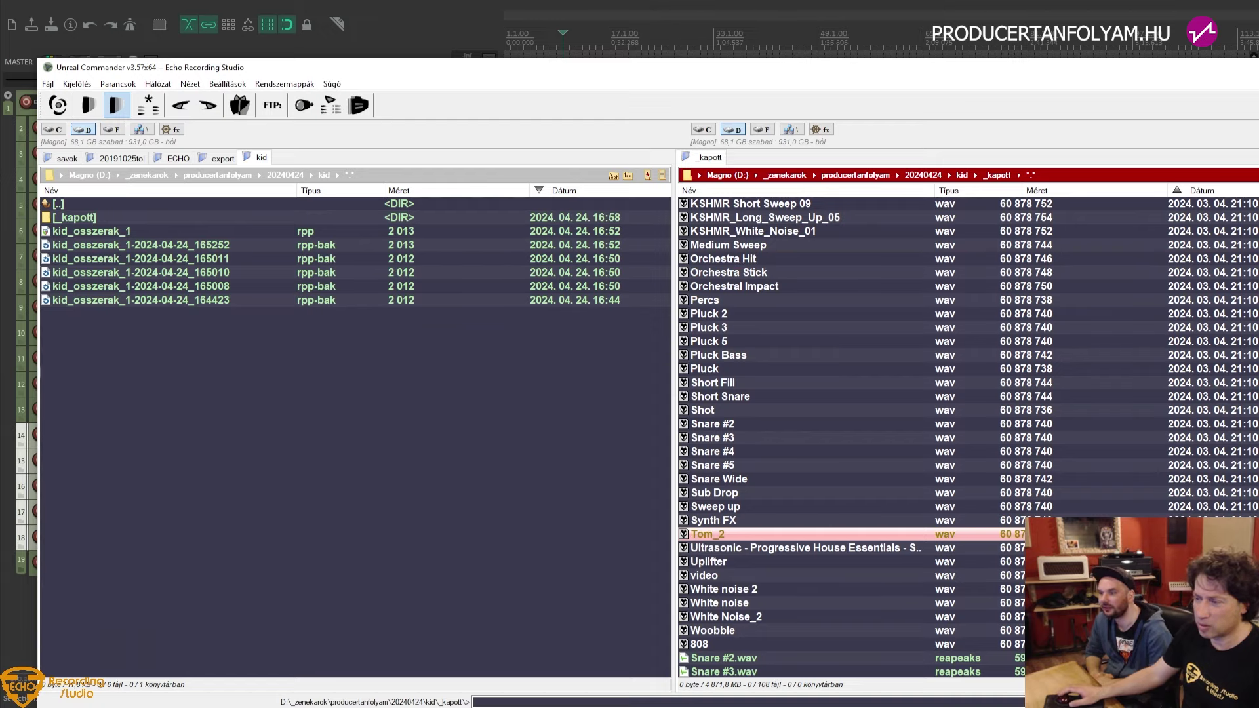
Insert Tom_2.wav into REAPER on a new track below Cymbals Crash and move that track directly beneath HH
key("alt+Tab")
left_click_drag(713, 535, 514, 600)
left_click_drag(606, 598, 543, 593)
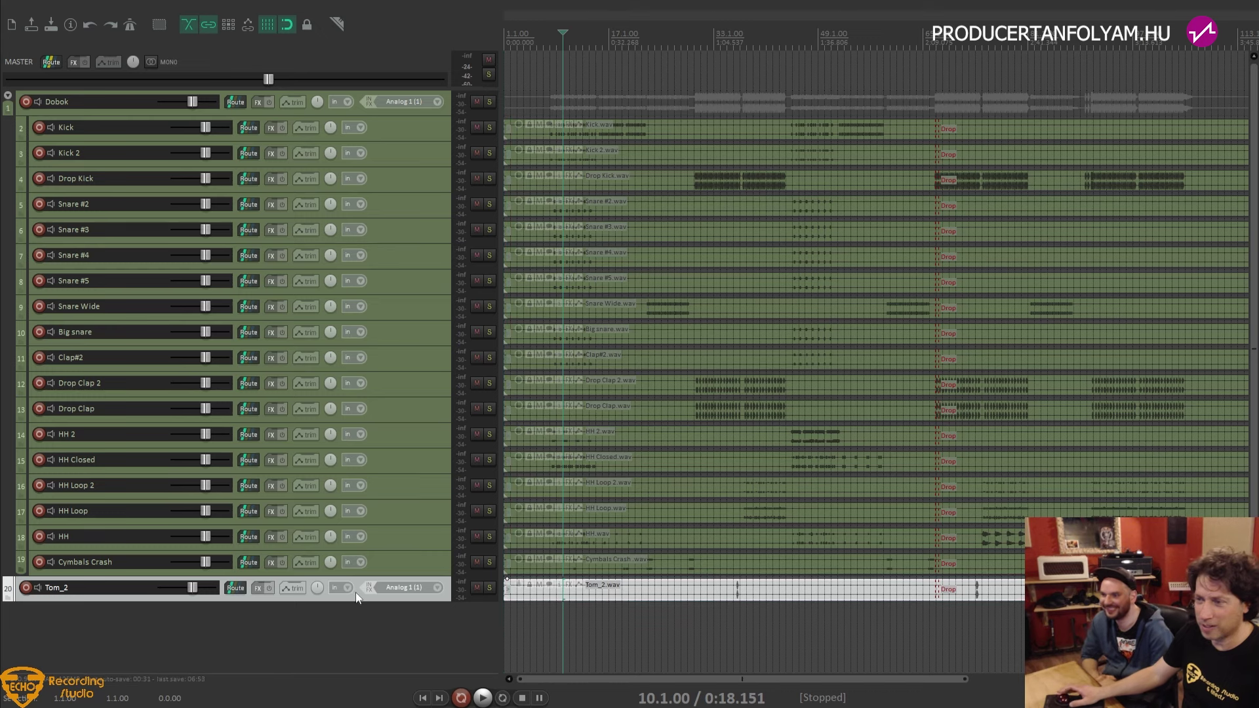
left_click_drag(356, 592, 348, 540)
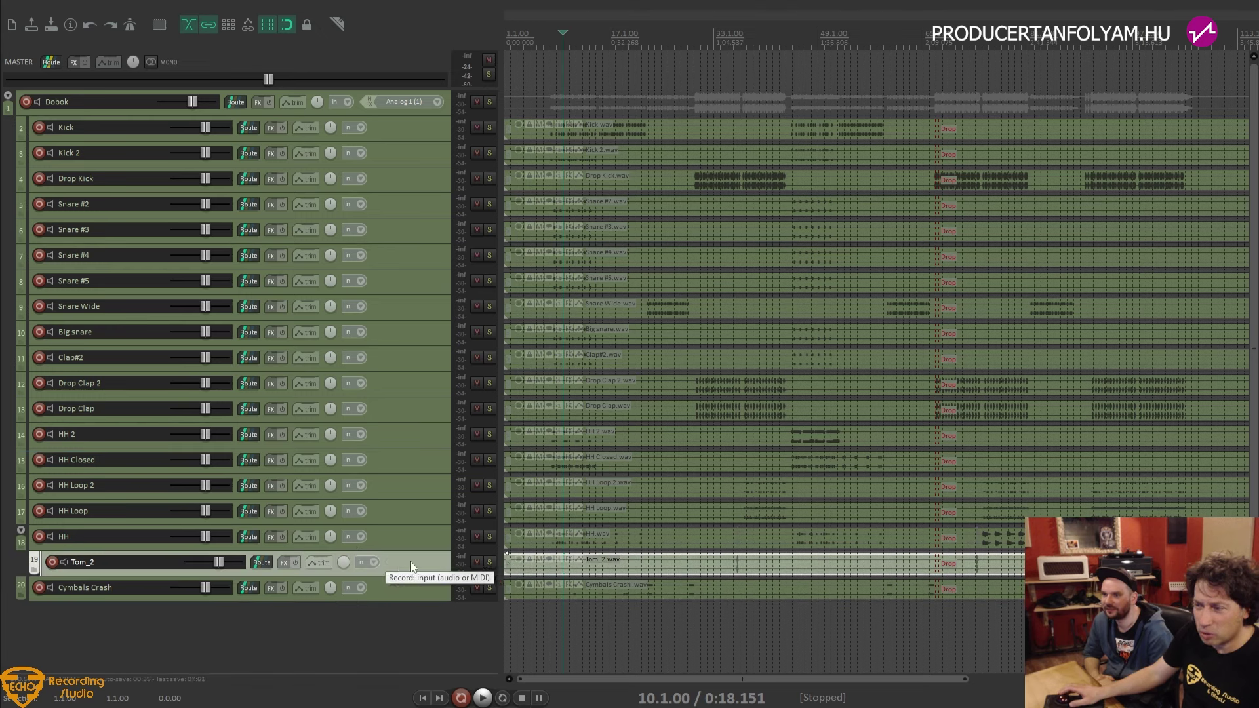
Move the Tom_2 track out from under HH so it sits directly in the Dobok folder
left_click_drag(430, 550, 424, 575)
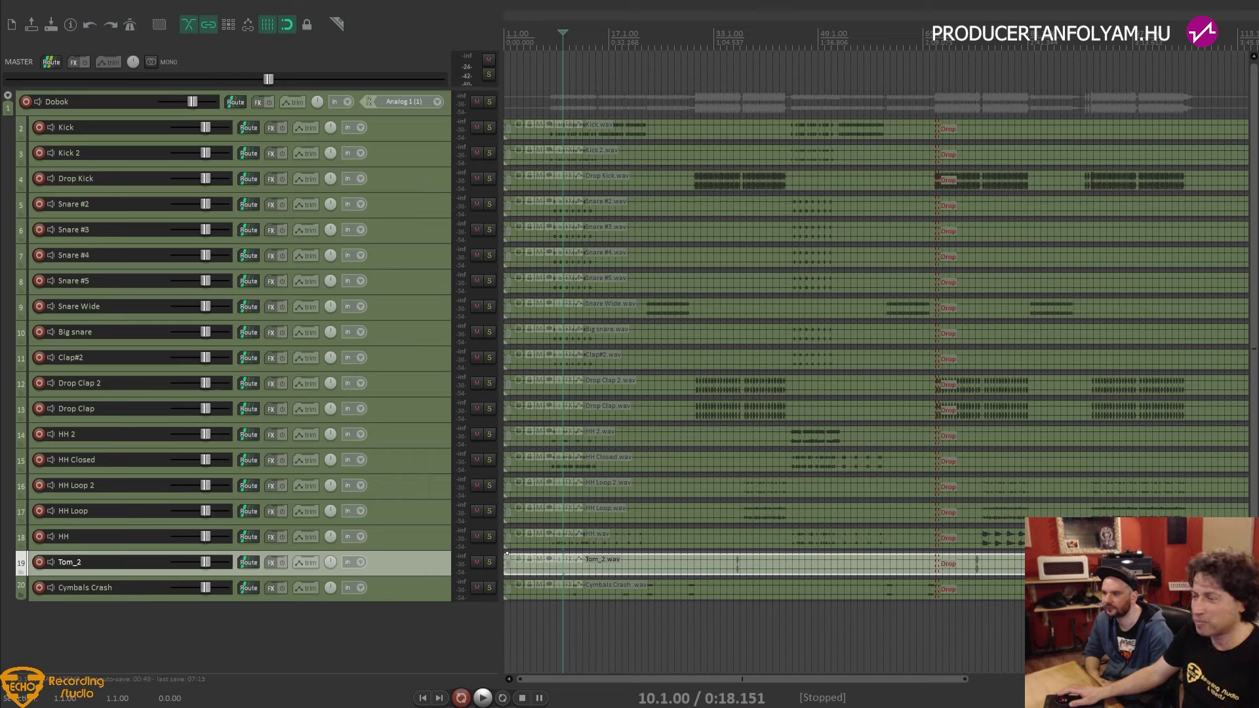
Switch to Unreal Commander and mark Orchestra Hit in the _kapott folder
key("alt+Tab")
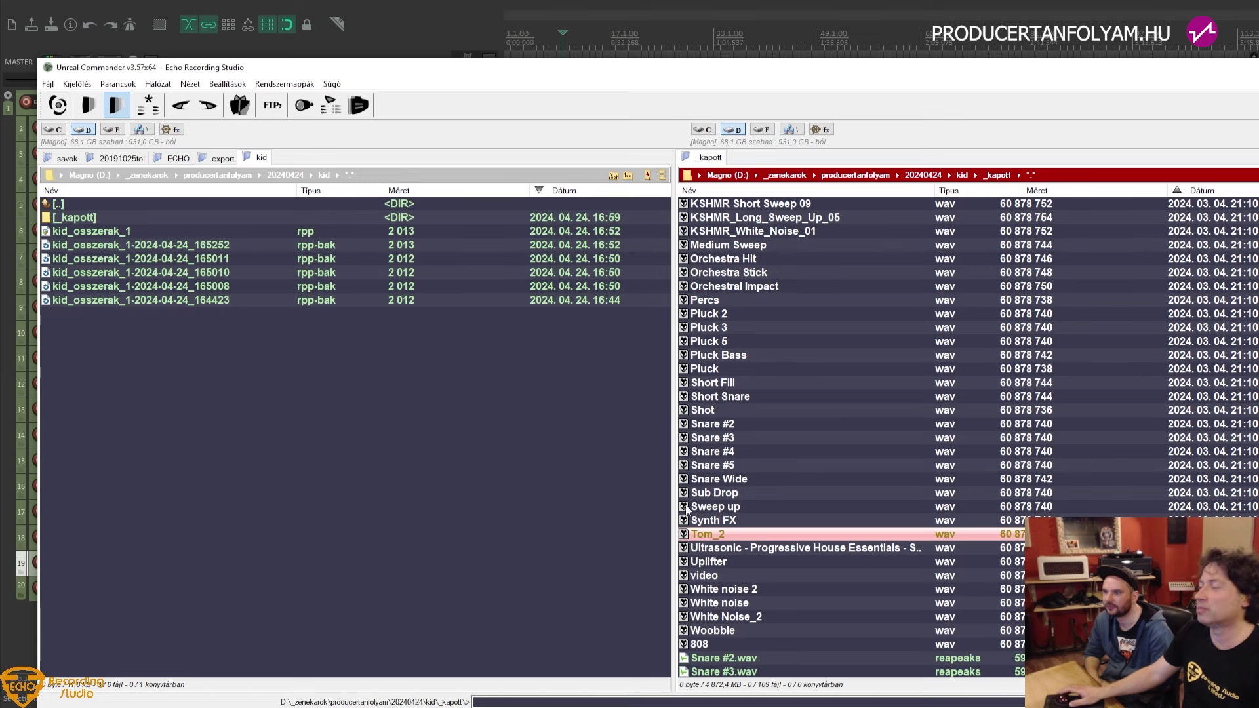
scroll(745, 434, "down", 2)
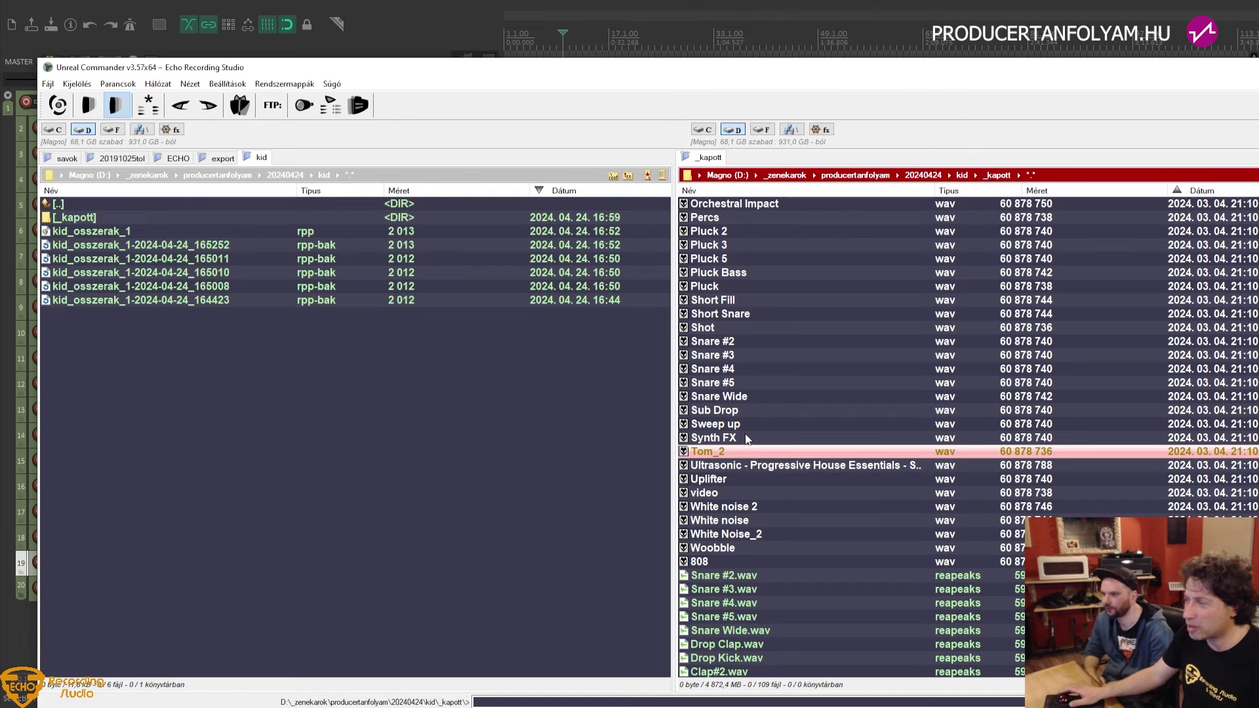
scroll(749, 441, "up", 2)
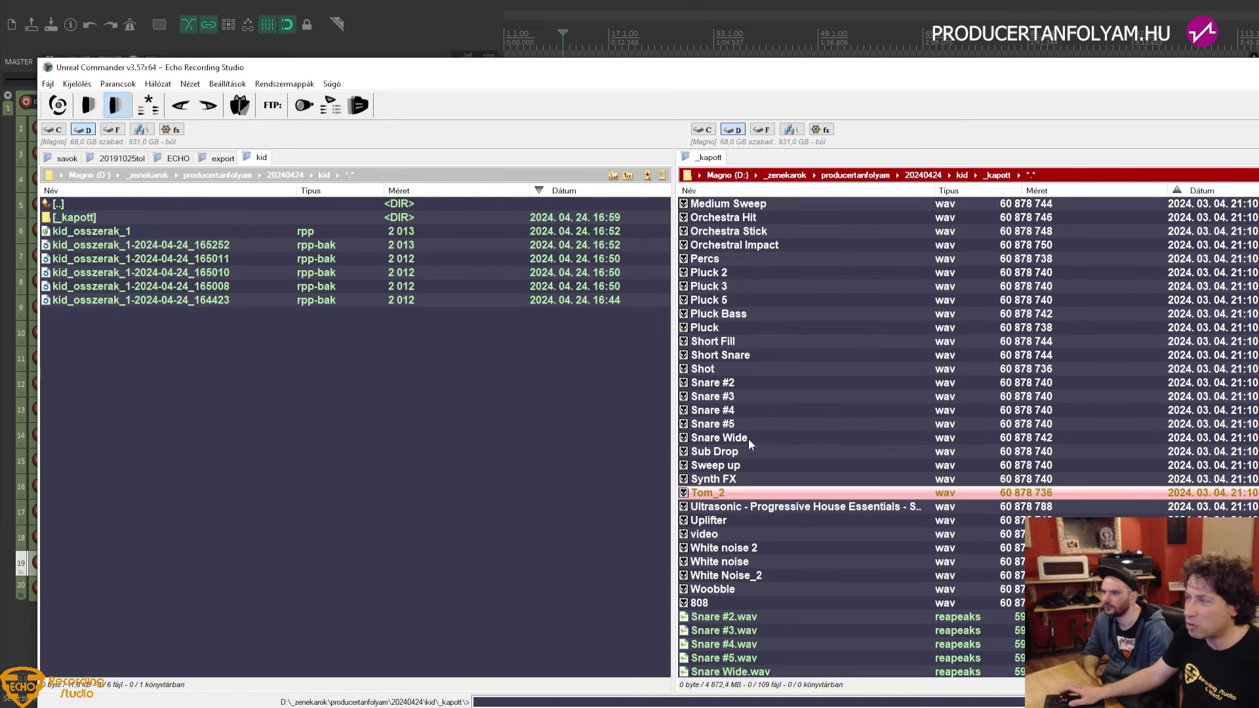
scroll(748, 438, "up", 1)
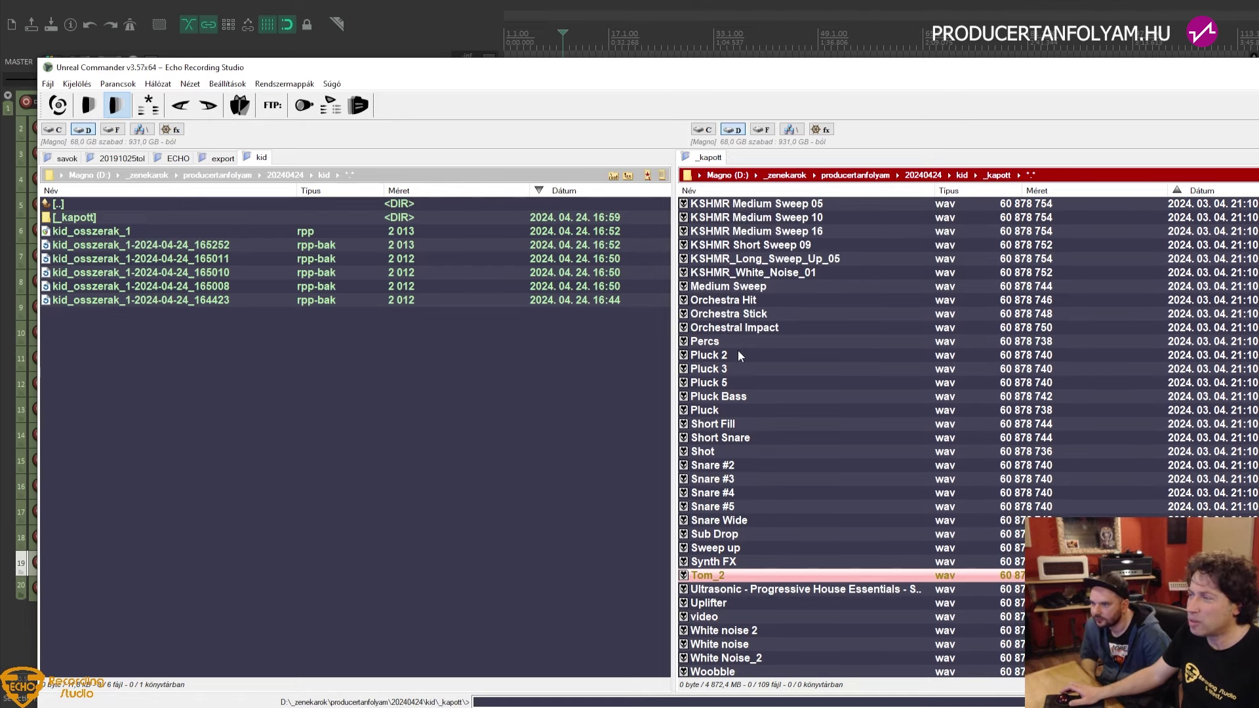
scroll(737, 352, "up", 1)
scroll(738, 354, "up", 1)
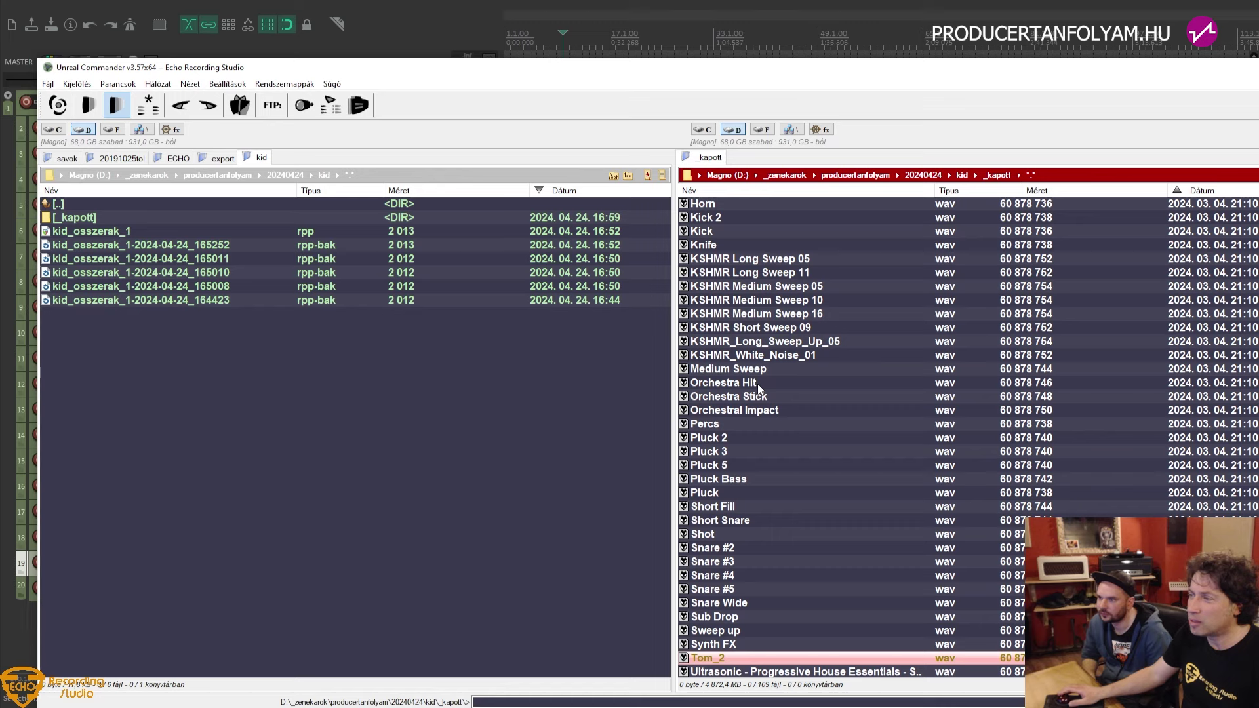
left_click(758, 384)
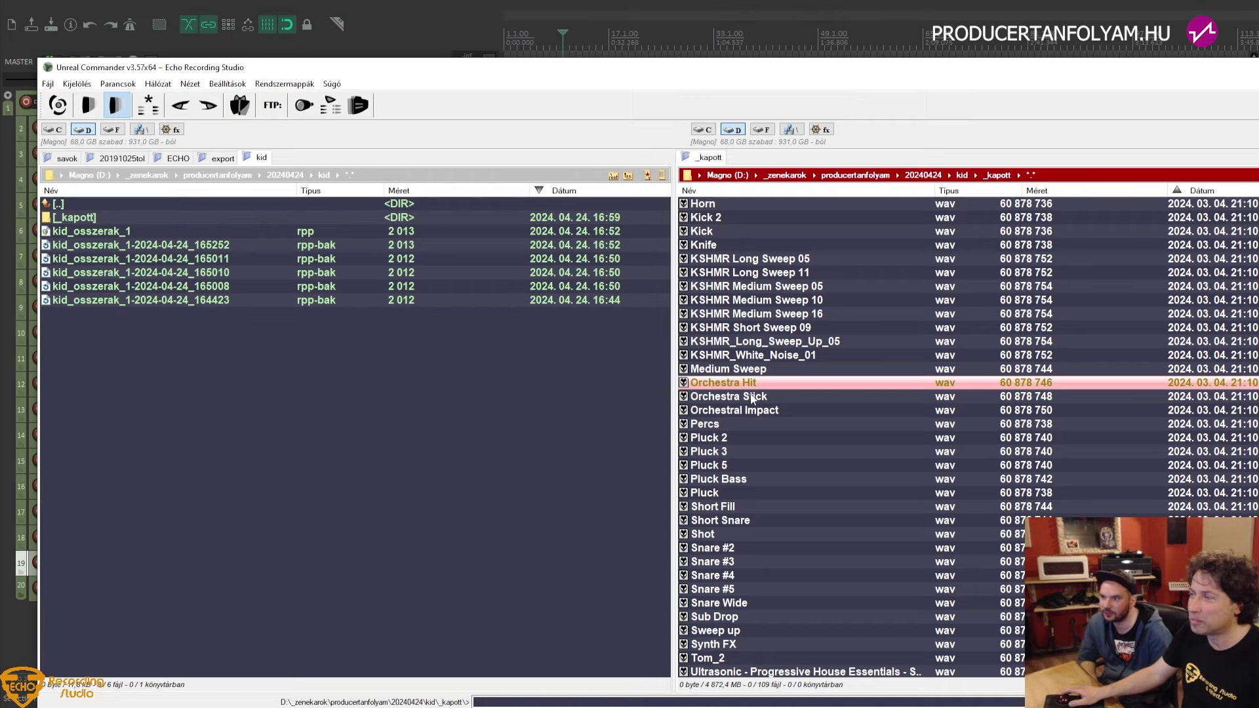
key("Insert")
Mark the Percs wav file in addition to Orchestra Hit
key("Down")
key("Down")
key("Down")
key("Down")
key("Down")
key("Down")
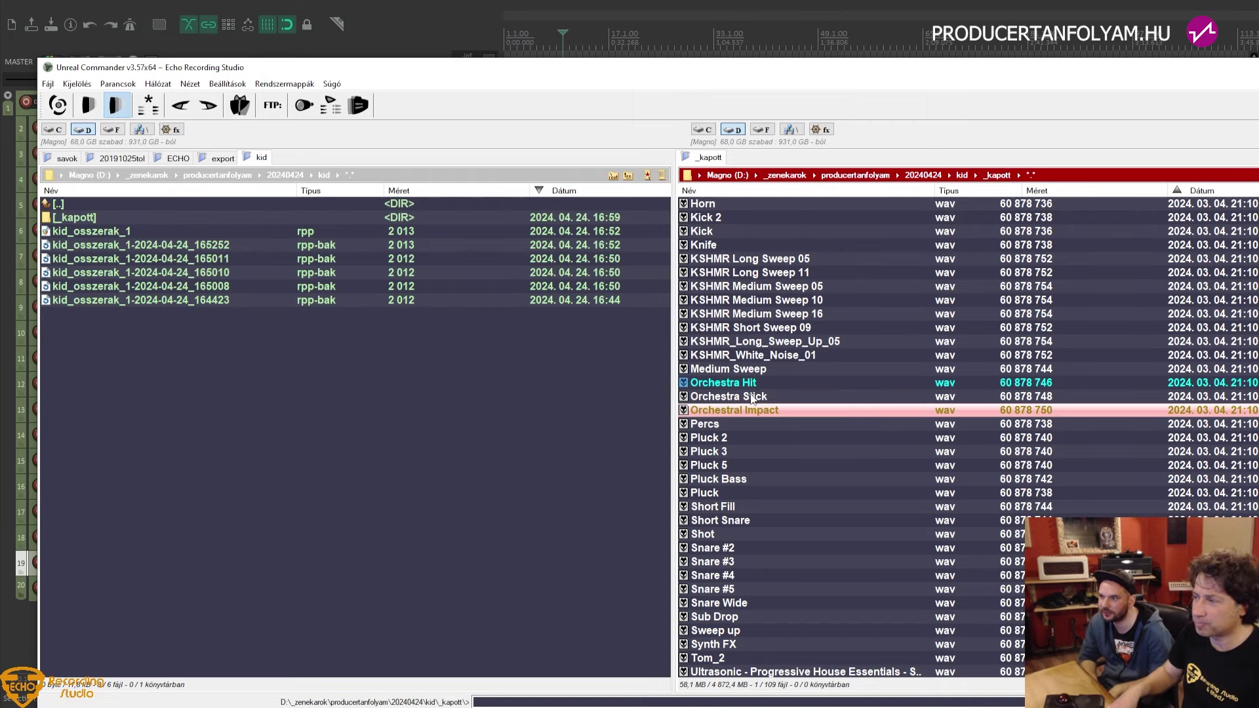
key("Up")
key("Up")
key("Up")
key("Up")
key("Insert")
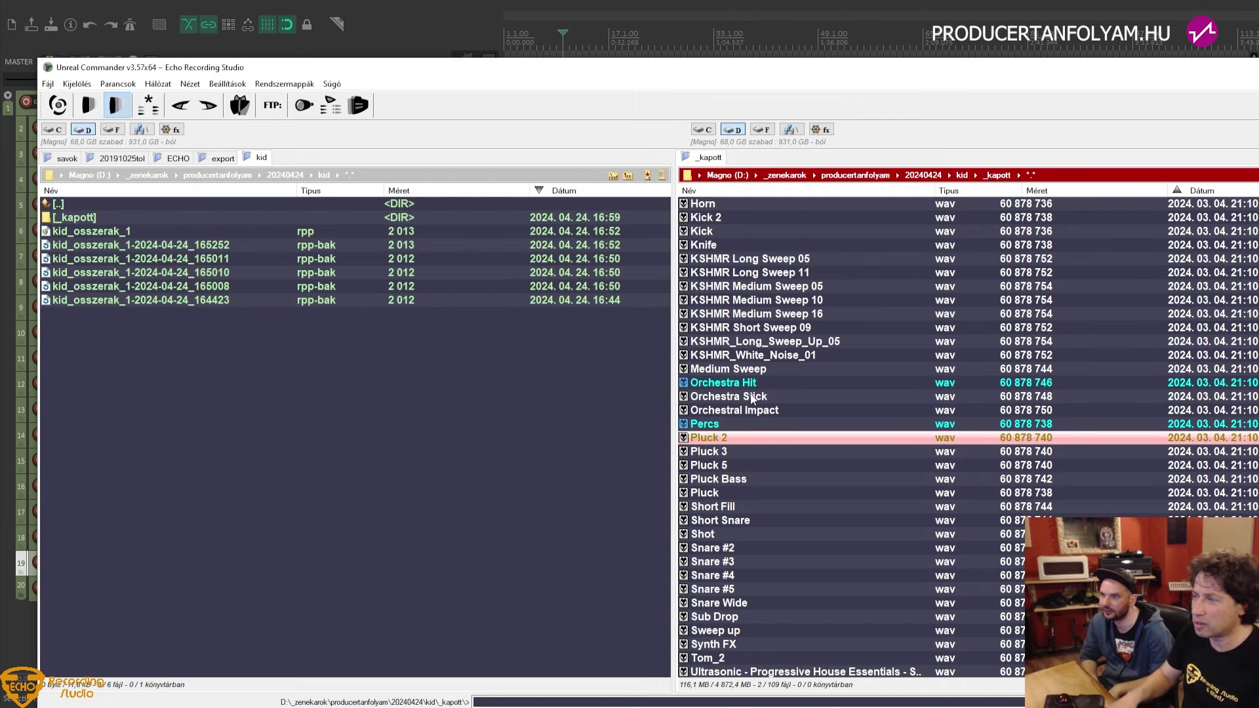
Look through the whole _kapott file list for any further percussion stems
scroll(789, 458, "up", 7)
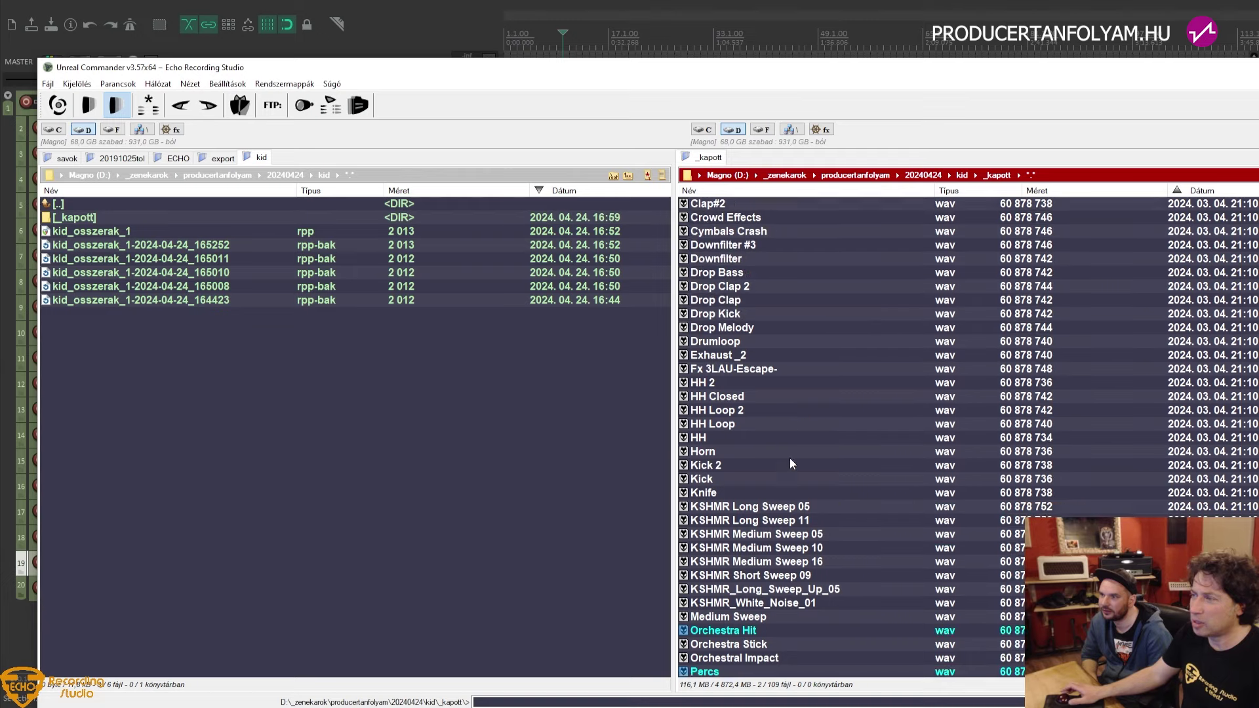
scroll(789, 458, "up", 9)
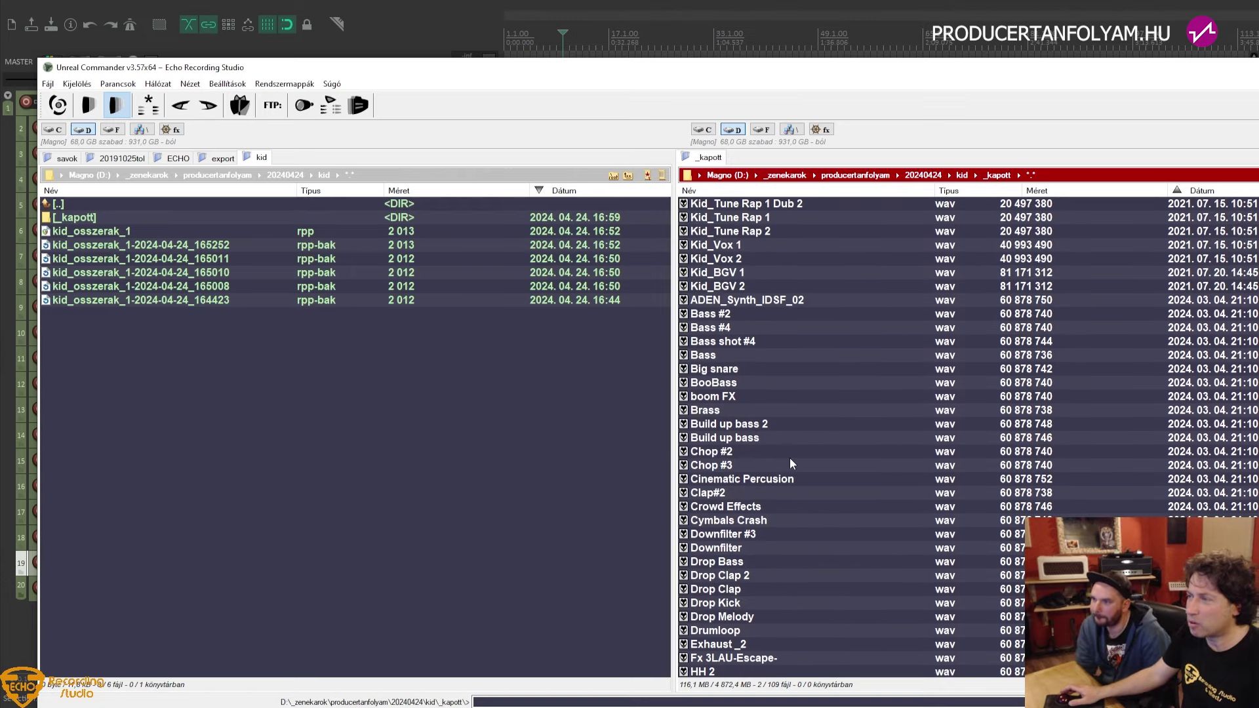
scroll(789, 463, "up", 1)
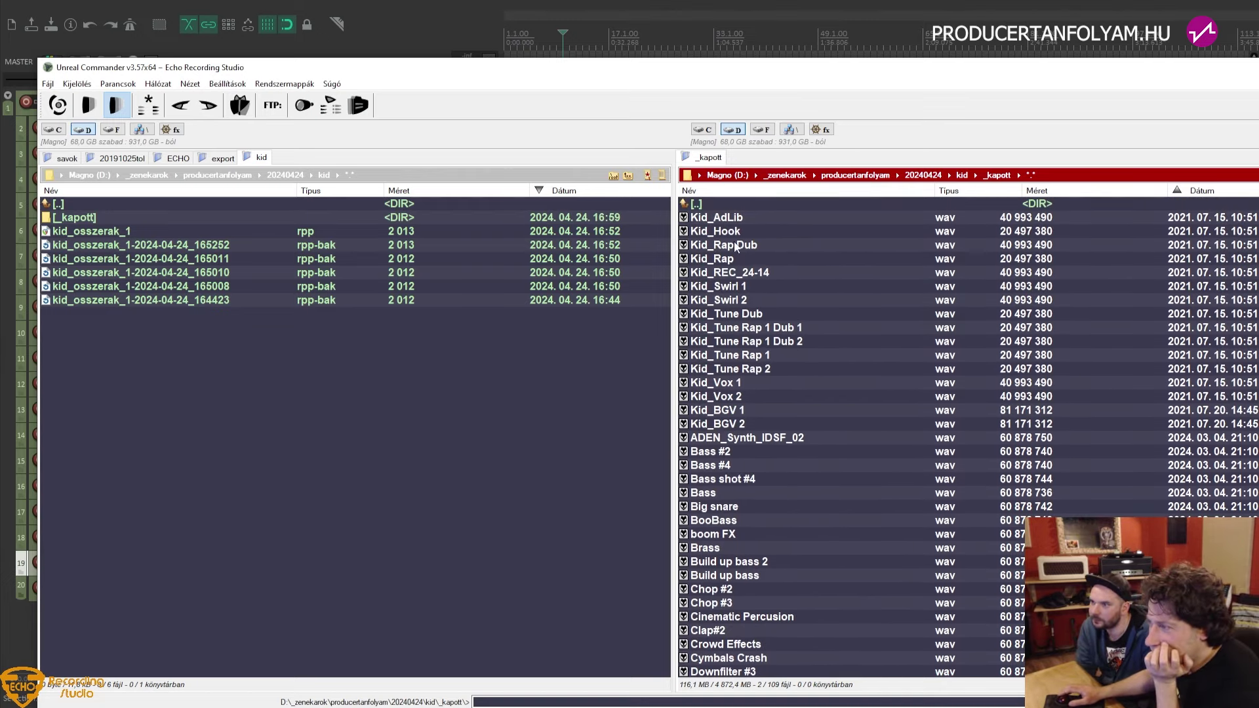
scroll(767, 479, "down", 2)
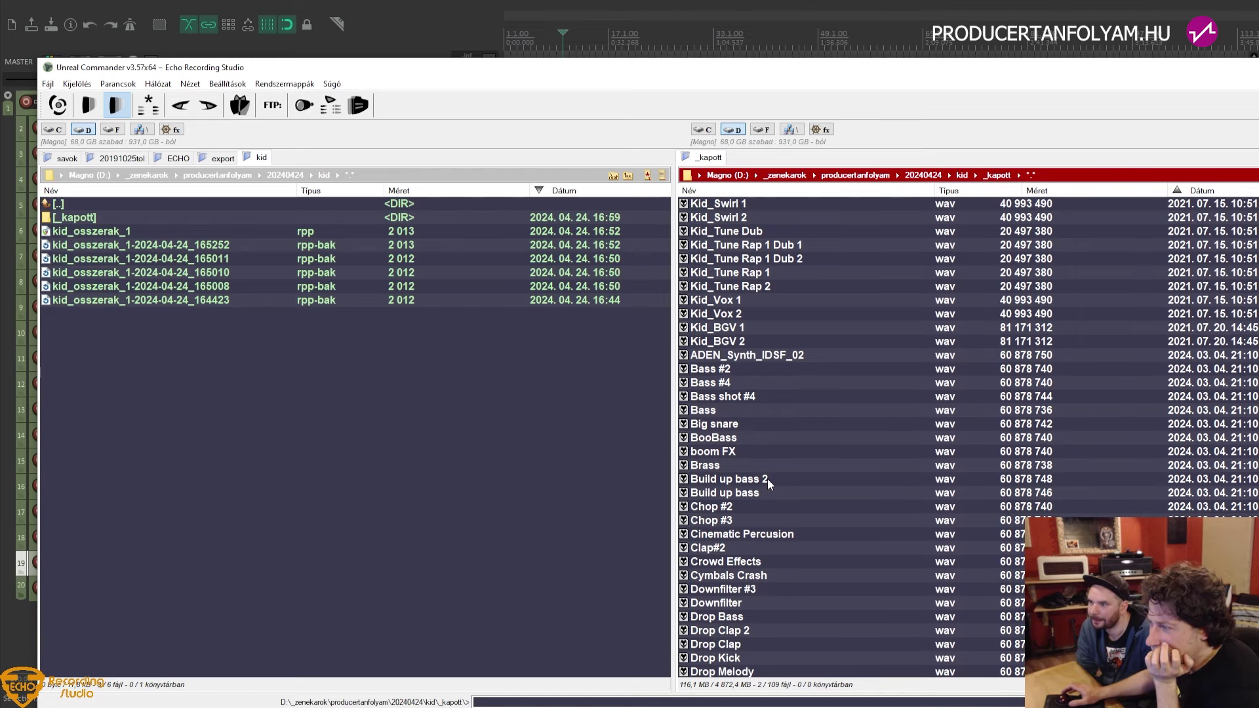
scroll(767, 479, "down", 1)
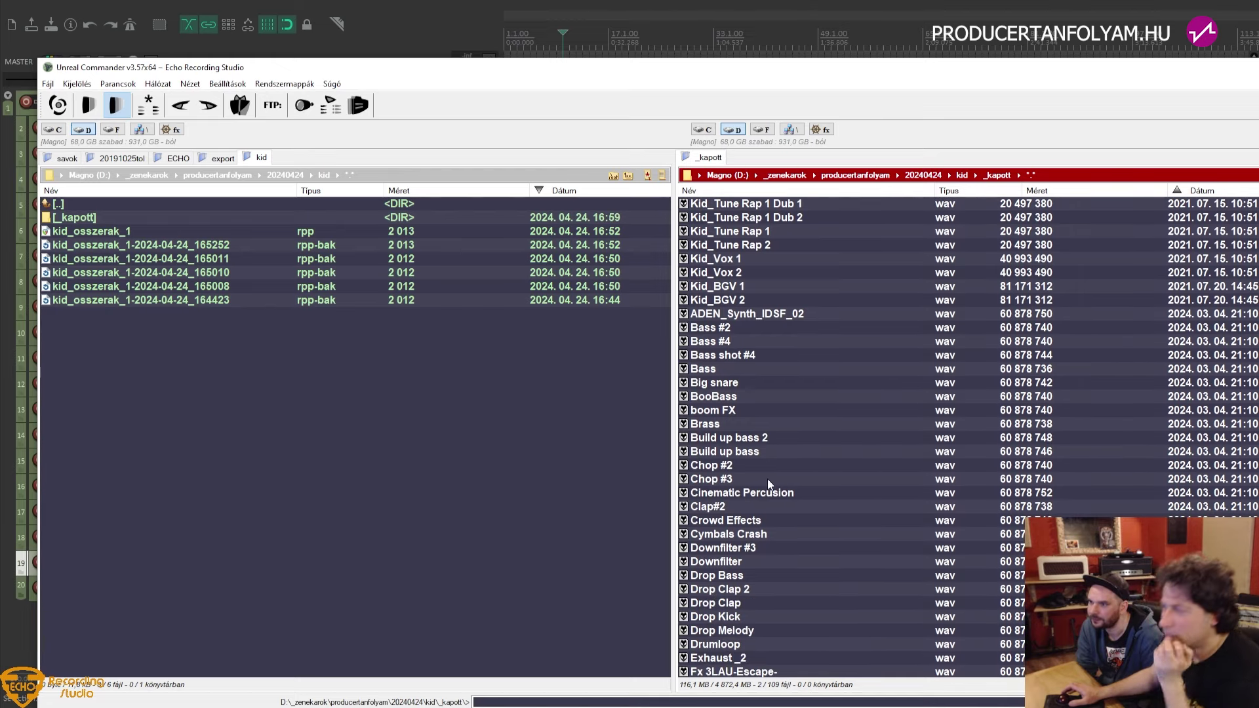
scroll(767, 479, "down", 5)
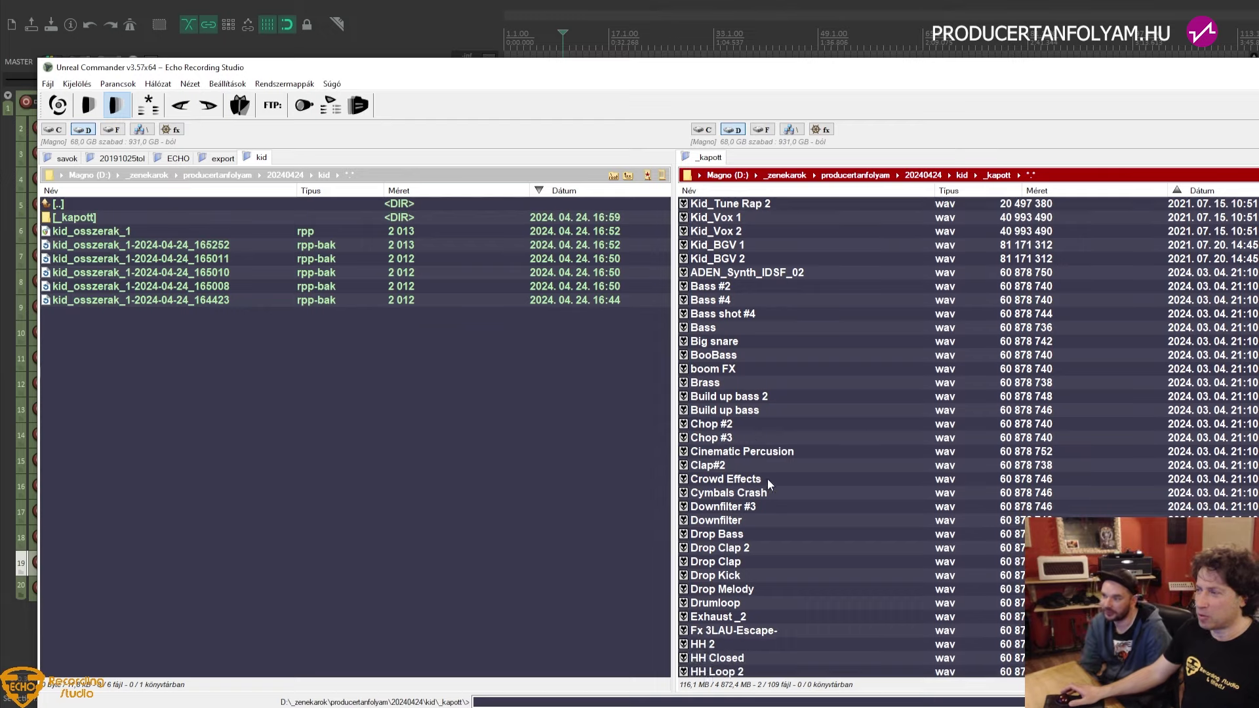
scroll(767, 479, "down", 9)
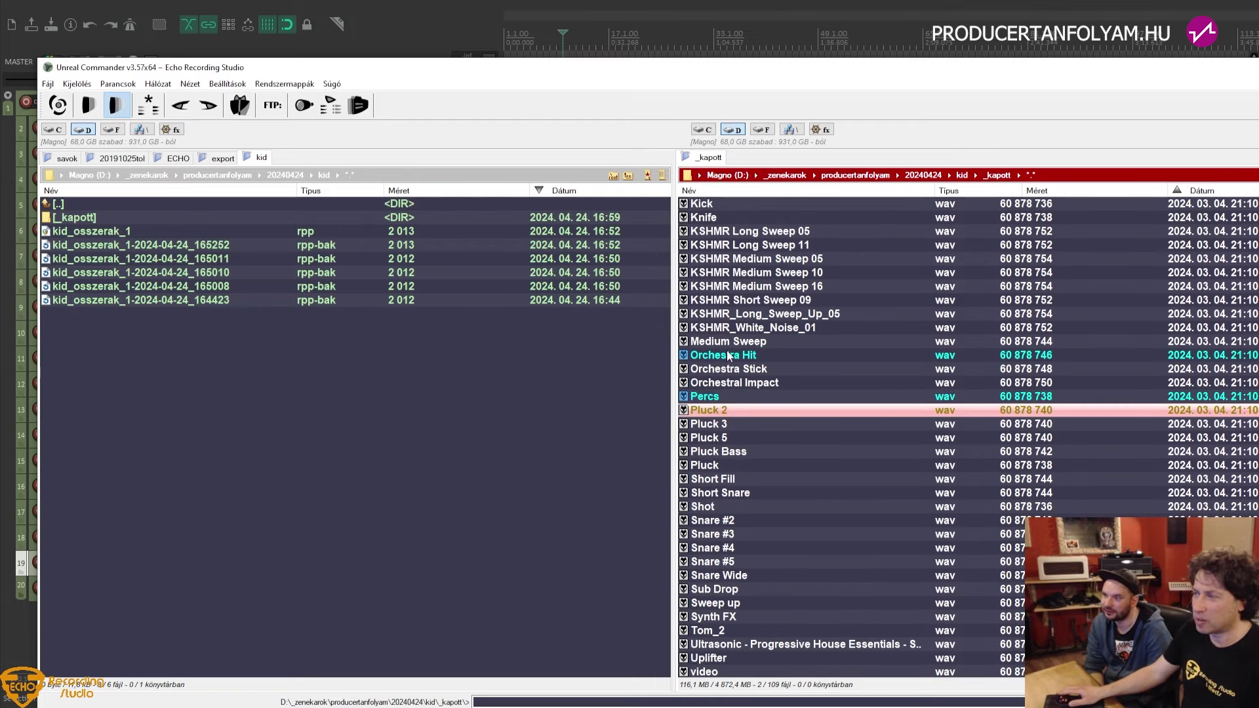
Insert Orchestra Hit and Percs into REAPER on separate tracks below Cymbals Crash and align their items with the project start
left_click(730, 357)
key("alt+Tab")
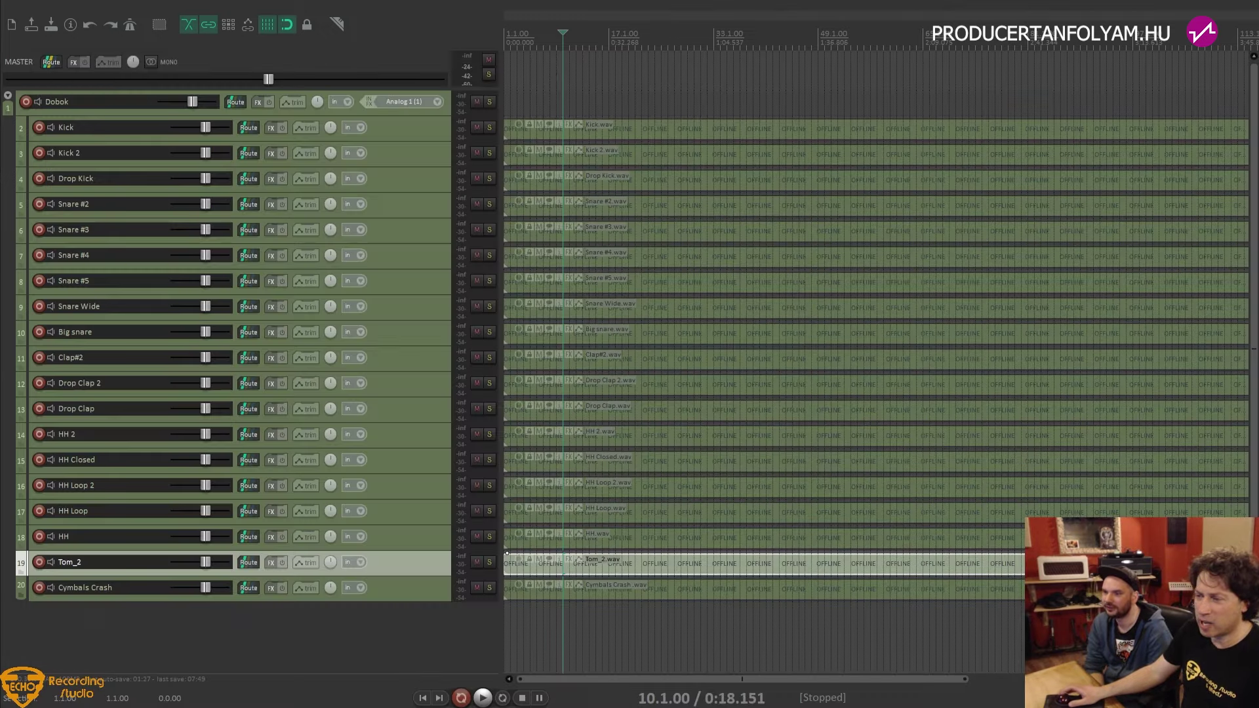
left_click_drag(502, 633, 515, 643)
left_click(1177, 474)
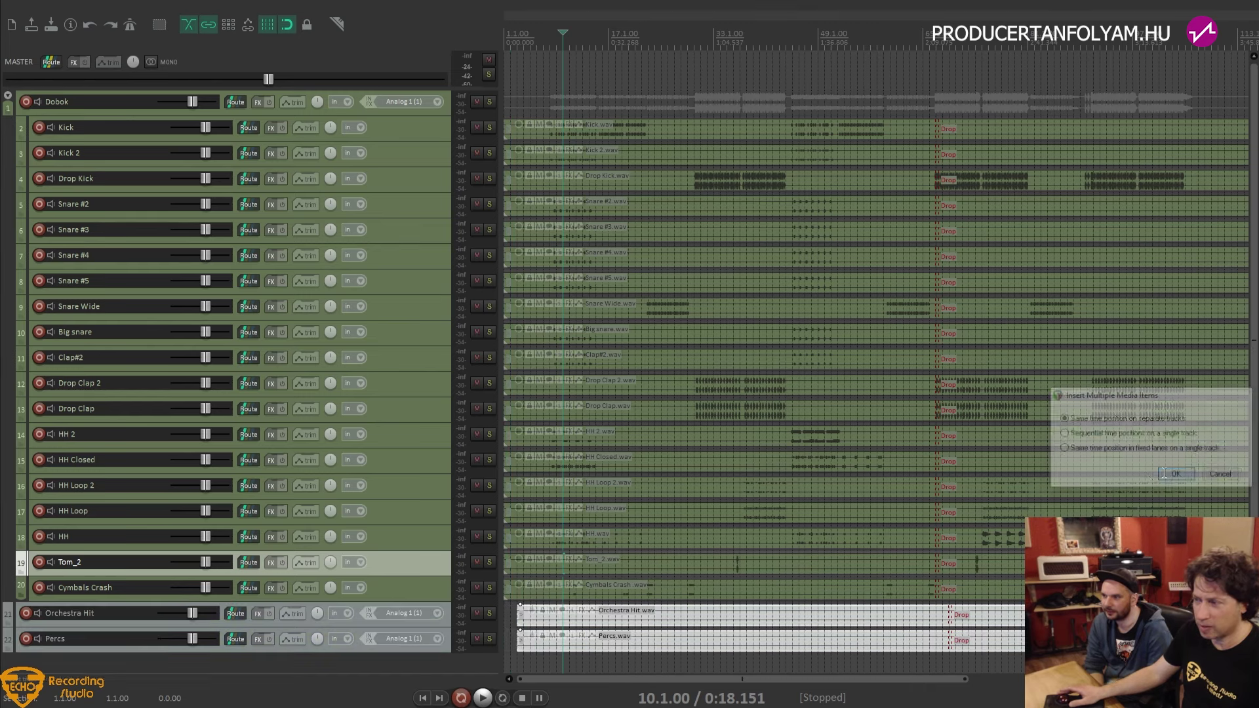
left_click(668, 616)
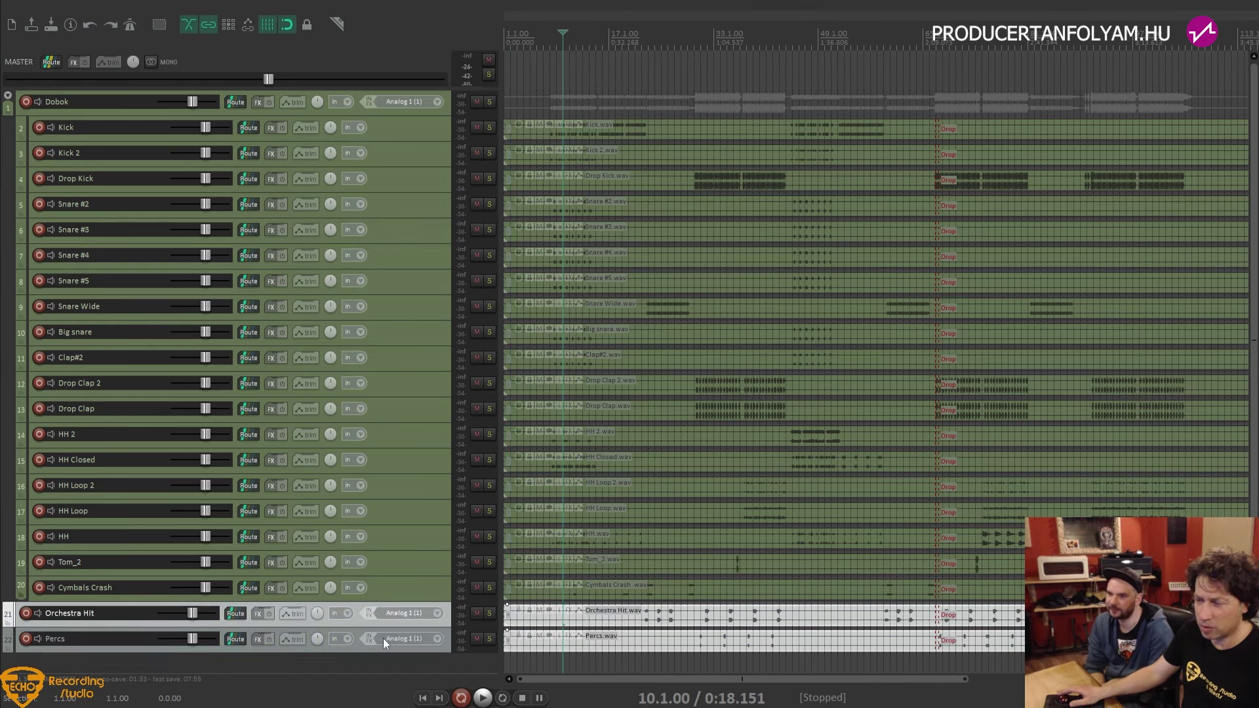
Select both the Orchestra Hit and Percs tracks and move them into the Dobok folder between Tom_2 and Cymbals Crash
left_click(314, 648, "shift")
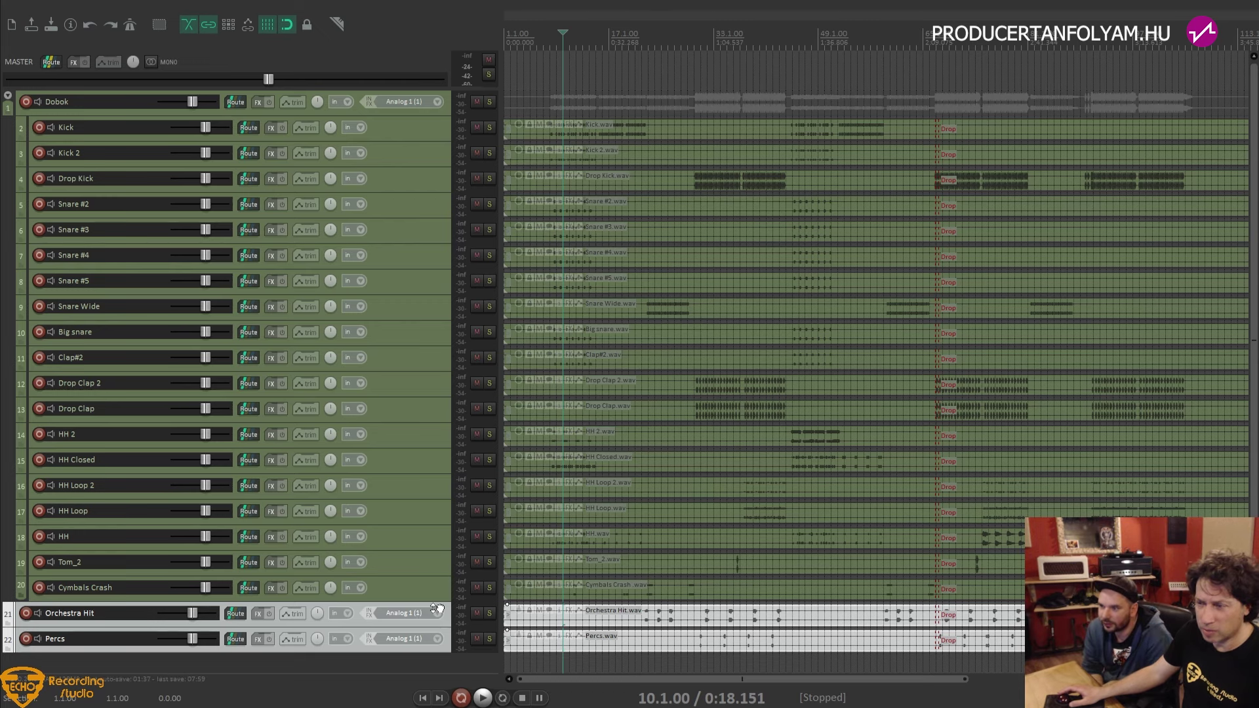
left_click_drag(436, 609, 433, 585)
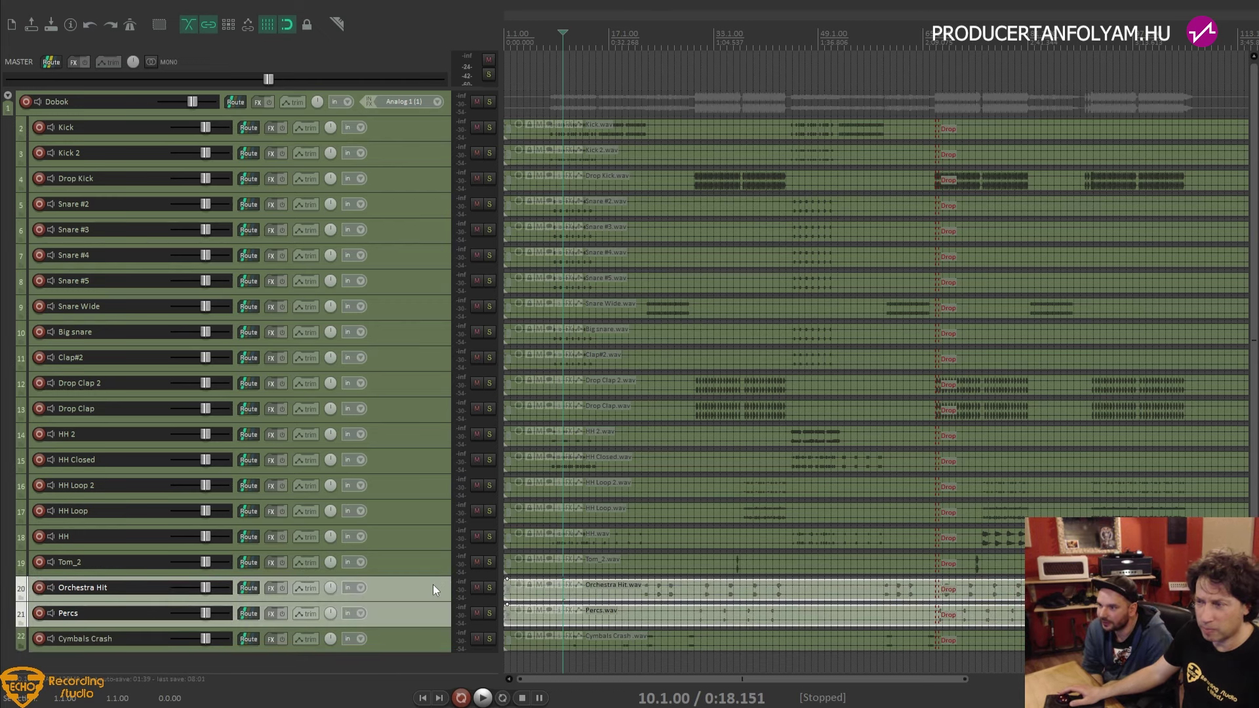
scroll(696, 505, "down", 2)
scroll(696, 505, "up", 2)
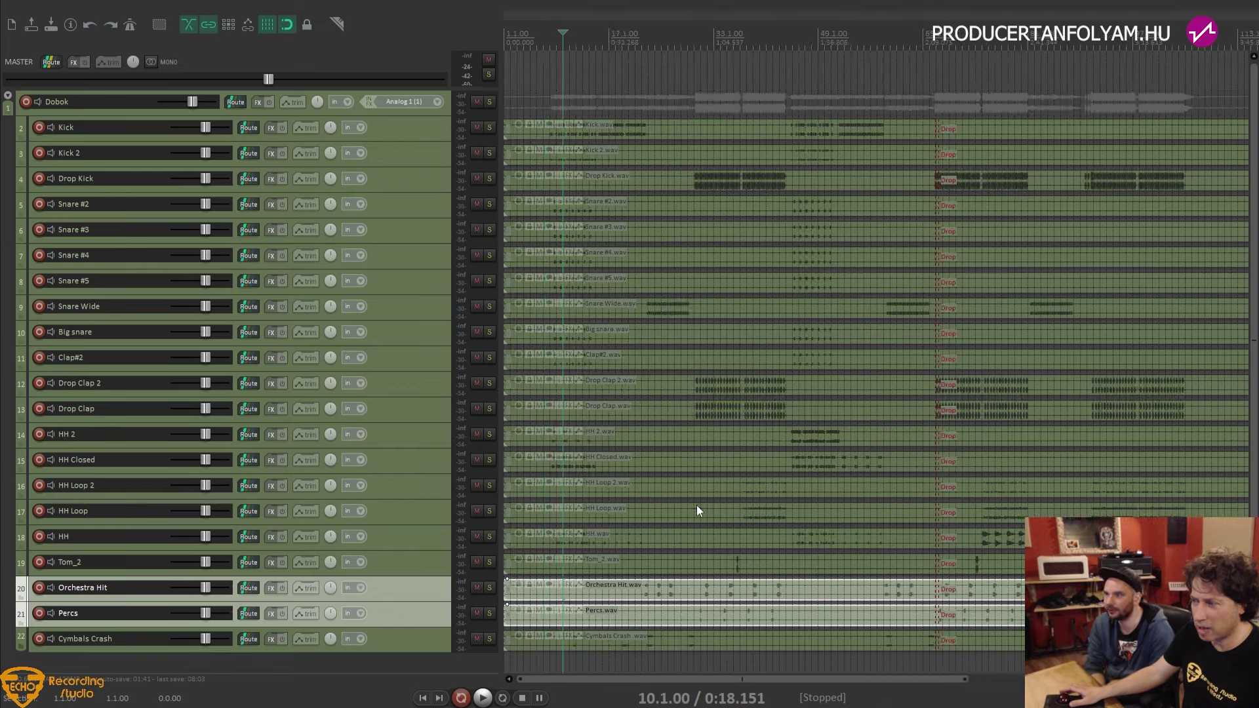
Switch to Unreal Commander and unmark the Orchestra Hit and Percs wav files
key("alt+Tab")
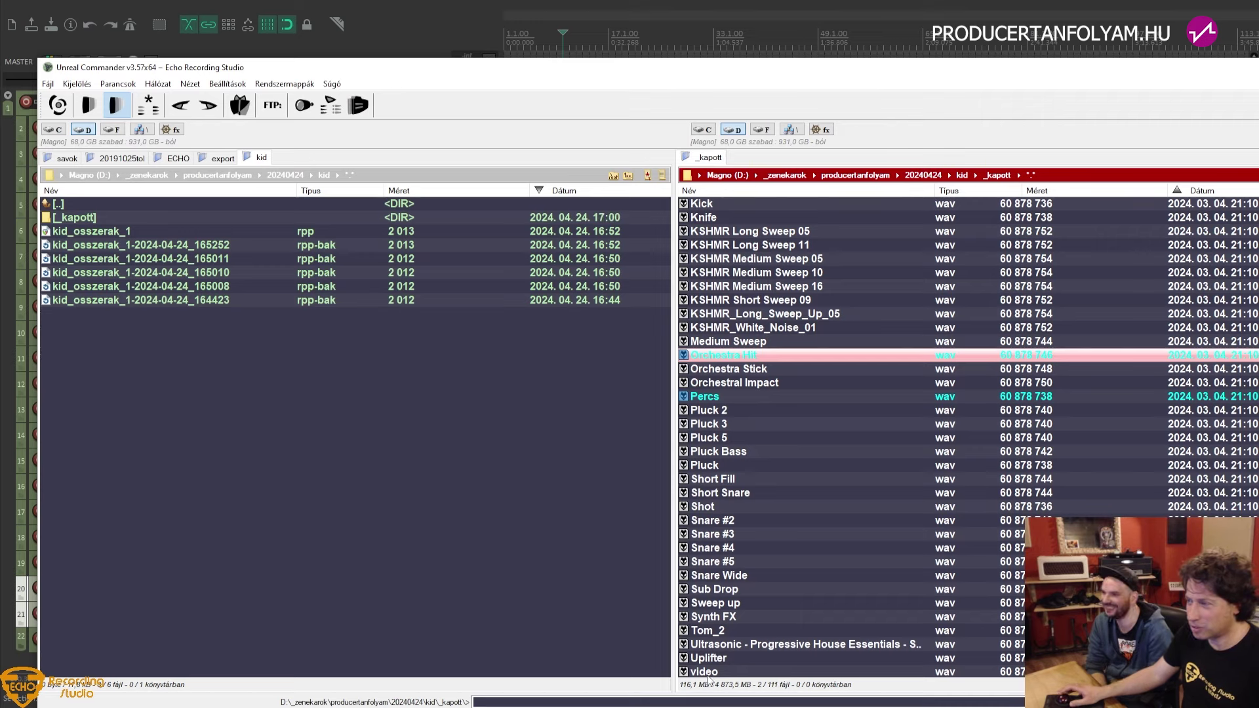
key("Insert")
key("Down")
key("Down")
key("Insert")
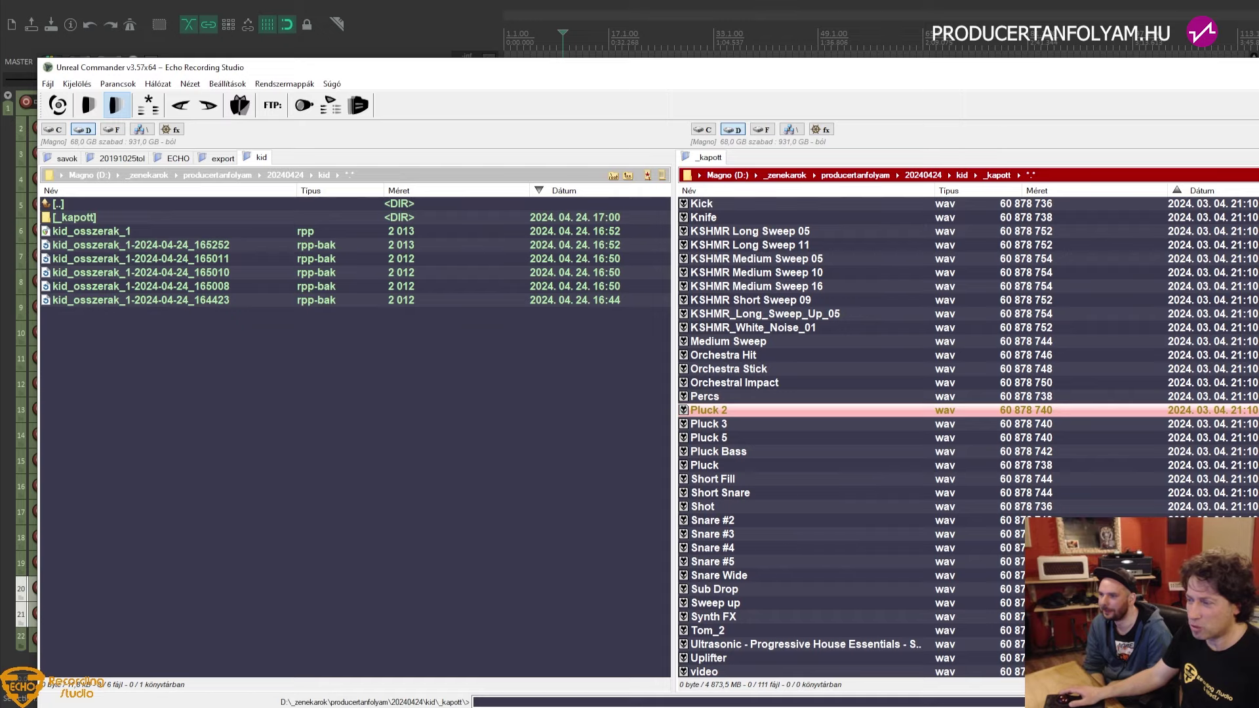
Switch back to REAPER and save the project as kid_osszerak_1 in the kid folder
key("alt+Tab")
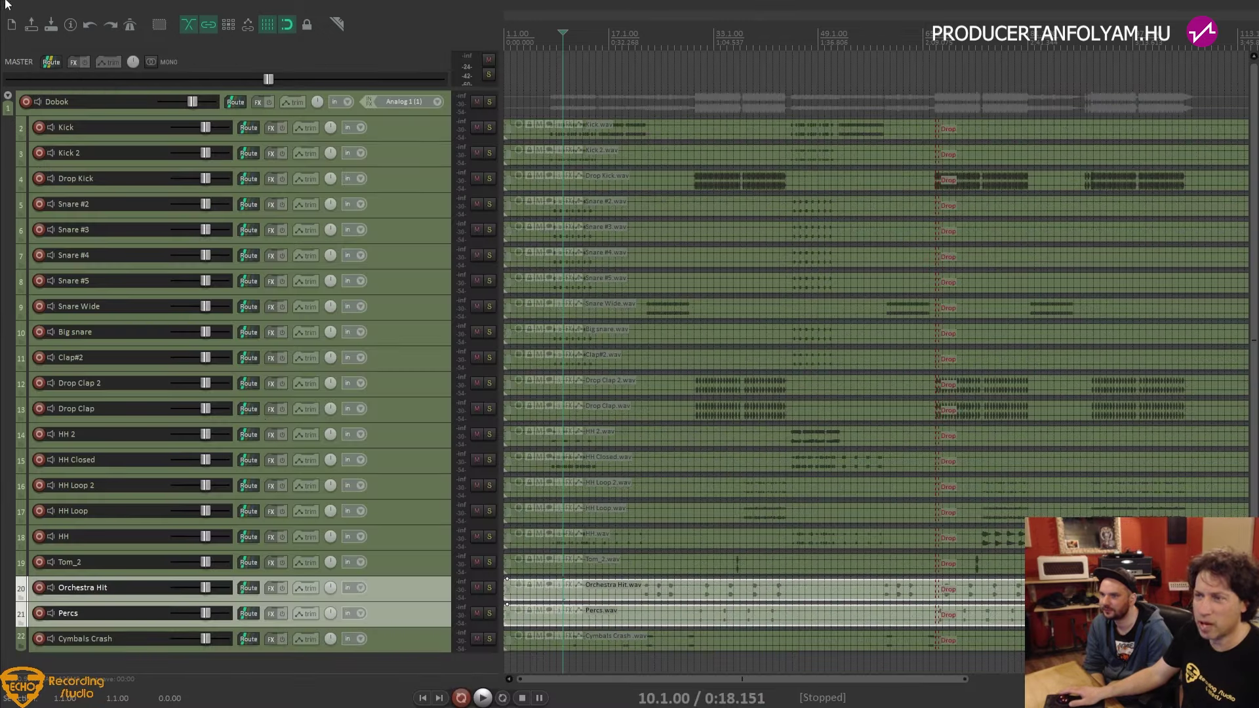
left_click(6, 5)
left_click(41, 62)
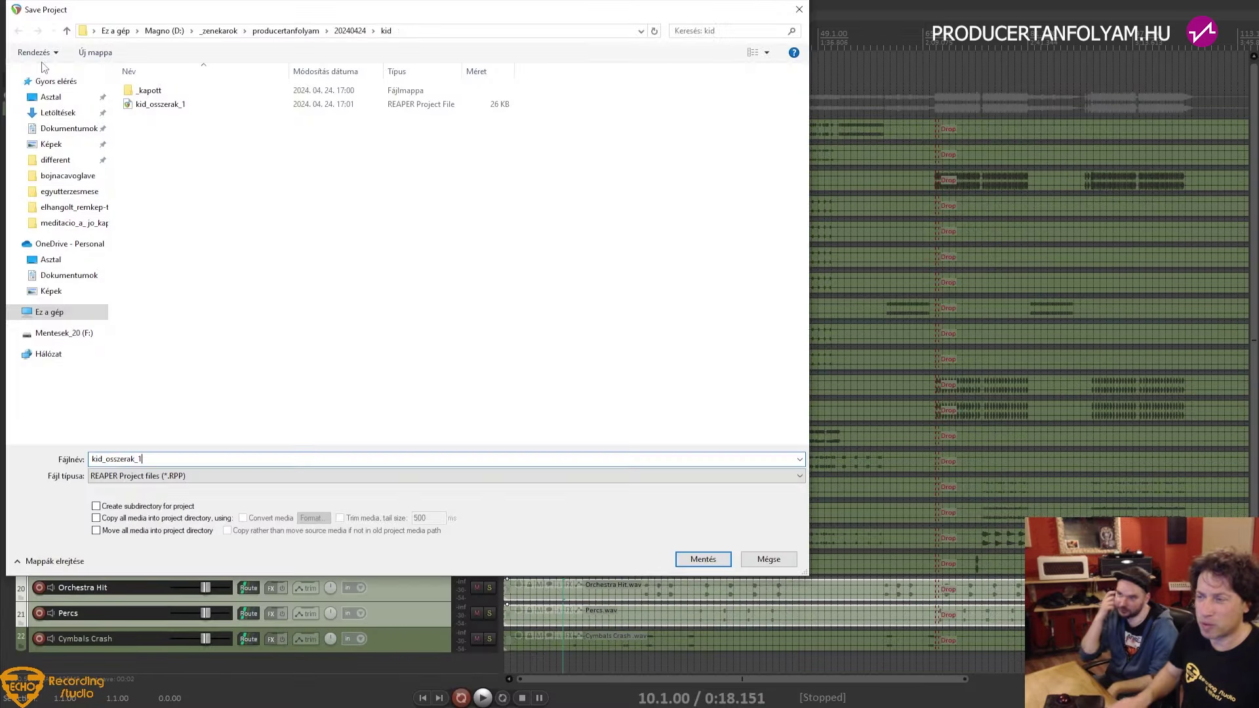
key("Return")
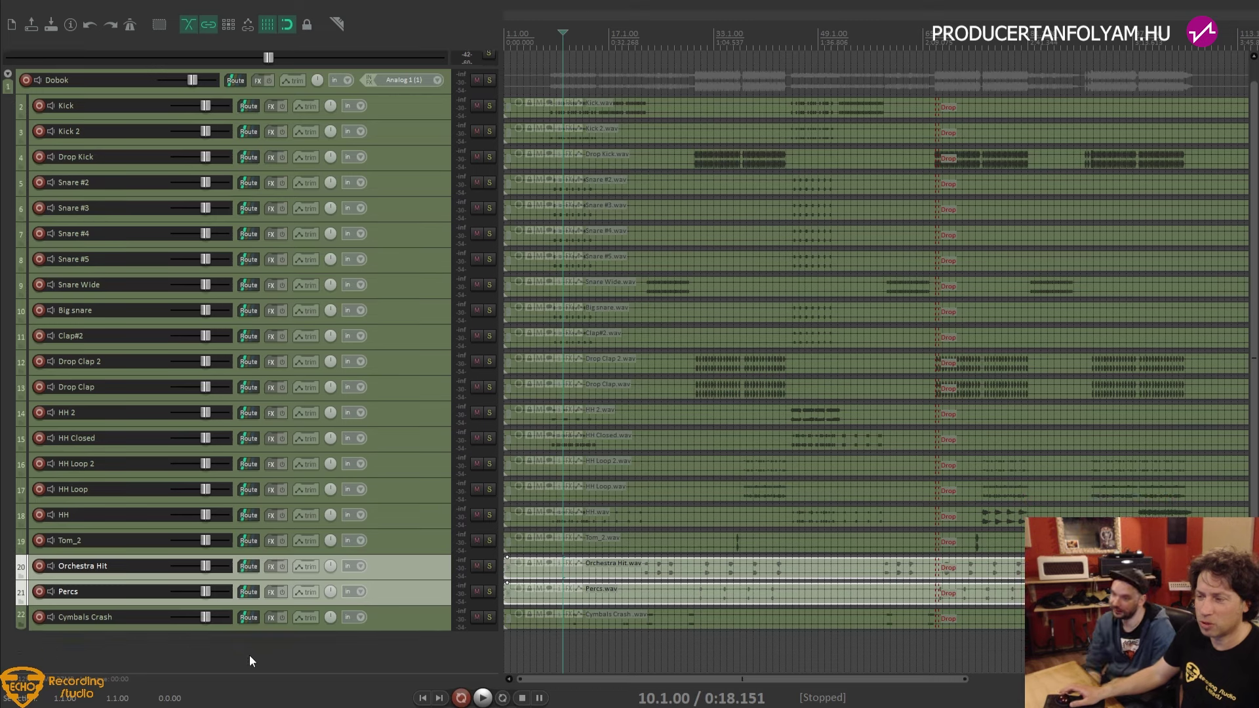
Add six empty tracks below Cymbals Crash, outside the Dobok folder
double_click(247, 651)
key("ctrl+t")
key("ctrl+t")
key("ctrl+t")
key("ctrl+t")
key("ctrl+t")
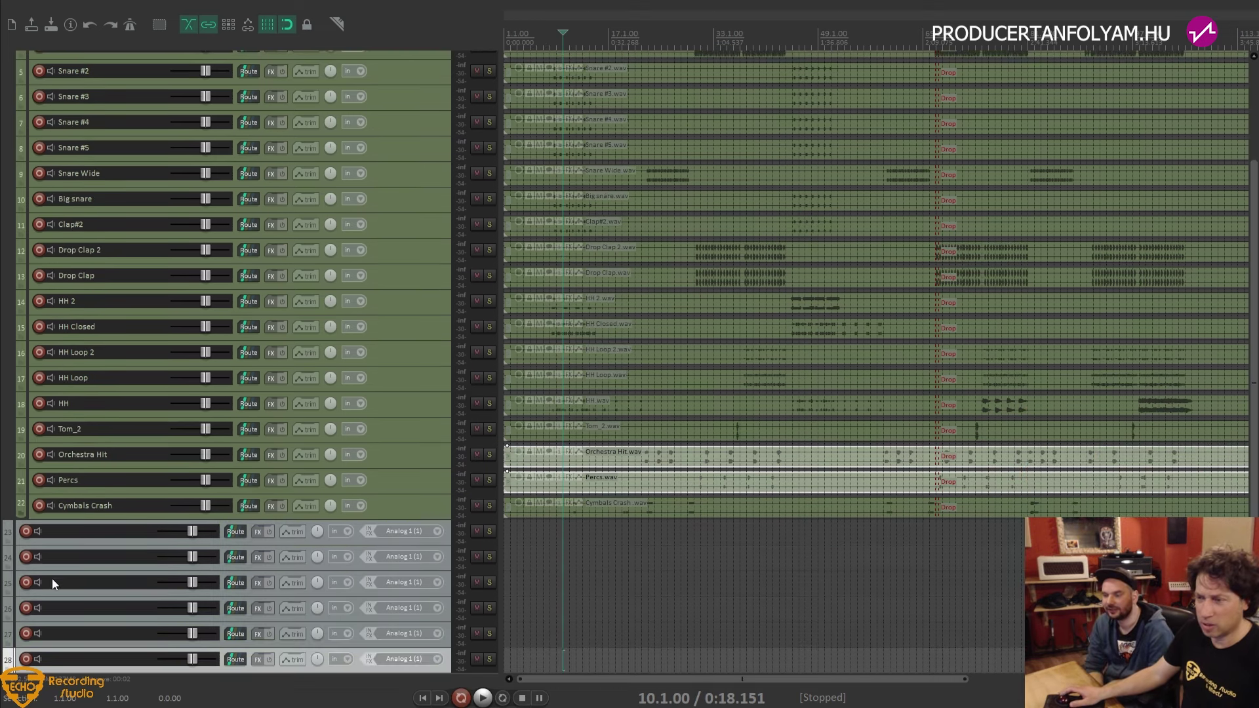
Name the first of the new empty tracks Basszus
double_click(62, 531)
type("Bas")
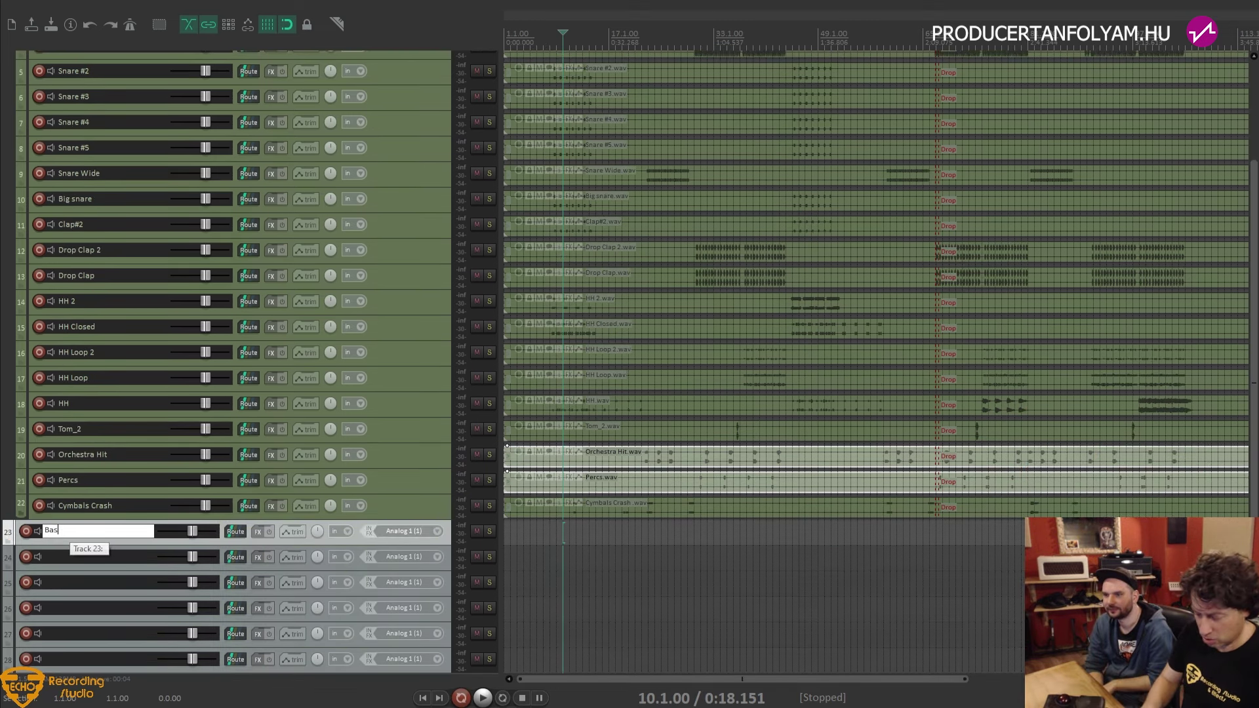
type("szus")
key("Return")
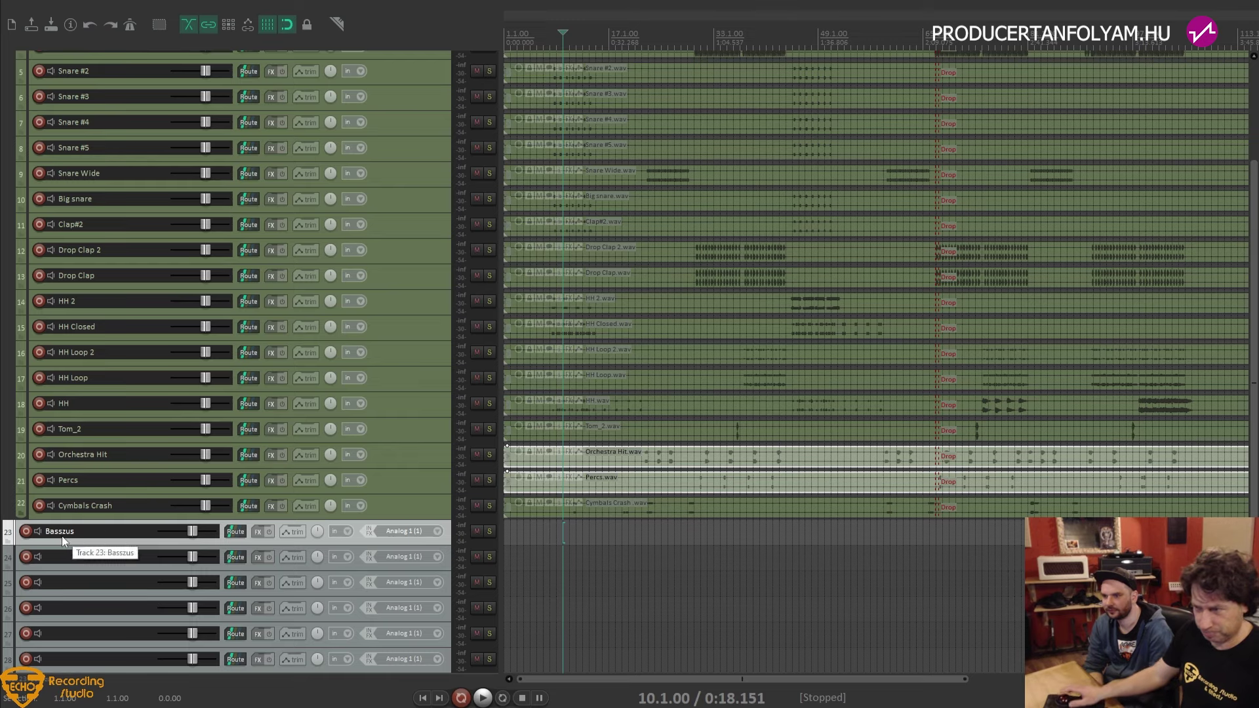
Insert a visual spacer before the Basszus track
right_click(80, 533)
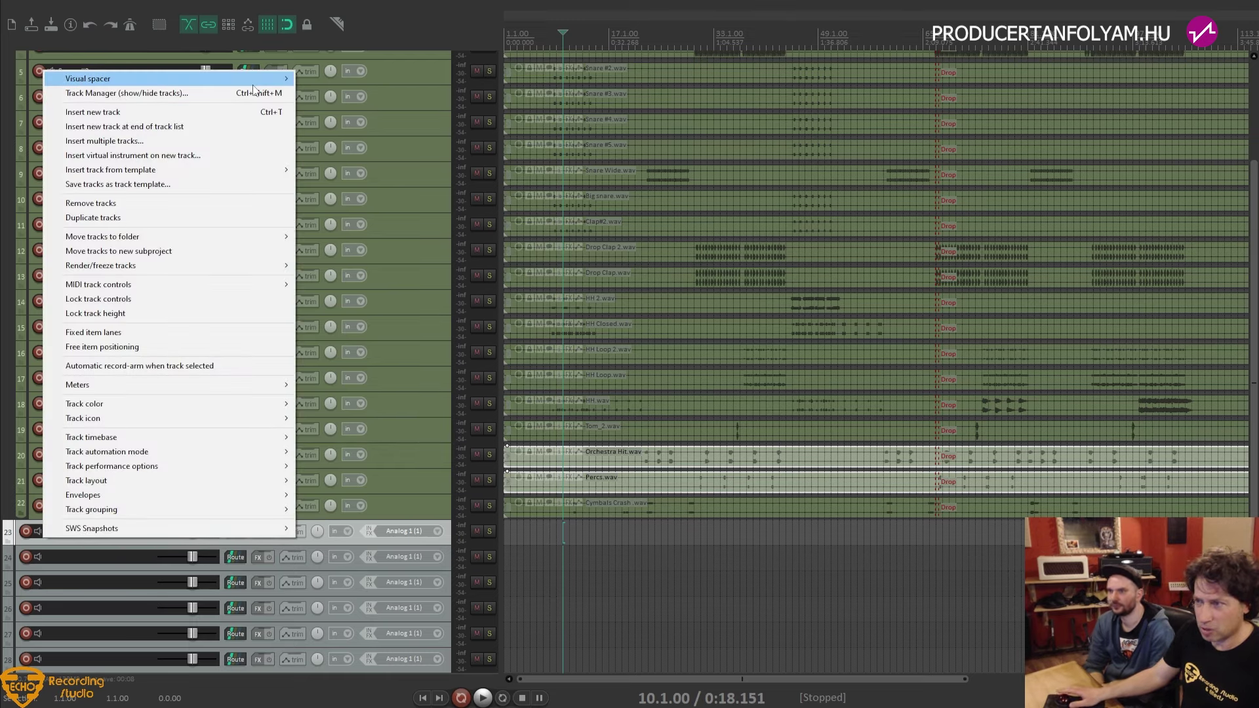
mouse_move(254, 80)
left_click(321, 83)
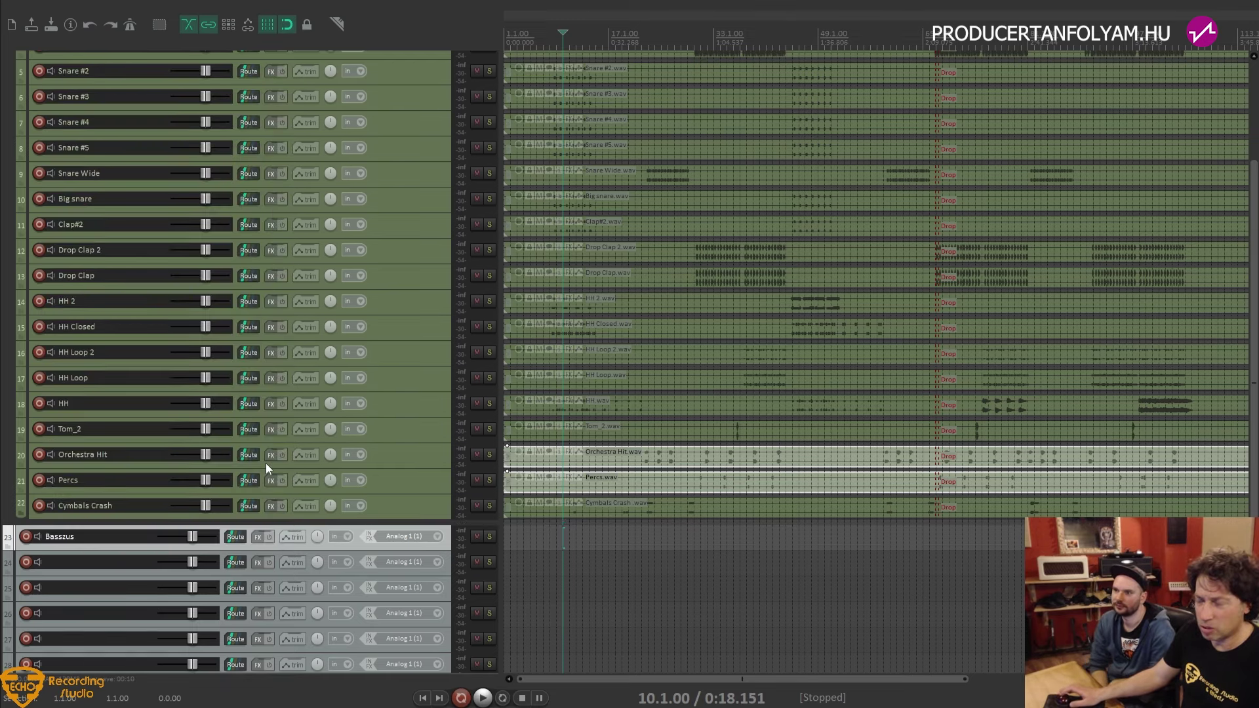
Select the five unnamed tracks below Basszus, nest them inside it as a folder, and select the Basszus track
scroll(265, 464, "up", 2)
scroll(265, 464, "down", 3)
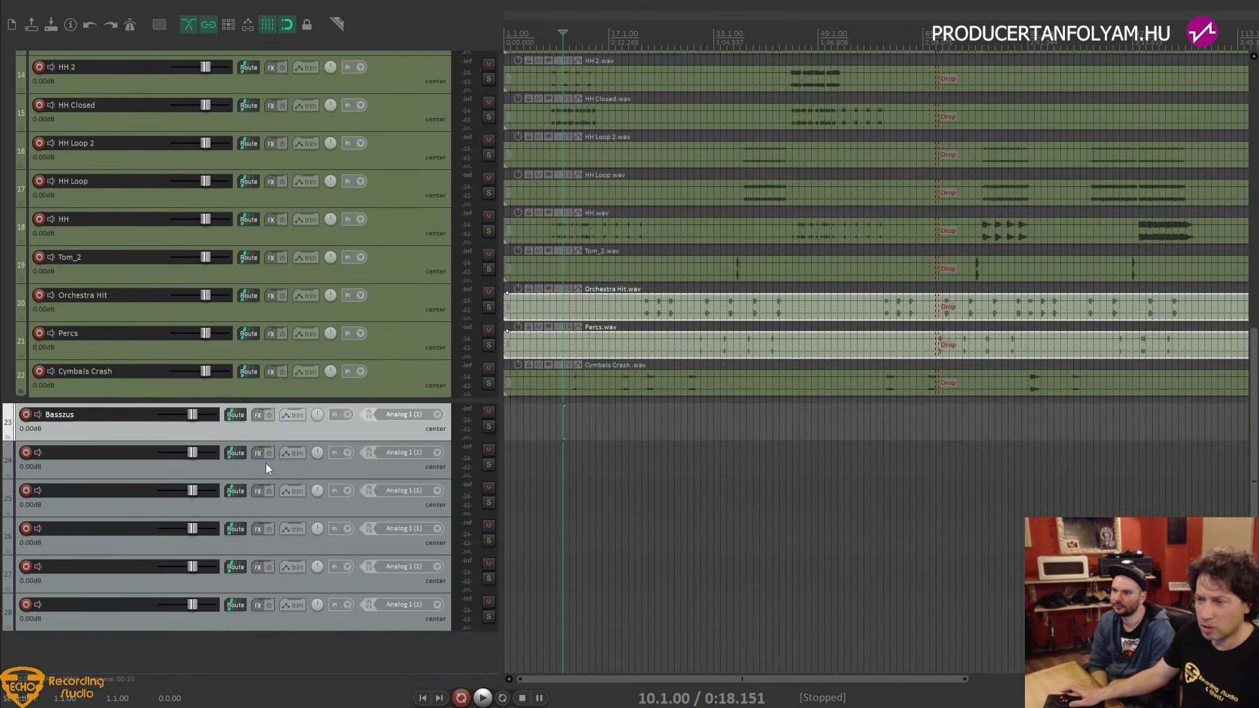
left_click(93, 472)
left_click(96, 621, "shift")
scroll(100, 488, "up", 1)
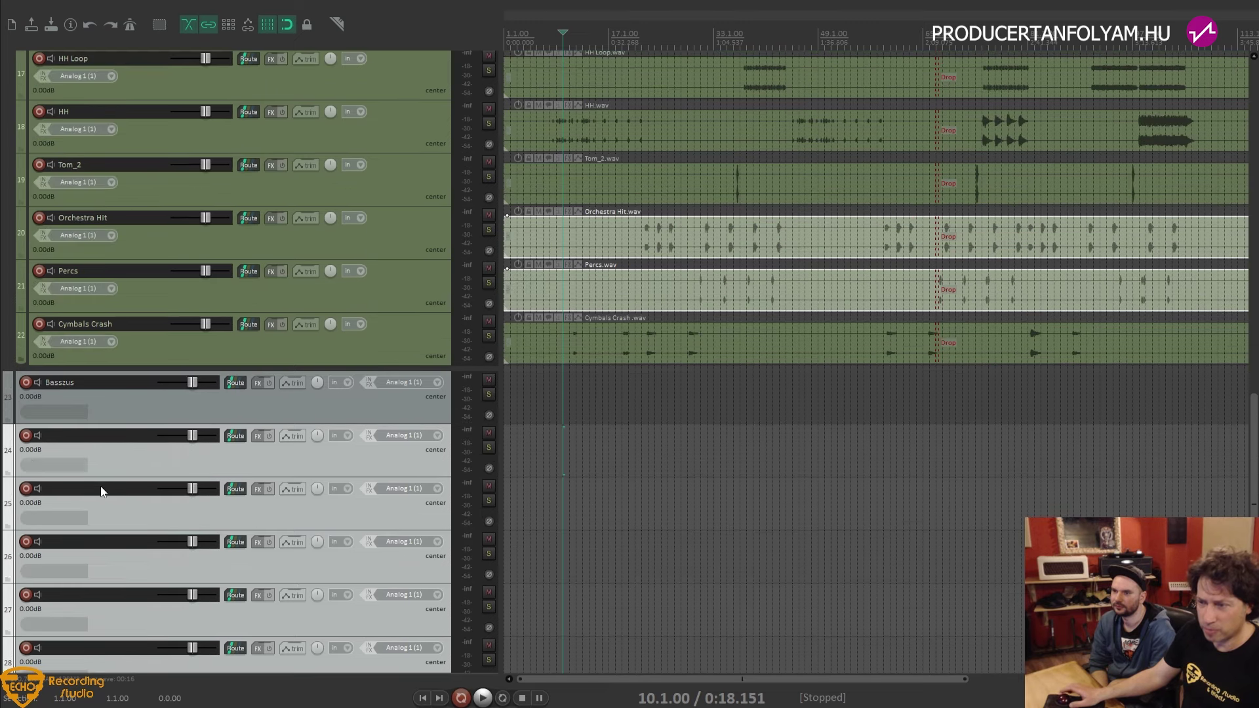
left_click_drag(14, 463, 11, 423)
scroll(258, 443, "down", 1)
left_click(195, 412)
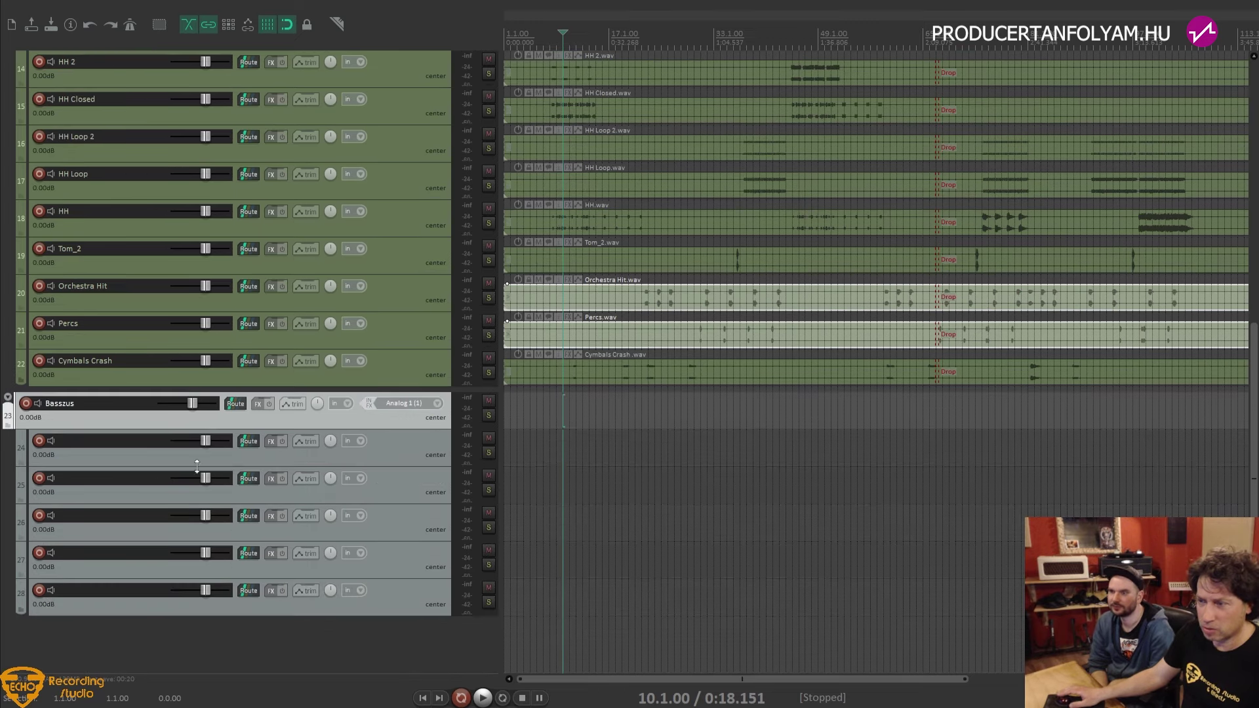
Select the Basszus folder track with its five child tracks and give them all one shared pink track colour
left_click(218, 600, "shift")
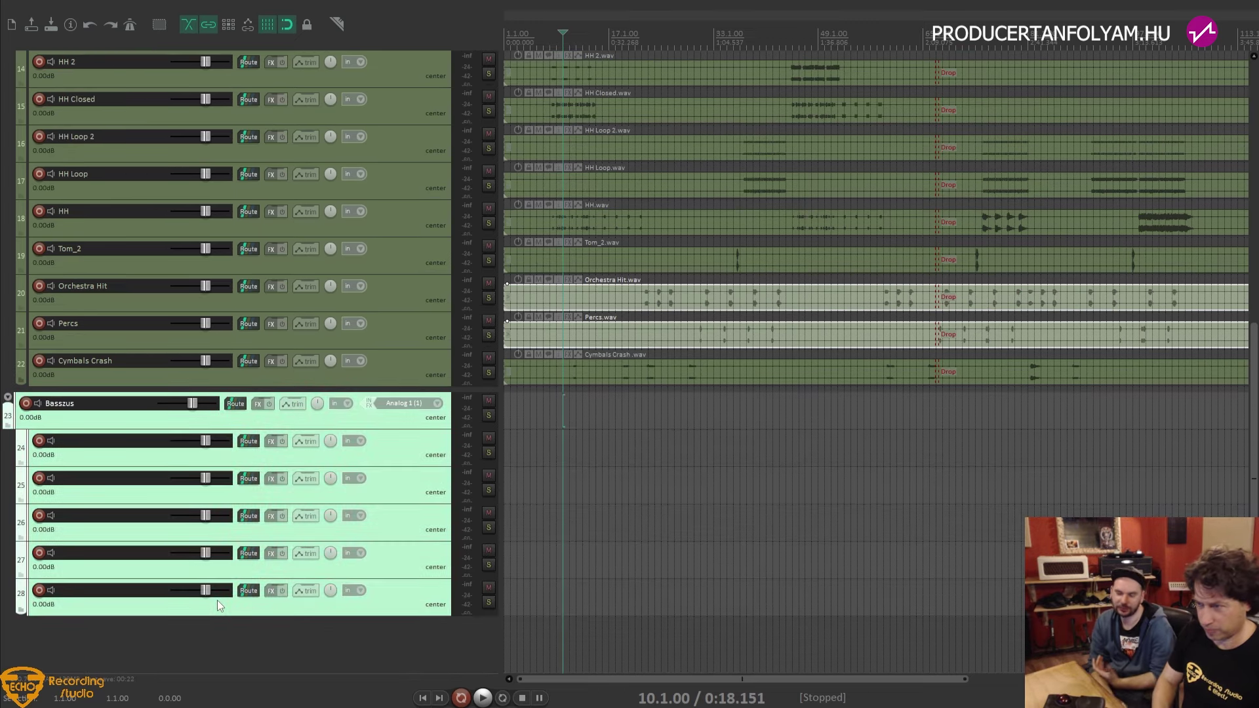
key("shift+c")
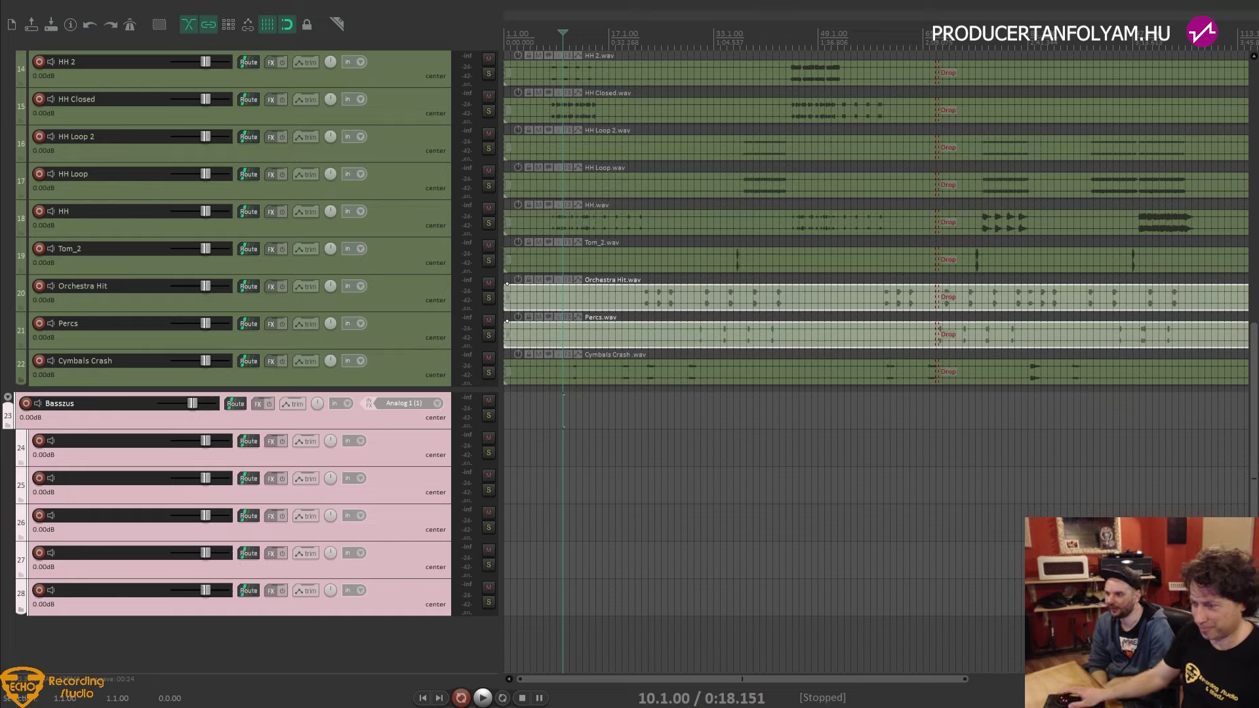
Switch to Unreal Commander and mark Bass #2, Bass #4, Bass shot #4, Bass and BooBass in the _kapott folder
key("alt+Tab")
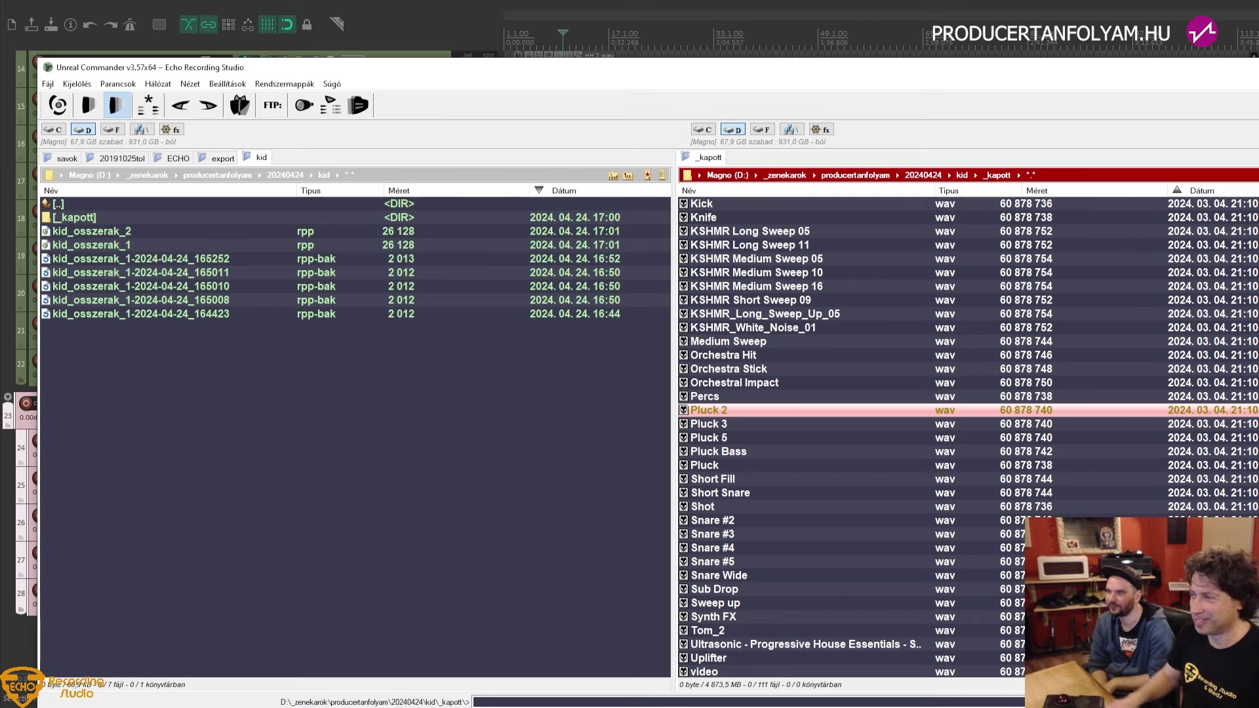
key("Page_Up")
key("Home")
key("Down")
key("Down")
key("Down")
key("Down")
key("Down")
key("Down")
key("Down")
key("Down")
key("Down")
key("Down")
key("Down")
key("Down")
key("Down")
key("Down")
key("Down")
key("Down")
key("Down")
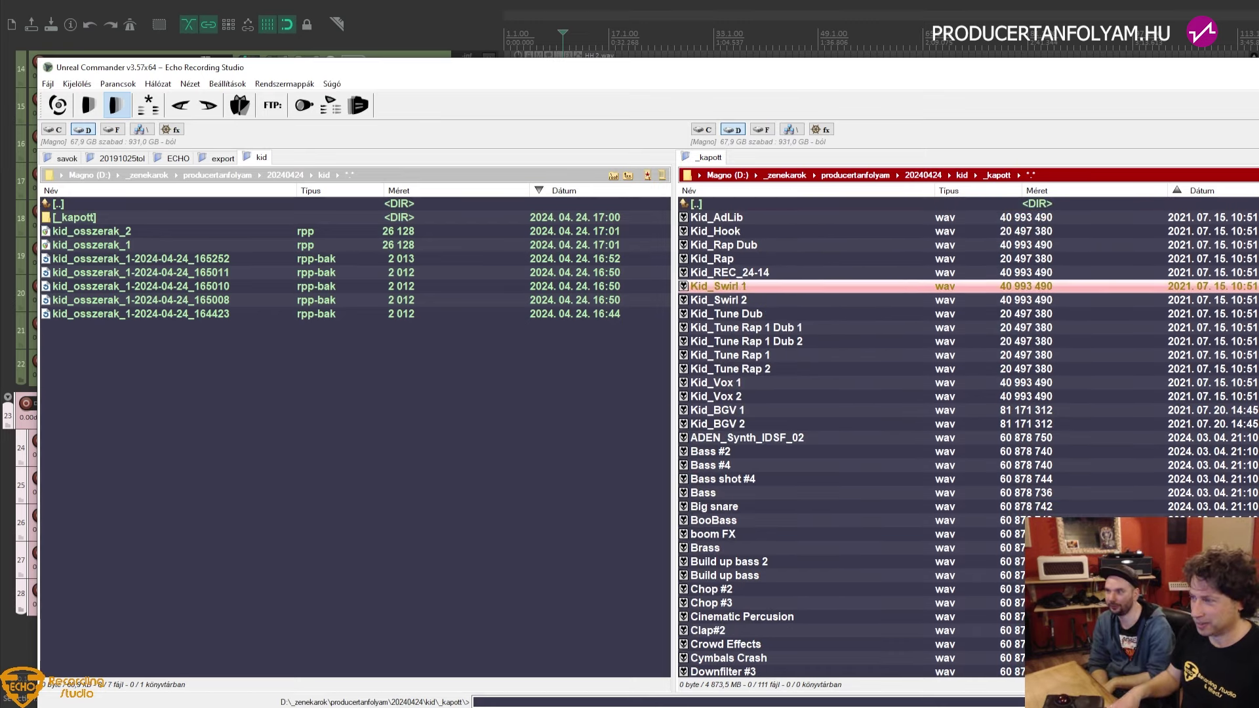
key("Down")
key("shift+Down")
key("shift+Down")
key("shift+Down")
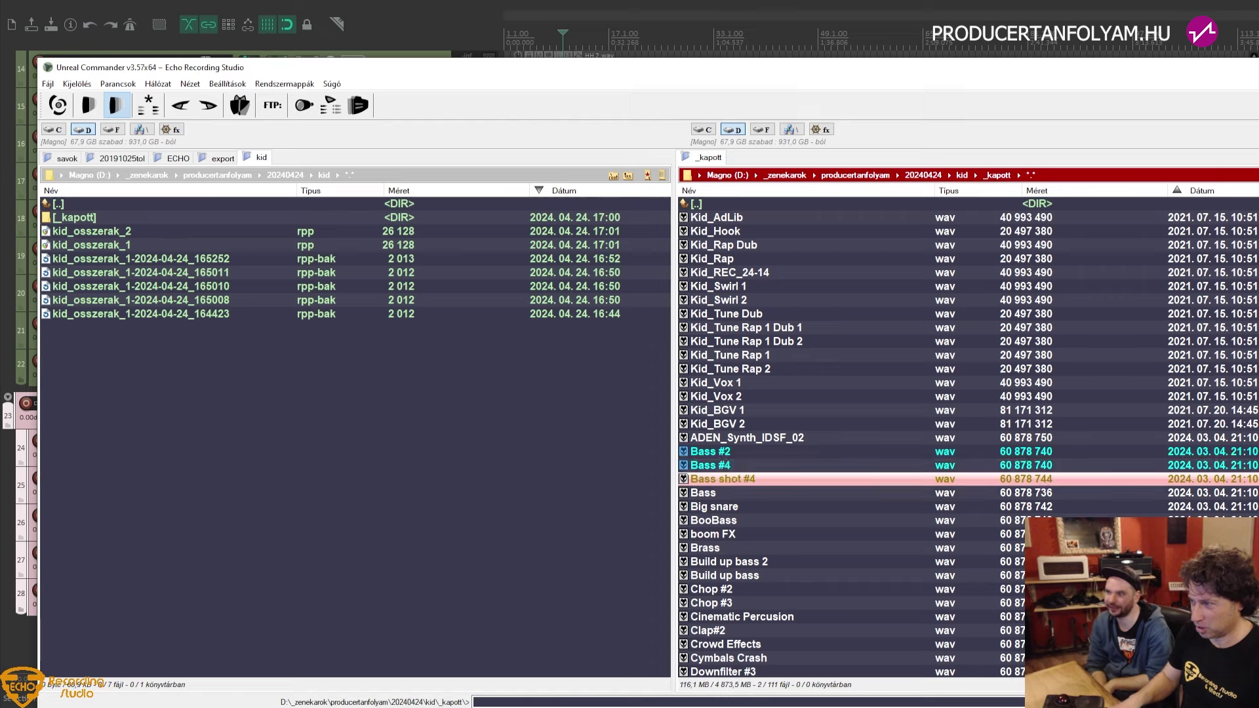
key("shift+Down")
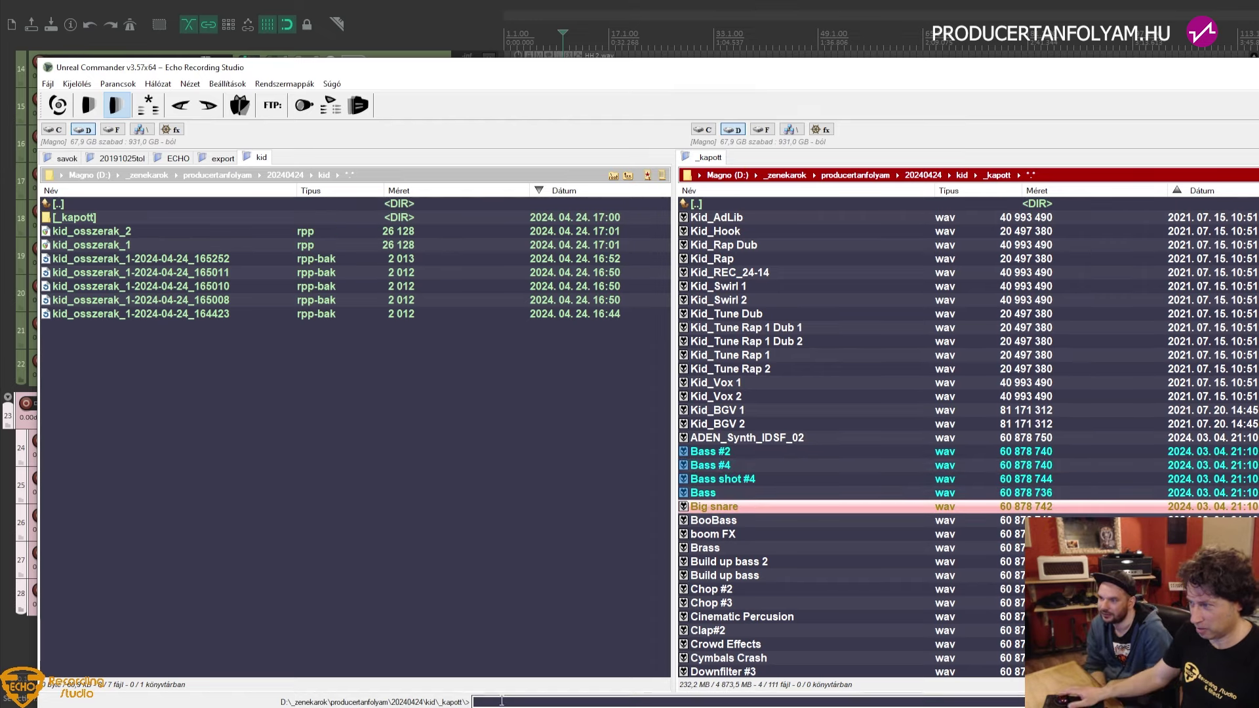
key("Down")
key("shift+Down")
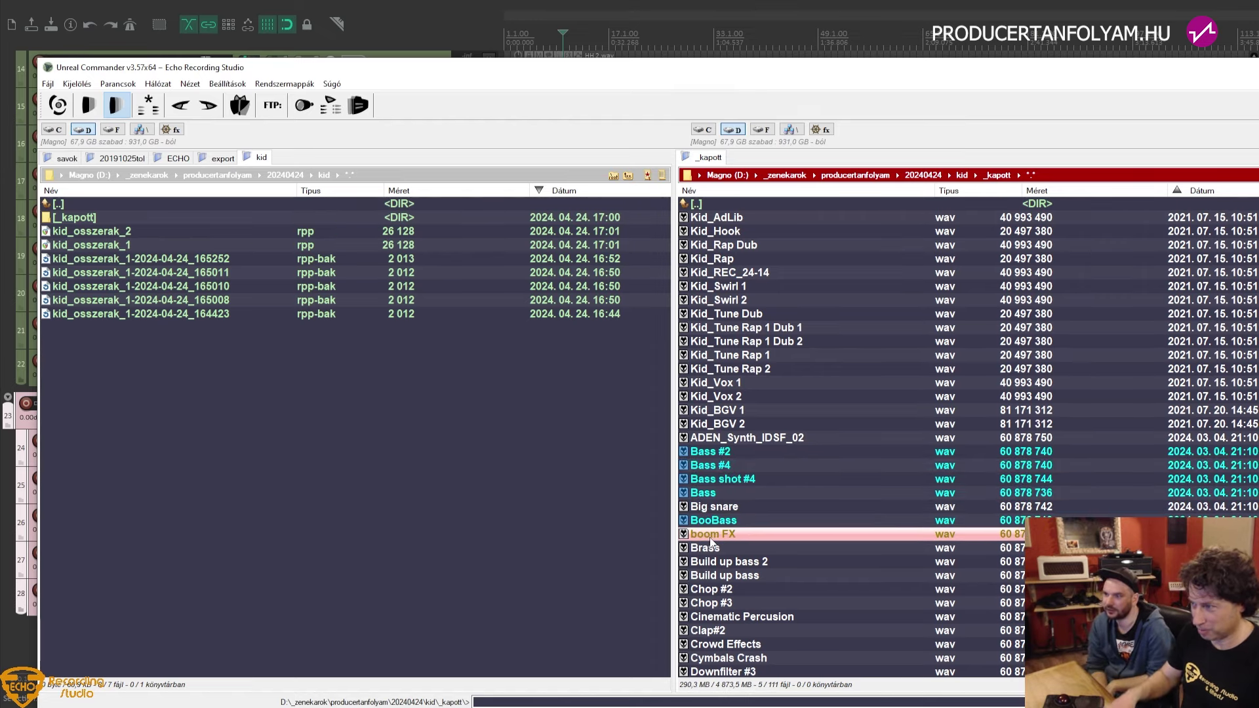
Add the Drop Bass file to the marked files in the _kapott folder
key("Down")
key("Down")
key("Down")
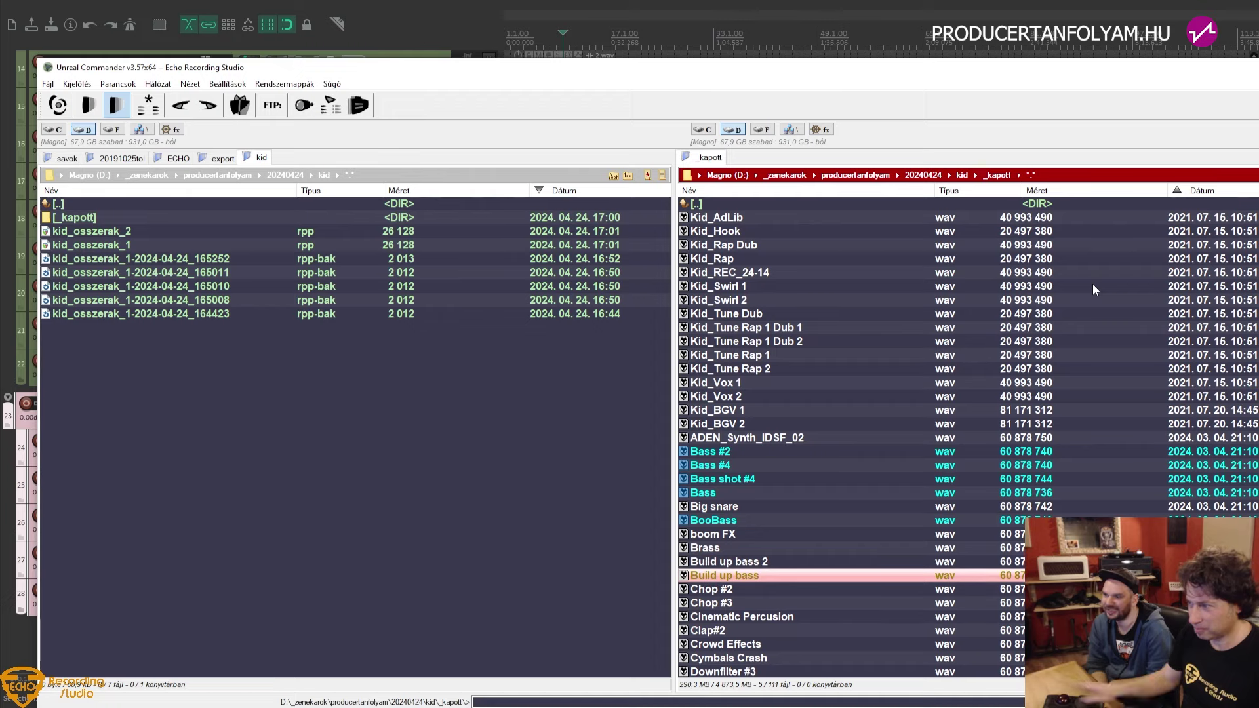
scroll(1088, 375, "down", 2)
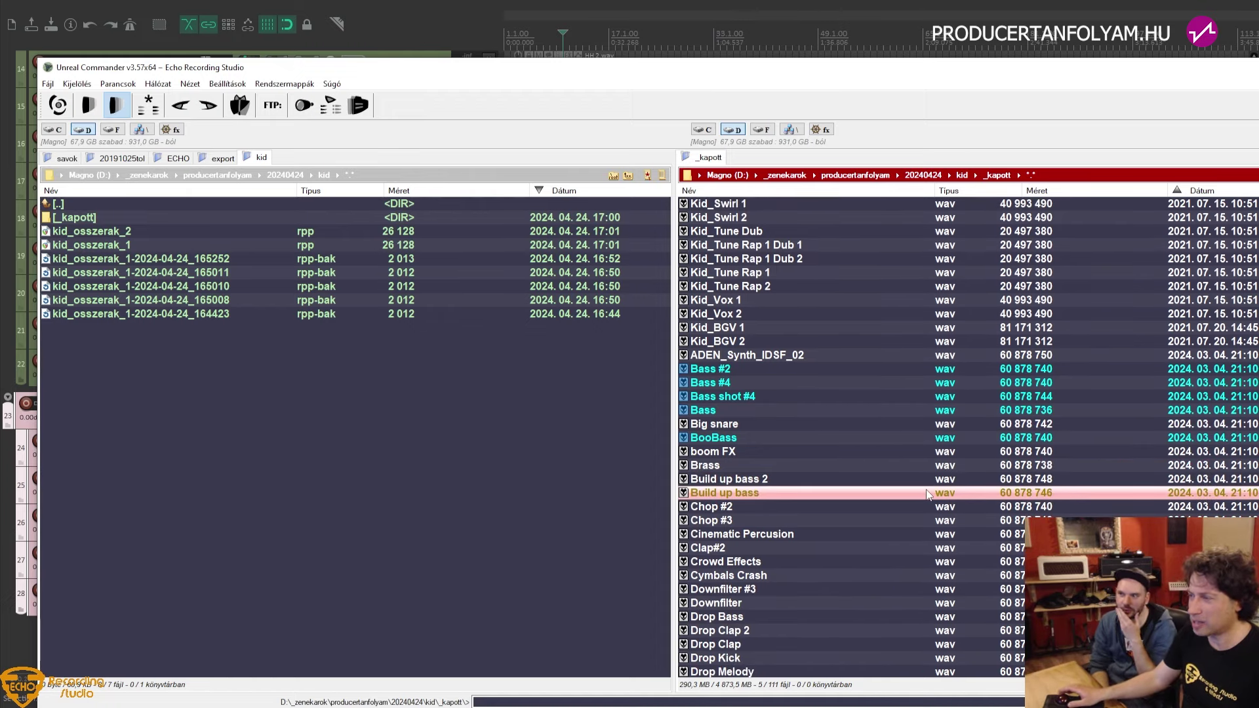
scroll(871, 455, "down", 1)
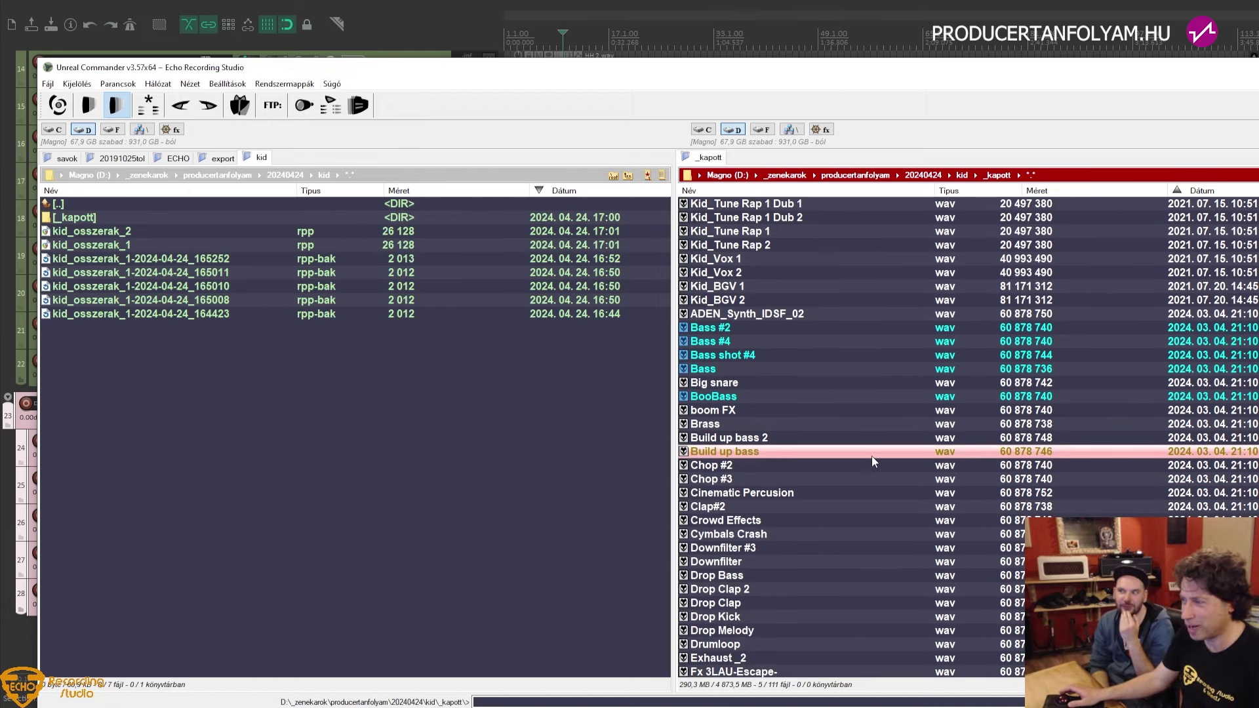
scroll(872, 455, "down", 2)
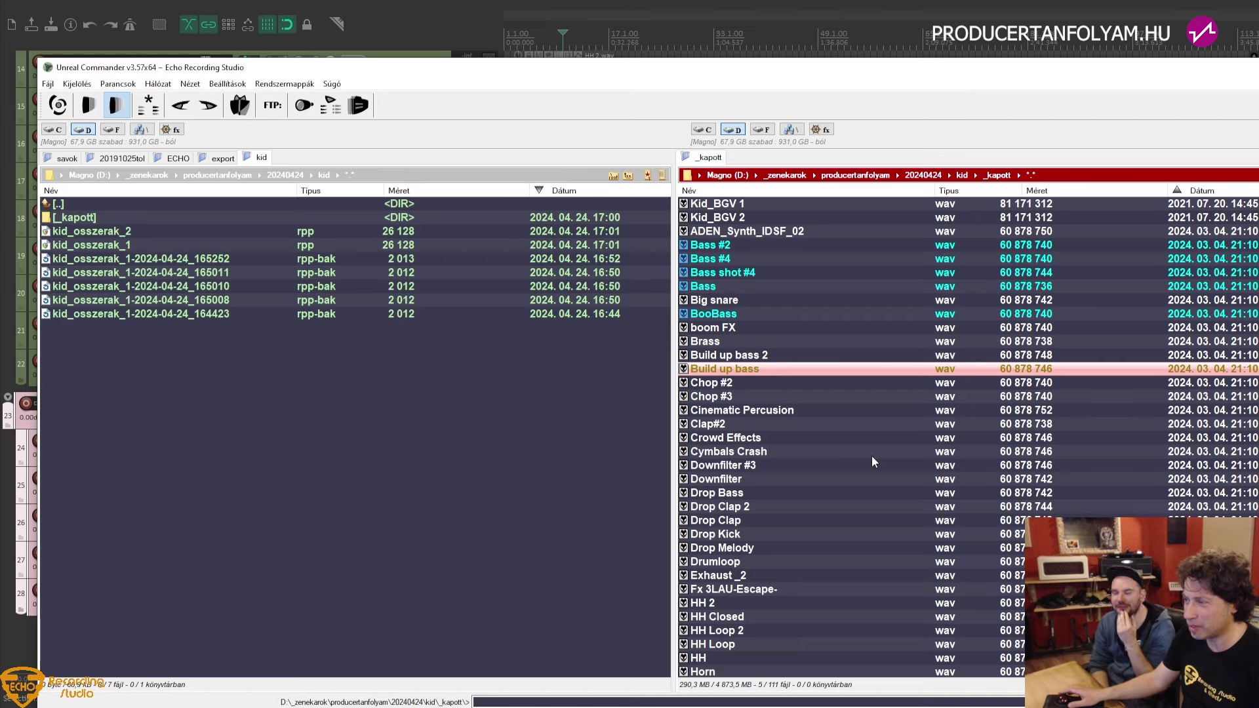
left_click(742, 495)
key("Insert")
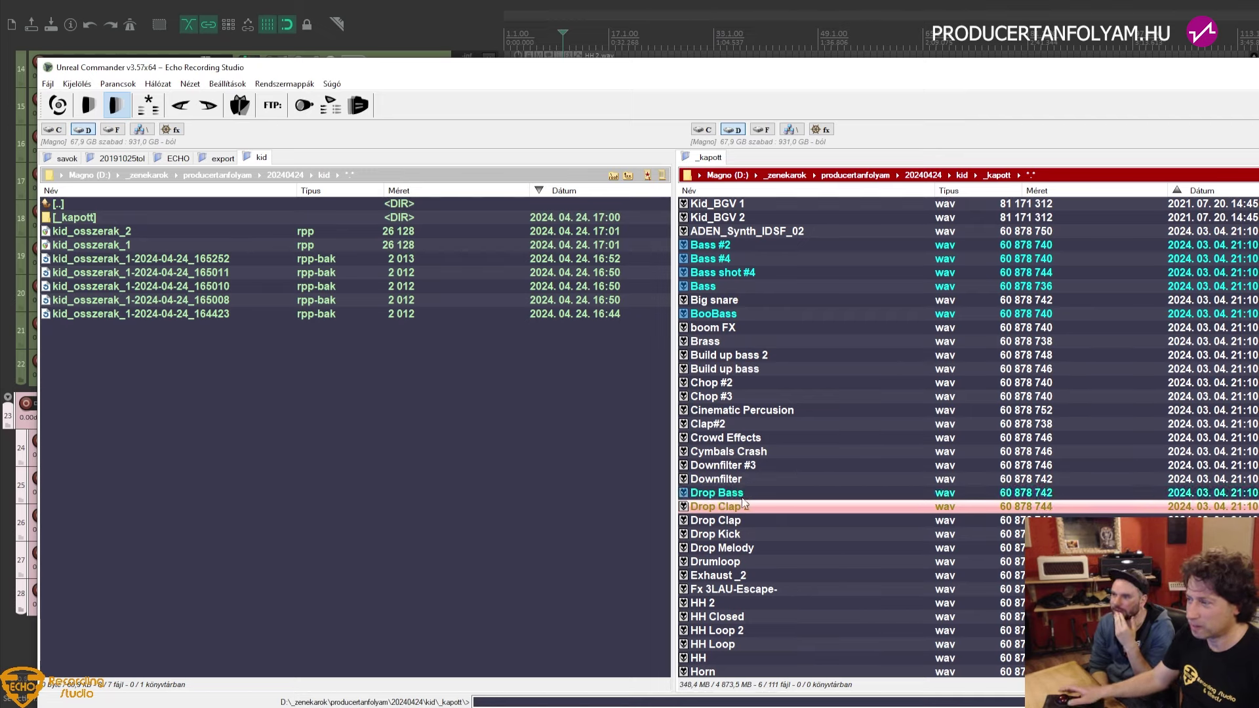
Mark the Pluck Bass and 808 files as well in the _kapott folder
scroll(744, 503, "down", 2)
scroll(744, 503, "down", 2)
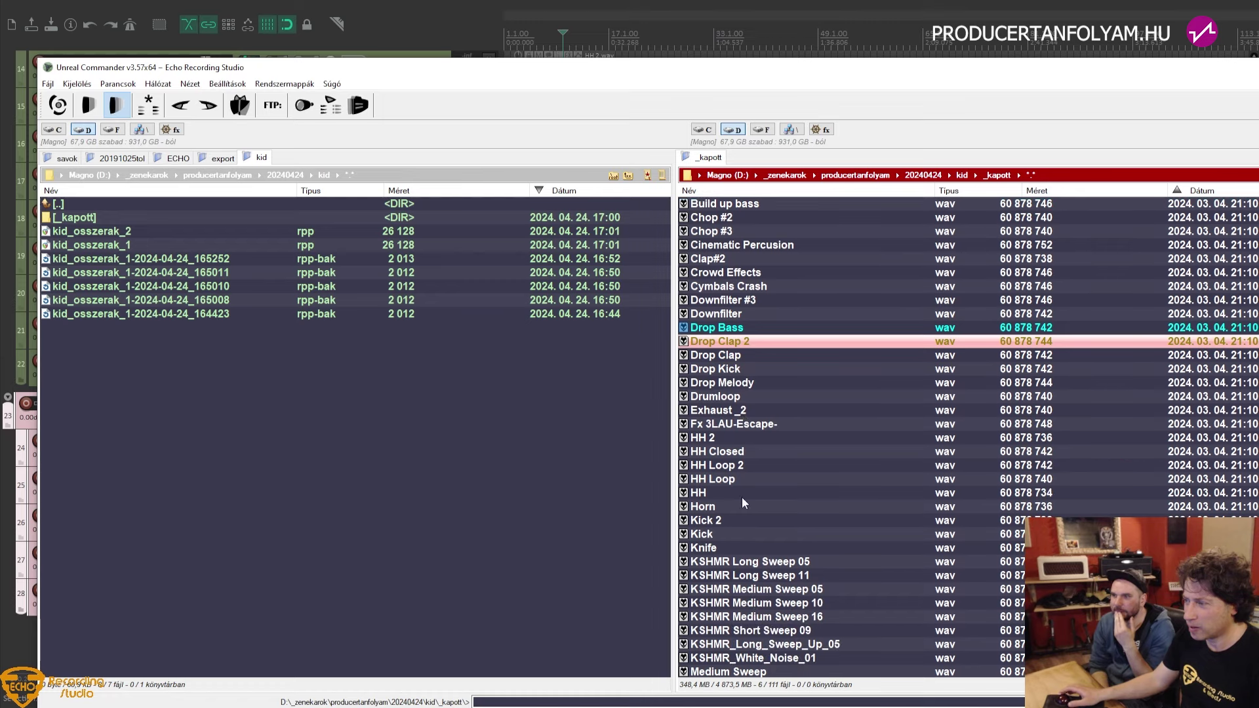
scroll(743, 499, "down", 2)
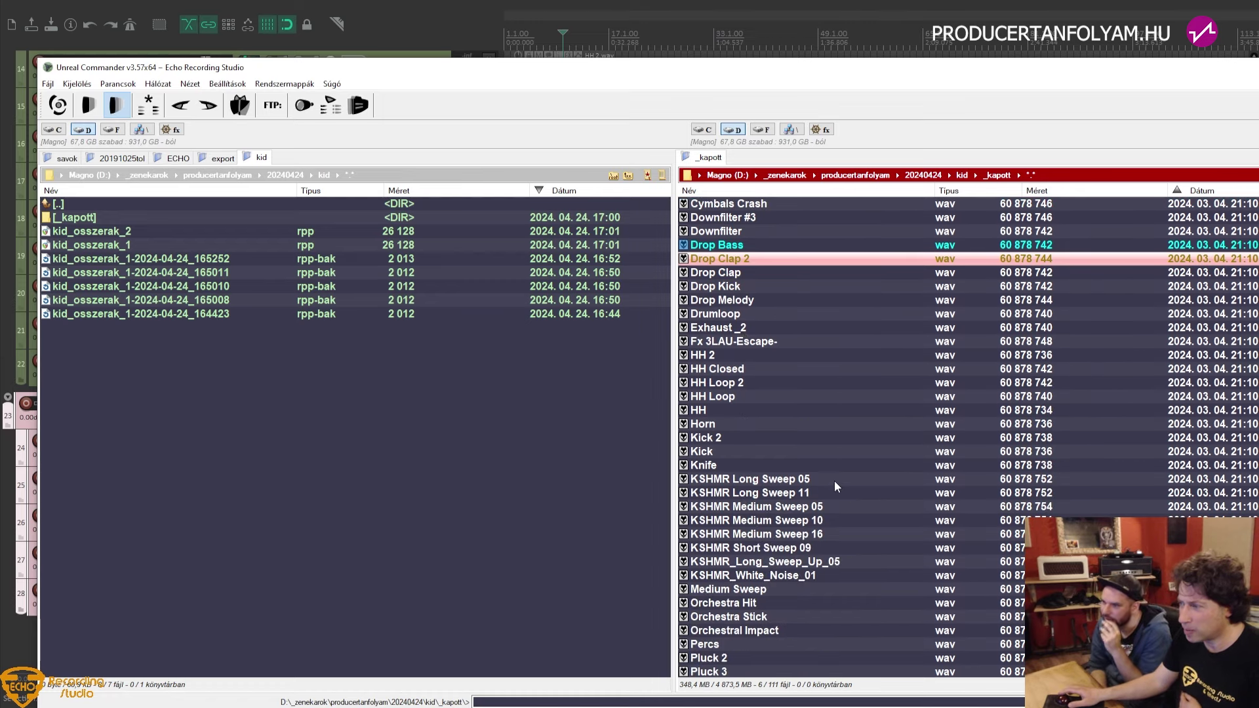
scroll(835, 481, "down", 2)
scroll(855, 487, "down", 2)
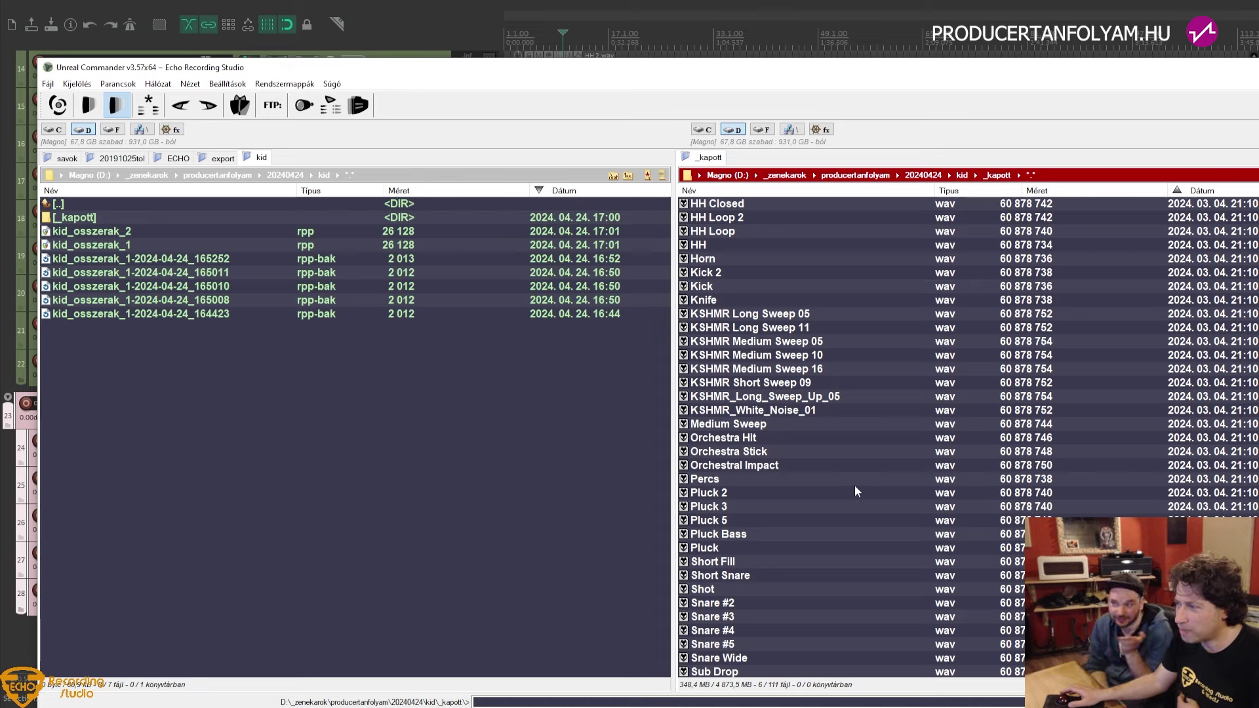
left_click(732, 534)
key("Insert")
scroll(730, 533, "down", 5)
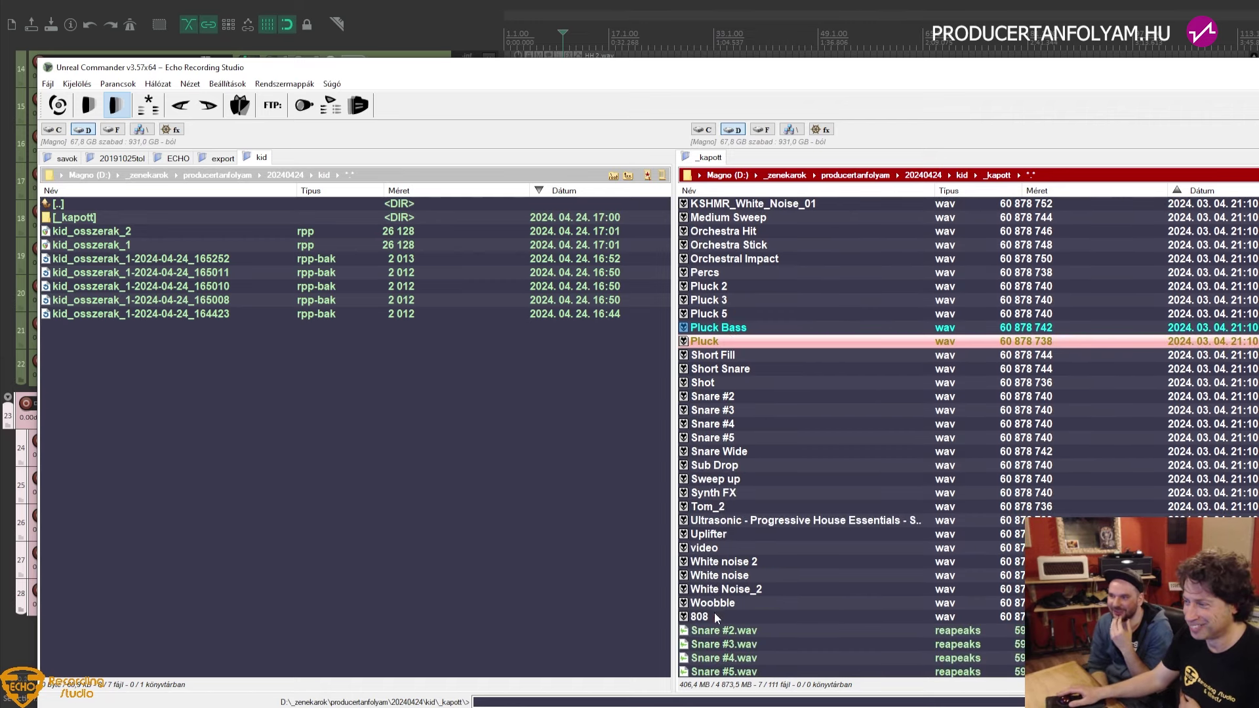
left_click(716, 617)
key("Insert")
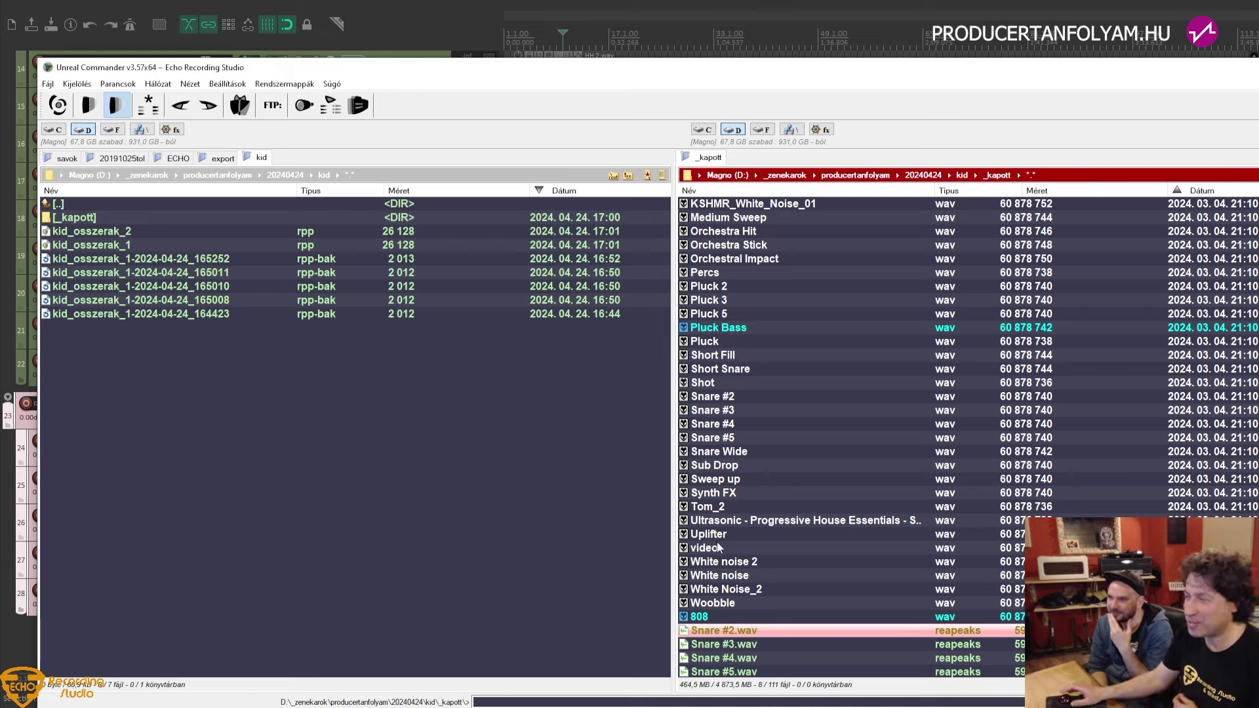
Import the marked bass files into REAPER from the first empty Basszus child track, at the same time position on separate tracks
left_click(737, 328)
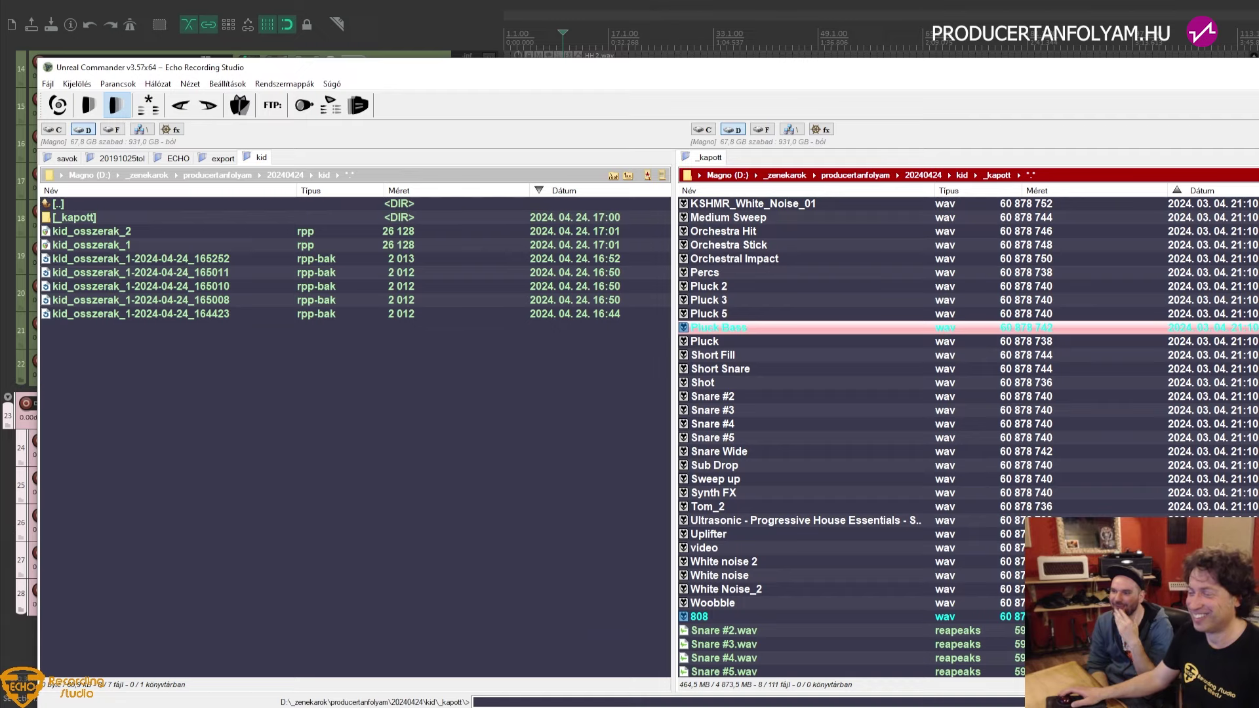
key("alt+Tab")
left_click_drag(737, 328, 462, 455)
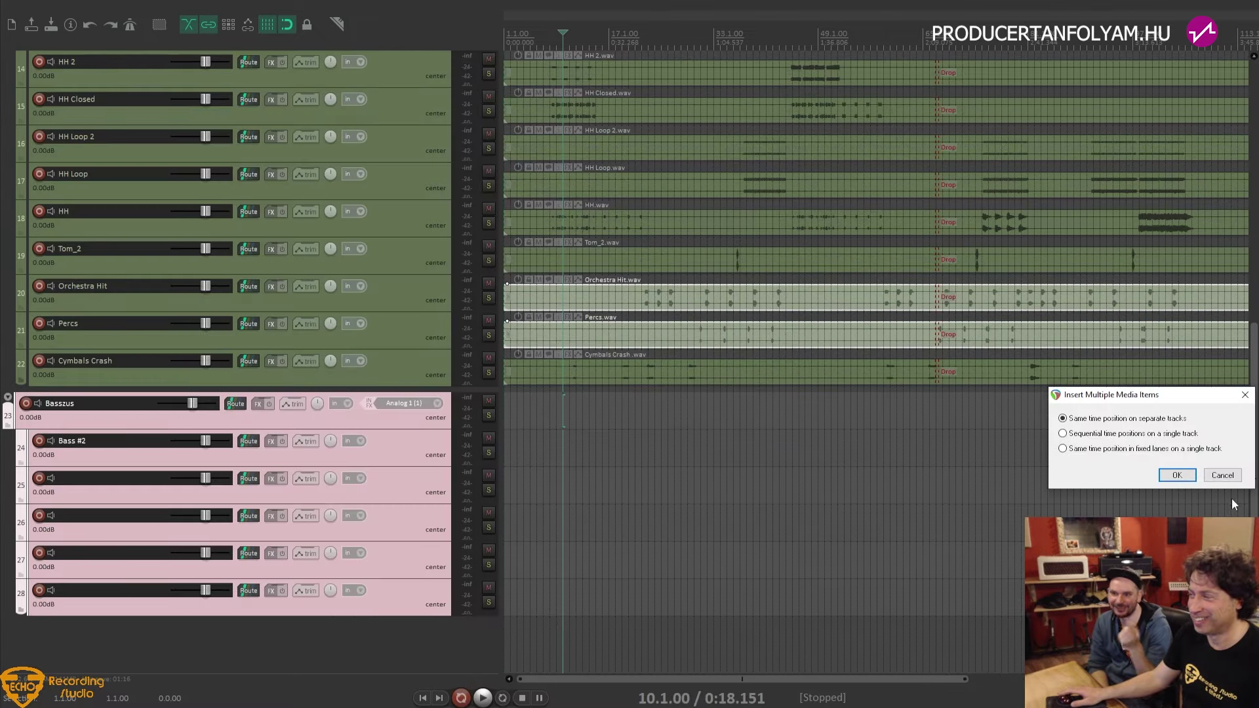
left_click(1177, 475)
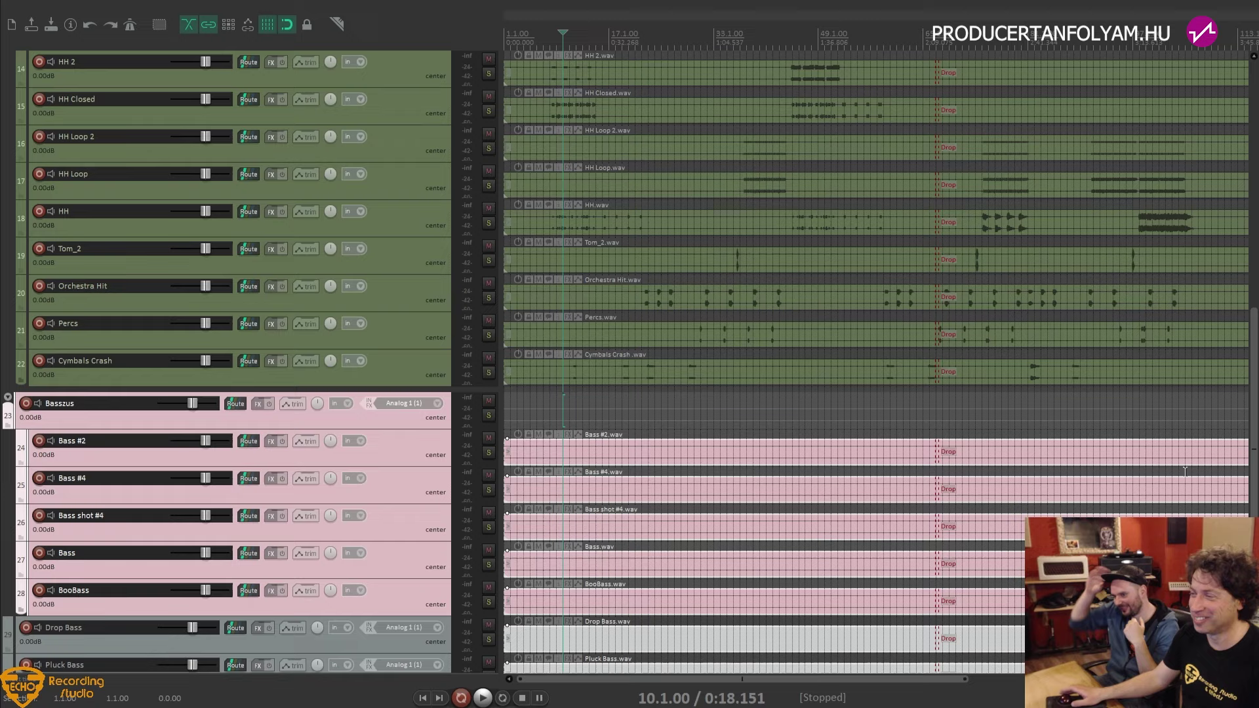
Select the Drop Bass, Pluck Bass and 808 tracks and move them into the Basszus folder above BooBass
left_click(850, 447)
scroll(820, 454, "down", 4)
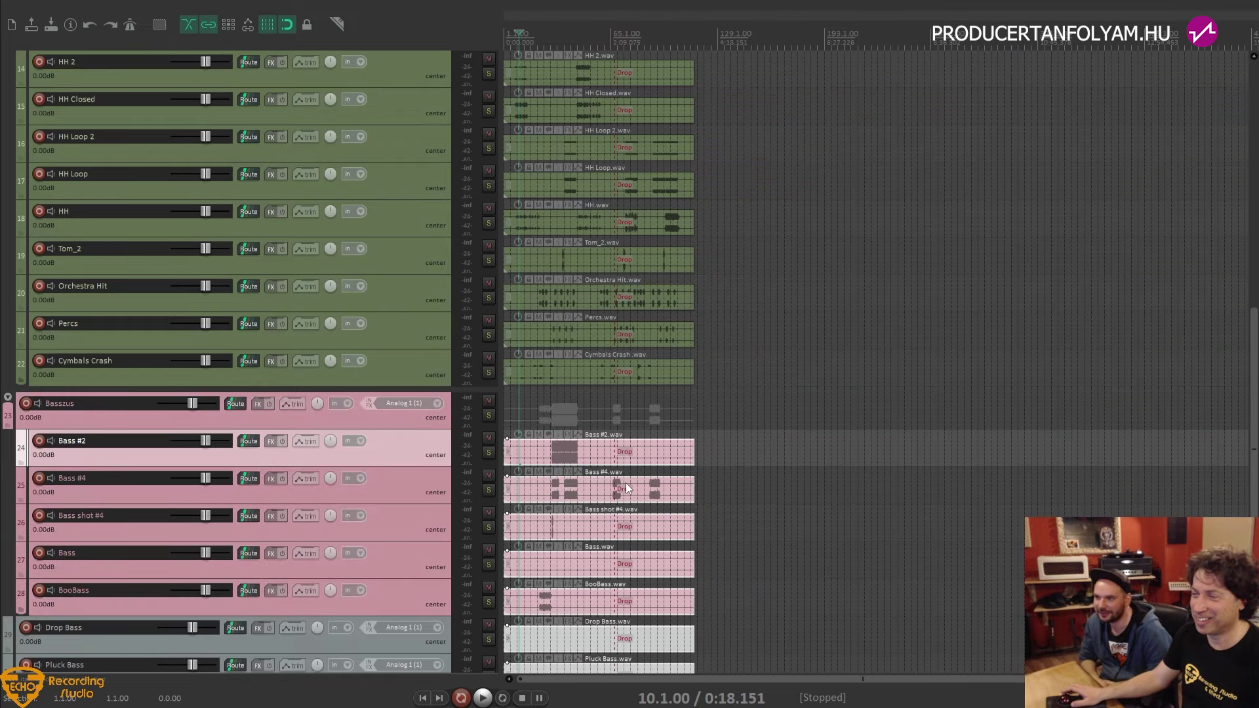
scroll(624, 482, "up", 4)
scroll(344, 388, "down", 2)
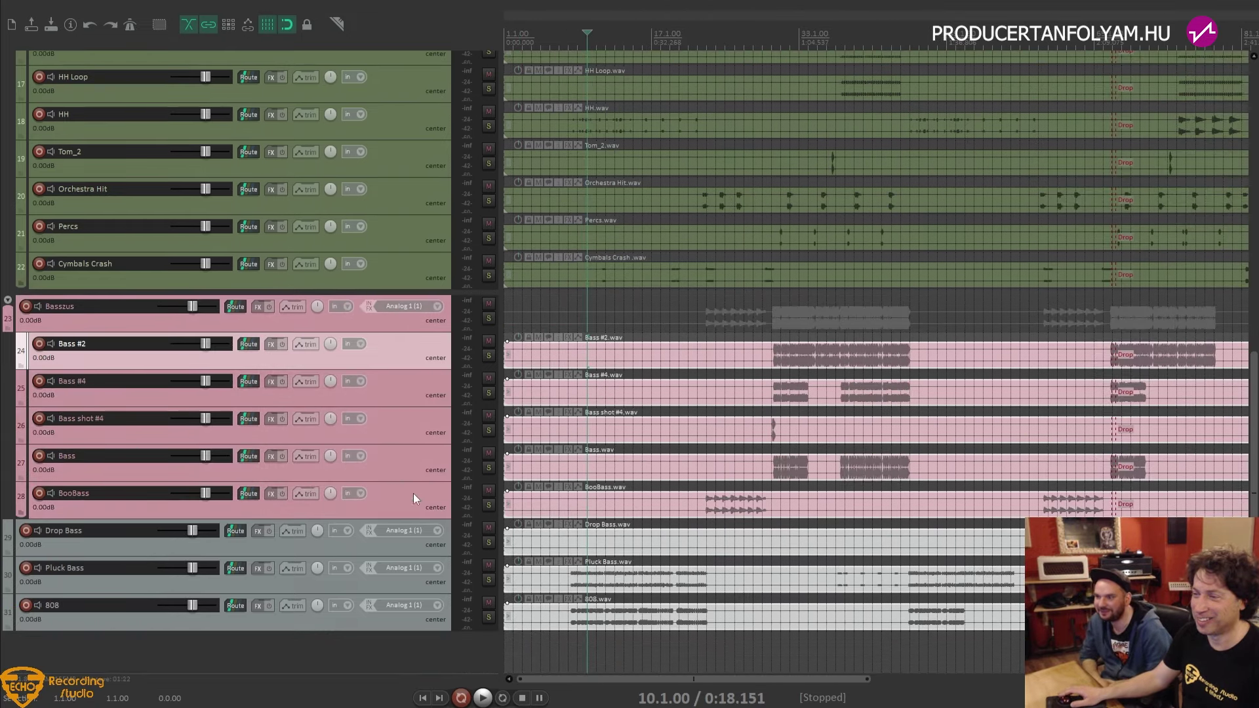
left_click(297, 548)
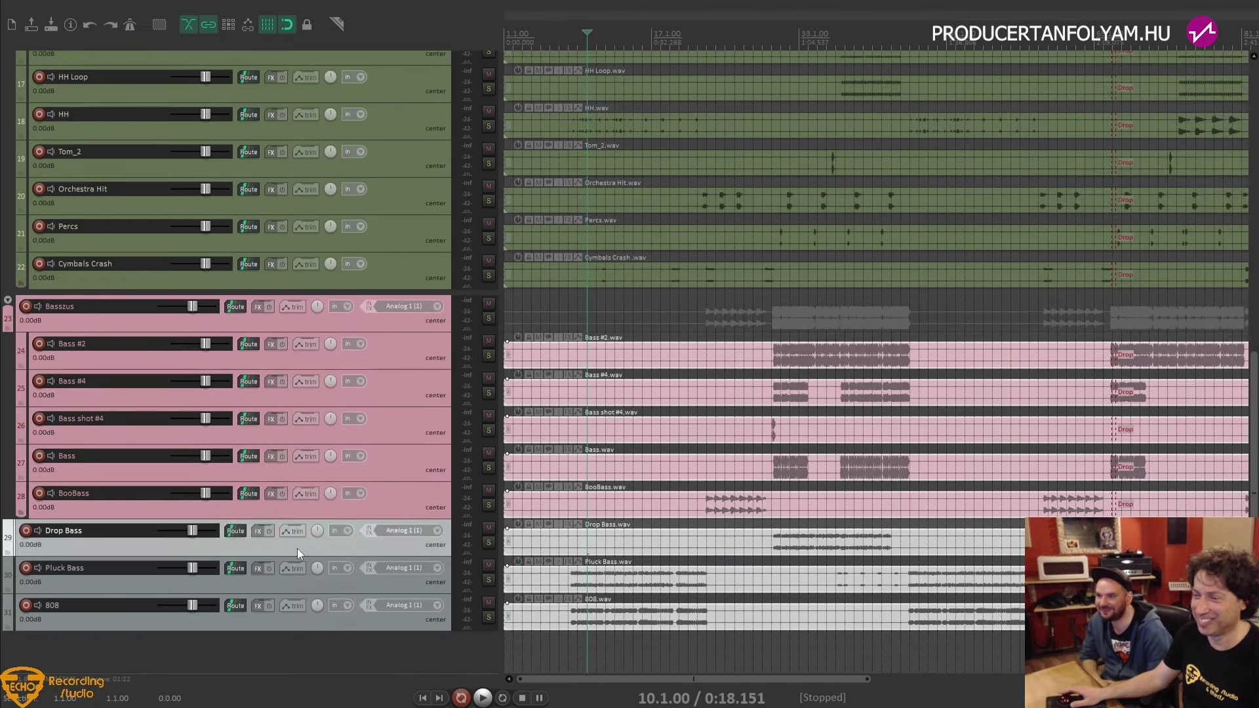
left_click(297, 620, "shift")
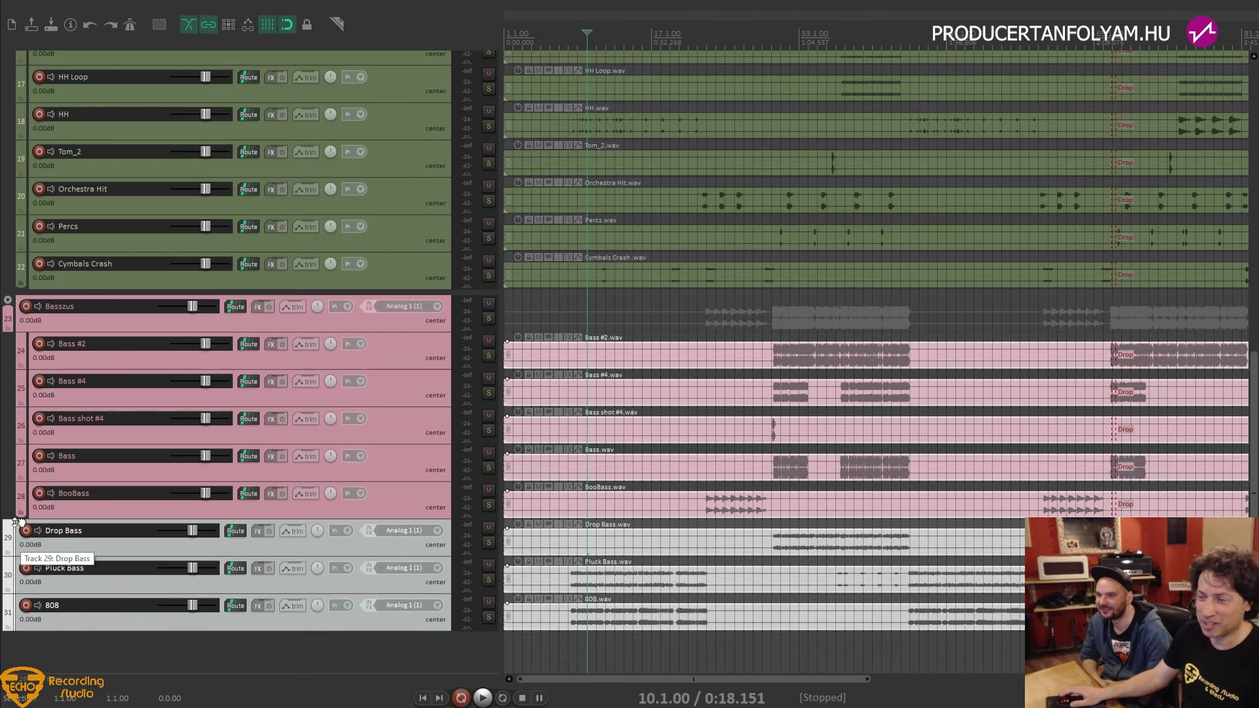
left_click_drag(18, 523, 17, 498)
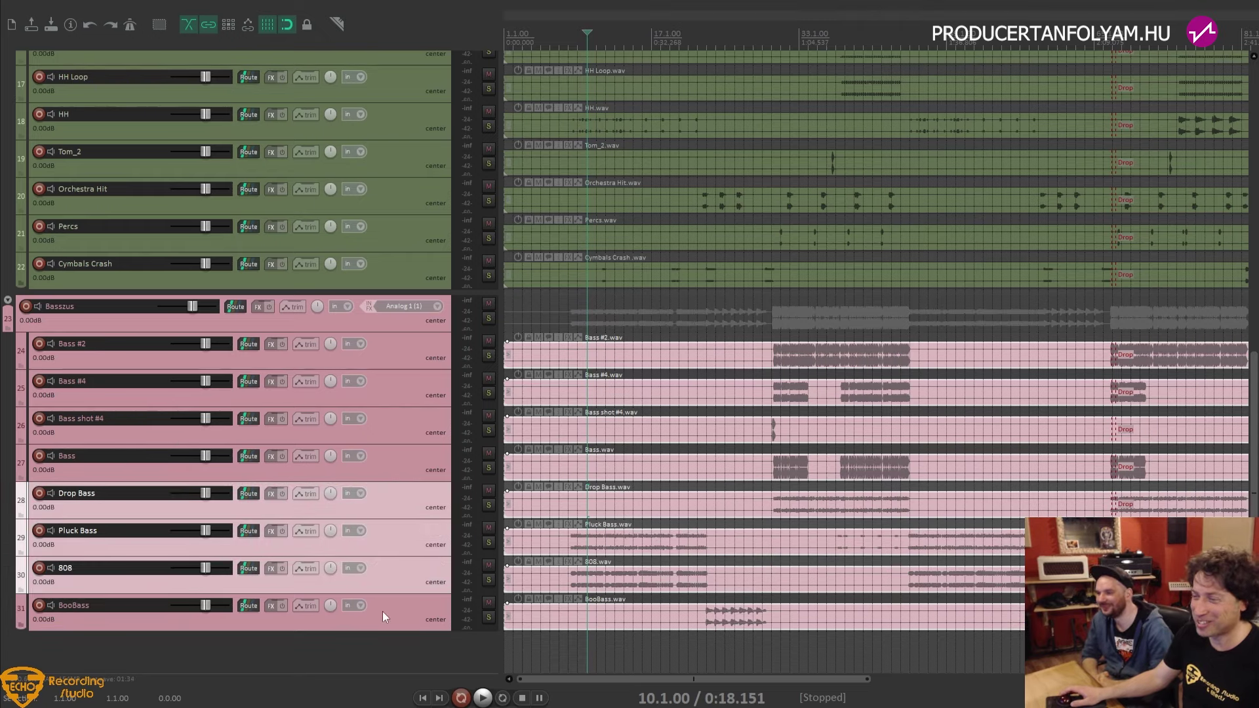
Switch to Unreal Commander and unmark the already imported Pluck Bass and 808 files
scroll(655, 435, "down", 3)
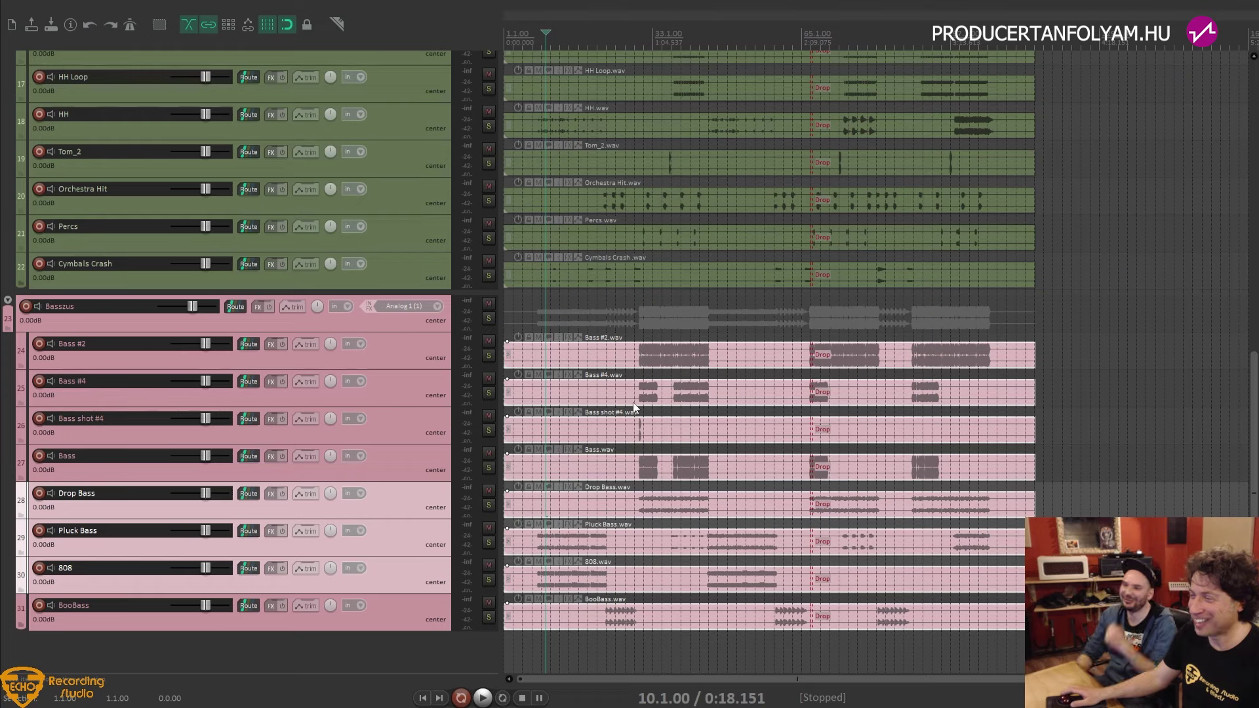
scroll(632, 402, "down", 2)
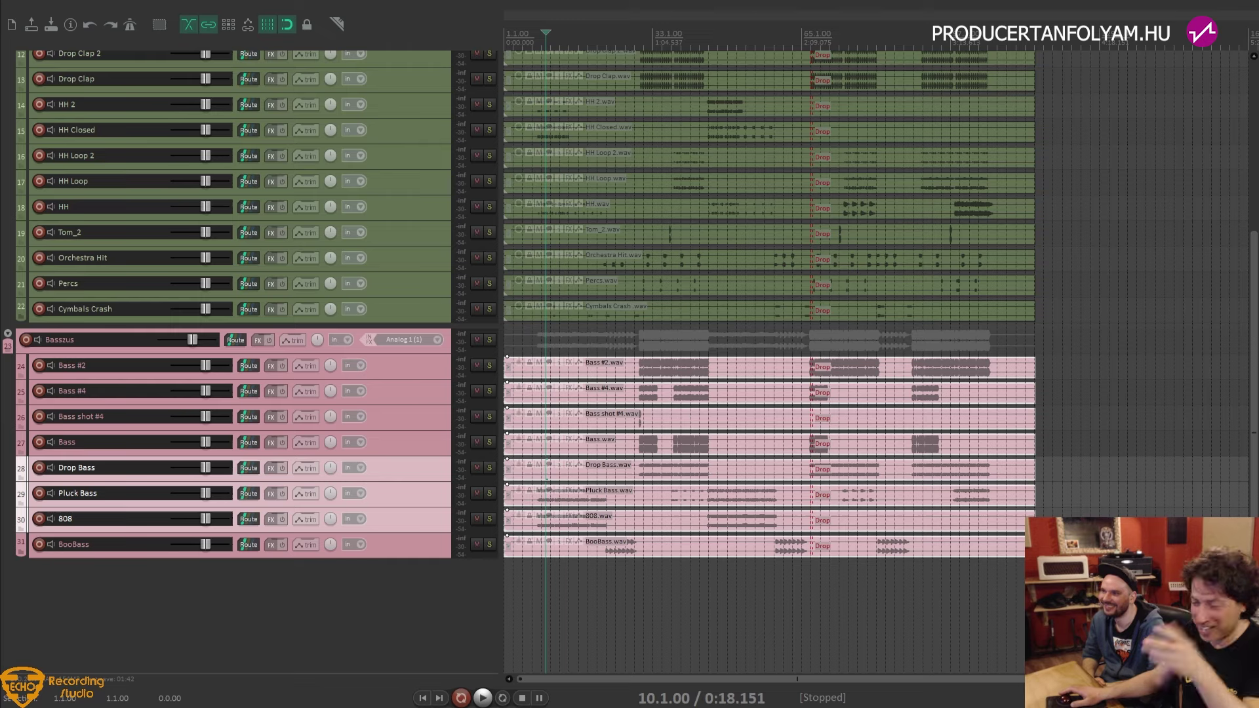
key("alt+Tab")
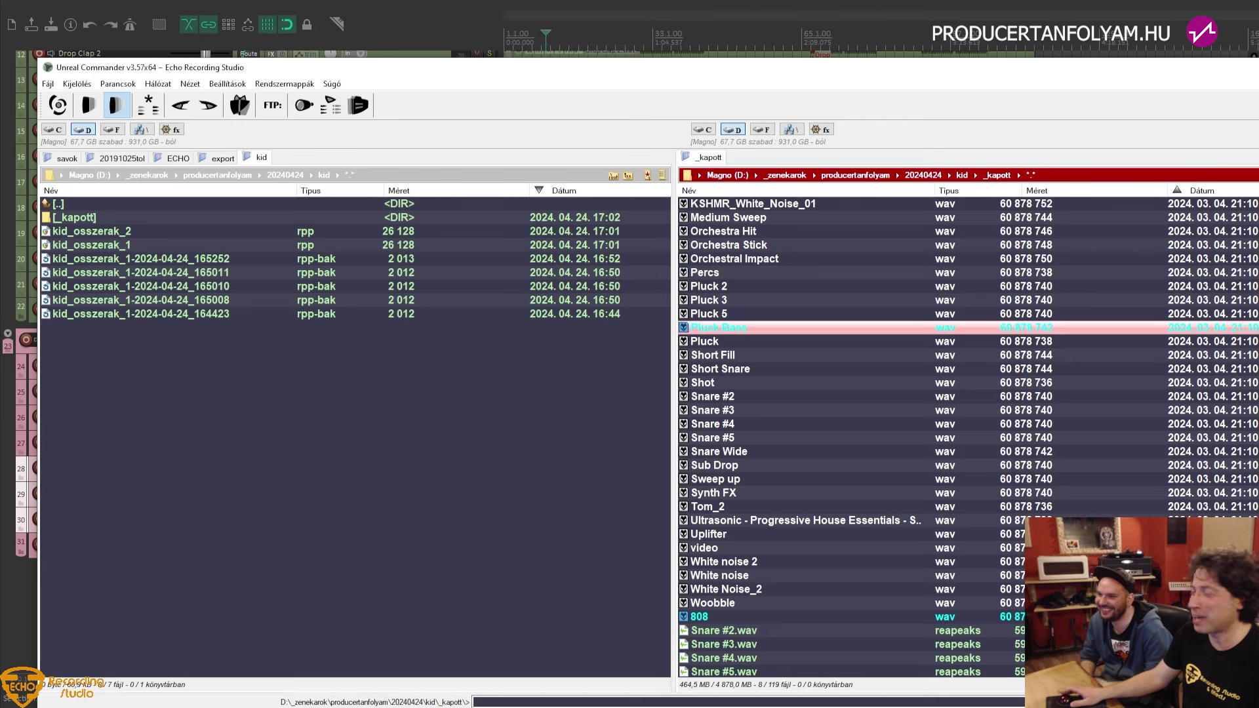
key("Insert")
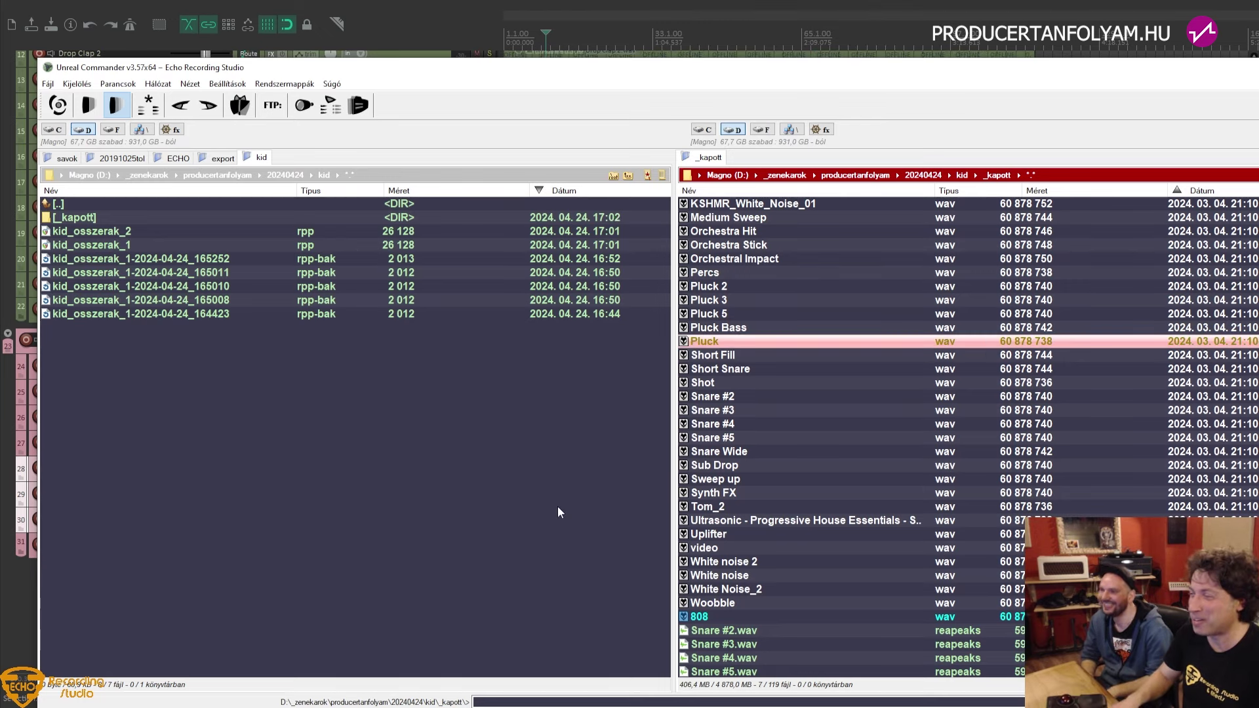
left_click(705, 617)
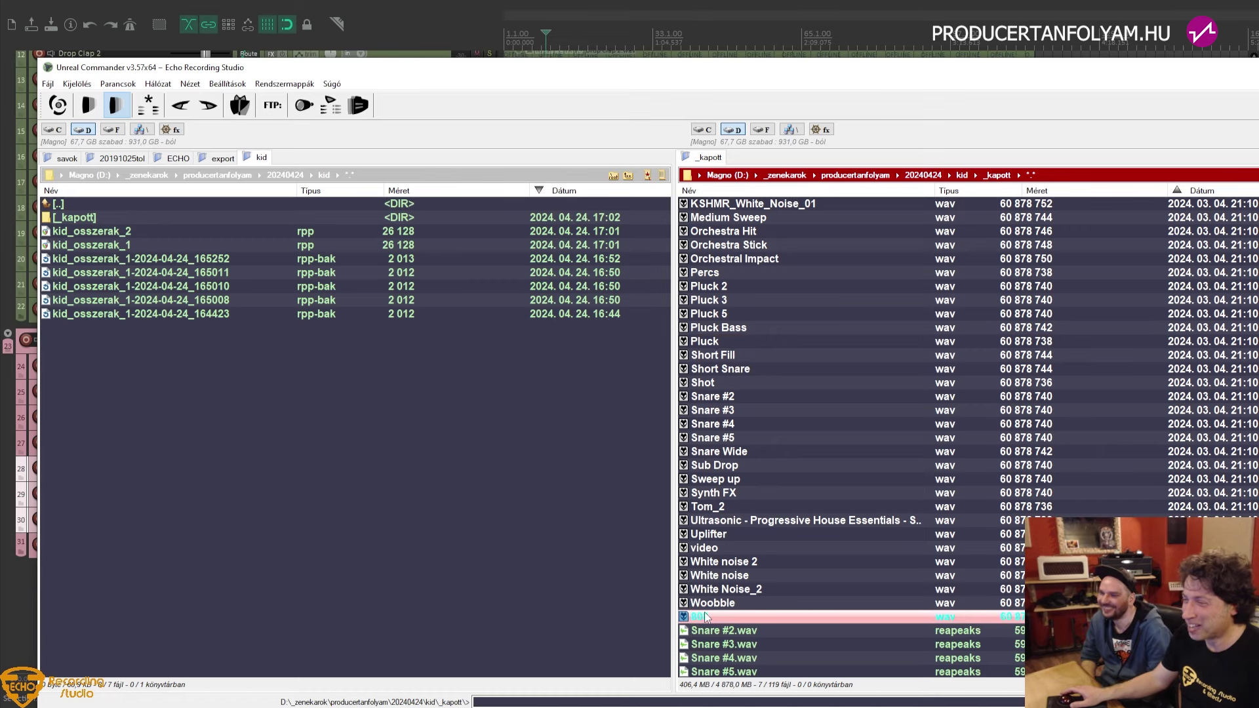
key("Insert")
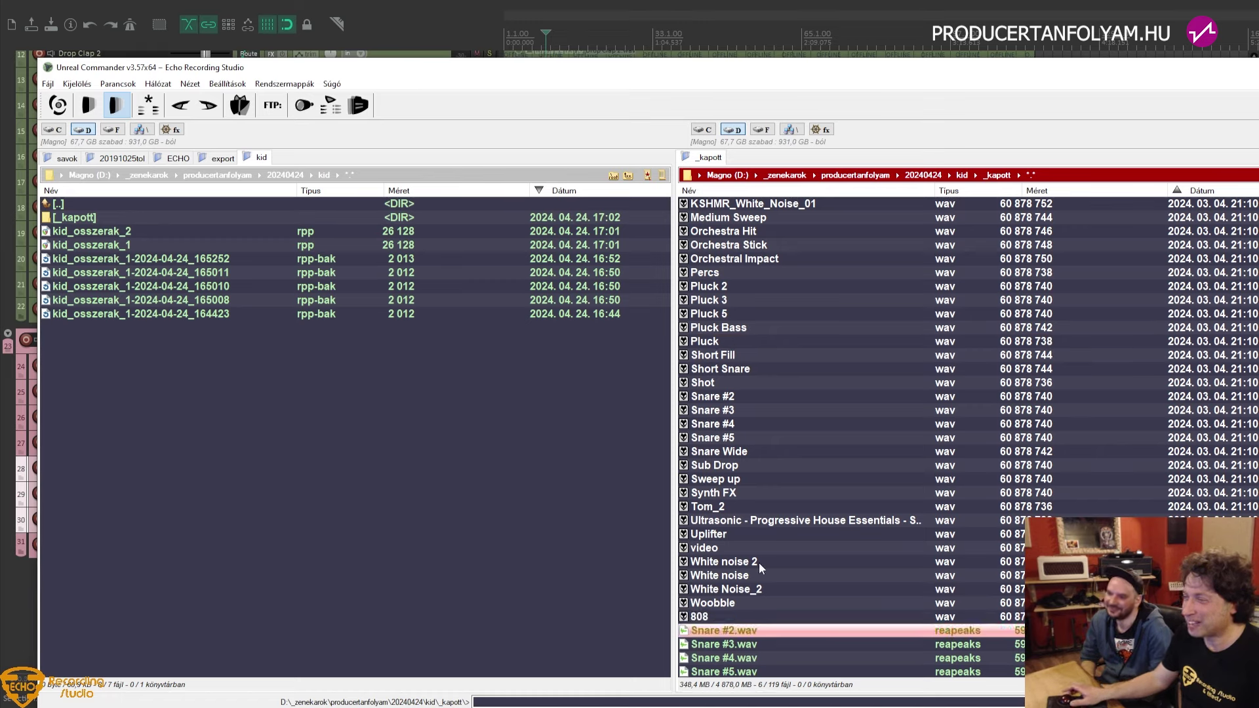
Try to import Sub Drop below the BooBass track with the same-time-position, separate-tracks option, and undo the import
left_click(749, 464)
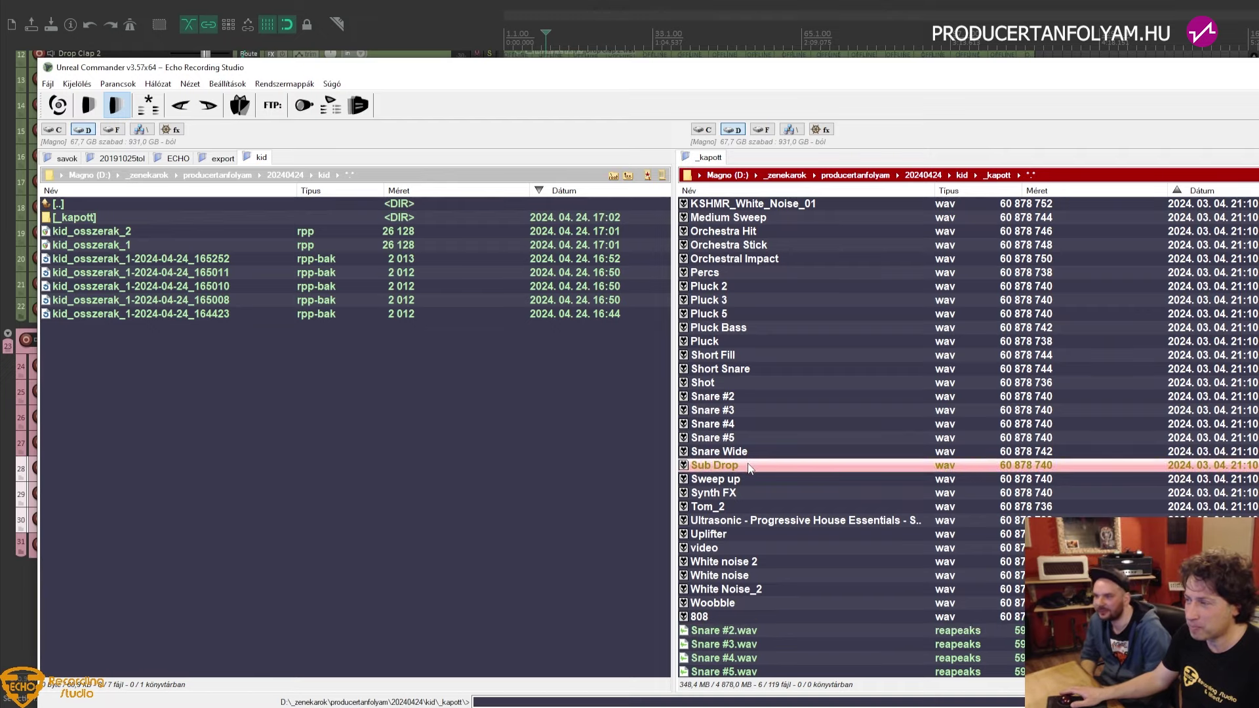
left_click_drag(748, 464, 521, 608)
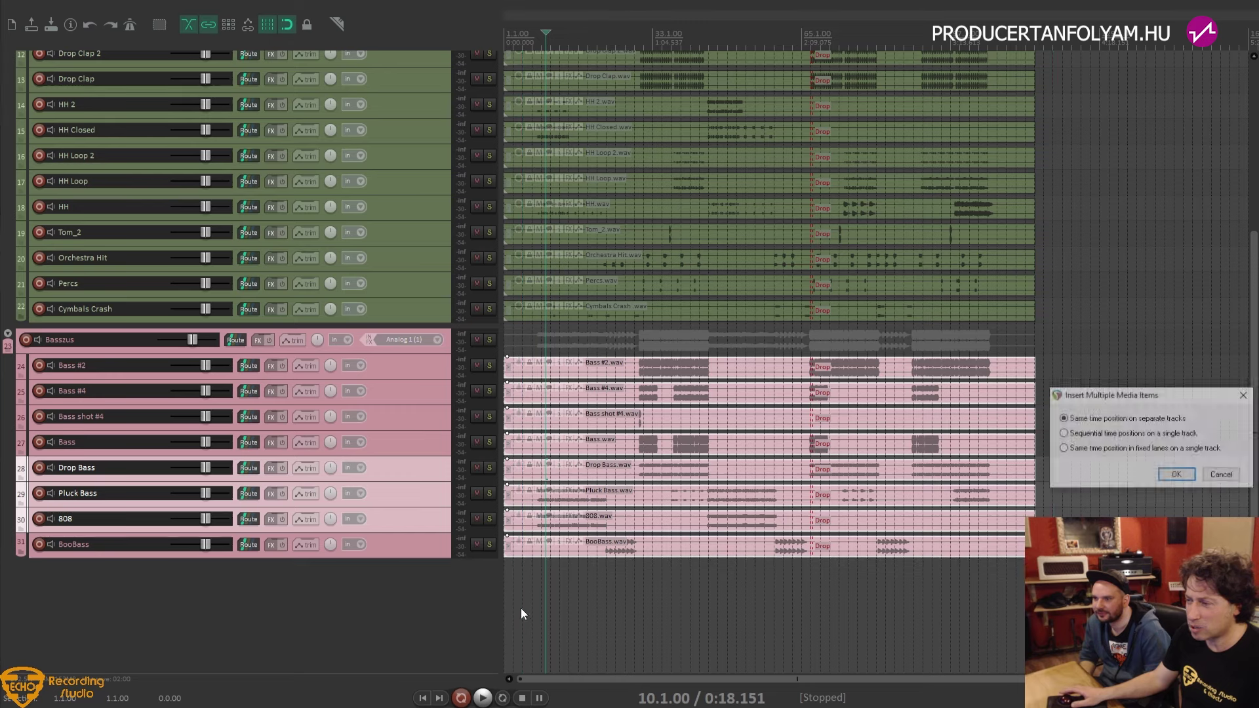
left_click(1177, 475)
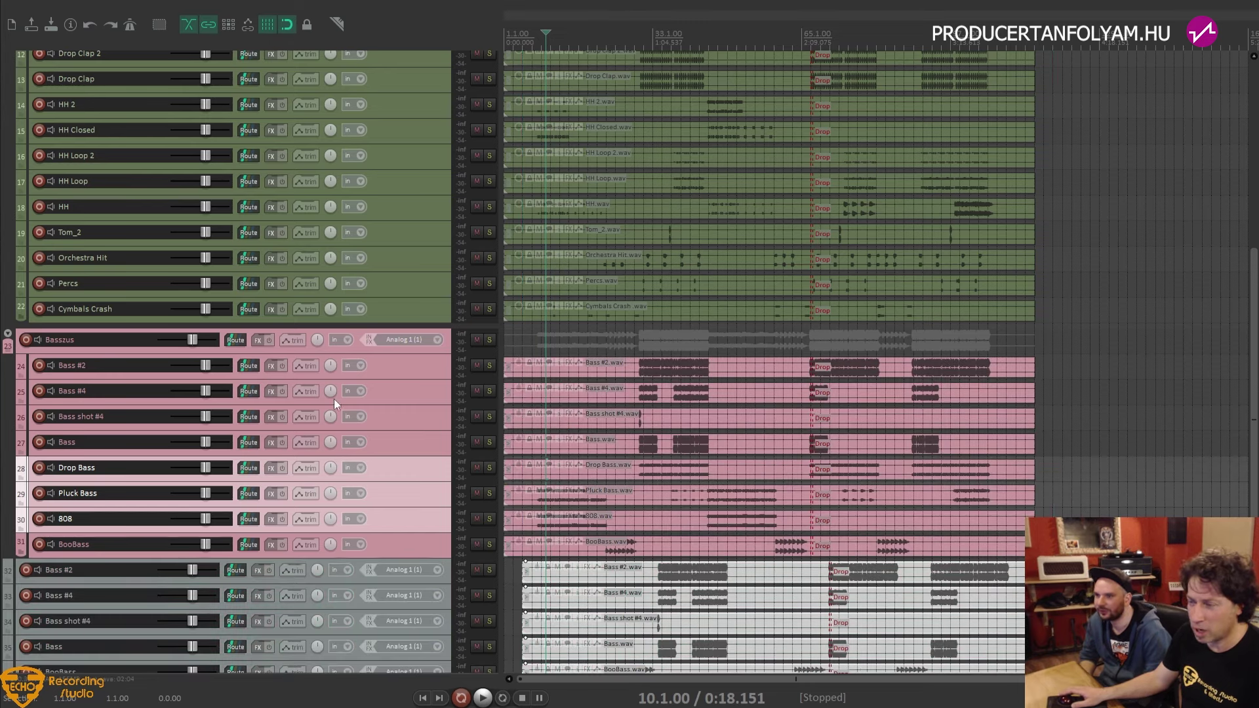
scroll(333, 399, "down", 1)
key("ctrl+z")
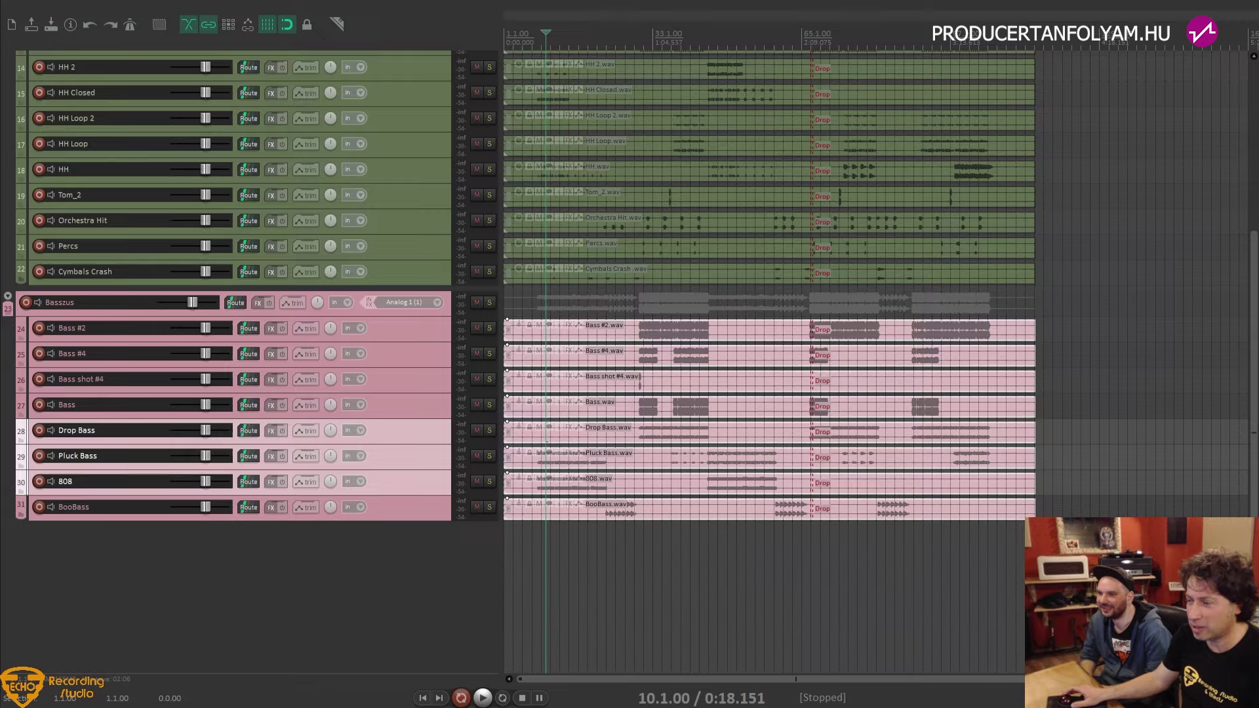
Switch to Unreal Commander and clear all the file marks in the _kapott folder
key("alt+Tab")
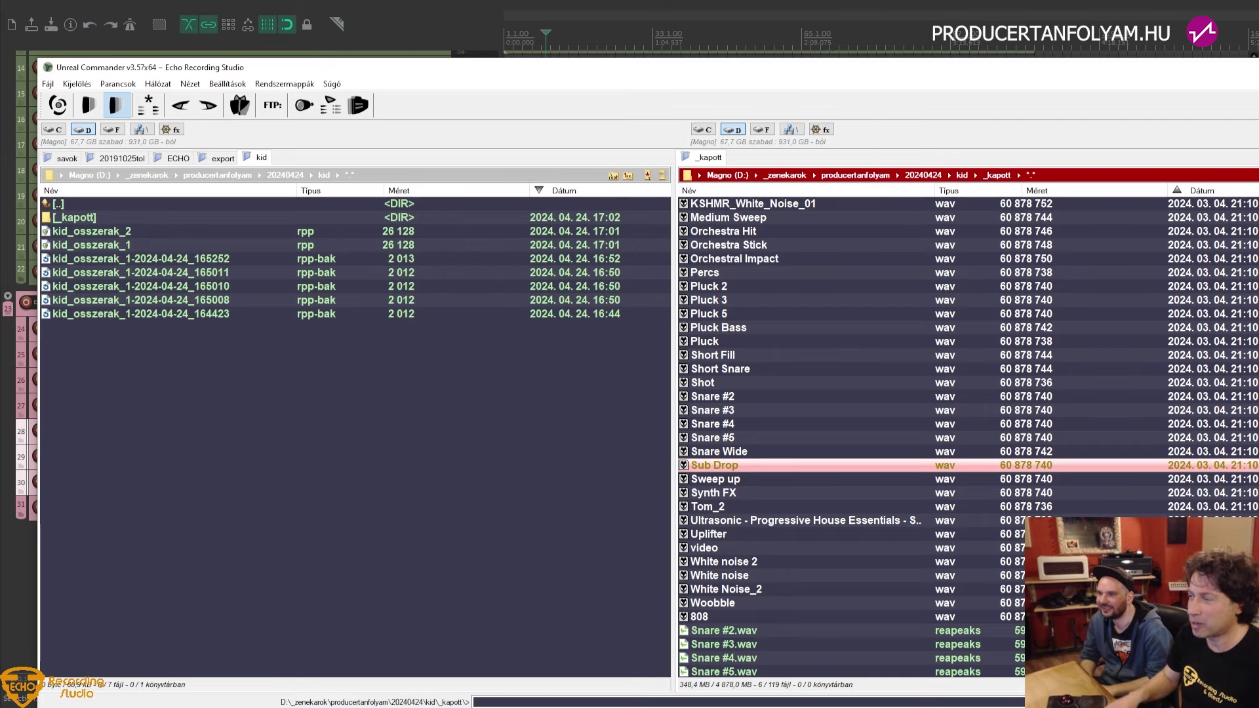
key("Page_Up")
key("Page_Up")
key("Page_Down")
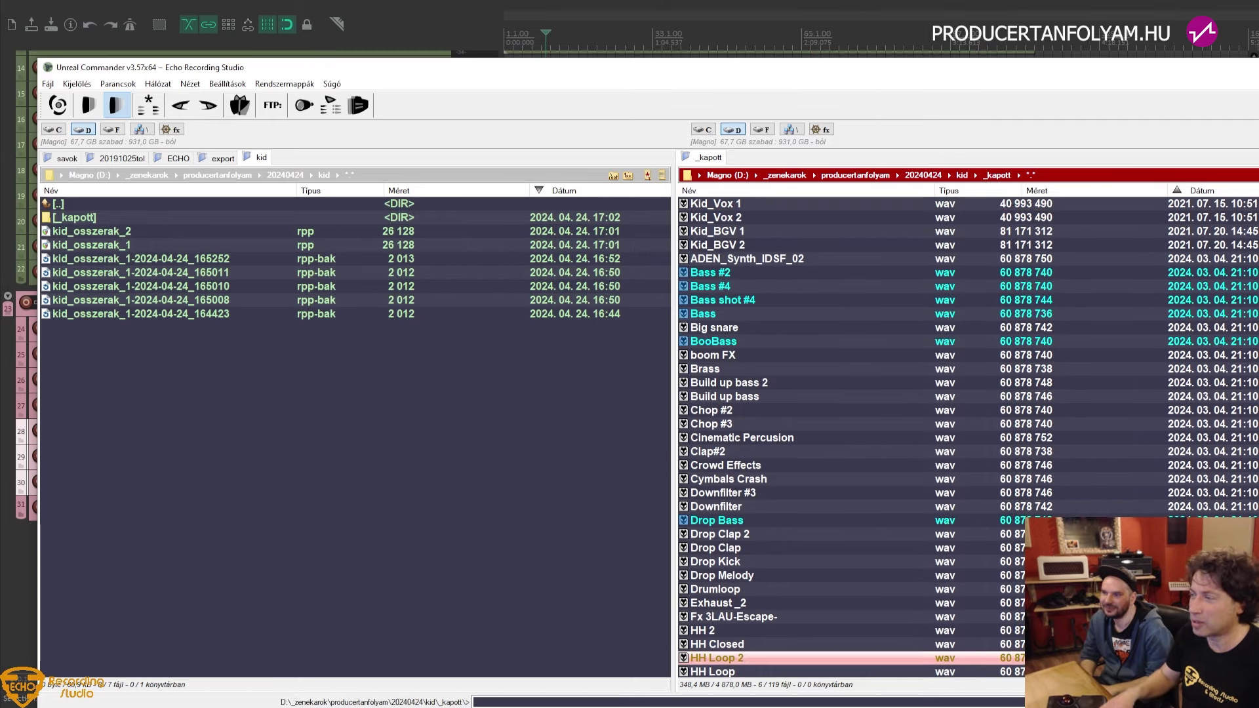
key("ctrl+a")
key("Insert")
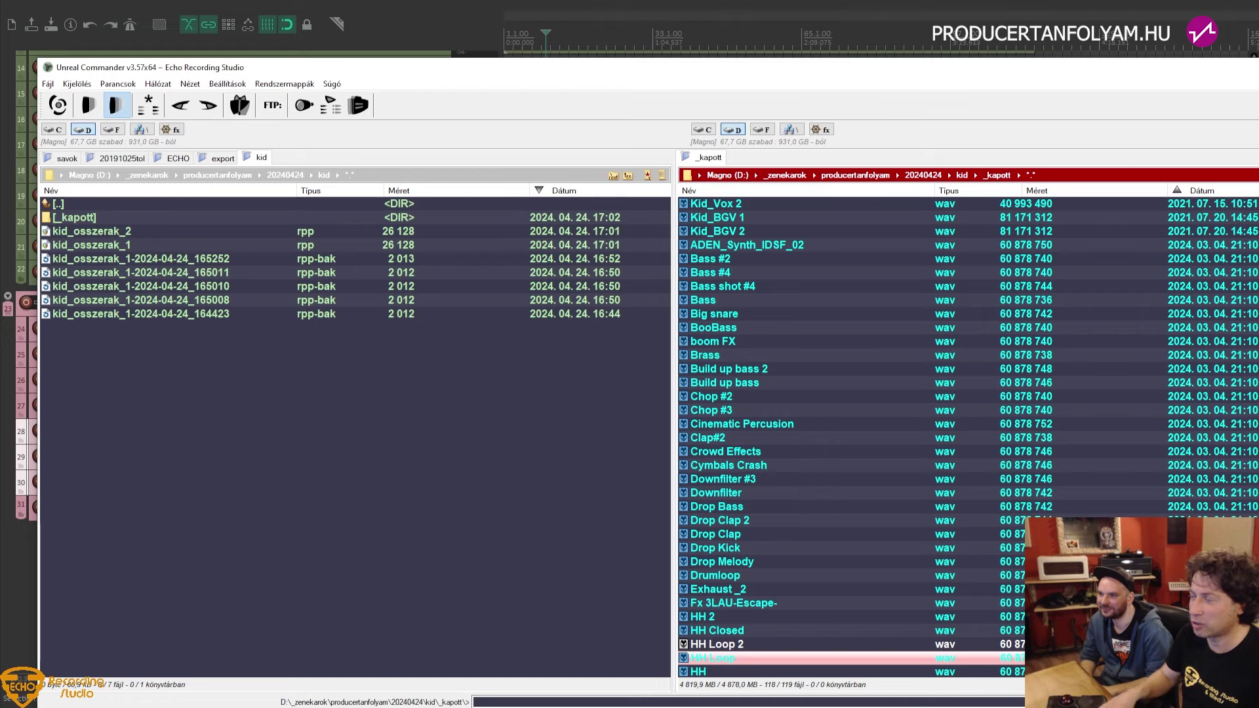
key("Home")
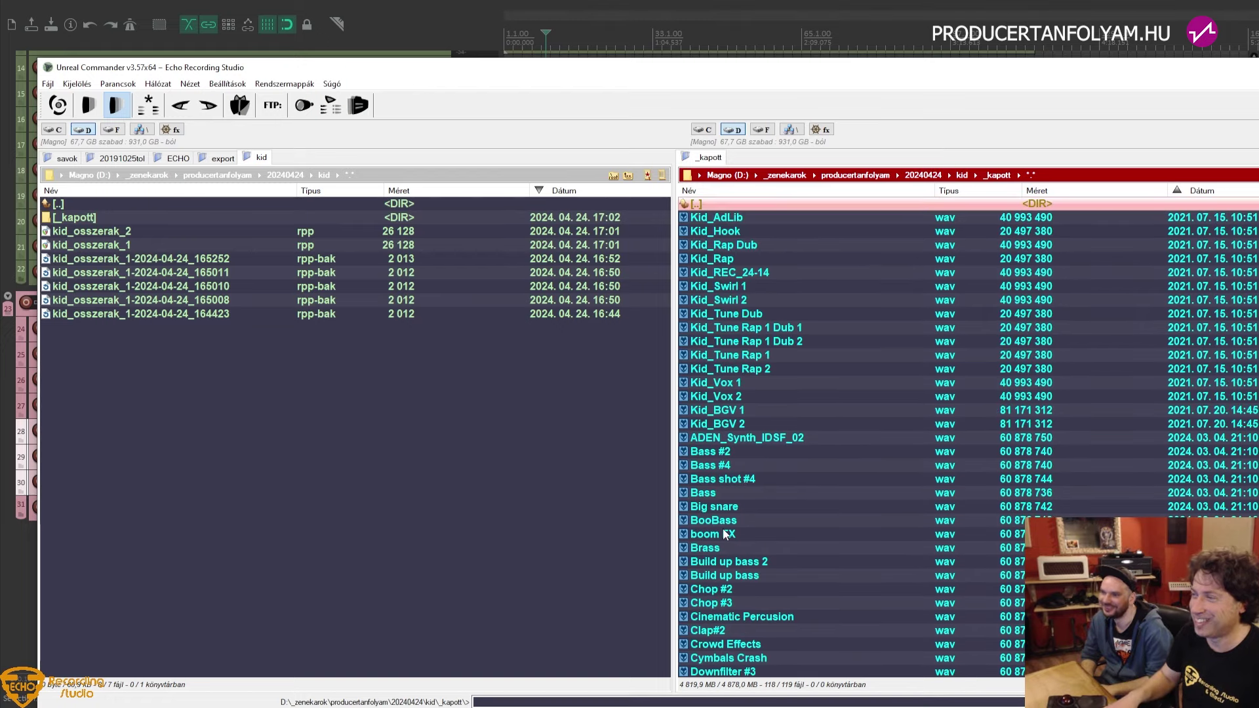
key("Return")
key("Return")
Import only Sub Drop into REAPER on a new track and move that track into the Basszus folder above BooBass
scroll(769, 466, "down", 12)
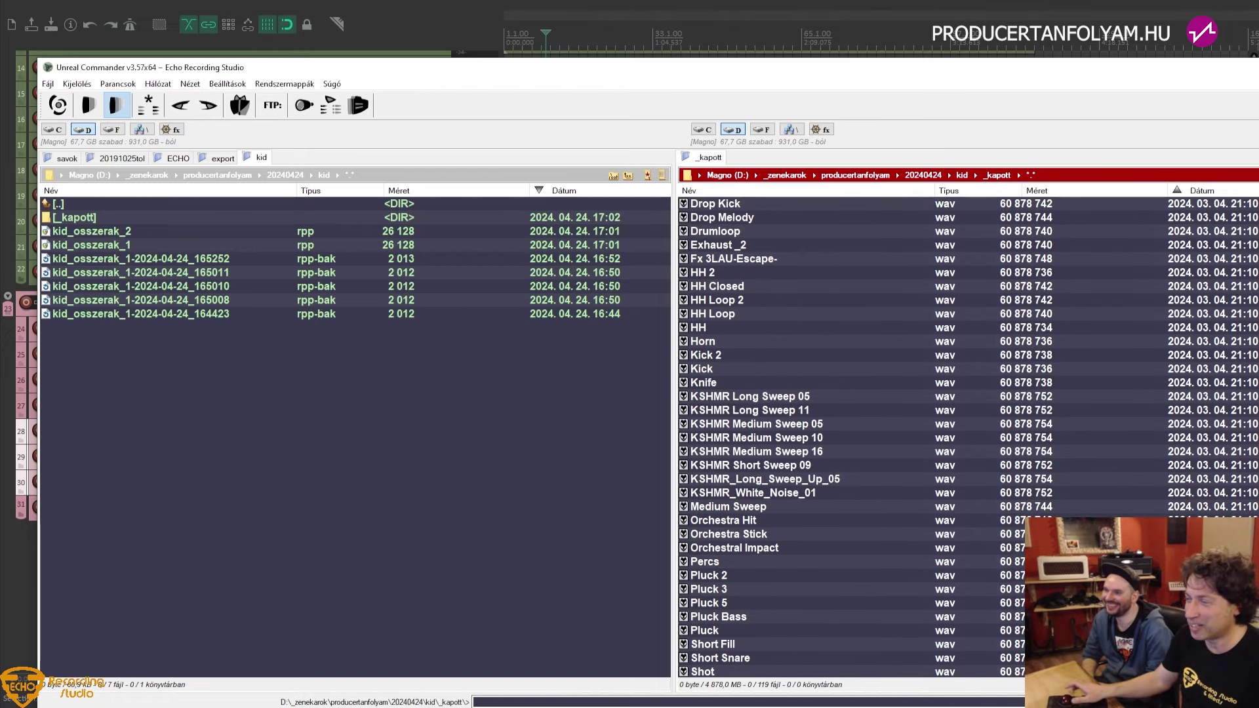
scroll(790, 441, "up", 1)
scroll(790, 442, "down", 5)
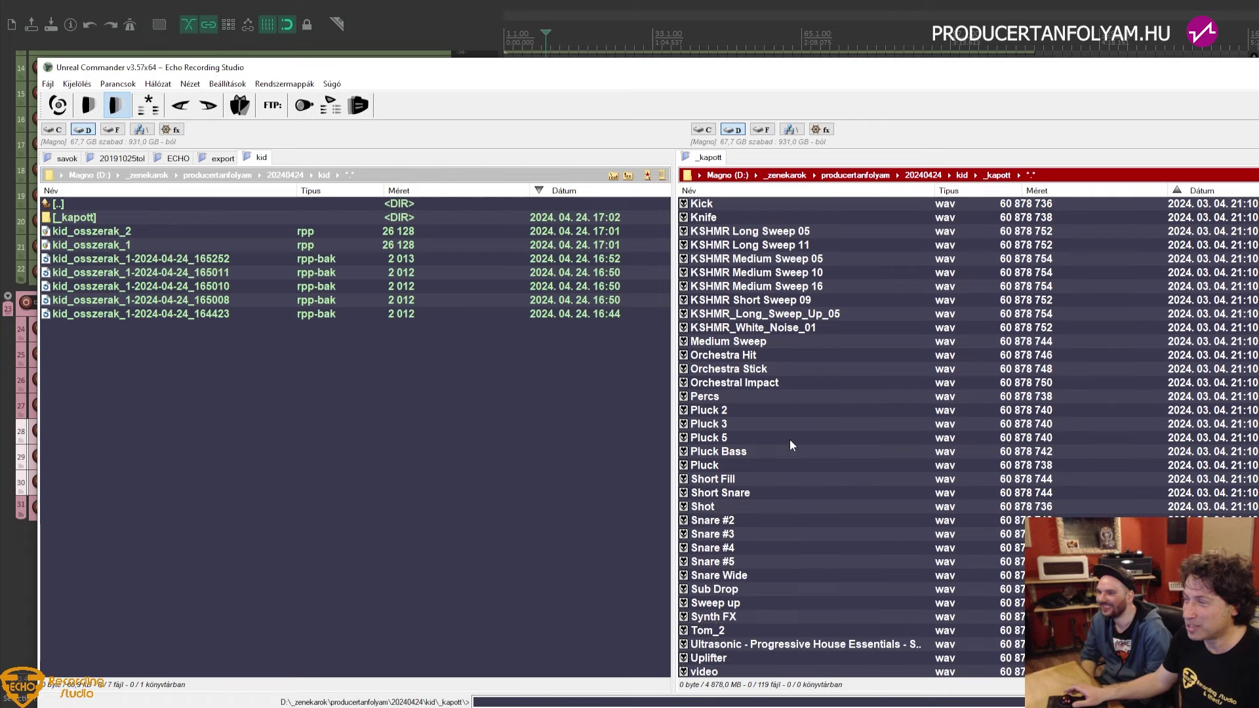
left_click(746, 590)
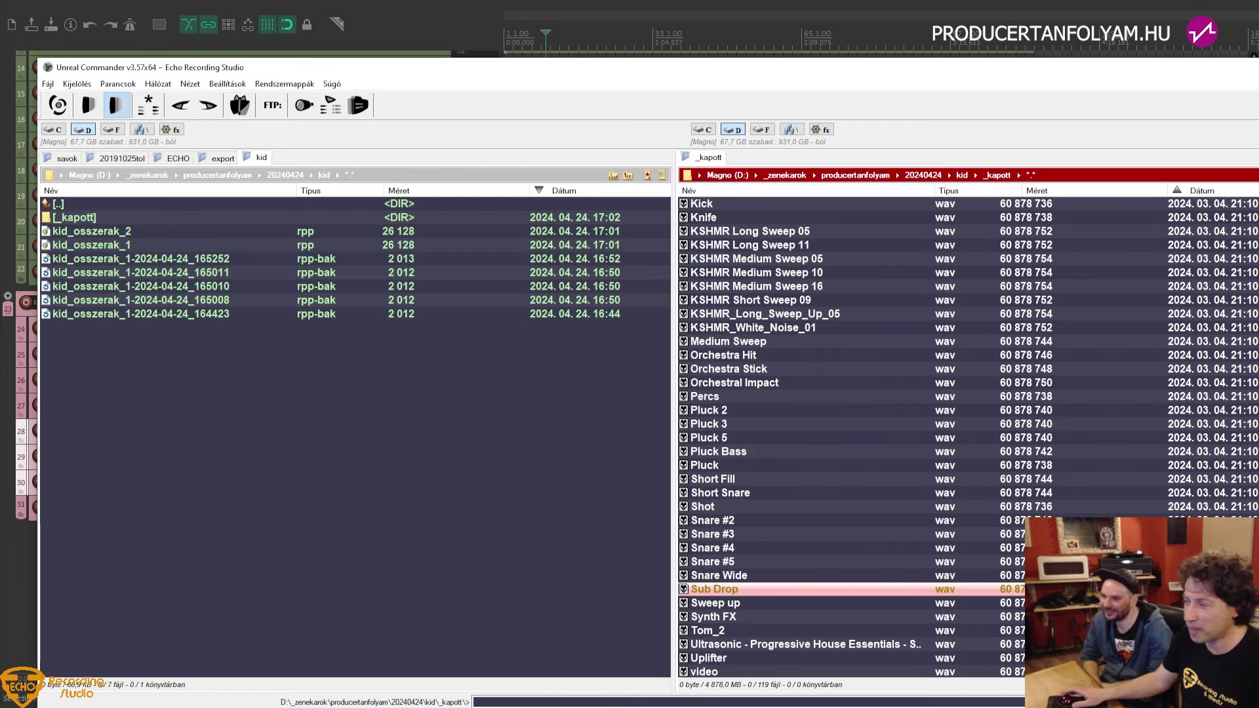
key("alt+Tab")
left_click_drag(747, 590, 506, 573)
scroll(618, 588, "up", 2)
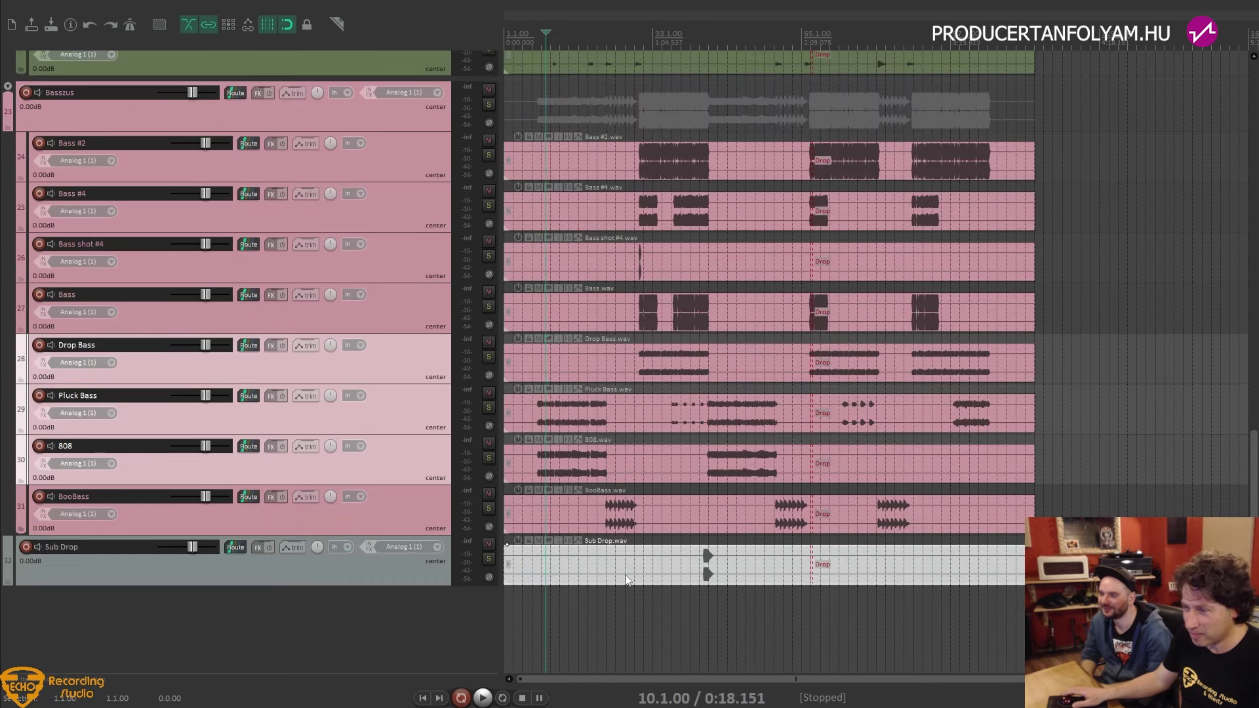
left_click(627, 579)
left_click_drag(377, 580, 378, 500)
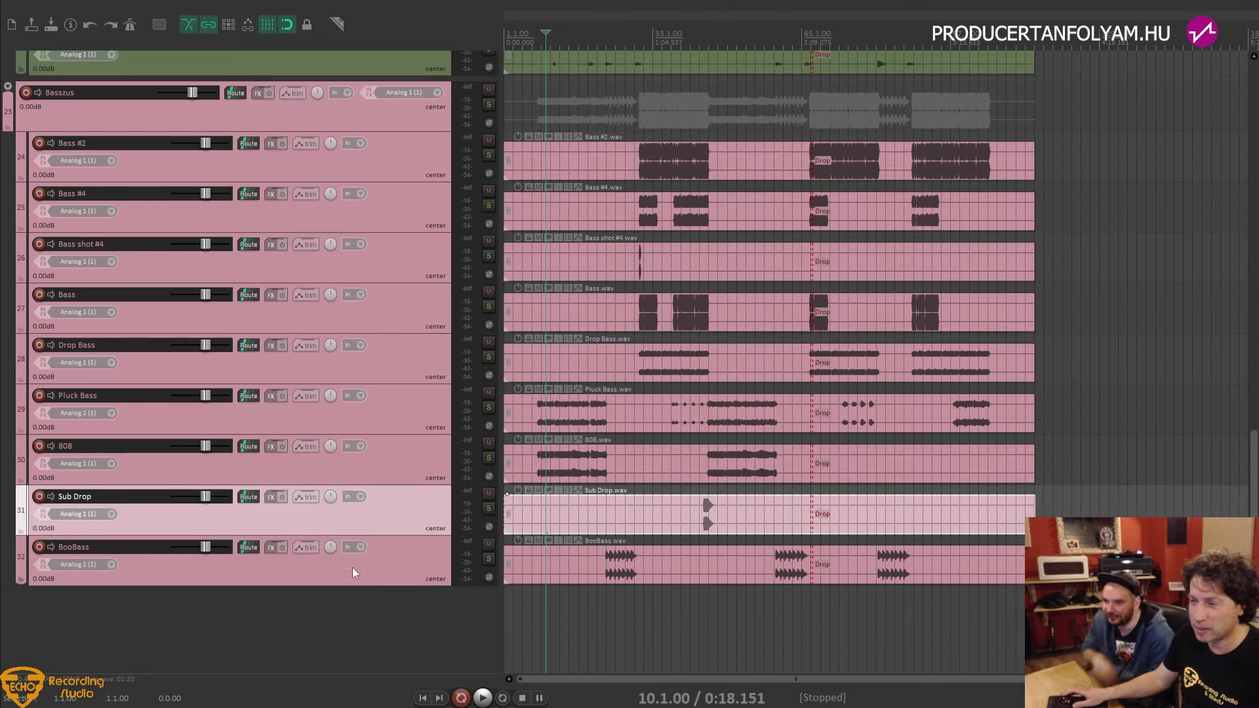
Listen to the BooBass track soloed from bar 23, then turn its solo off
left_click(488, 559)
left_click(609, 598)
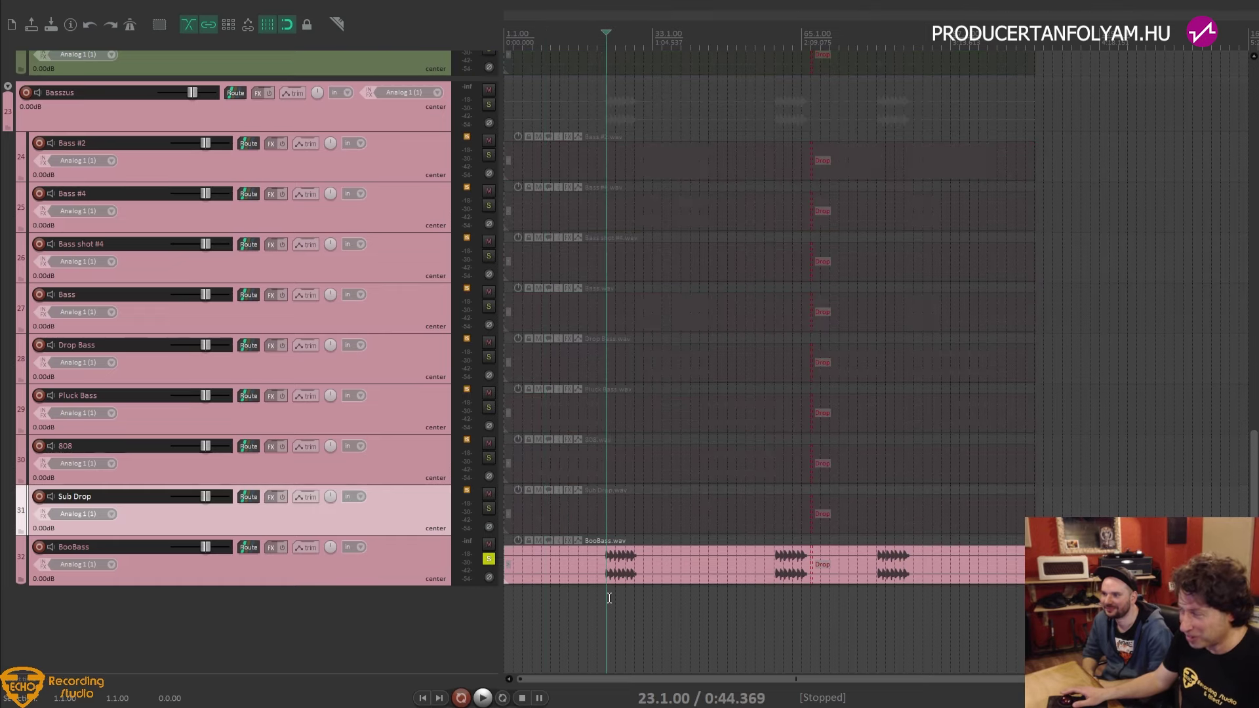
key("space")
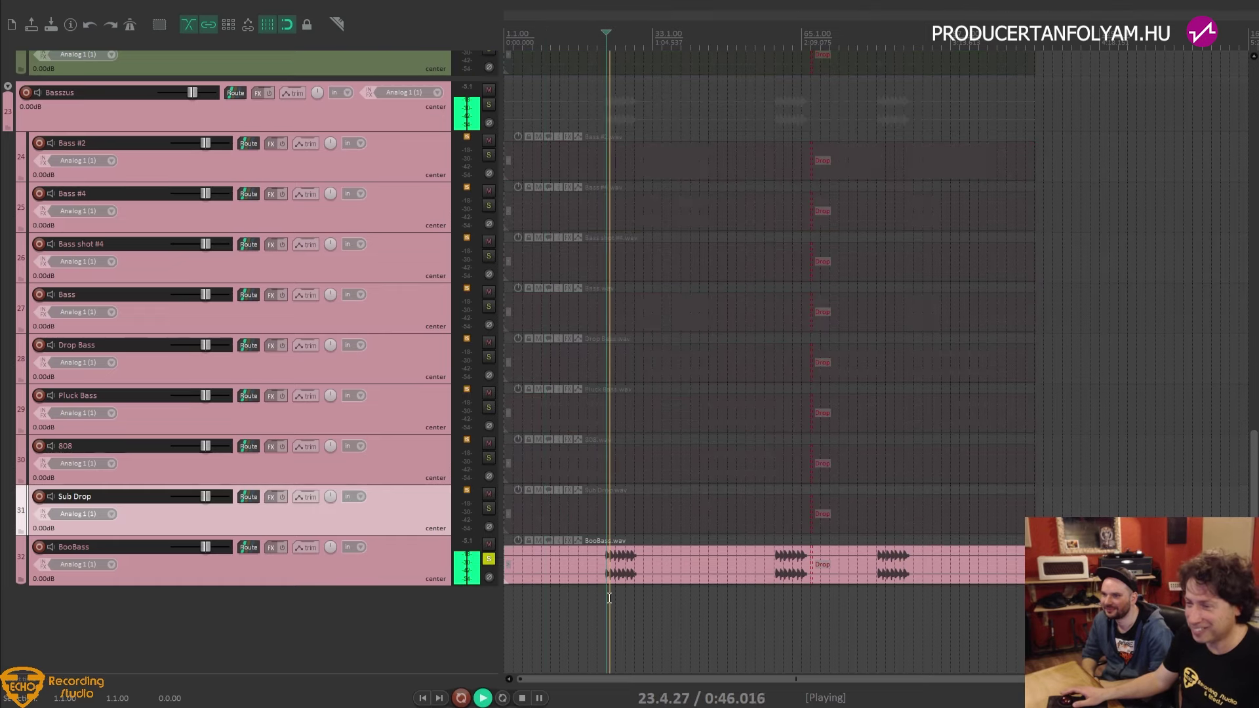
key("space")
left_click(488, 560)
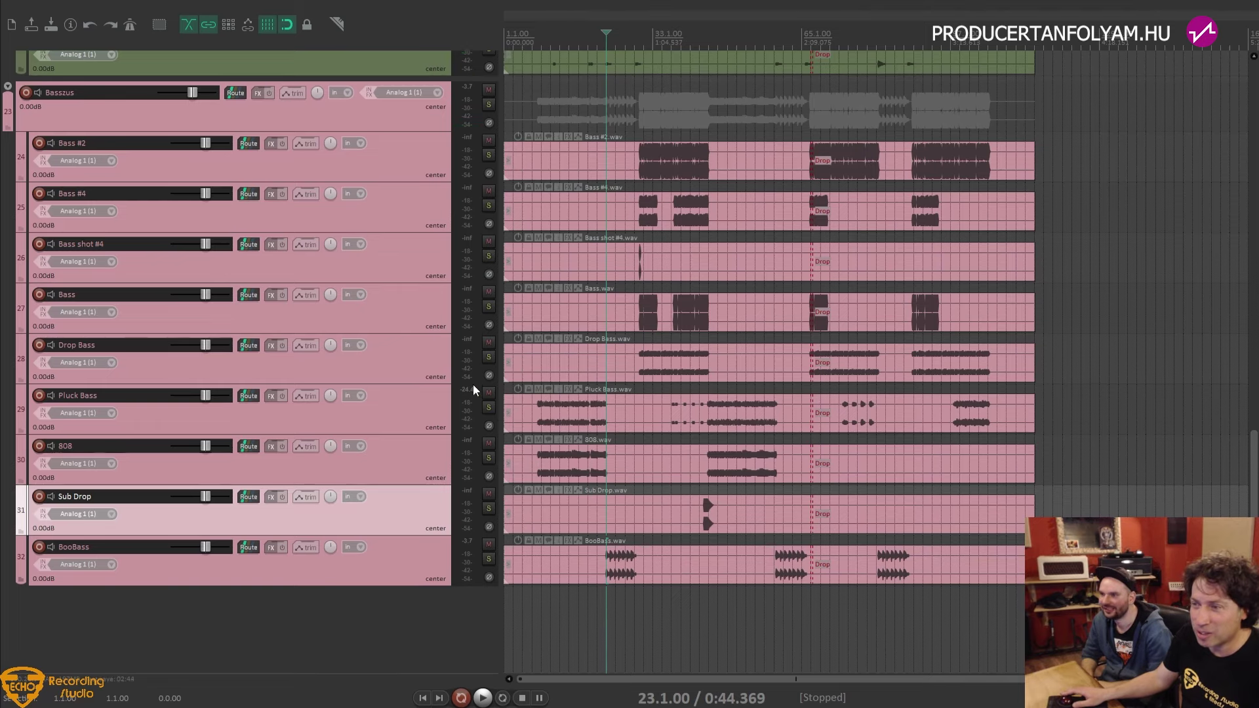
Listen to the Sub Drop track soloed from its hit and from bar 43, then turn its solo off
left_click(488, 509)
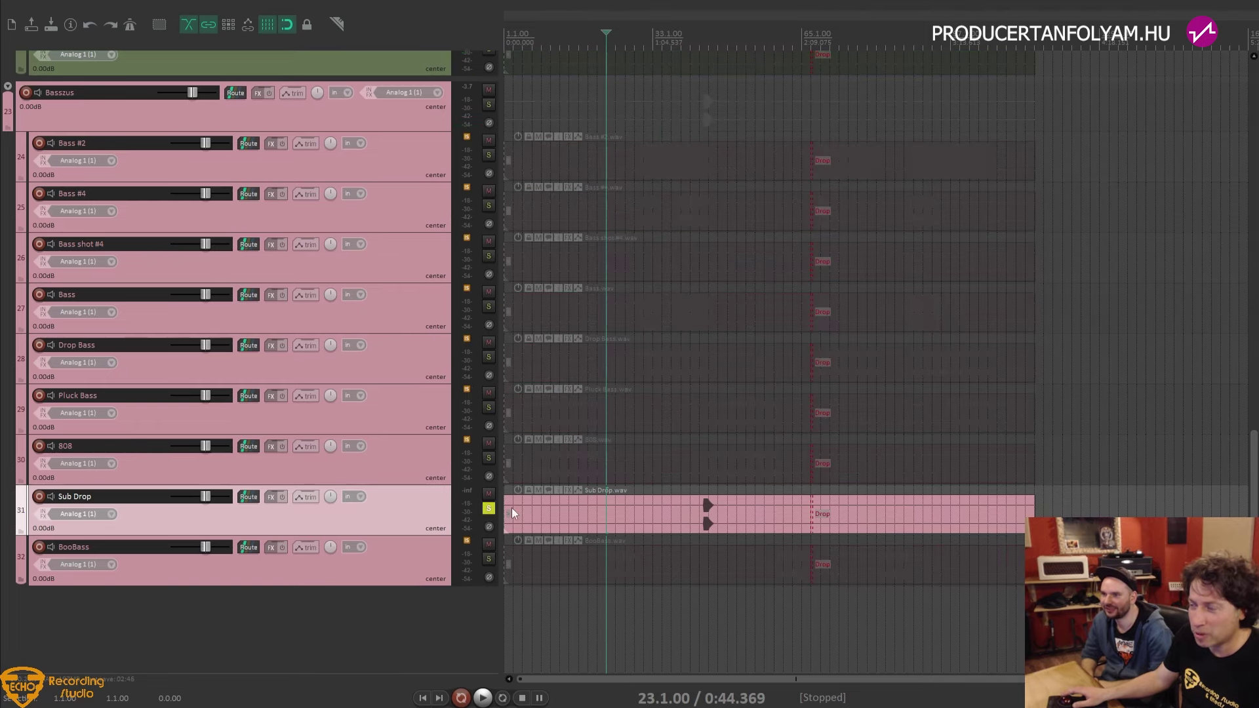
left_click(706, 524)
key("space")
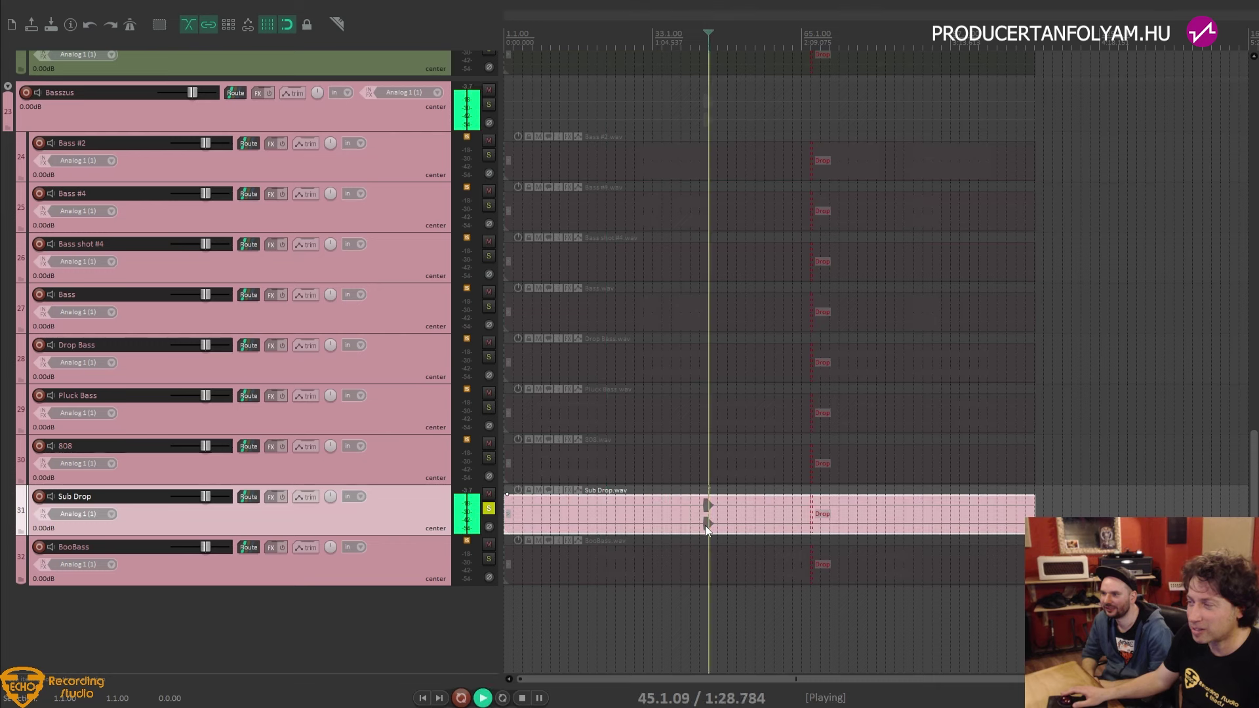
key("space")
left_click(699, 525)
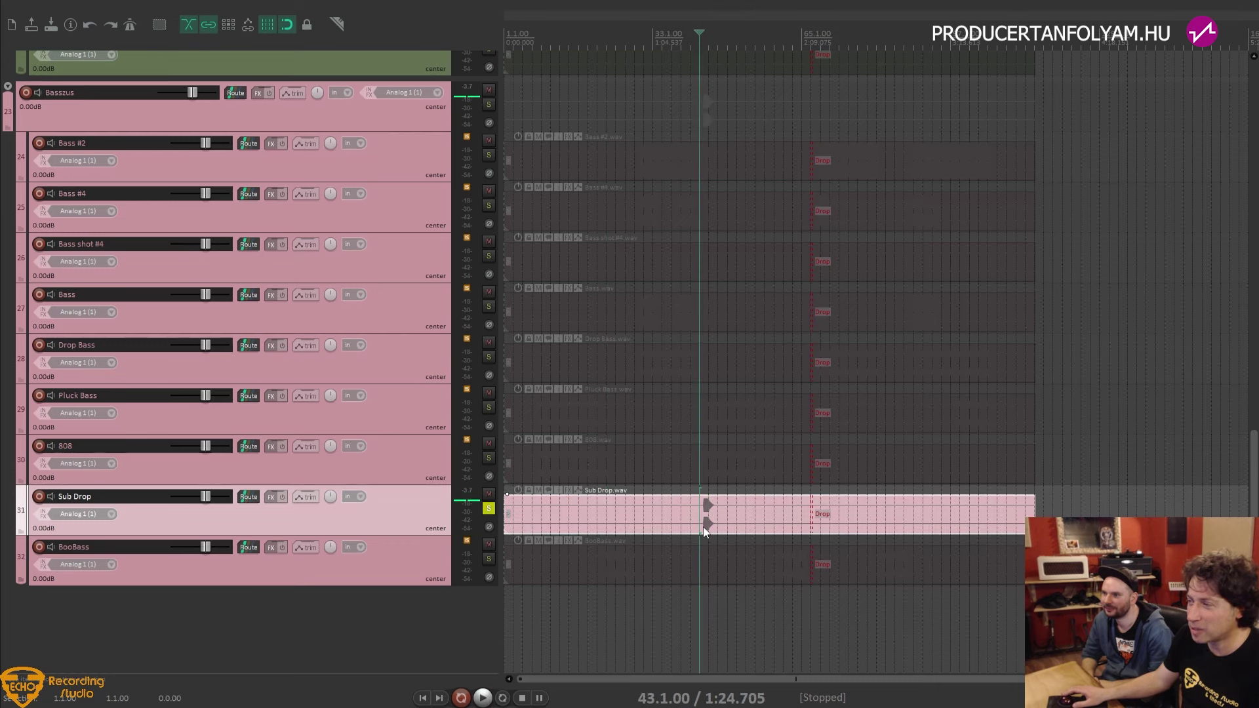
key("space")
scroll(982, 482, "up", 8)
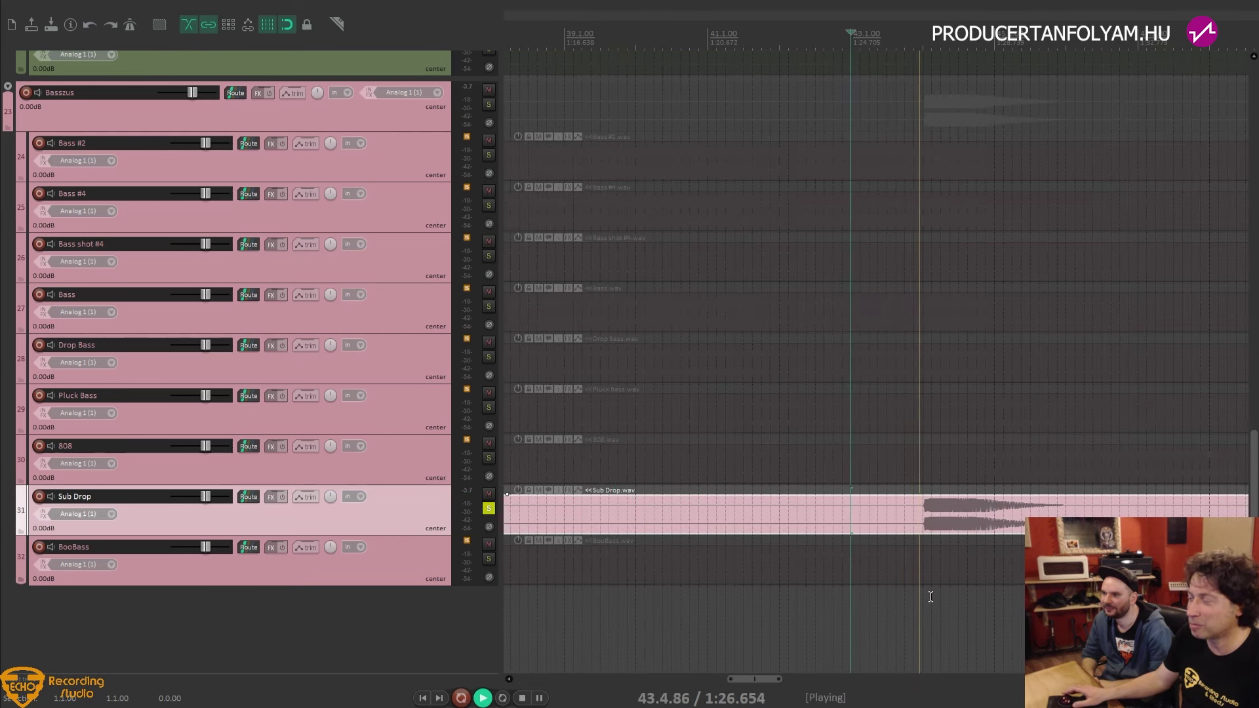
scroll(652, 472, "down", 5)
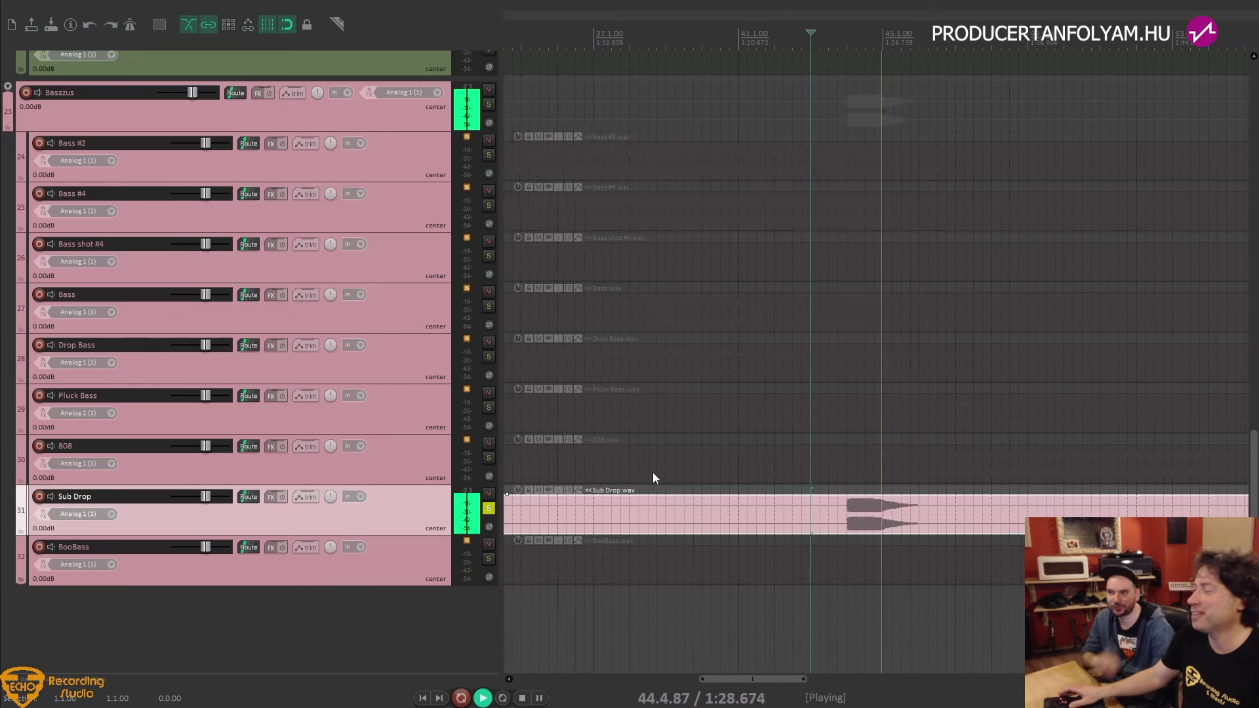
key("space")
left_click(488, 509)
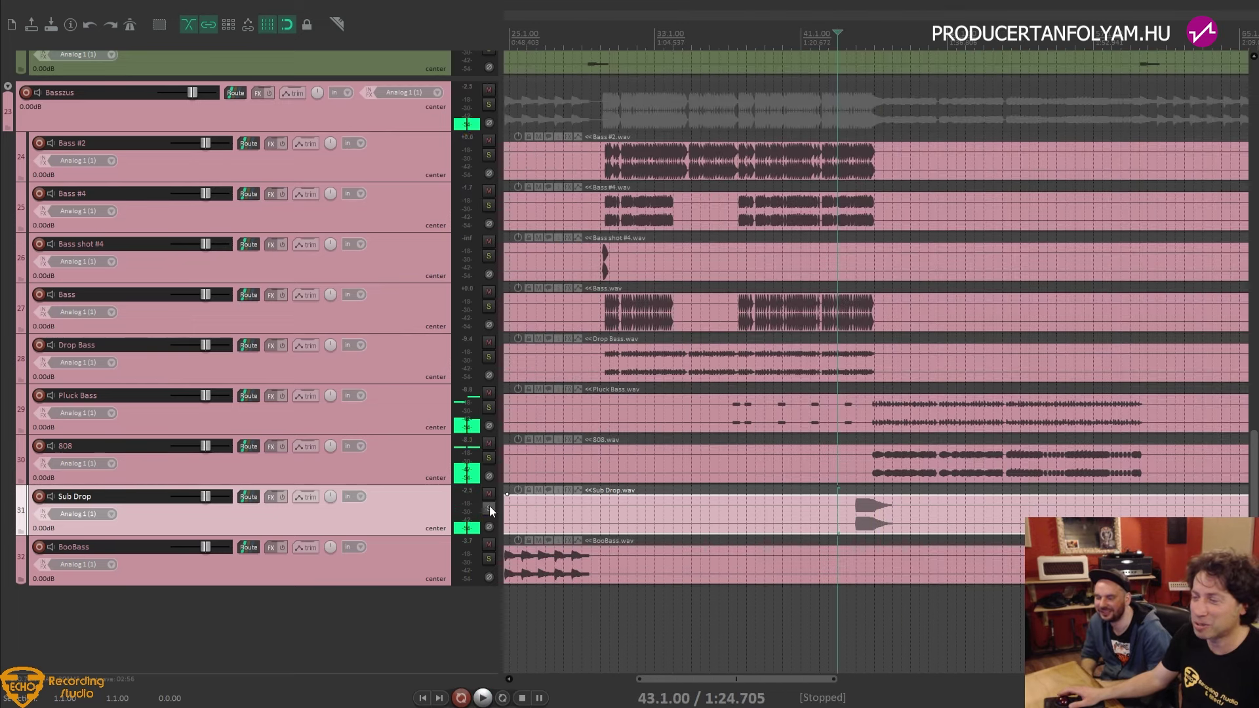
scroll(598, 371, "down", 3)
Import Drumloop from Unreal Commander into REAPER on a new track and move it into the Dobok folder above Kick
key("alt+Tab")
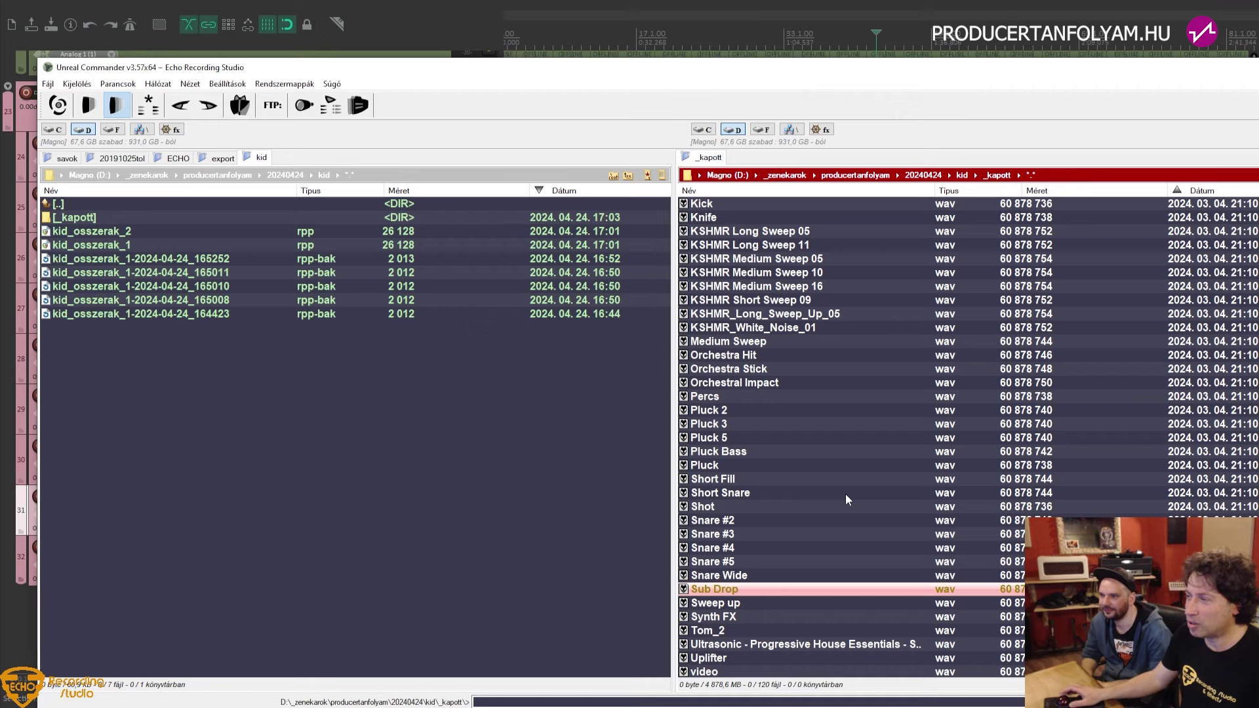
scroll(845, 493, "up", 4)
scroll(846, 496, "up", 3)
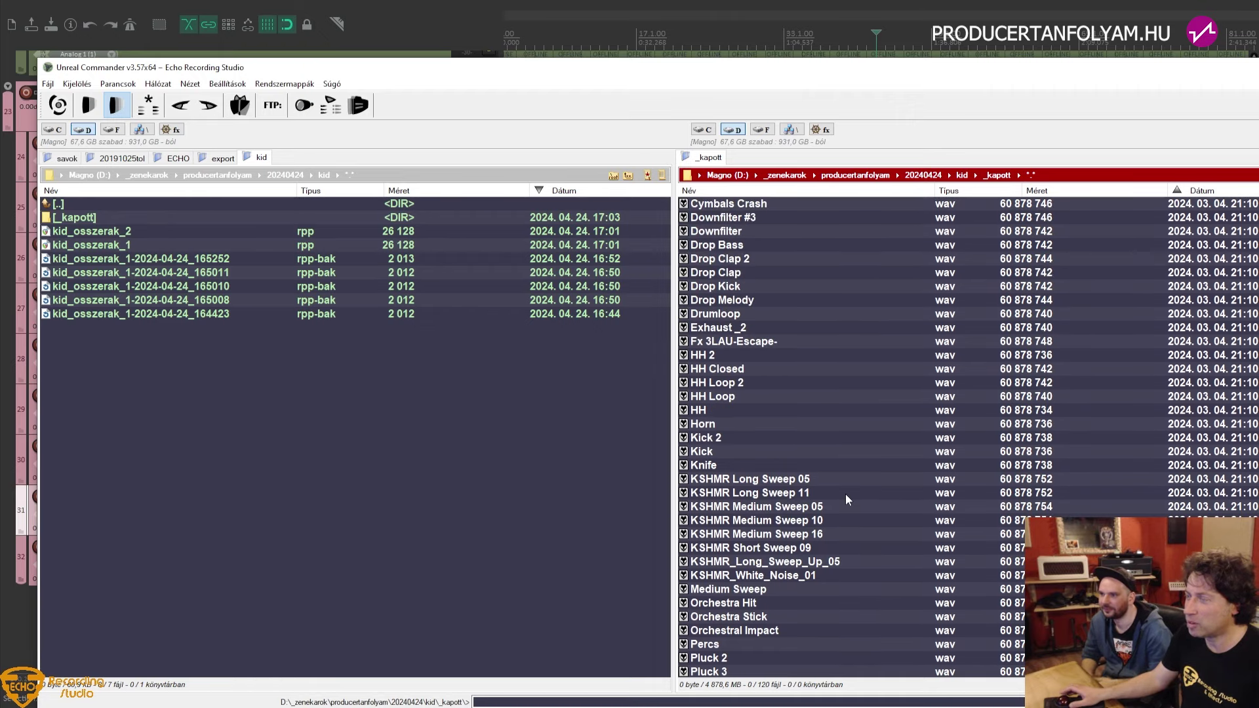
scroll(845, 496, "up", 2)
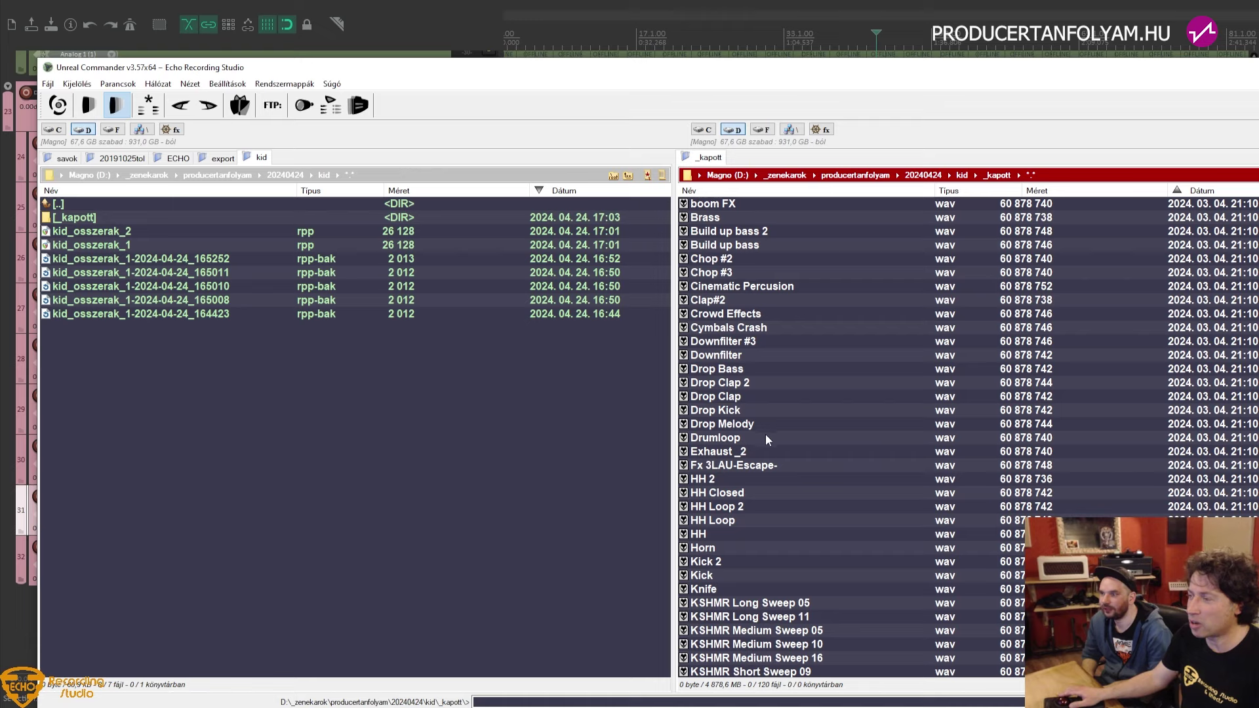
left_click(767, 438)
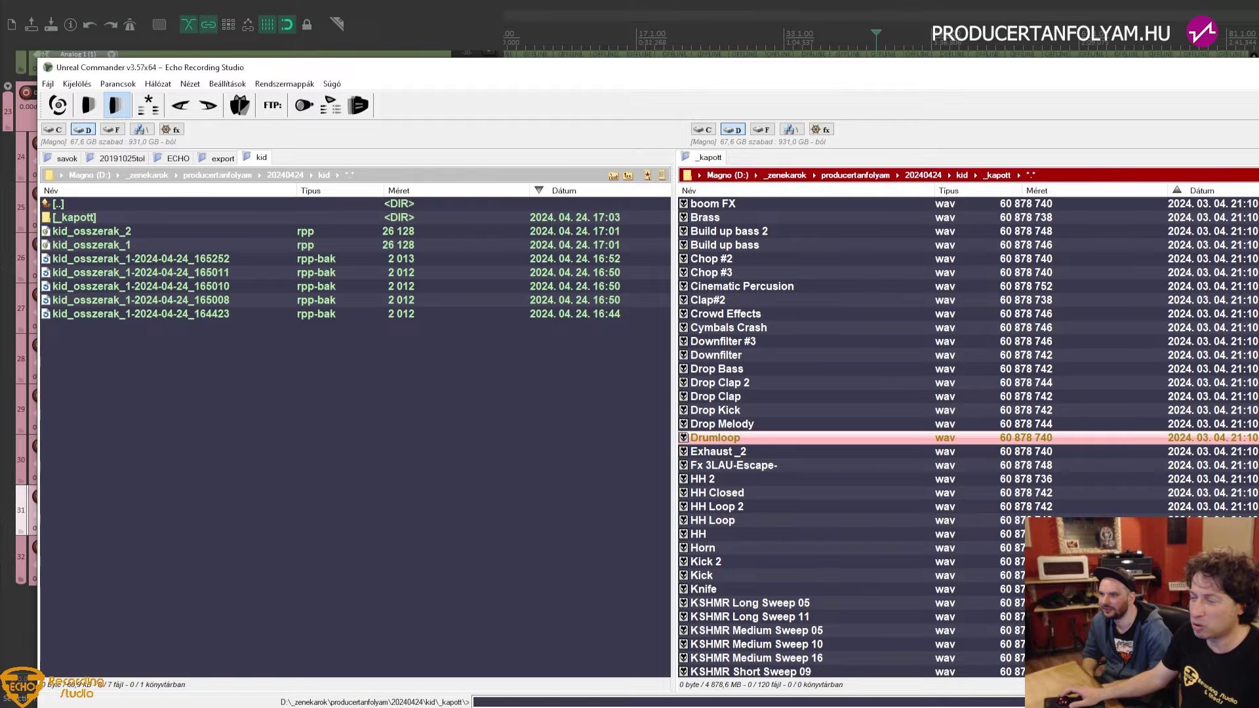
left_click_drag(767, 439, 338, 375)
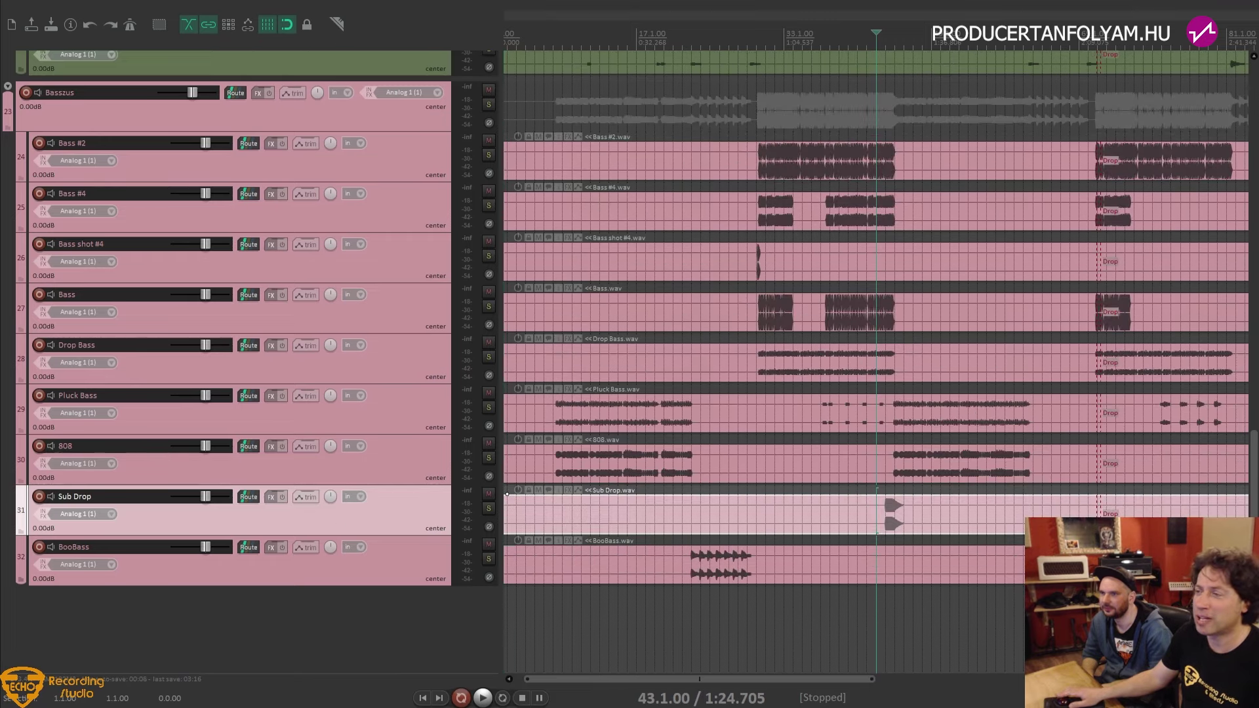
left_click_drag(531, 688, 529, 624)
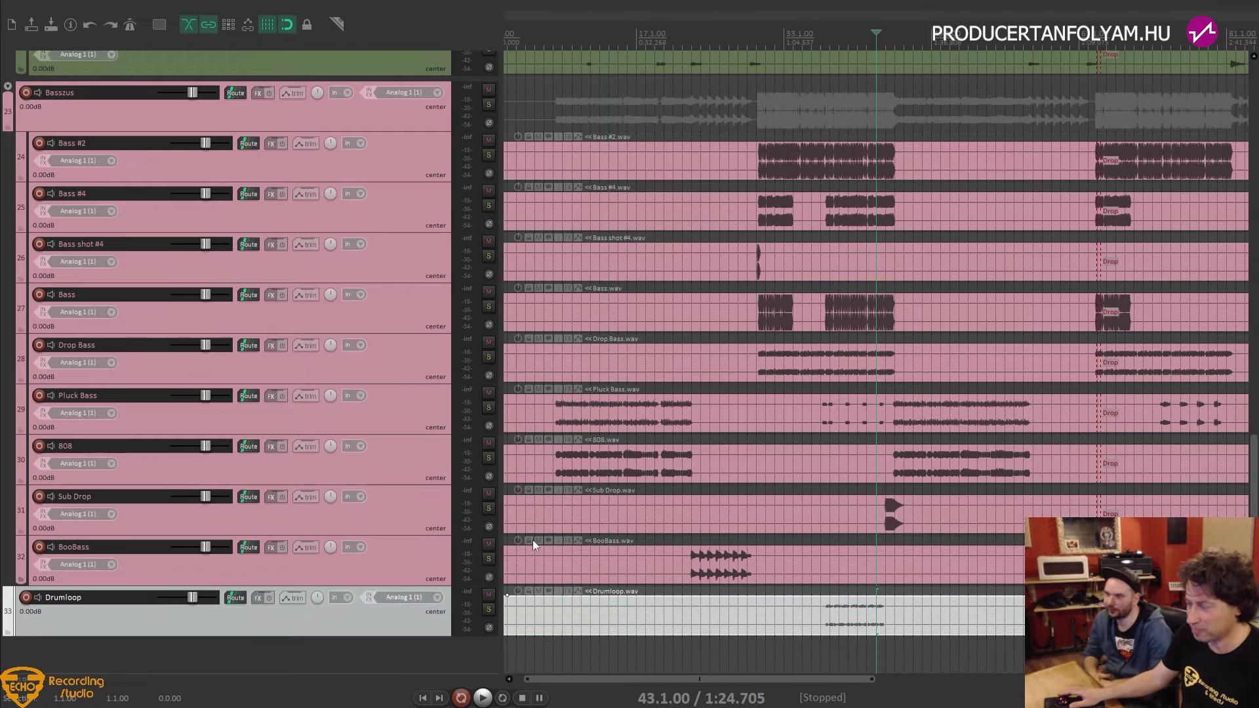
left_click_drag(405, 611, 361, 157)
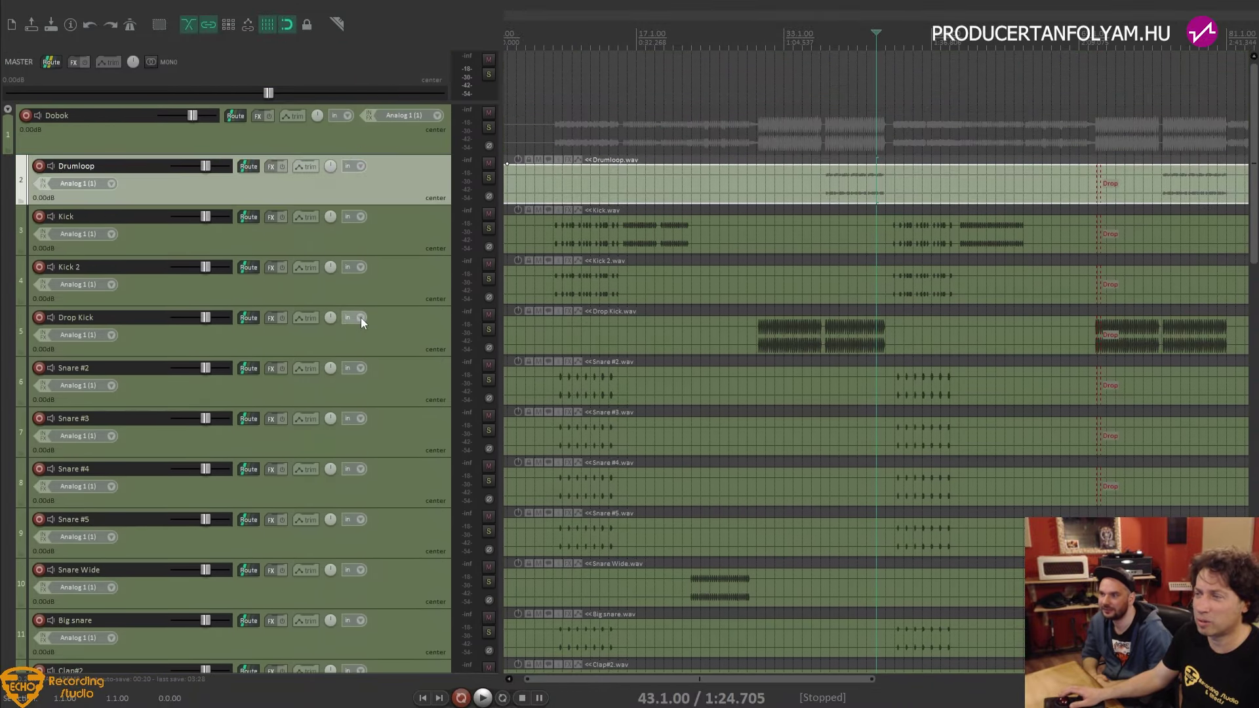
Listen to the Drumloop track soloed from bar 39, then turn its solo off
scroll(859, 261, "down", 2)
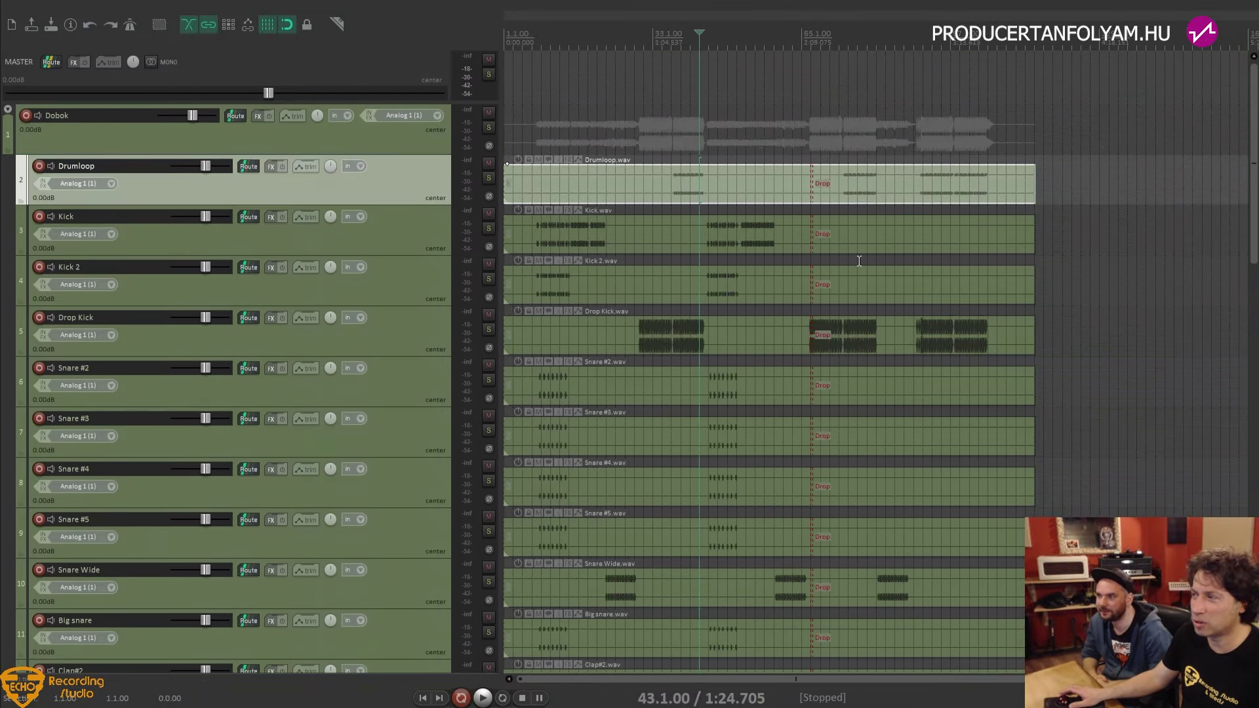
left_click(681, 132)
left_click(489, 179)
key("space")
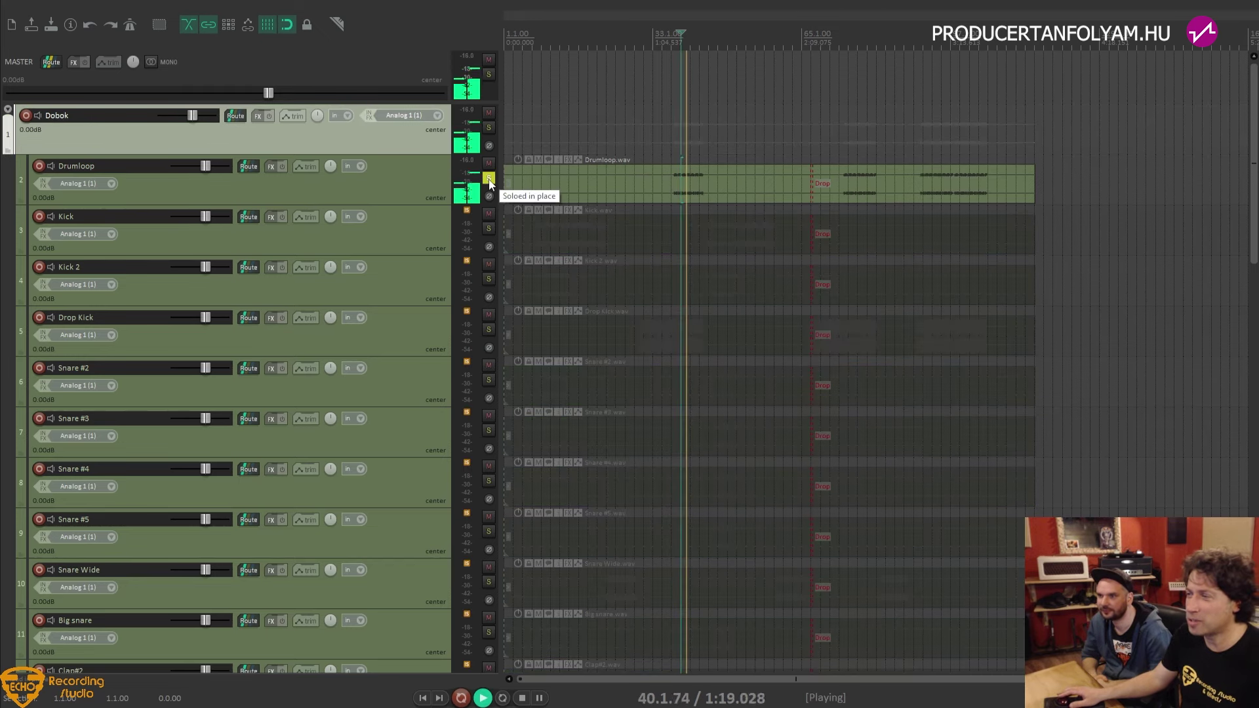
key("space")
left_click(488, 179)
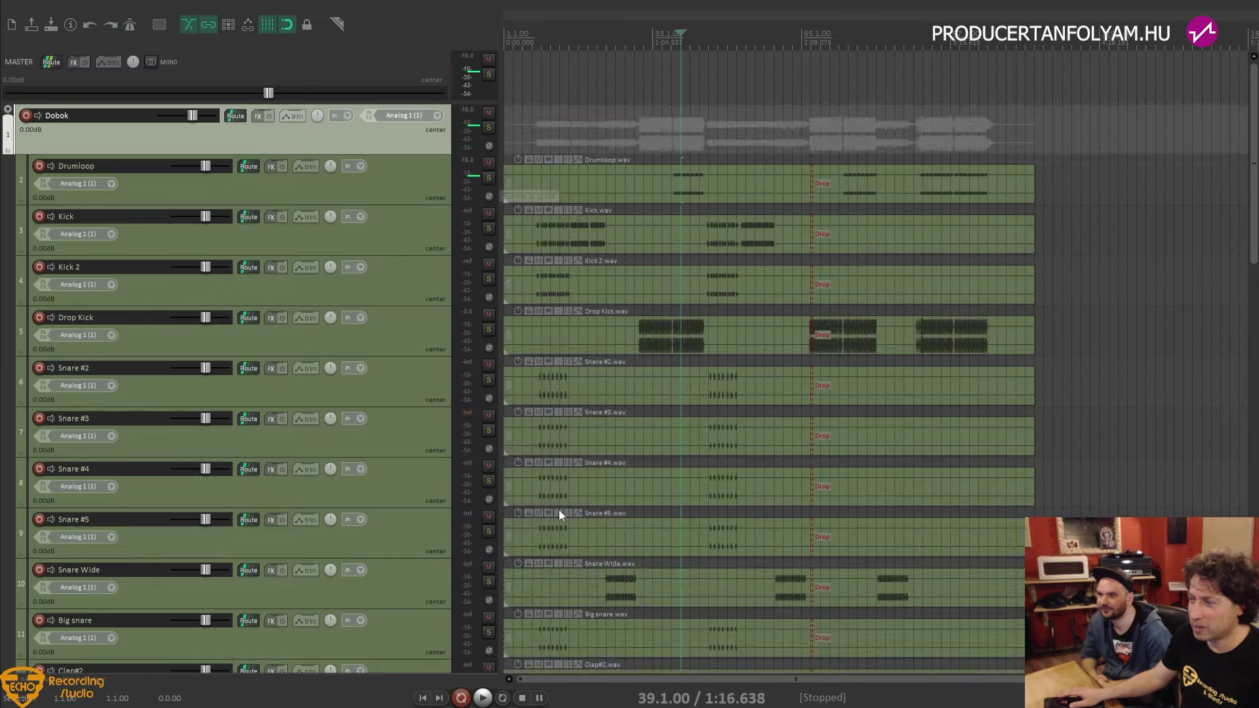
Switch to Unreal Commander and look through the _kapott stems from Drumloop down for melodic parts such as Horn and Pluck 2
key("alt+Tab")
key("alt+Tab")
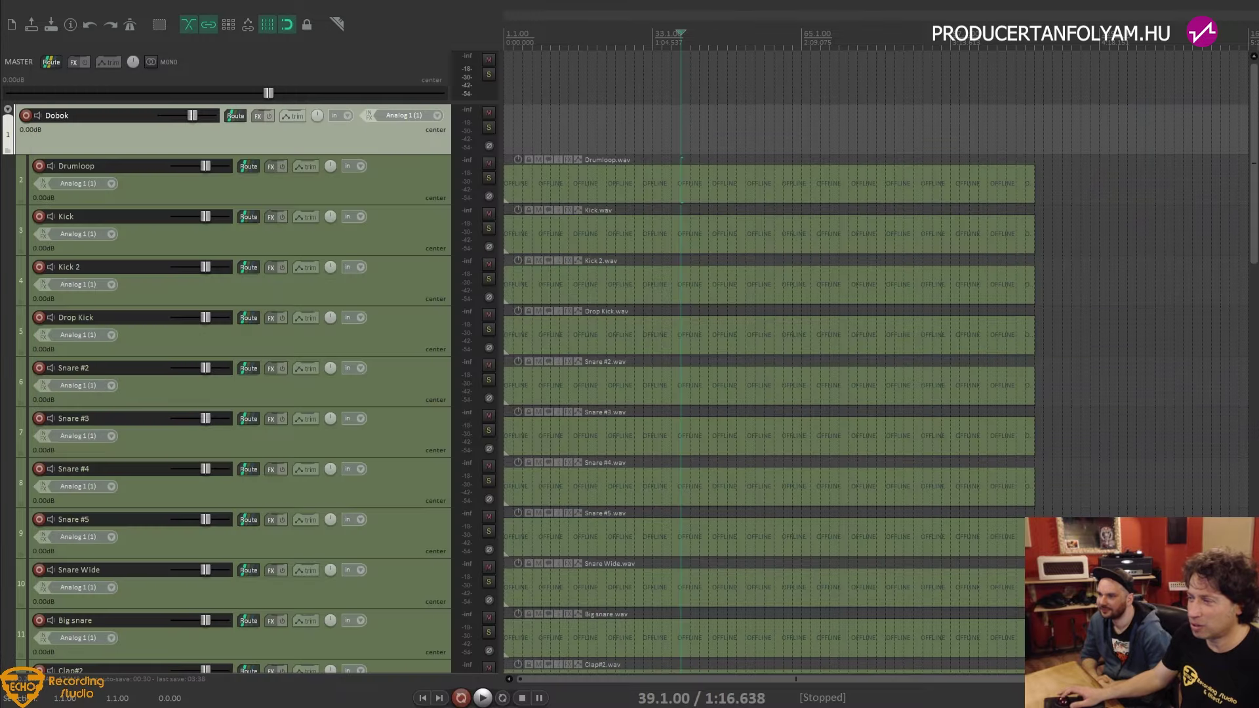
key("alt+Tab")
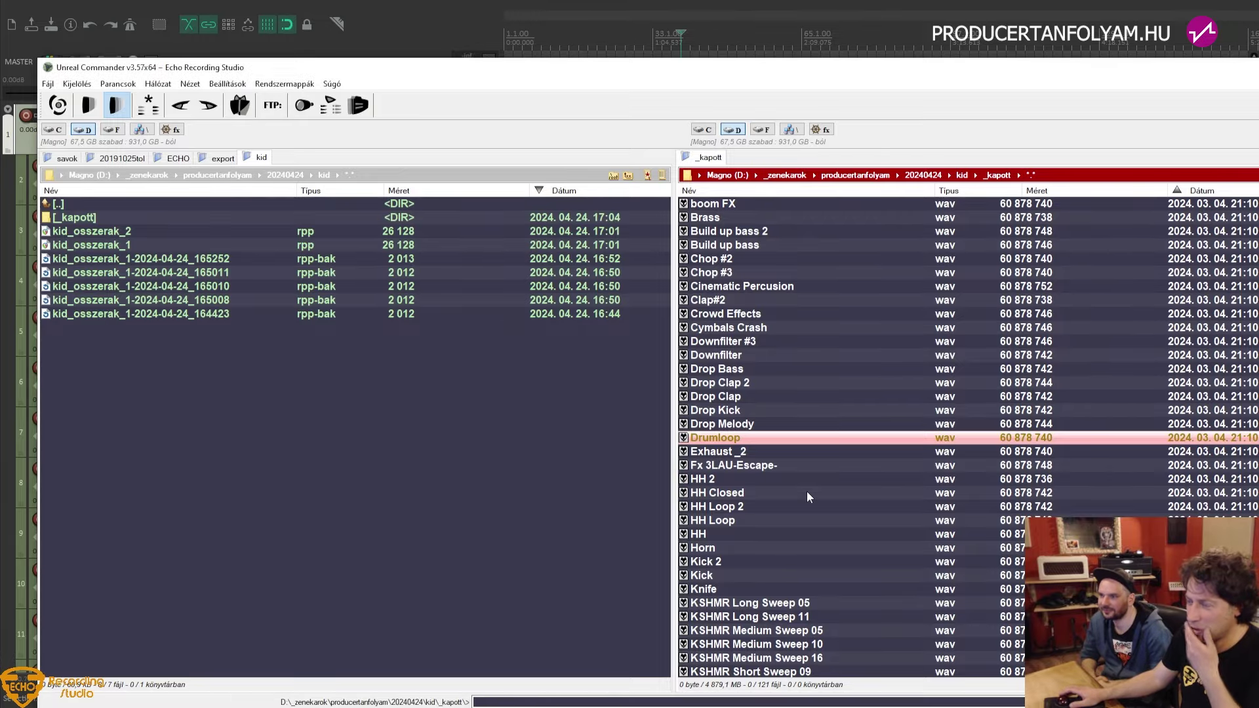
scroll(807, 492, "down", 2)
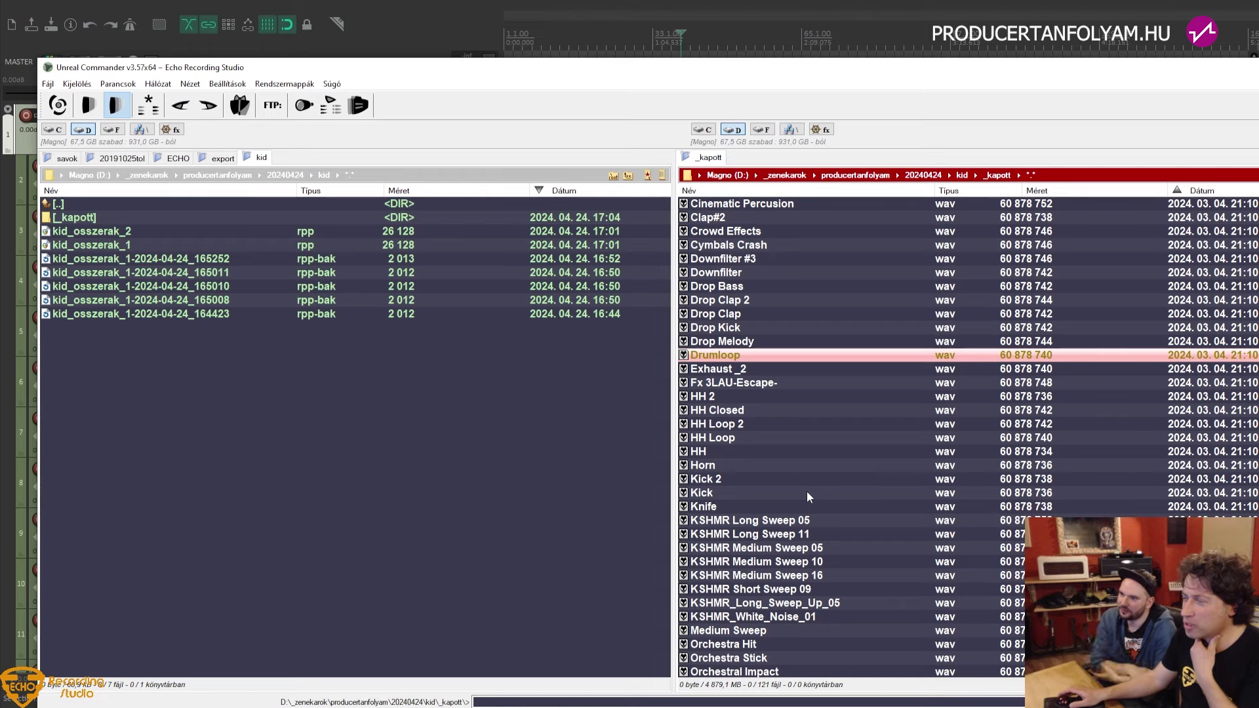
left_click(734, 464)
scroll(864, 495, "down", 3)
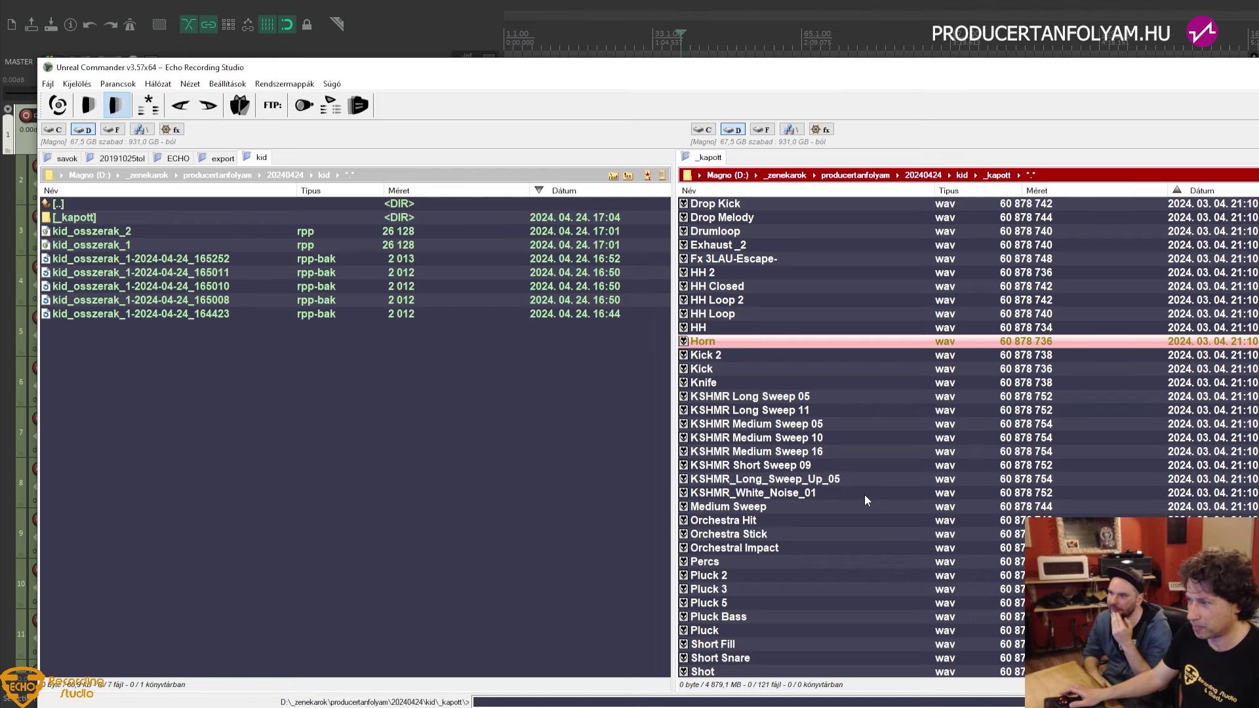
scroll(864, 495, "down", 2)
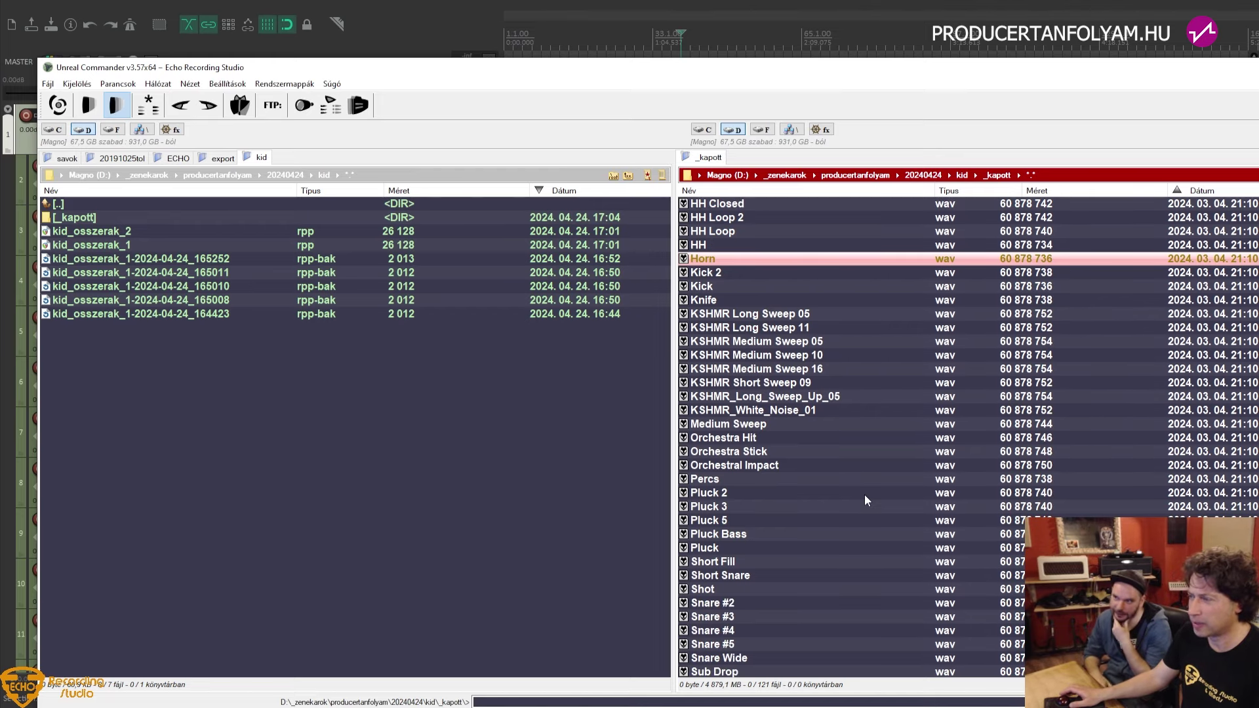
scroll(864, 501, "down", 2)
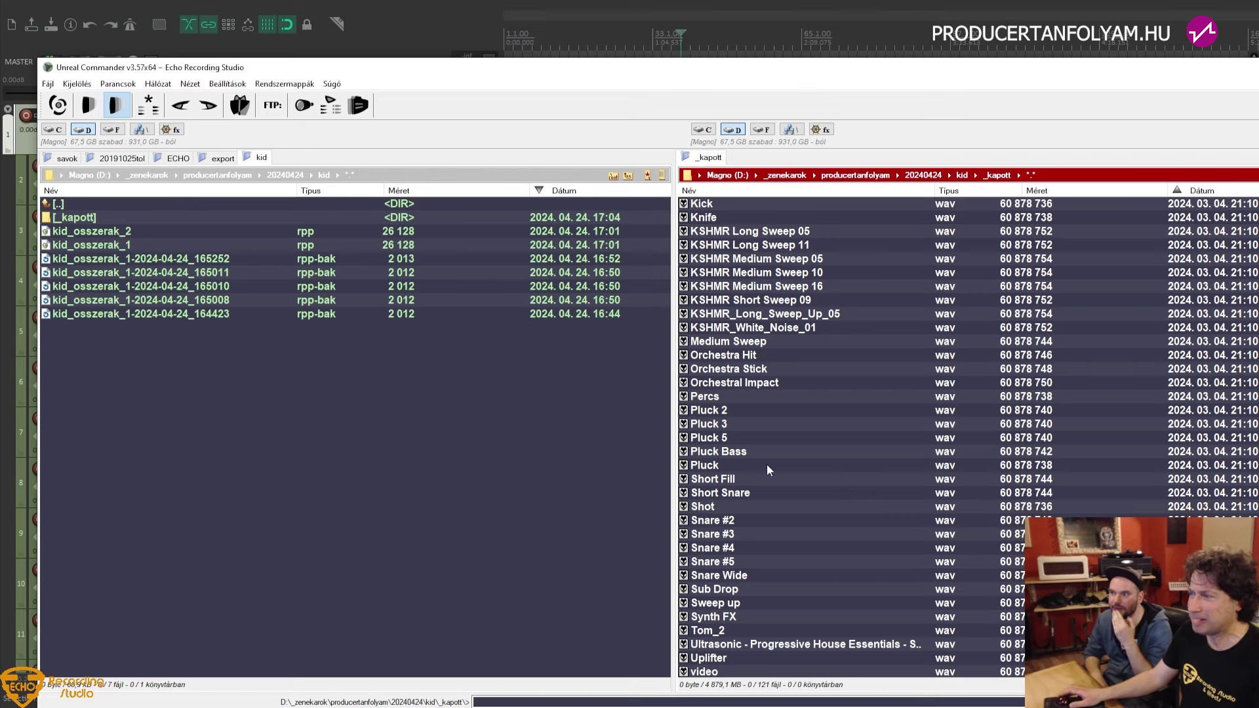
left_click(733, 410)
scroll(733, 406, "down", 2)
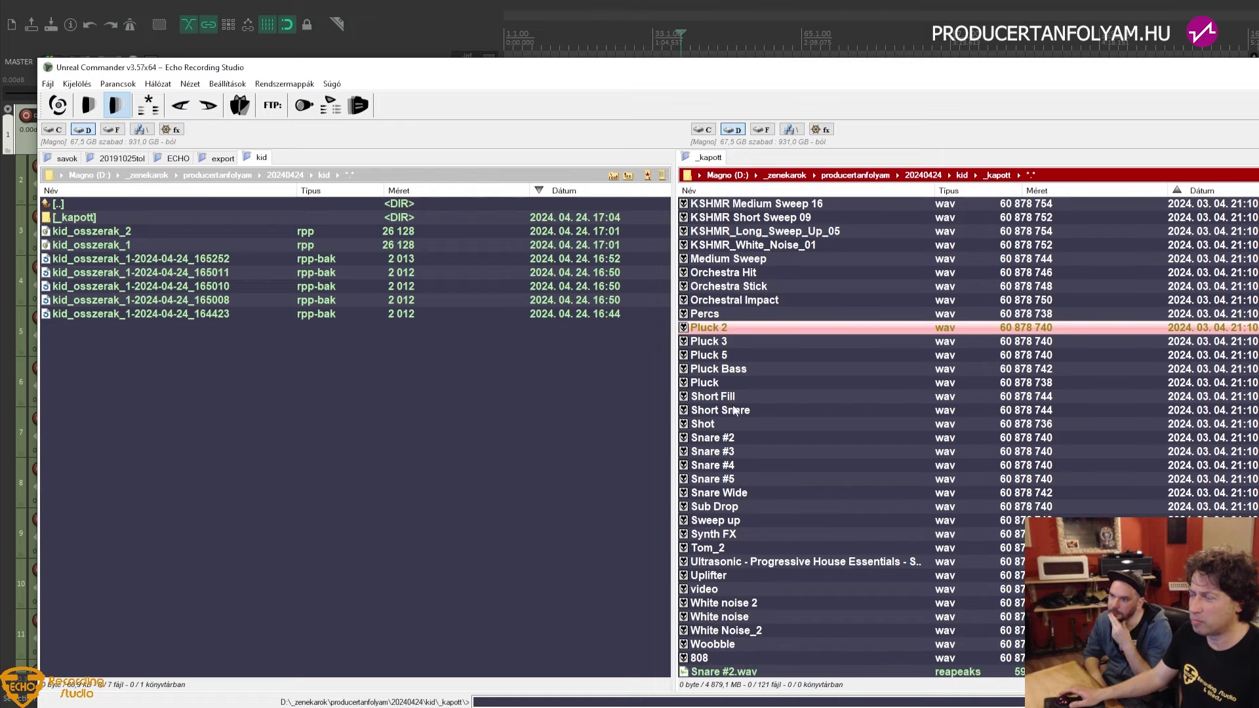
Return to REAPER and add five empty tracks below BooBass, outside the Basszus folder
left_click(285, 45)
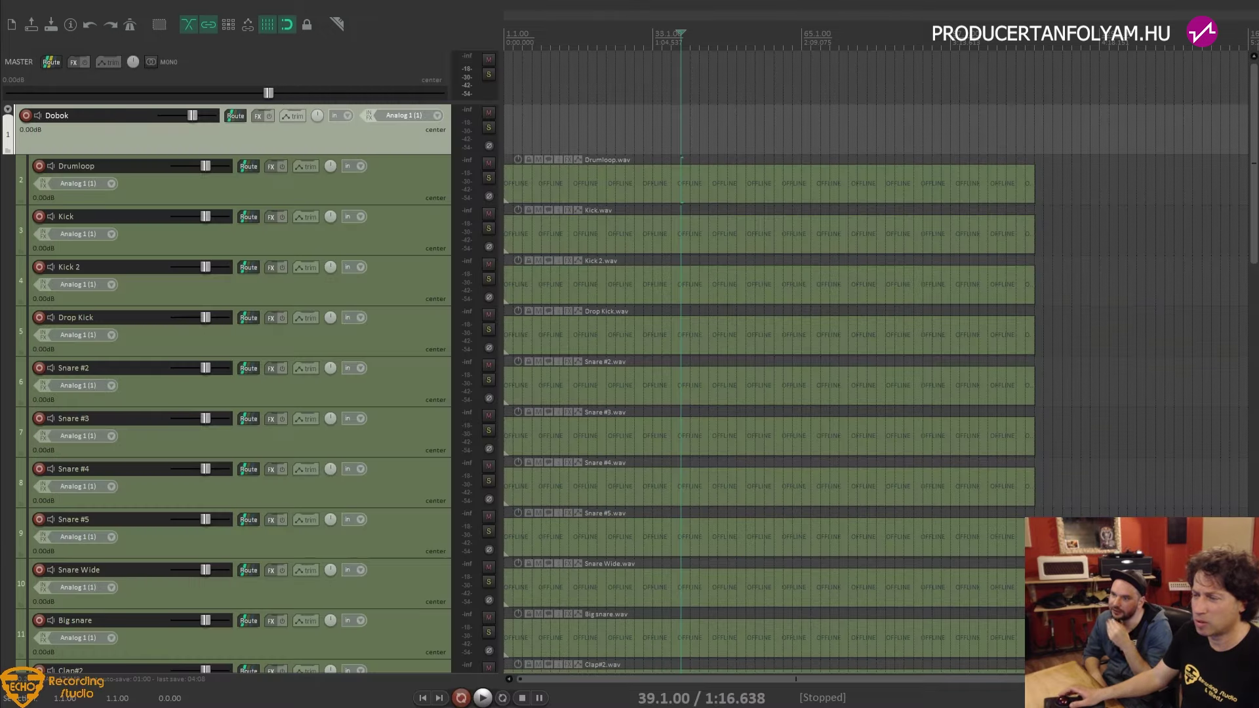
scroll(237, 611, "down", 4)
scroll(236, 611, "down", 10)
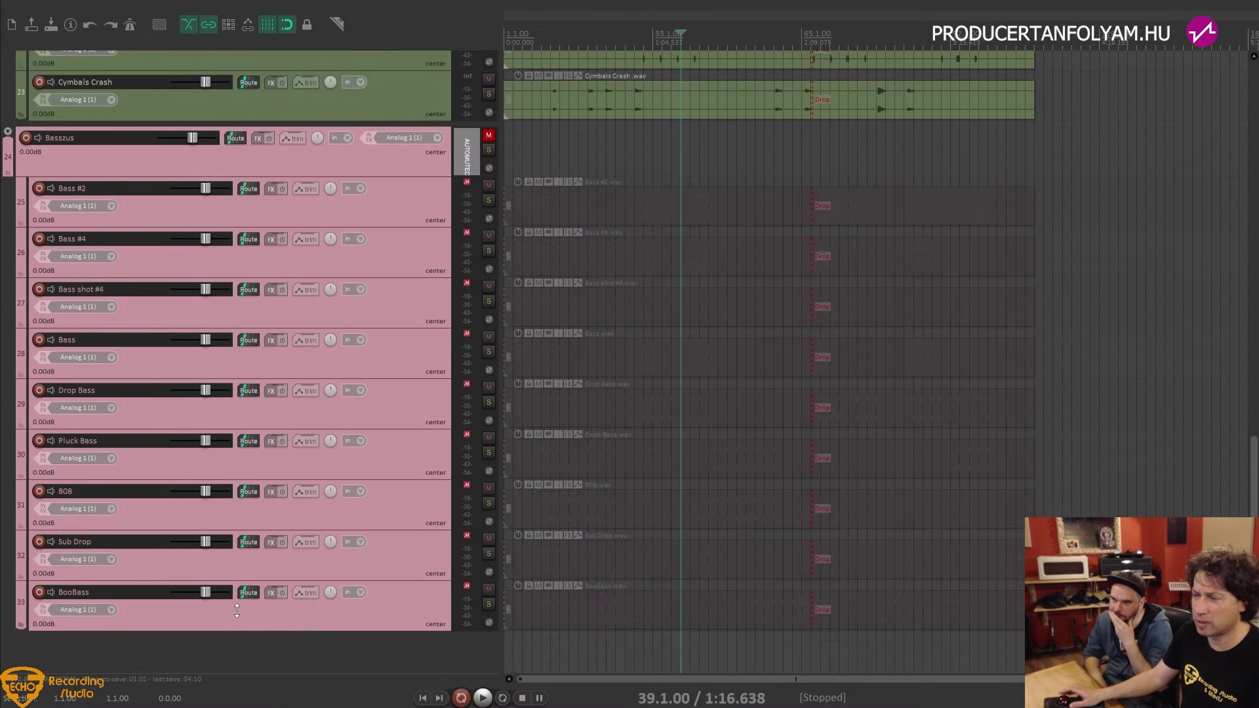
double_click(255, 649)
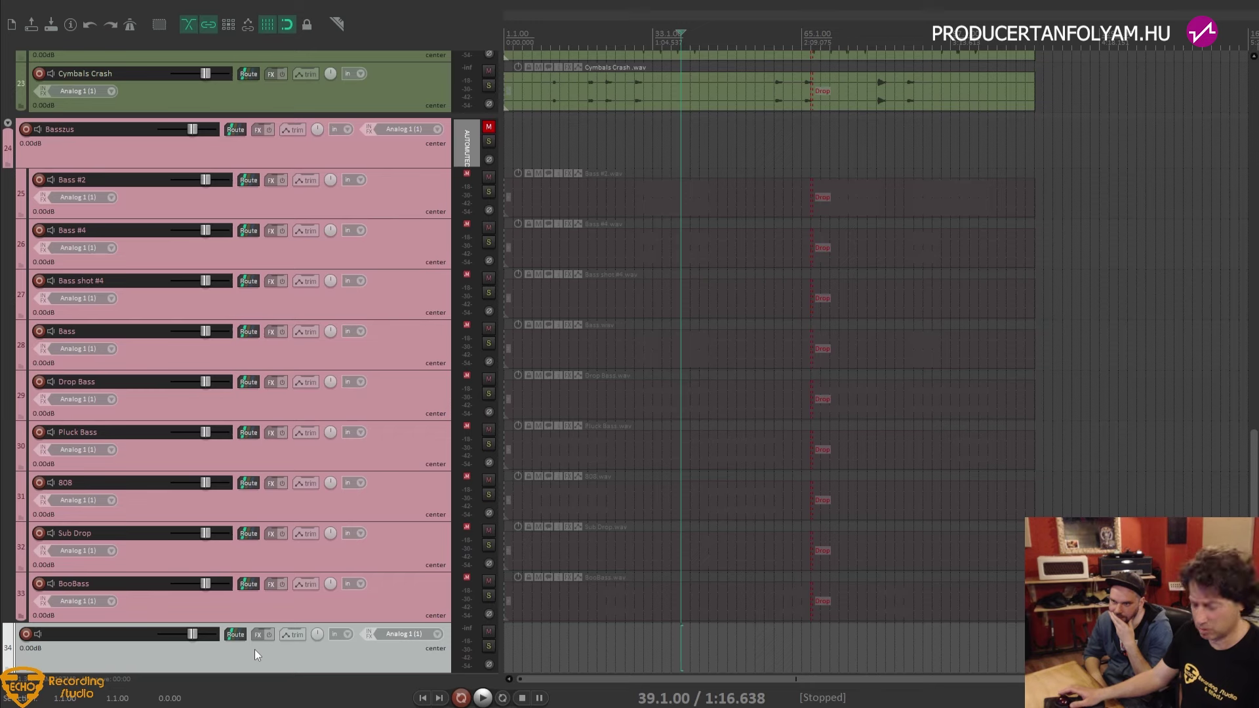
key("ctrl+t")
key("ctrl+t")
key("ctrl+t")
key("ctrl+t")
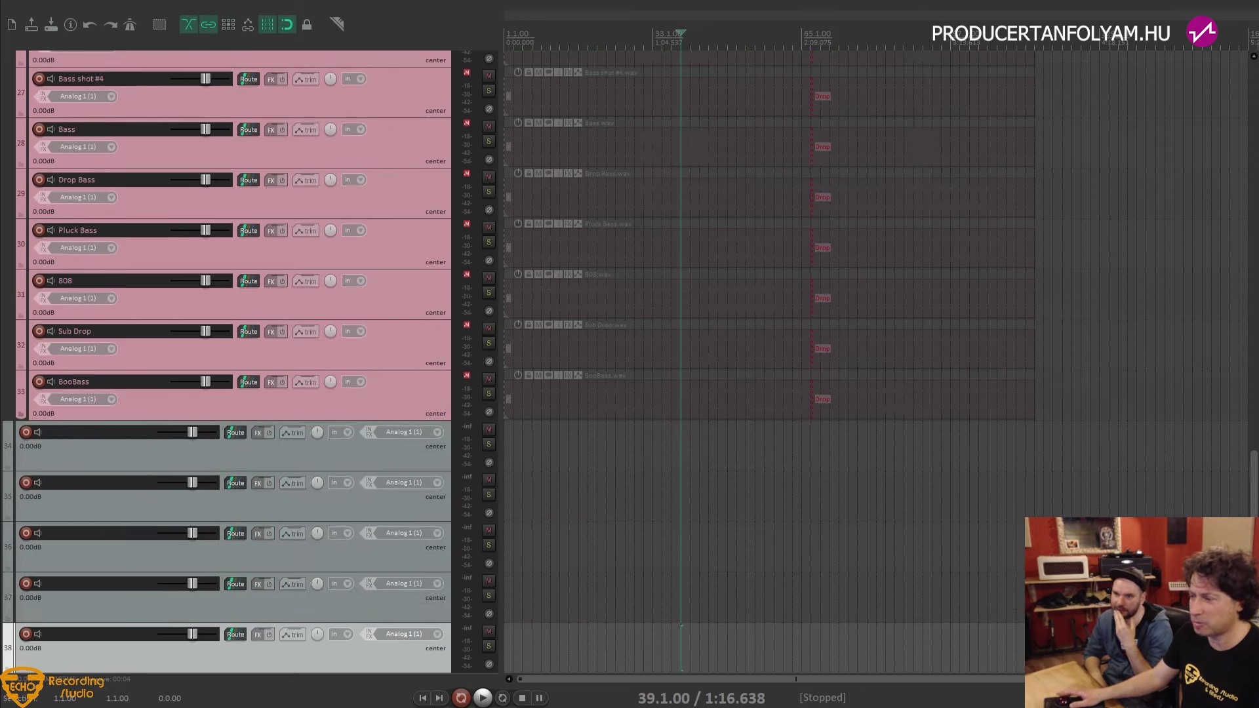
Review the whole _kapott file list in Unreal Commander, including Percs and Shot, to decide which stems belong in the next group
key("alt+Tab")
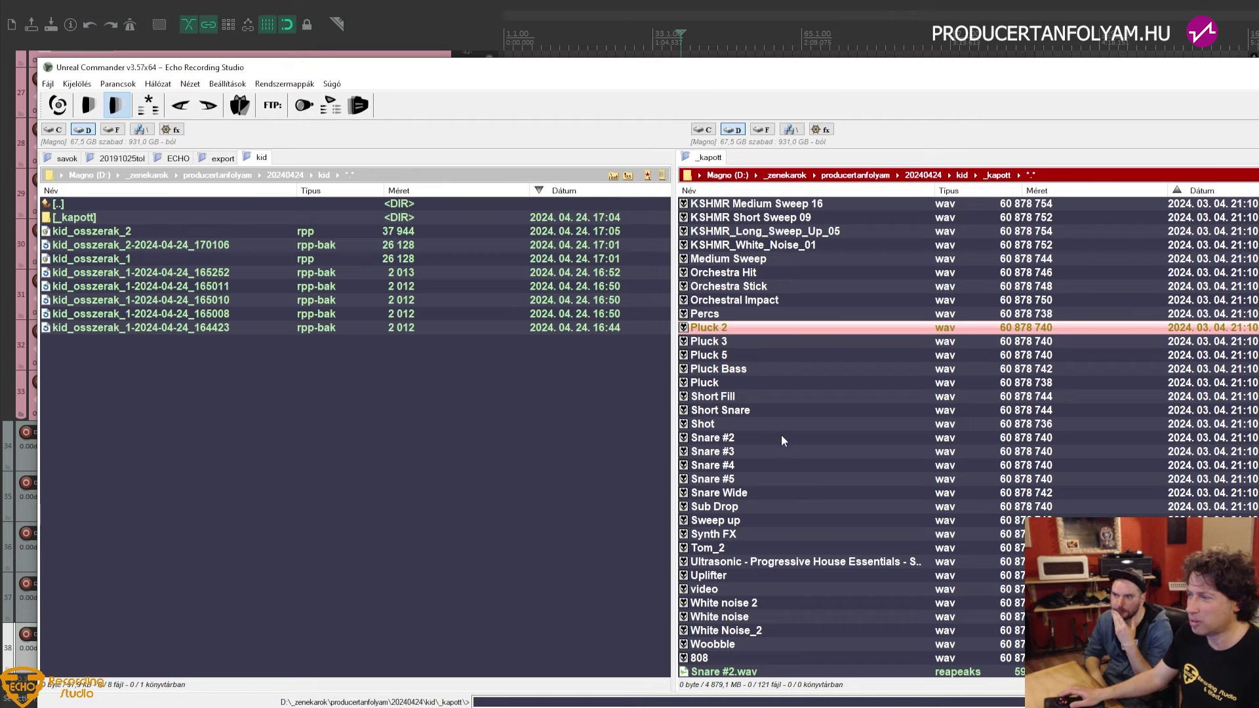
scroll(782, 438, "up", 5)
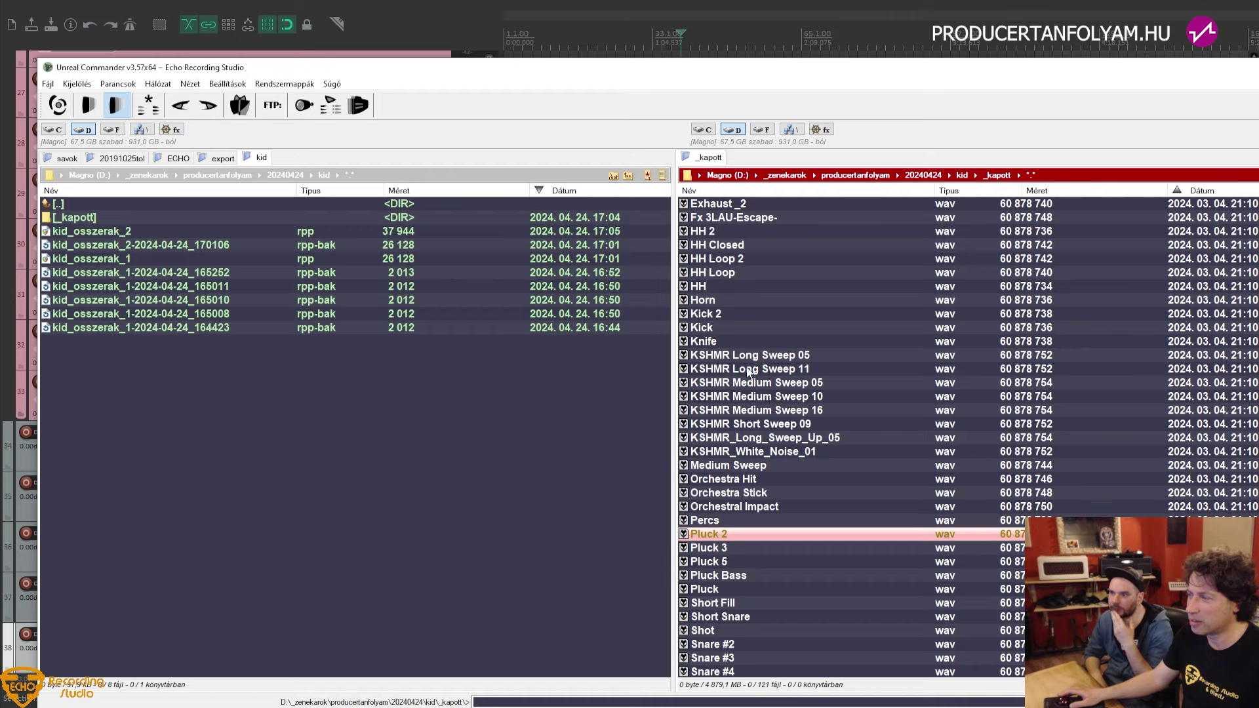
scroll(751, 416, "up", 2)
scroll(749, 411, "up", 1)
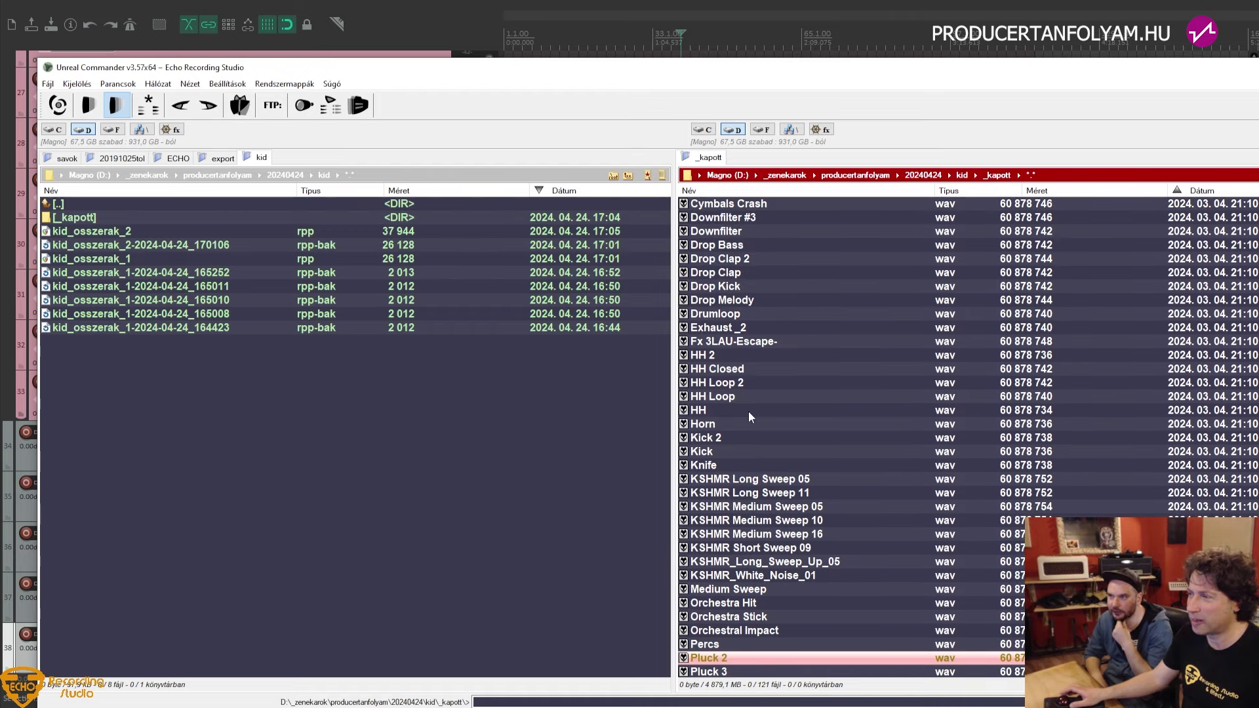
scroll(748, 411, "up", 3)
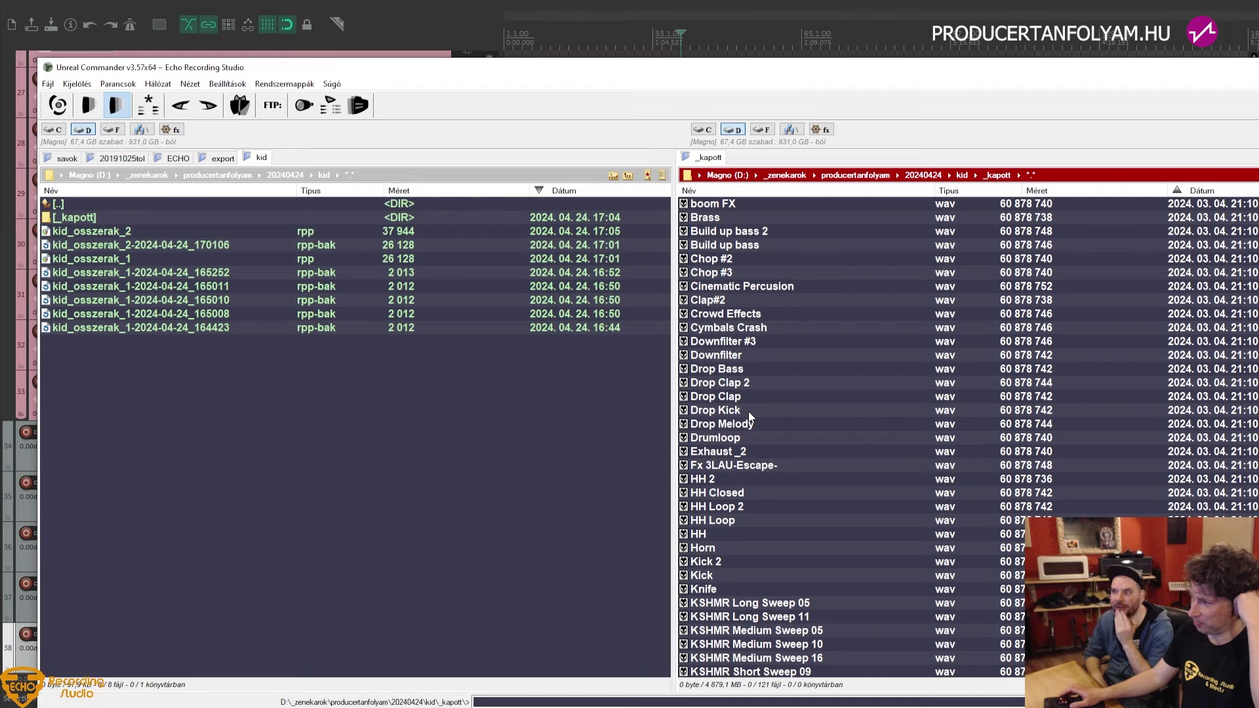
scroll(748, 412, "up", 2)
scroll(751, 417, "down", 13)
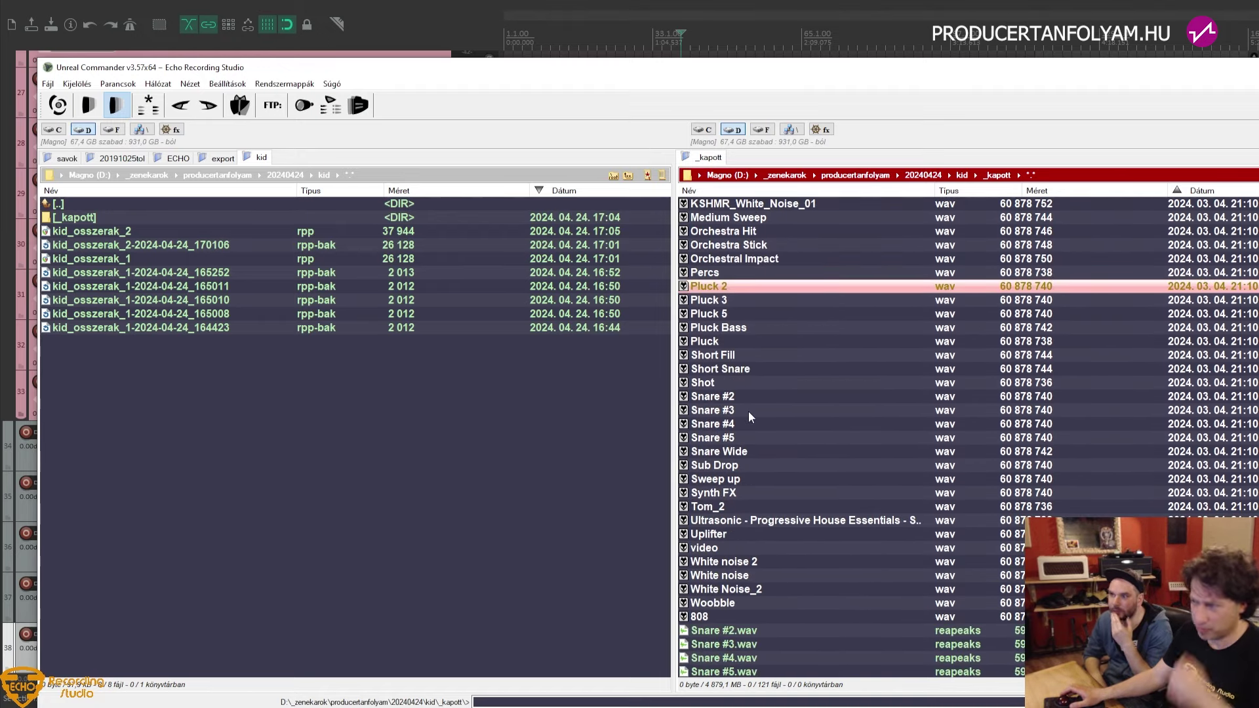
scroll(748, 411, "down", 4)
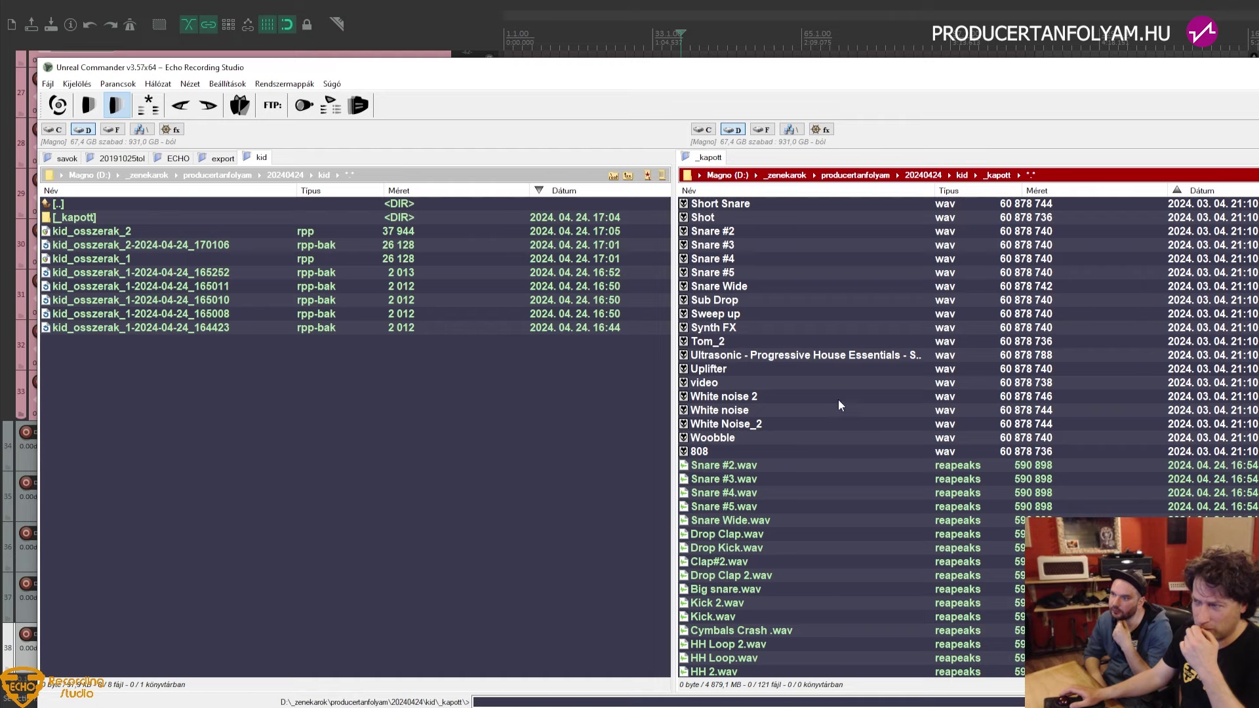
scroll(823, 404, "up", 2)
scroll(824, 410, "up", 3)
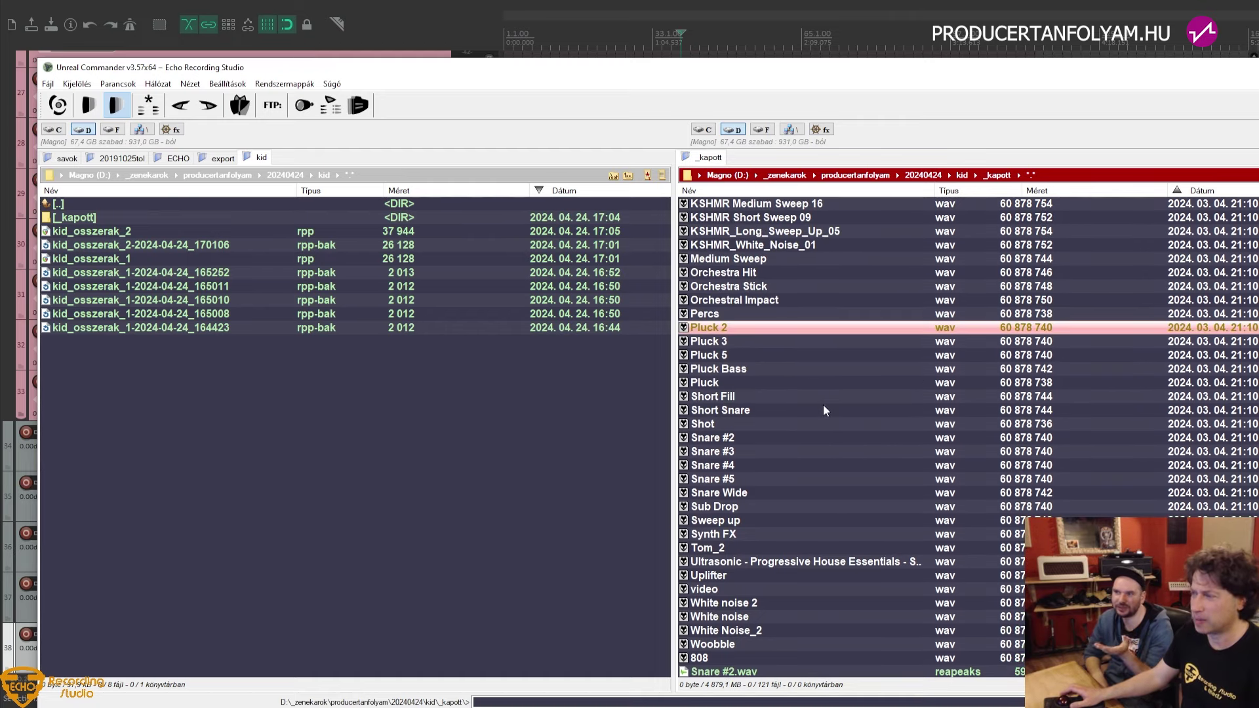
left_click(770, 316)
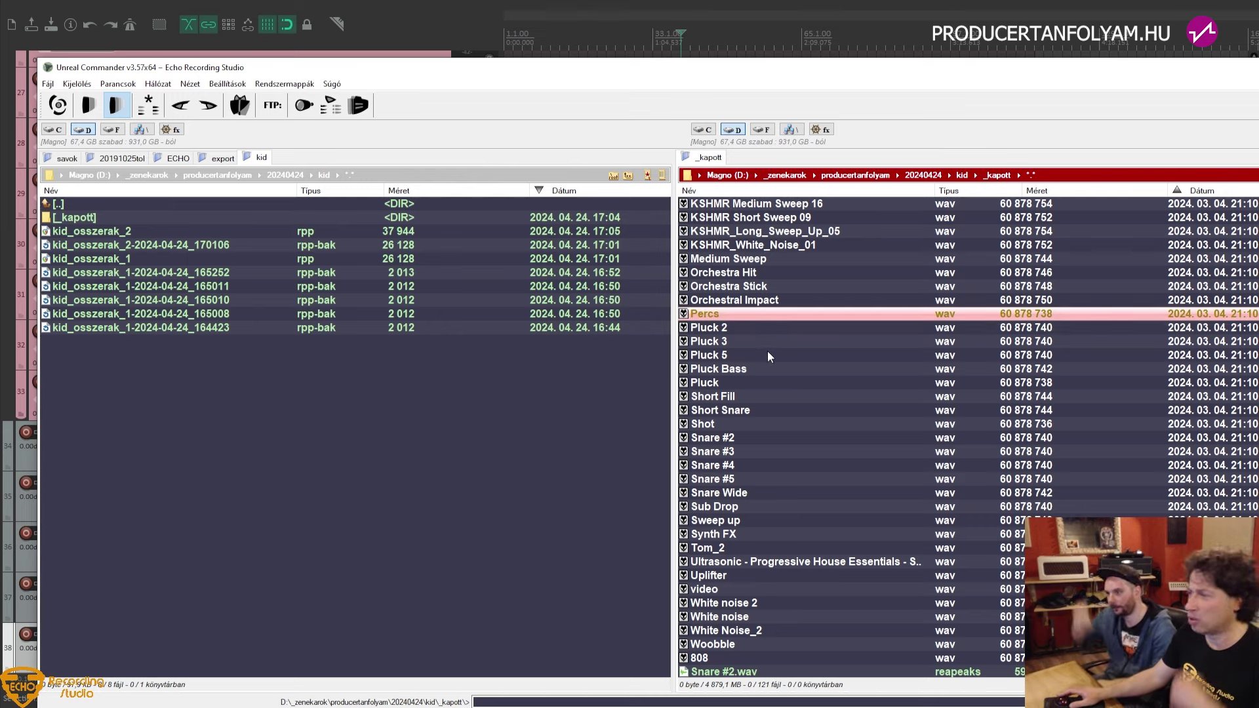
left_click(752, 425)
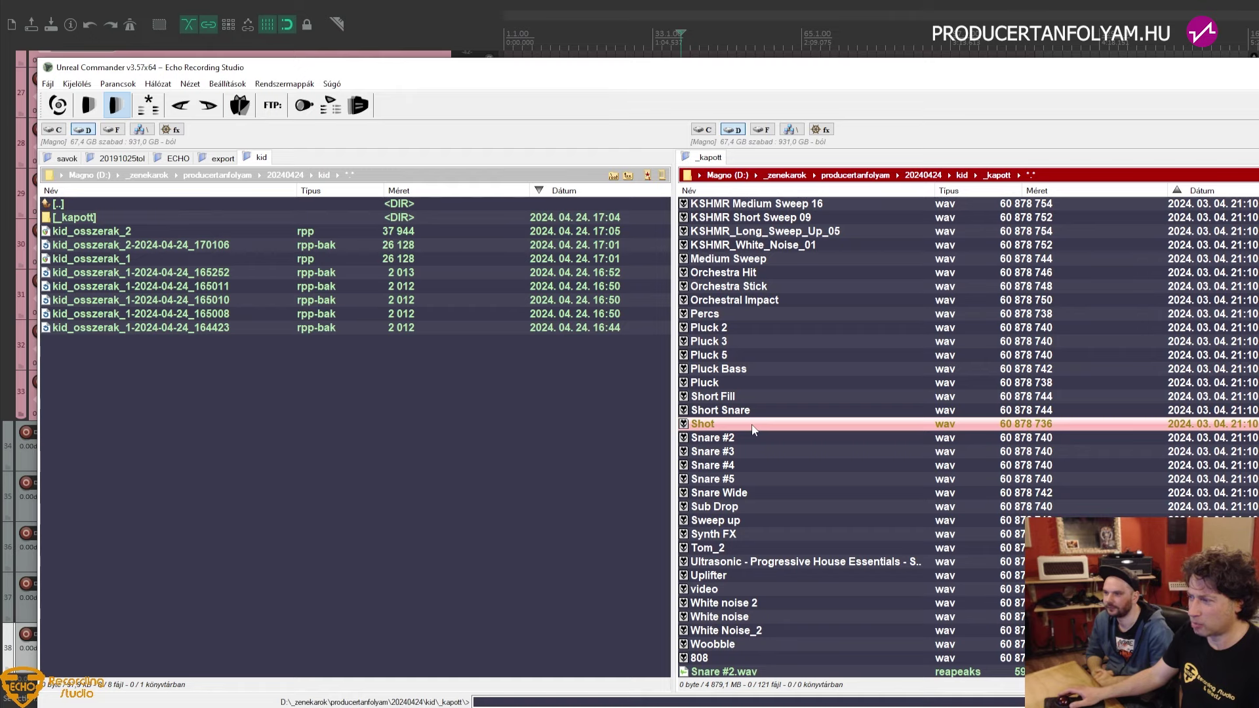
scroll(754, 430, "down", 1)
scroll(754, 430, "down", 2)
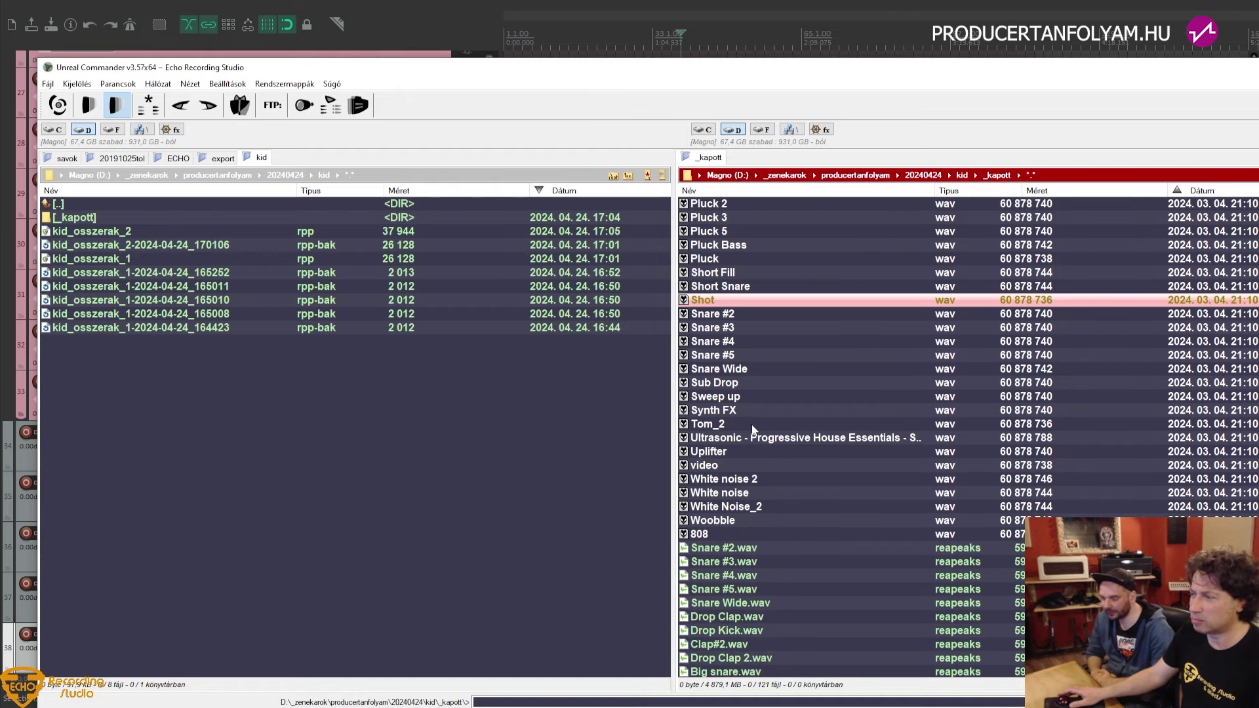
scroll(753, 429, "up", 6)
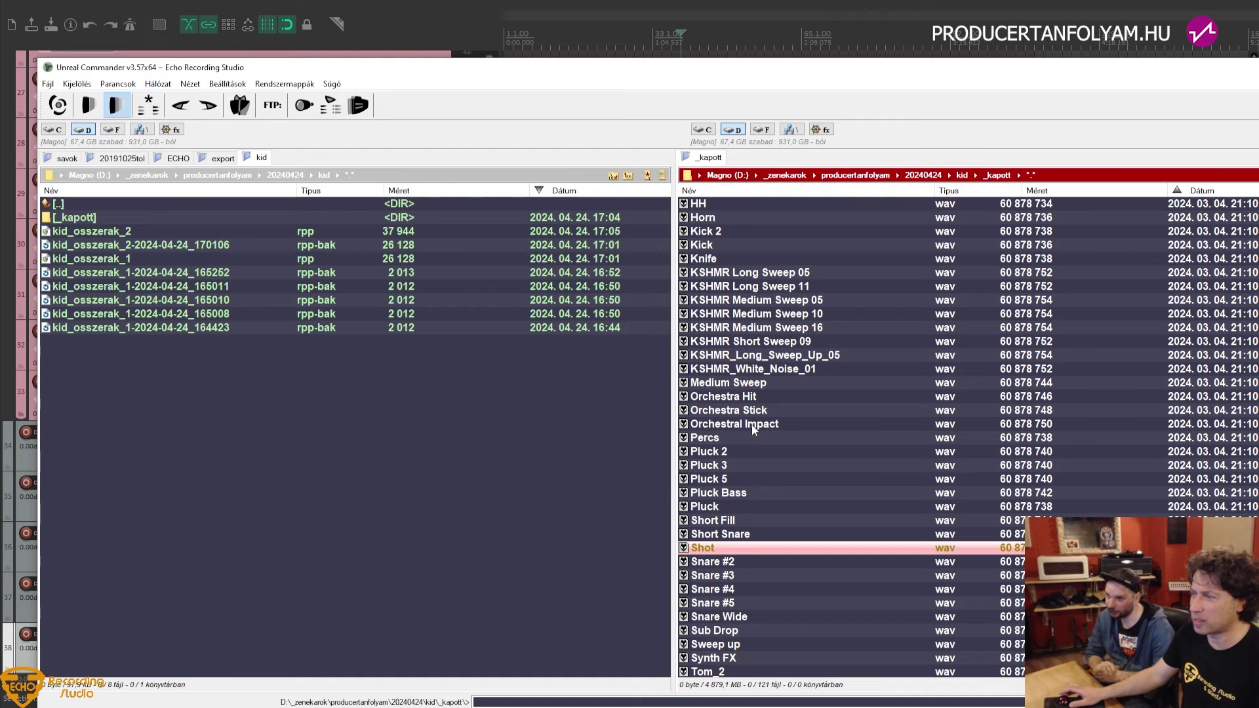
scroll(751, 424, "up", 4)
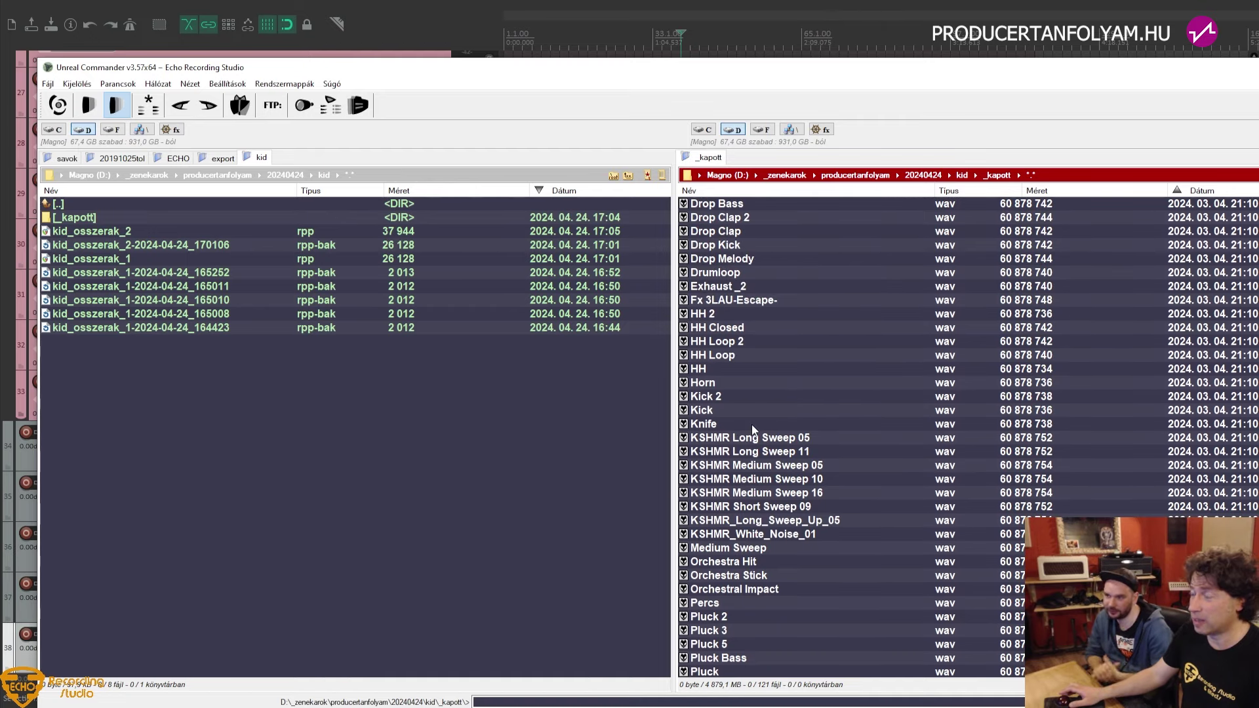
scroll(764, 371, "up", 4)
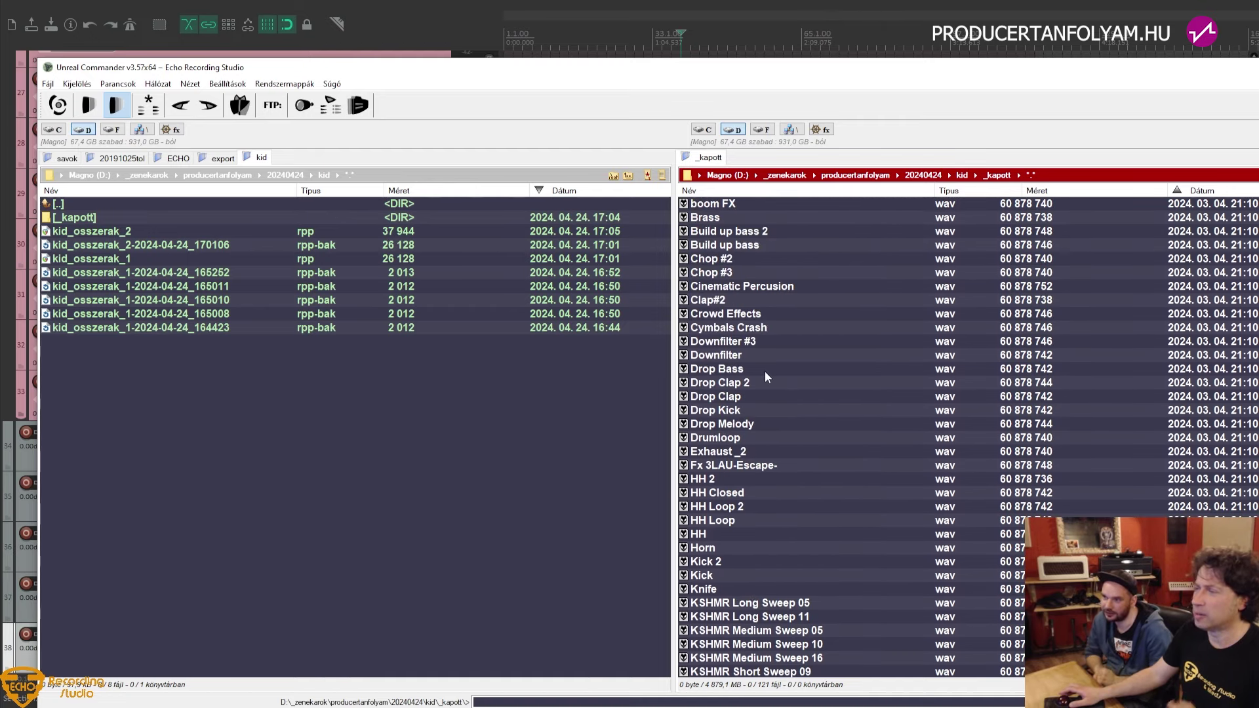
scroll(765, 371, "down", 9)
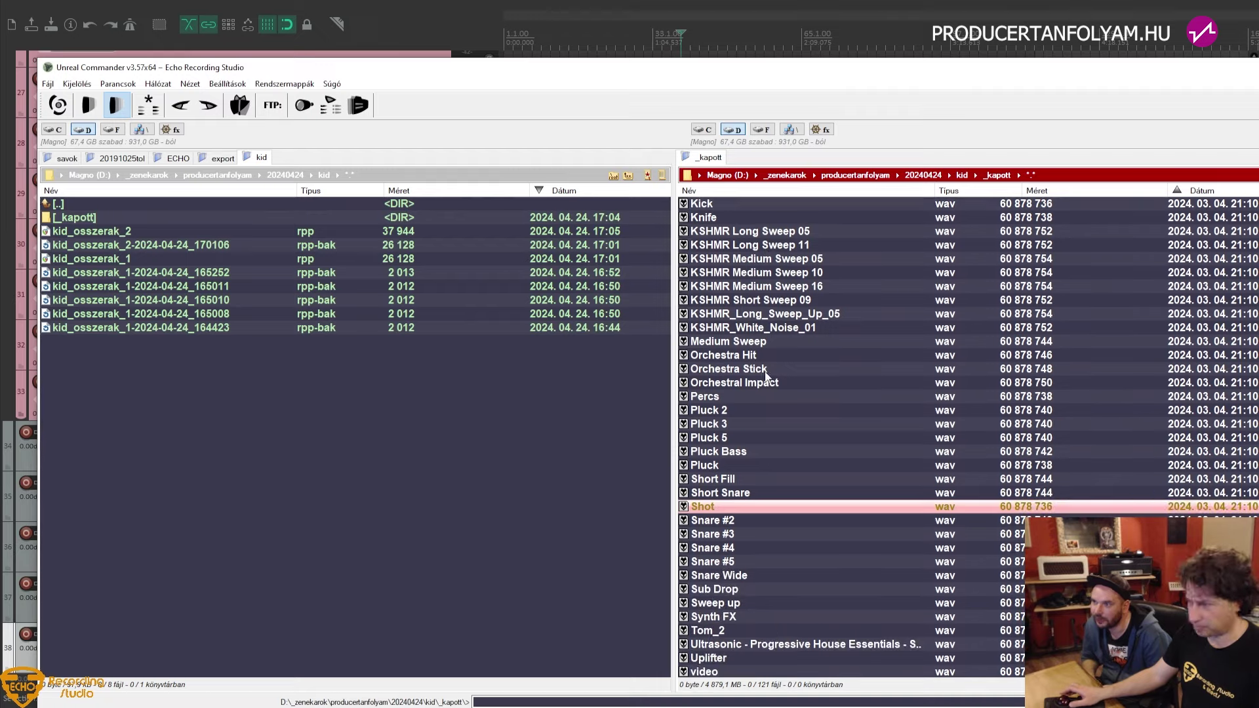
left_click(518, 707)
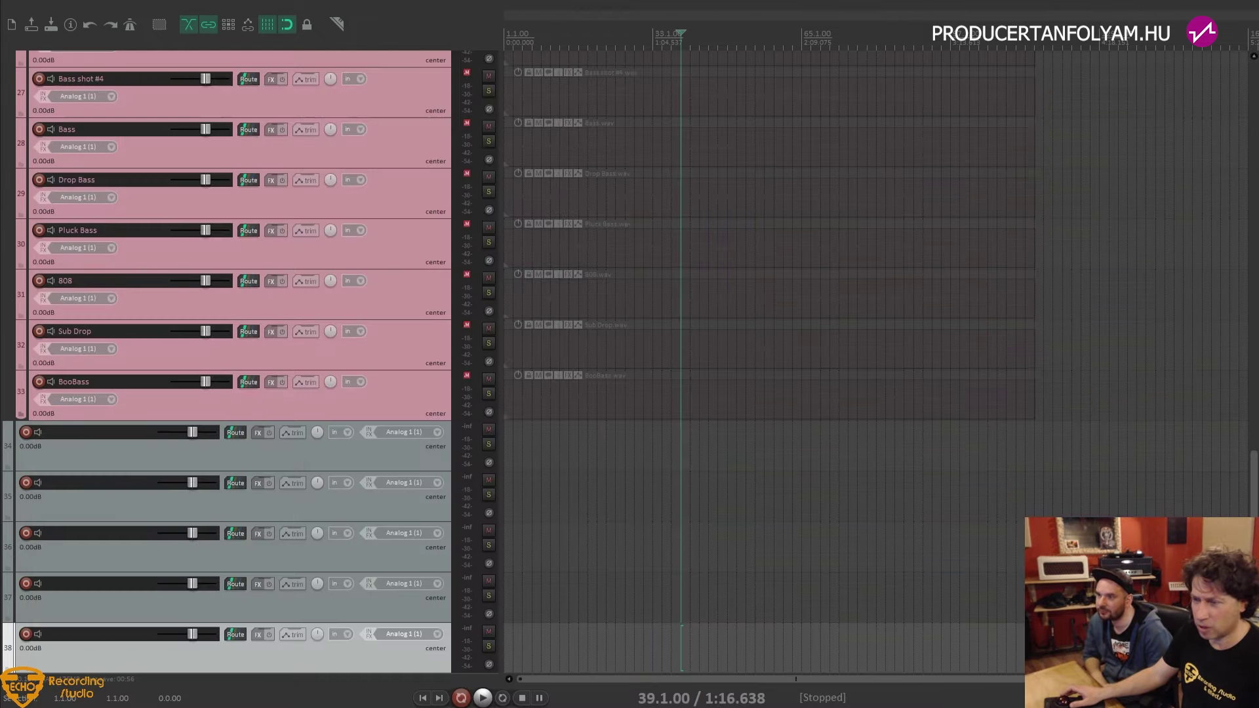
Mark Pluck 2, Pluck 3, Pluck 5 and Pluck in Unreal Commander's _kapott folder, leaving out Pluck Bass
key("alt+Tab")
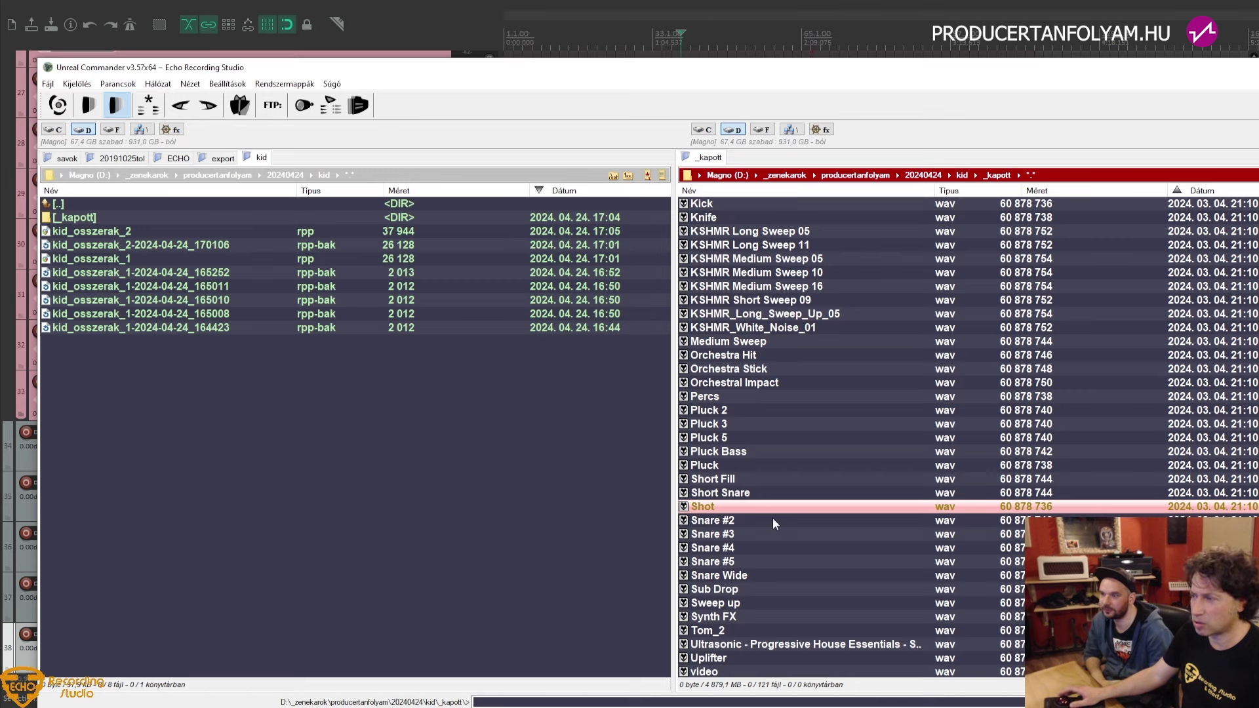
left_click(728, 410)
key("Insert")
key("Insert")
key("Insert")
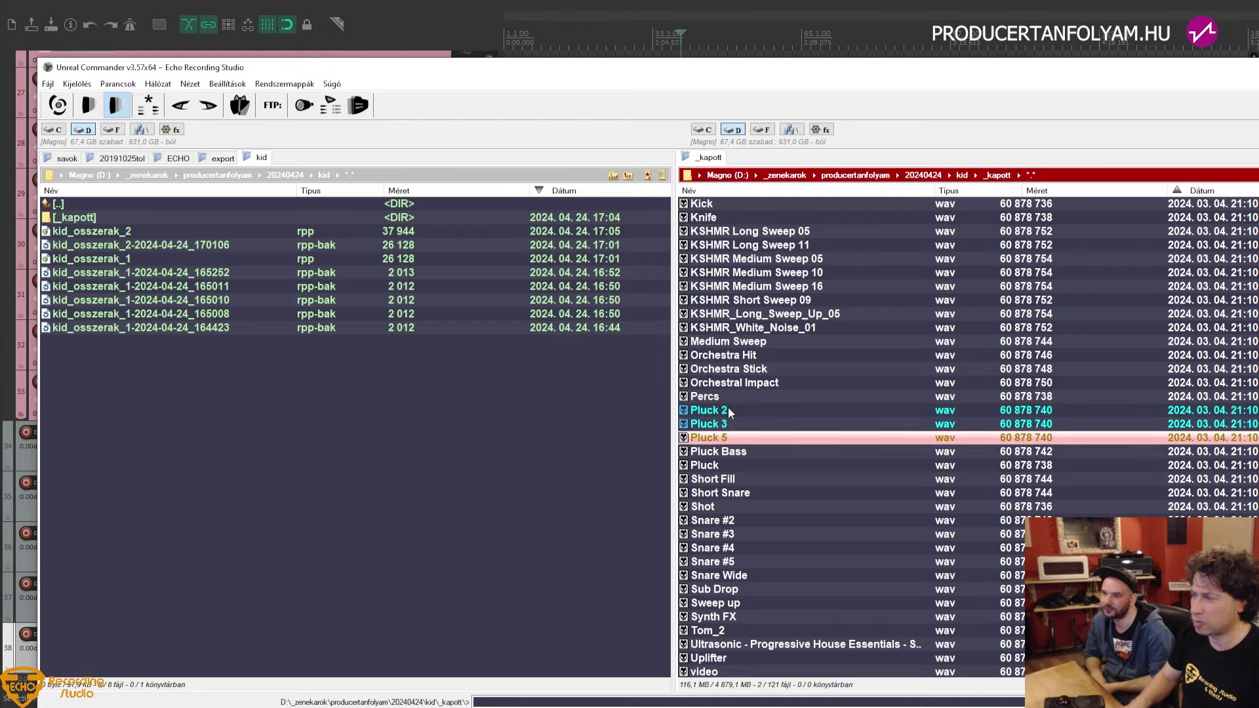
key("Down")
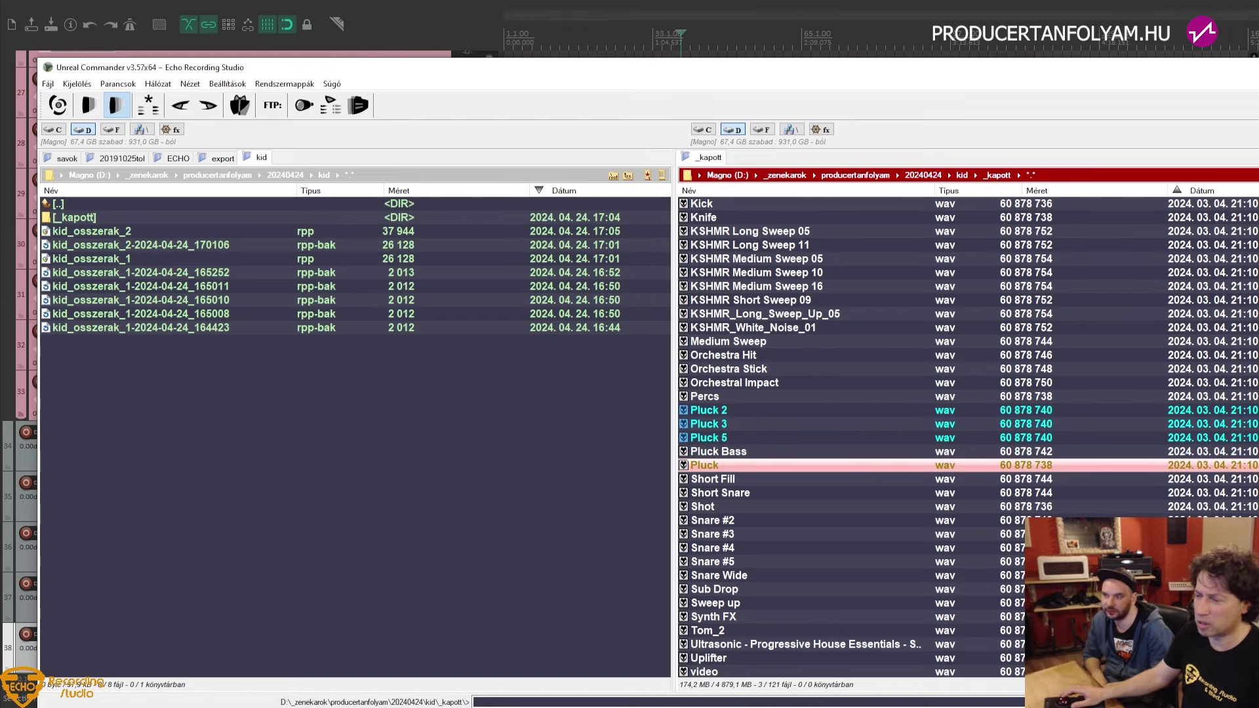
key("alt+Tab")
left_click_drag(317, 521, 317, 522)
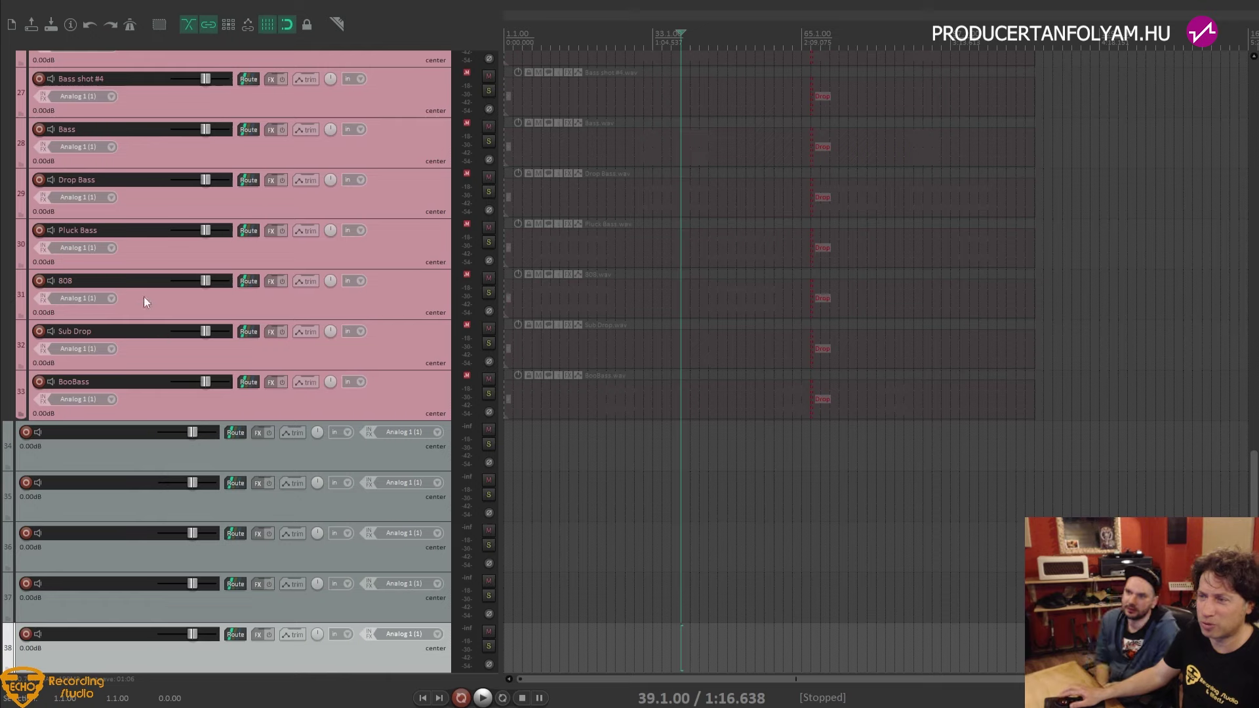
key("alt+Tab")
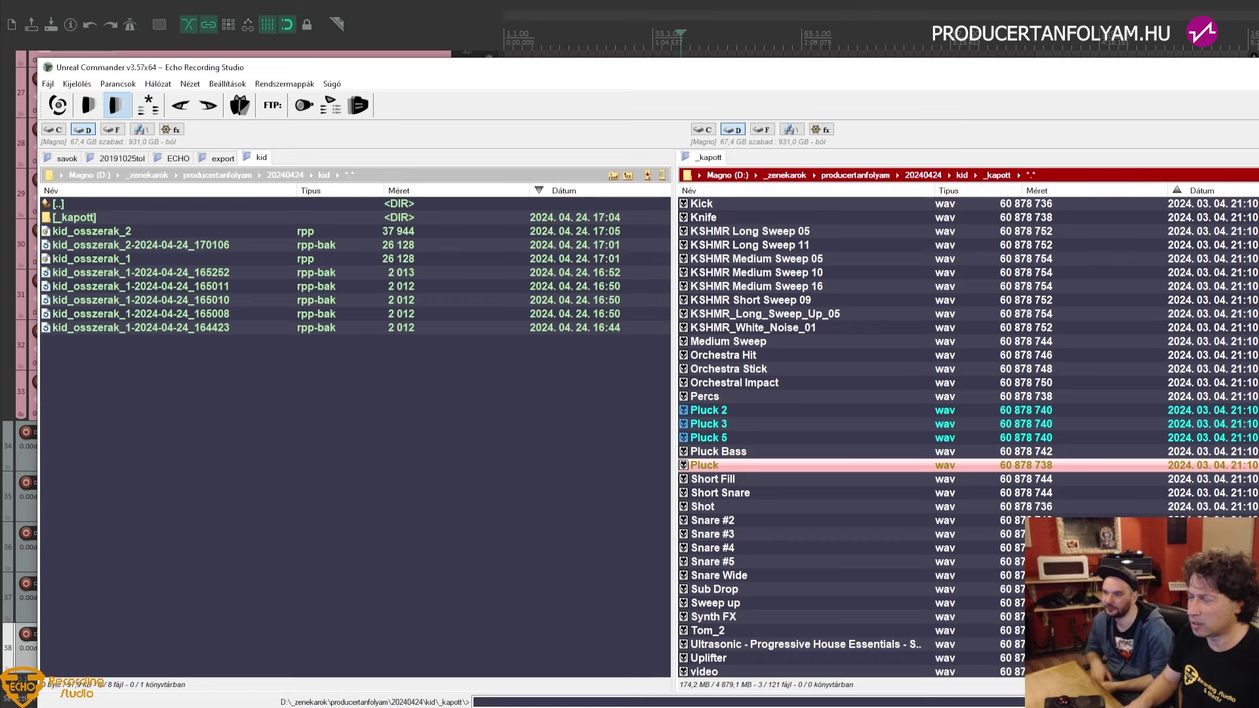
key("Insert")
Bring the four marked pluck stems from Unreal Commander into REAPER, placing them on the lower four empty tracks from Pluck 2 to Pluck
scroll(762, 509, "down", 2)
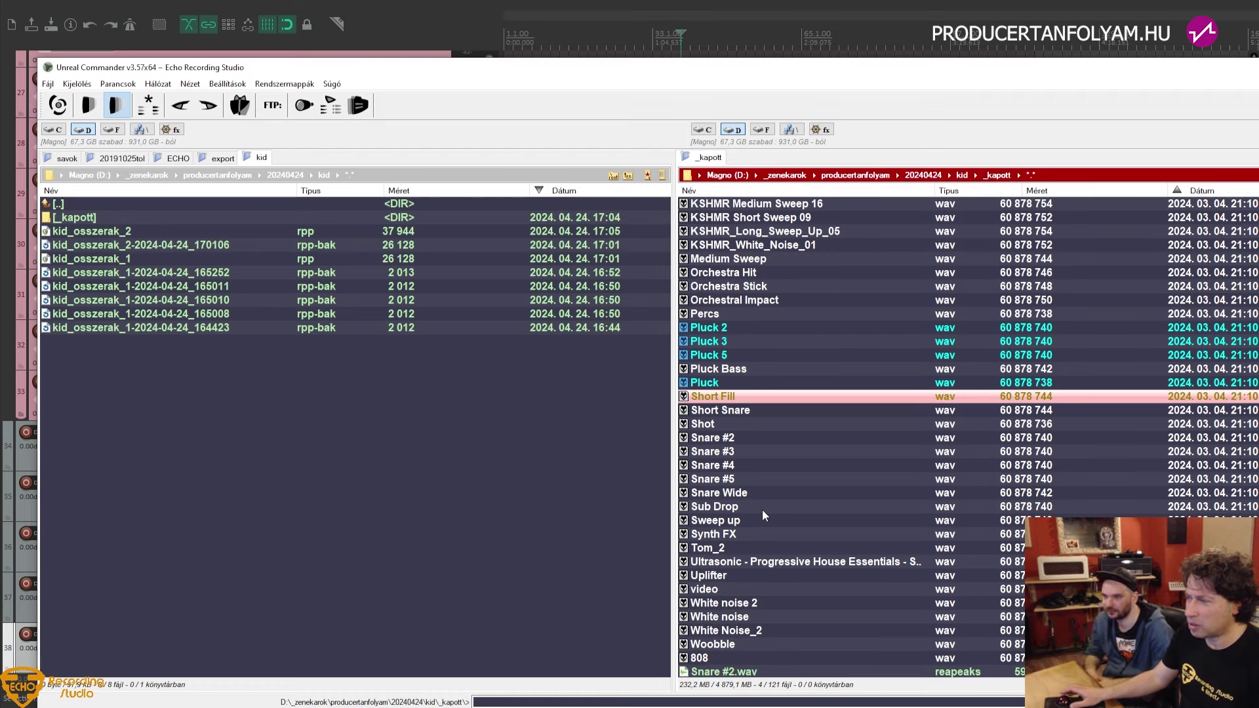
scroll(762, 510, "down", 3)
scroll(762, 510, "up", 5)
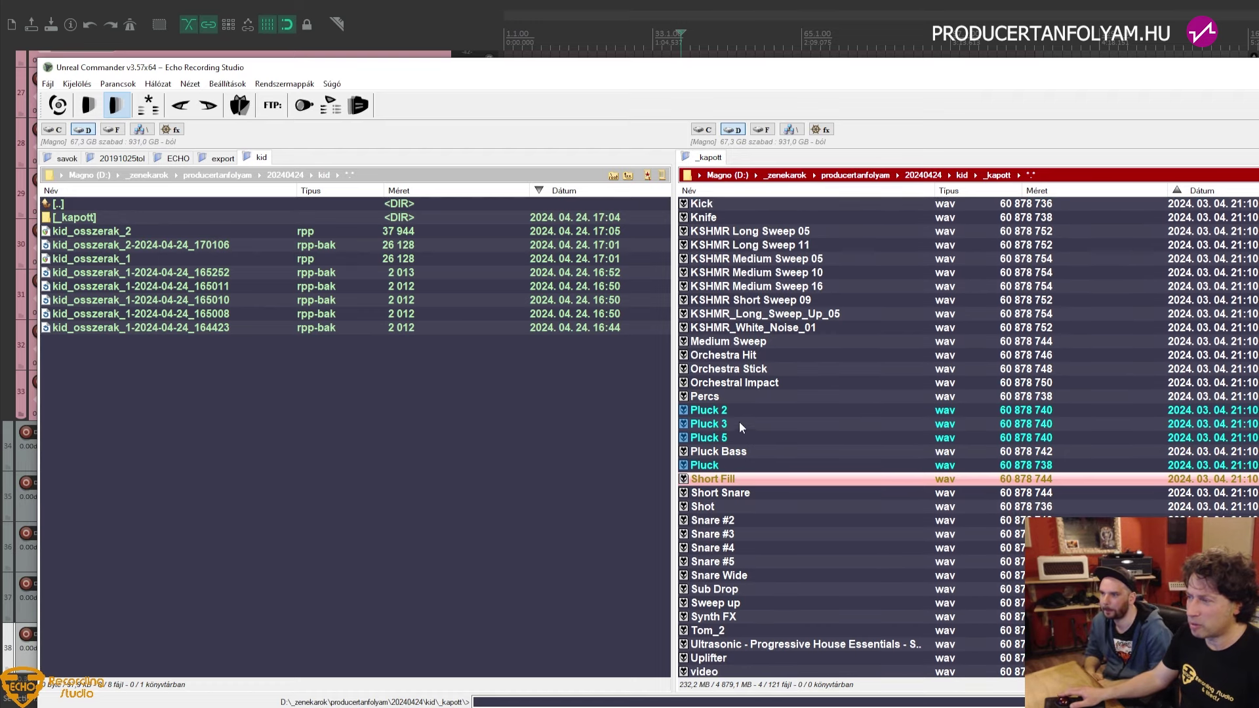
left_click(726, 411)
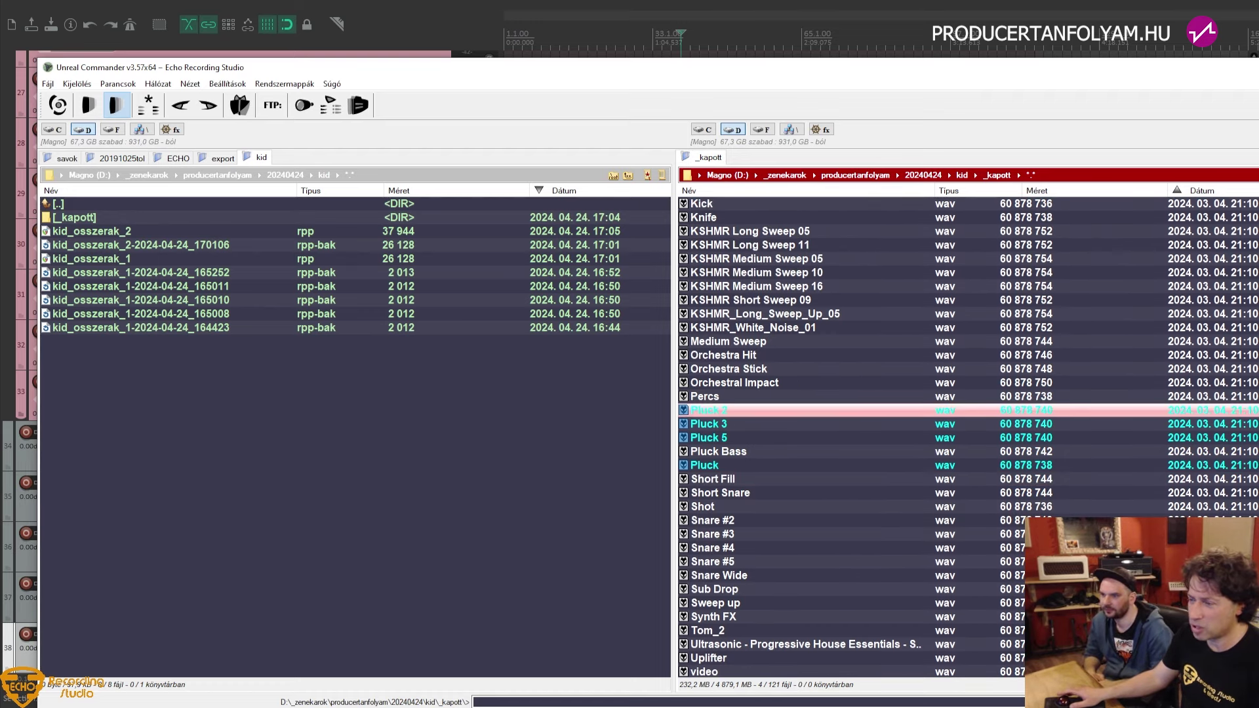
key("alt+Tab")
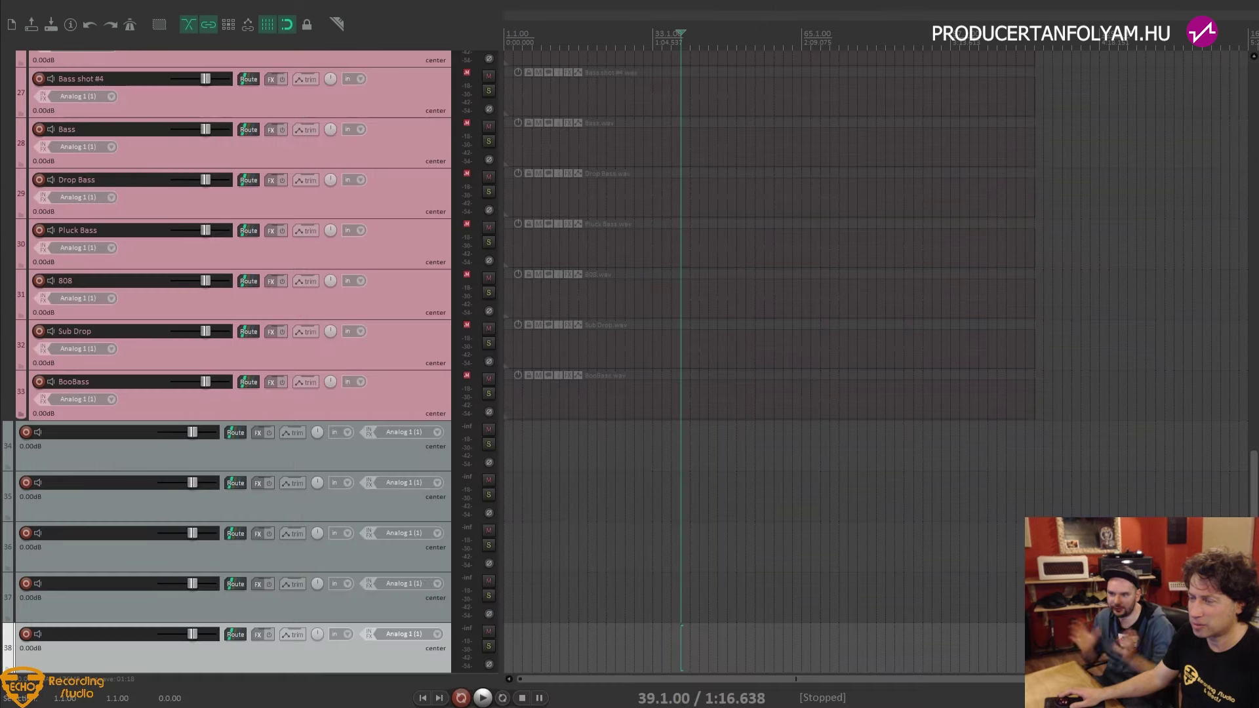
left_click_drag(726, 411, 370, 493)
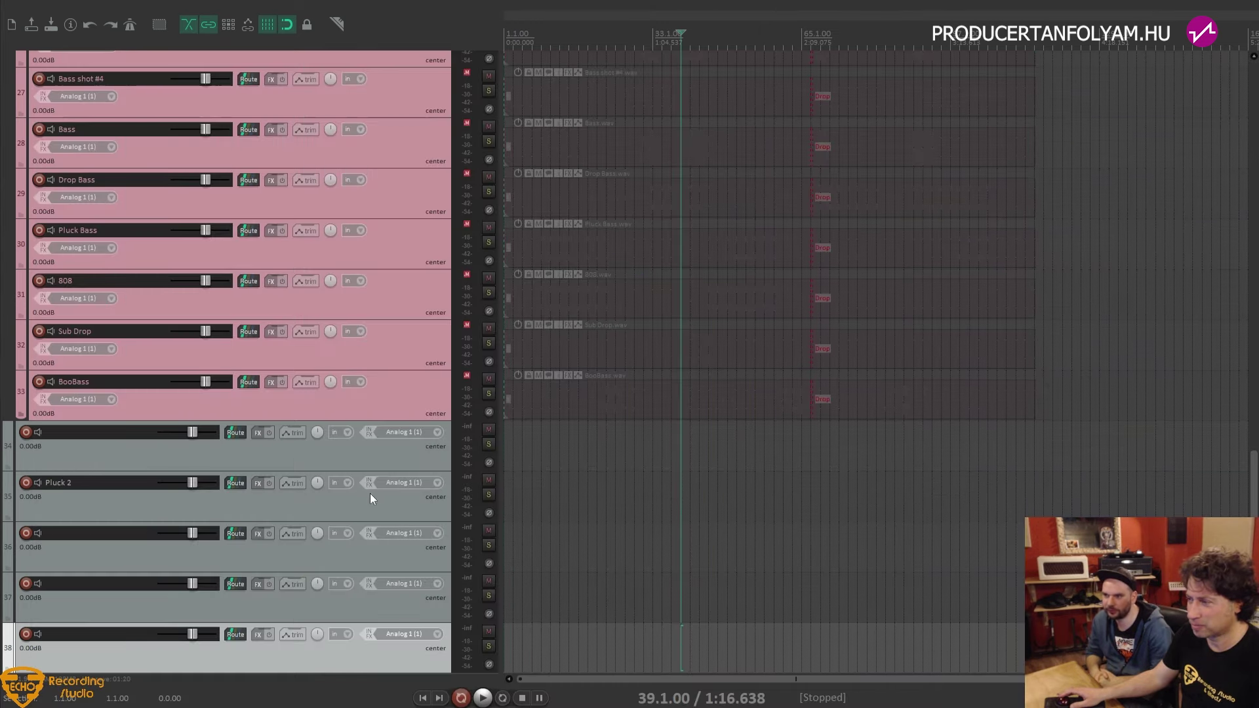
left_click(1162, 472)
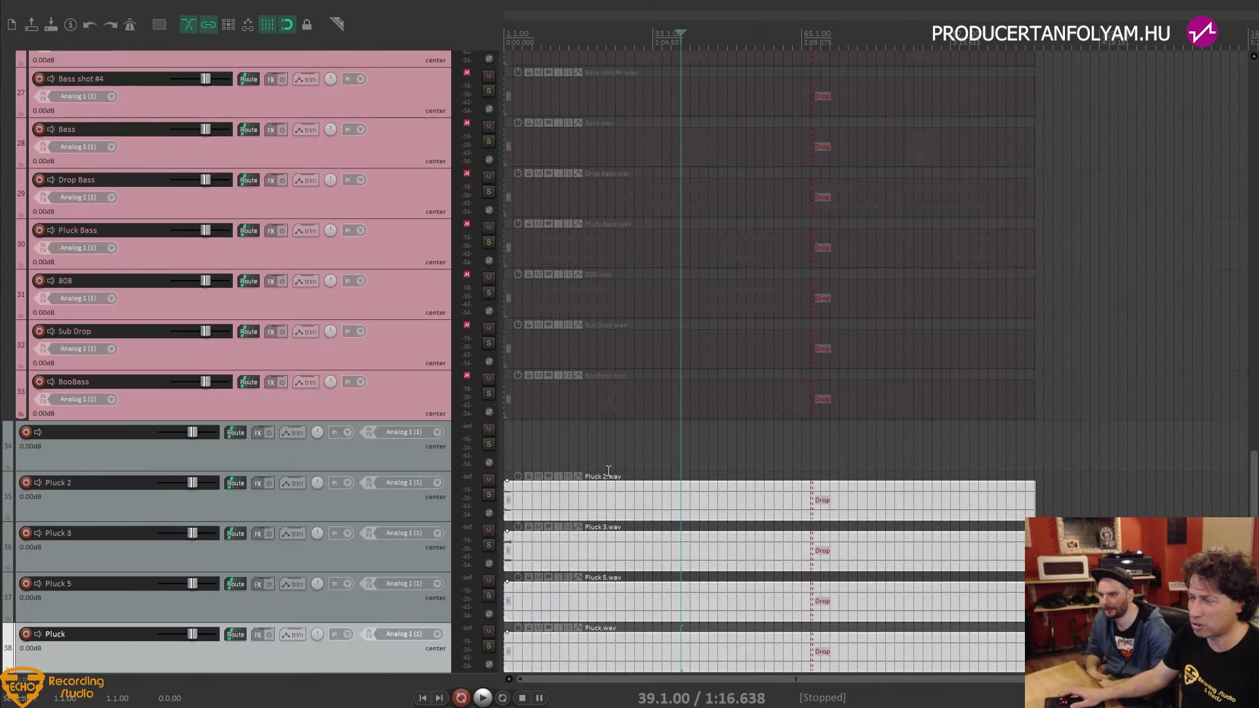
Name the empty track above Pluck 2 "Pluck" and nest the four pluck tracks inside it as a folder
scroll(616, 481, "down", 1)
double_click(74, 450)
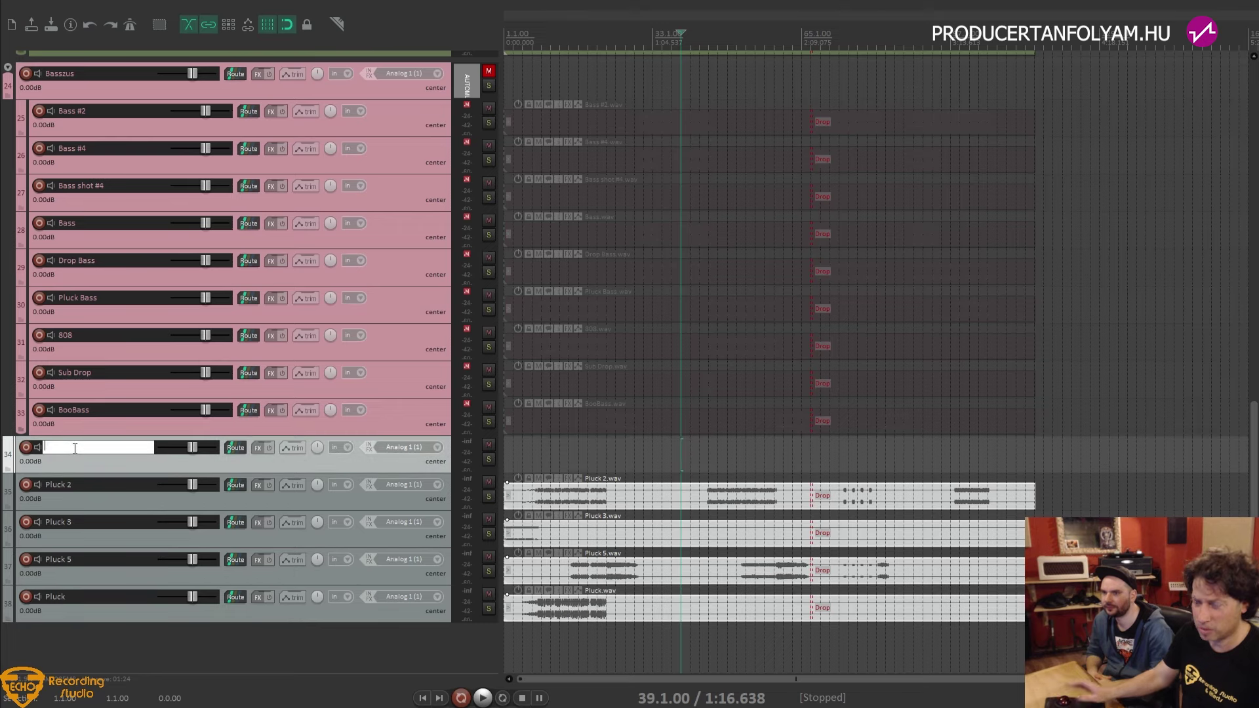
type("Pluck")
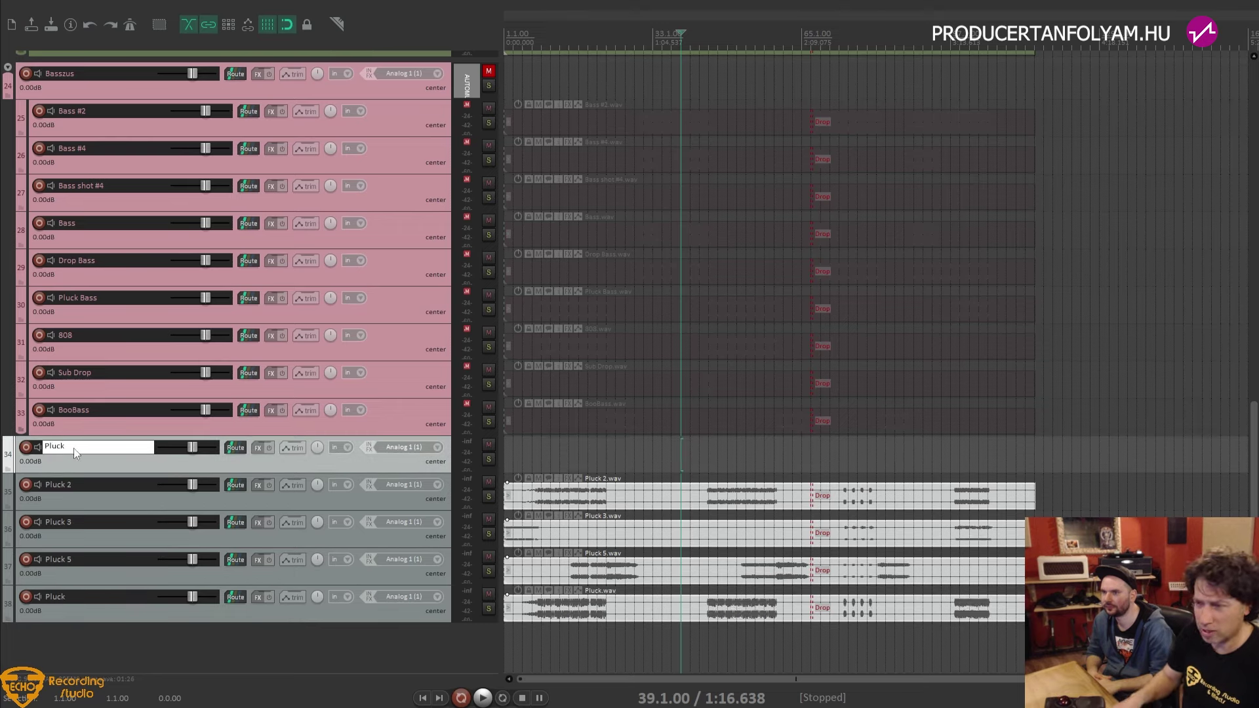
left_click(73, 499)
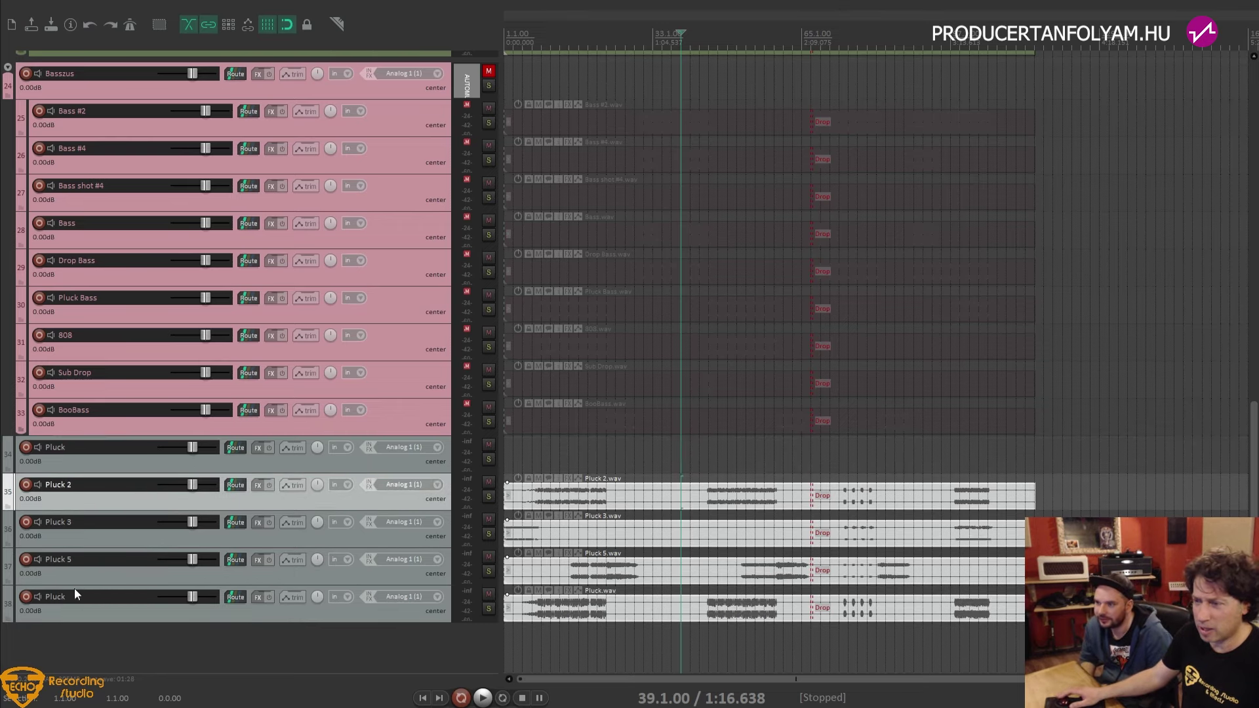
left_click(74, 616, "shift")
left_click_drag(42, 501, 7, 470)
Colour the Pluck folder track and its four child tracks coral orange
left_click(89, 459)
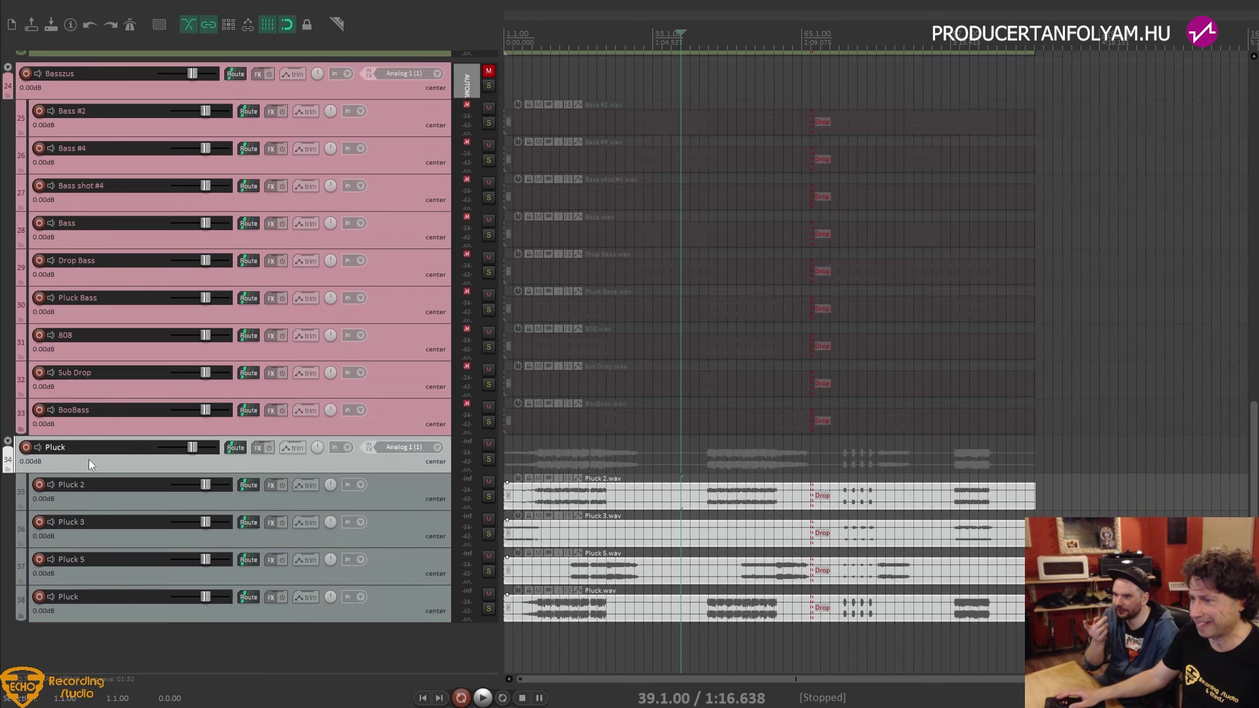
left_click(135, 615, "shift")
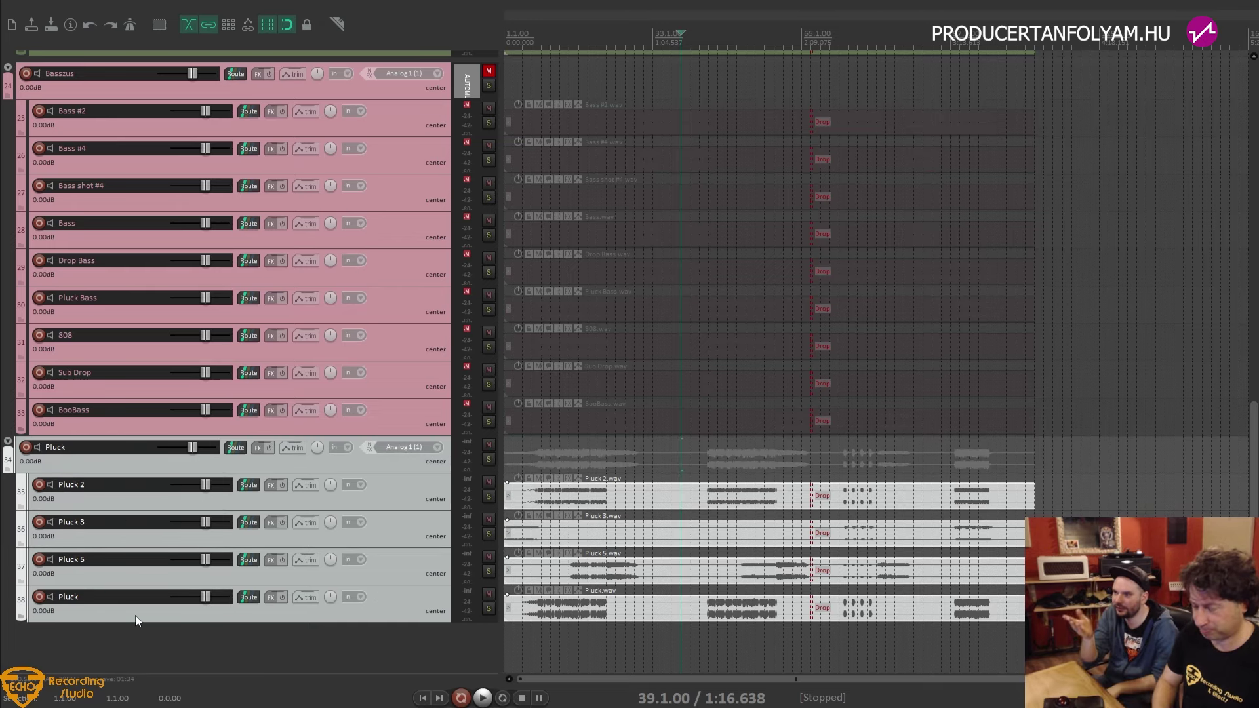
key("c")
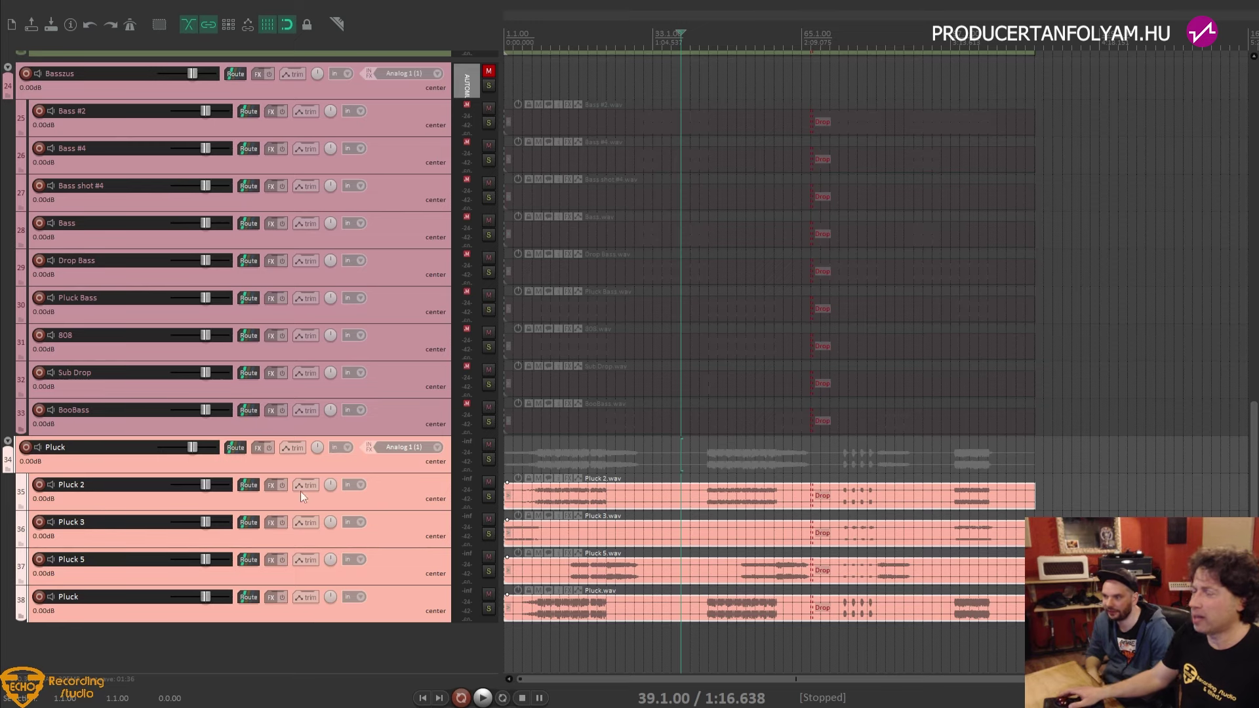
Insert a visual spacer above the Pluck folder to separate it from the Basszus group
scroll(302, 474, "up", 3)
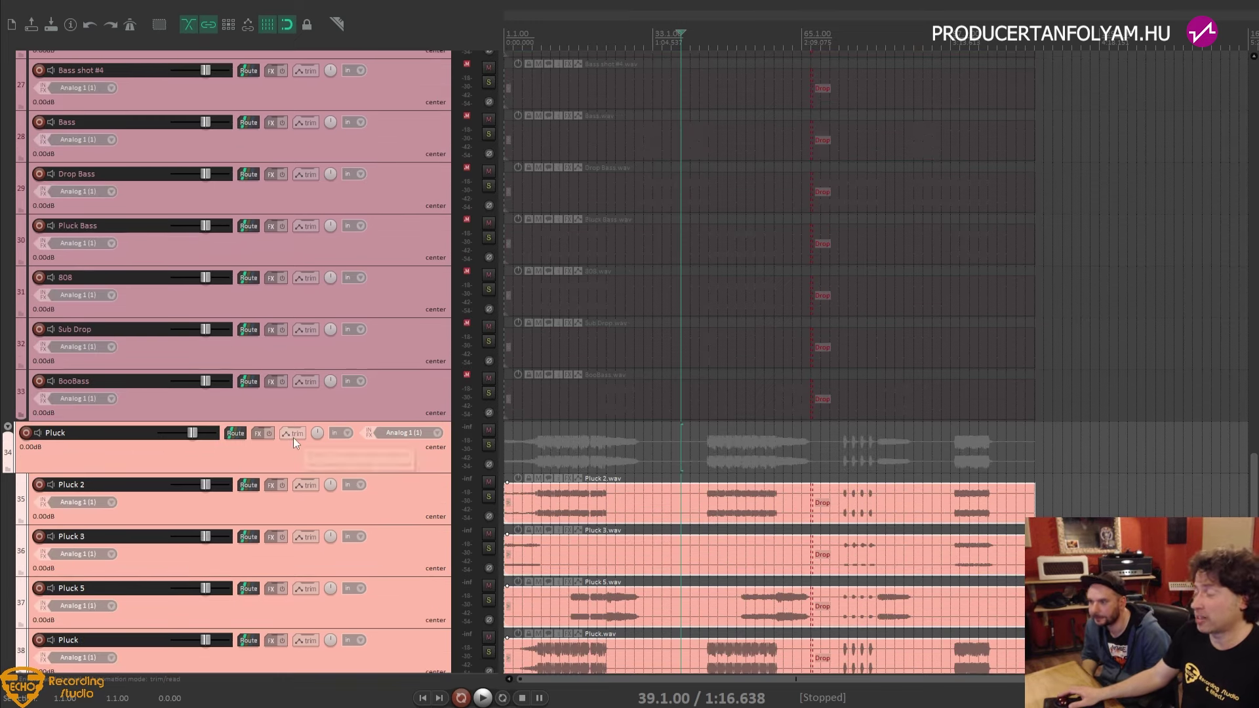
scroll(294, 438, "down", 2)
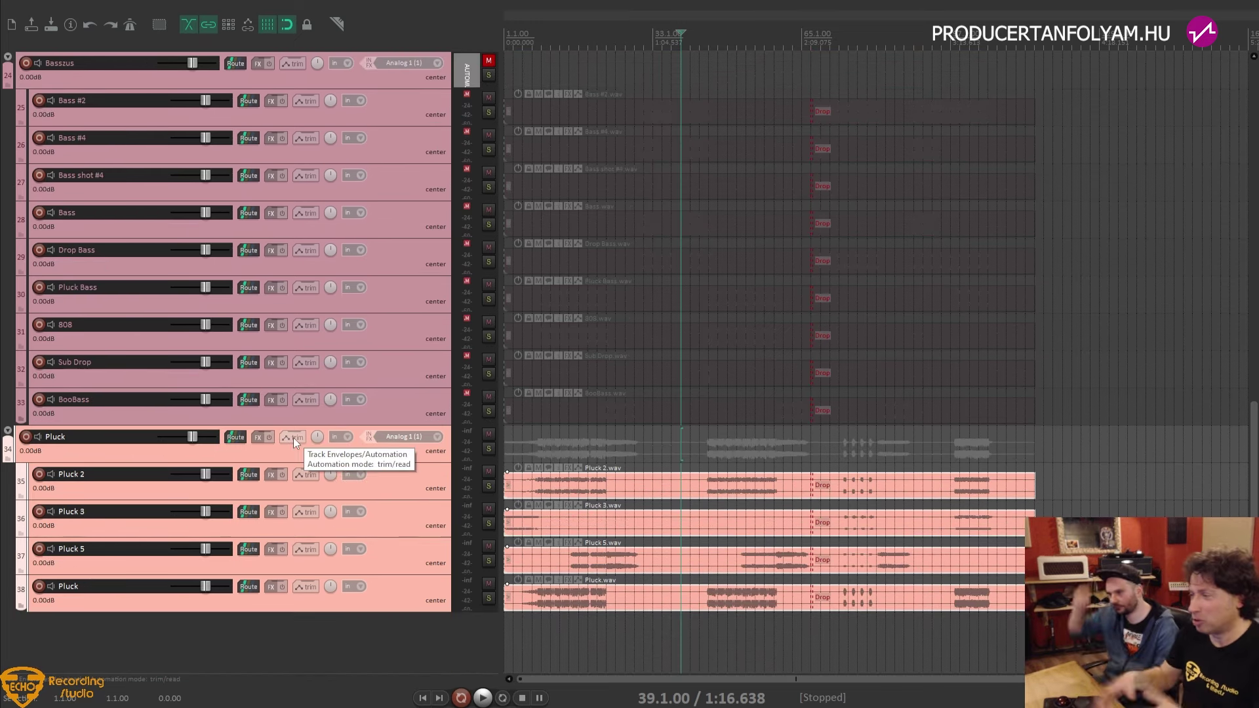
scroll(296, 434, "down", 2)
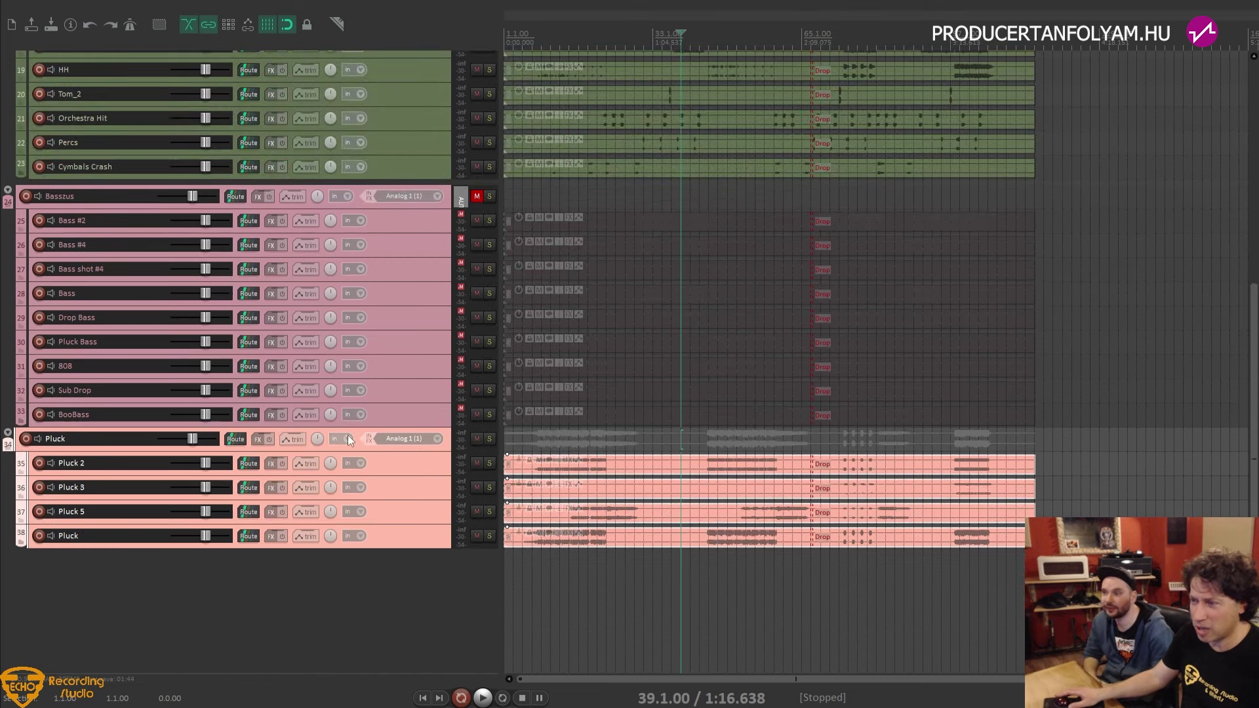
right_click(115, 446)
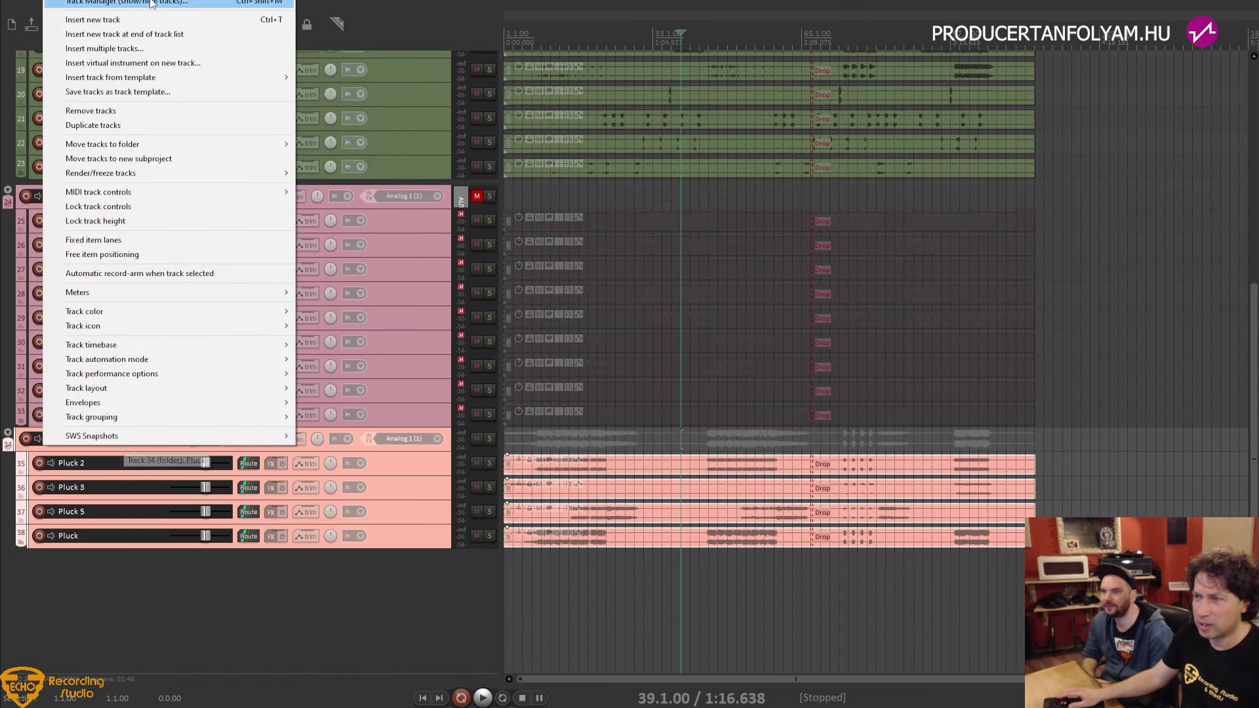
mouse_move(152, 0)
left_click(357, 0)
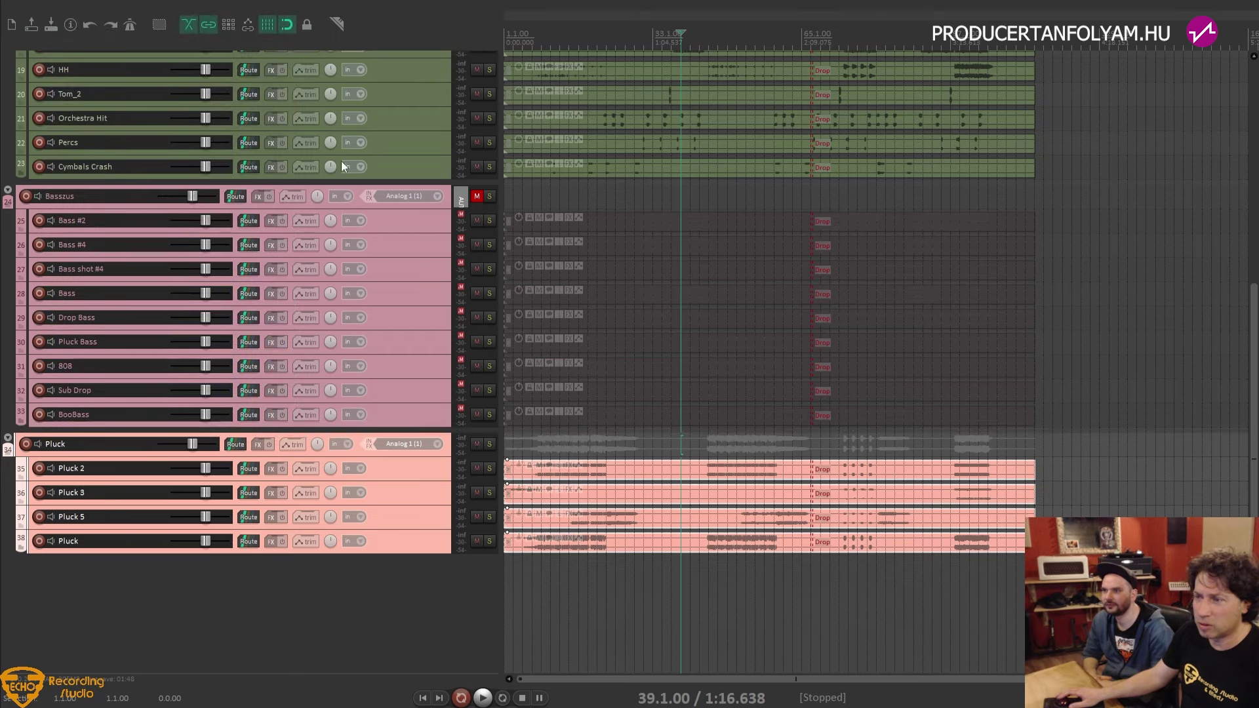
Add six empty tracks below the last pluck track, outside the Pluck folder
scroll(298, 285, "up", 3)
scroll(298, 285, "down", 1)
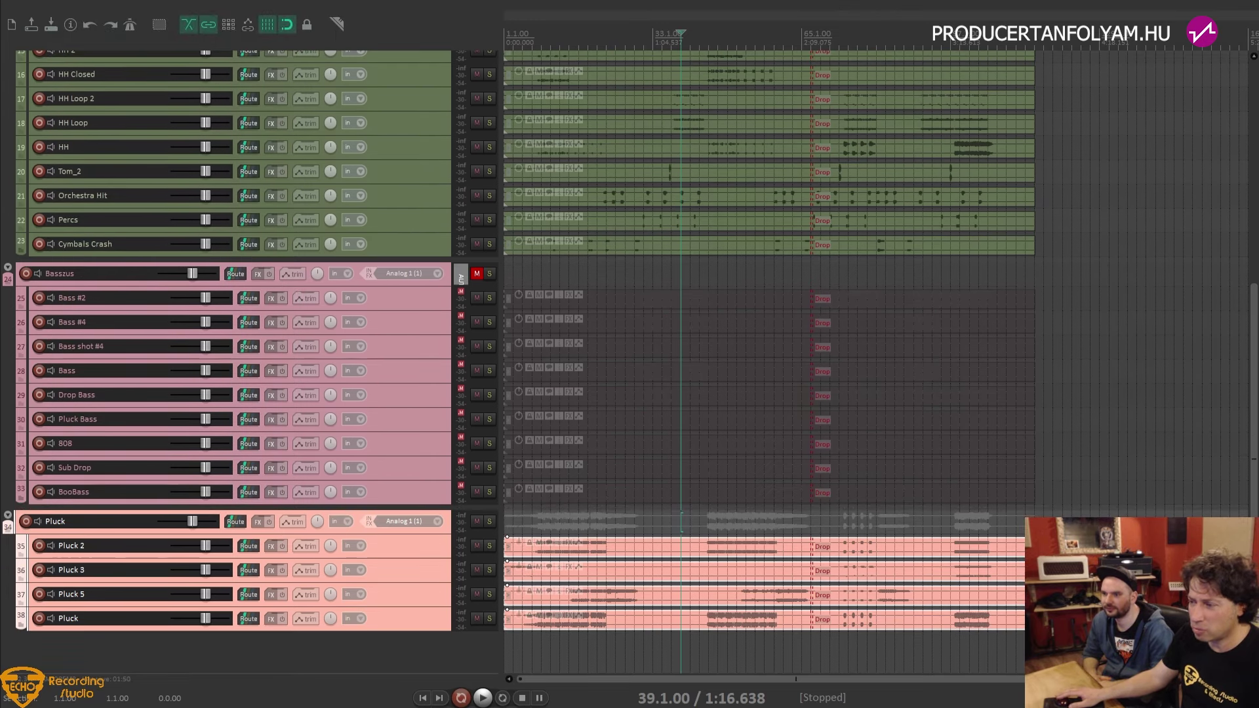
double_click(366, 647)
key("ctrl+t")
key("ctrl+t")
key("ctrl+t")
key("ctrl+t")
key("ctrl+t")
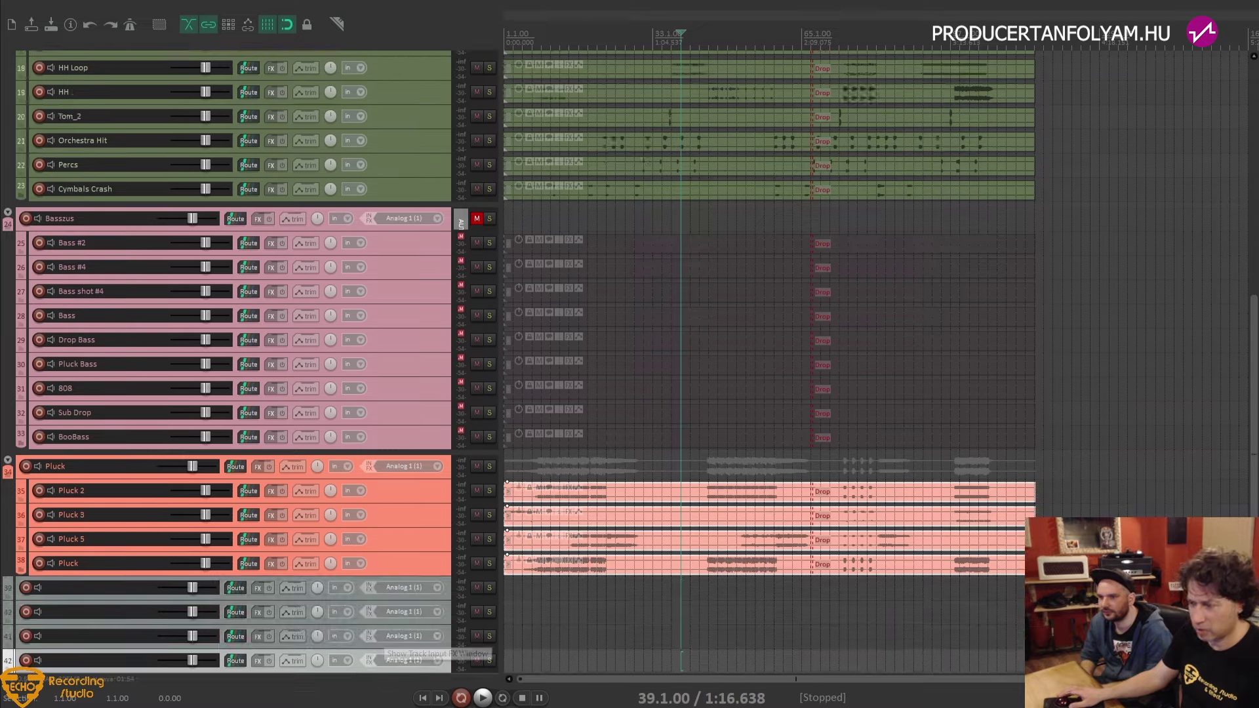
Switch to Unreal Commander and clear the marks from all Pluck files in the _kapott folder, including Pluck Bass
key("alt+Tab")
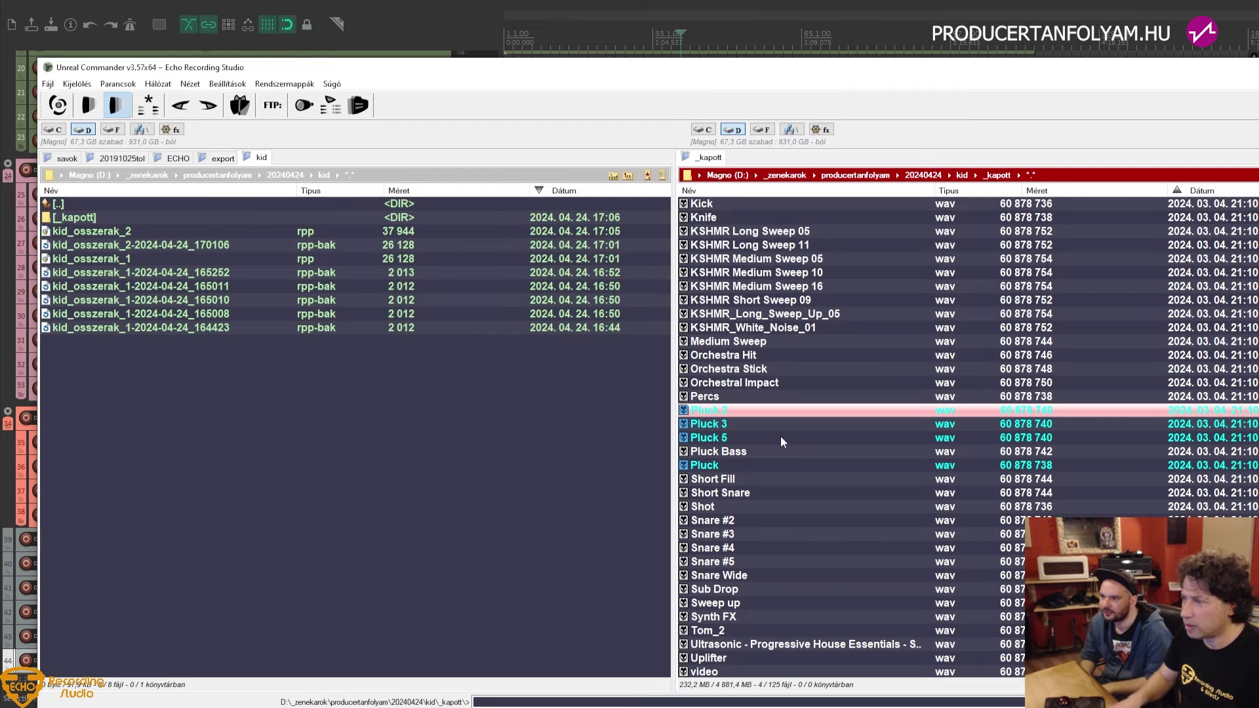
key("Insert")
key("Insert")
key("Insert")
key("Insert")
key("Insert")
scroll(783, 430, "down", 3)
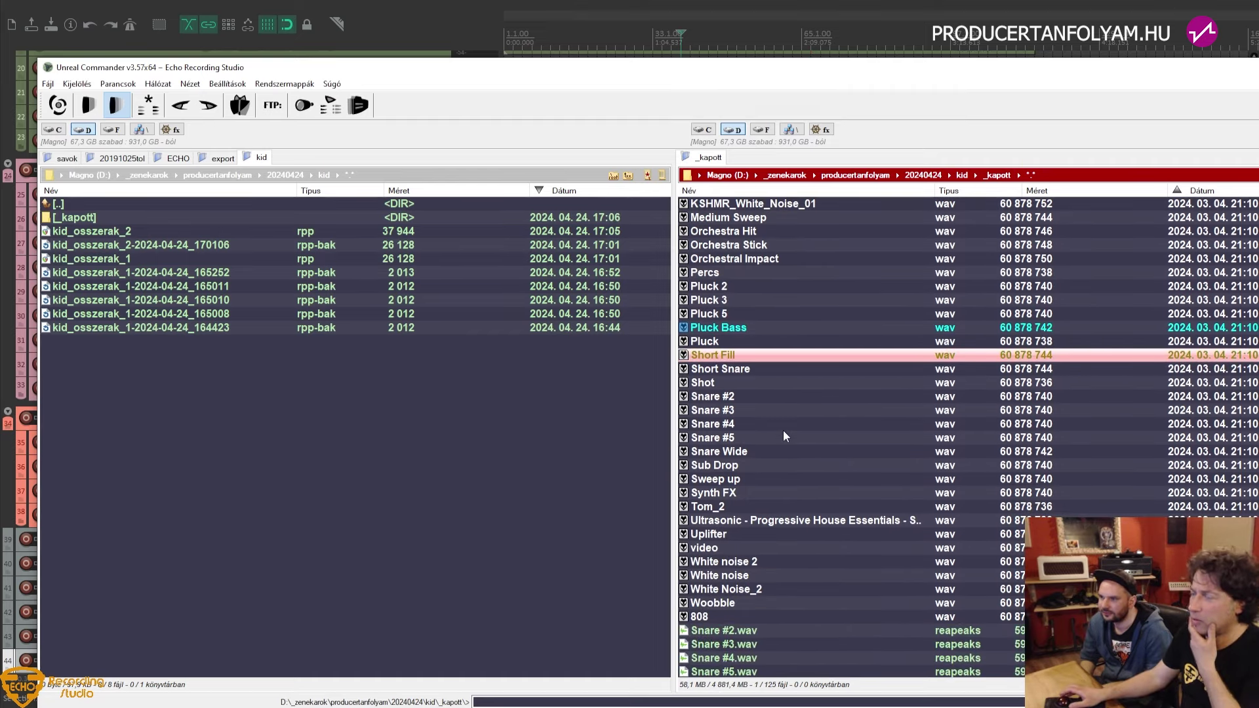
key("Up")
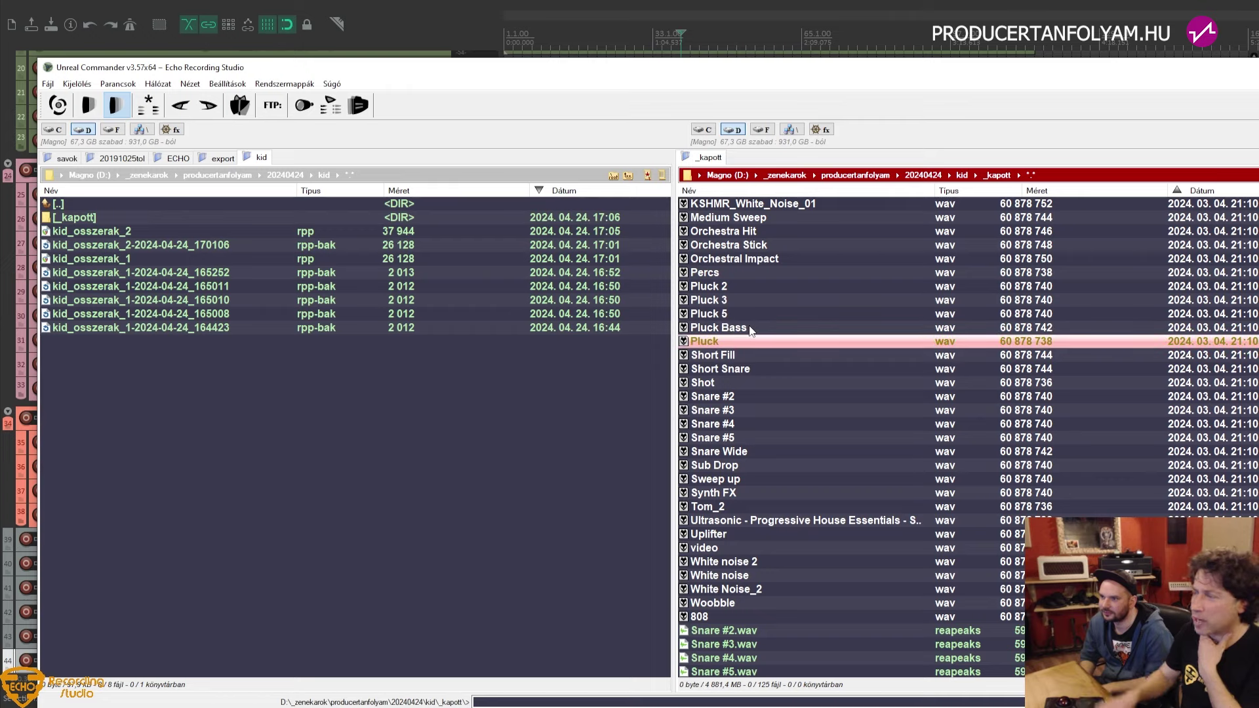
key("Up")
key("Insert")
Mark Horn in the _kapott folder while looking through the whole list for further melodic stems
scroll(750, 330, "down", 2)
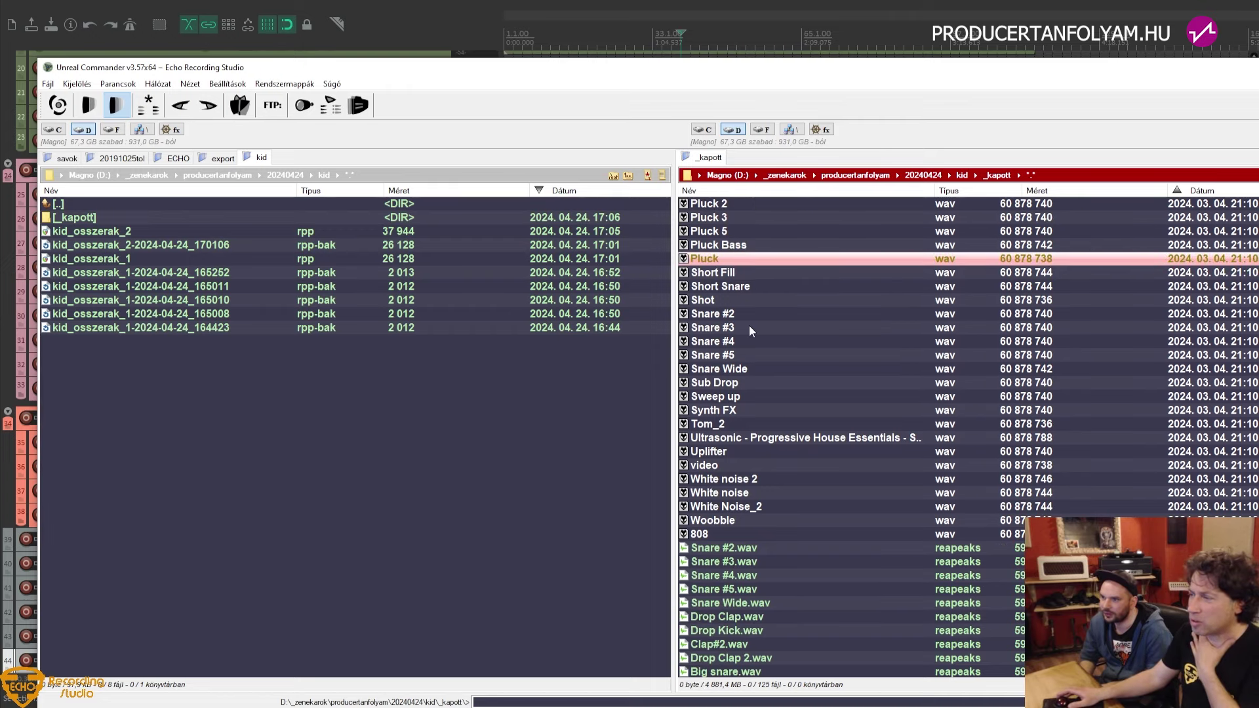
scroll(751, 329, "up", 1)
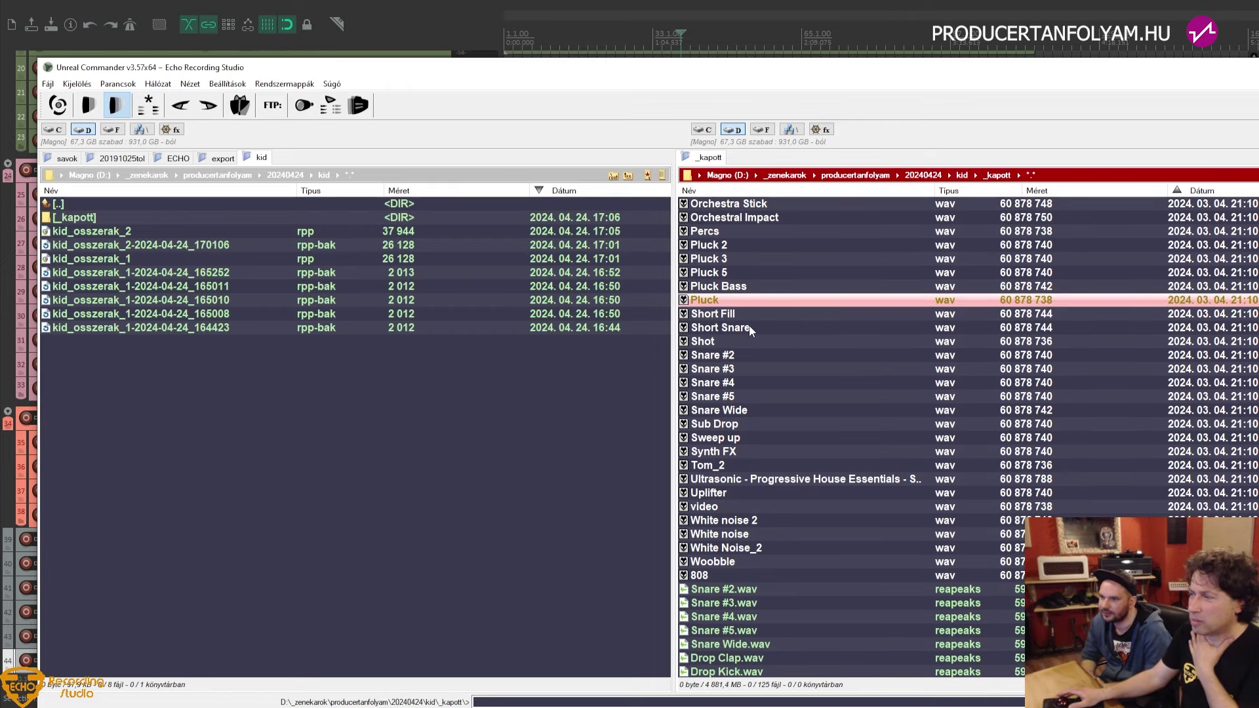
scroll(749, 326, "up", 6)
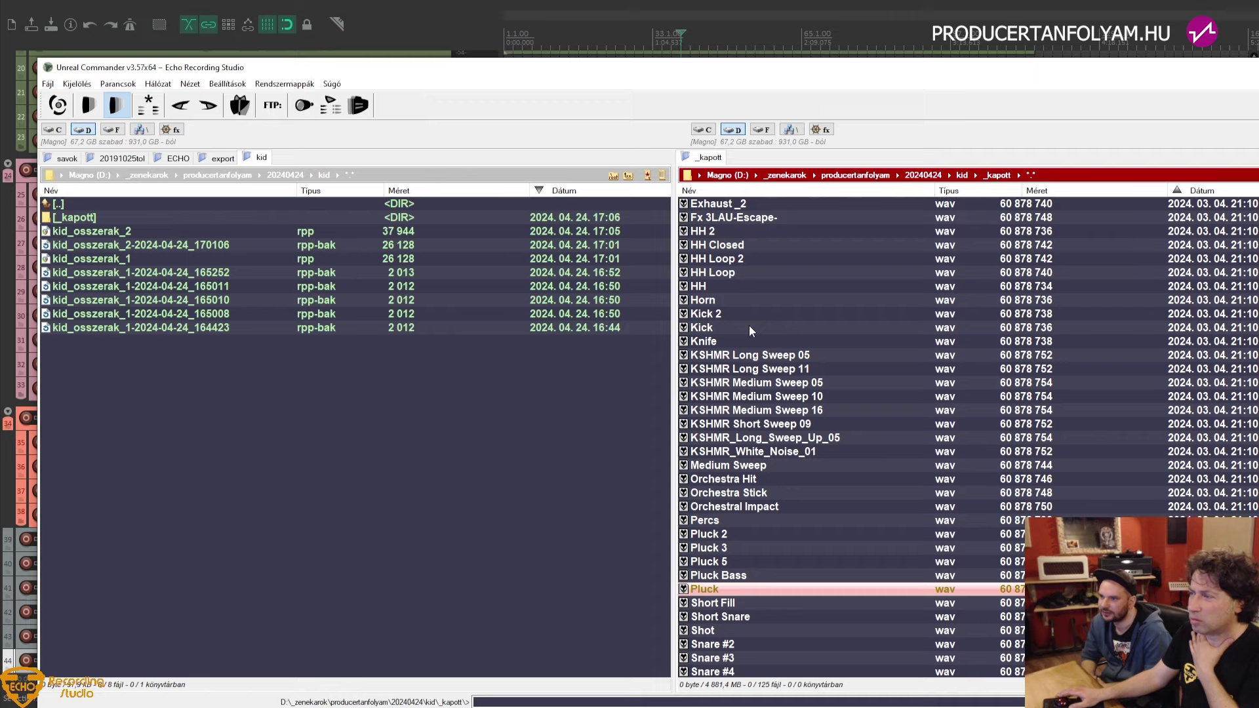
scroll(749, 325, "up", 2)
scroll(748, 325, "down", 9)
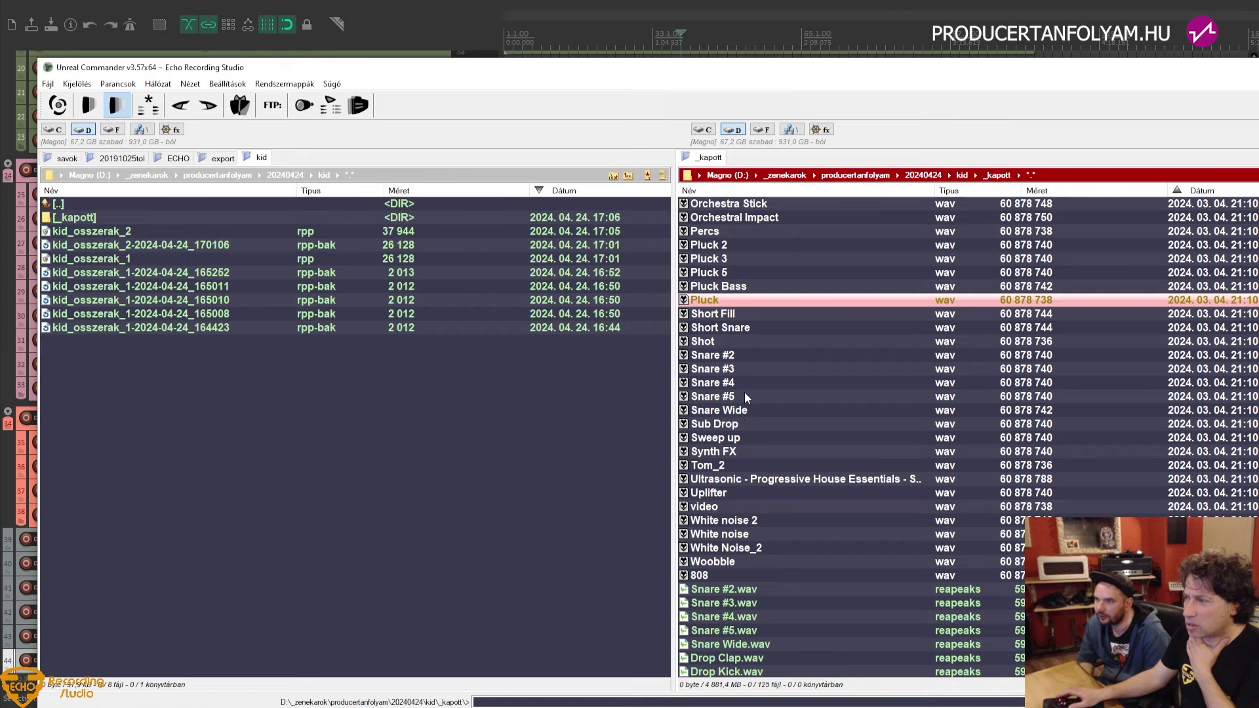
scroll(745, 392, "down", 1)
scroll(744, 392, "up", 3)
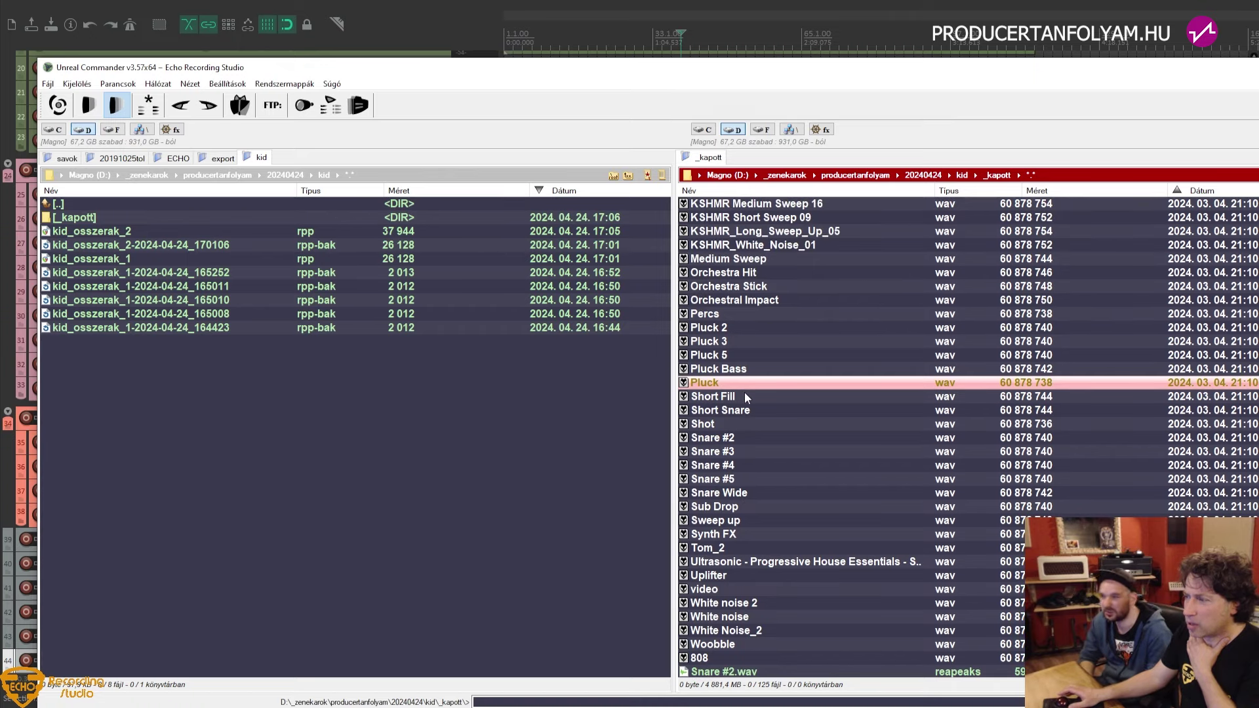
scroll(744, 392, "up", 4)
scroll(745, 397, "up", 2)
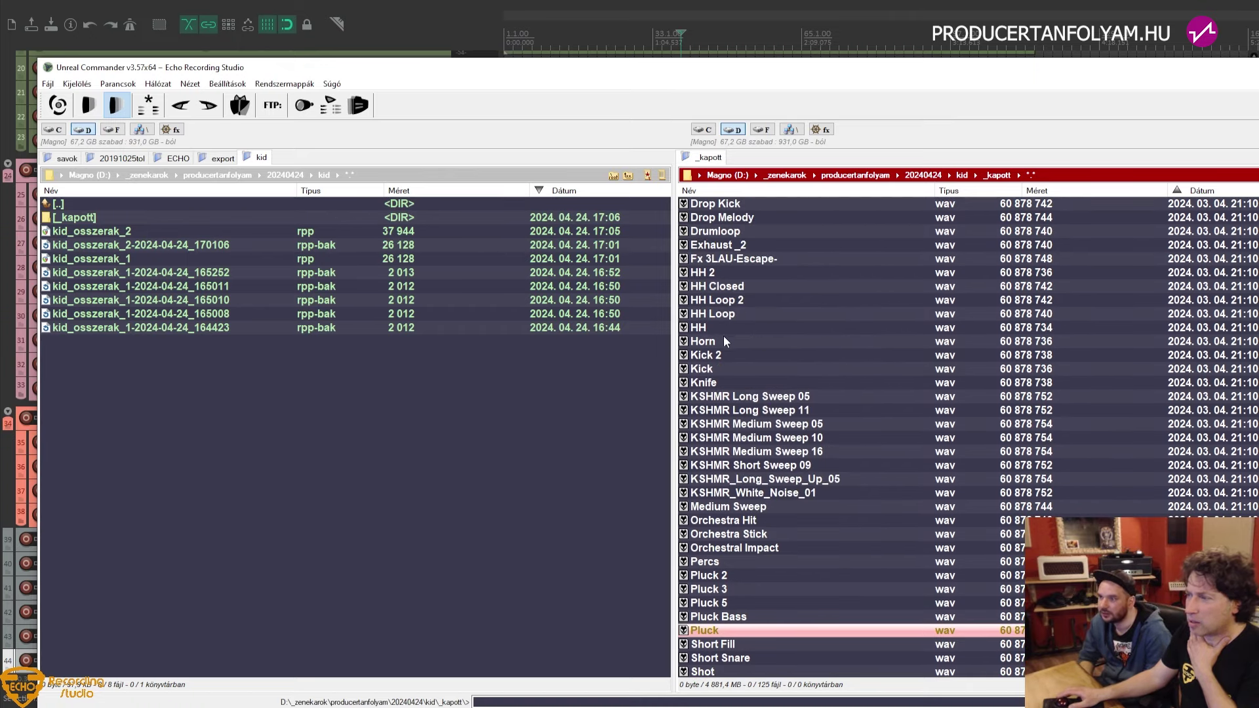
left_click(724, 338)
key("Insert")
scroll(724, 339, "up", 3)
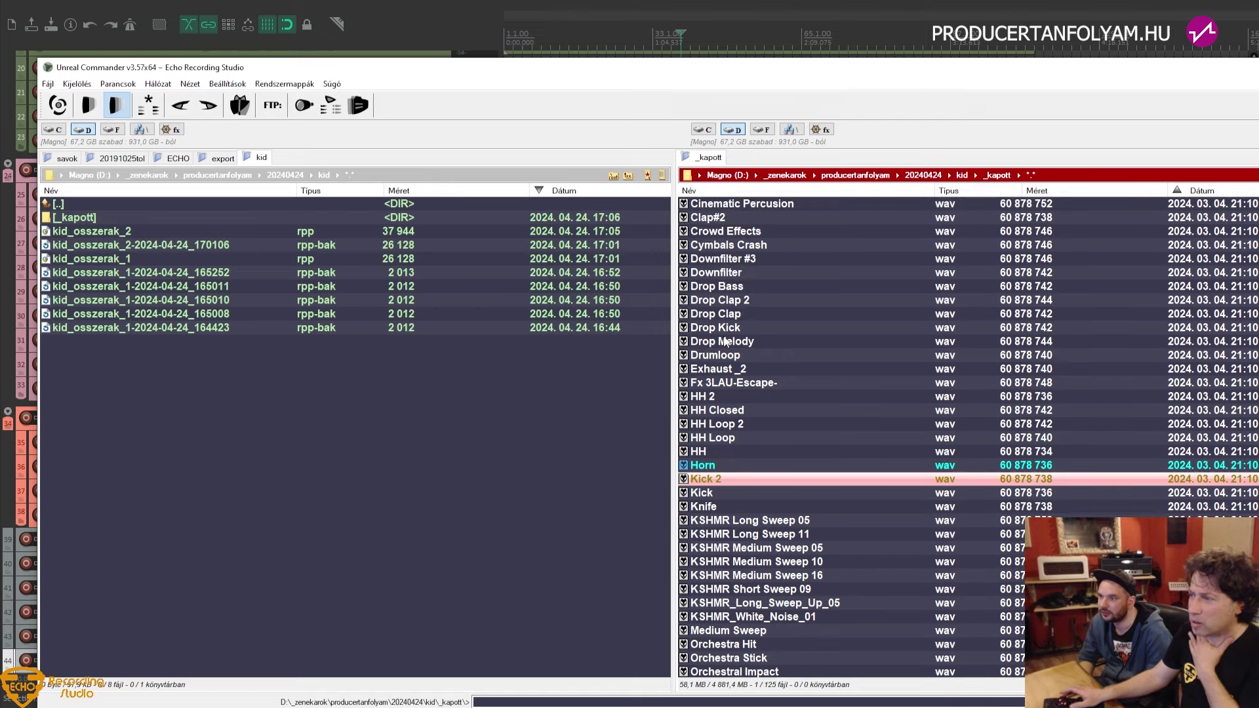
scroll(725, 341, "up", 5)
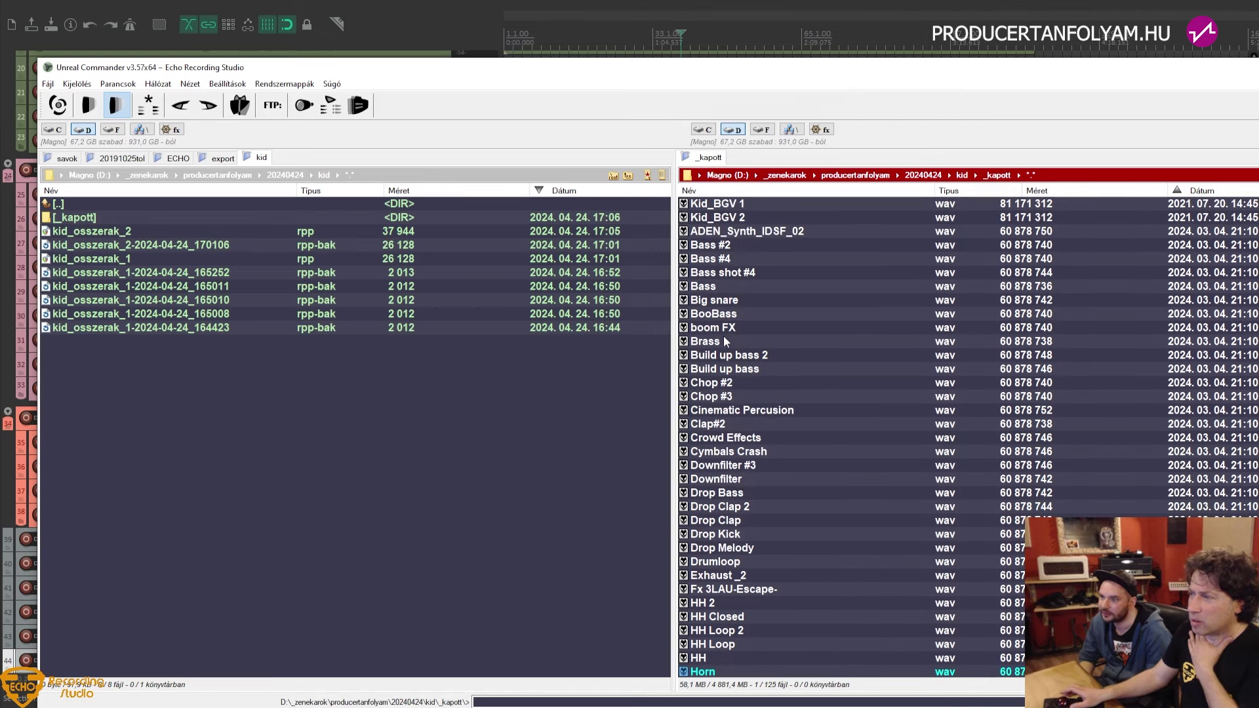
scroll(725, 341, "up", 4)
scroll(725, 341, "down", 2)
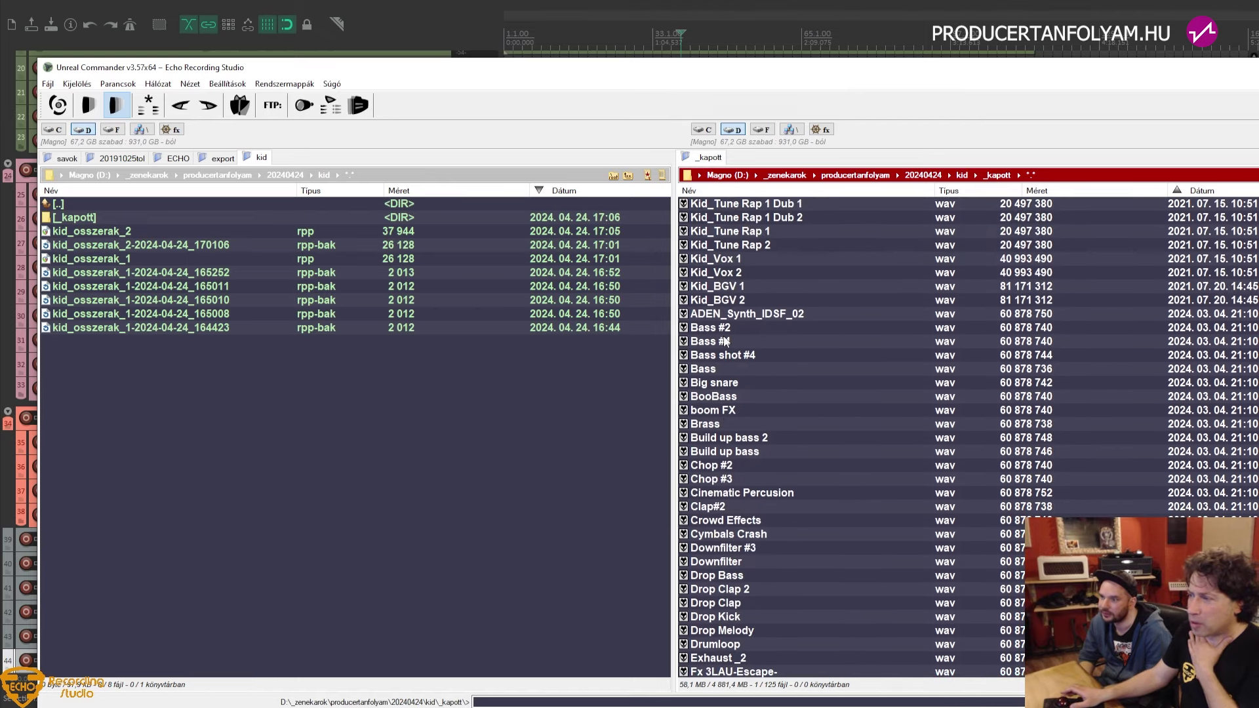
scroll(725, 341, "up", 3)
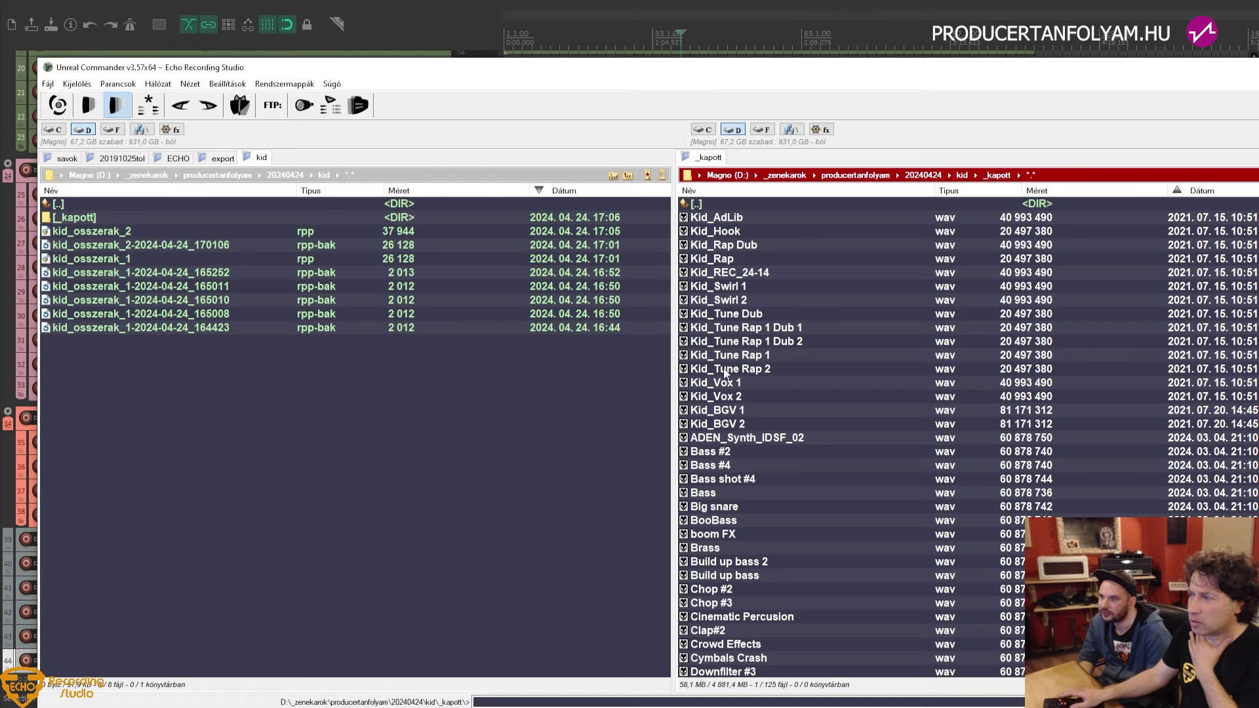
left_click(736, 453)
key("Insert")
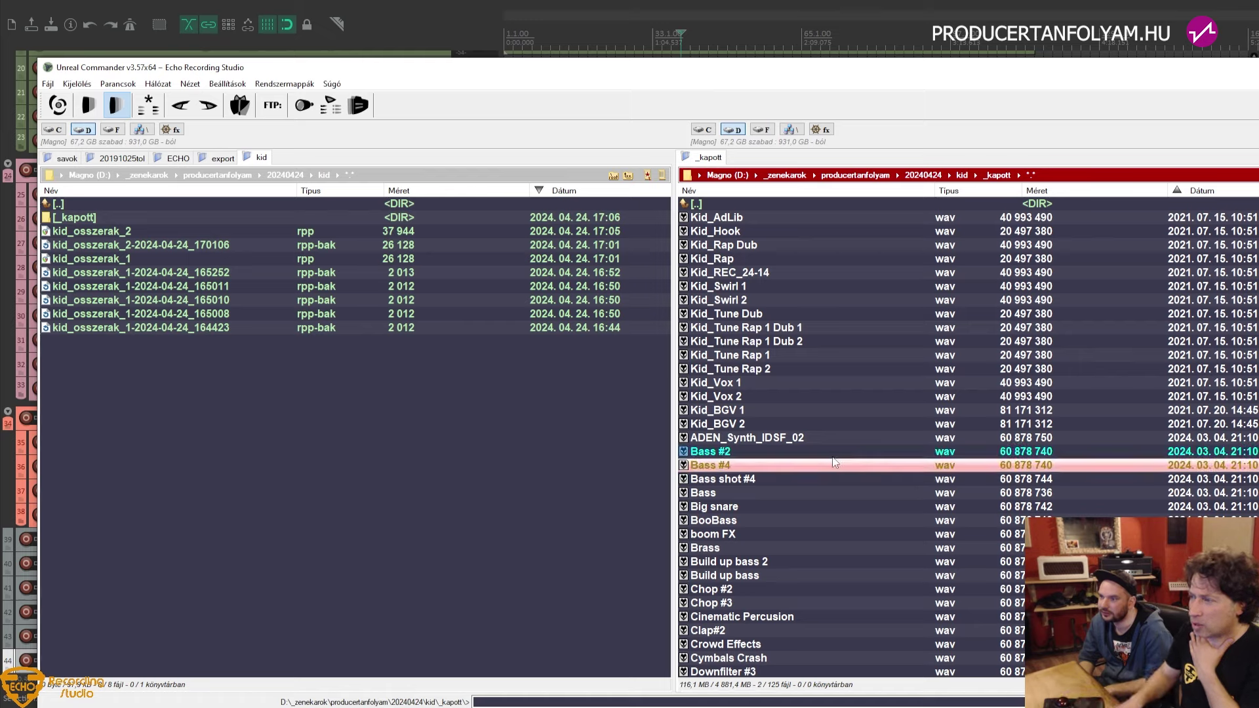
left_click(834, 462)
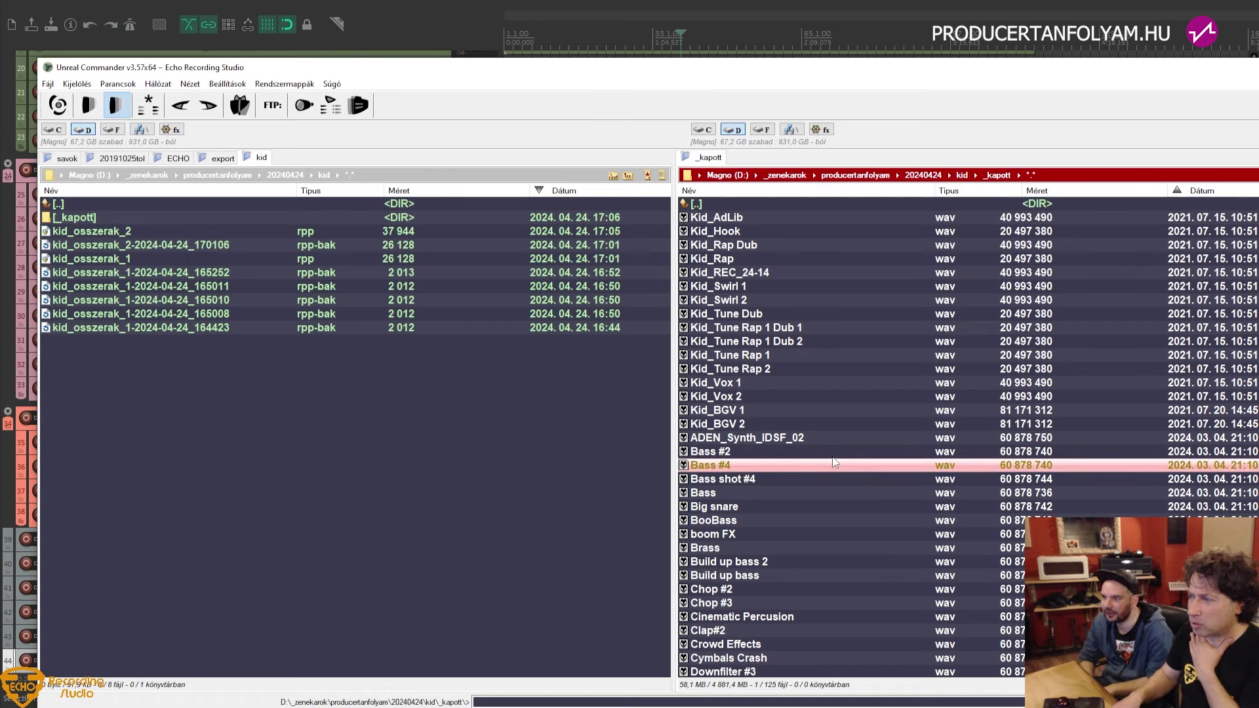
Mark Brass in addition to Horn and import both into REAPER at the project start, on separate tracks from track 40 down
left_click(717, 550)
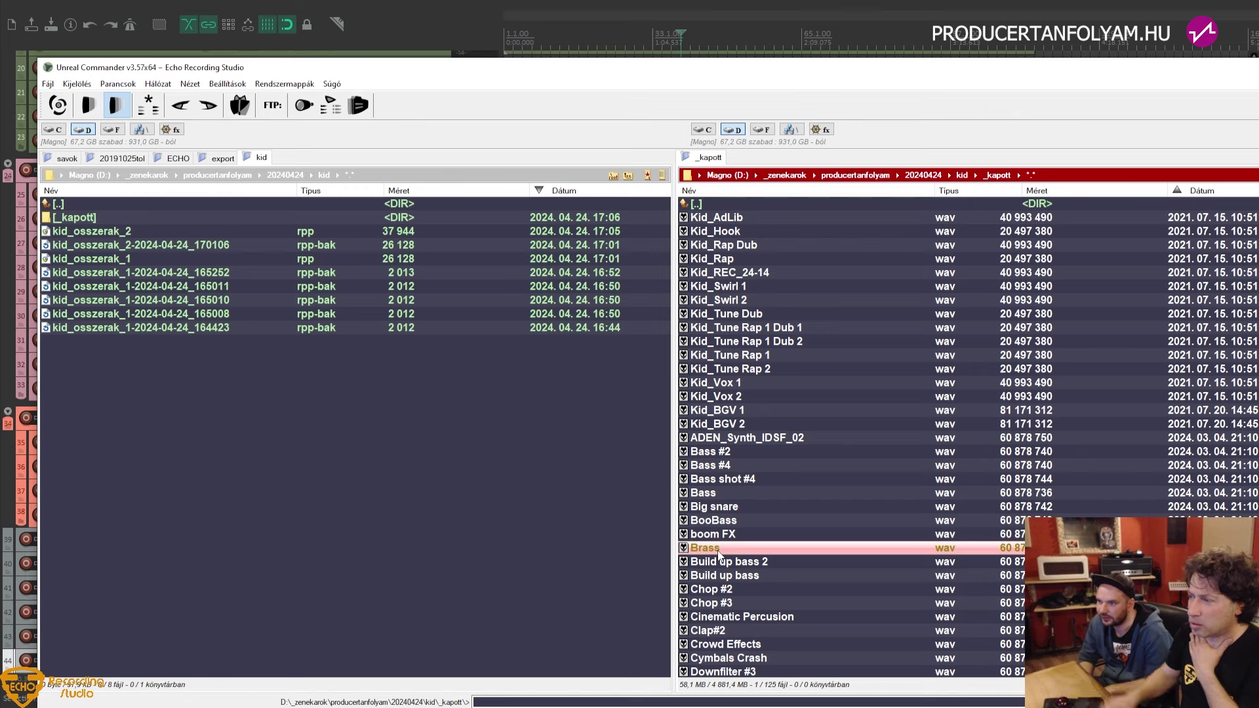
key("shift+Down")
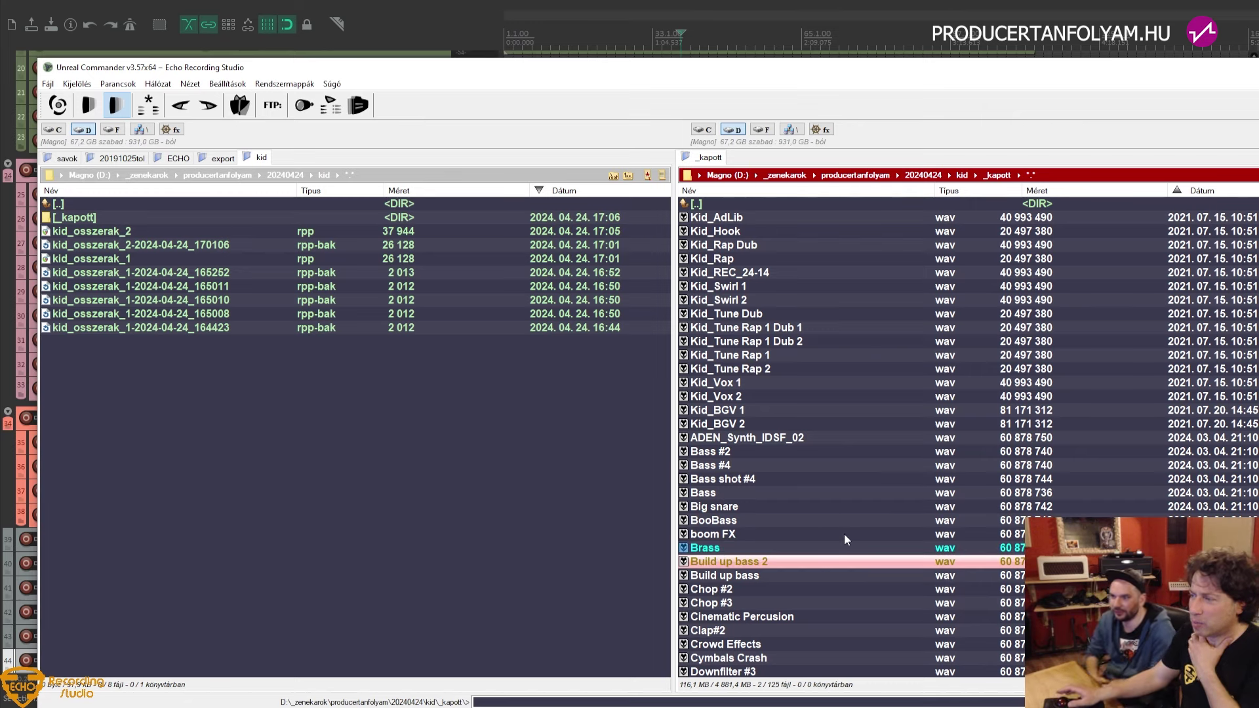
left_click(719, 550)
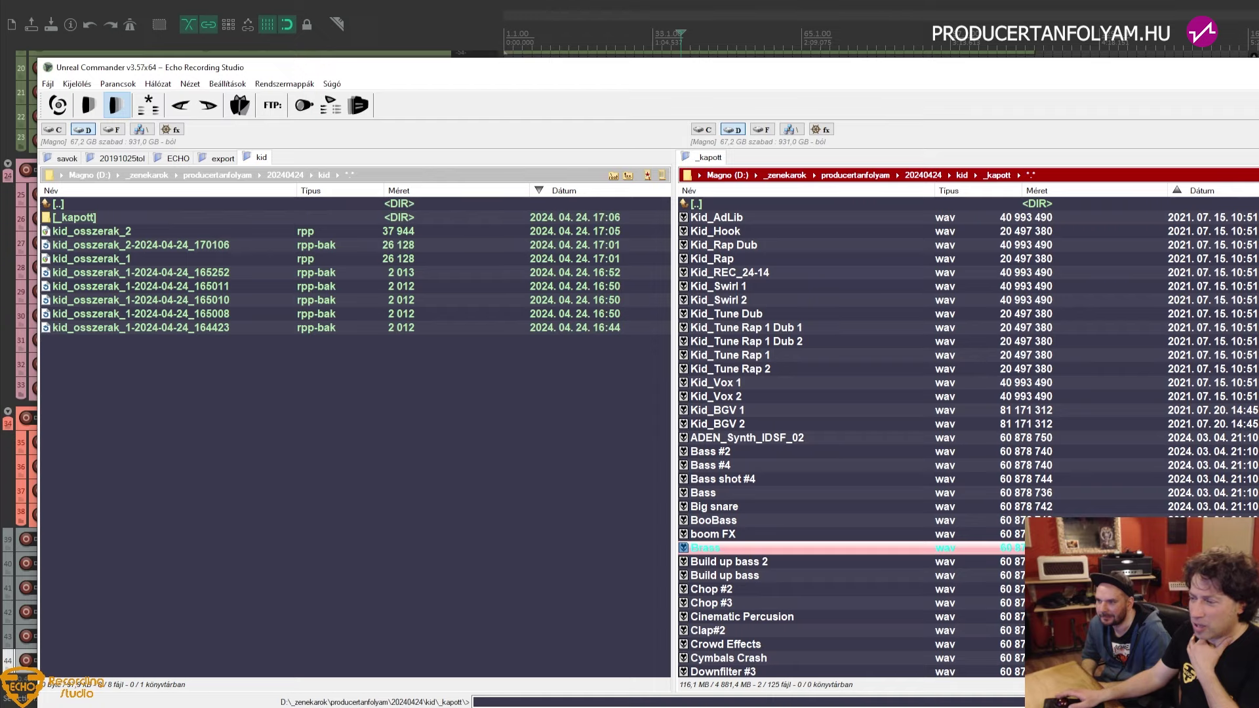
key("alt+Tab")
left_click_drag(718, 550, 441, 572)
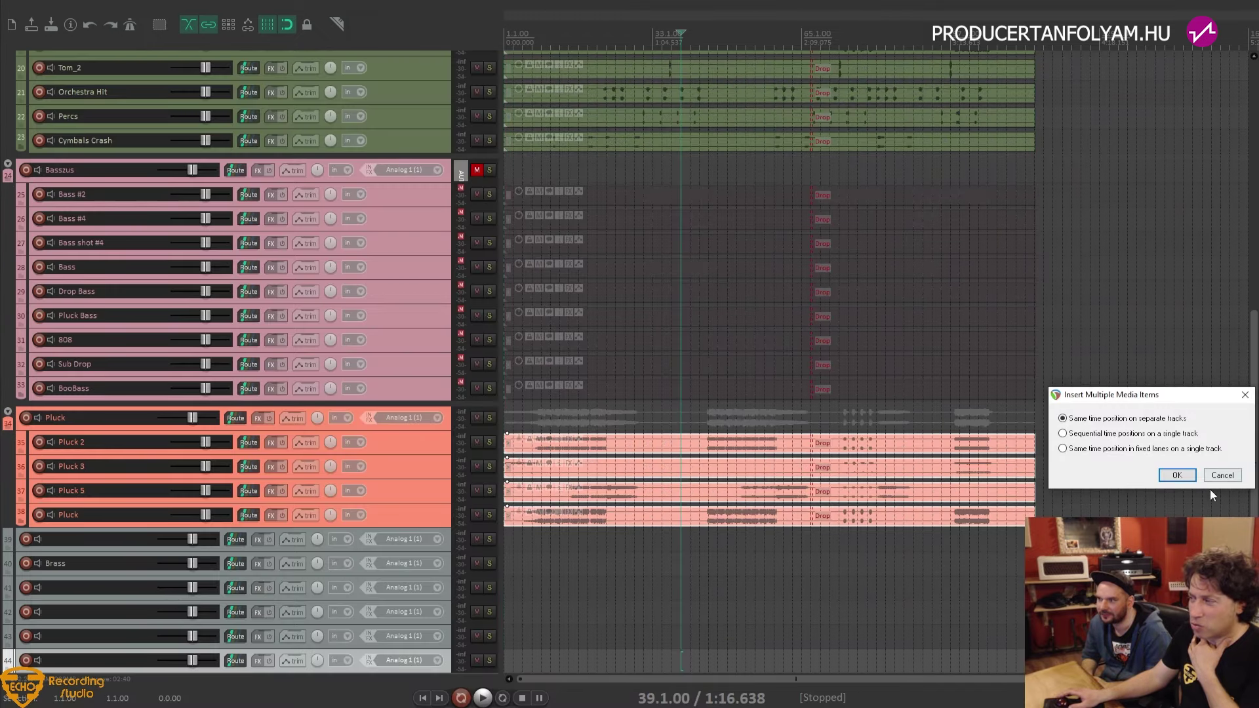
left_click(1177, 475)
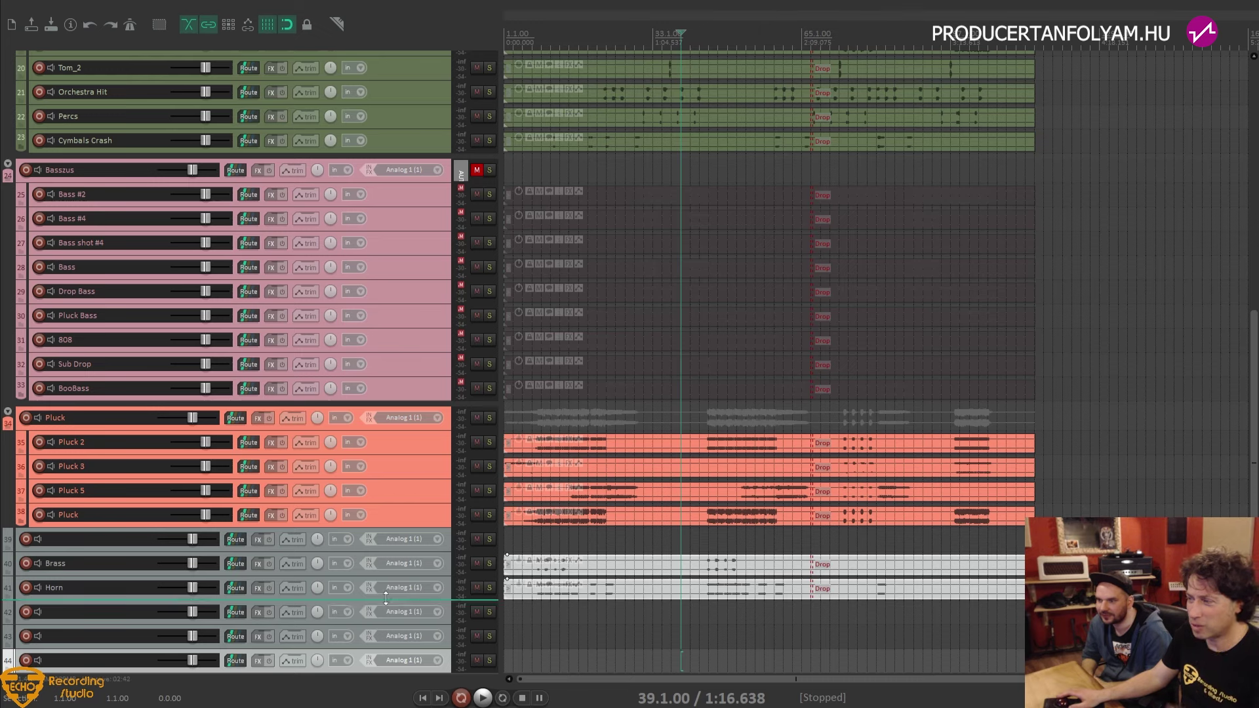
Name the empty track directly above Brass "Fúvós"
double_click(66, 541)
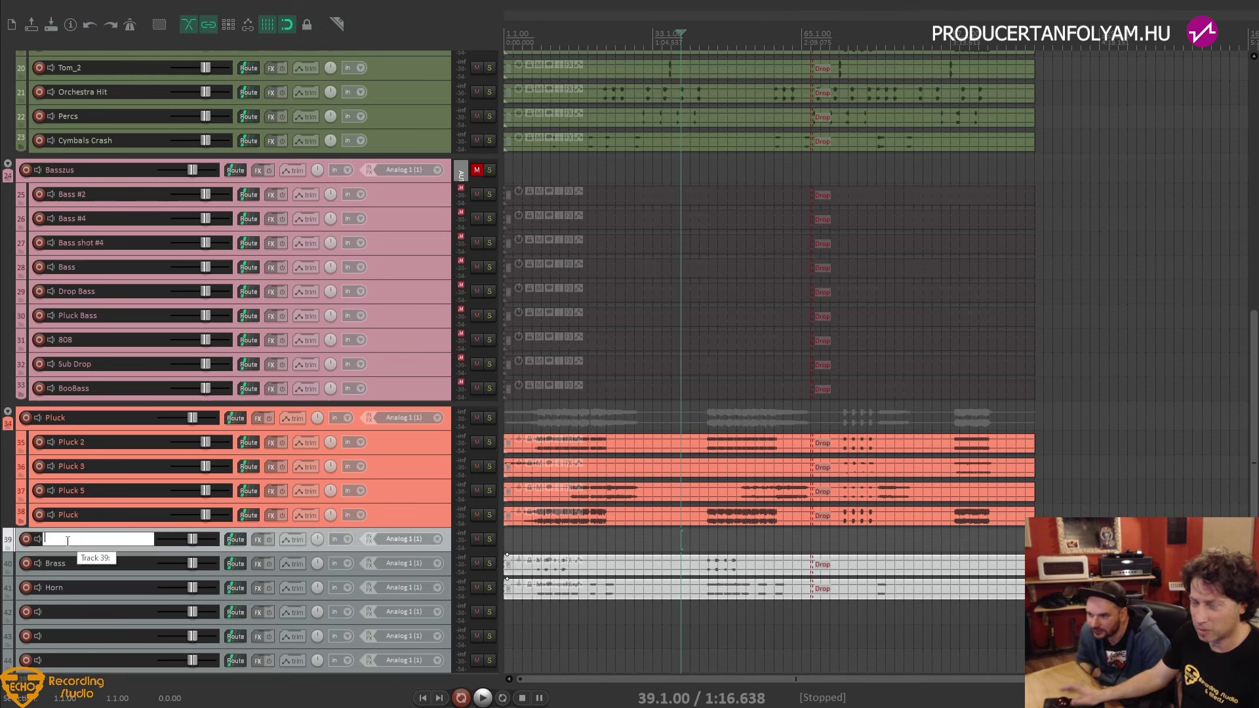
type("Fúvós")
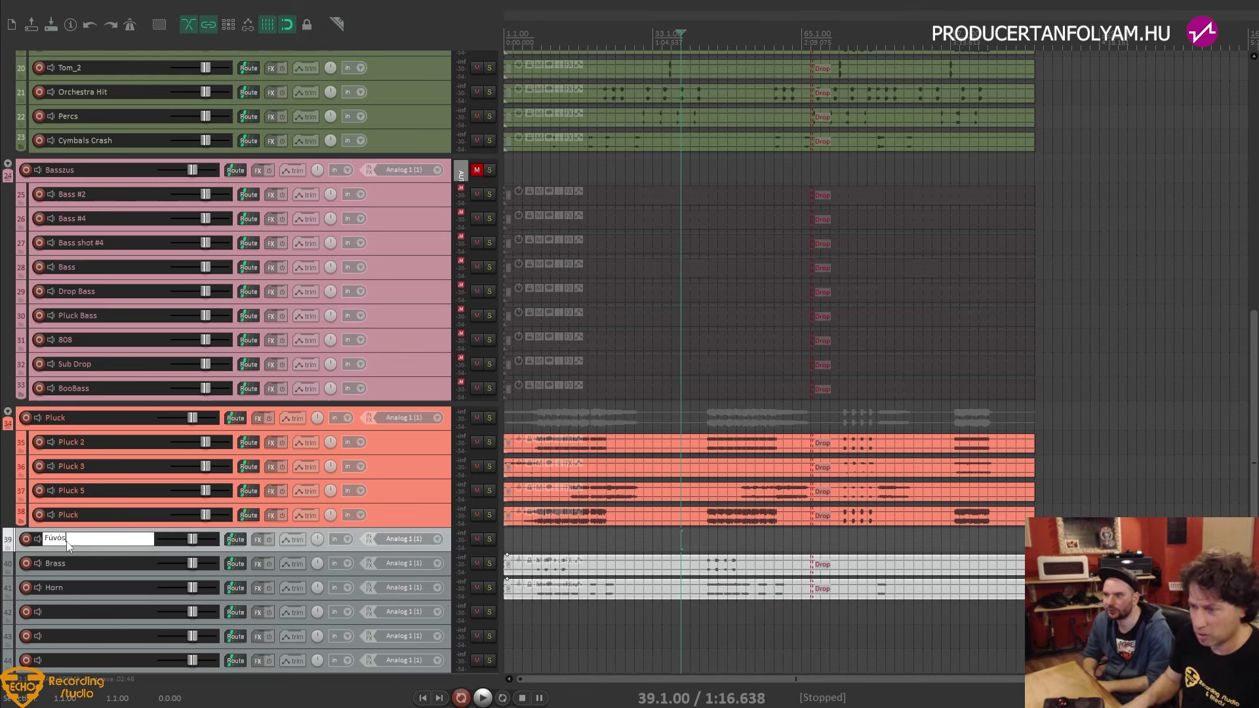
key("Return")
Nest the Brass and Horn tracks inside Fúvós so that it becomes their folder track
scroll(69, 544, "up", 1)
scroll(91, 529, "down", 2)
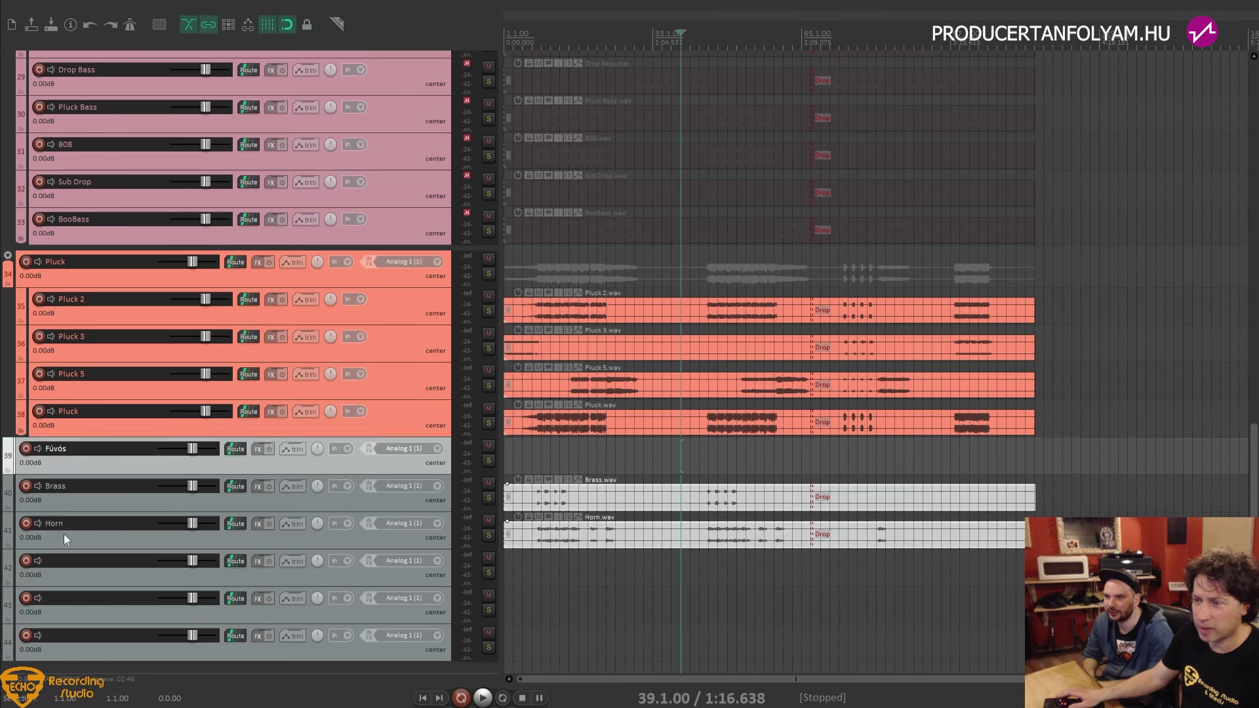
left_click(64, 534)
left_click(65, 500, "shift")
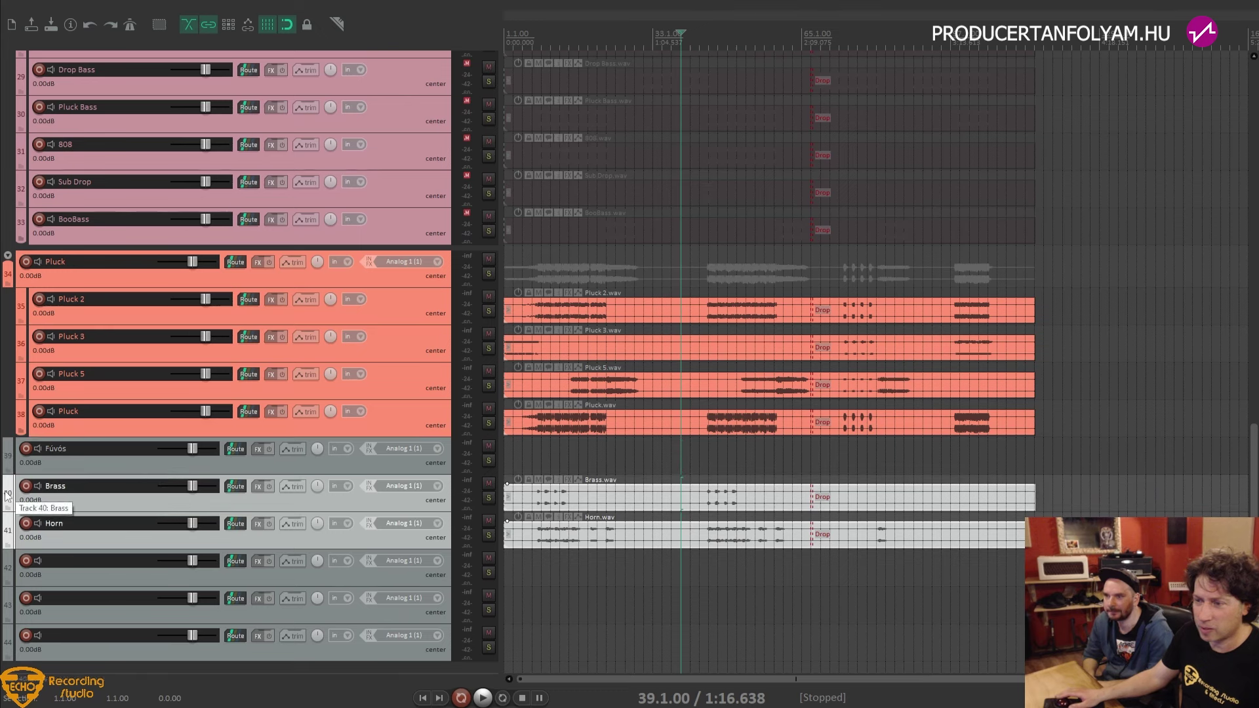
left_click_drag(7, 495, 9, 477)
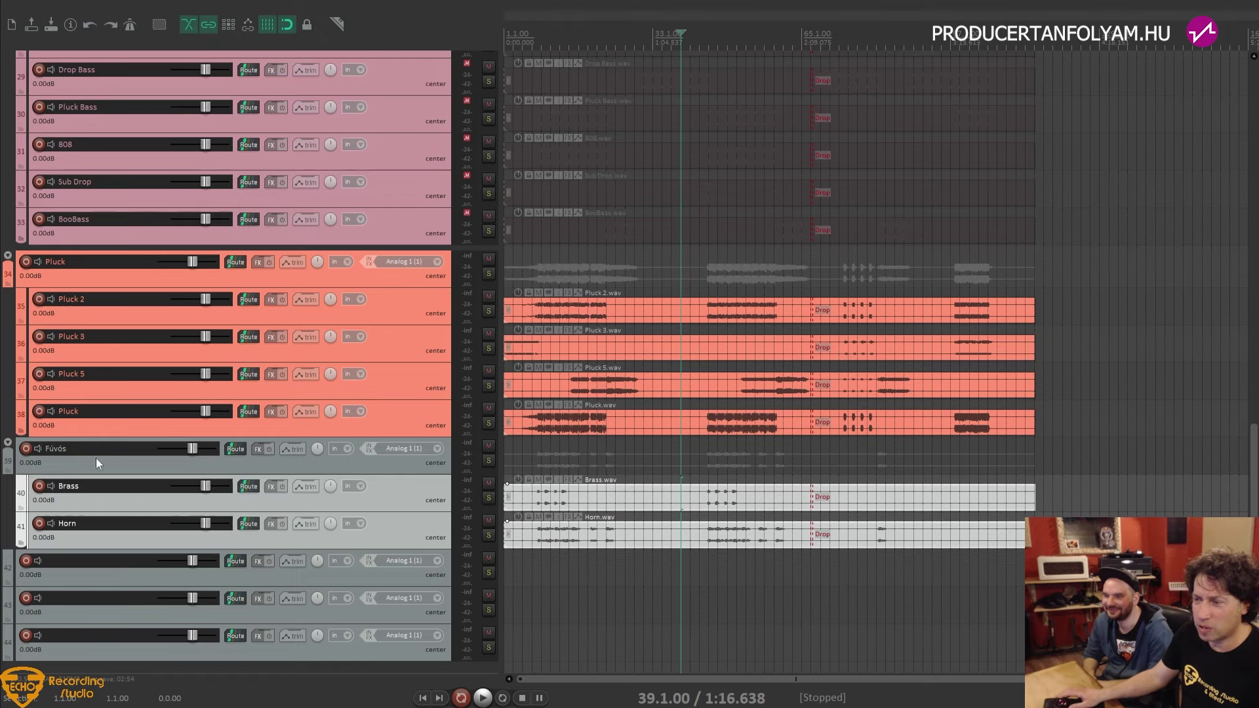
Colour the Fúvós folder and its Brass and Horn tracks mint green
left_click(96, 459)
left_click(102, 528, "shift")
key("c")
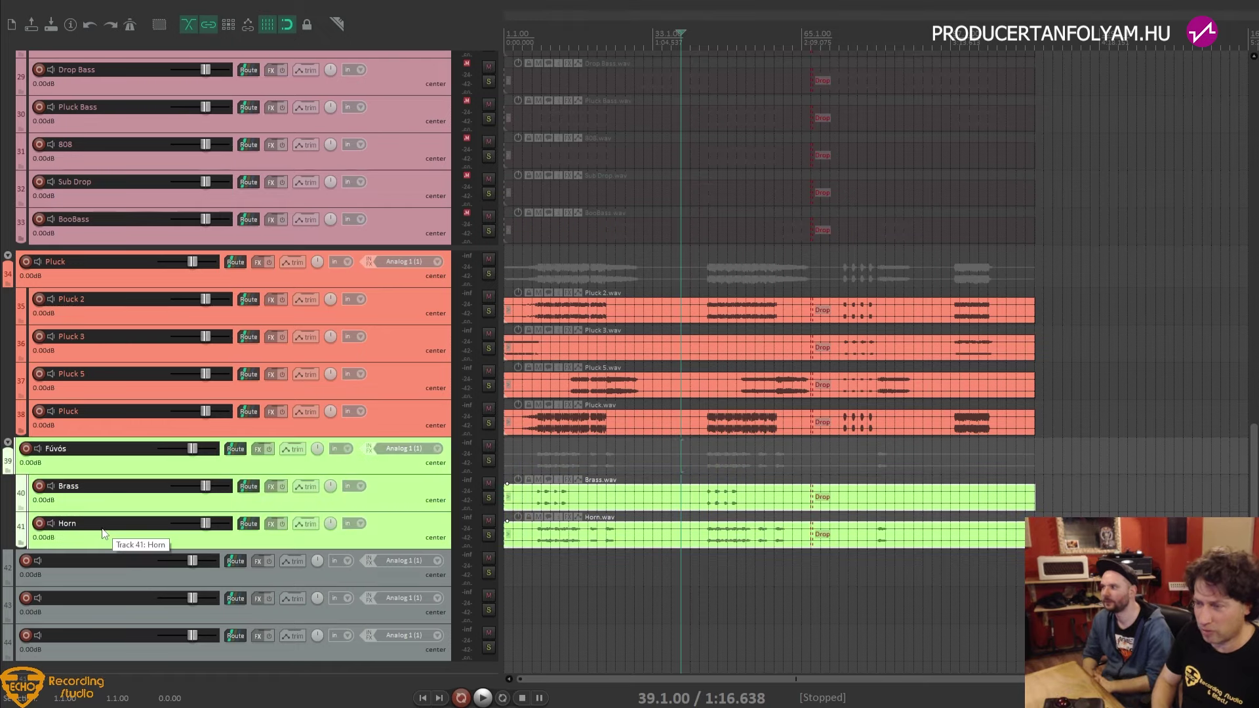
key("c")
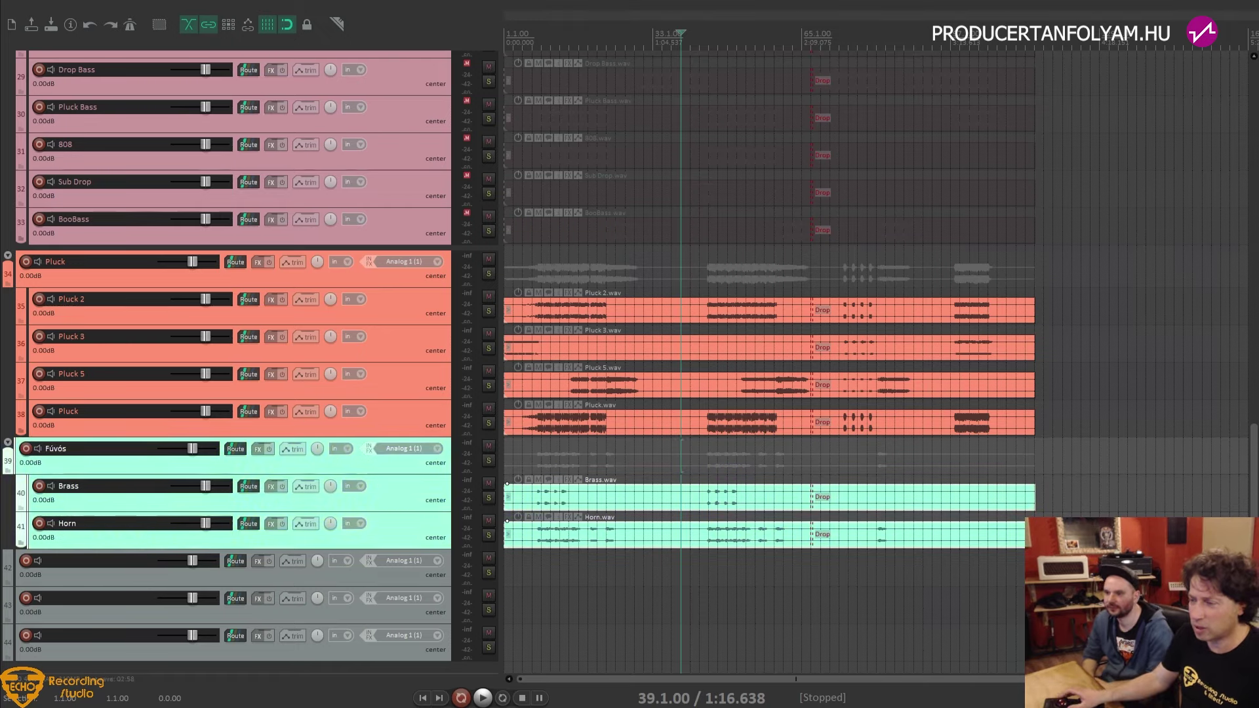
Switch to Unreal Commander and mark Build up bass 2 and Build up bass in the _kapott folder, with Brass unmarked
key("alt+Tab")
key("Down")
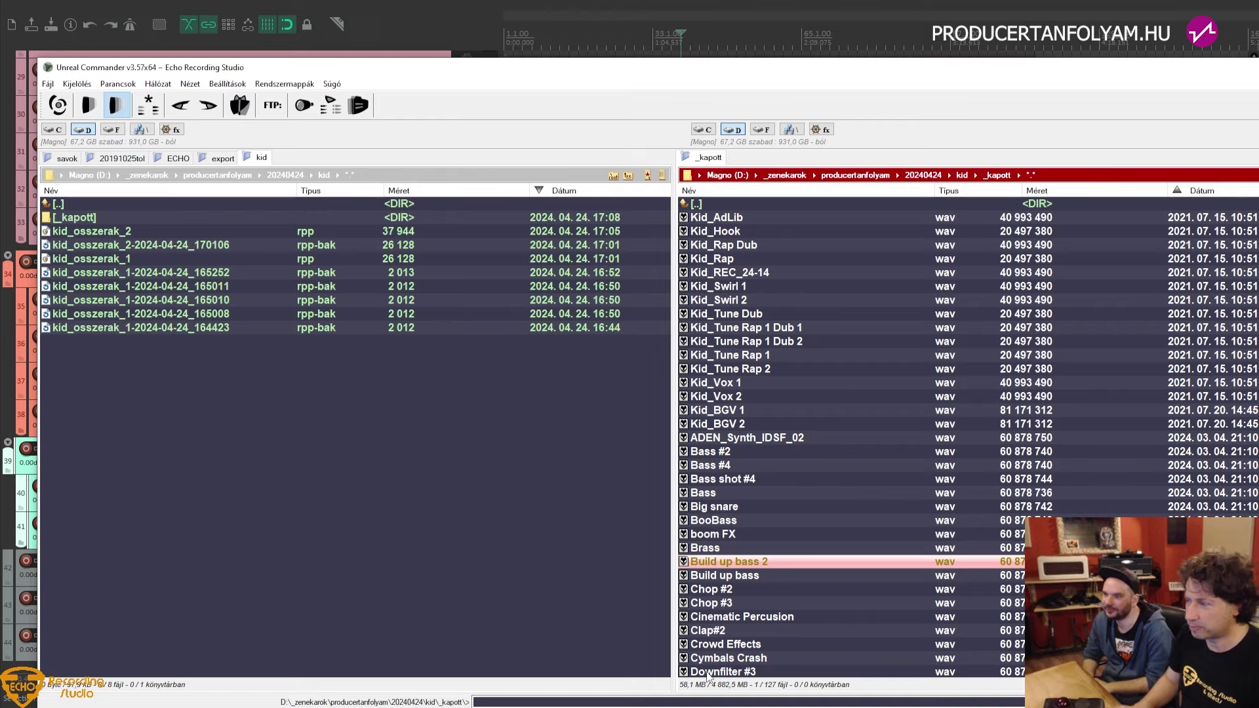
key("Insert")
key("Insert")
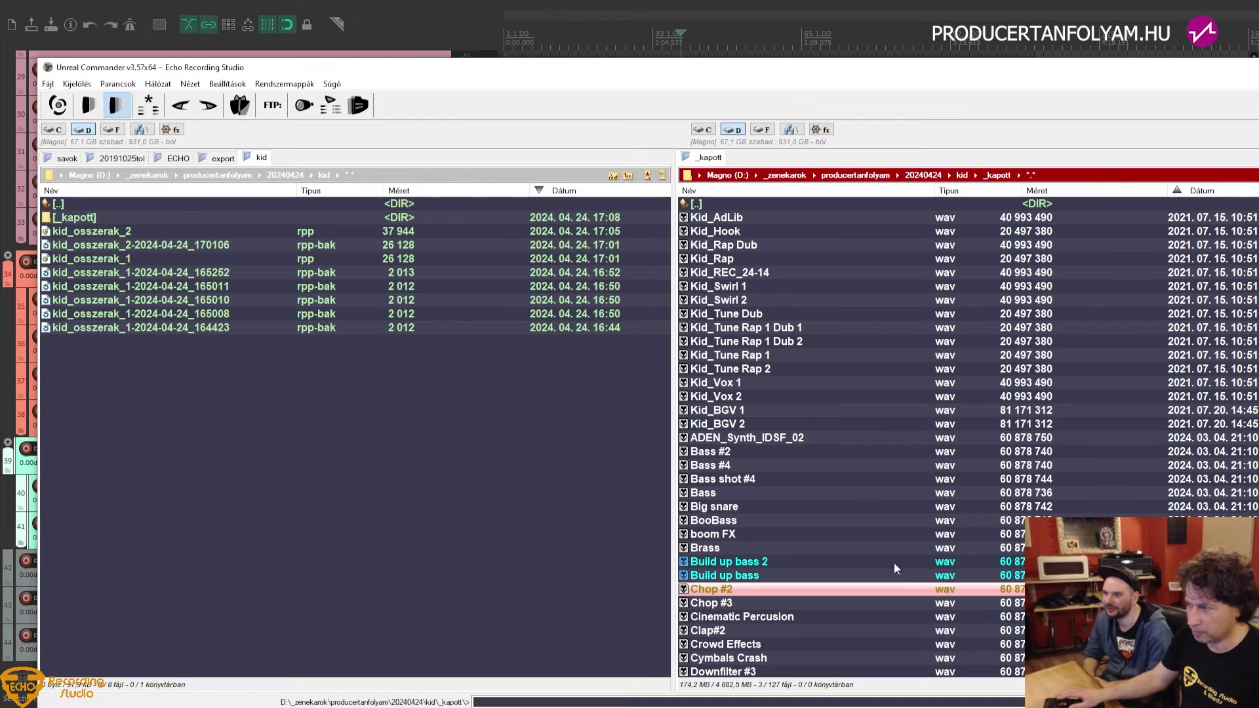
Switch to REAPER and add two empty tracks below 808 inside the Basszus folder
key("alt+Tab")
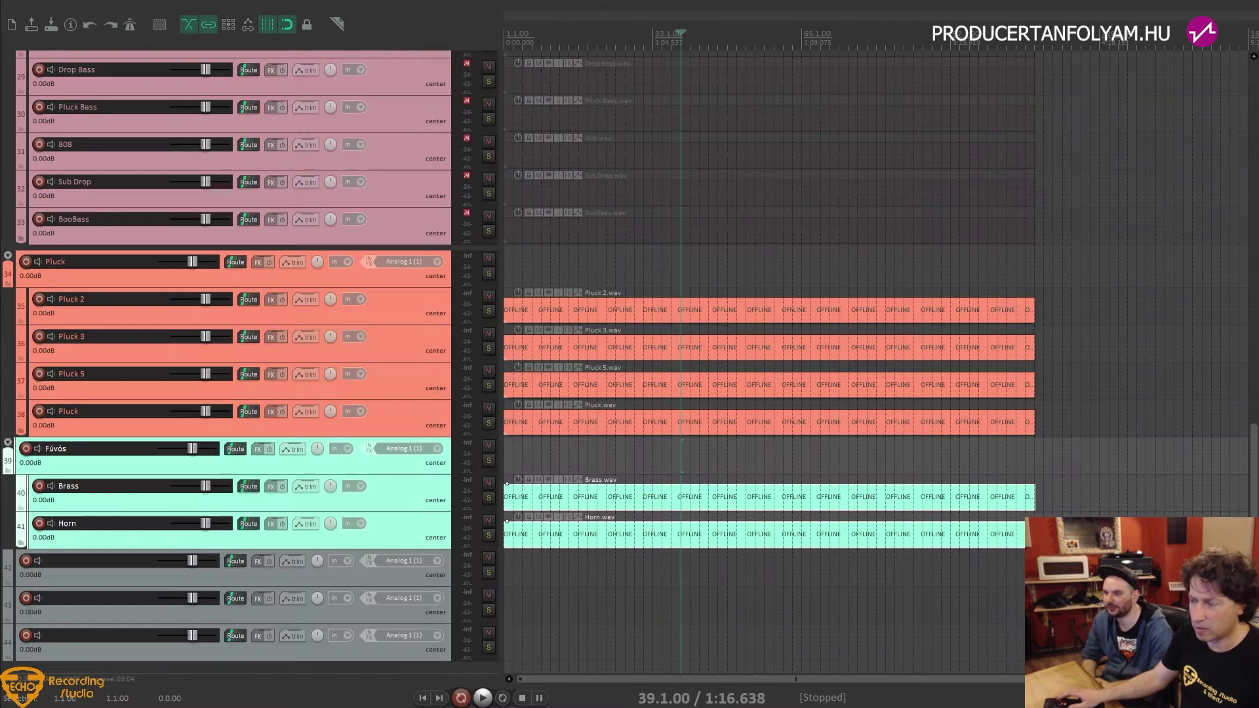
scroll(214, 443, "up", 10)
scroll(246, 469, "down", 3)
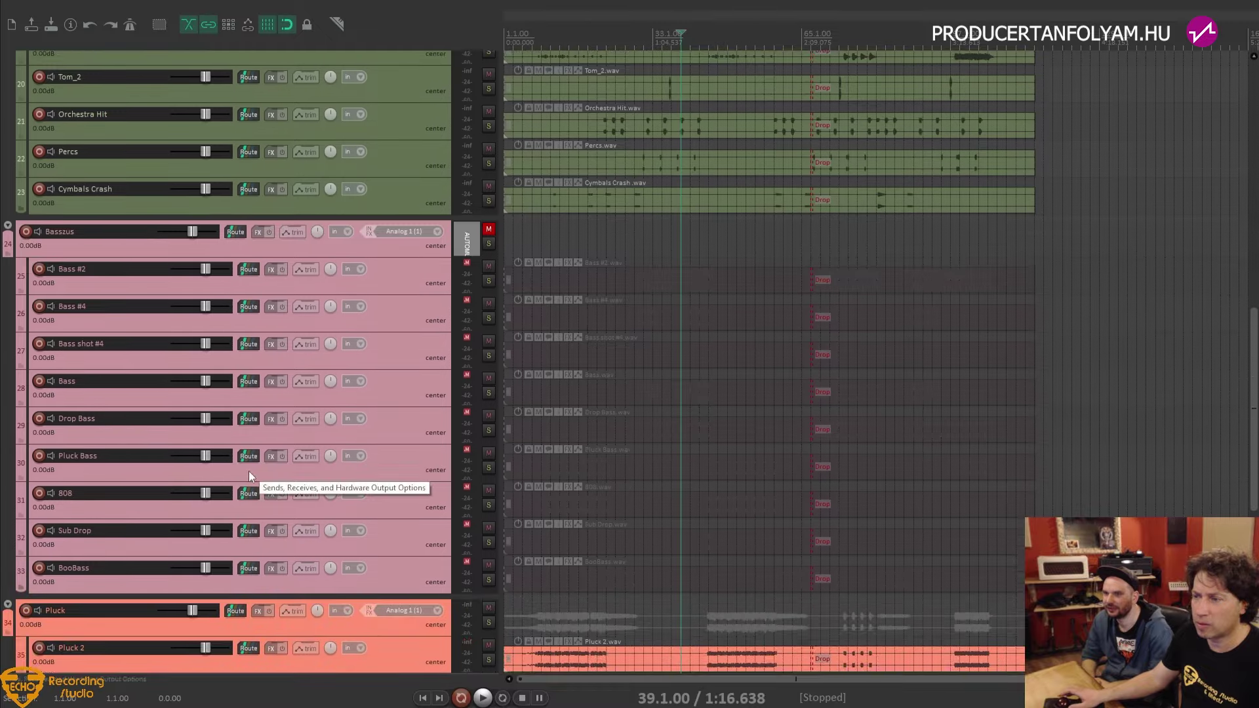
scroll(294, 447, "down", 3)
left_click(411, 397)
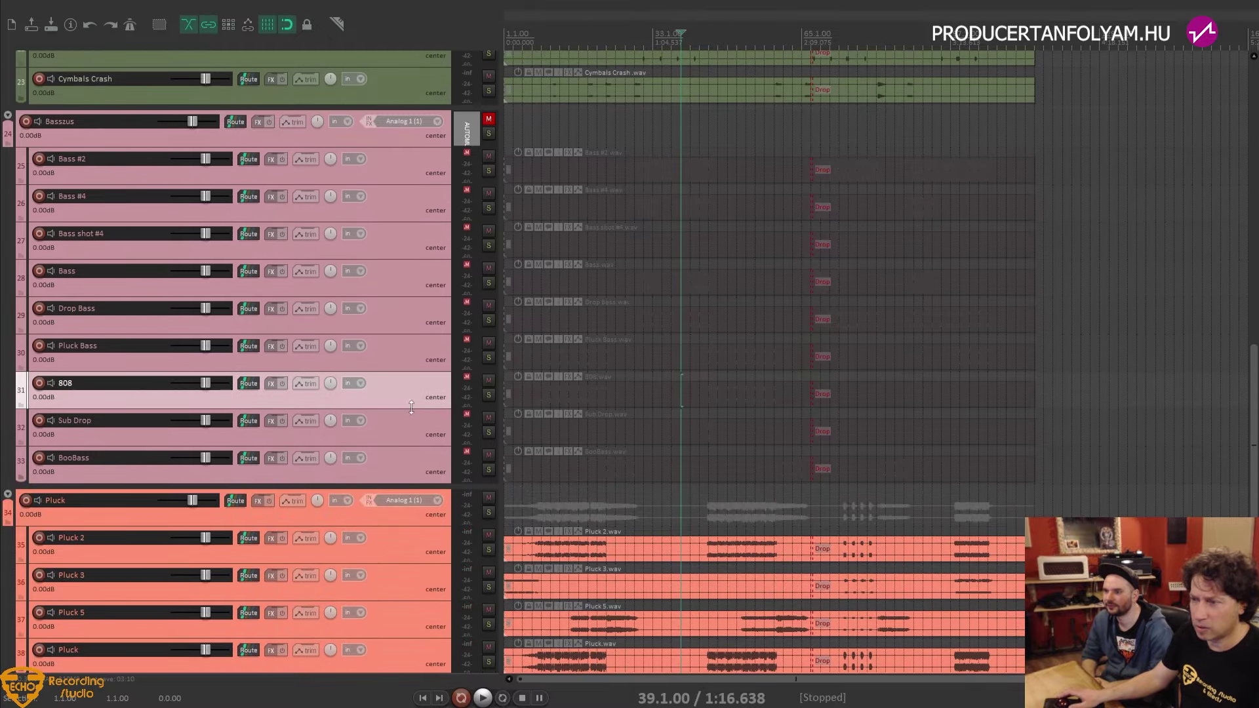
key("ctrl+t")
key("ctrl+t")
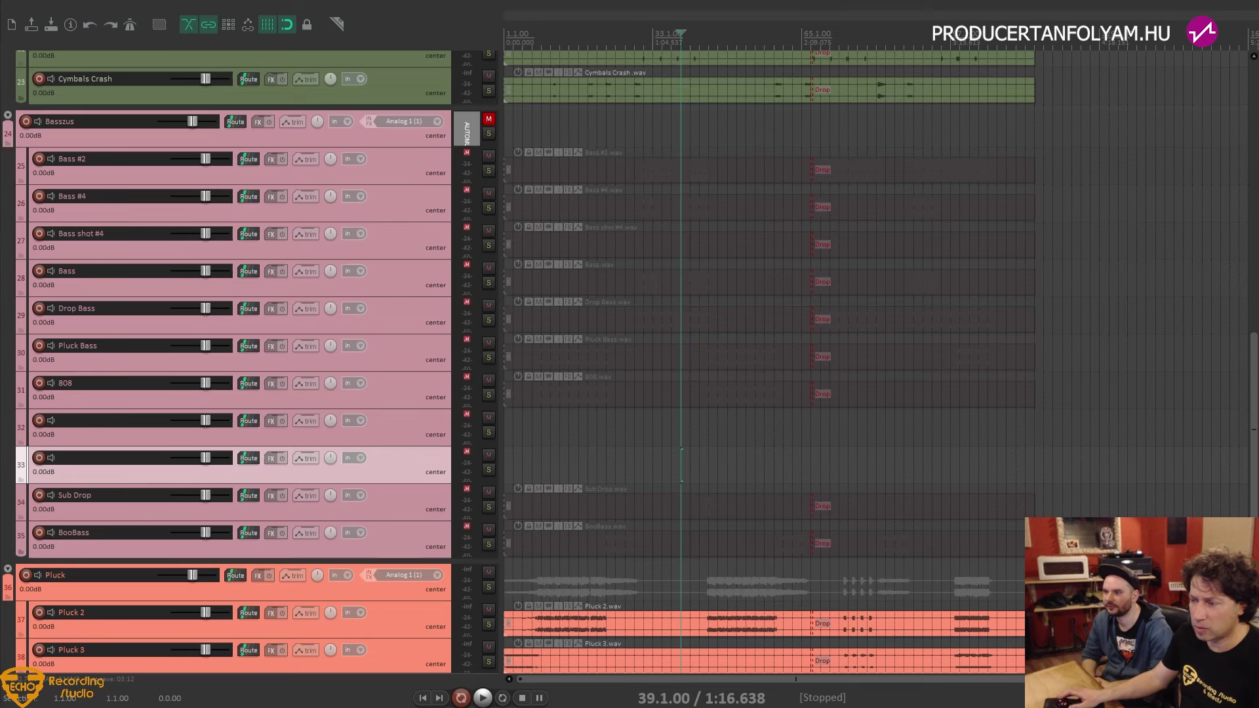
Try to import the marked files on separate tracks starting from the first empty track below 808, and undo that import
key("alt+Tab")
left_click_drag(704, 564, 443, 436)
key("alt+Tab")
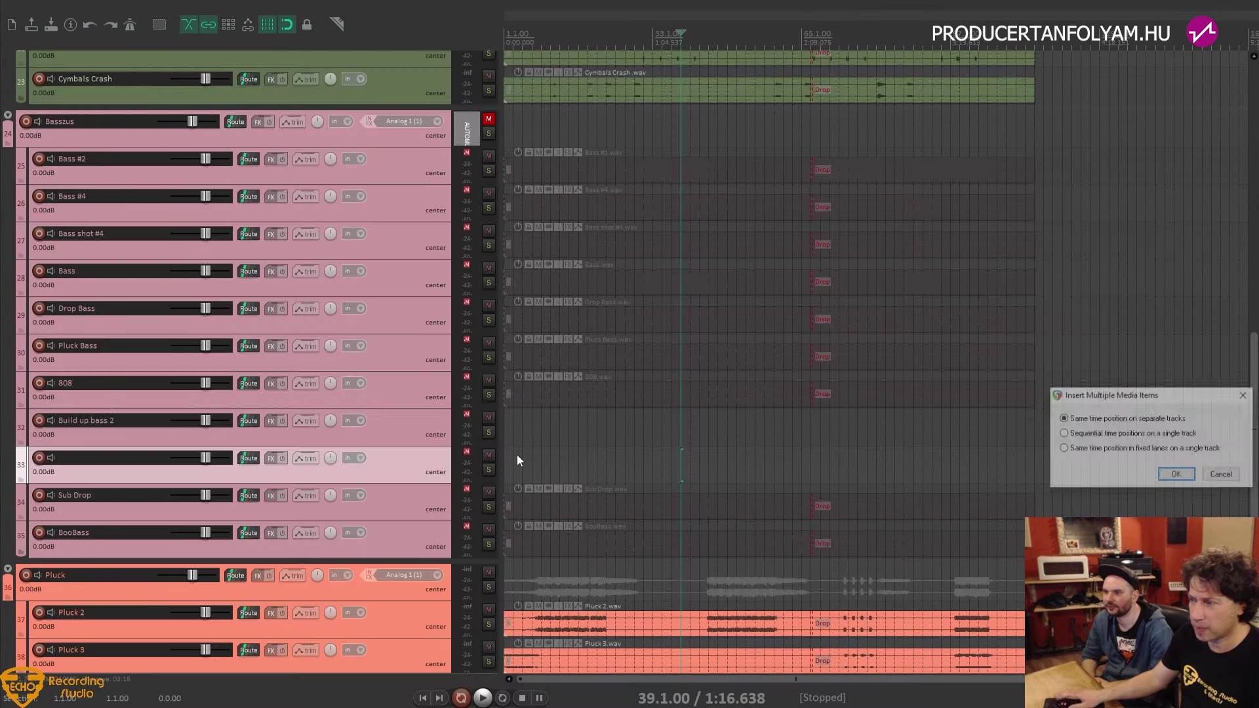
left_click(1164, 475)
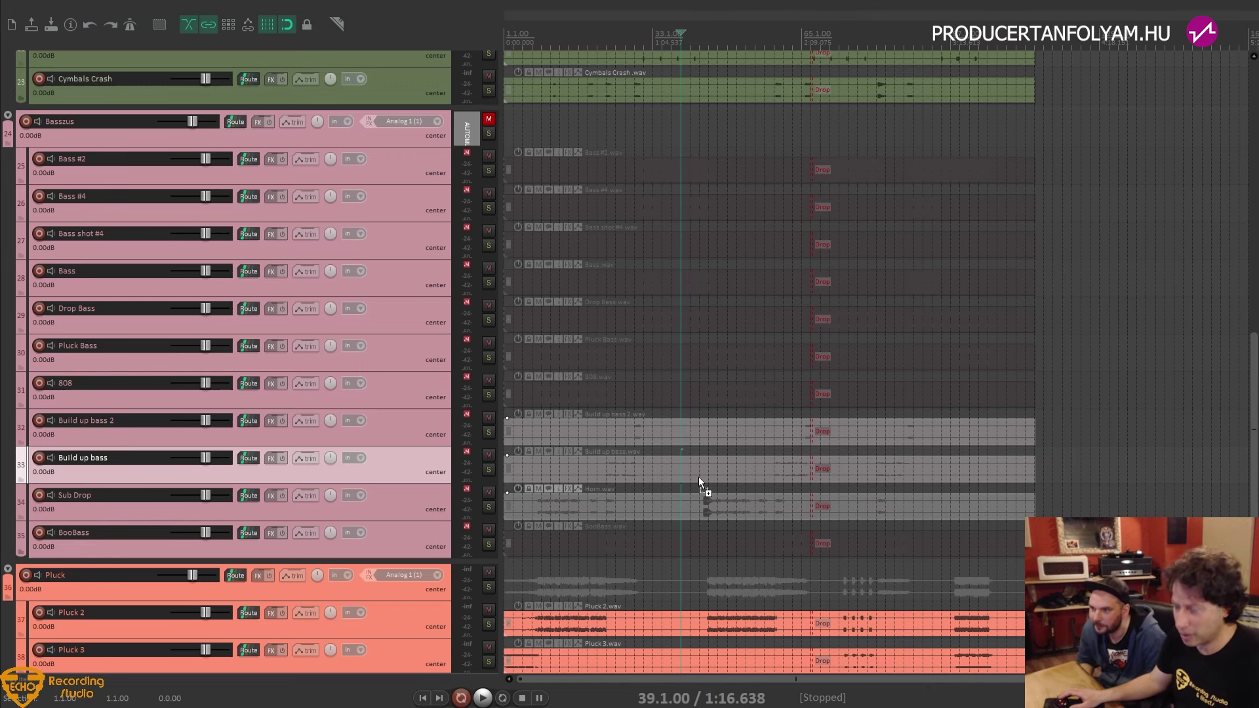
key("ctrl+z")
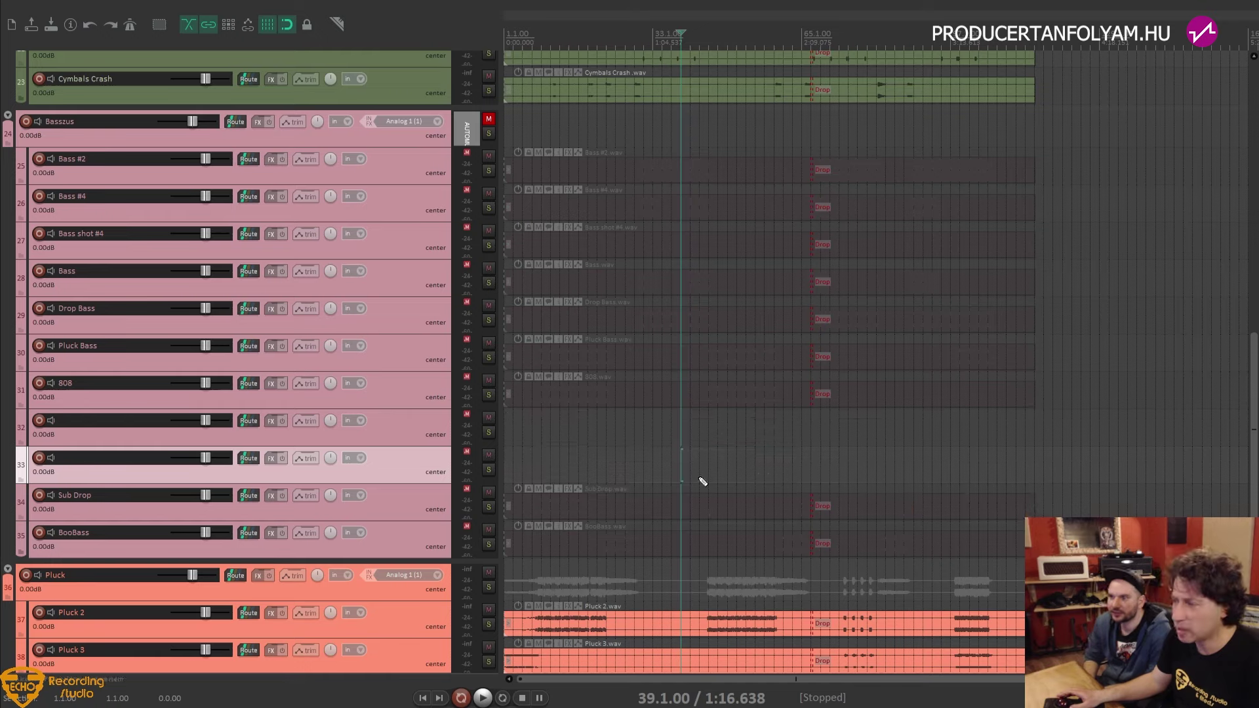
Switch to Unreal Commander, clear the mark from Horn and check the rest of the _kapott list for other leftover marks
key("alt+Tab")
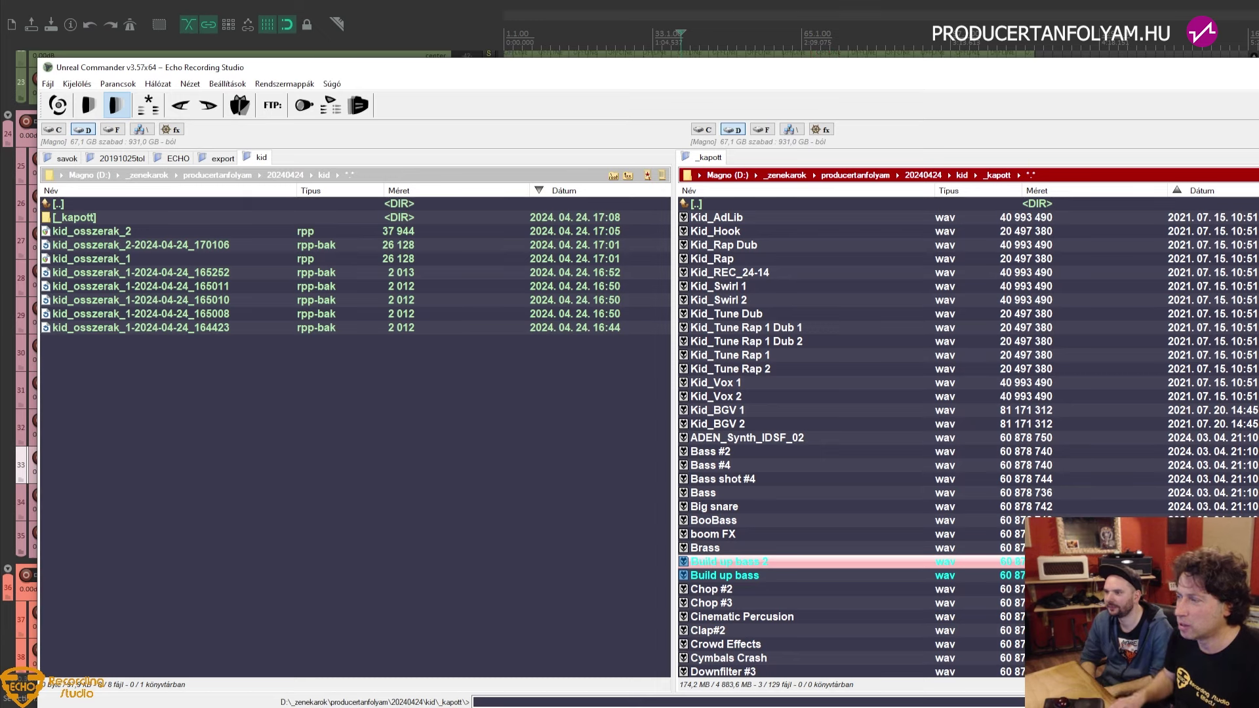
key("Page_Down")
key("Up")
key("Up")
key("Up")
key("Up")
key("Up")
key("Up")
key("Up")
key("Up")
key("Up")
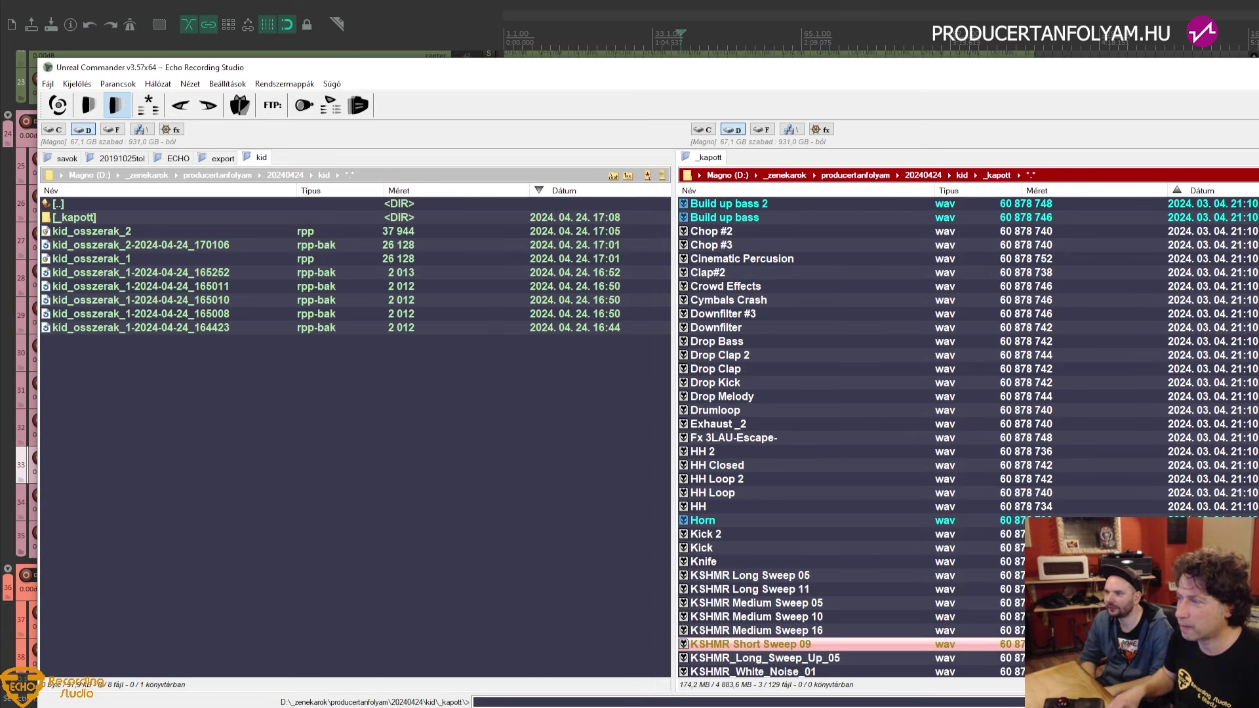
key("Up")
key("Insert")
key("Page_Down")
key("Page_Down")
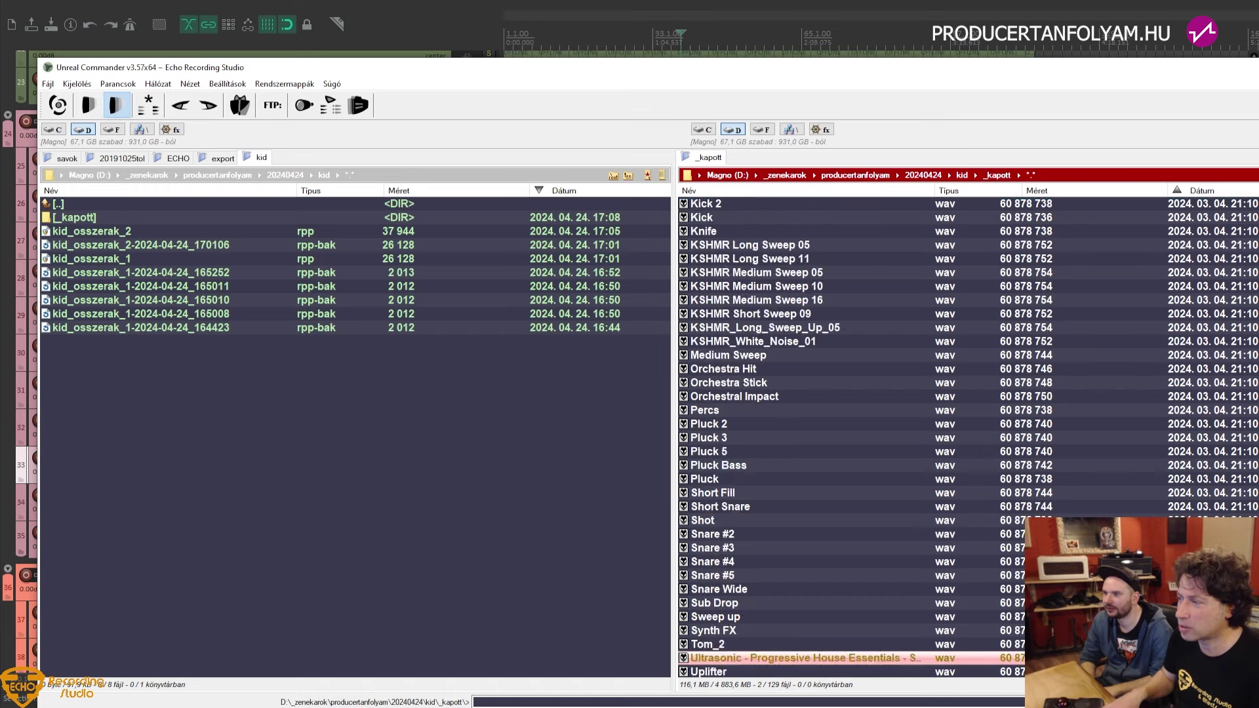
key("Page_Up")
key("Page_Up")
key("Page_Up")
key("Page_Up")
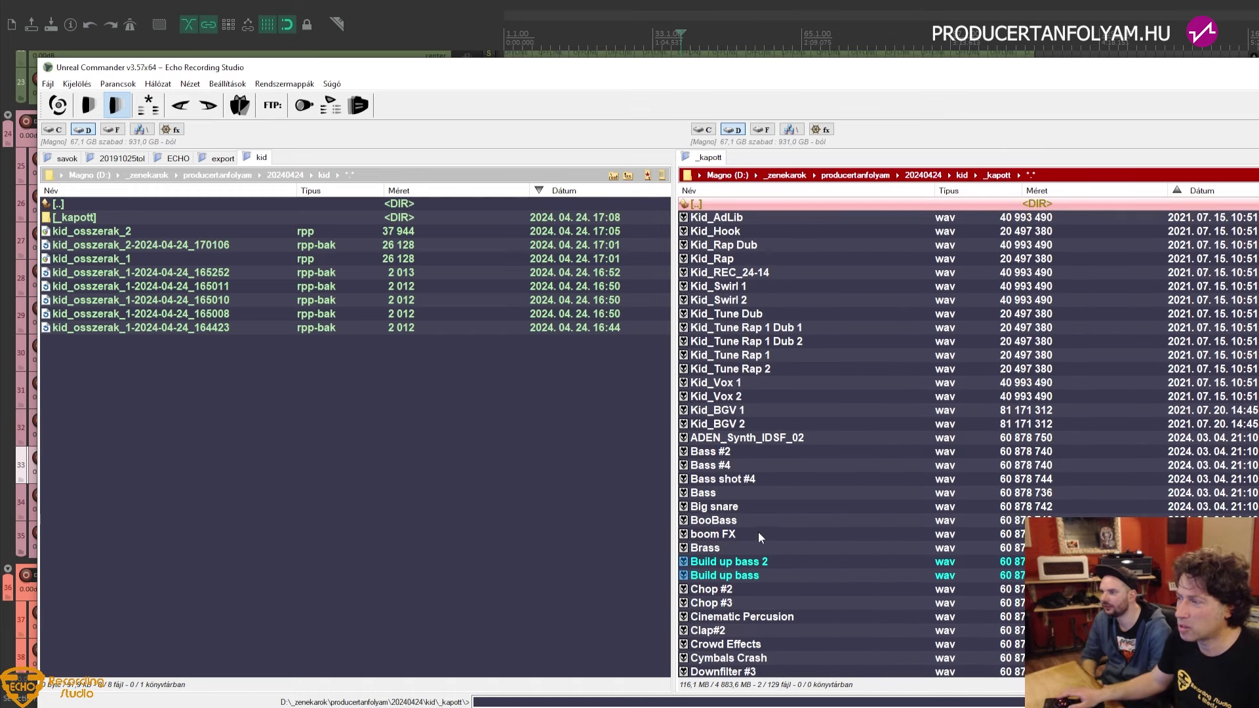
Import Build up bass 2 and Build up bass on separate tracks at the project start, filling the two empty tracks below 808
left_click(759, 561)
left_click_drag(759, 562, 466, 442)
key("alt+Tab")
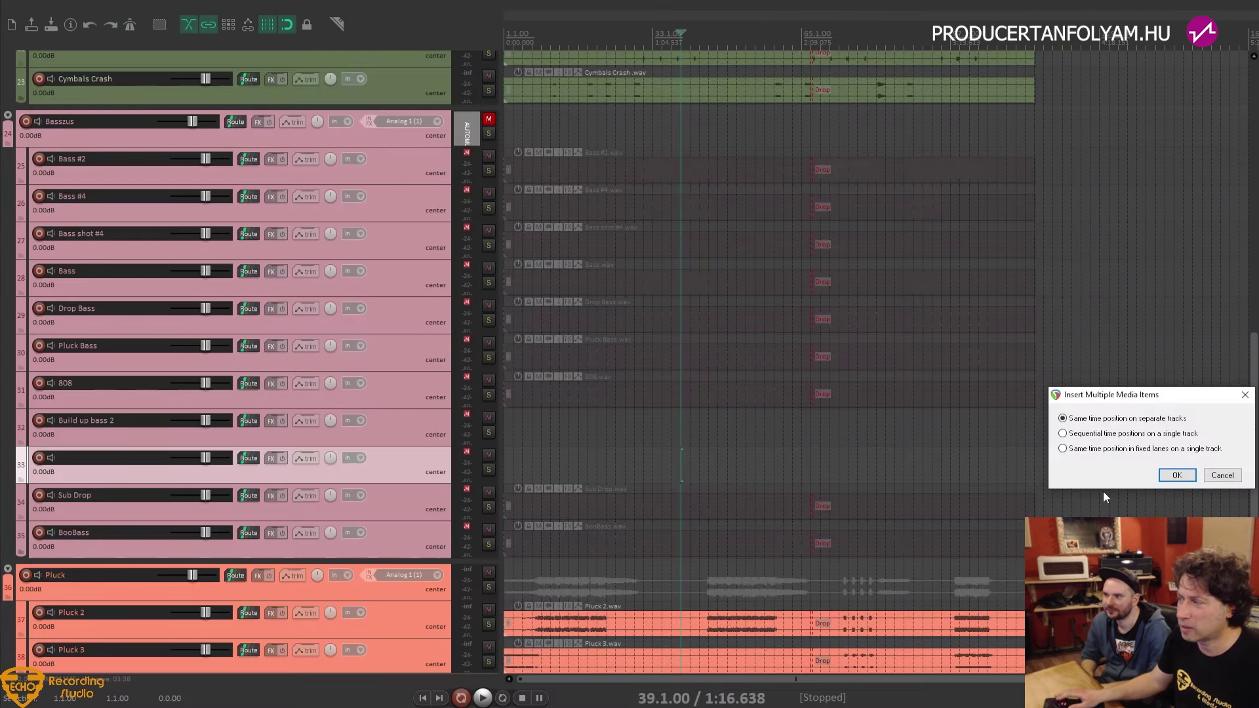
left_click(1162, 475)
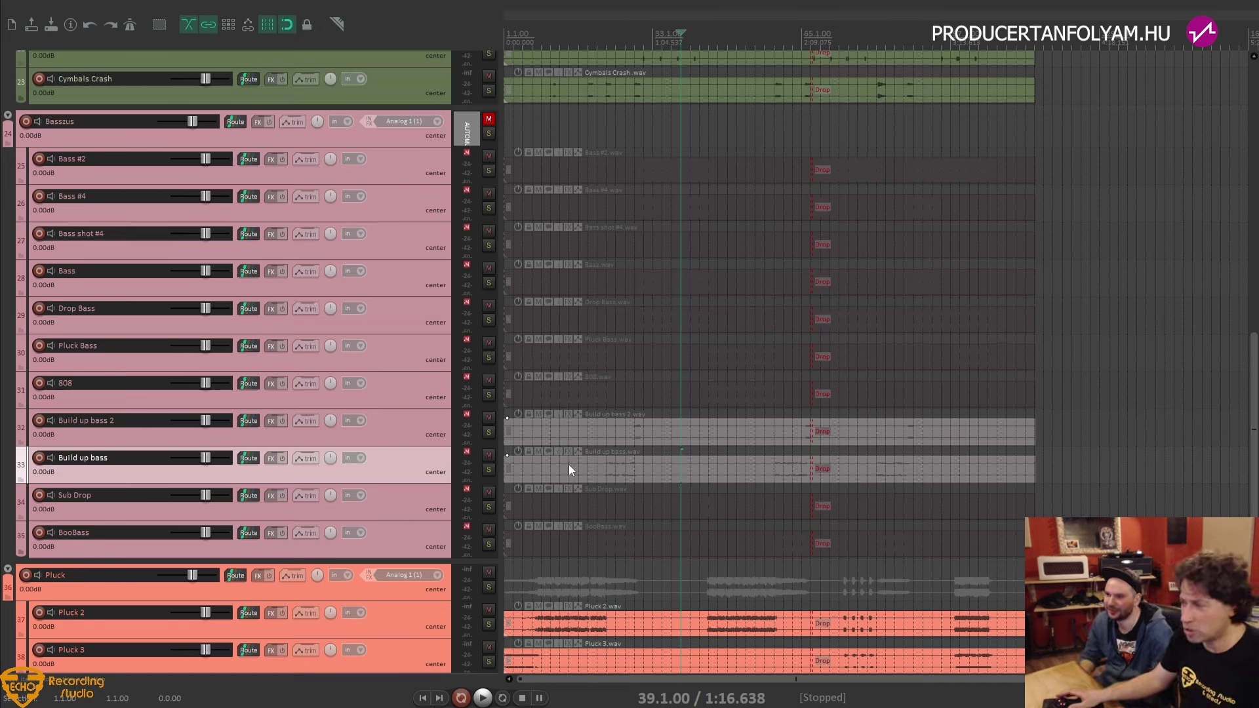
Return to Unreal Commander and clear the marks from Build up bass 2 and Build up bass
key("alt+Tab")
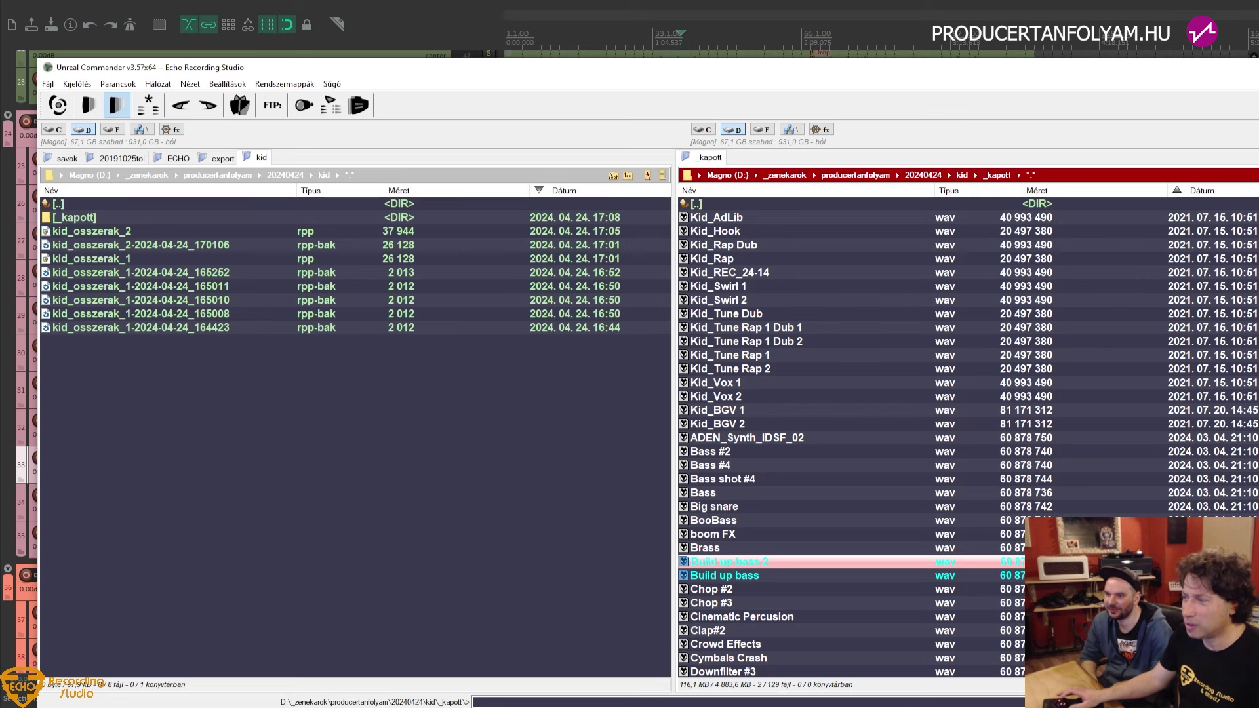
key("Insert")
key("Insert")
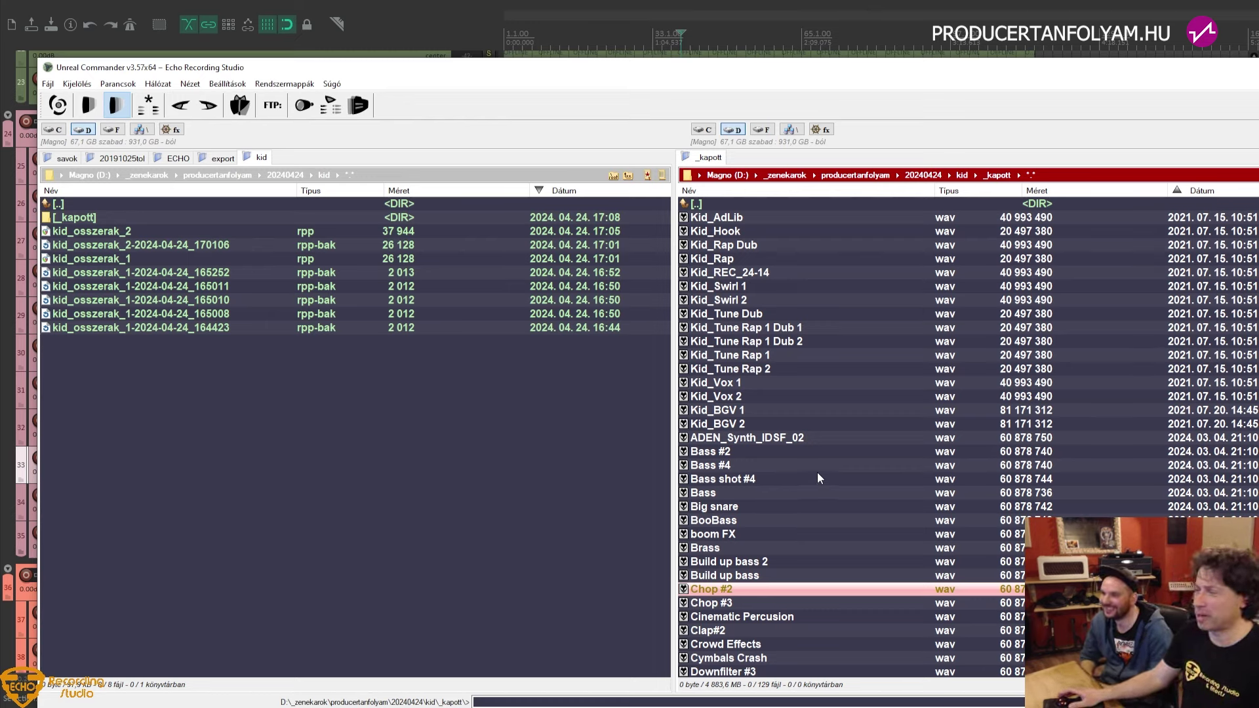
Mark ADEN_Synth_IDSF_02 in the _kapott file list as the first synth stem for import
scroll(817, 472, "down", 2)
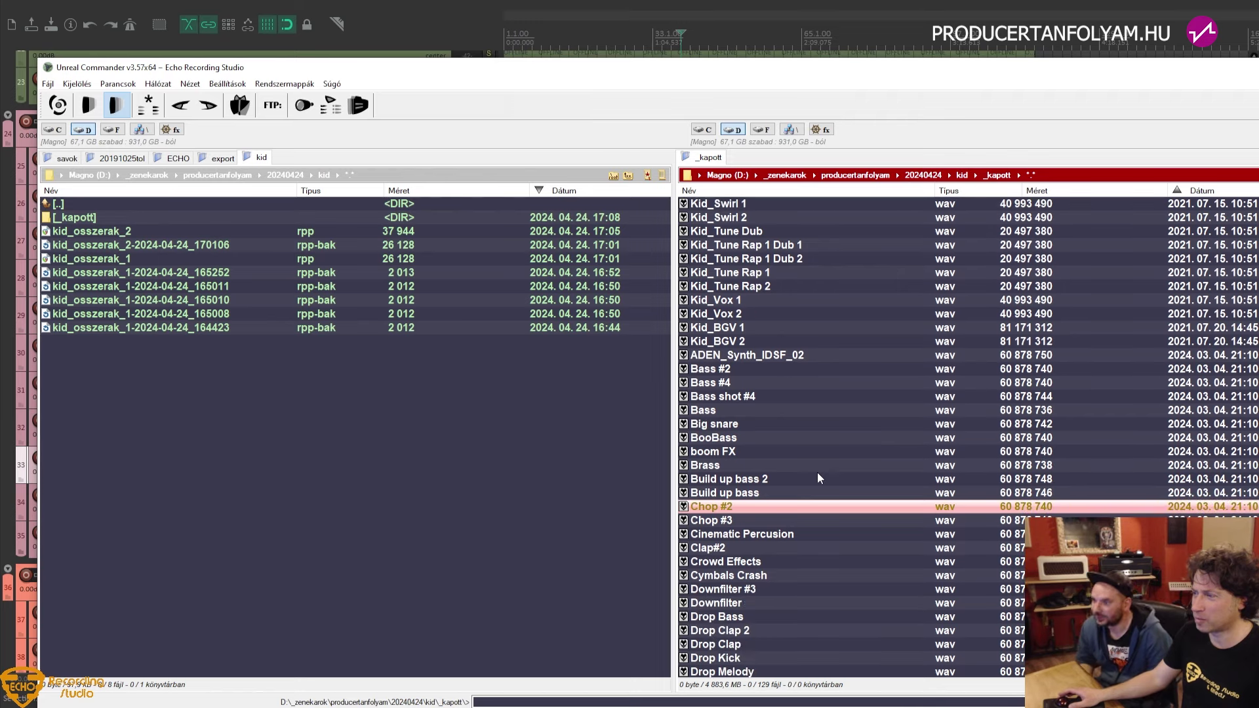
left_click(769, 358)
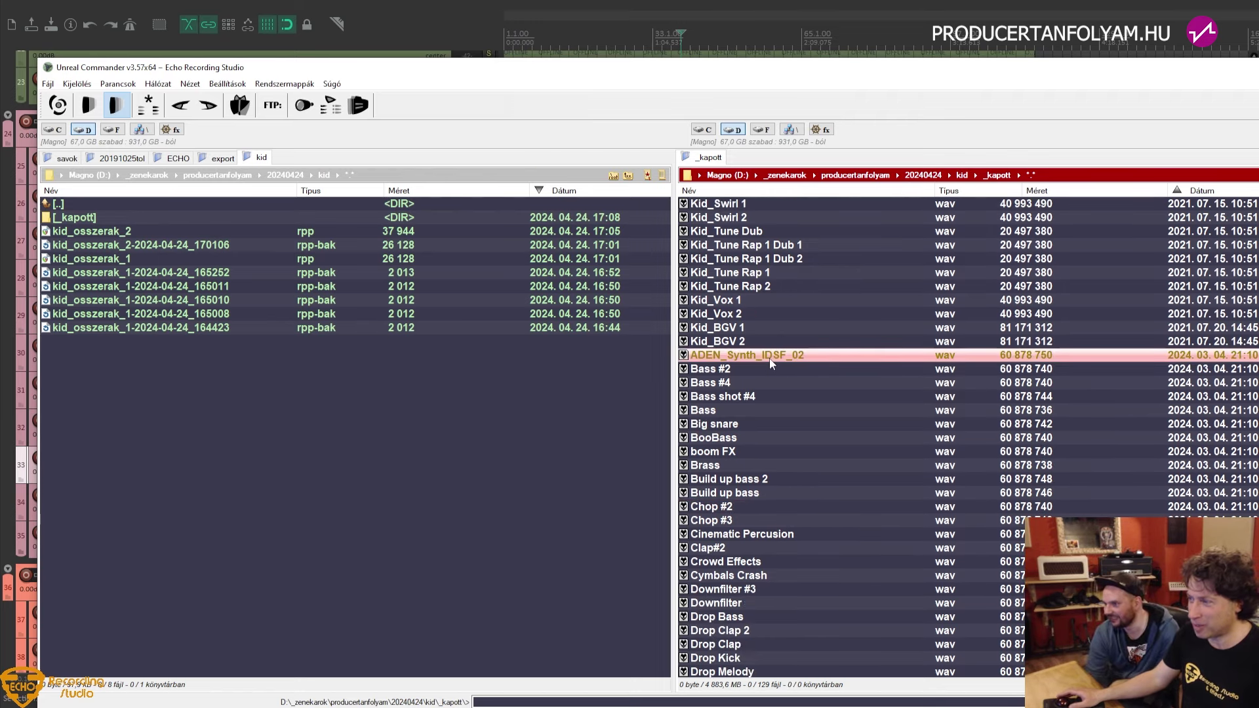
scroll(769, 358, "down", 3)
scroll(769, 358, "up", 2)
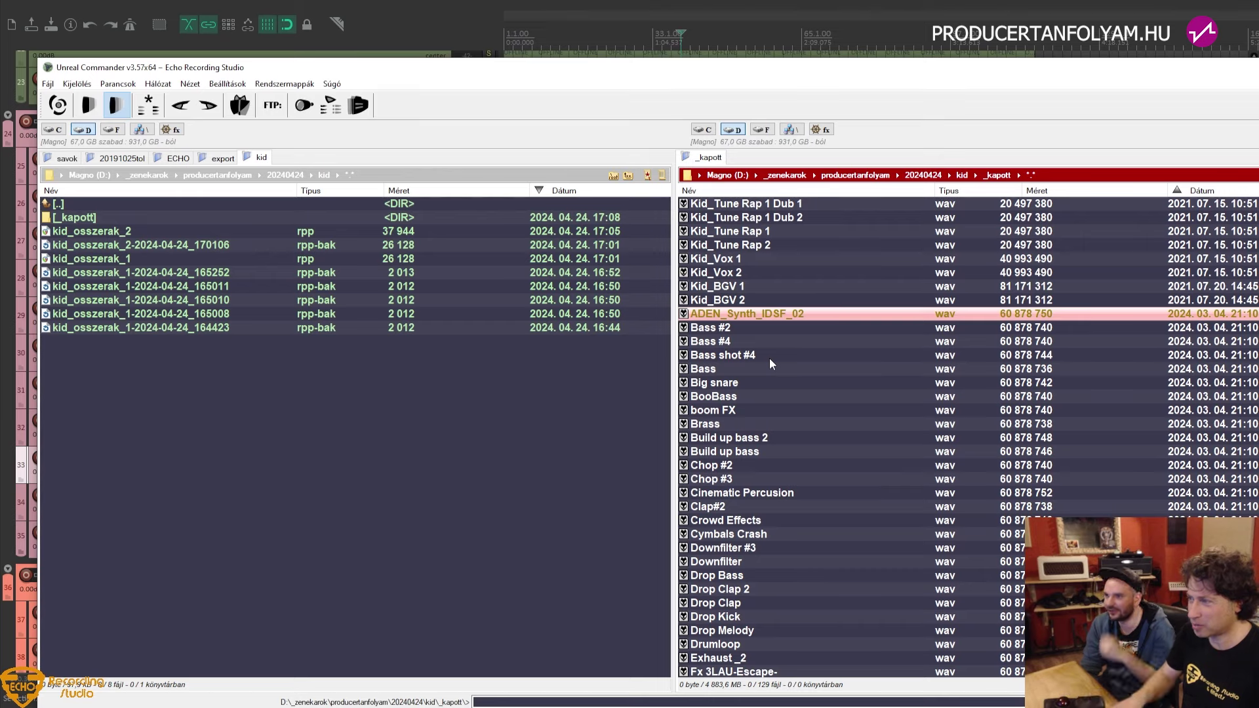
key("Insert")
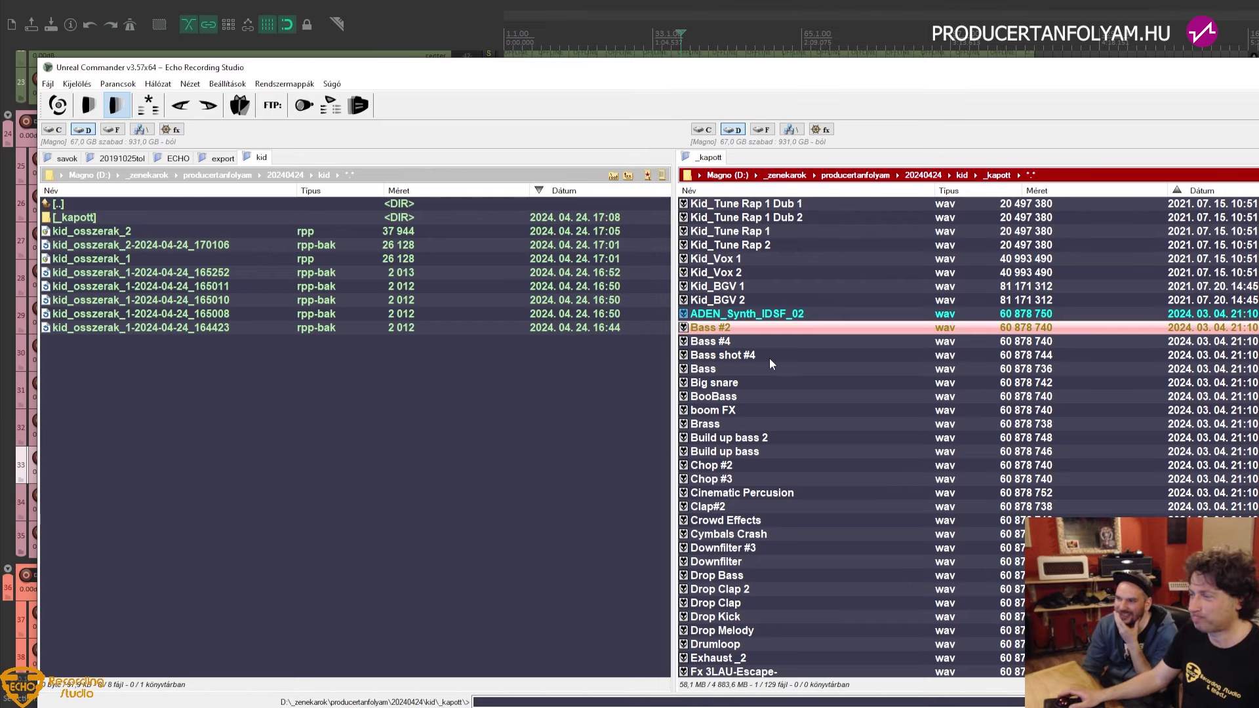
Look through the _kapott list for more melodic synth stems and add Drop Melody to the marked files
scroll(769, 358, "down", 2)
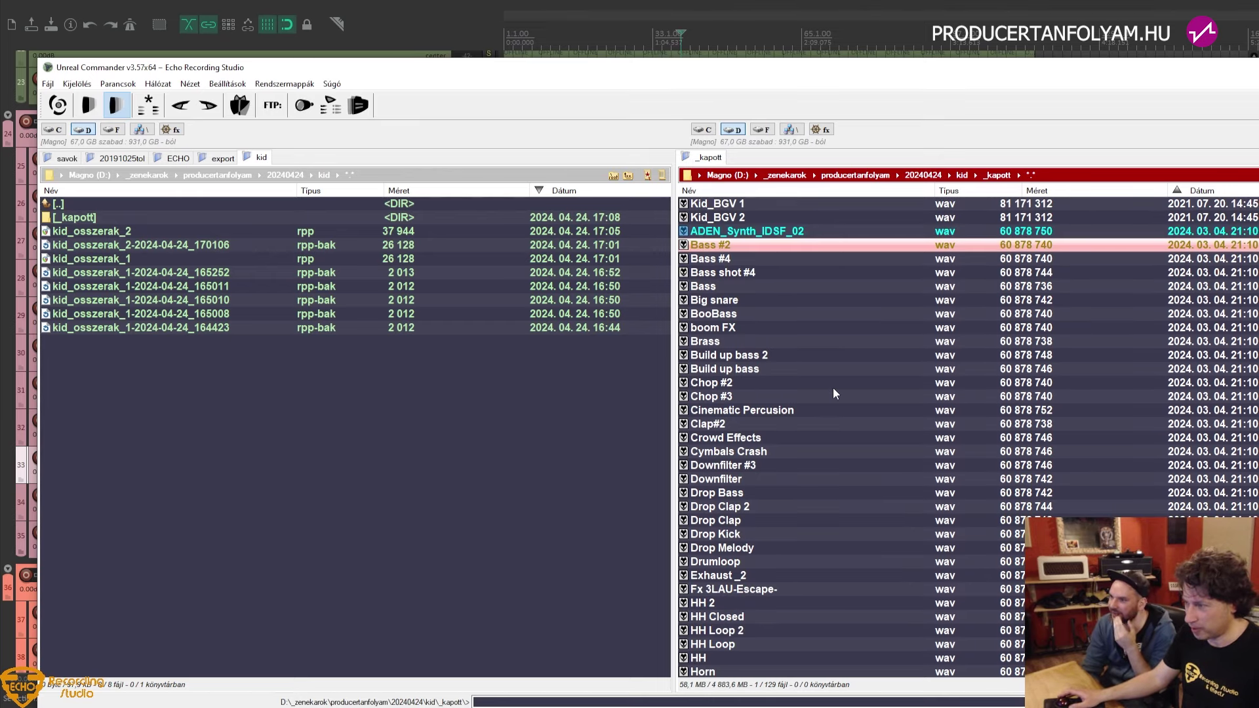
scroll(832, 387, "down", 3)
scroll(832, 387, "down", 2)
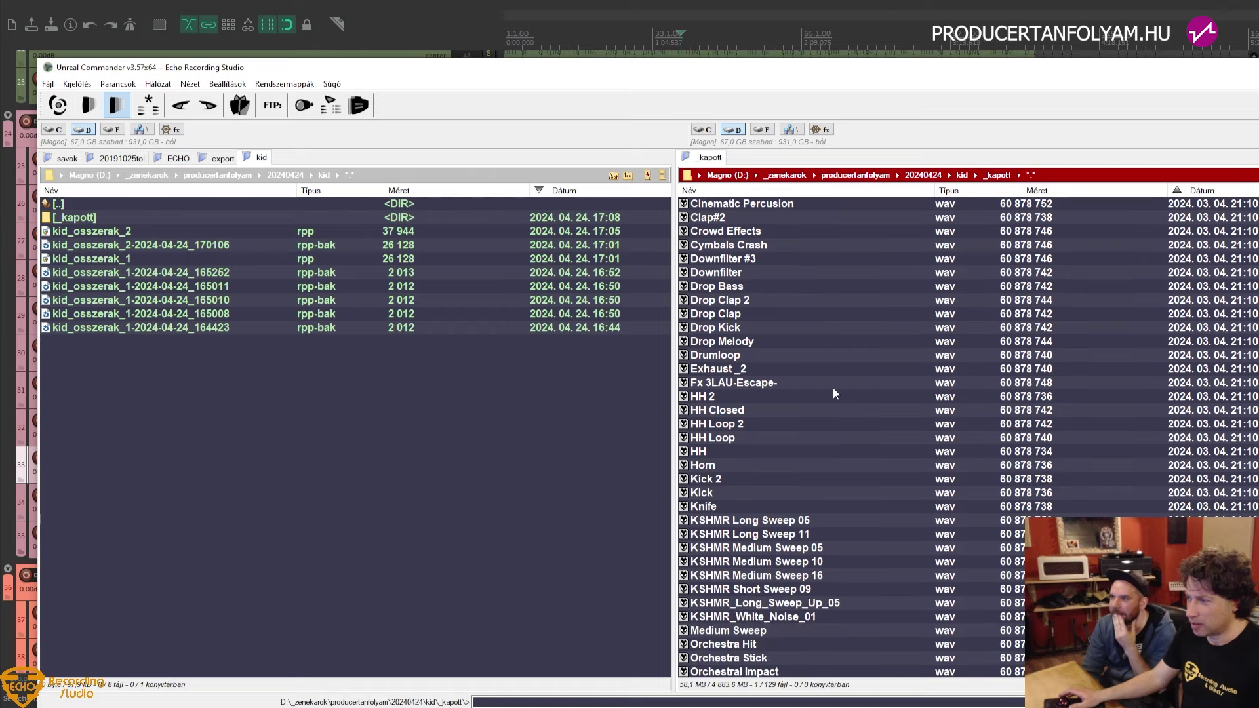
scroll(833, 387, "down", 2)
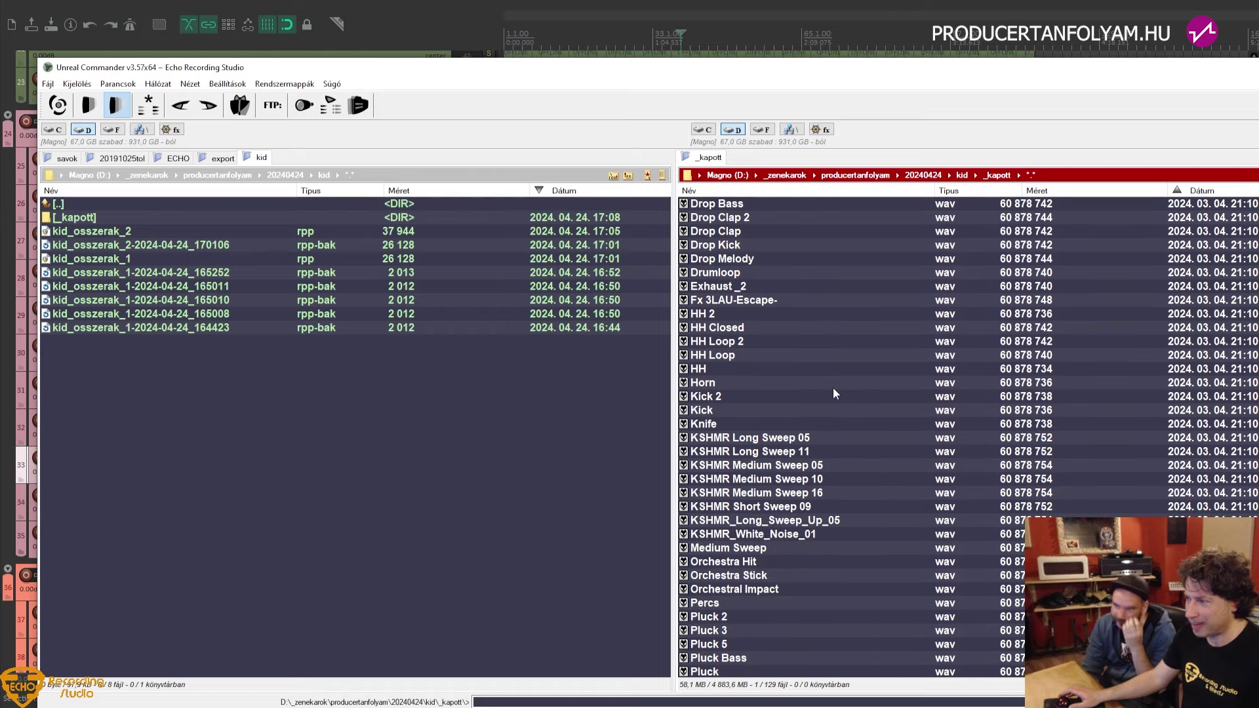
scroll(833, 392, "down", 2)
scroll(833, 392, "down", 1)
scroll(833, 392, "up", 12)
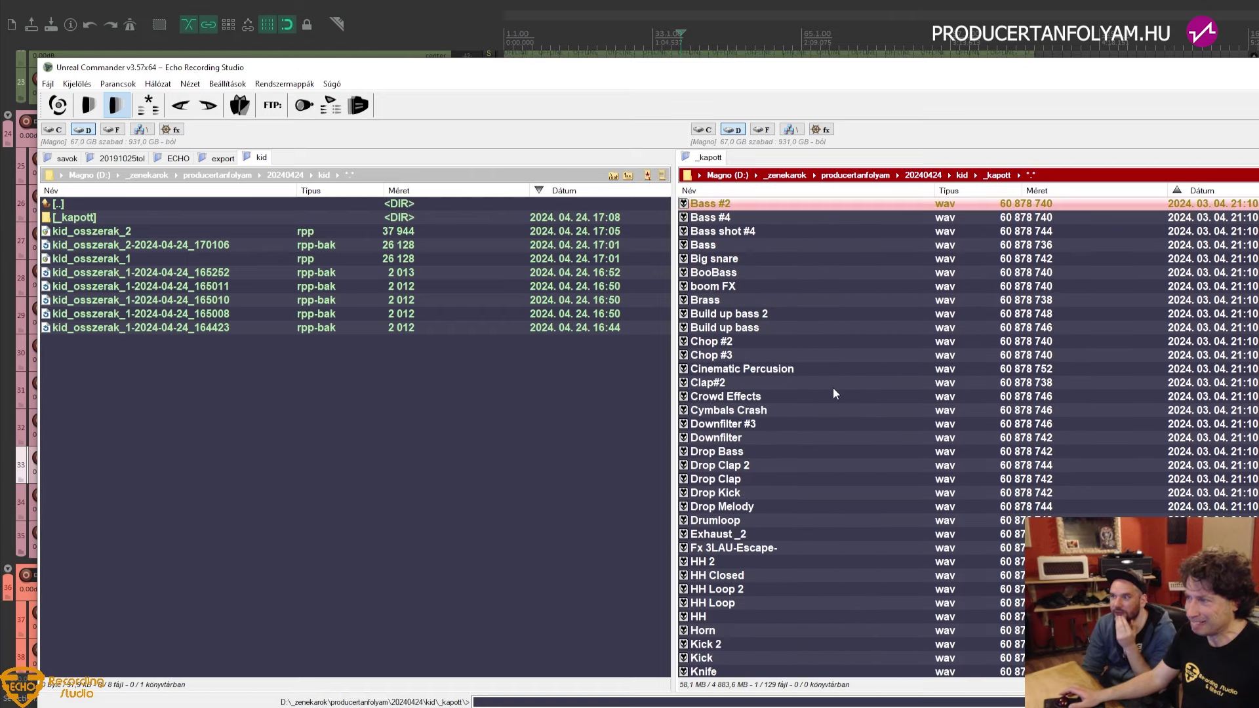
scroll(832, 392, "down", 1)
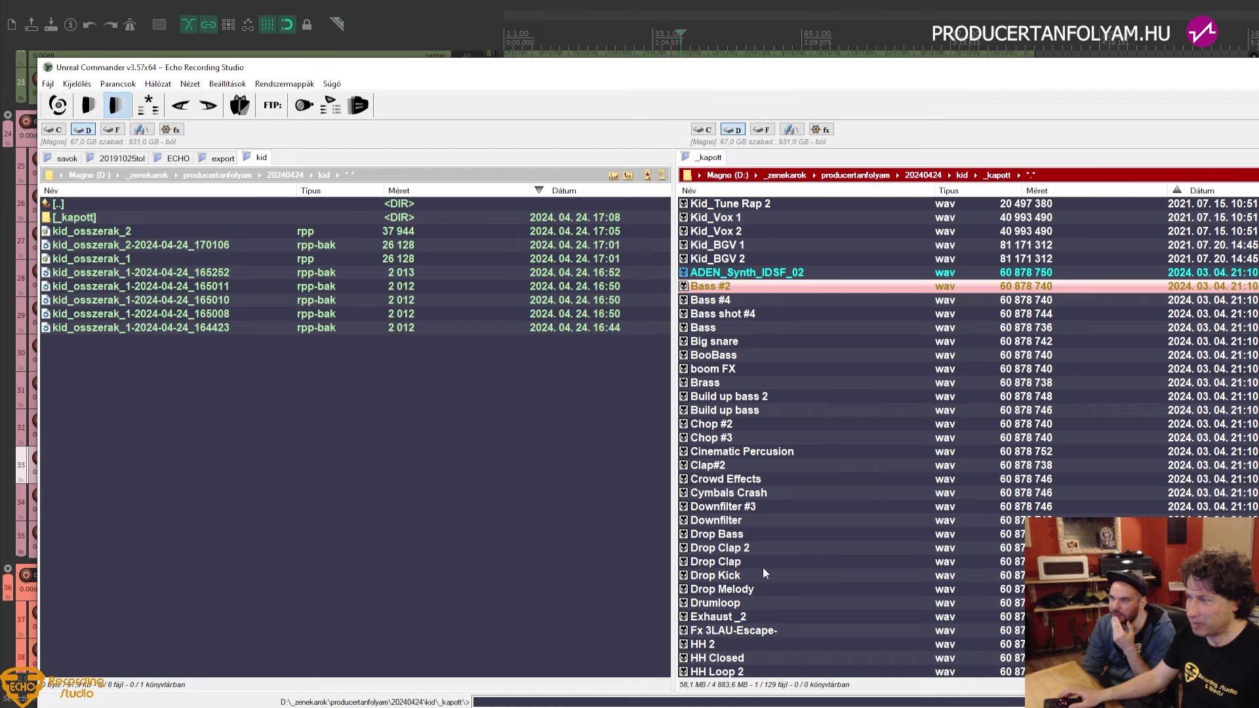
left_click(737, 589)
key("Insert")
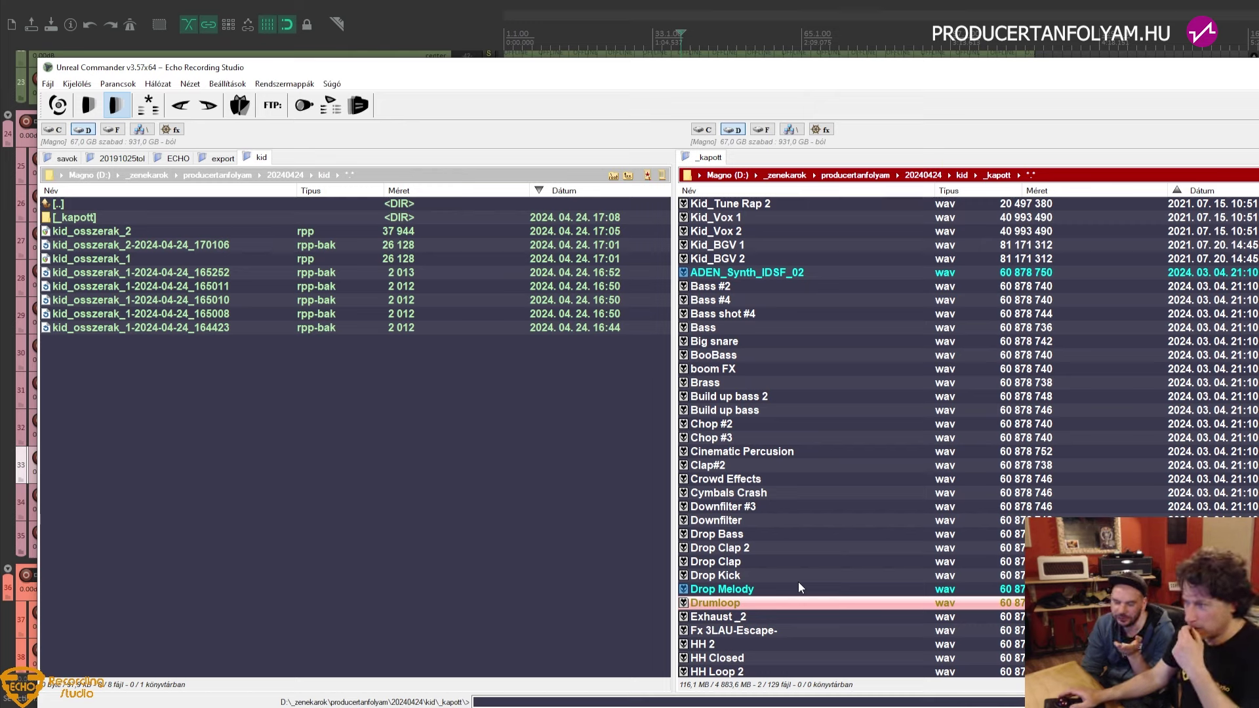
Check the files below Drumloop in the _kapott list for further synth stems to mark
scroll(798, 581, "down", 7)
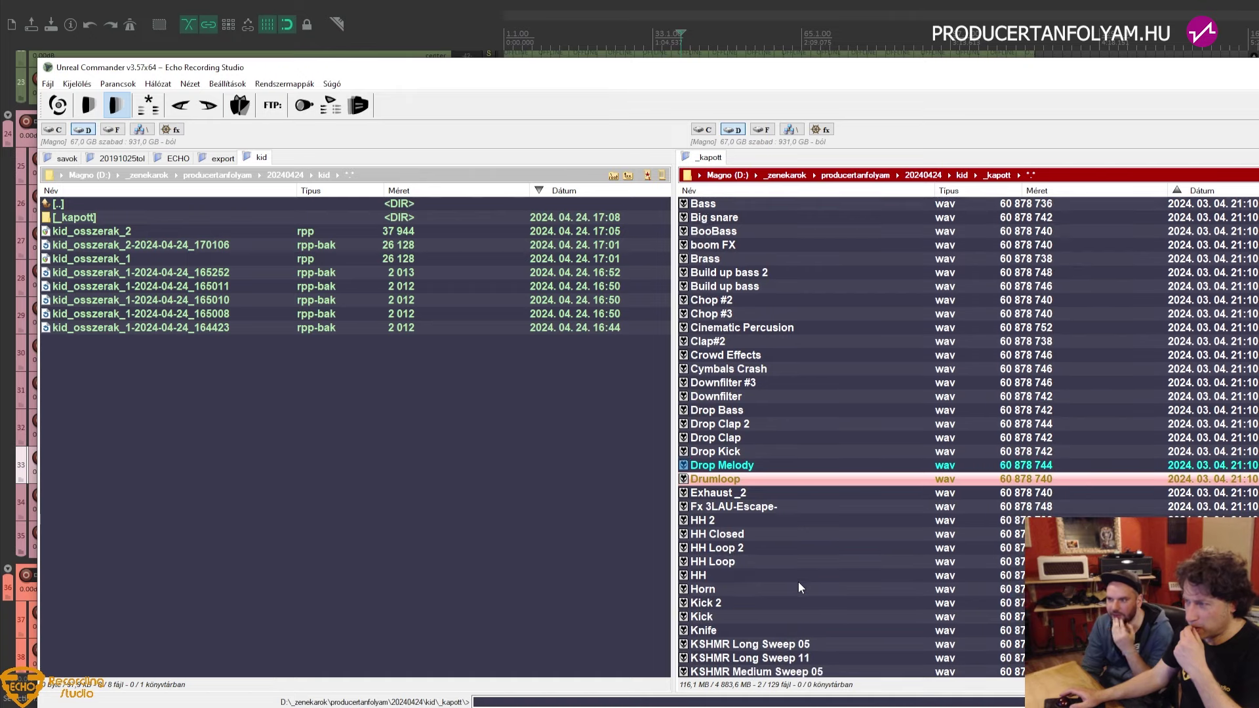
scroll(798, 581, "down", 8)
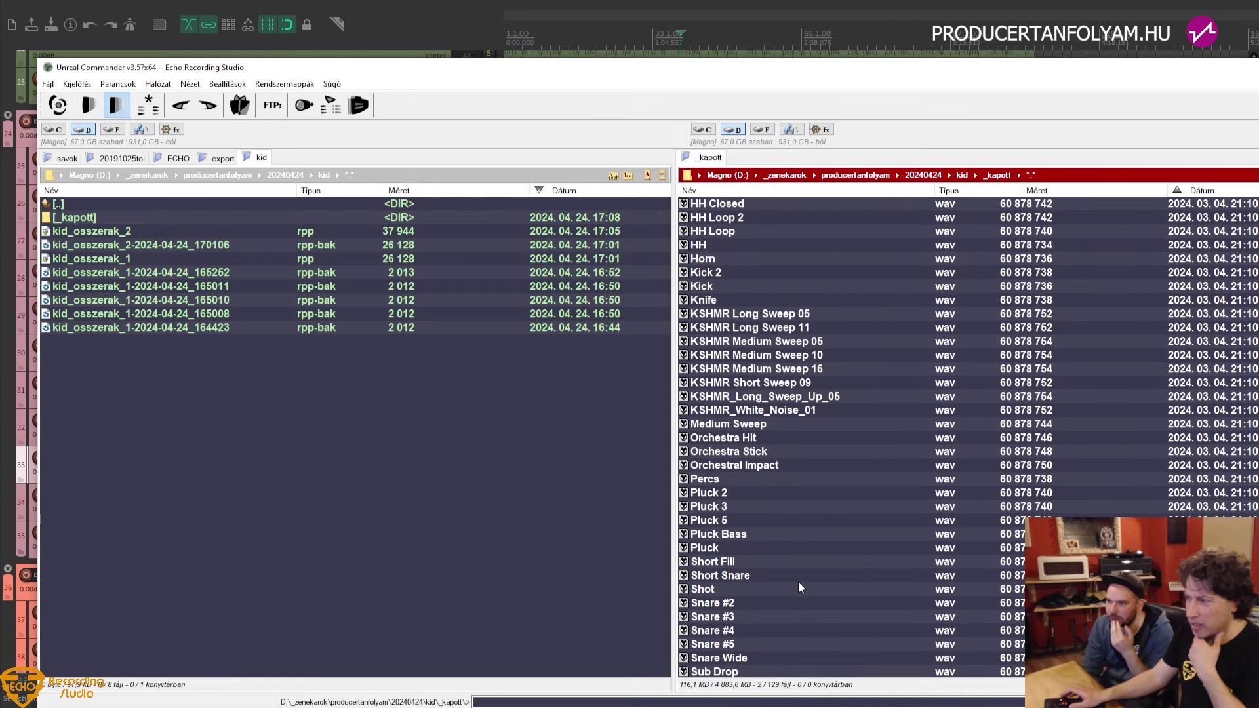
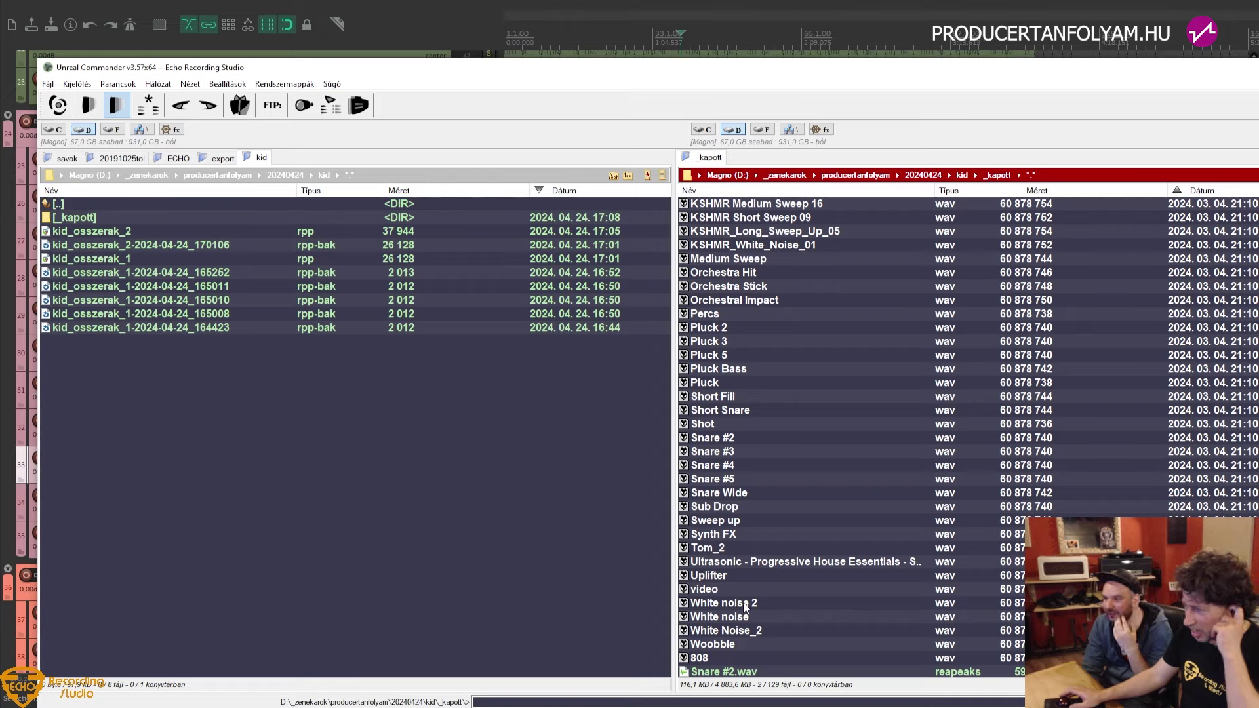
Import the marked ADEN_Synth_IDSF_02 and Drop Melody stems into REAPER below the Füvös folder, on separate tracks at the same time position
scroll(746, 606, "up", 10)
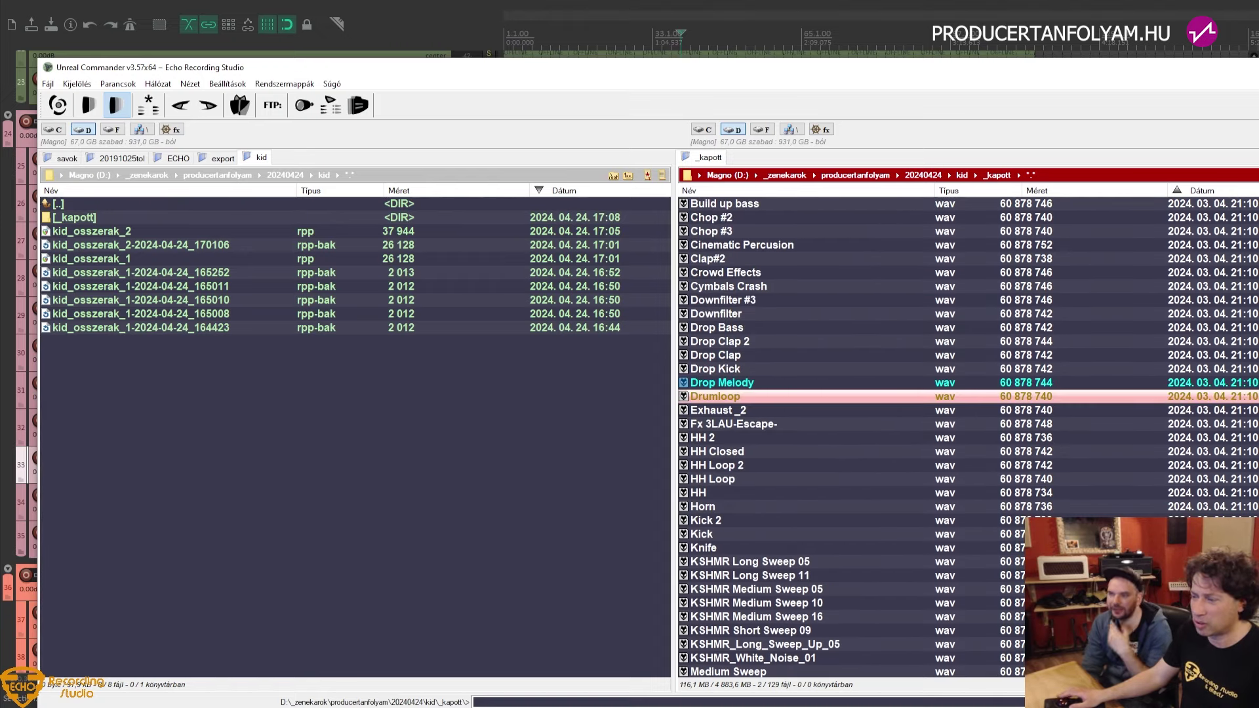
key("alt+Tab")
scroll(342, 438, "down", 5)
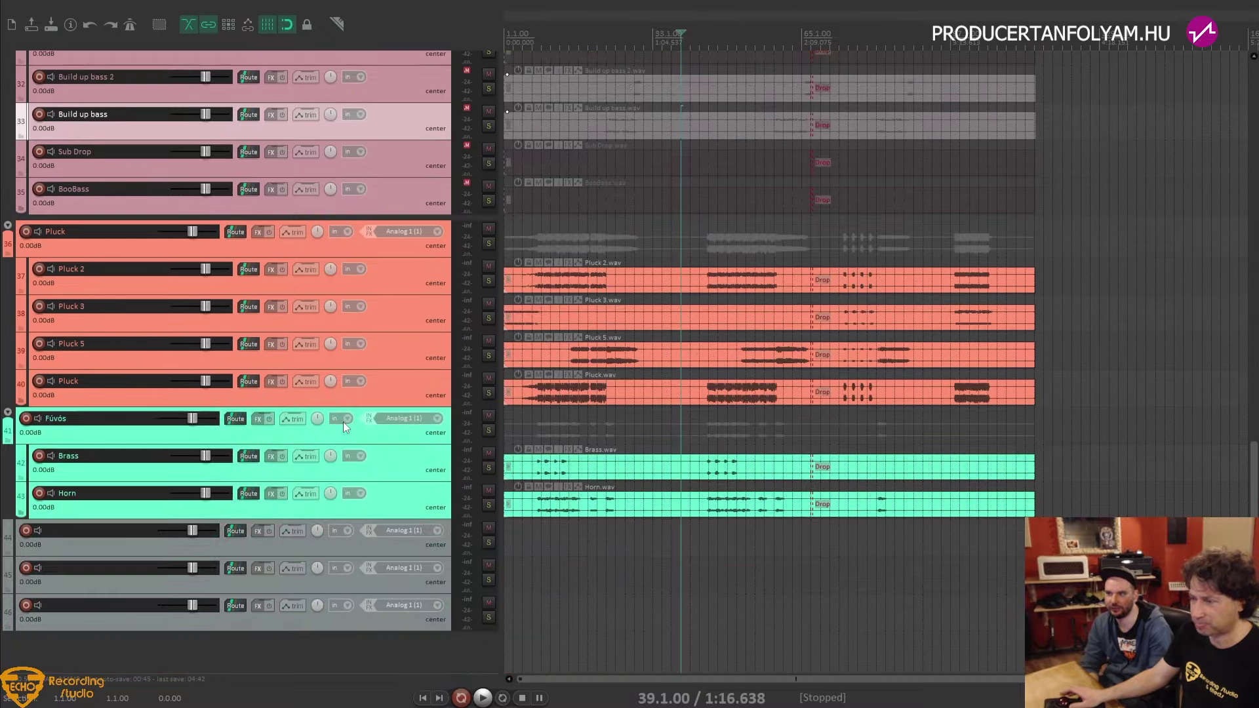
key("alt+Tab")
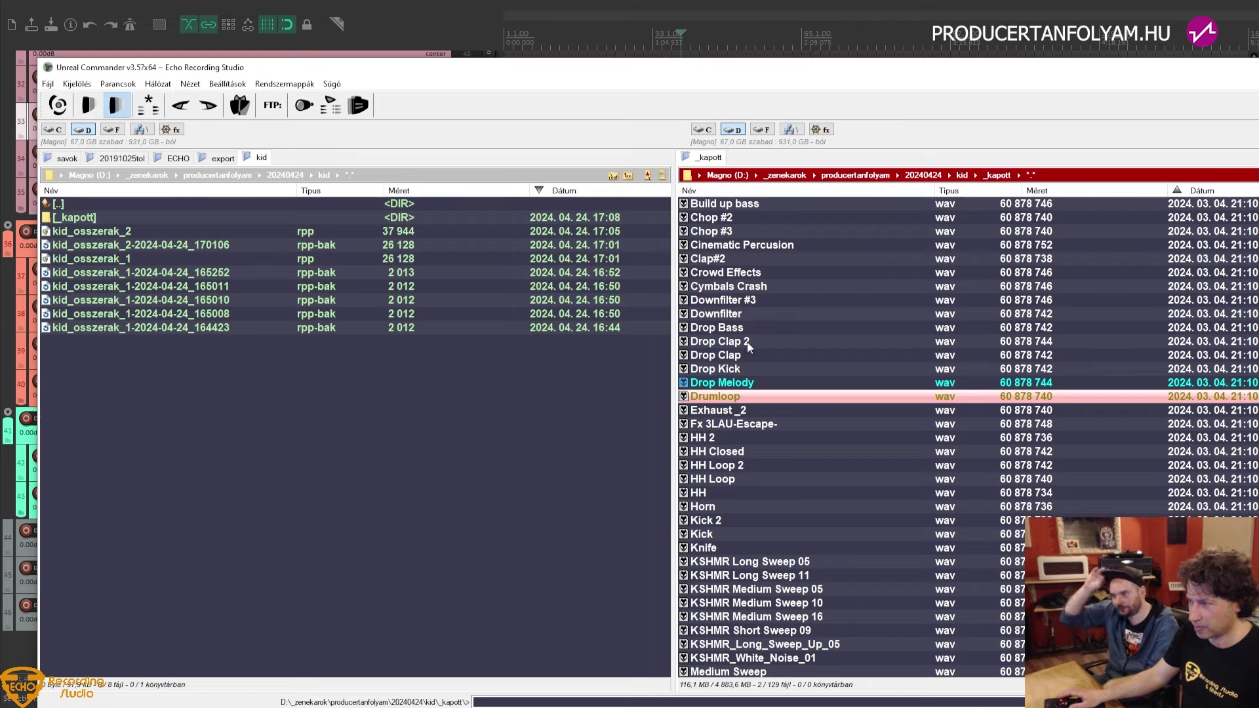
left_click(745, 386)
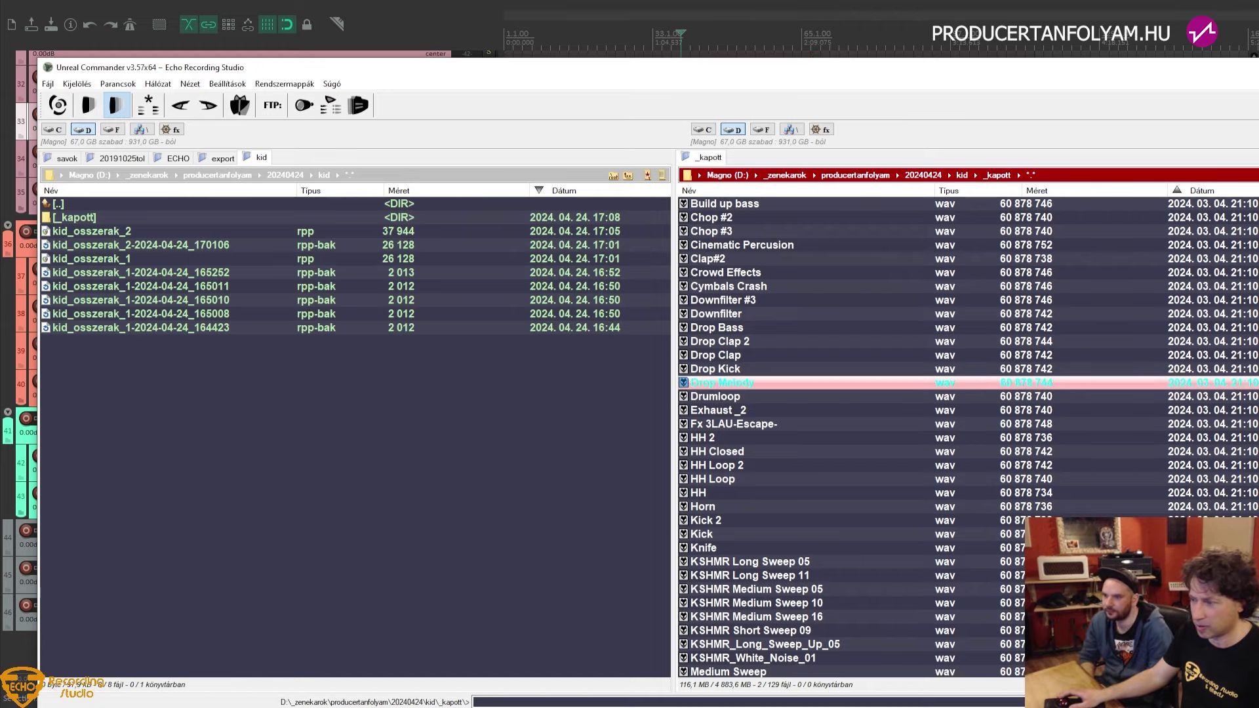
key("alt+Tab")
left_click_drag(745, 386, 472, 583)
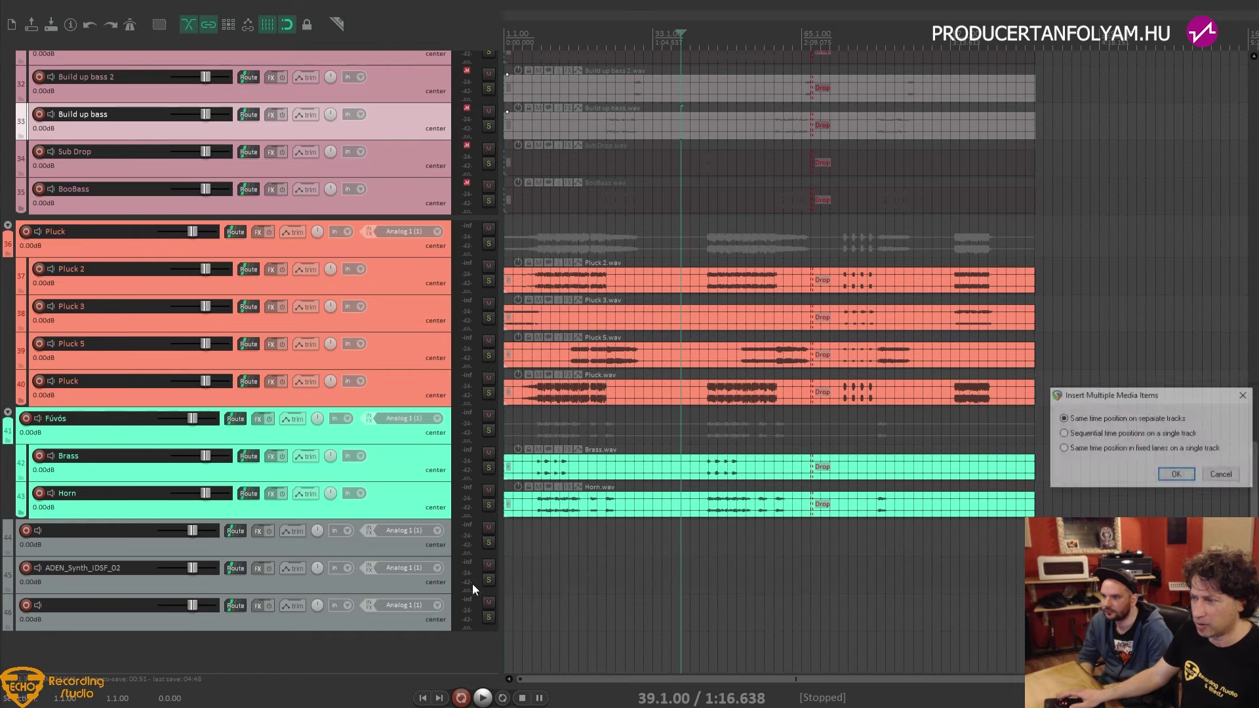
left_click(1175, 474)
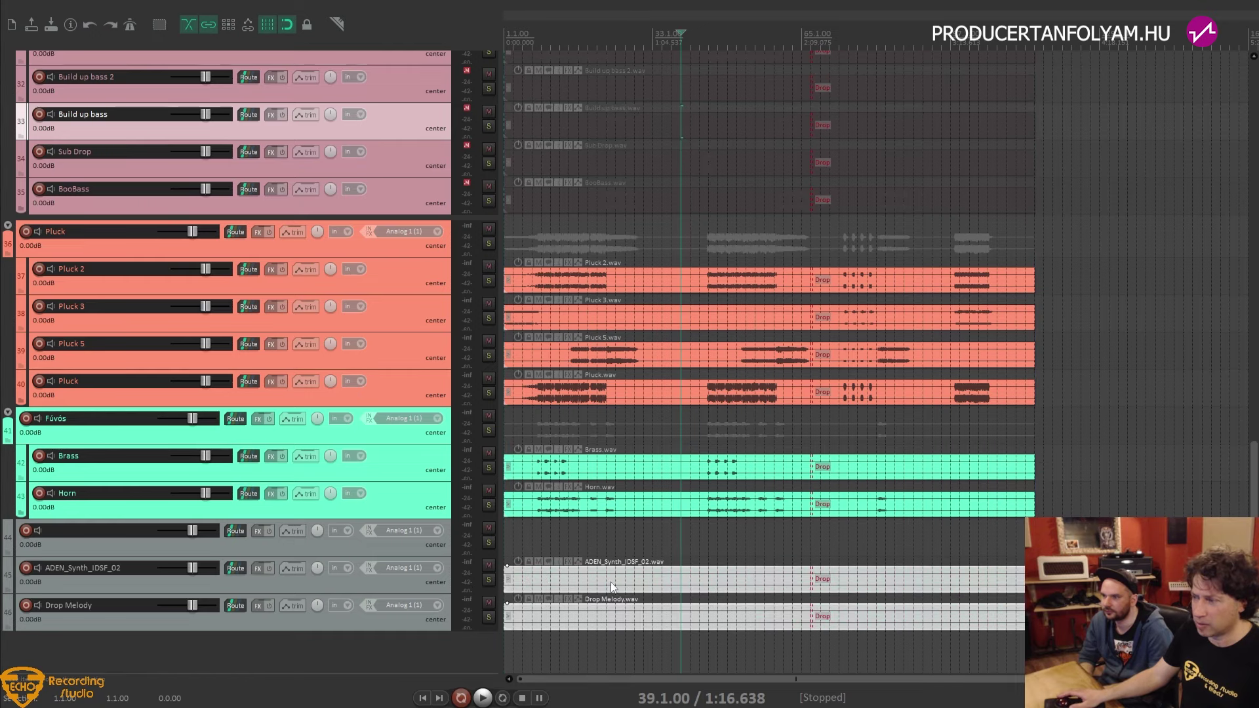
Name the empty track directly above ADEN_Synth_IDSF_02 "Szintik"
left_click(608, 581)
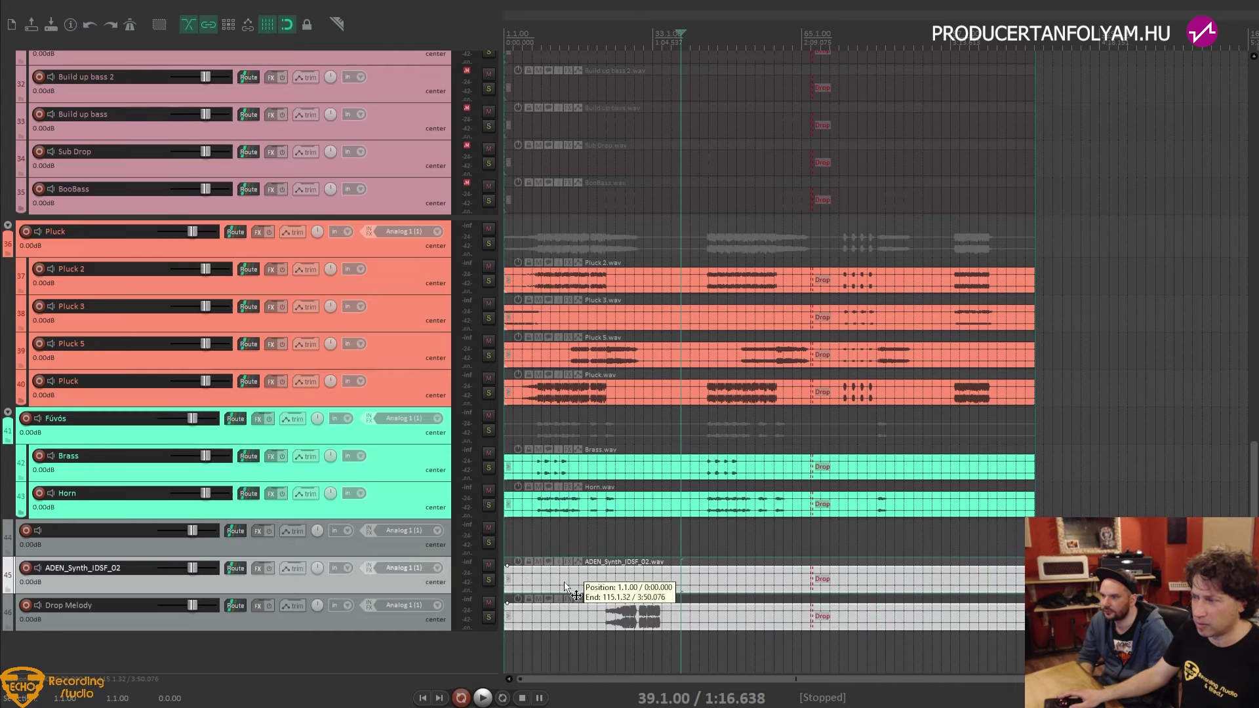
double_click(76, 532)
type("Szintik")
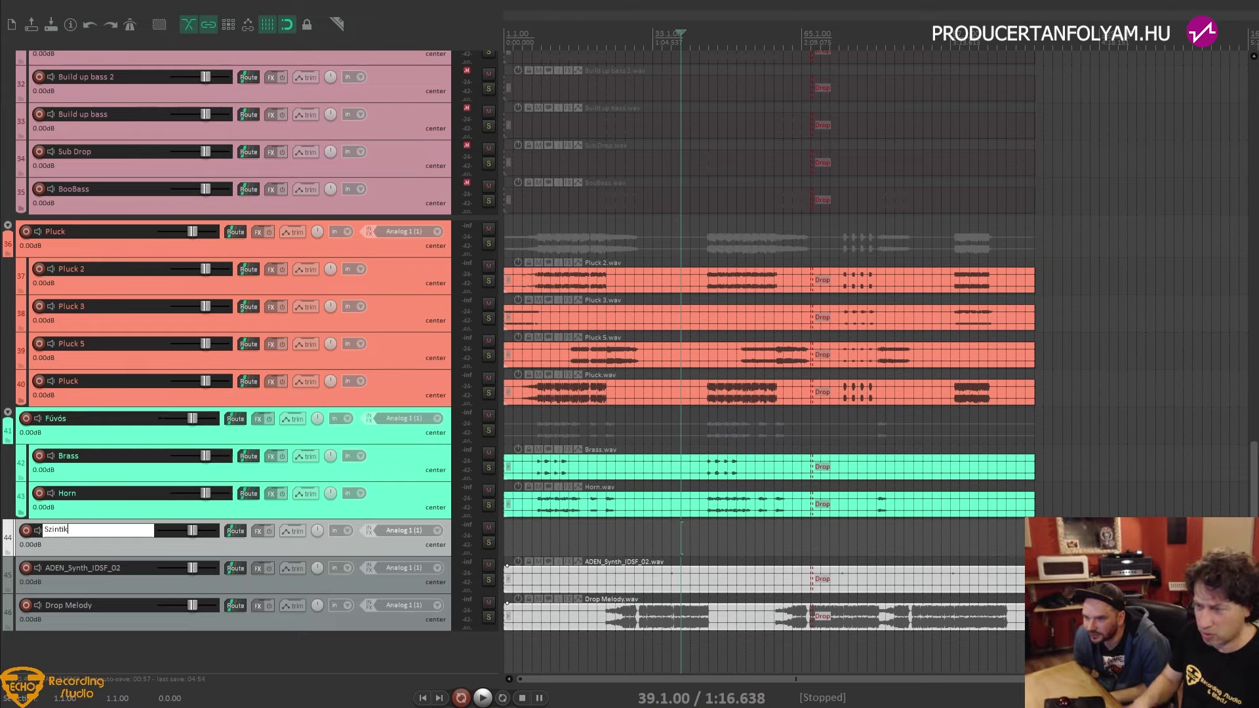
key("Return")
Raise the volume of the ADEN_Synth_IDSF_02 media item to about +8.30 dB
scroll(140, 506, "up", 2)
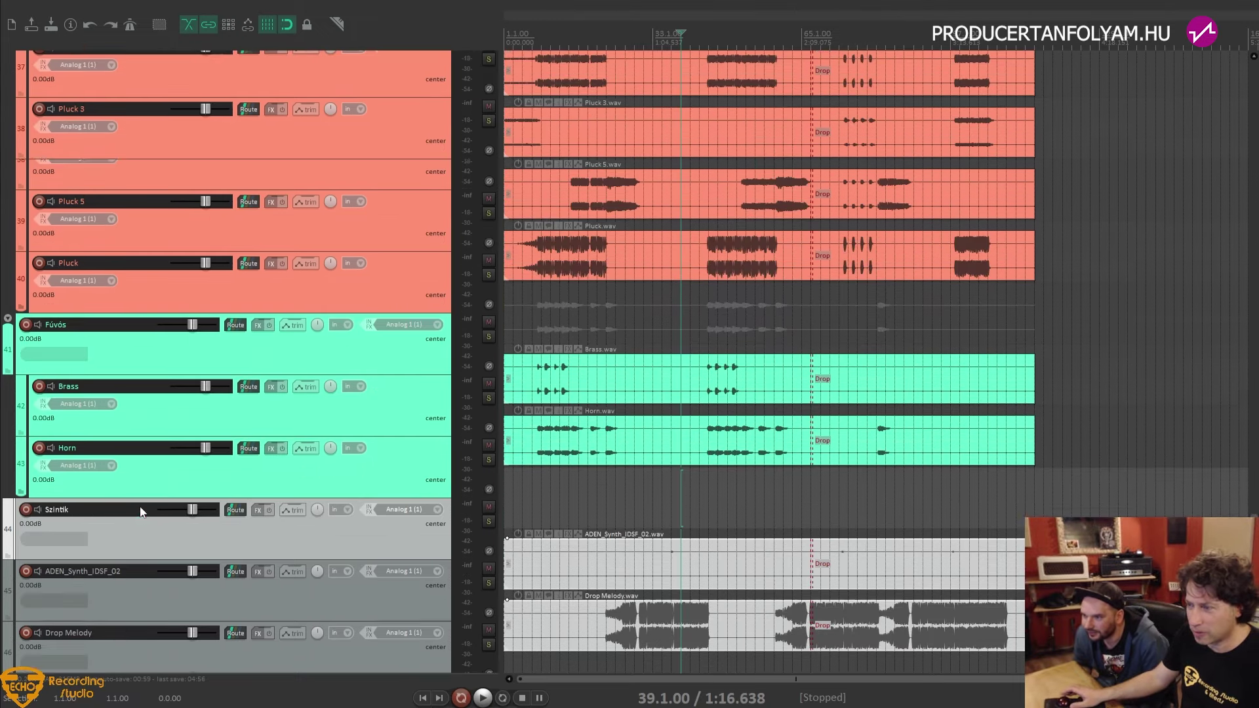
scroll(140, 506, "down", 1)
scroll(639, 522, "up", 2)
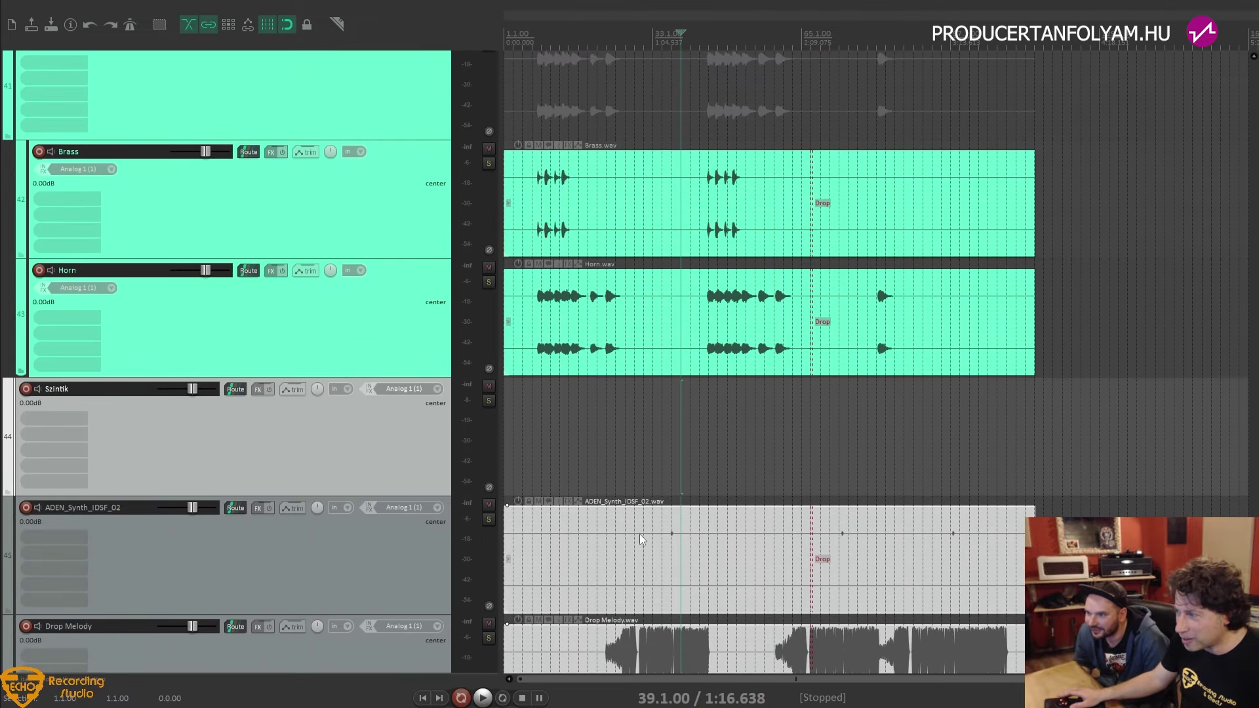
left_click(638, 551)
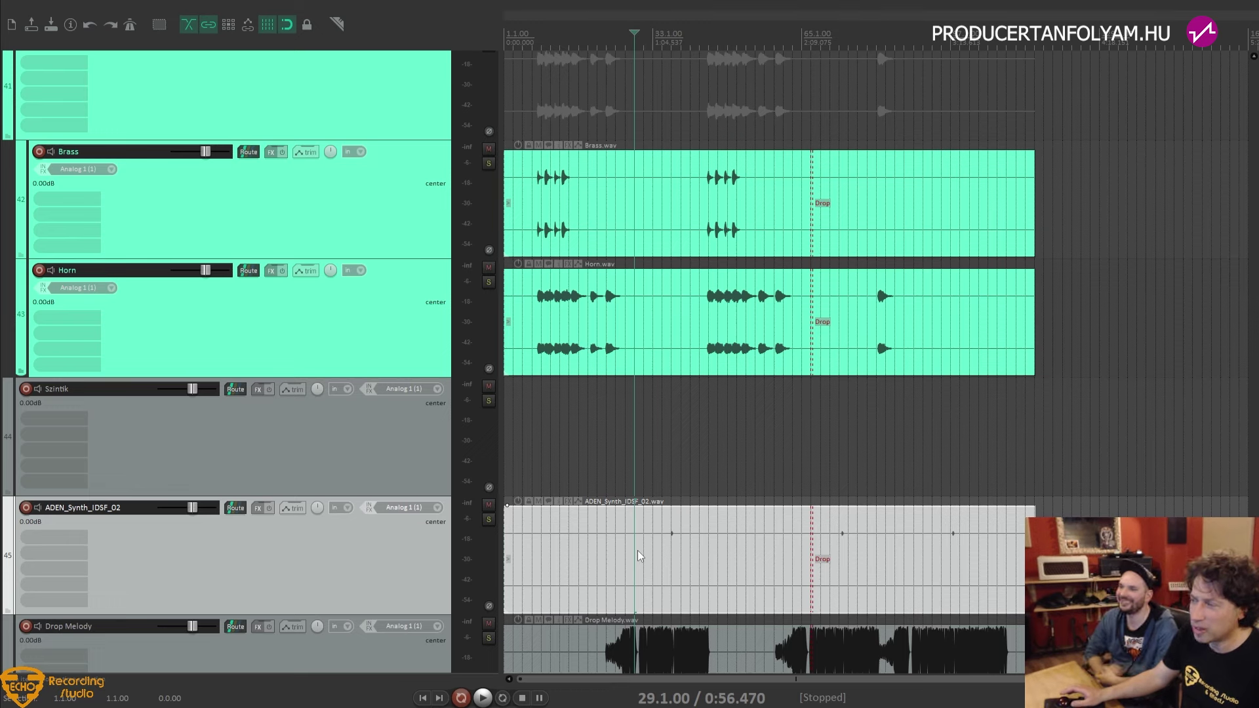
left_click_drag(518, 506, 517, 444)
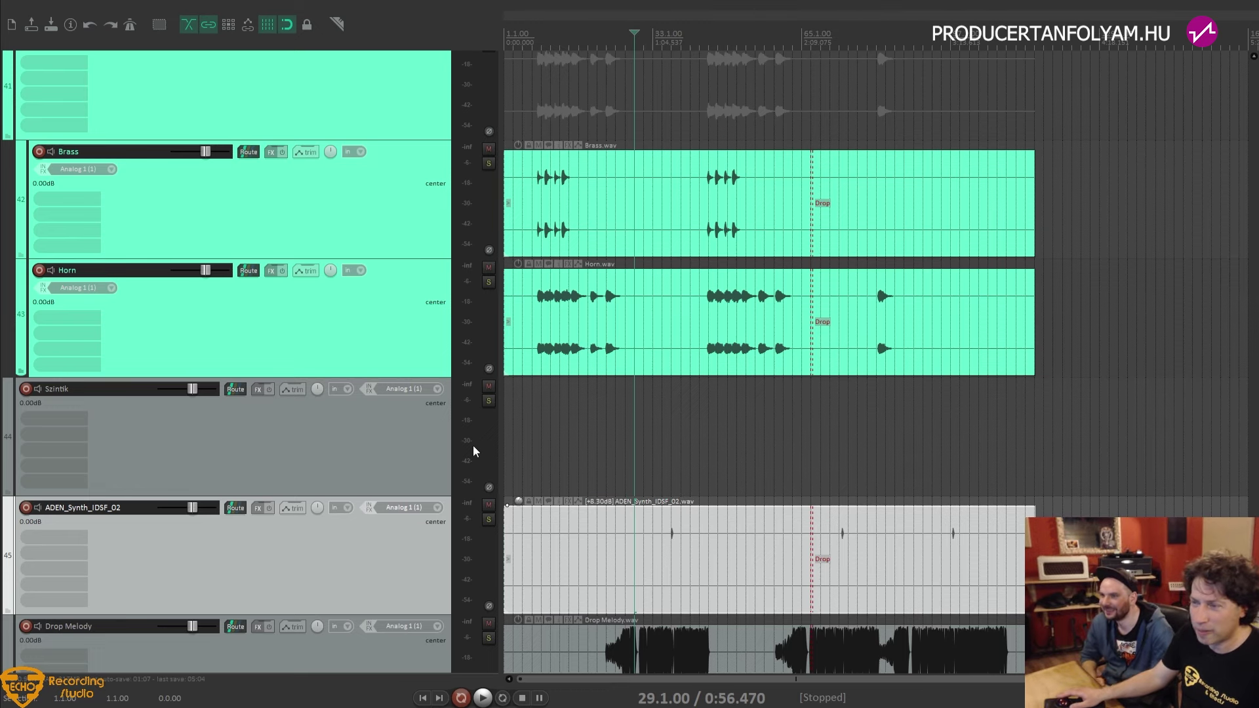
Nest the ADEN_Synth_IDSF_02 and Drop Melody tracks inside Szintik, making it their folder track
scroll(460, 486, "down", 6)
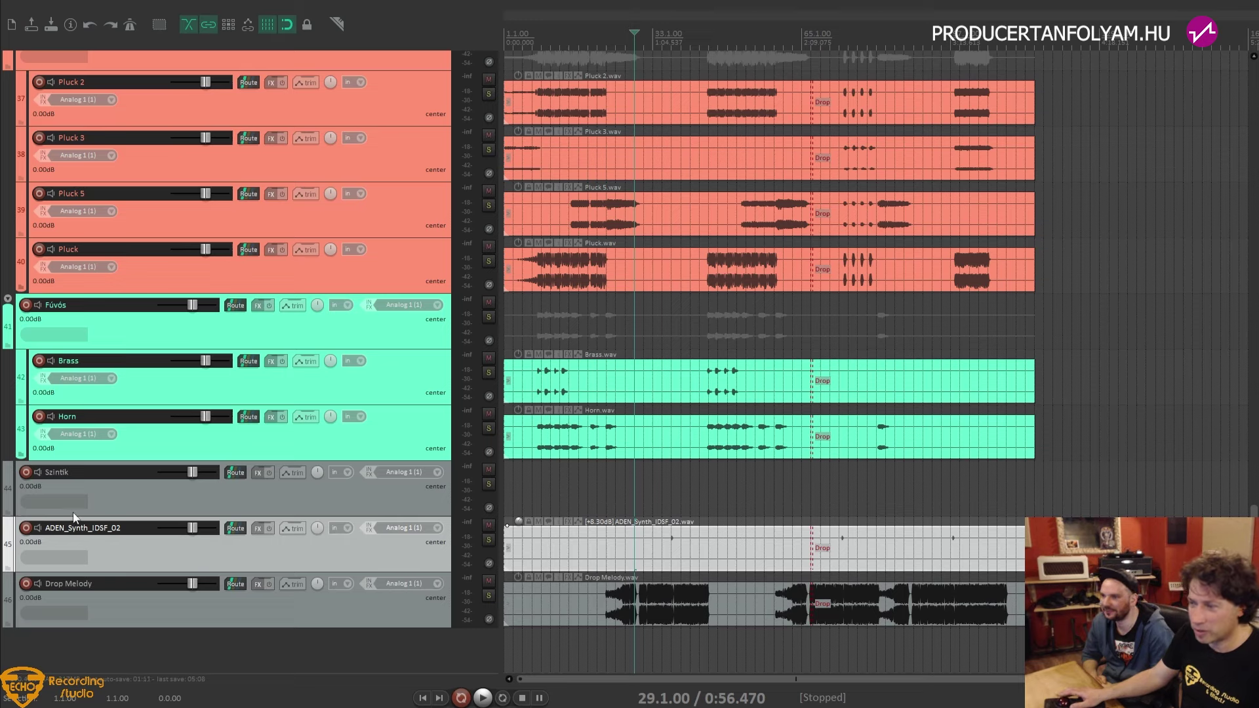
left_click(8, 585, "shift")
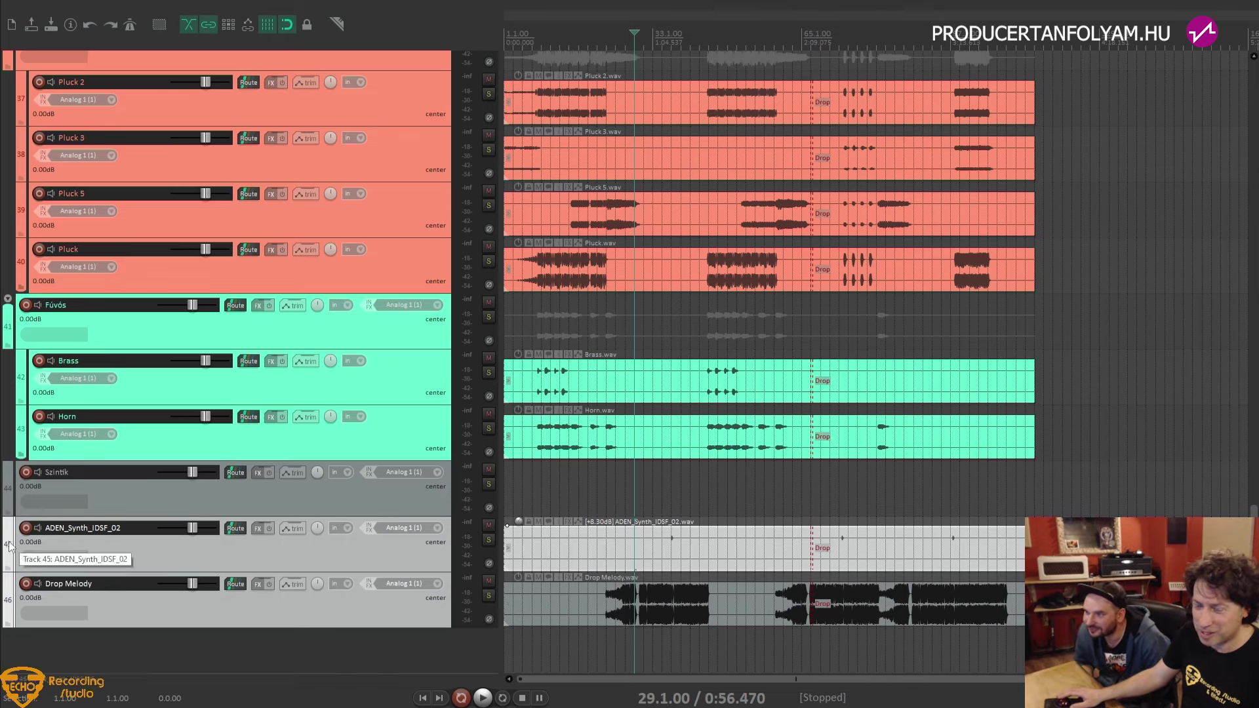
left_click_drag(9, 544, 15, 520)
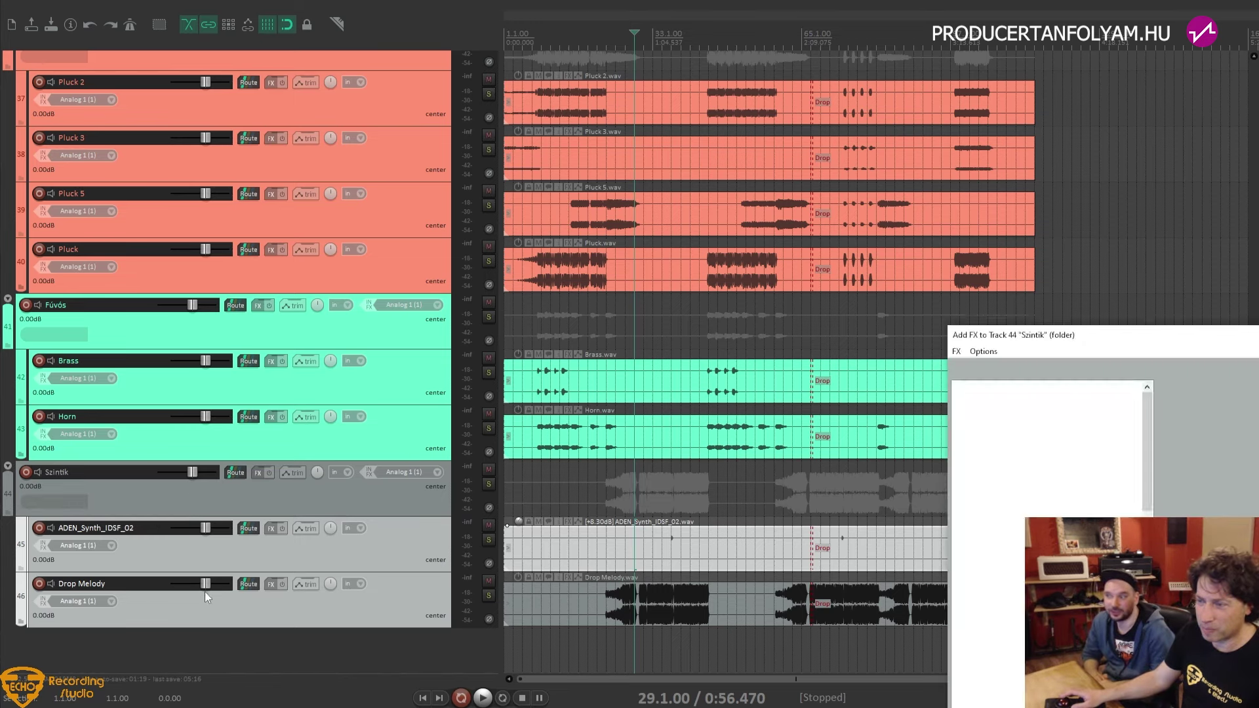
left_click(204, 591)
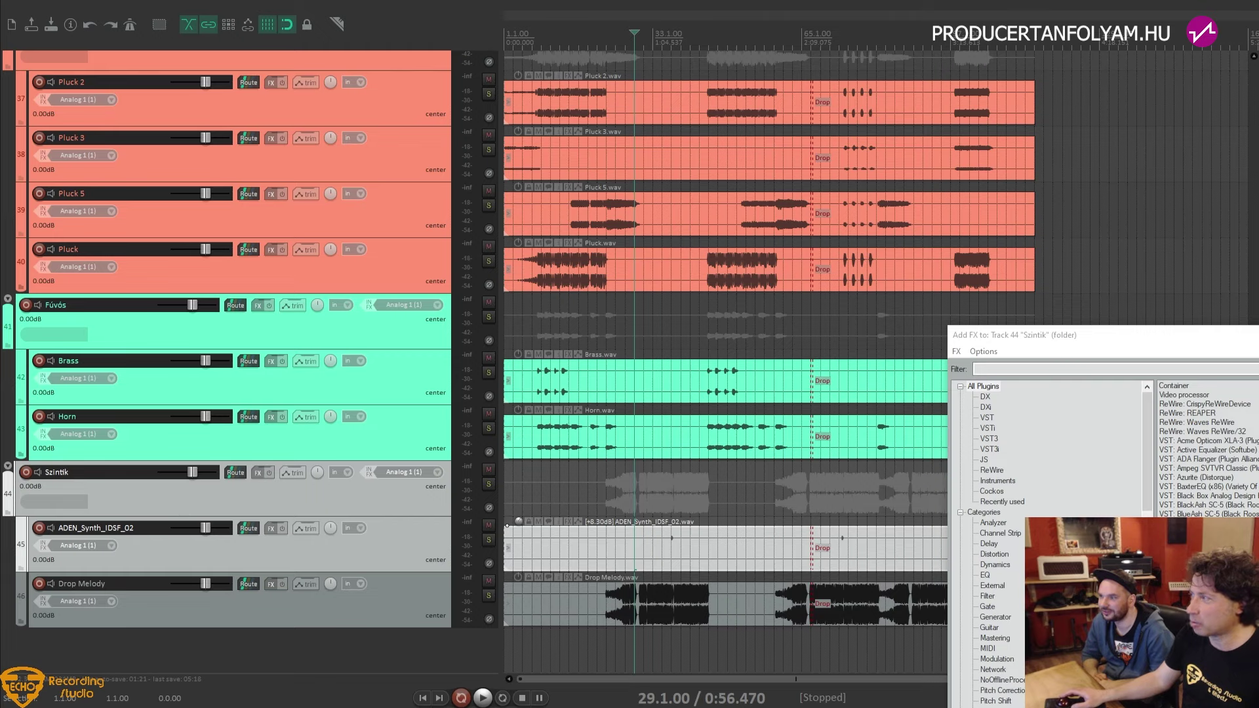
key("Escape")
Colour the Szintik folder and its two child tracks olive green, cycling through random colours
left_click(383, 506)
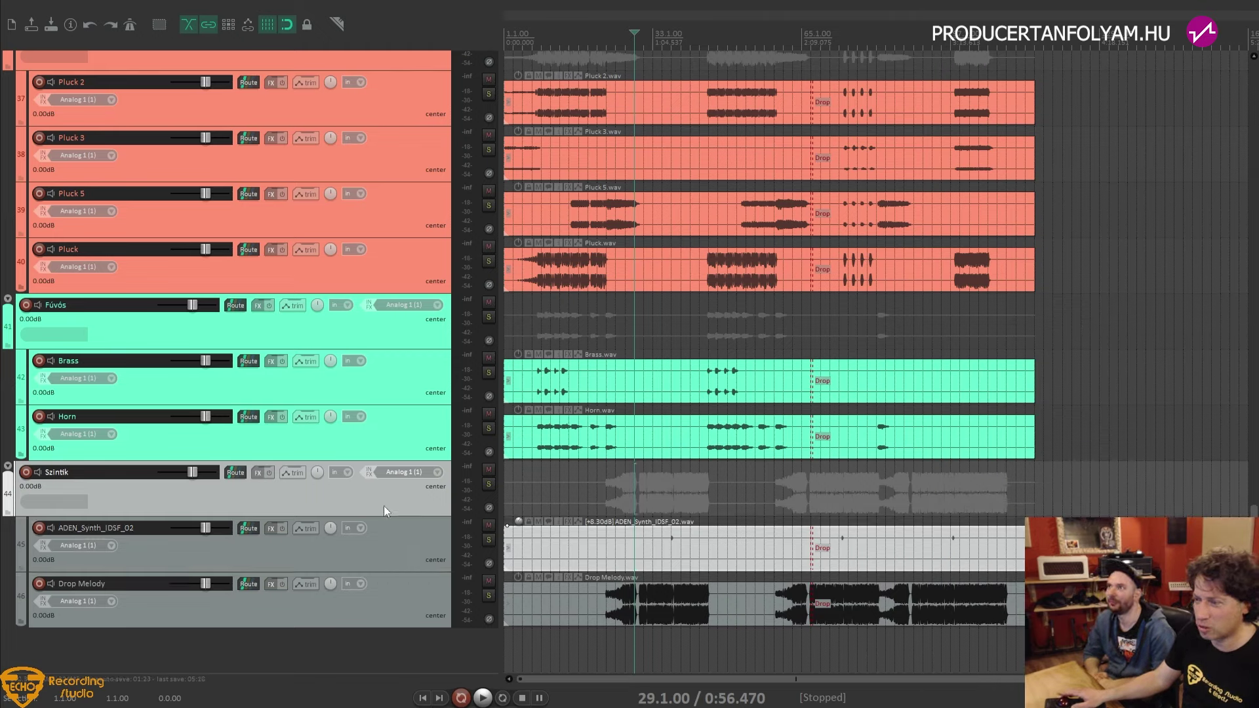
left_click(401, 604, "shift")
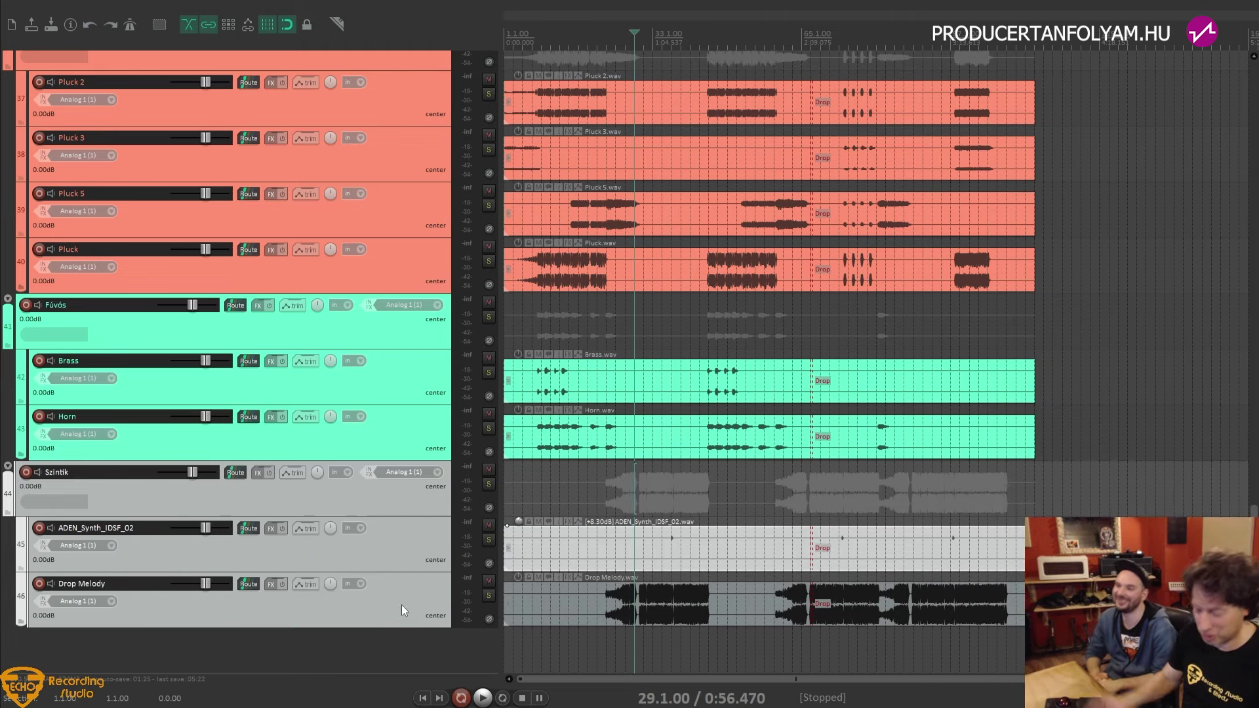
key("c")
key("c")
key("c")
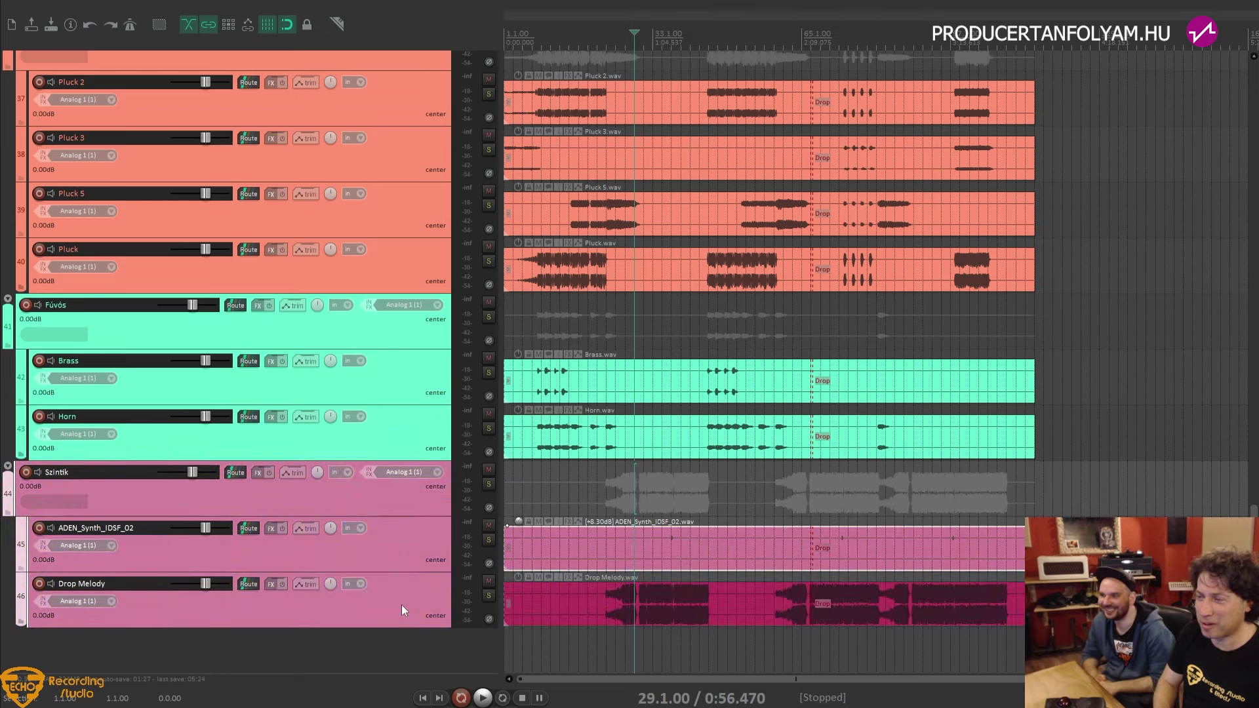
key("c")
key("c")
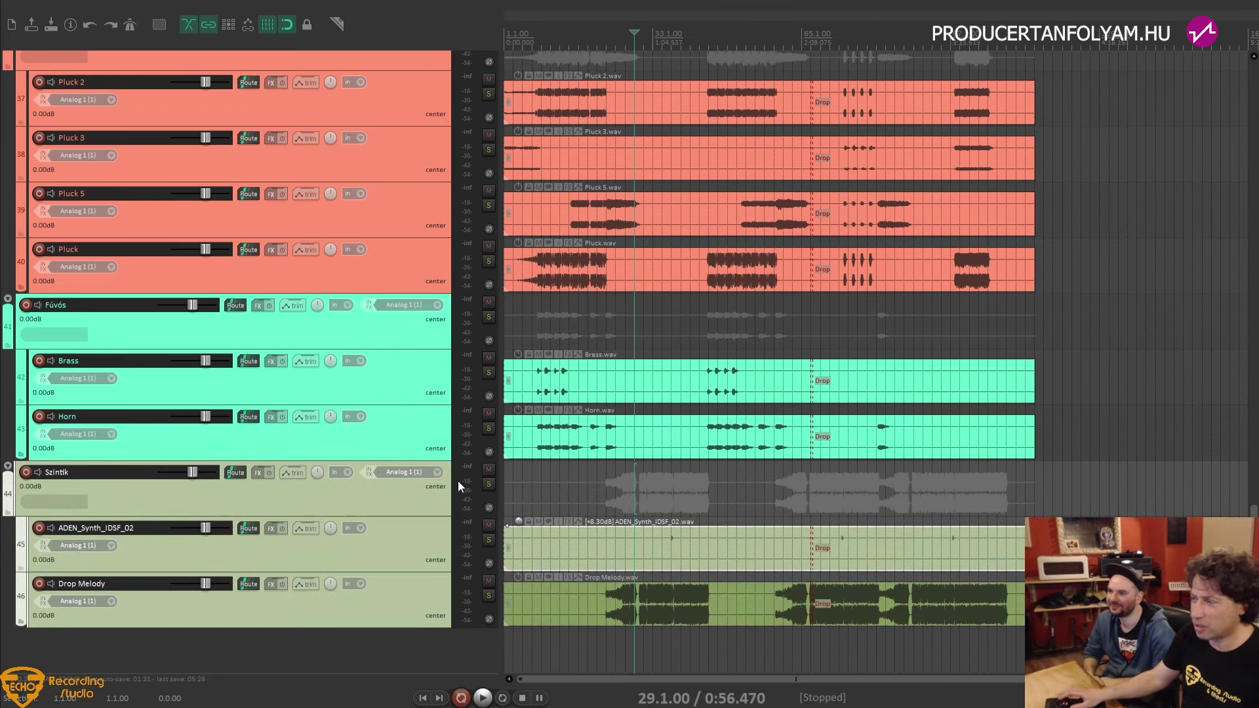
Examine the WAV file info in the source properties of the ADEN_Synth_IDSF_02 item, including its cues and metadata
scroll(462, 481, "up", 2)
left_click(656, 557)
right_click(656, 557)
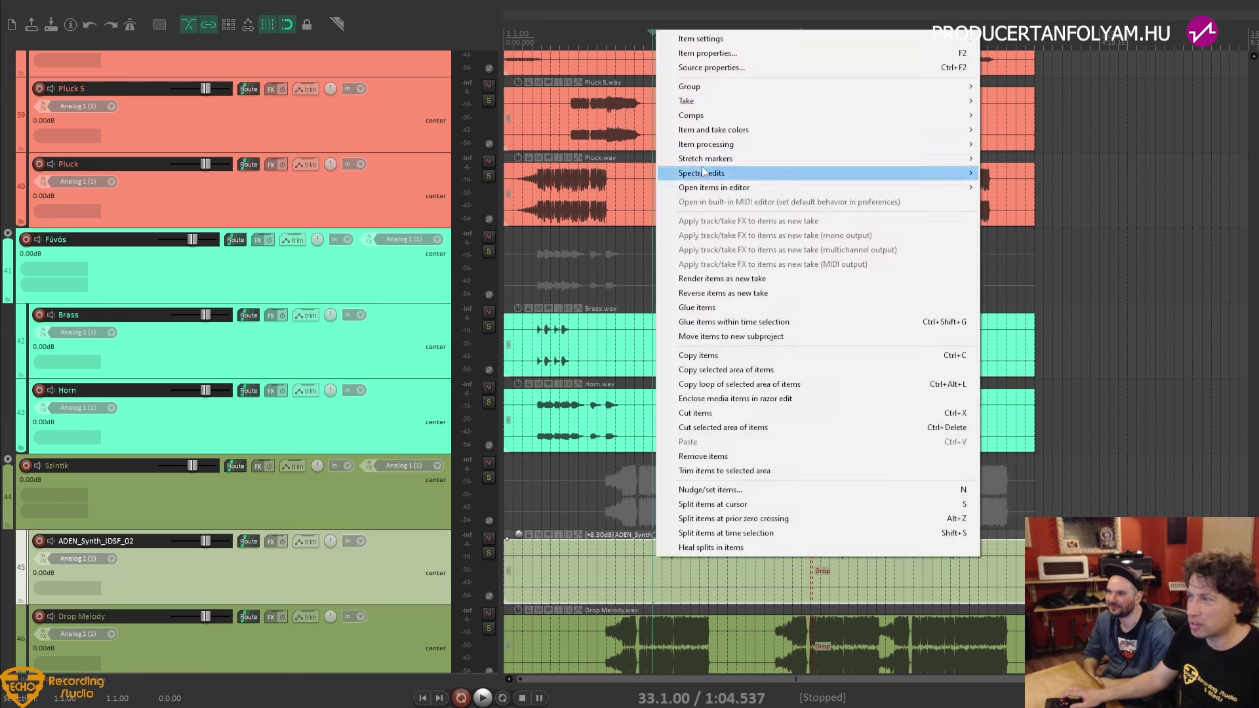
left_click(718, 67)
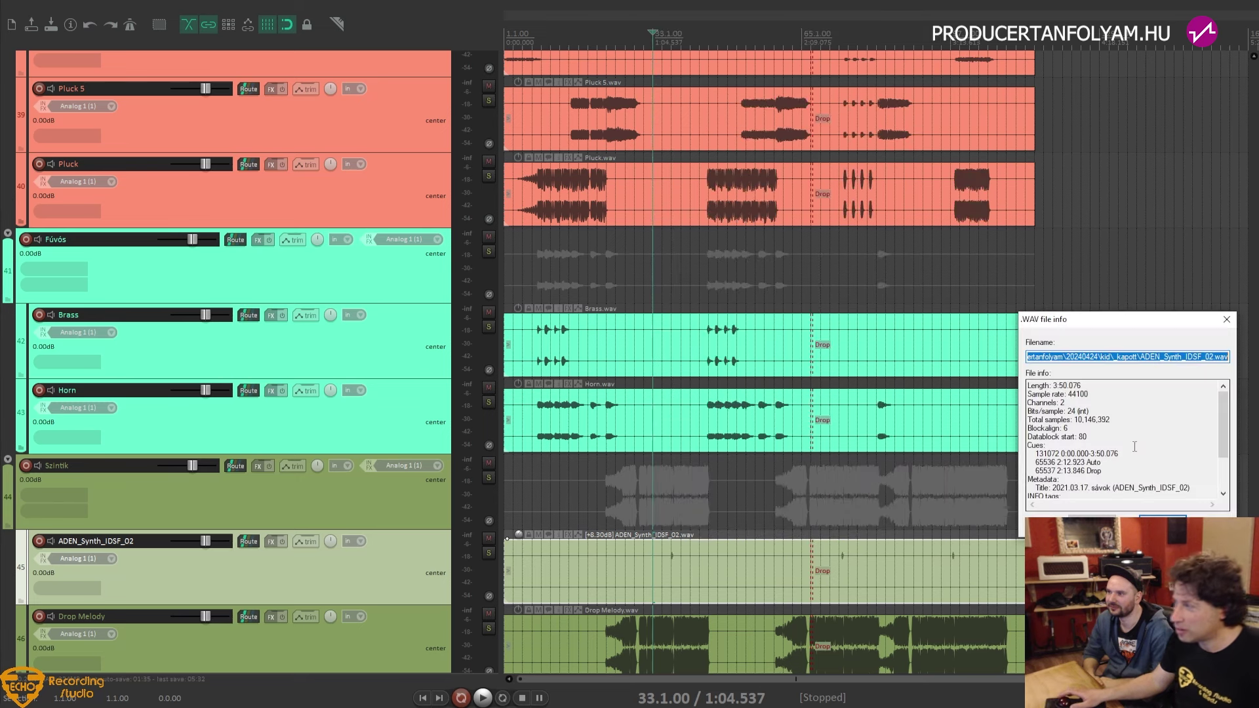
scroll(1135, 446, "down", 2)
scroll(1135, 447, "down", 1)
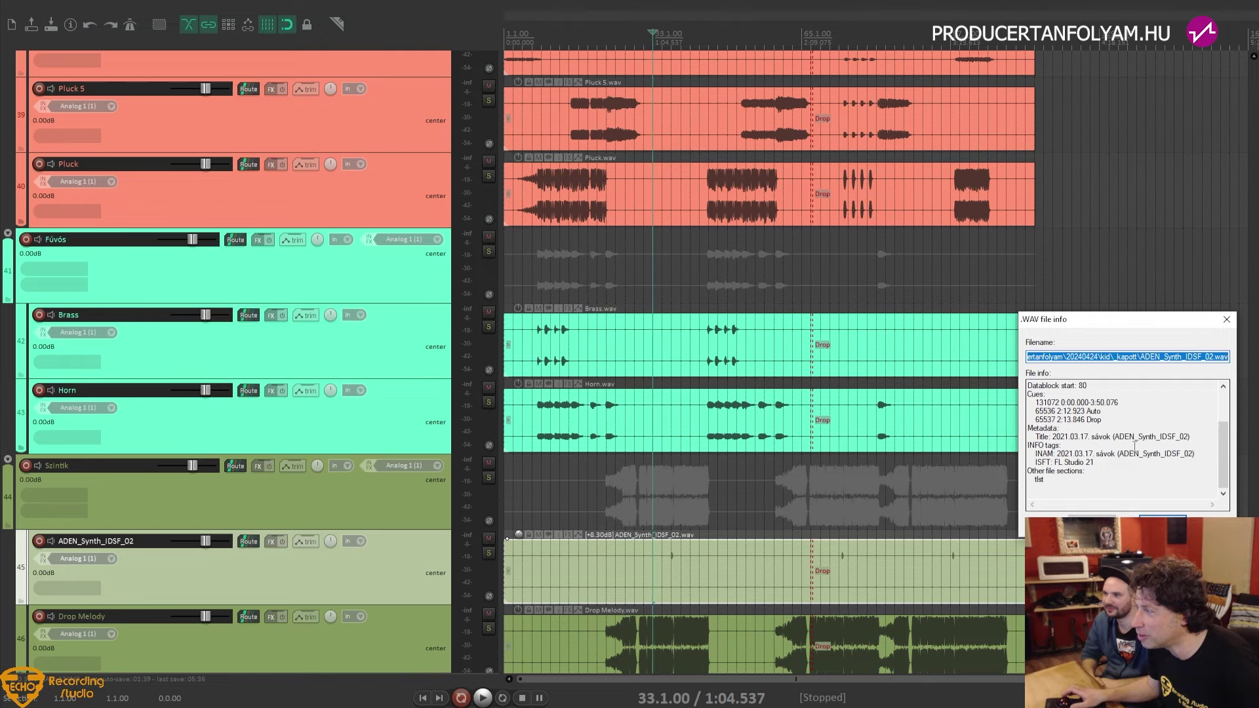
scroll(1134, 447, "up", 2)
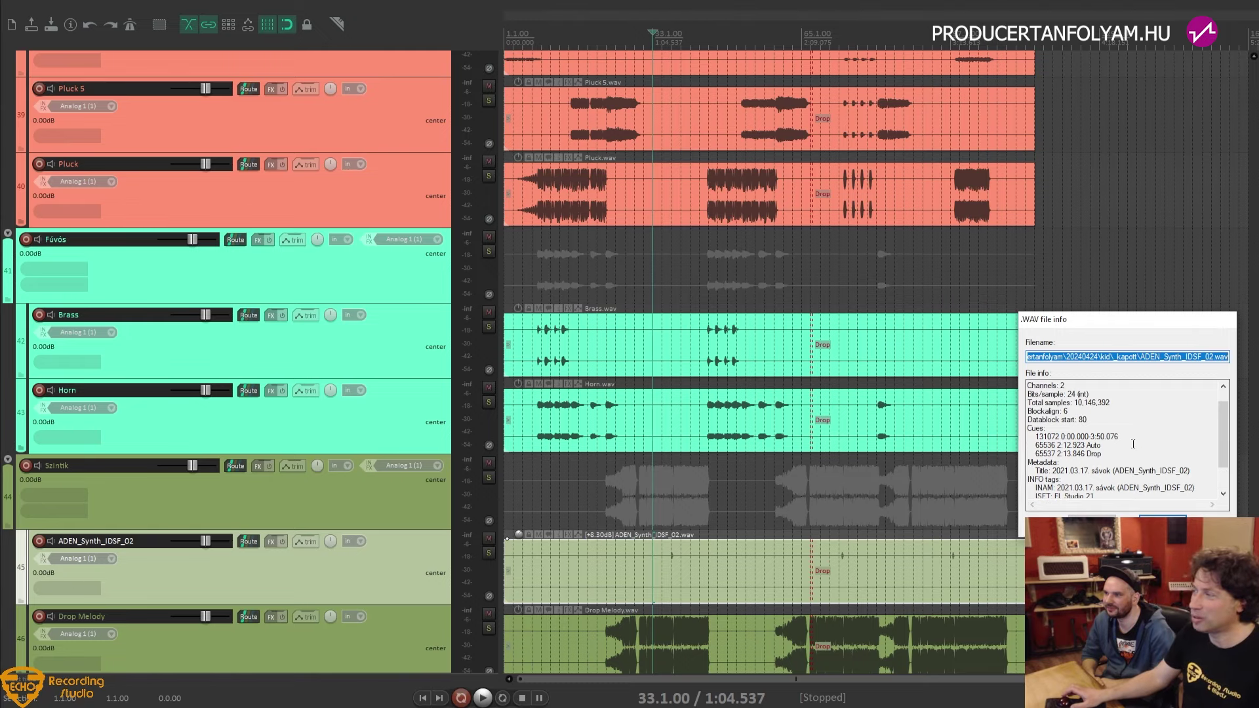
key("Escape")
left_click_drag(634, 496, 233, 478)
key("Escape")
Add four new empty tracks below Drop Melody at the end of the track list
scroll(233, 478, "down", 1)
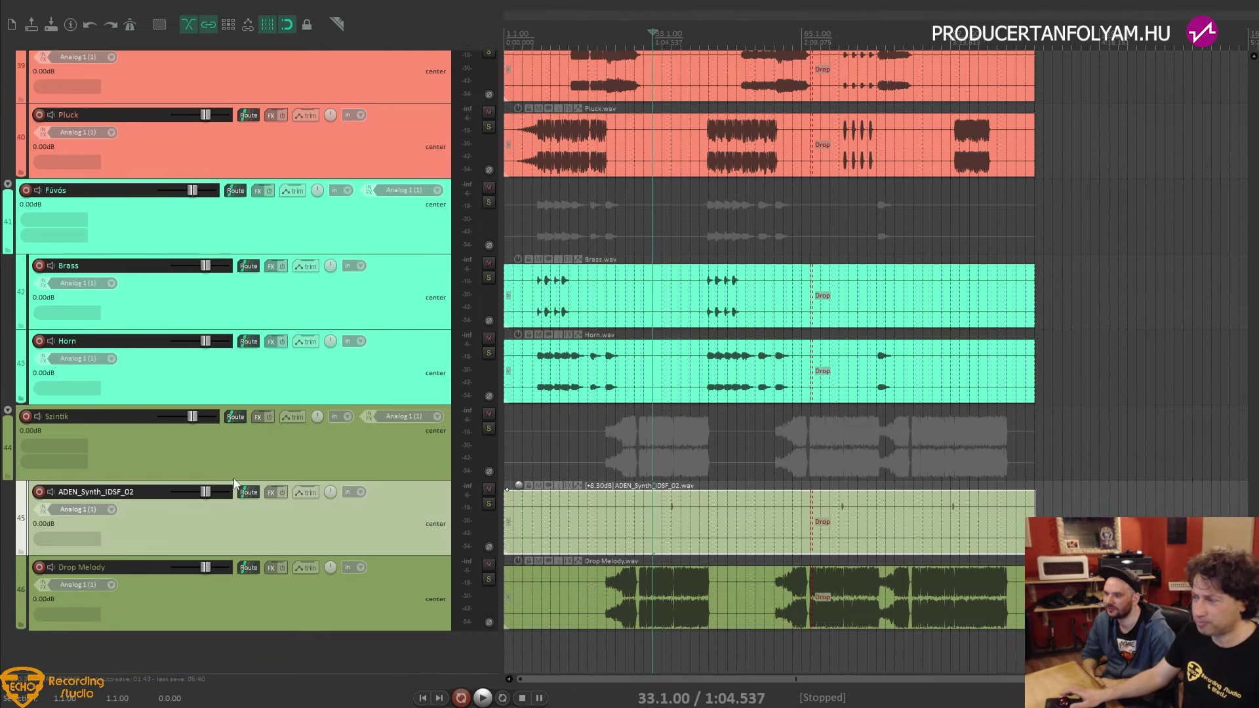
left_click(311, 661)
double_click(310, 661)
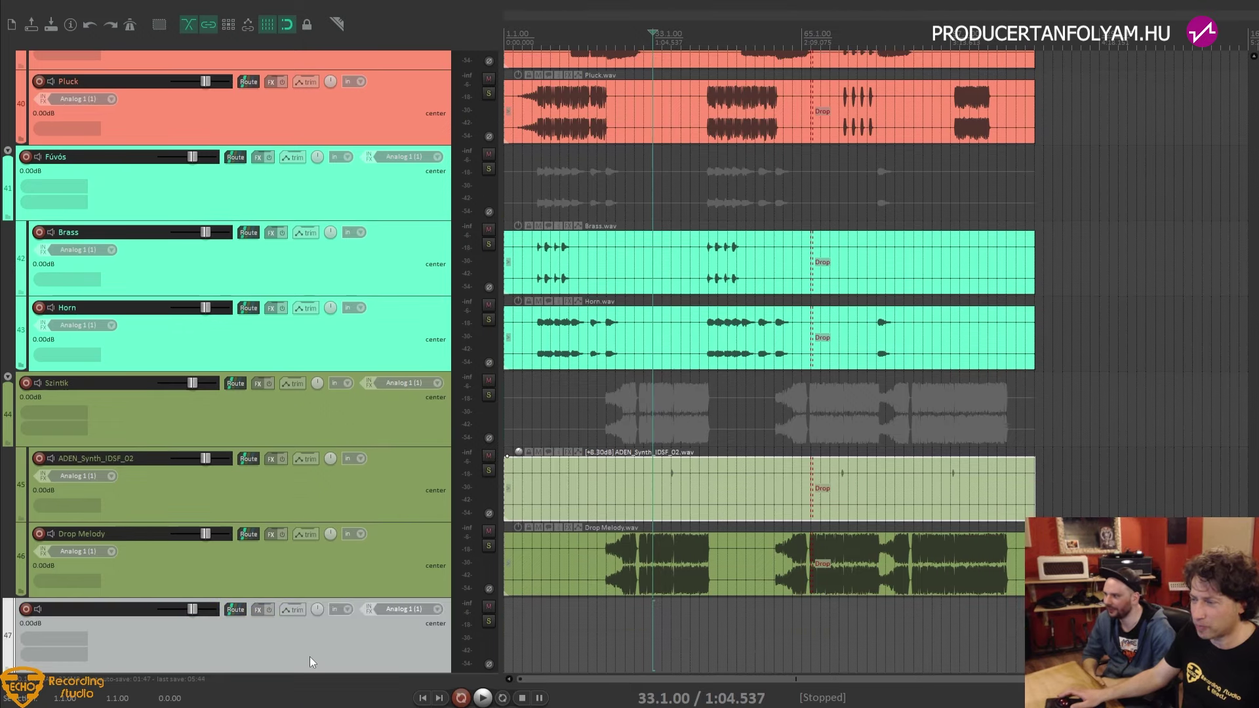
key("ctrl+t")
key("ctrl+t")
key("ctrl+t")
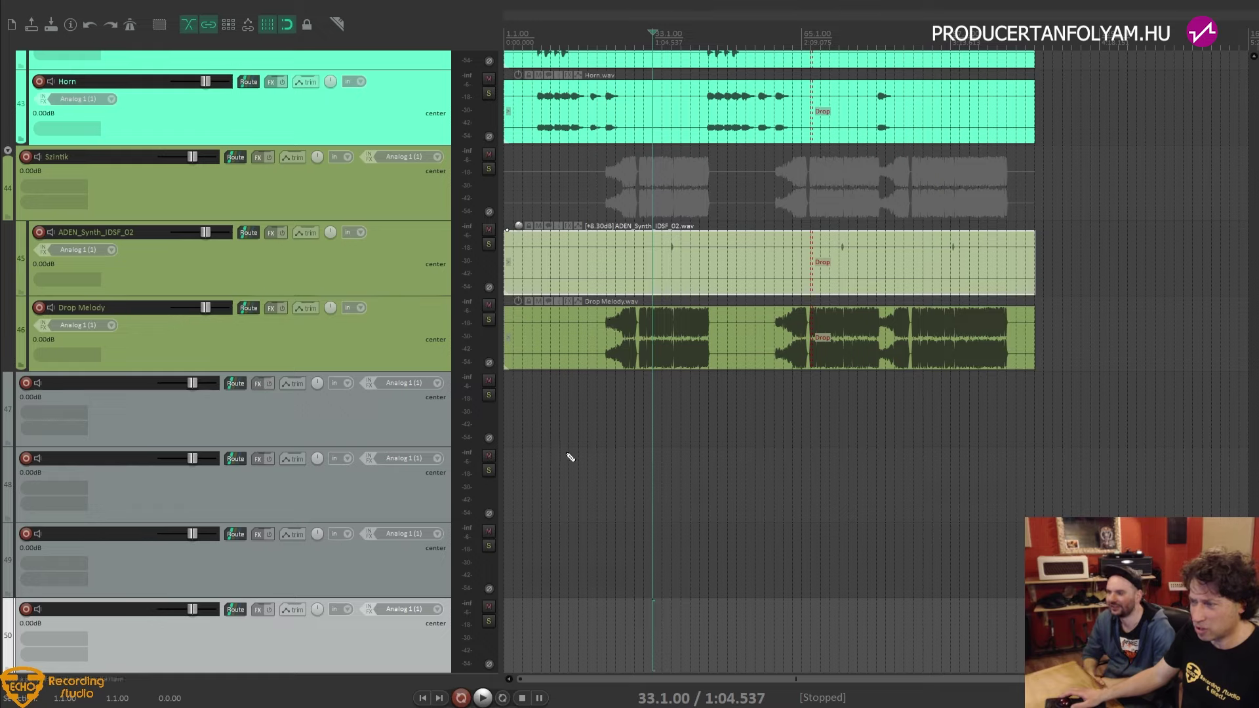
Return to Unreal Commander and clear the marks from Drop Melody and ADEN_Synth_IDSF_02 in the _kapott list
scroll(568, 455, "down", 3)
key("alt+Tab")
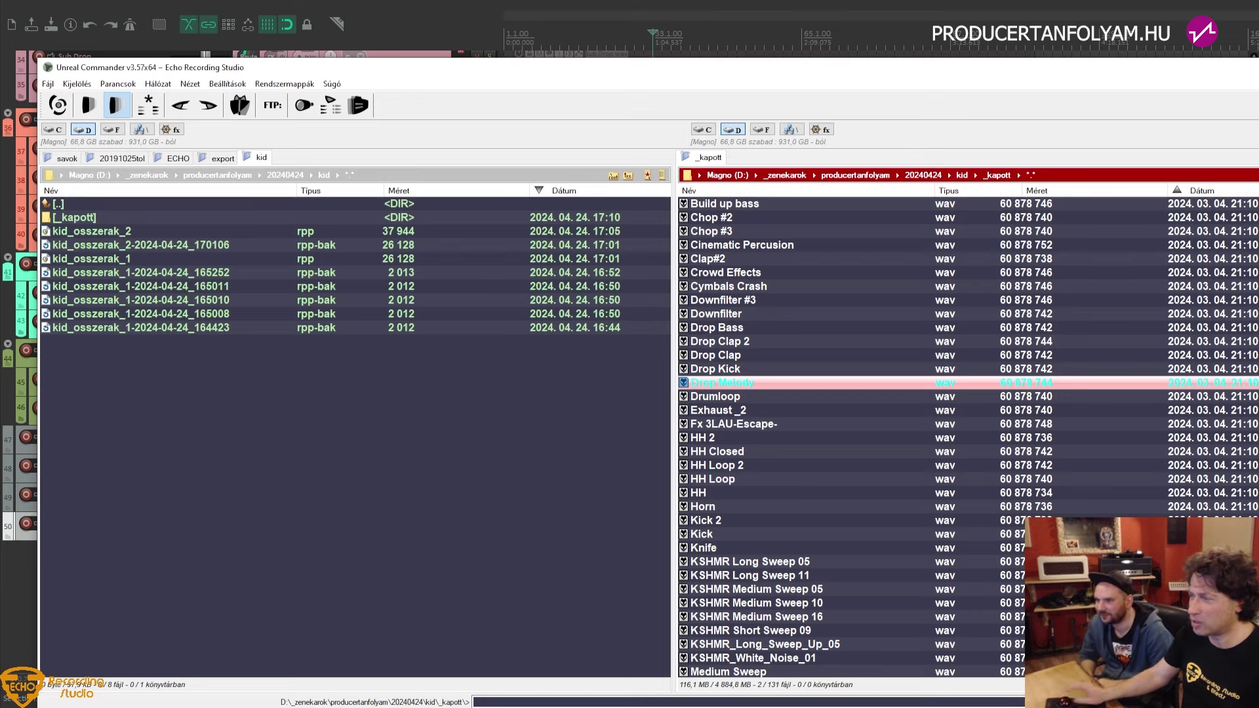
key("Insert")
key("Page_Up")
key("Down")
key("Down")
key("Down")
key("Down")
key("Down")
key("Down")
key("Down")
key("Down")
key("Down")
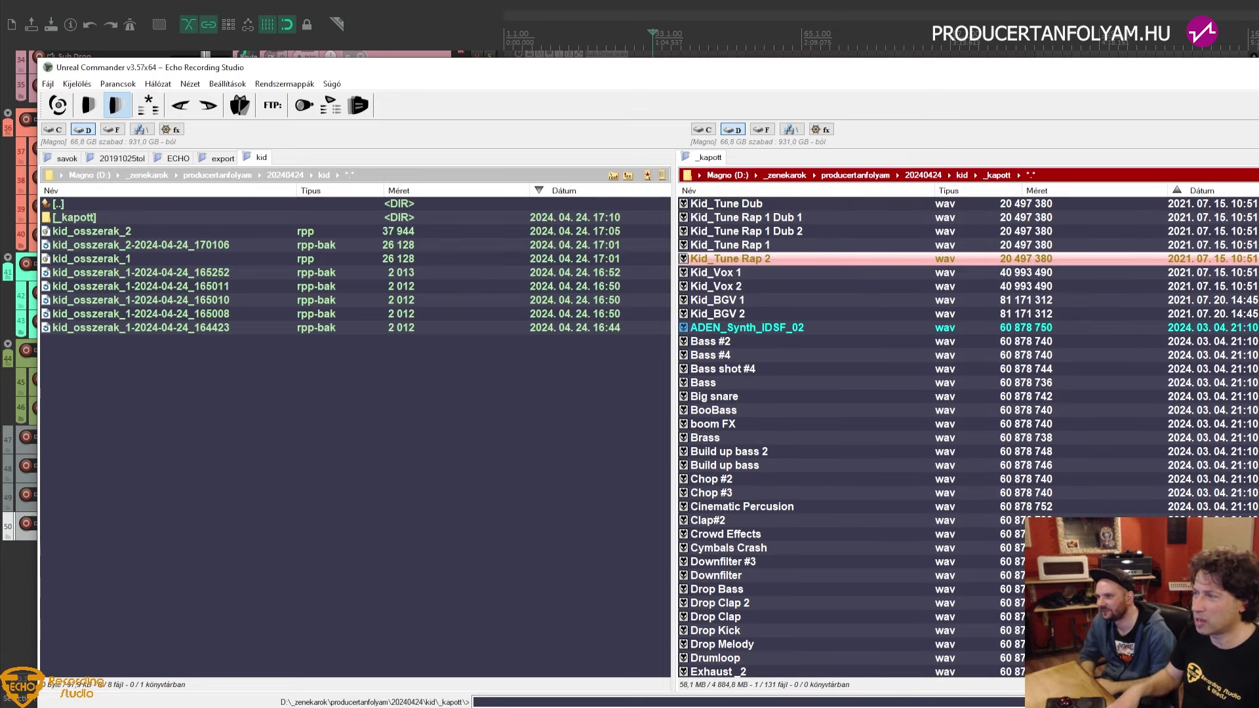
key("Insert")
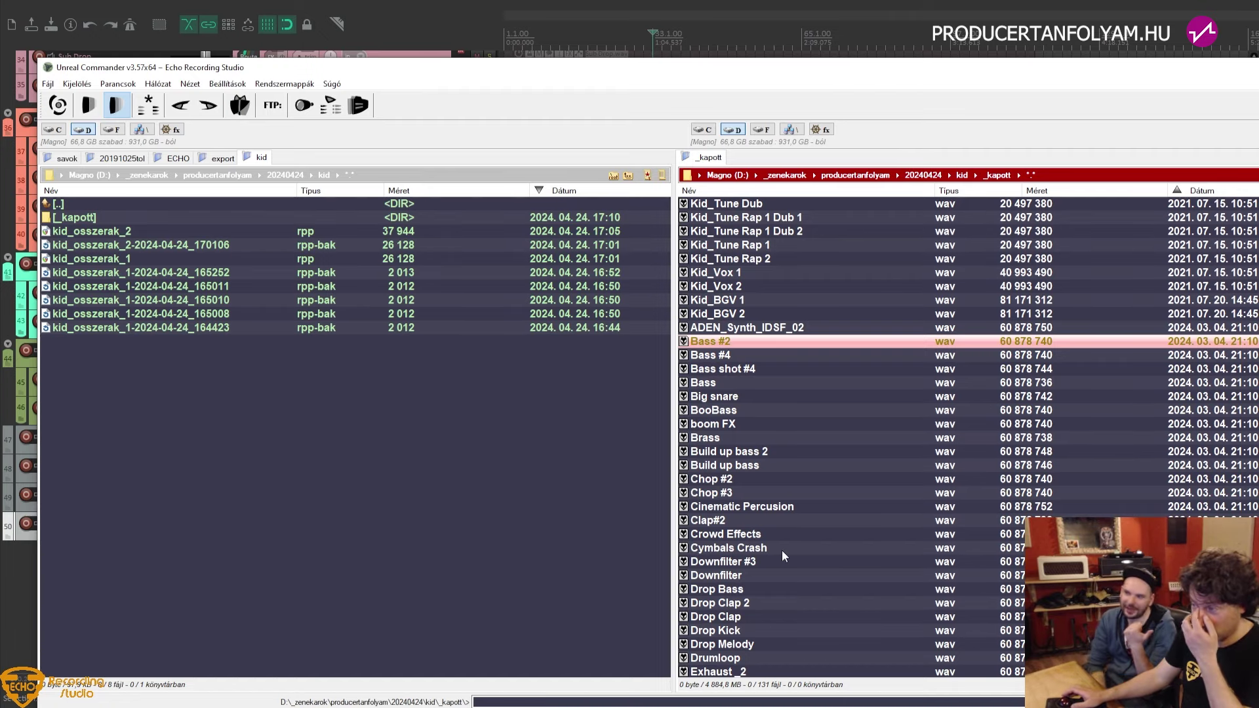
Mark all the vocal stems from Kid_AdLib to Kid_BGV 2 in the _kapott list for import
scroll(783, 554, "up", 2)
scroll(782, 551, "up", 1)
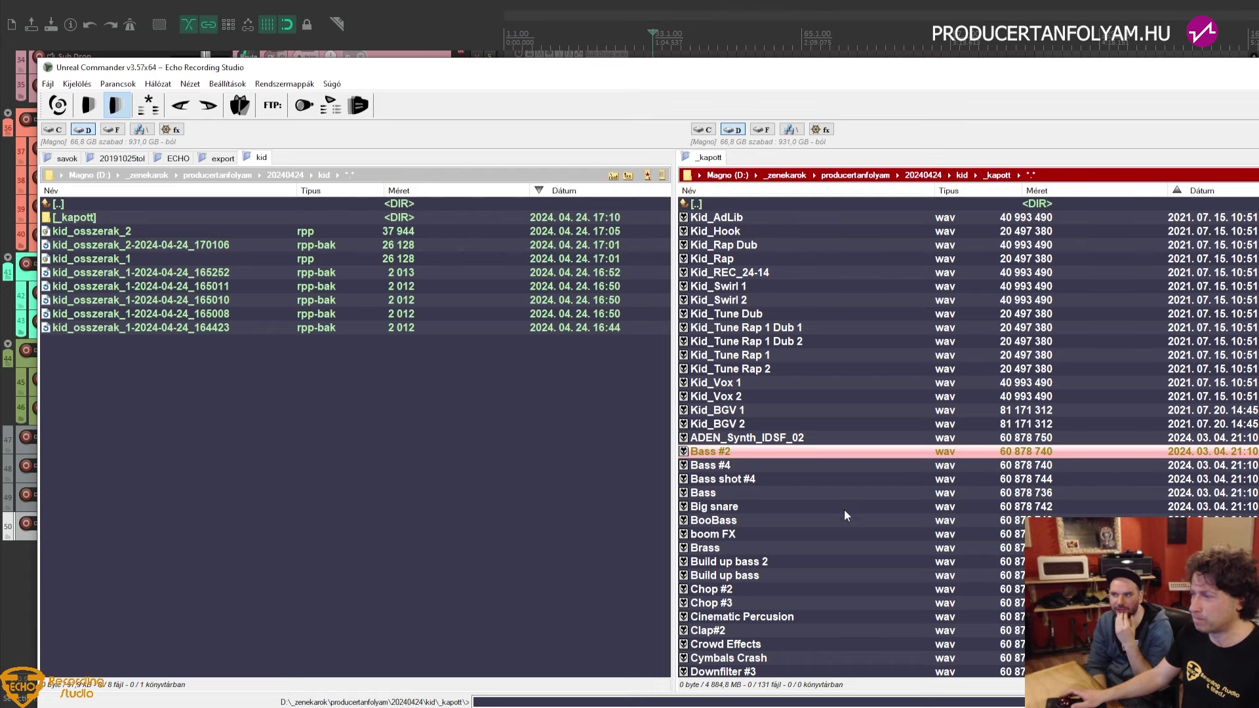
scroll(743, 570, "down", 1)
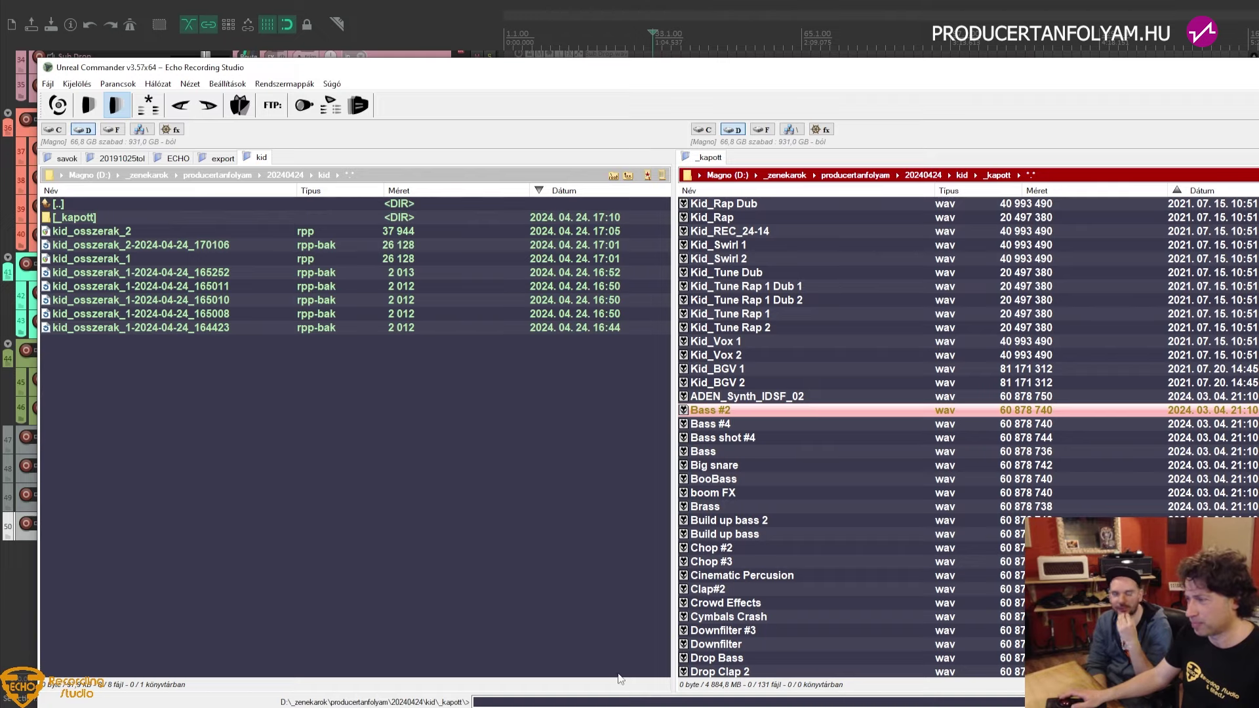
key("alt+Tab")
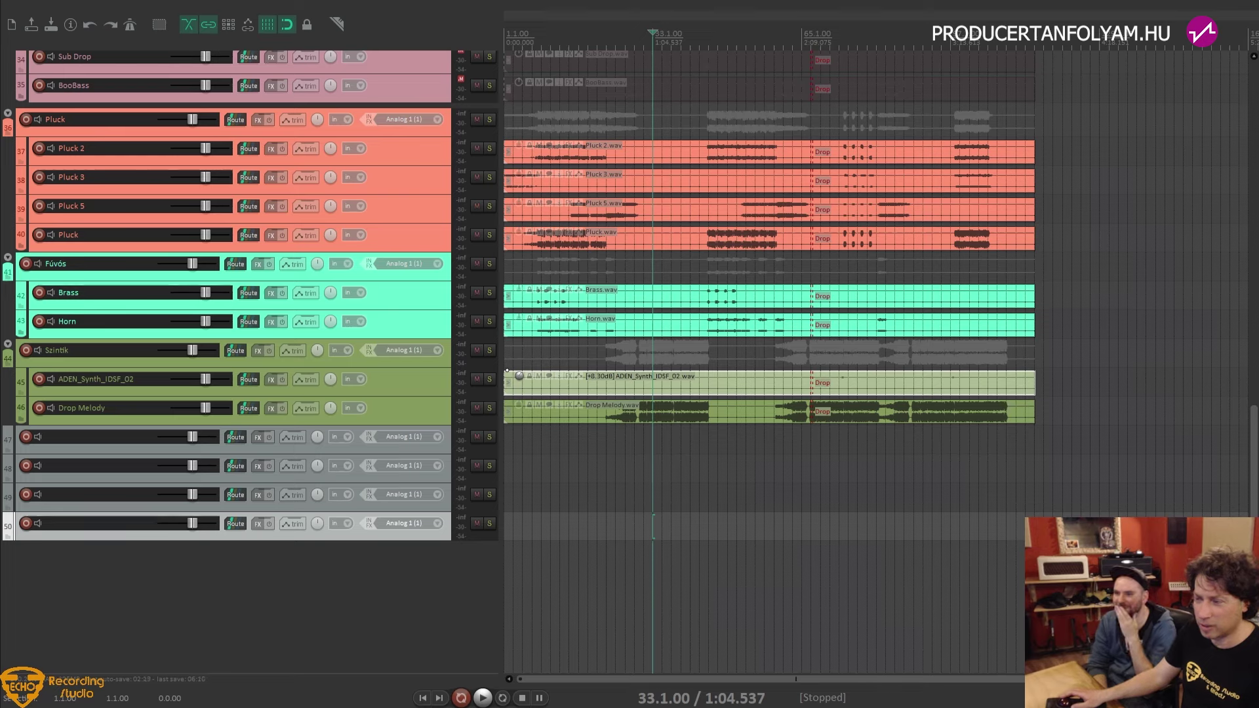
key("alt+Tab")
scroll(787, 341, "up", 1)
left_click(722, 221)
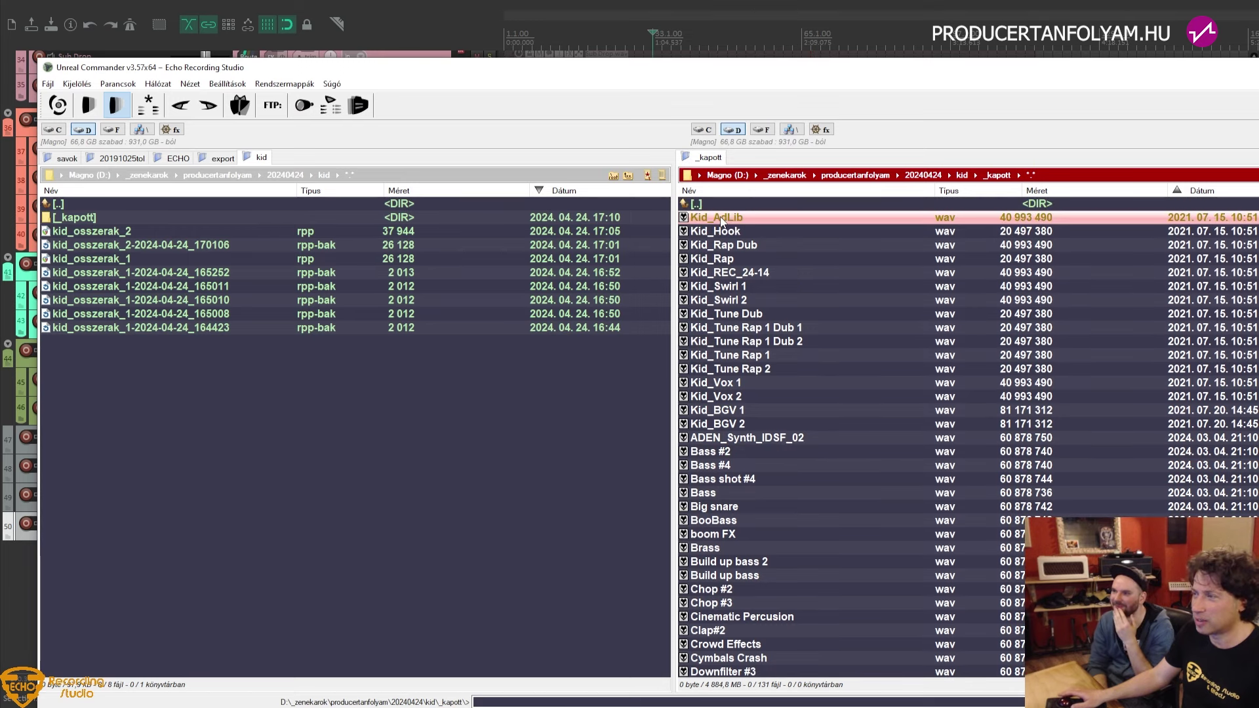
left_click(734, 424, "shift")
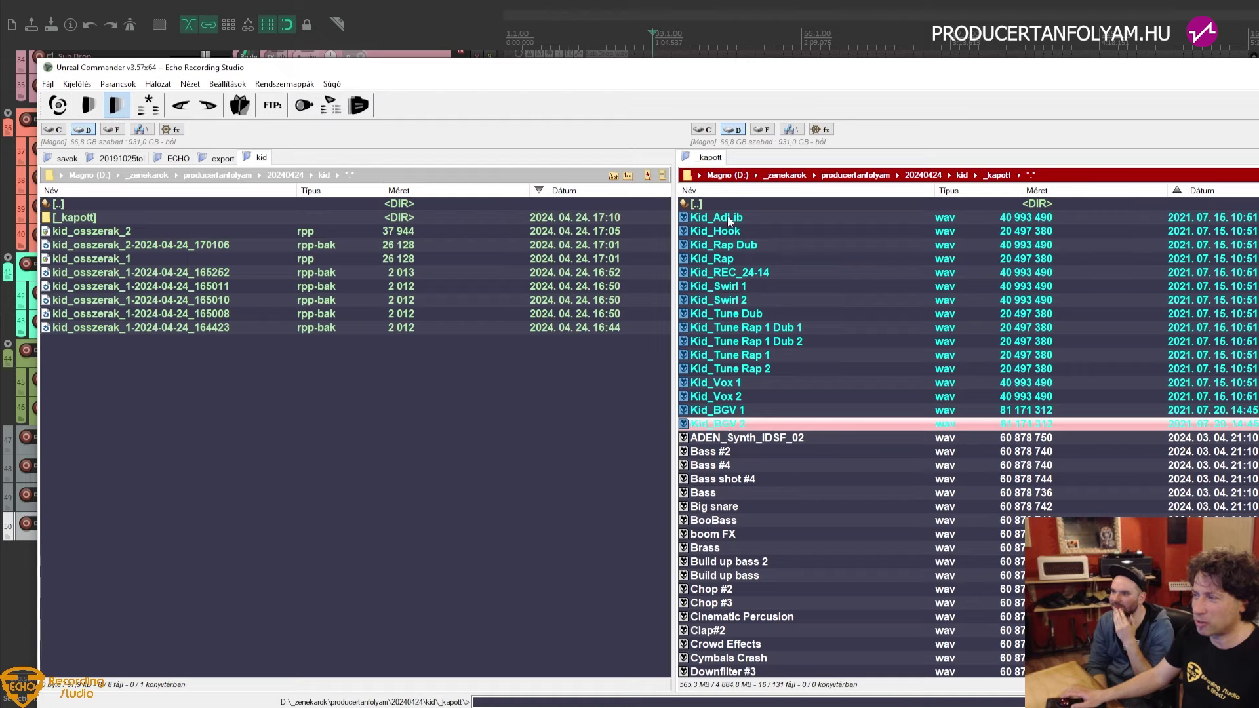
Bring the marked vocal stems into REAPER from the second empty track down, at the same time position on separate tracks
left_click_drag(730, 220, 459, 707)
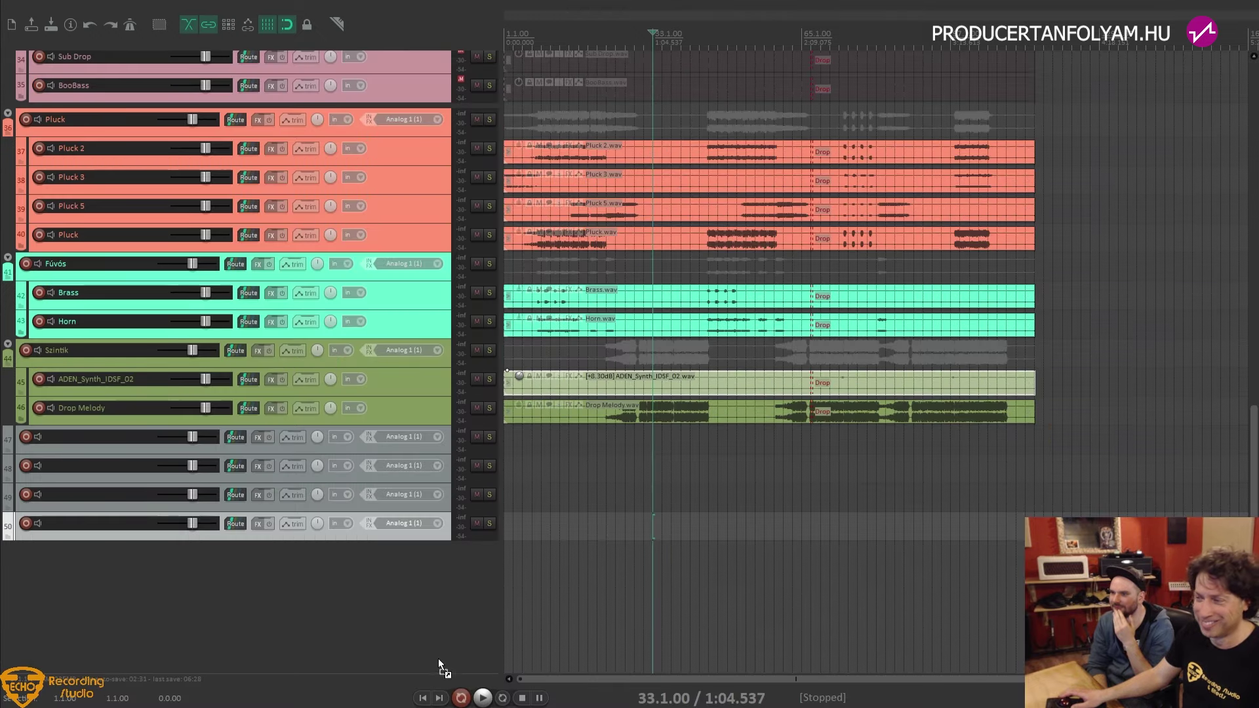
left_click_drag(438, 659, 492, 477)
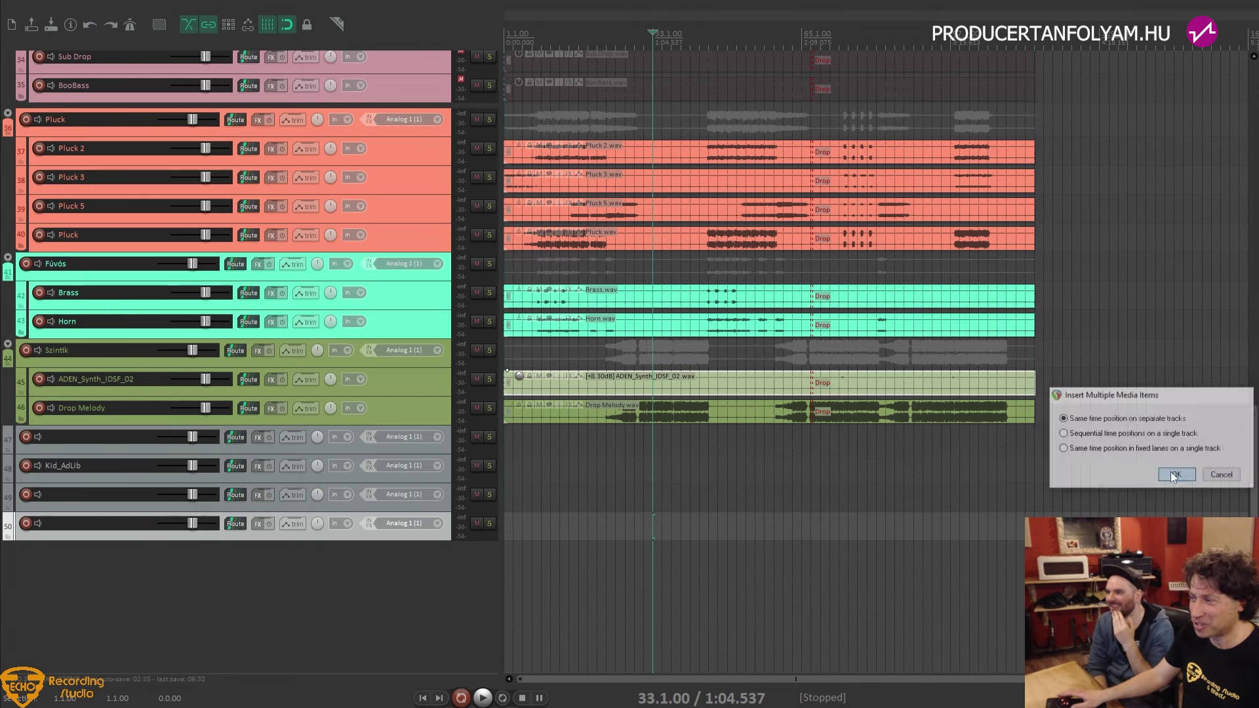
left_click(1175, 475)
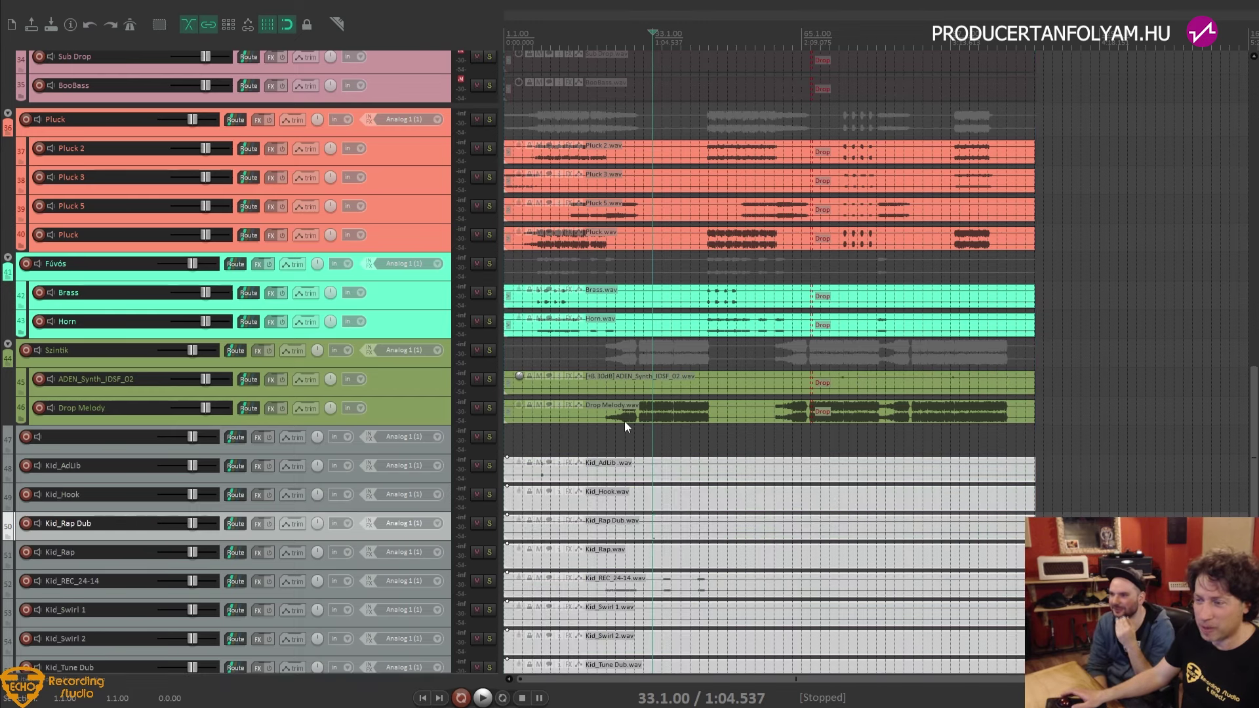
scroll(301, 396, "down", 2)
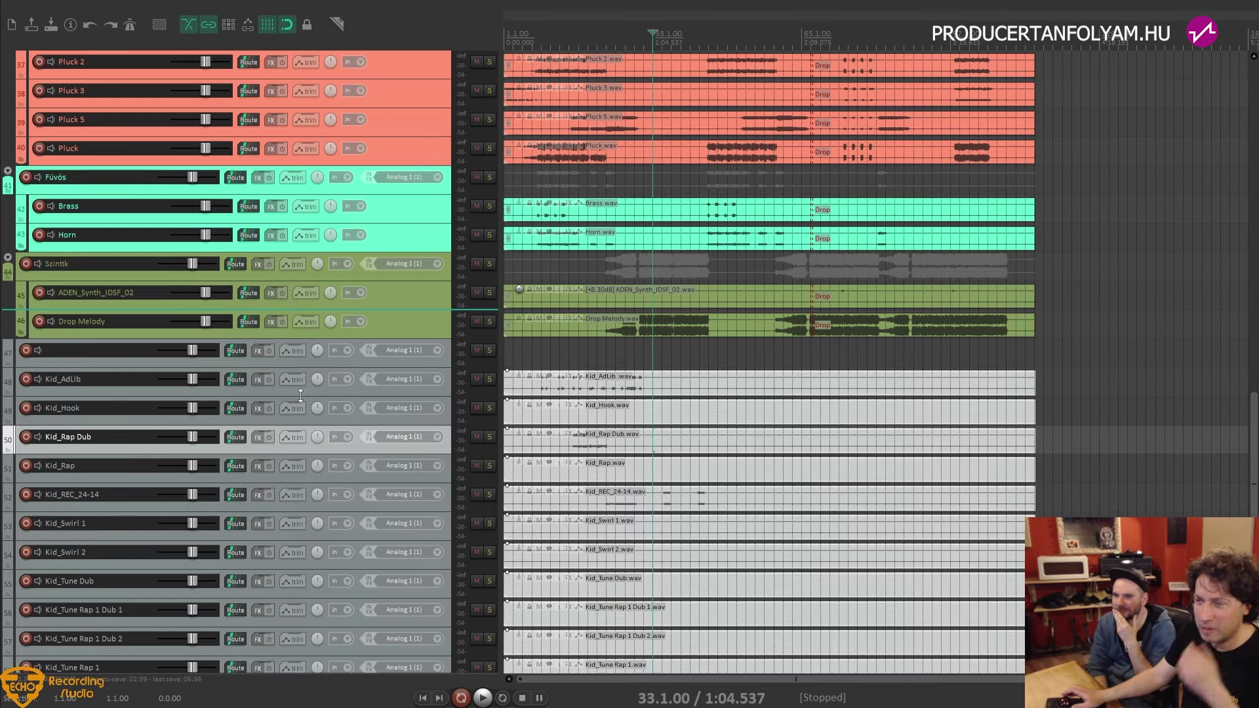
scroll(167, 384, "down", 5)
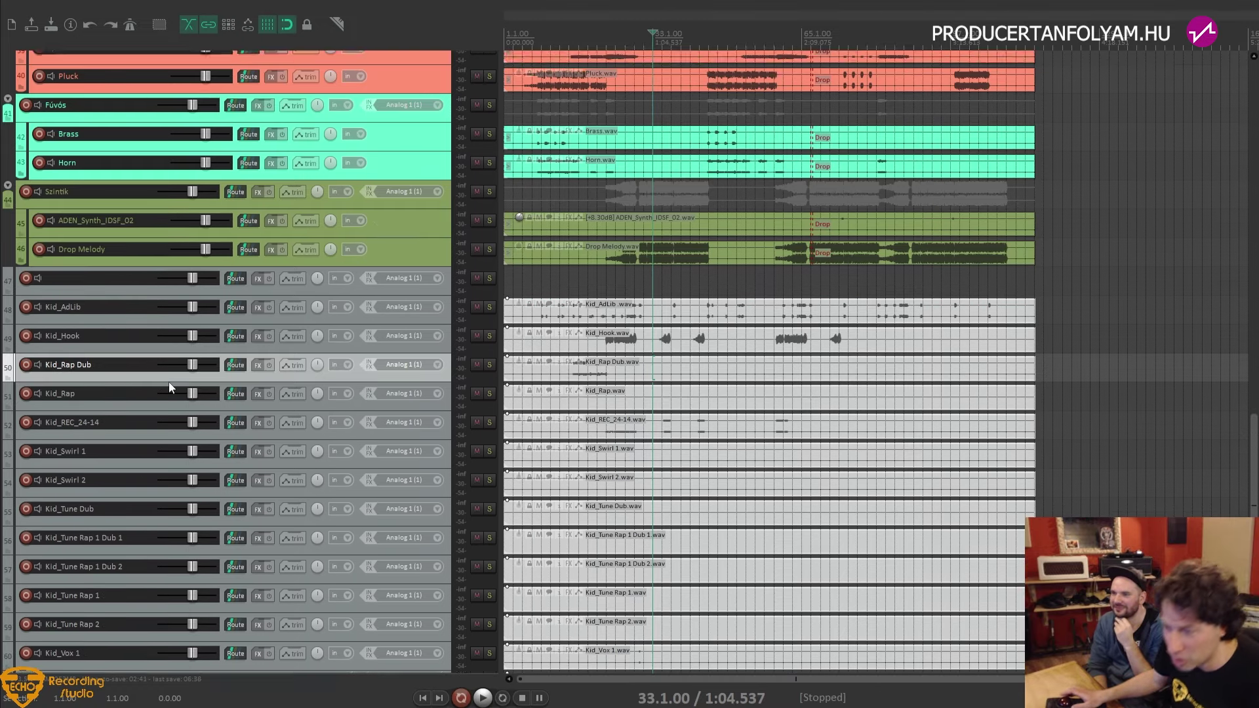
scroll(168, 381, "up", 5)
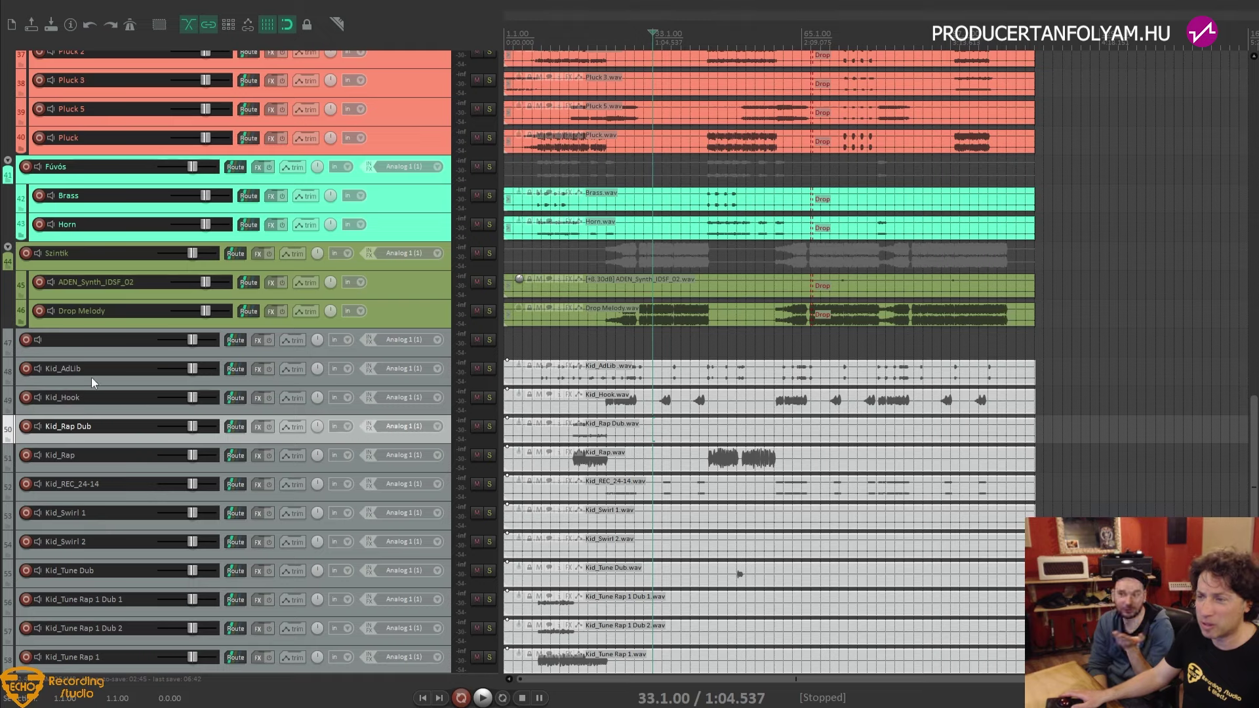
Colour all tracks from the empty one below Drop Melody to Kid_BGV 2 light blue
left_click(116, 377)
scroll(118, 379, "down", 5)
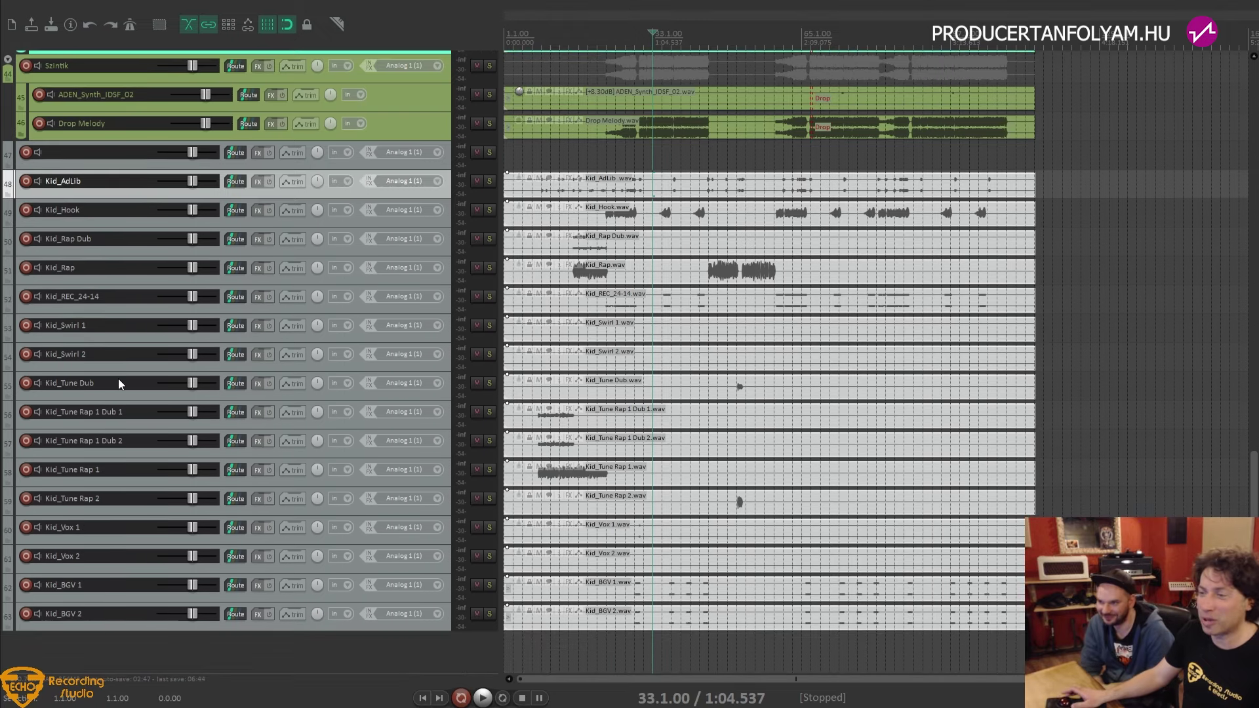
left_click(96, 162)
left_click(134, 621, "shift")
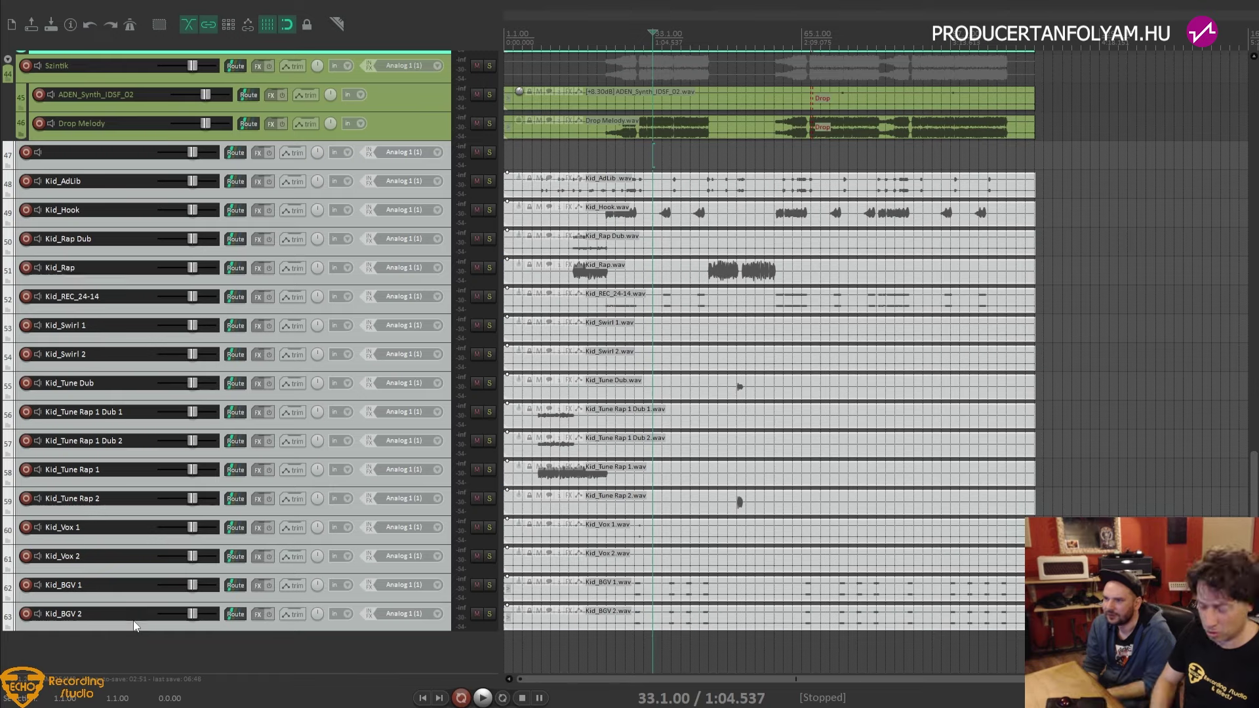
key("c")
key("c")
key("ctrl+shift+c")
key("ctrl+shift+c")
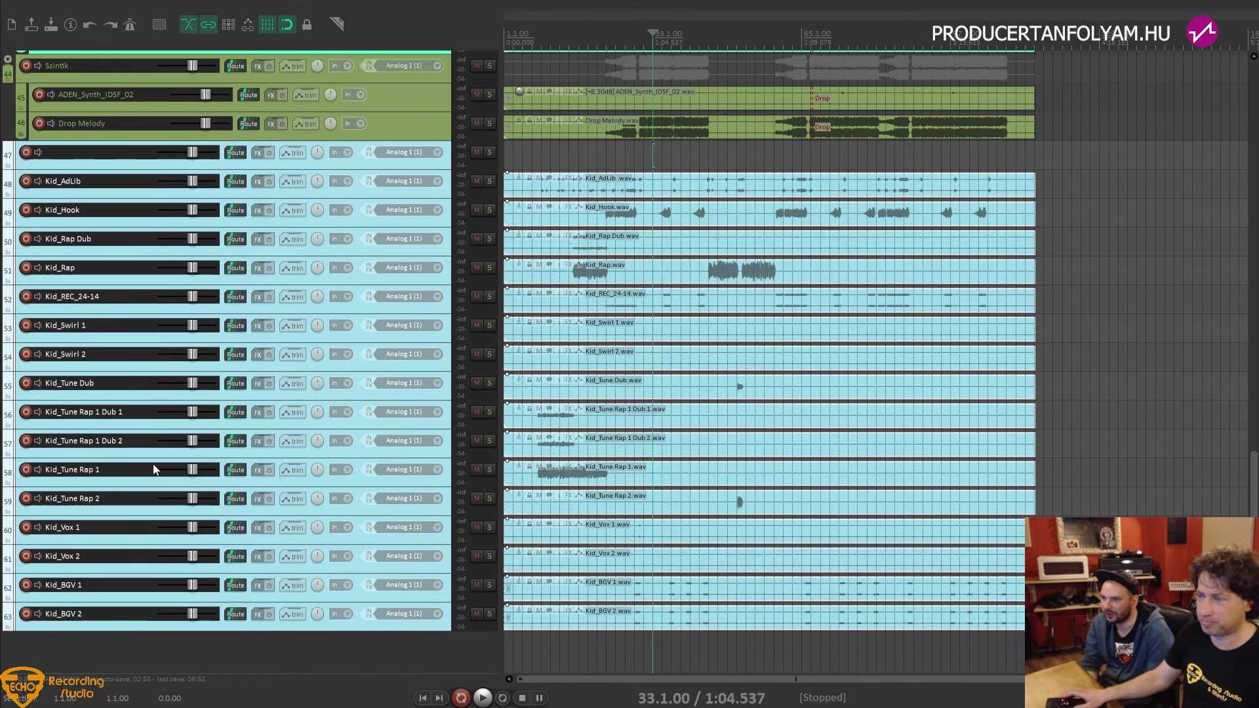
Name the empty track above Kid_AdLib "Énekek"
scroll(152, 468, "up", 1)
double_click(74, 165)
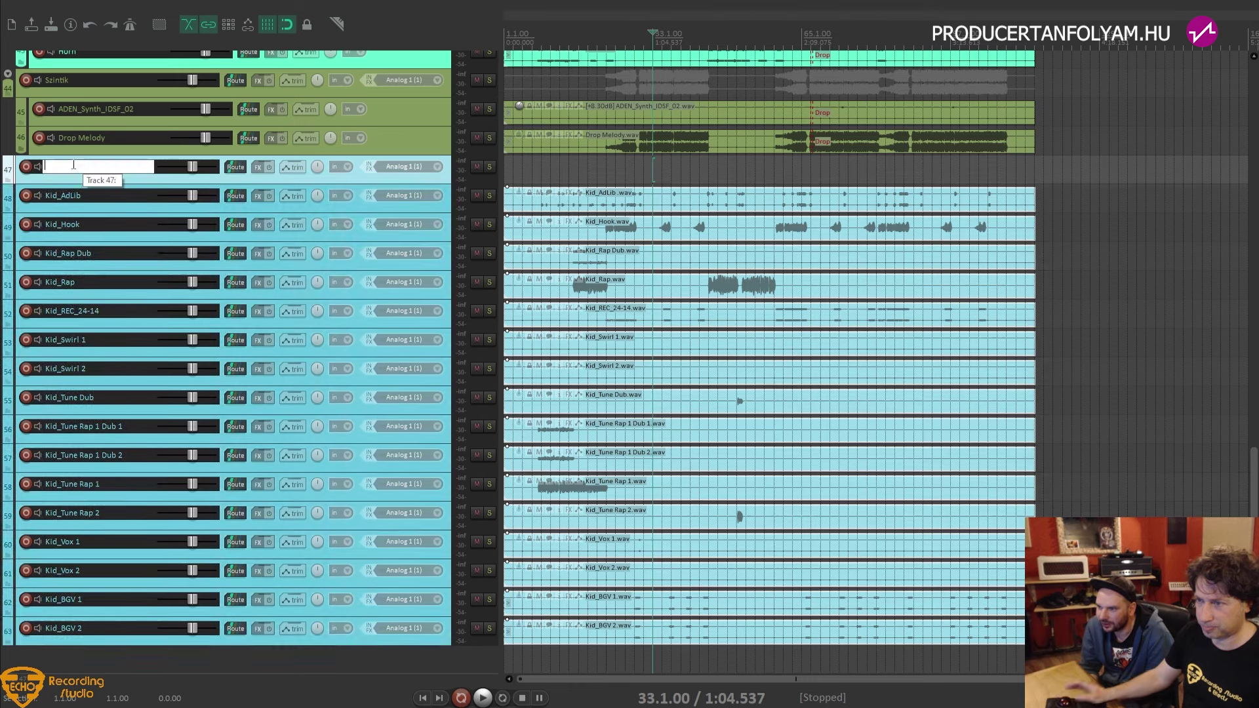
type("Énekek")
key("Return")
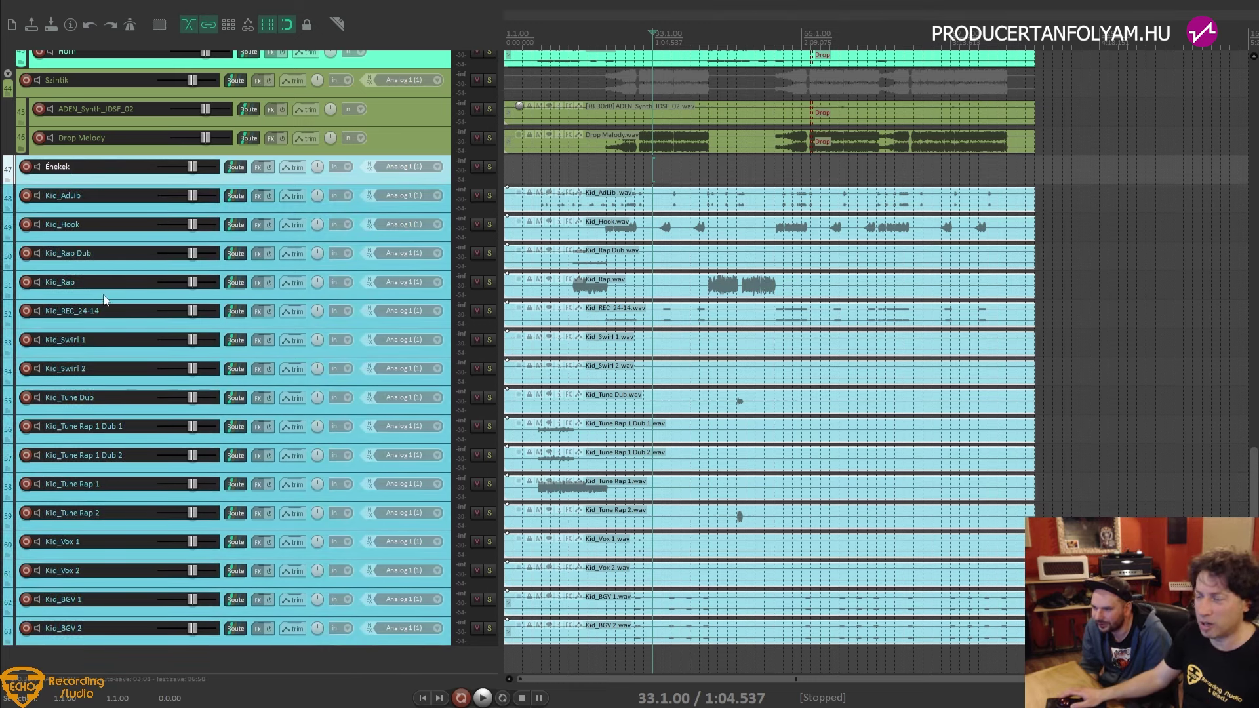
Nest the tracks from Kid_AdLib to Kid_BGV 2 inside Énekek as its folder children
left_click(117, 202)
left_click(93, 634, "shift")
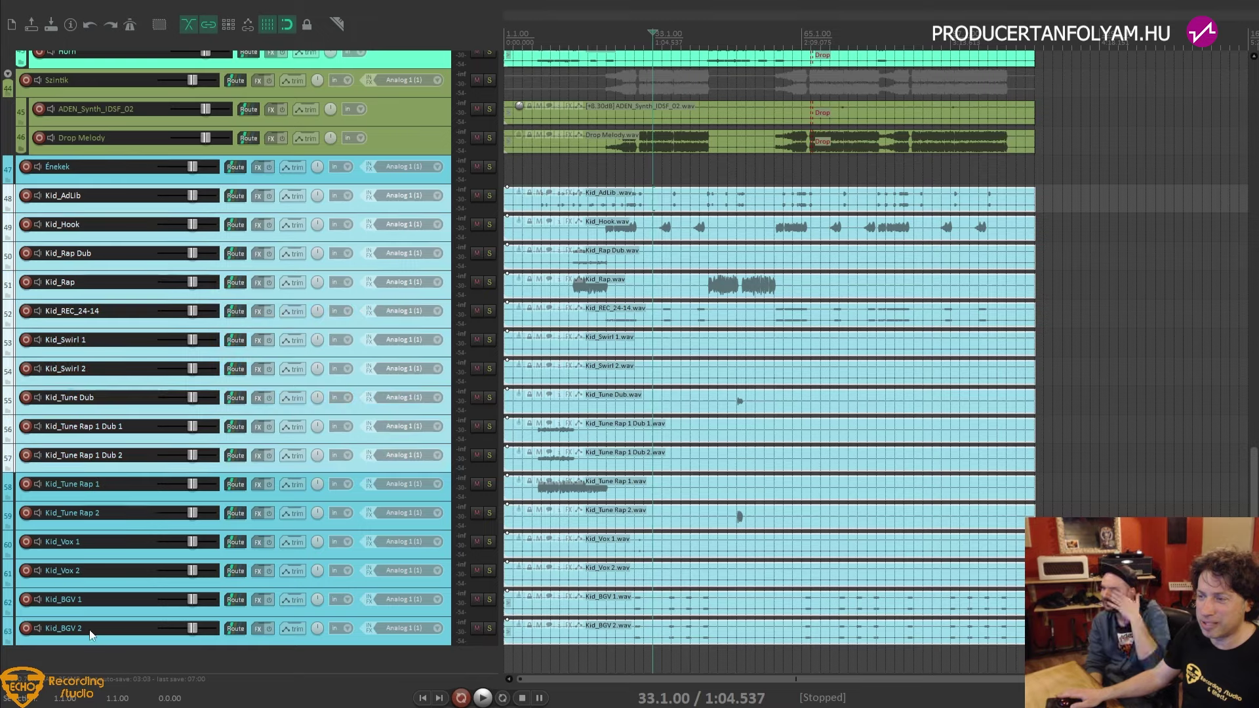
scroll(59, 385, "up", 2)
scroll(59, 384, "up", 3)
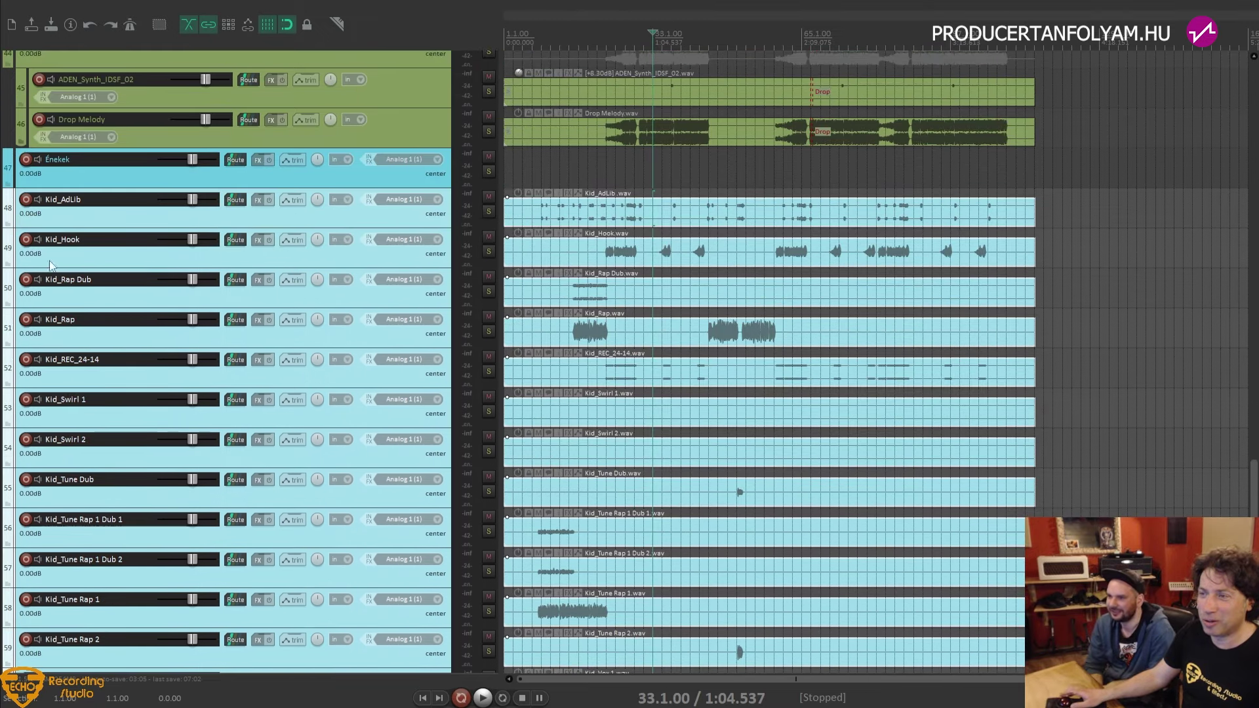
left_click_drag(8, 209, 13, 189)
key("Page_Down")
key("Page_Down")
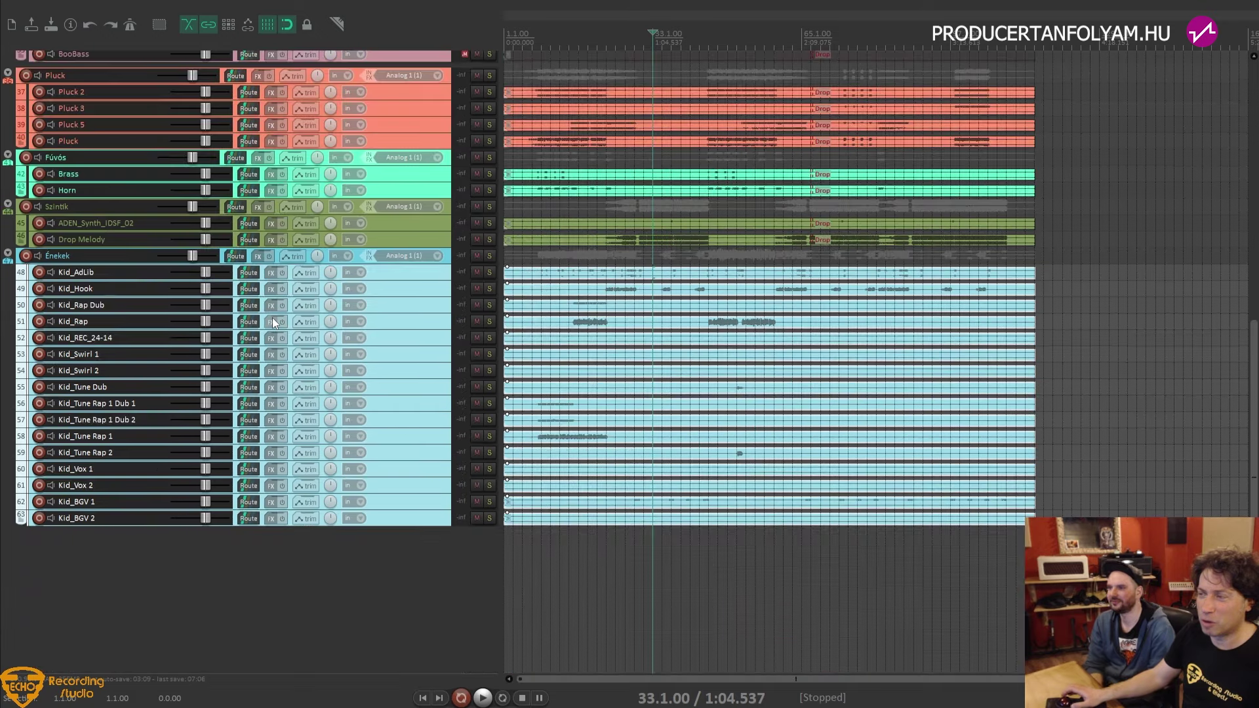
key("Page_Up")
key("Page_Up")
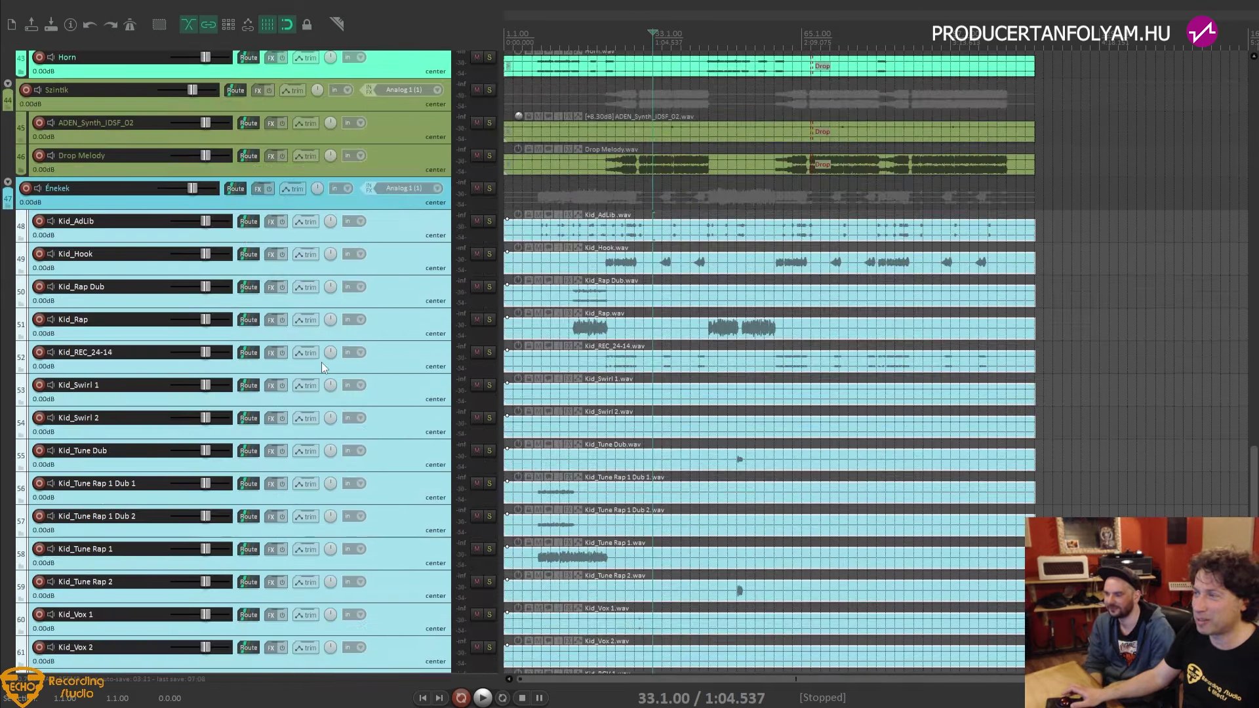
Lower the item volume of the Drop Melody clip to -5.90 dB
scroll(321, 361, "up", 3)
scroll(450, 342, "up", 2)
key("Page_Up")
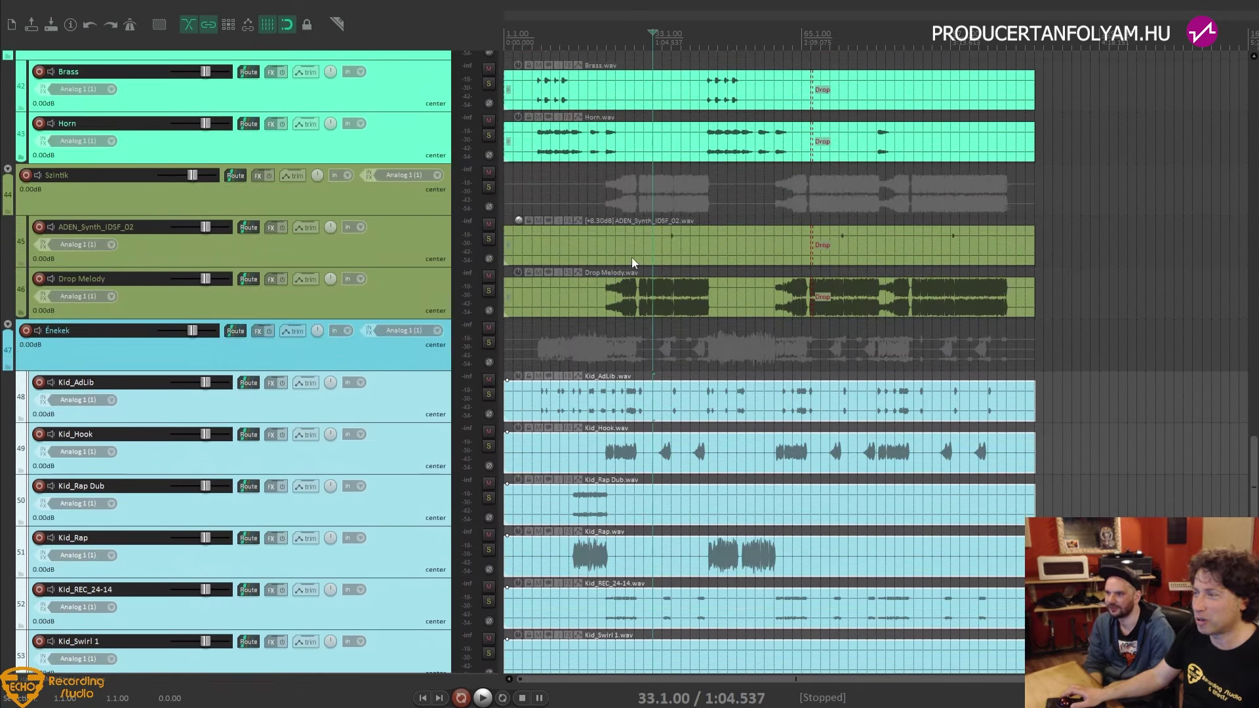
left_click(635, 281)
scroll(640, 283, "up", 4)
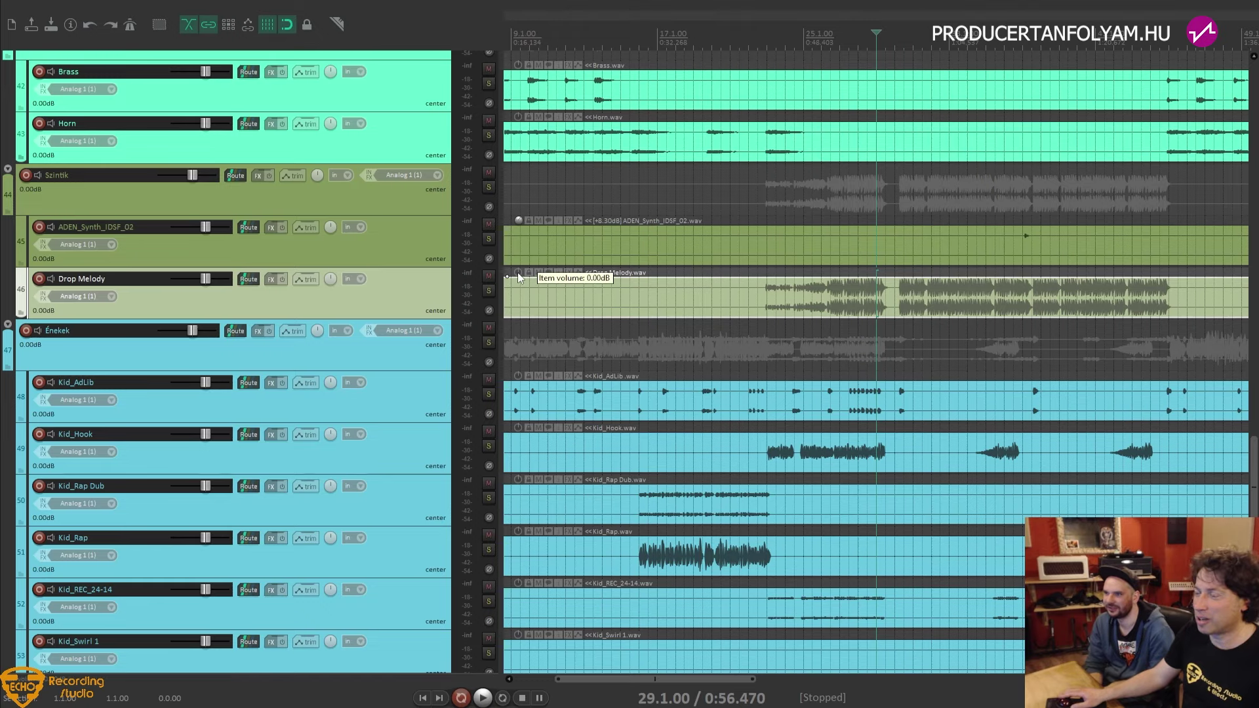
left_click_drag(518, 273, 518, 311)
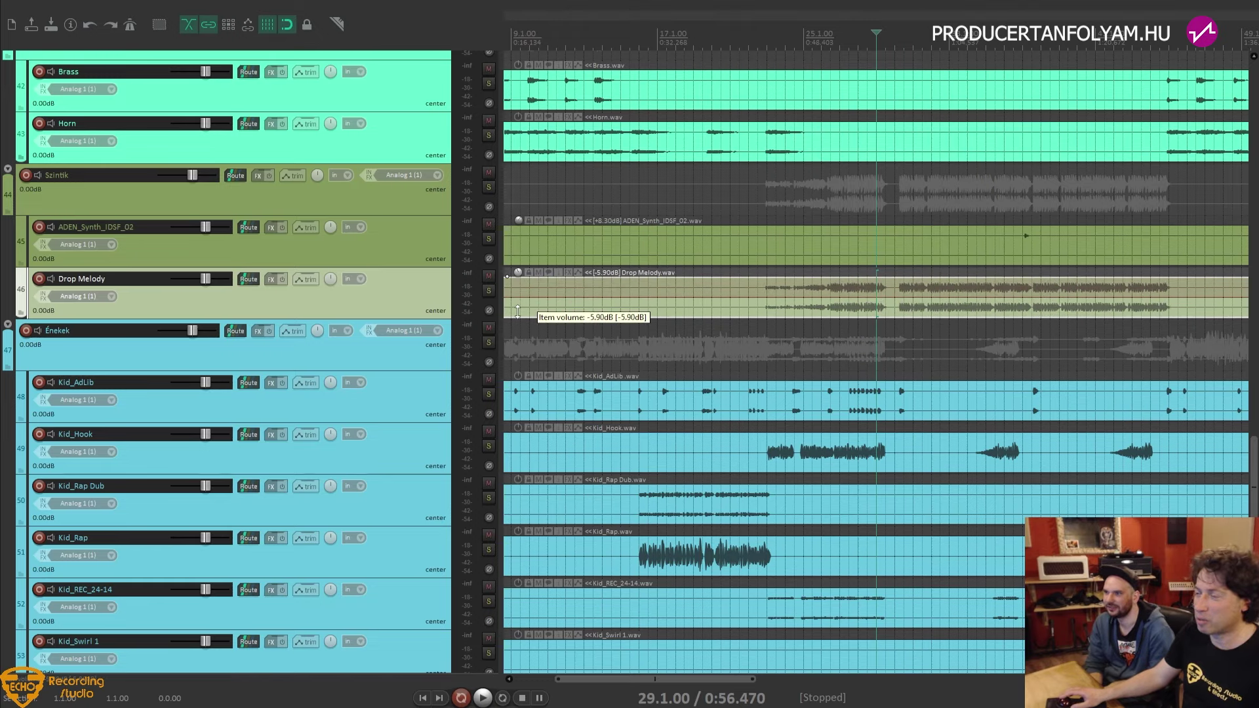
Examine the waveforms of the vocal tracks in the Énekek folder along the whole song
key("Page_Down")
scroll(423, 390, "down", 1)
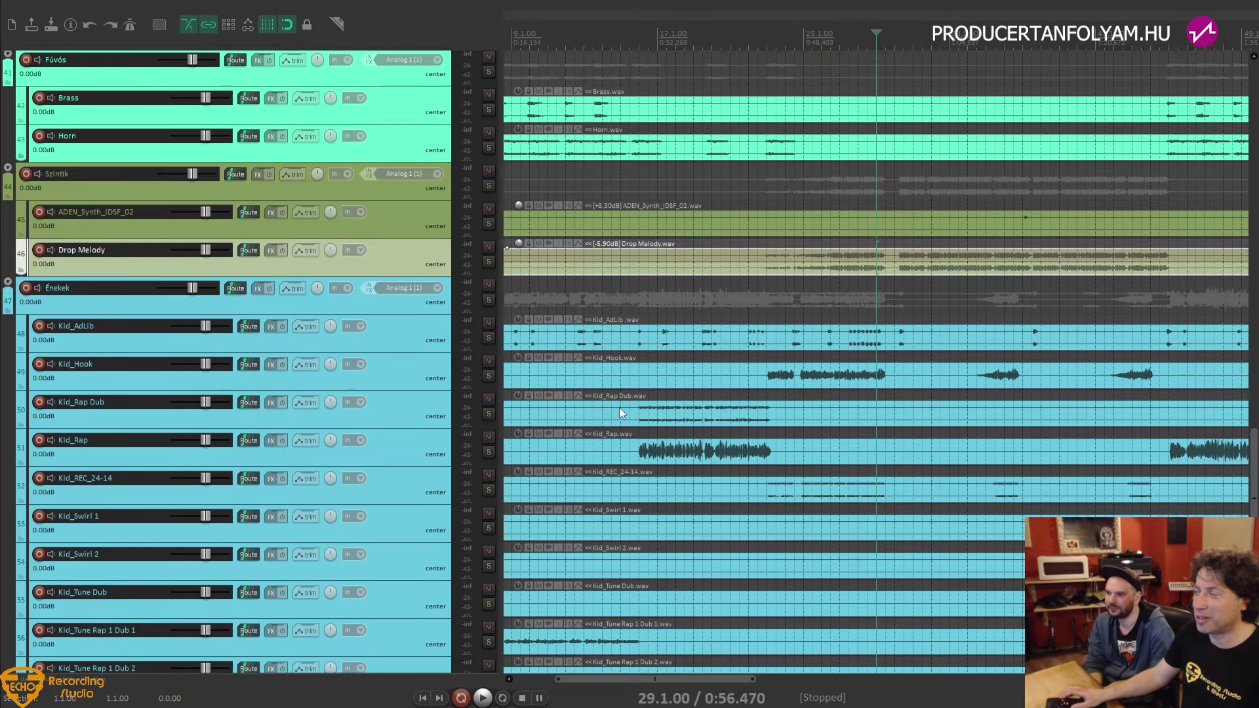
scroll(612, 404, "down", 1)
scroll(607, 405, "down", 1)
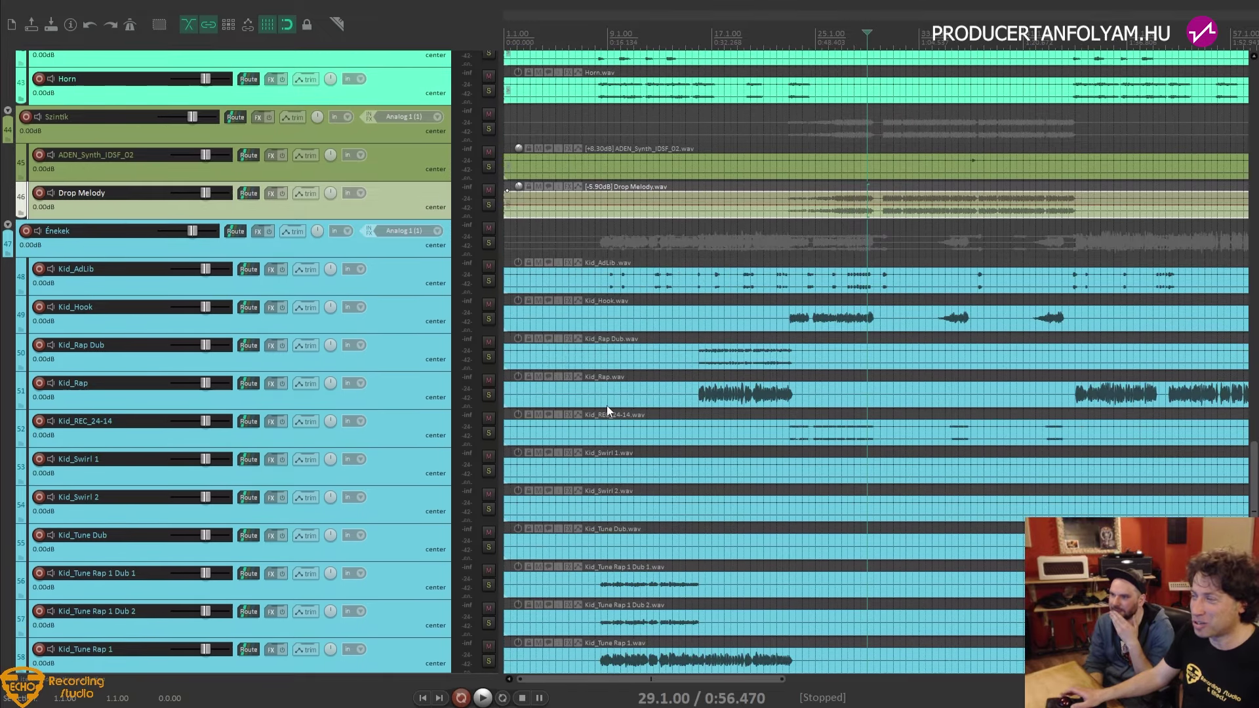
scroll(604, 406, "down", 1)
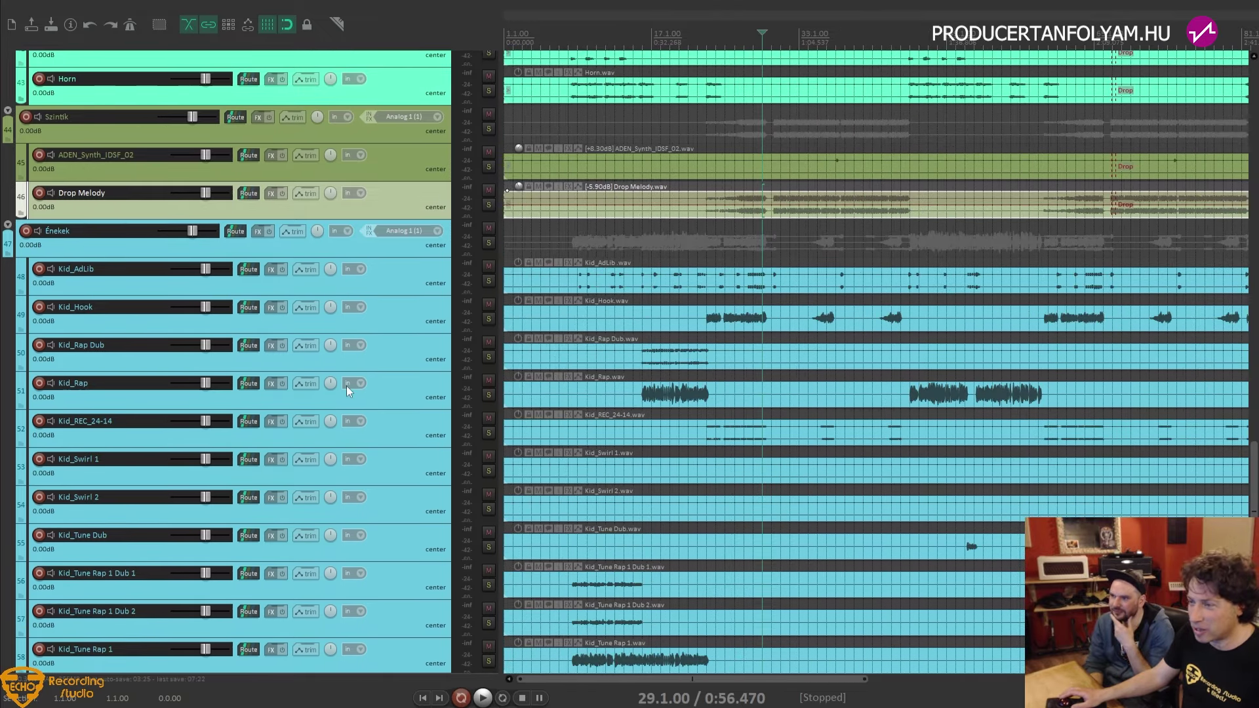
key("Page_Down")
scroll(338, 369, "down", 2)
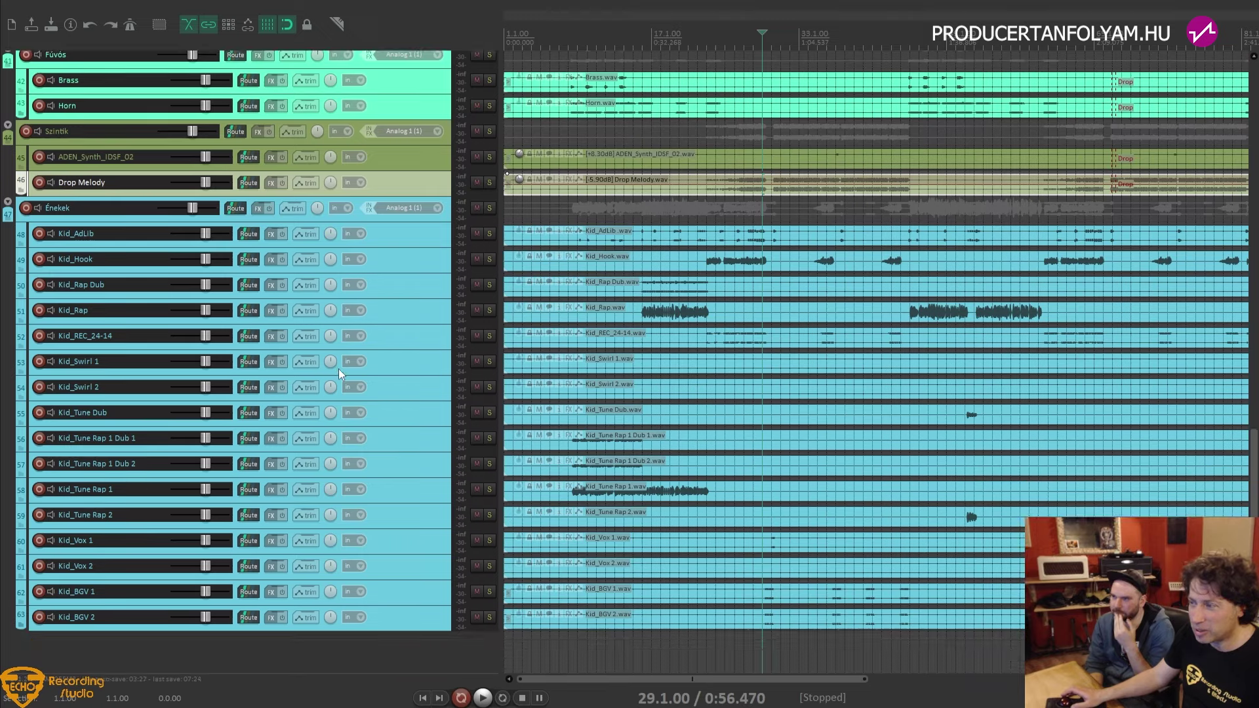
key("Page_Up")
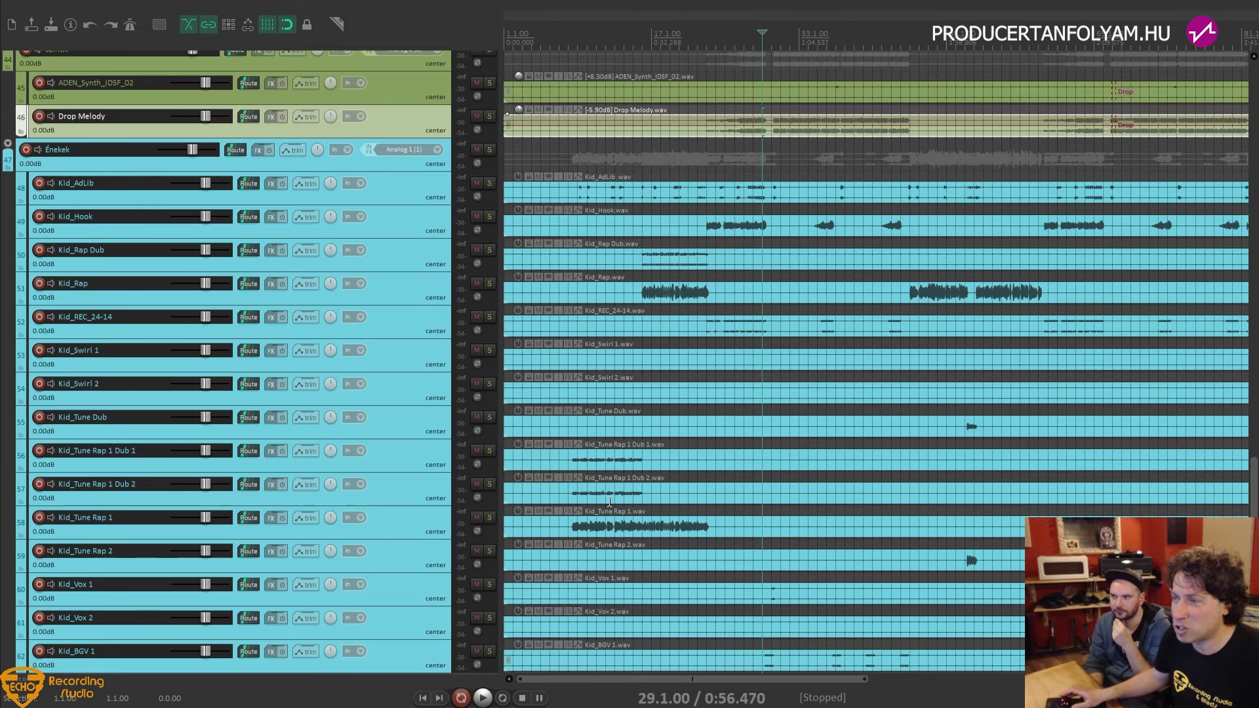
scroll(661, 375, "down", 2)
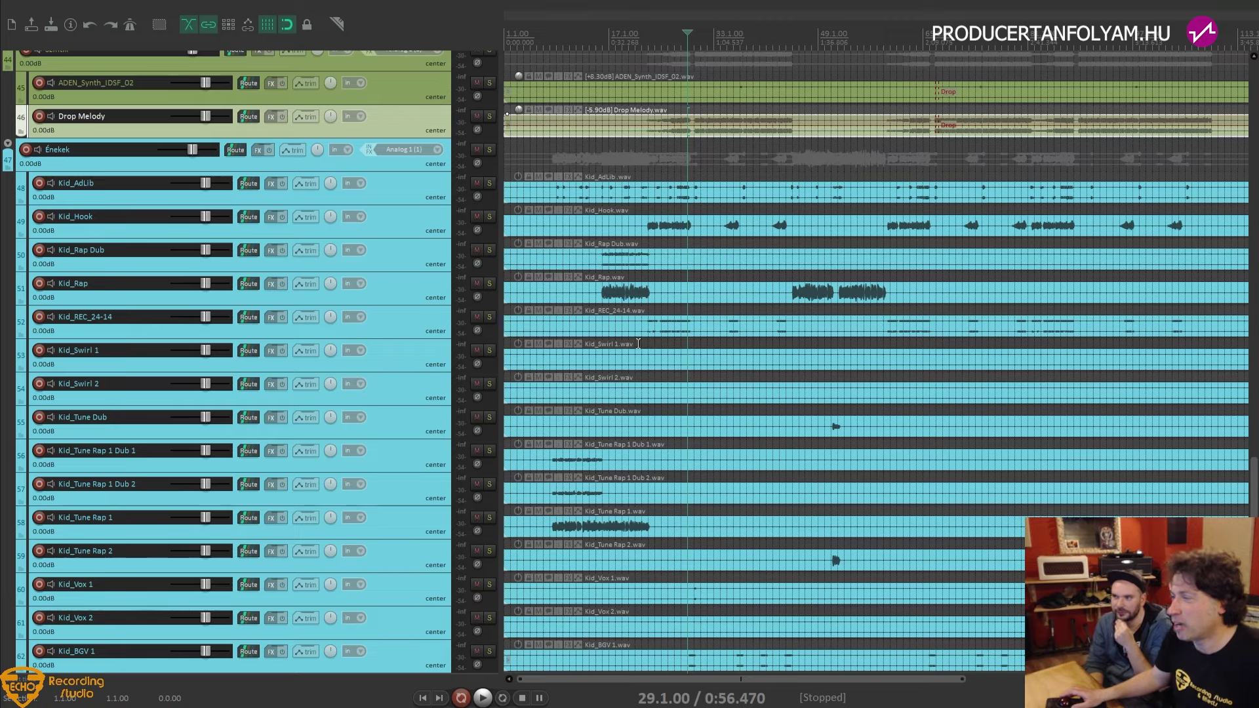
scroll(638, 336, "down", 3)
scroll(639, 341, "up", 2)
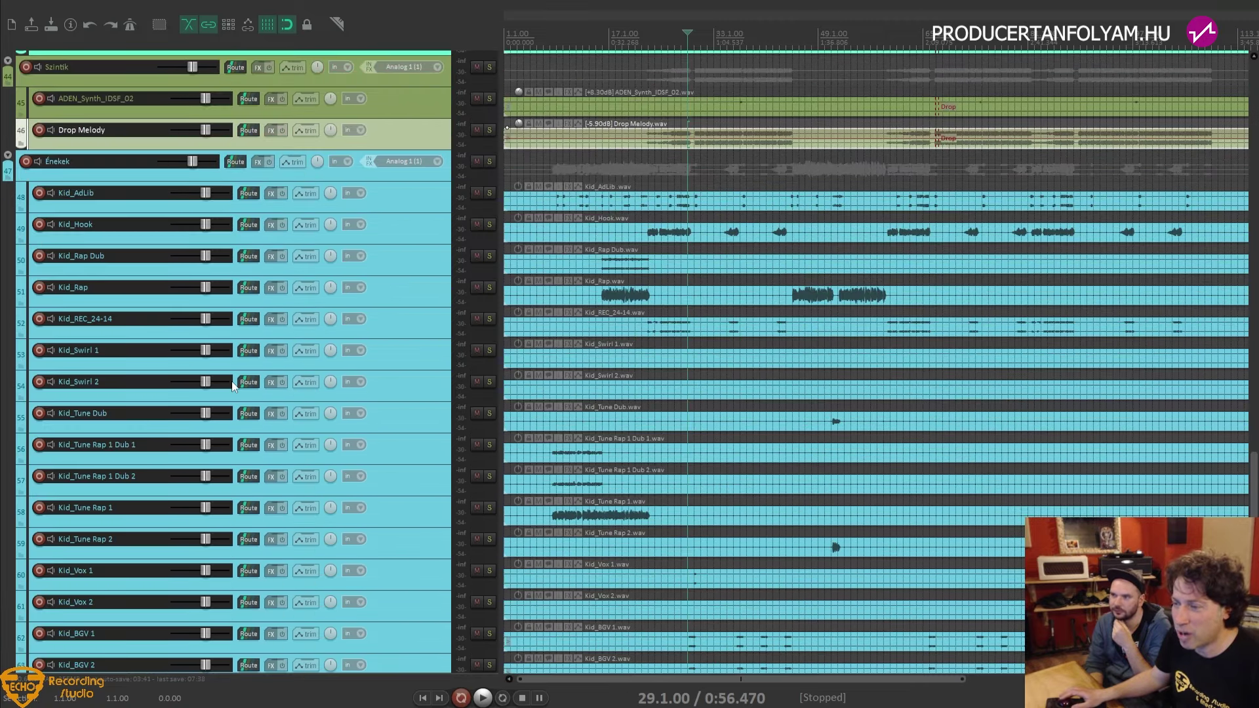
scroll(234, 387, "down", 2)
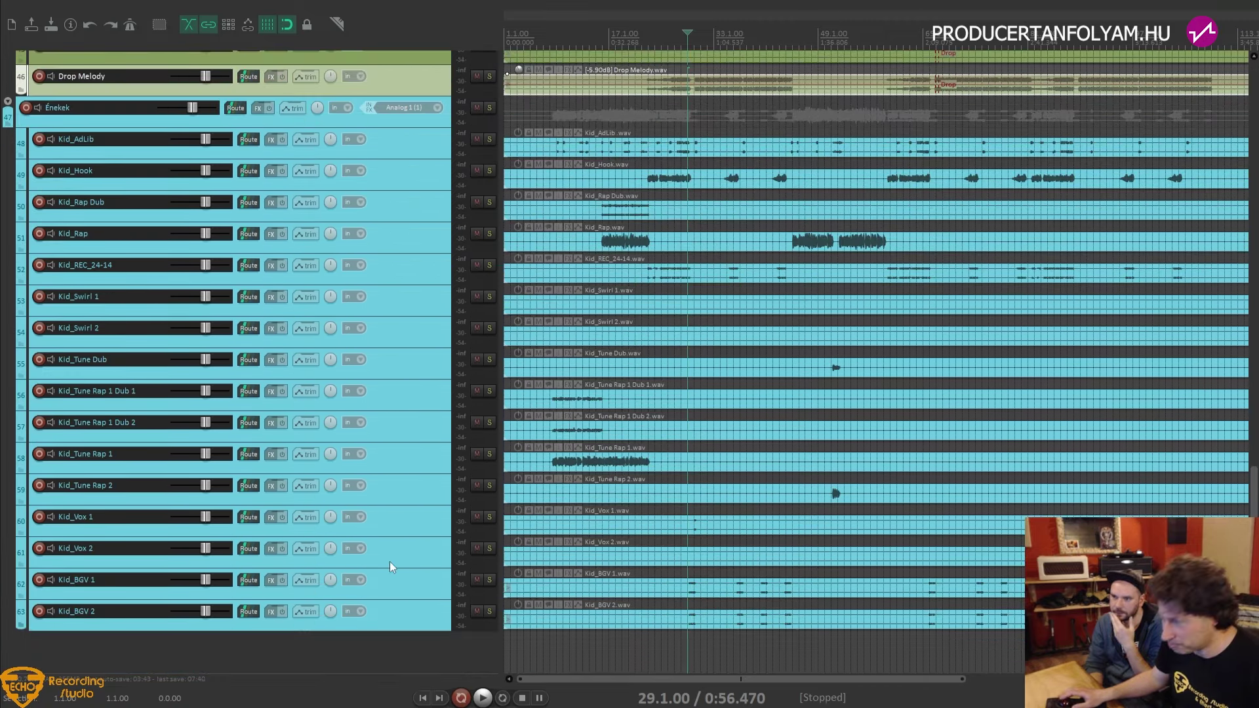
scroll(718, 543, "down", 2)
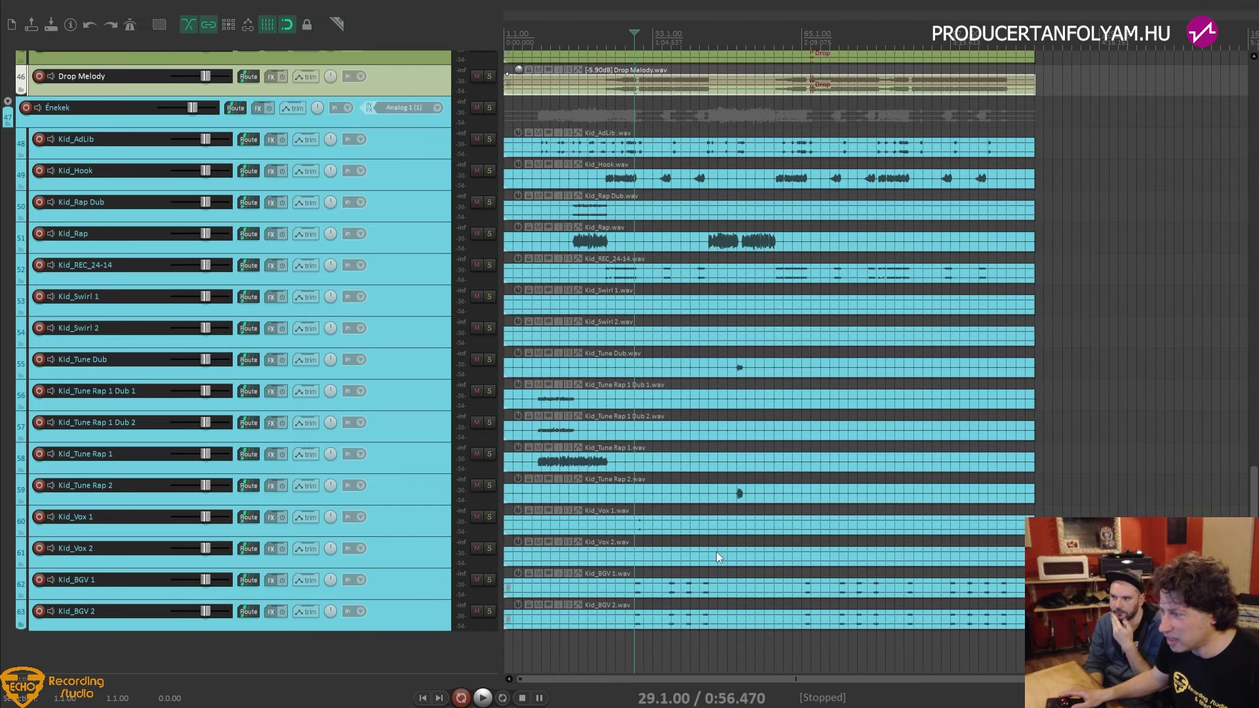
Solo Kid_BGV 2, play a short passage from bar 37, and clear the solo
left_click(671, 652)
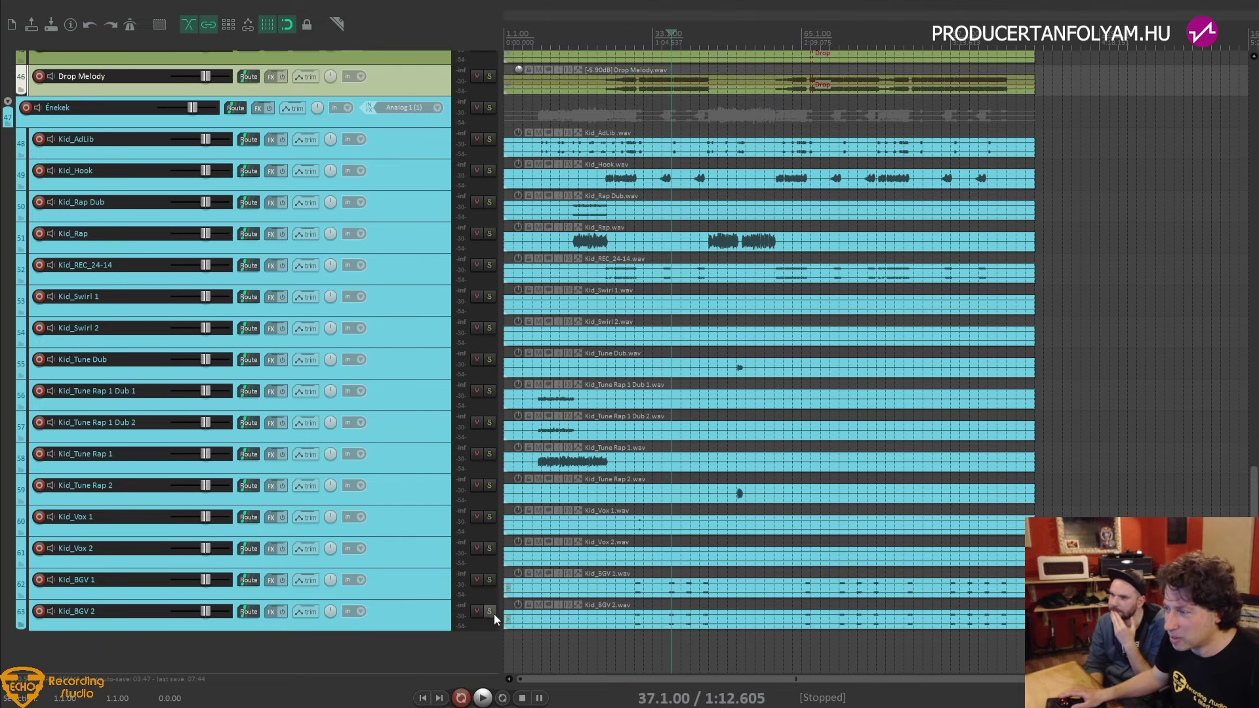
left_click(488, 611)
key("space")
scroll(722, 621, "up", 3)
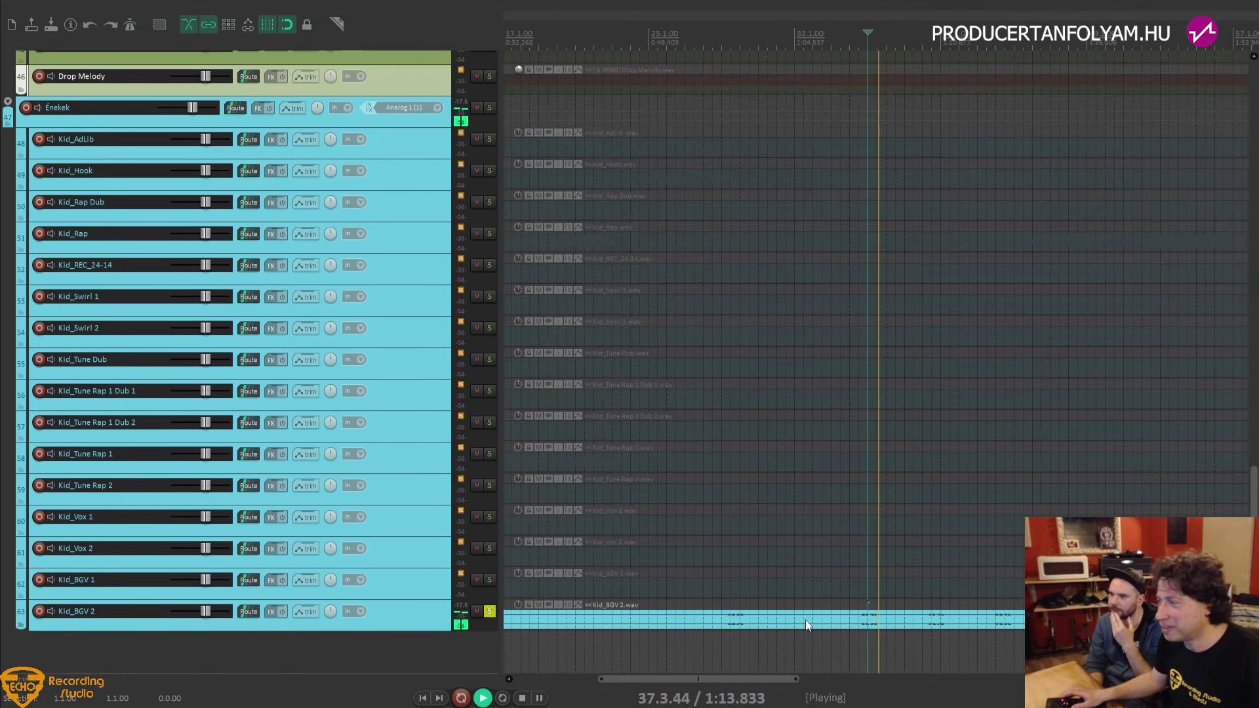
key("space")
left_click(492, 612)
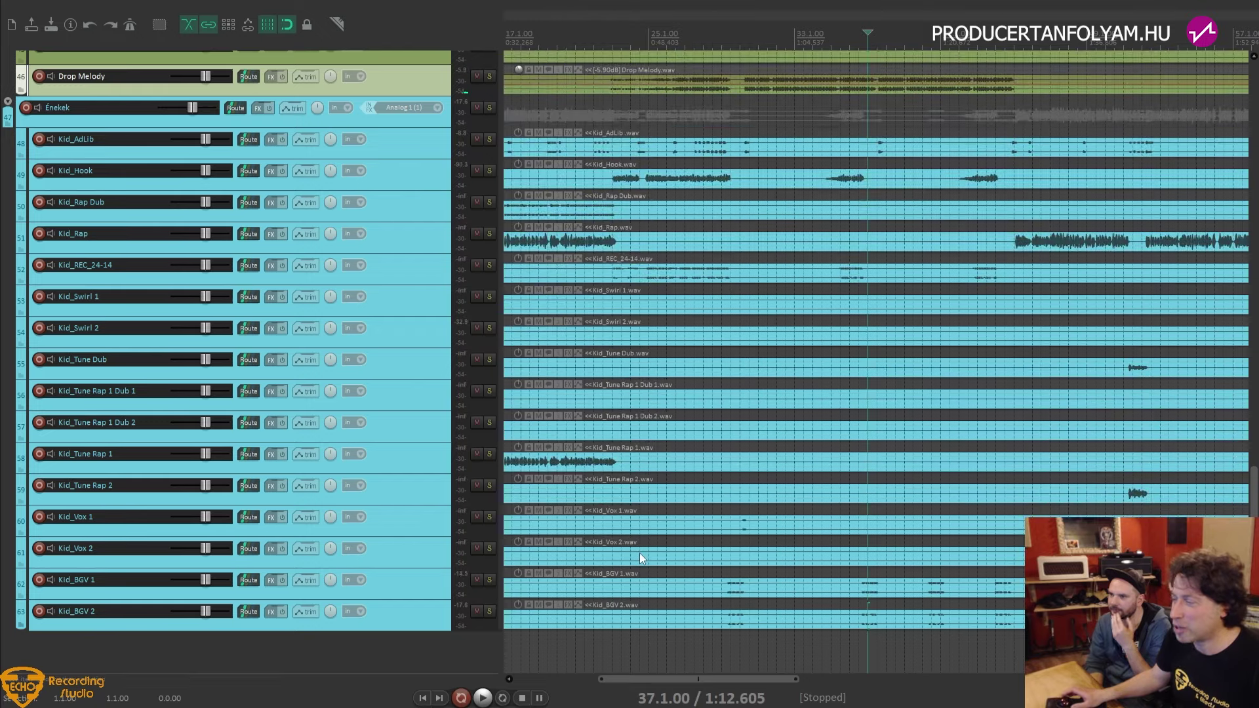
Add the JS: Goniometer analyser to the master track, shrink its window and place it over the arrangement
scroll(640, 554, "up", 2)
scroll(639, 554, "down", 3)
scroll(640, 554, "down", 1)
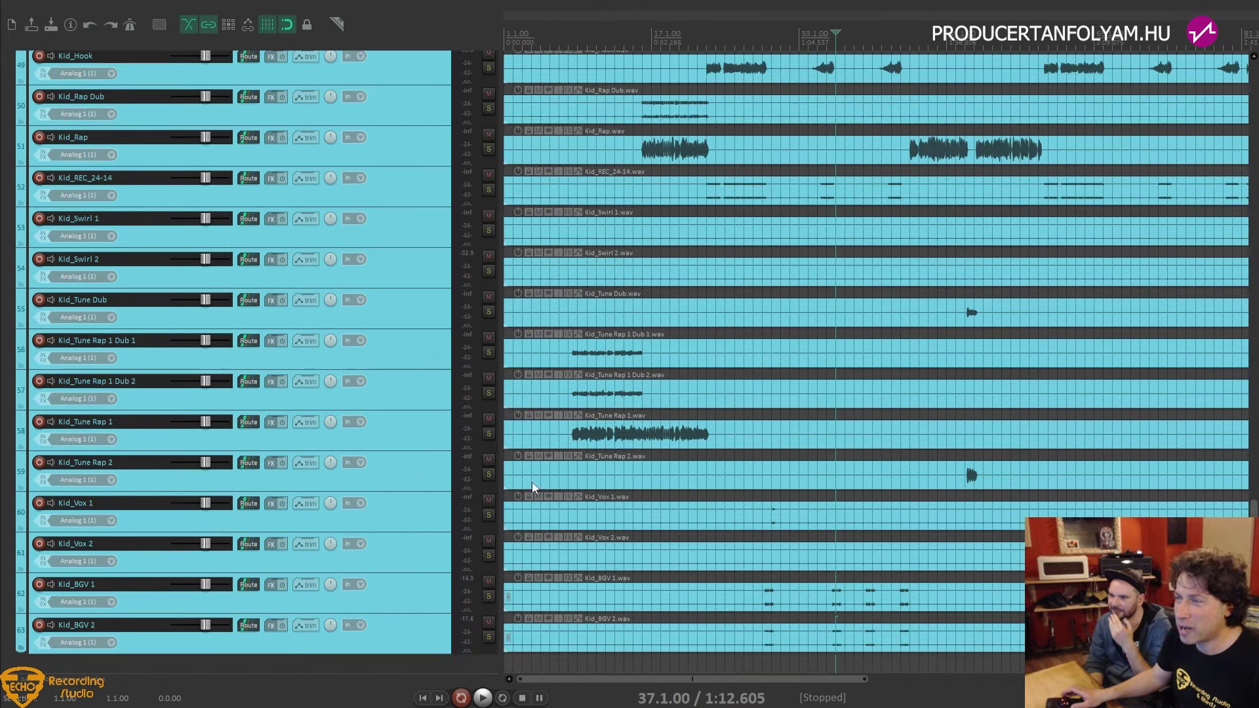
scroll(240, 412, "up", 15)
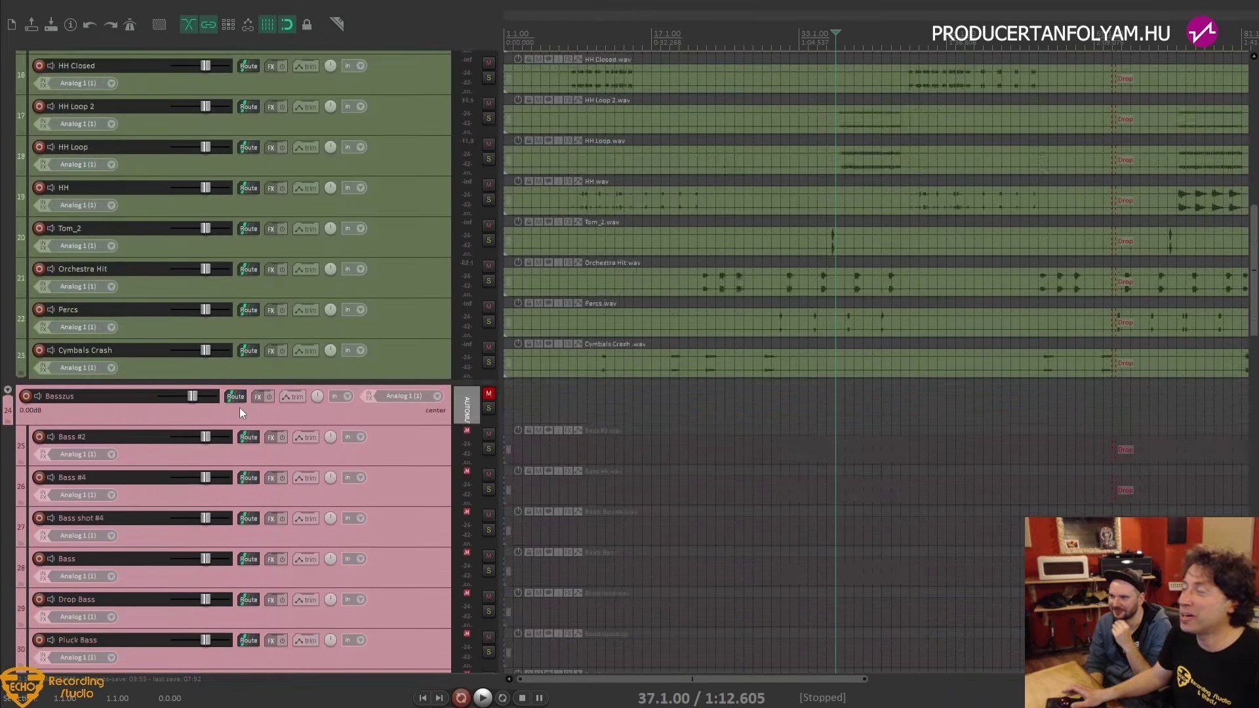
scroll(240, 412, "up", 8)
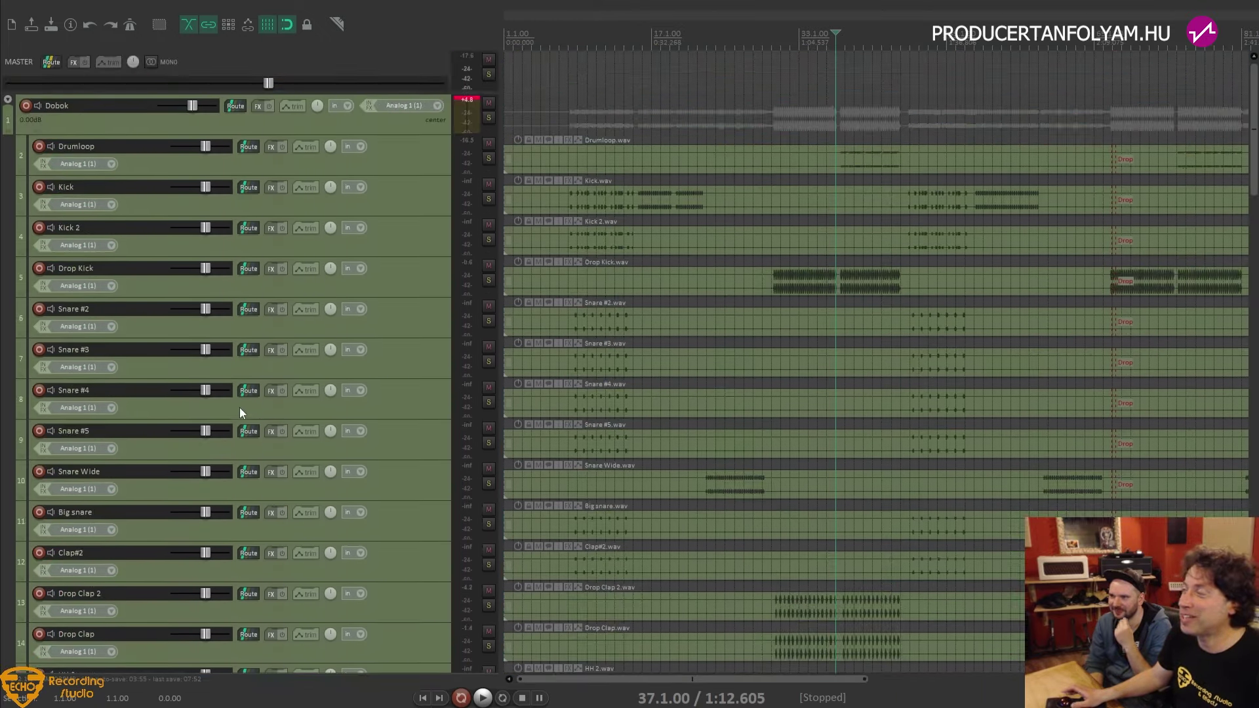
left_click(50, 63)
left_click(50, 64)
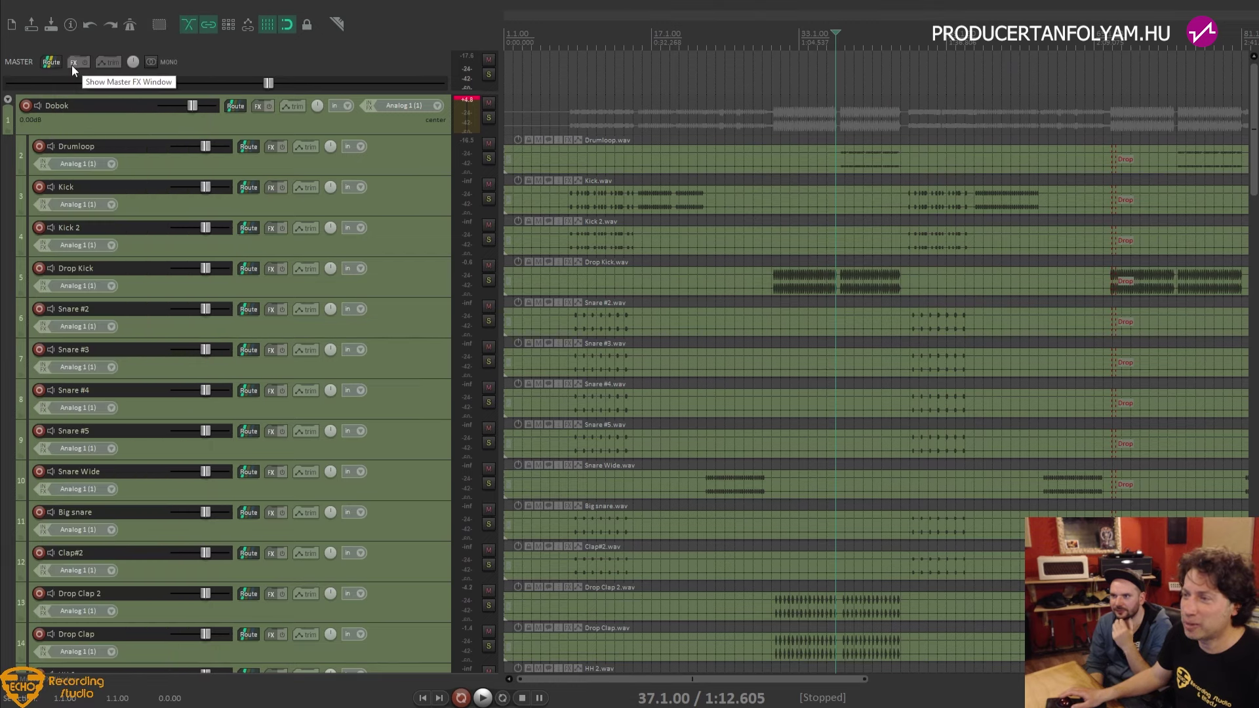
left_click(73, 63)
mouse_move(135, 241)
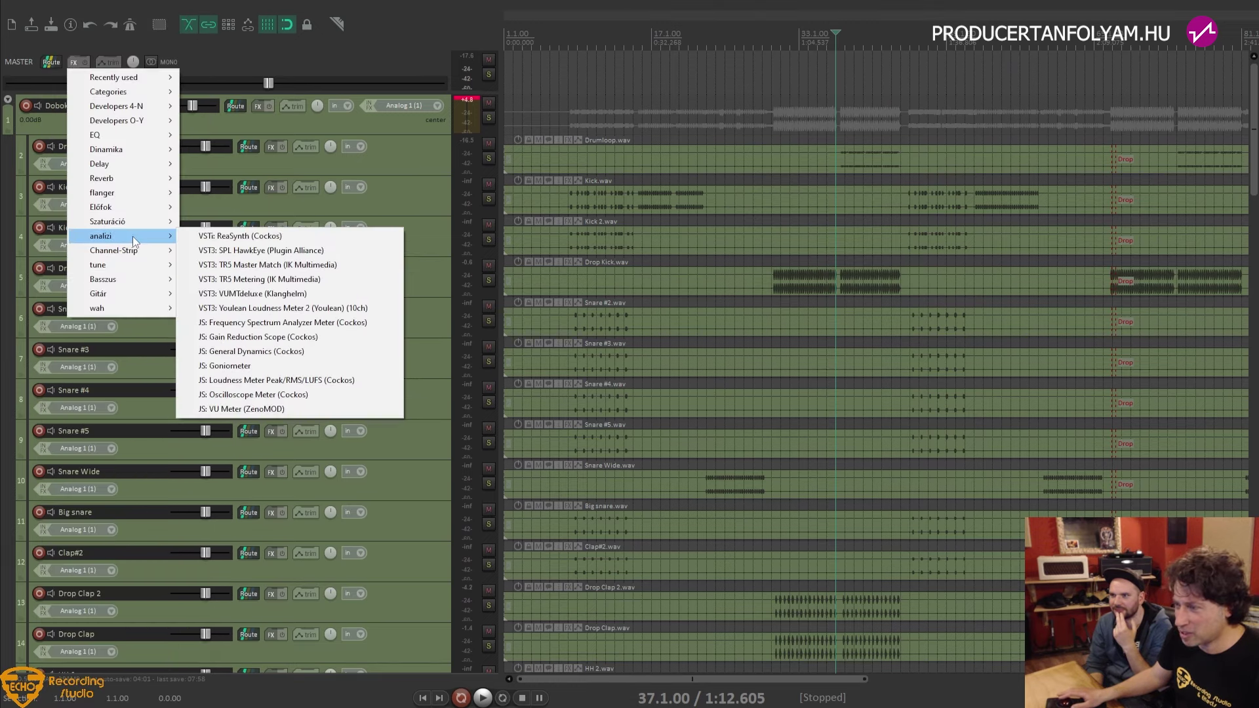
left_click(292, 366)
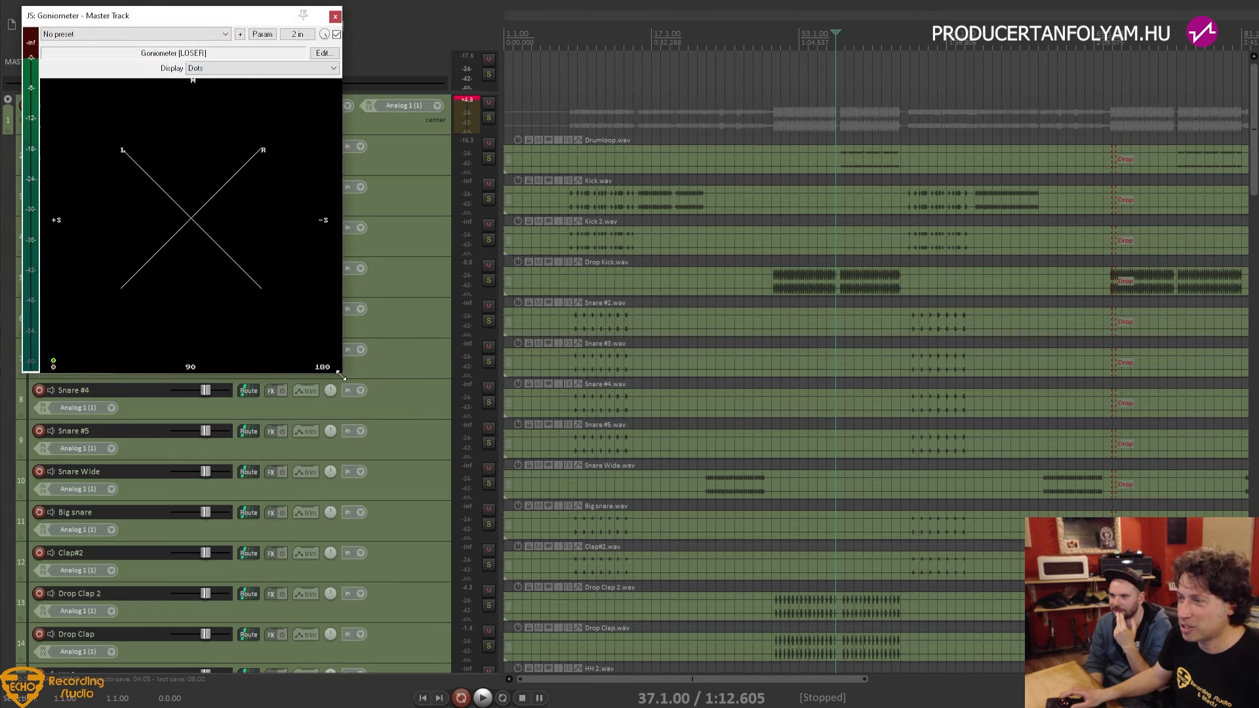
left_click_drag(341, 376, 240, 217)
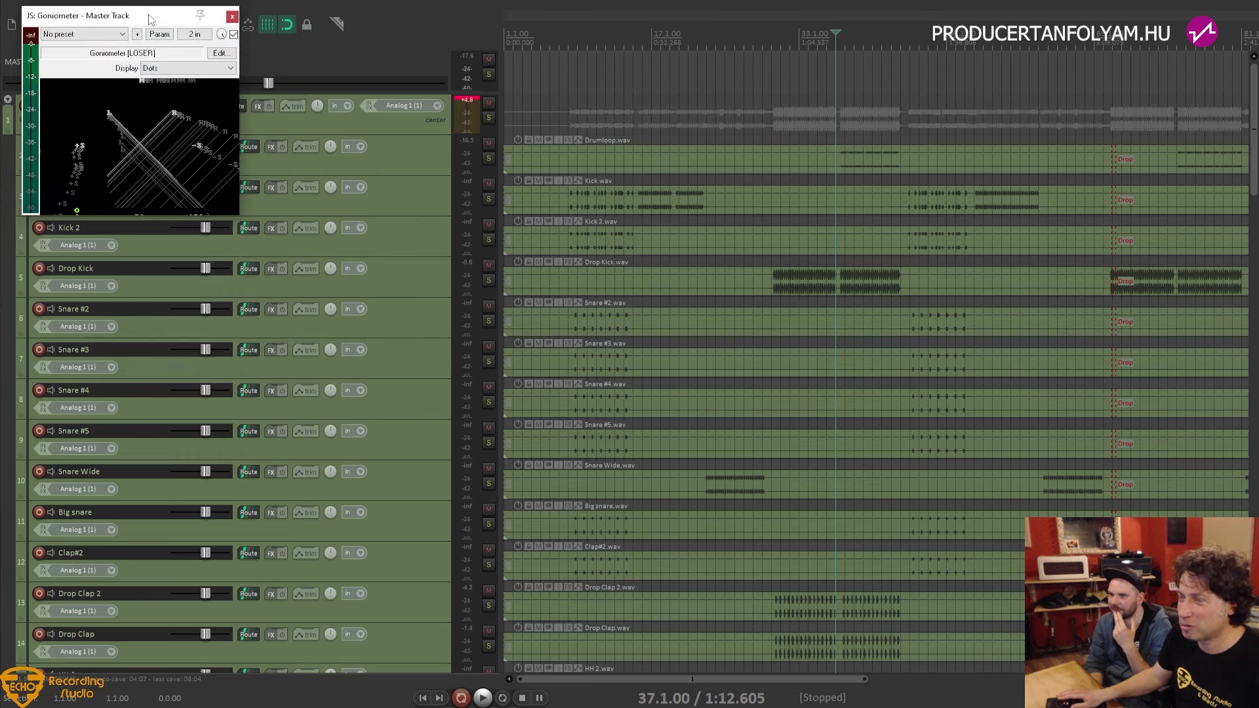
left_click_drag(149, 18, 830, 67)
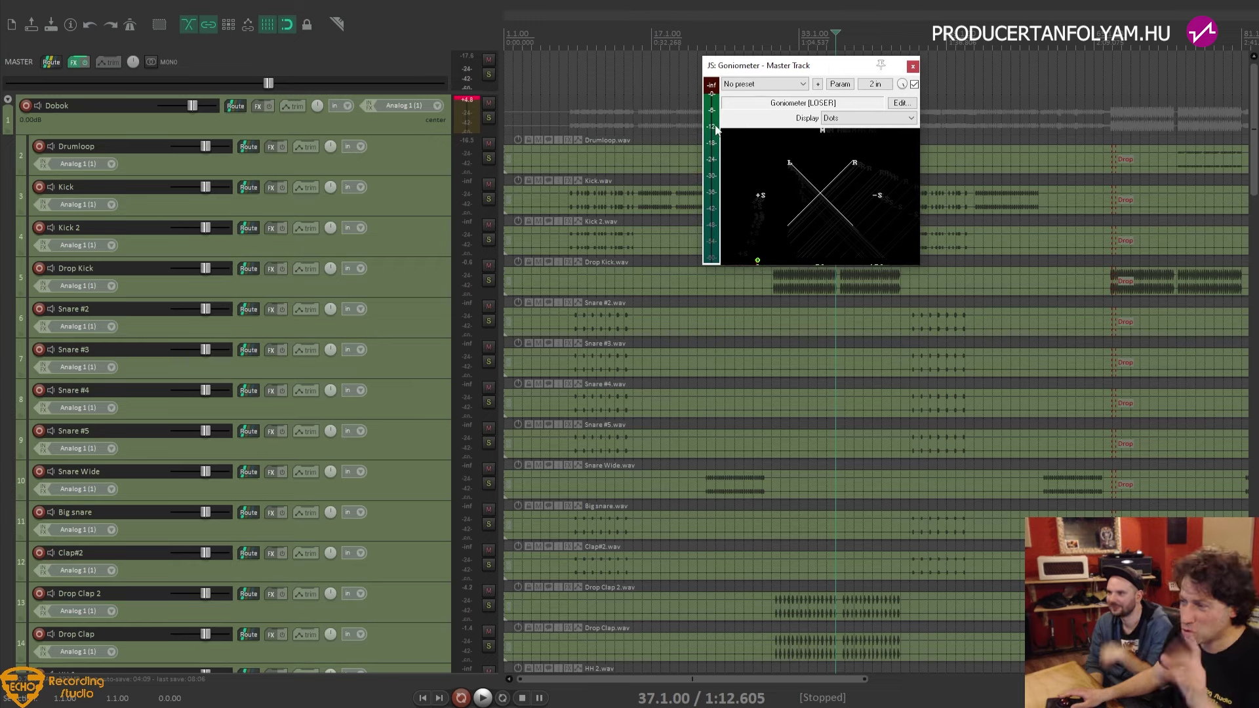
Unmute the Basszus folder and check Bass #2 on the goniometer by soloing it briefly from bar 31
scroll(218, 387, "down", 10)
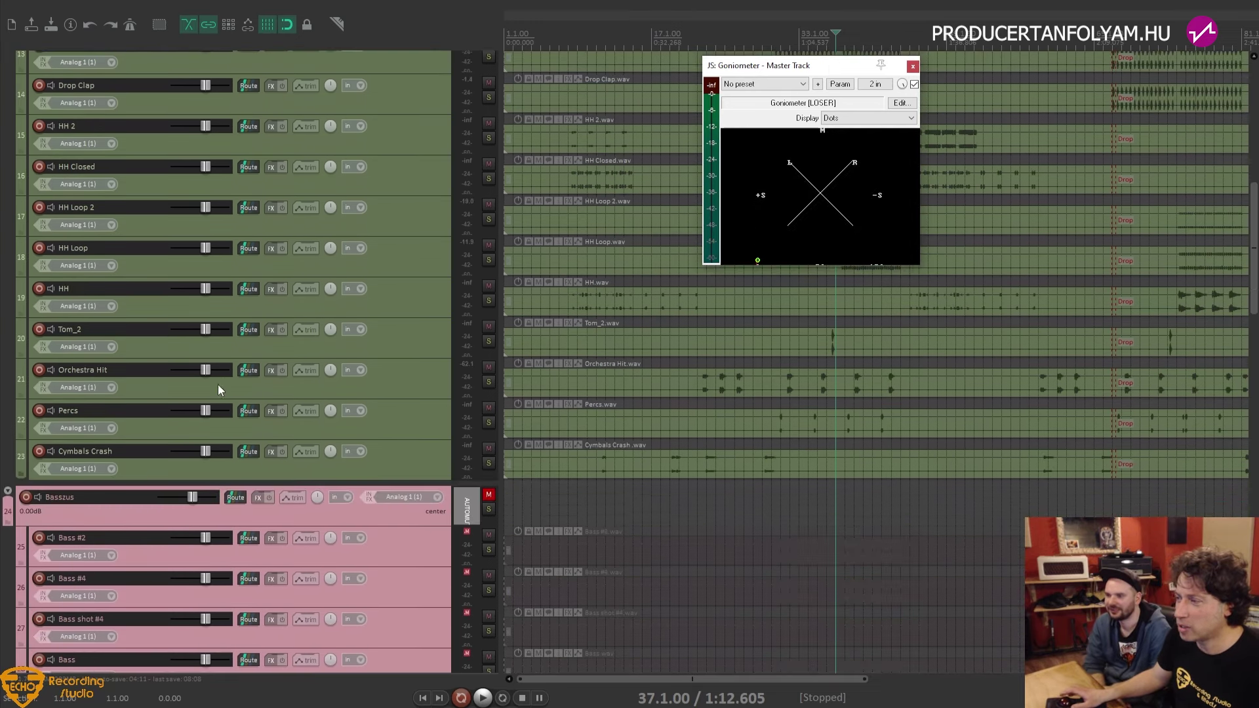
left_click(490, 498)
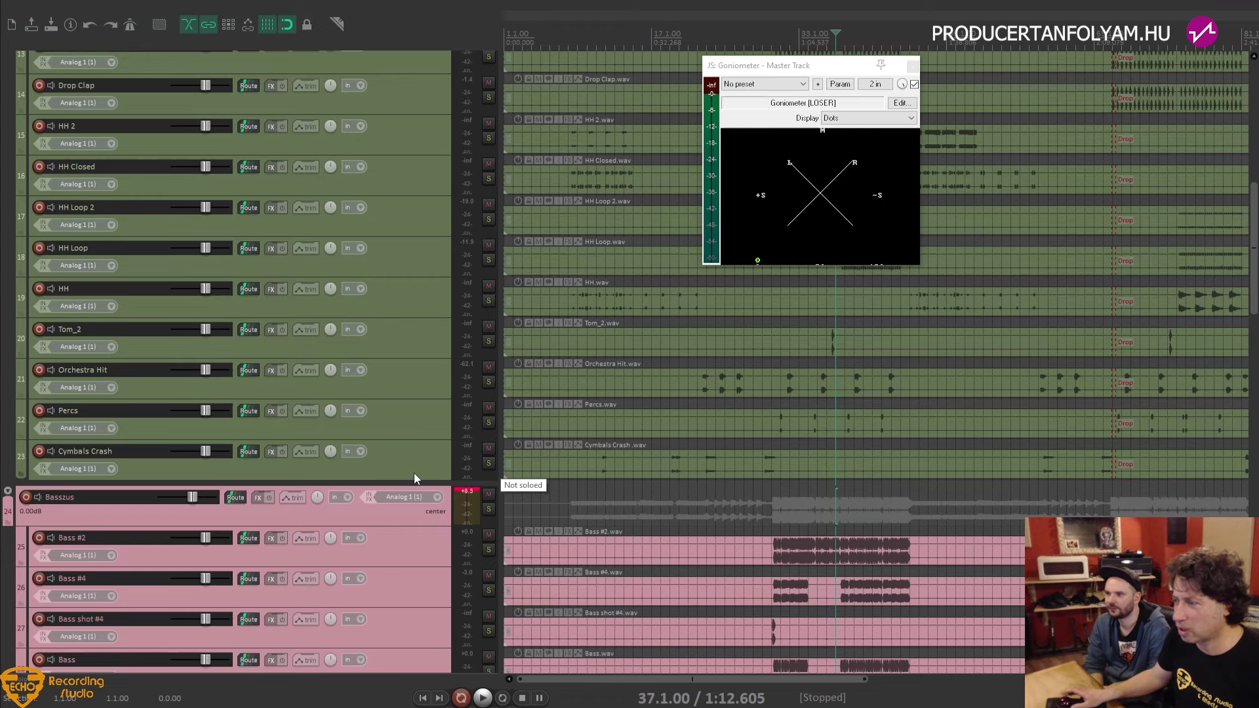
left_click(428, 545)
left_click(488, 550)
left_click(780, 529)
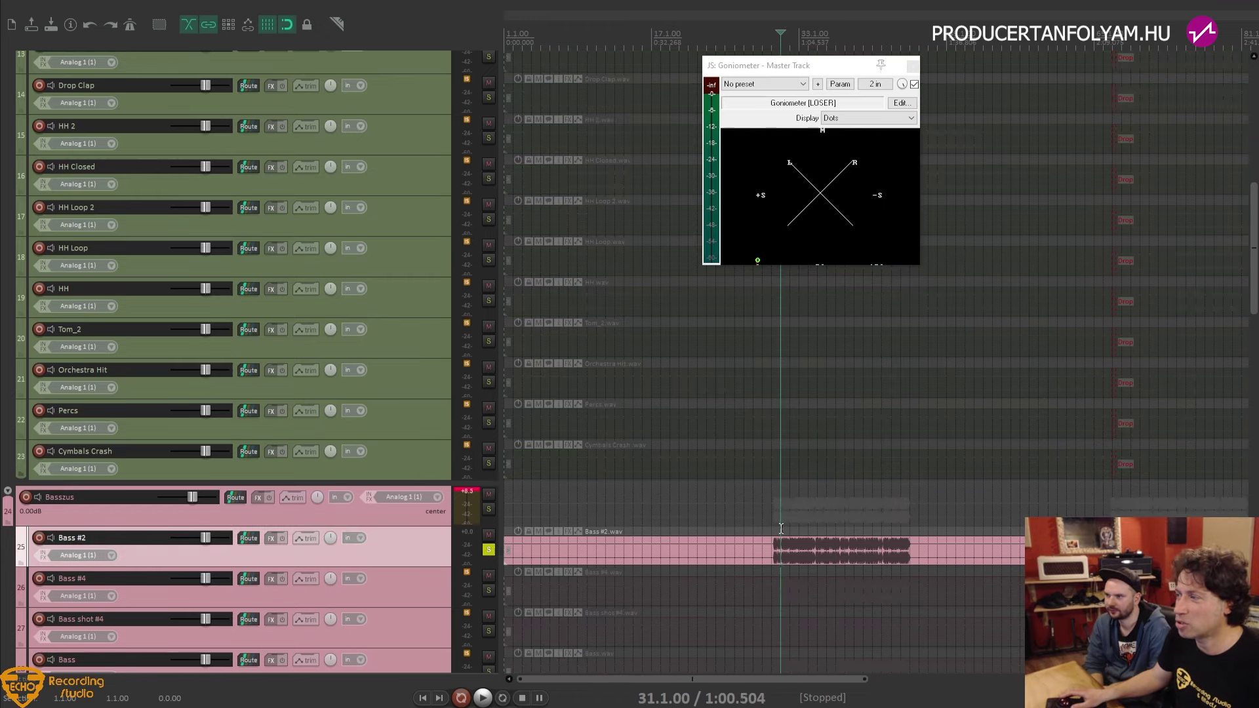
key("space")
key("space")
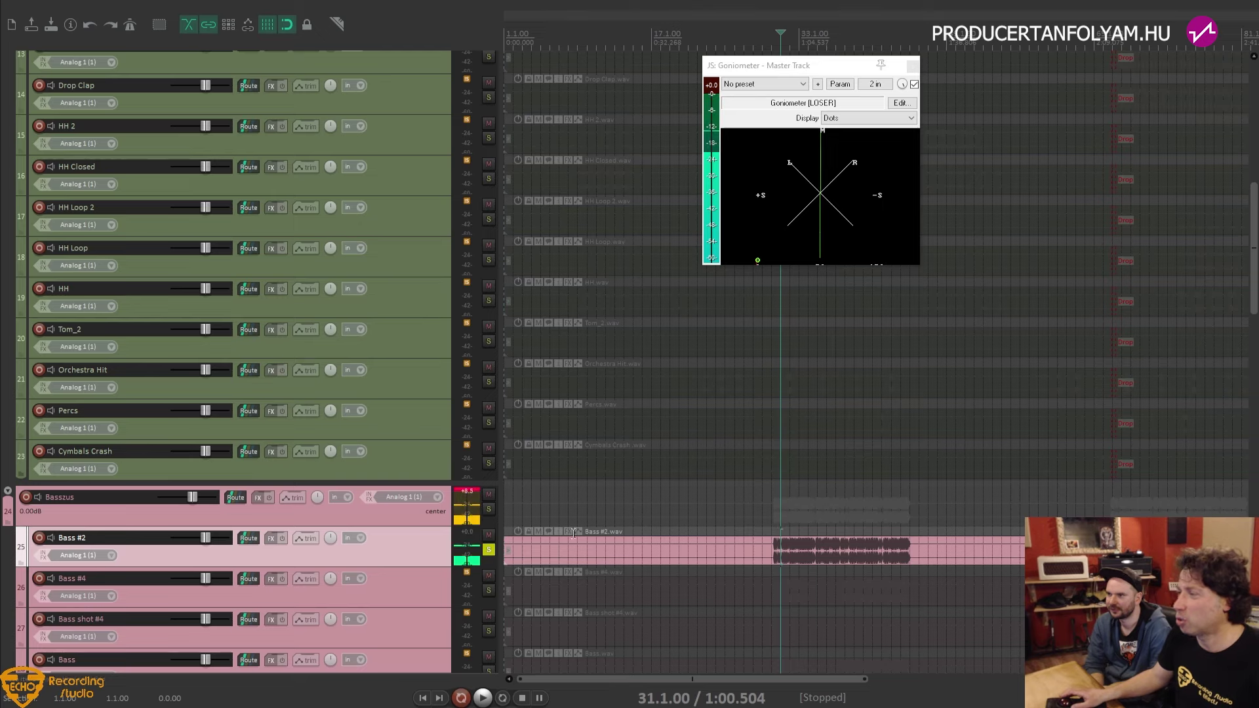
left_click(489, 550)
Solo Kid_BGV 2, play its passages from about bar 30 and bar 36 to check their stereo image, and clear the solo
scroll(458, 541, "down", 4)
scroll(419, 527, "down", 15)
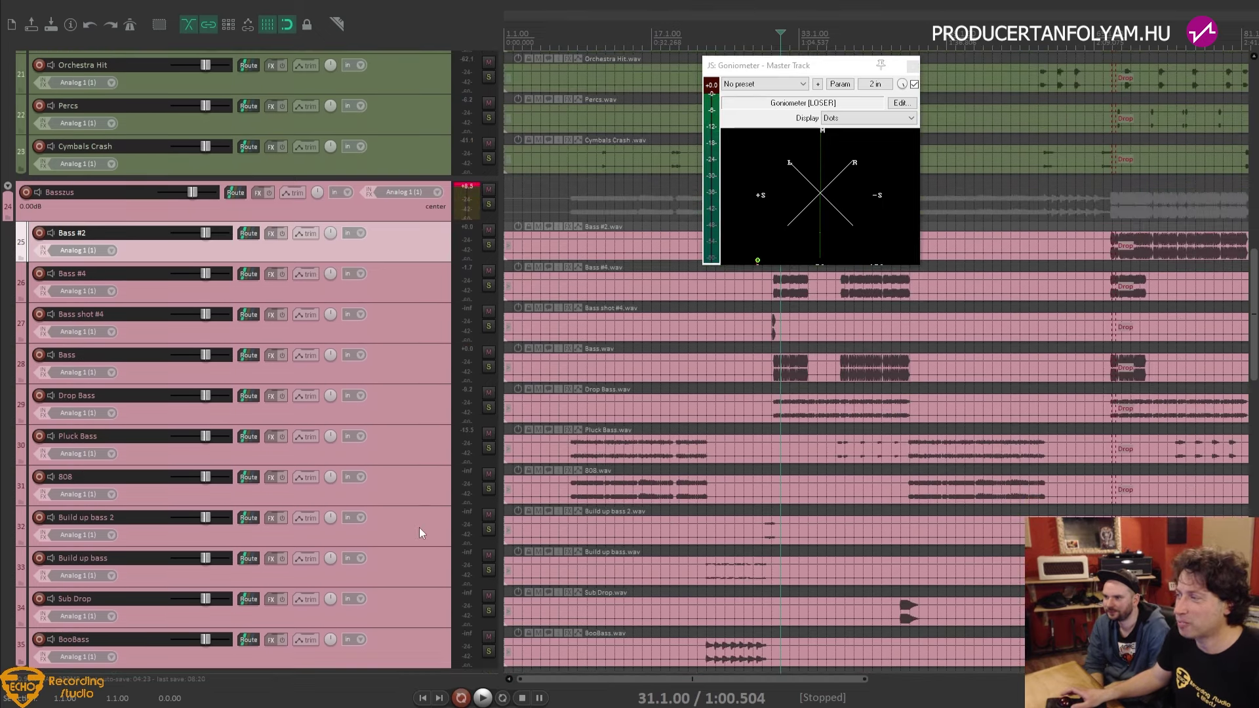
scroll(419, 527, "down", 10)
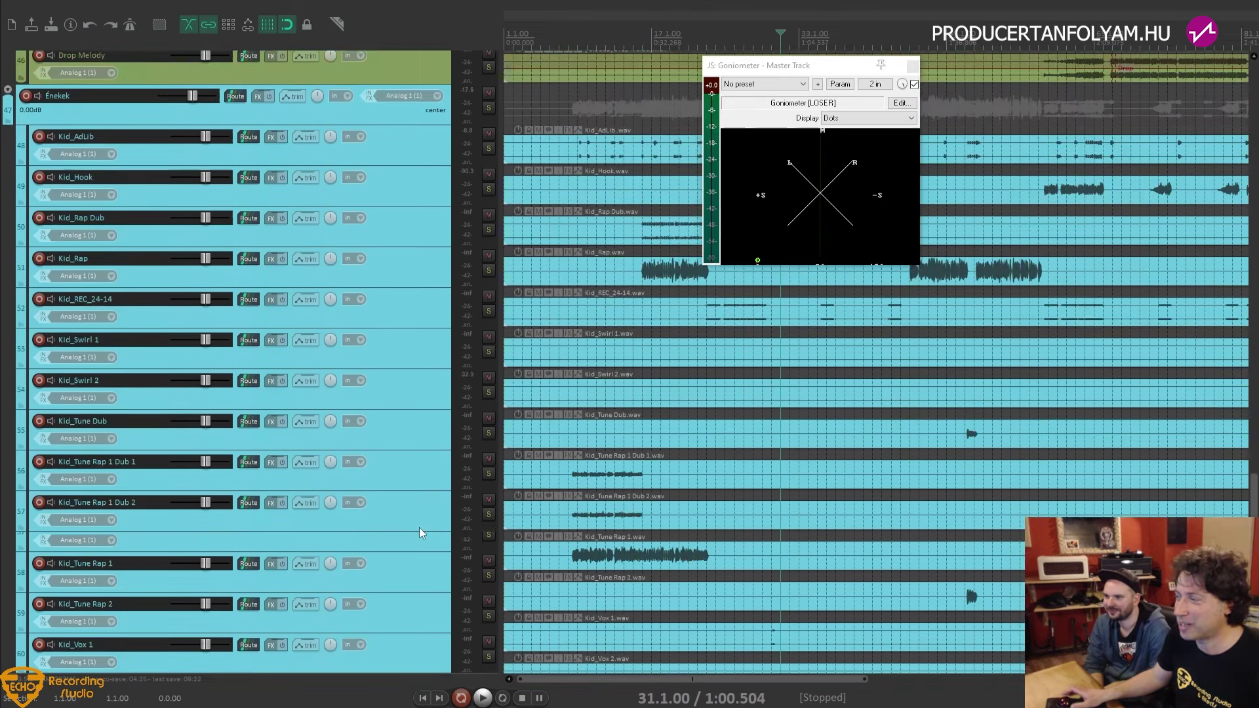
left_click(766, 641)
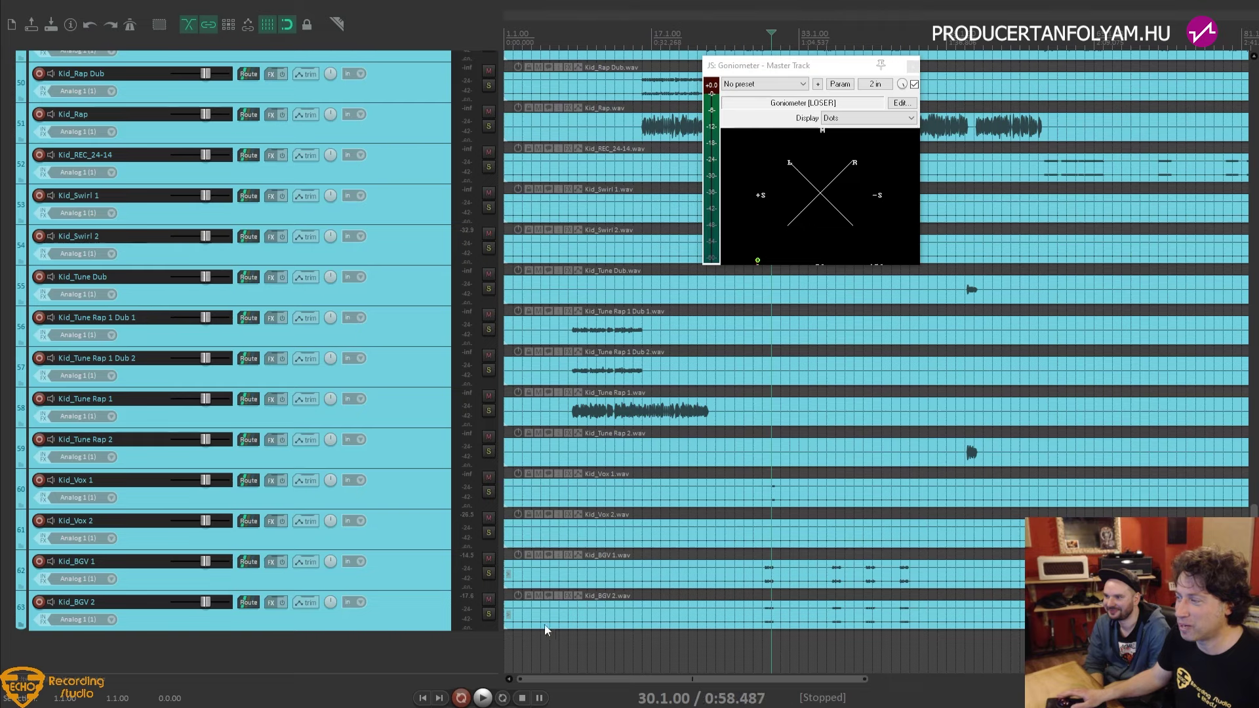
left_click(489, 614)
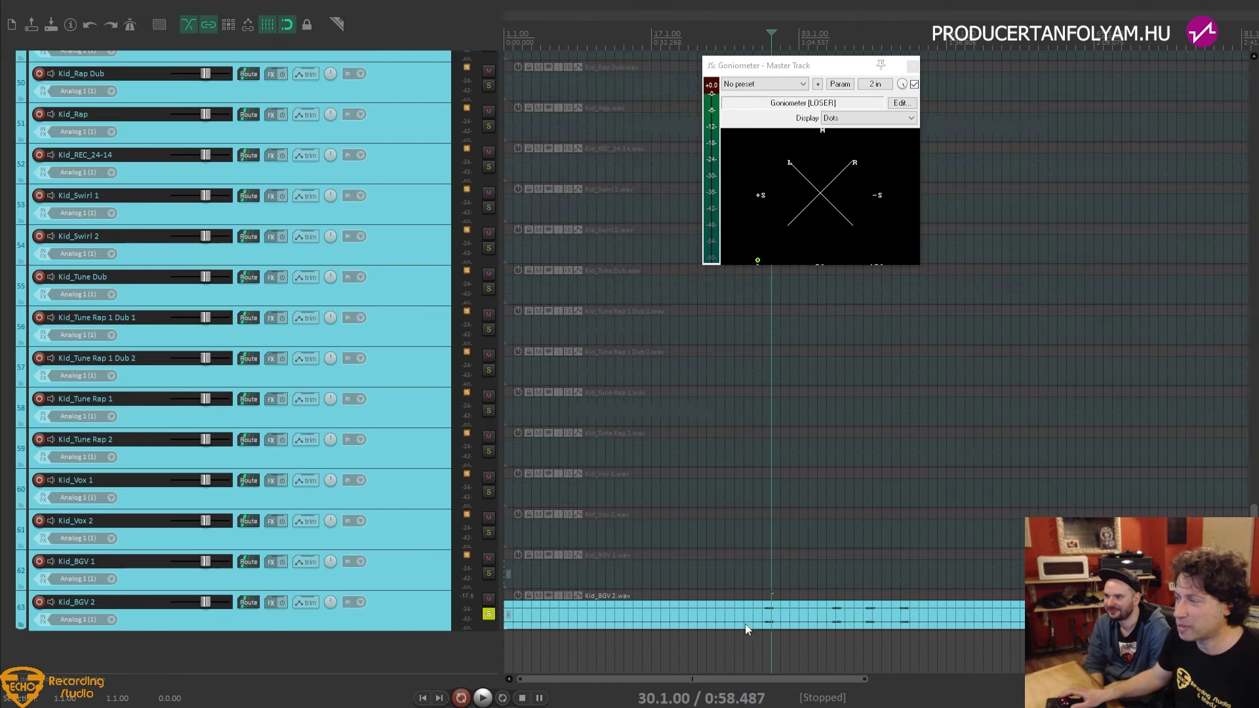
left_click(763, 628)
key("space")
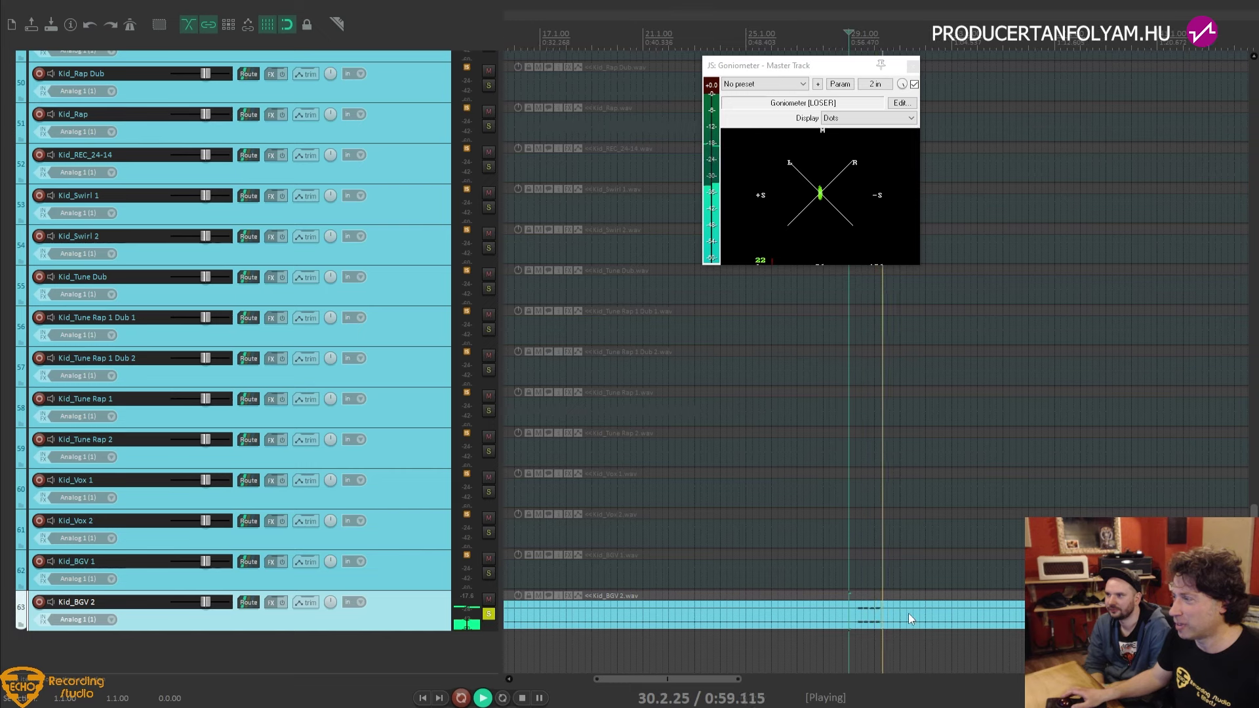
scroll(908, 613, "up", 5)
left_click(1190, 614)
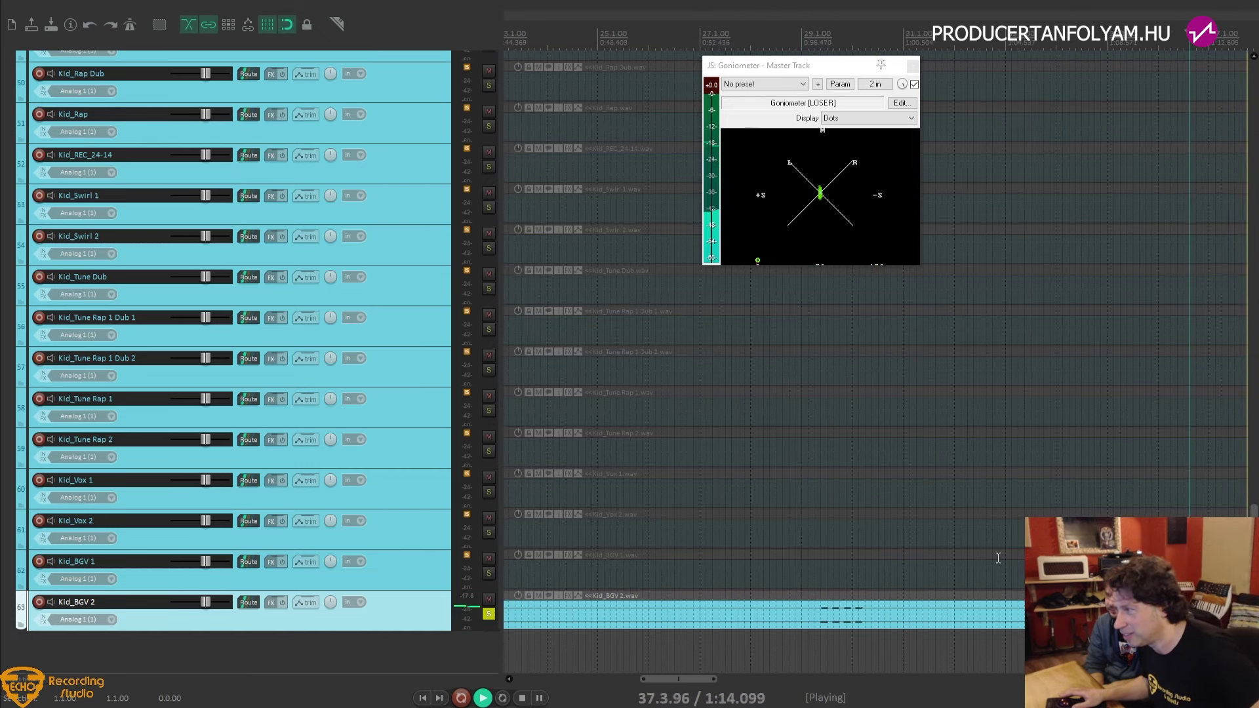
scroll(878, 587, "down", 4)
key("space")
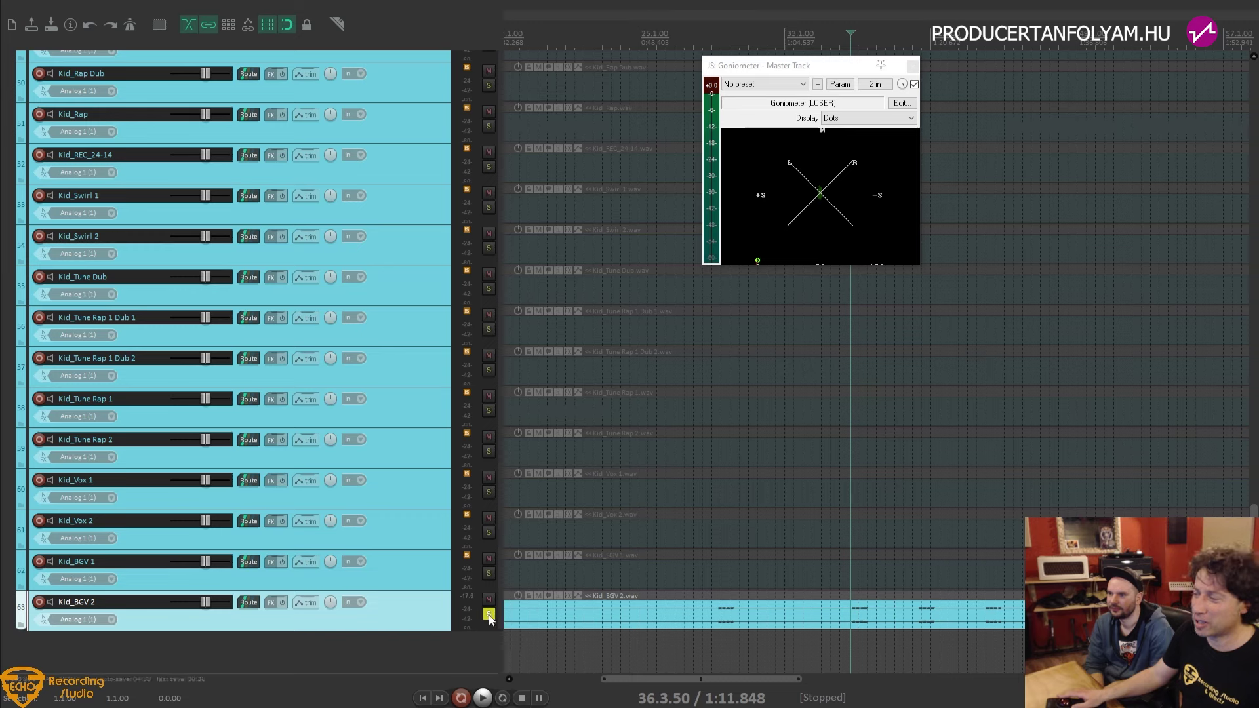
left_click(489, 614)
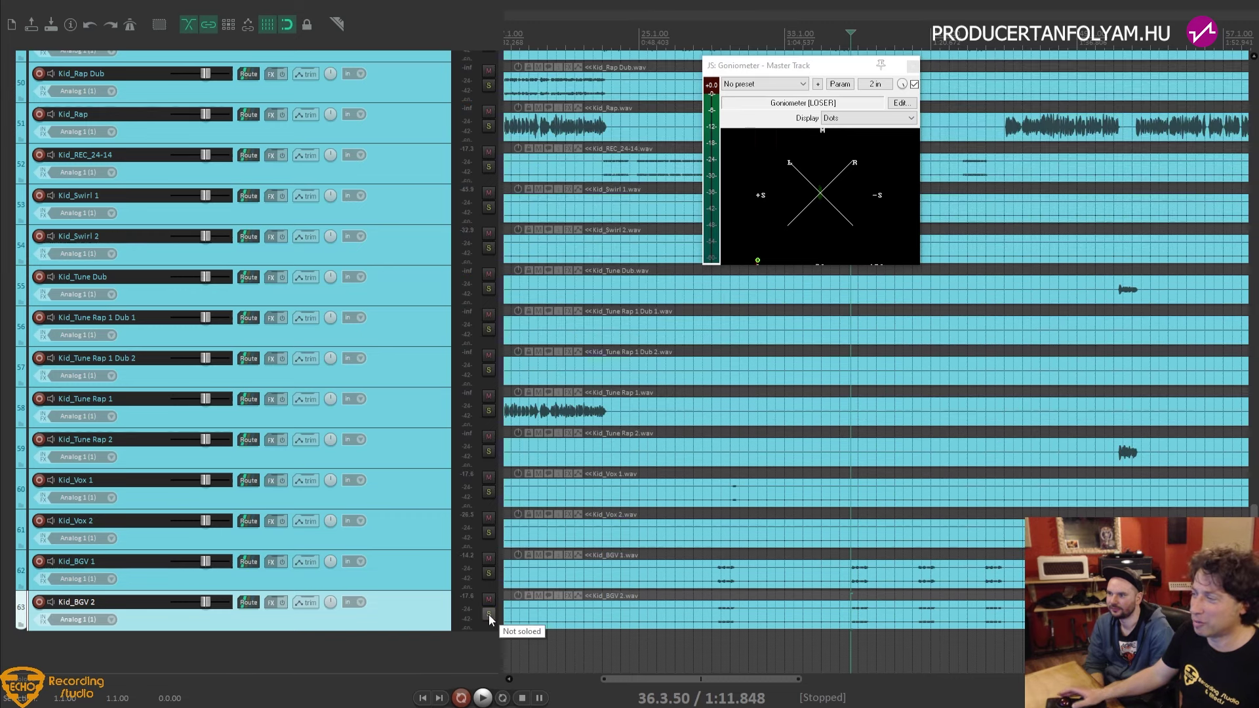
Solo Kid_Tune Rap 1, play it from bar 18 to check its stereo image, and clear the solo
left_click(489, 410)
left_click(515, 416)
key("space")
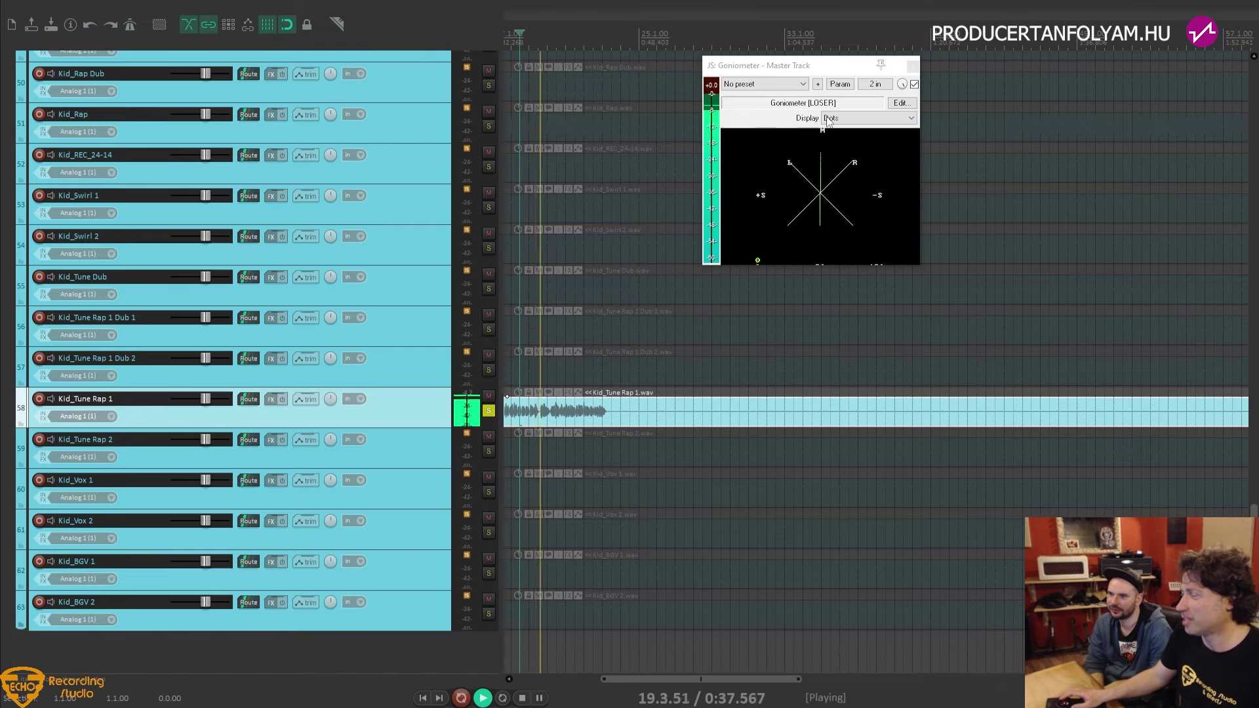
key("space")
left_click(489, 410)
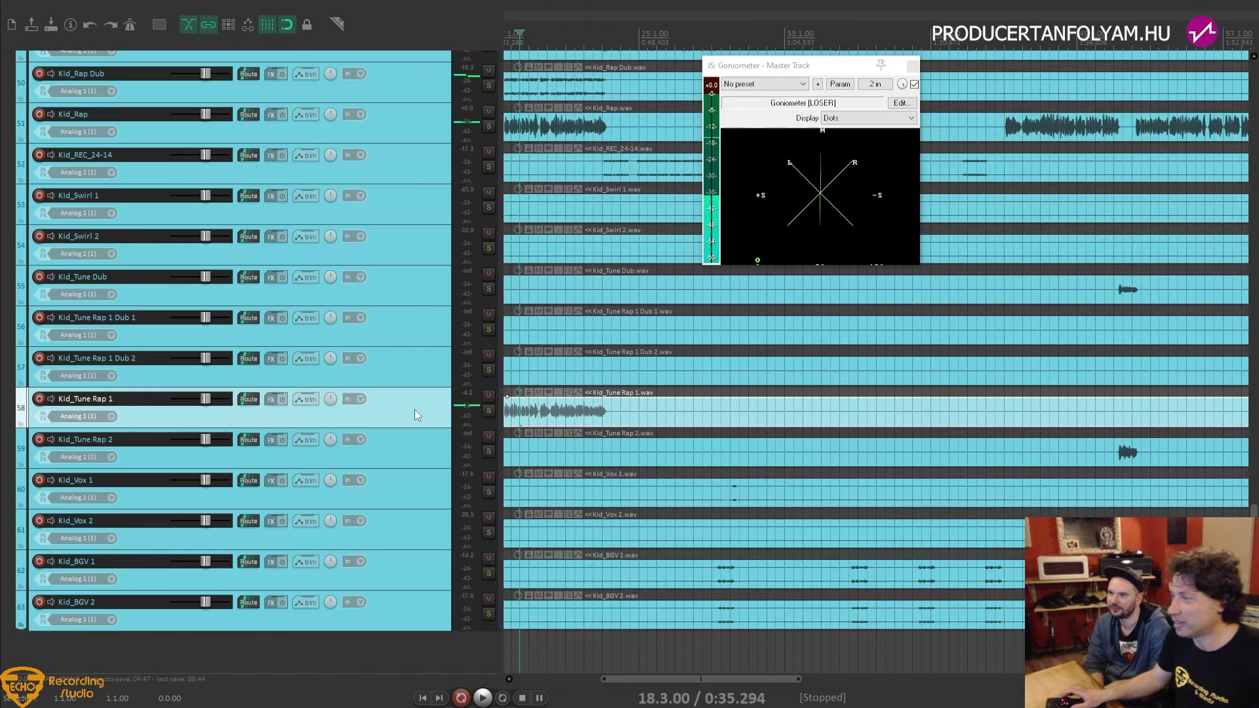
Replay Kid_BGV 2 soloed from bar 37 for comparison, clear the solo, and close the Goniometer window
left_click(489, 614)
key("space")
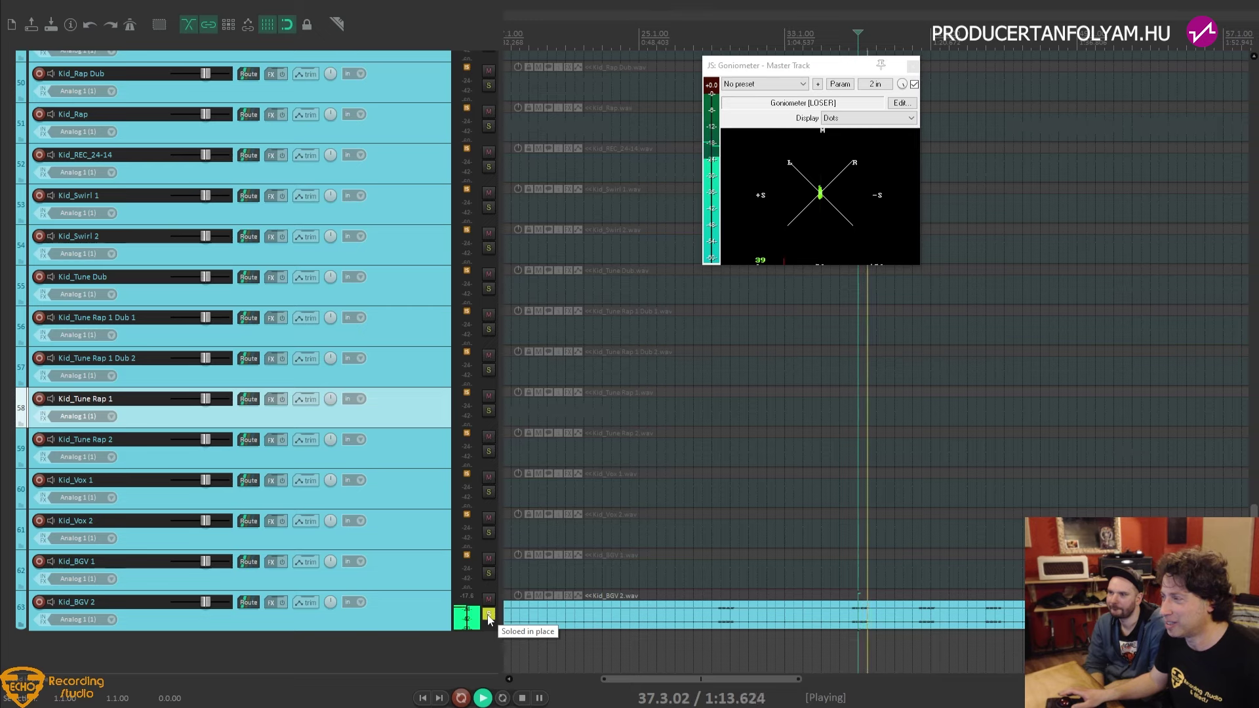
left_click(489, 614)
key("space")
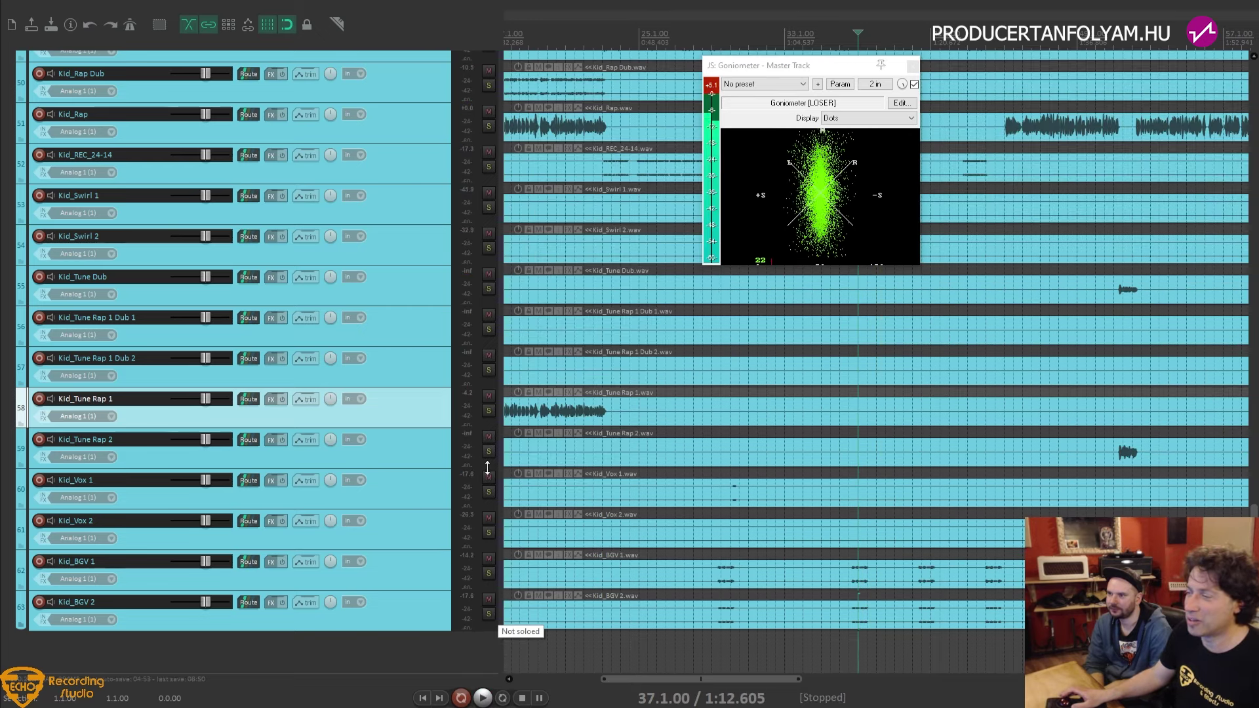
scroll(443, 203, "down", 3)
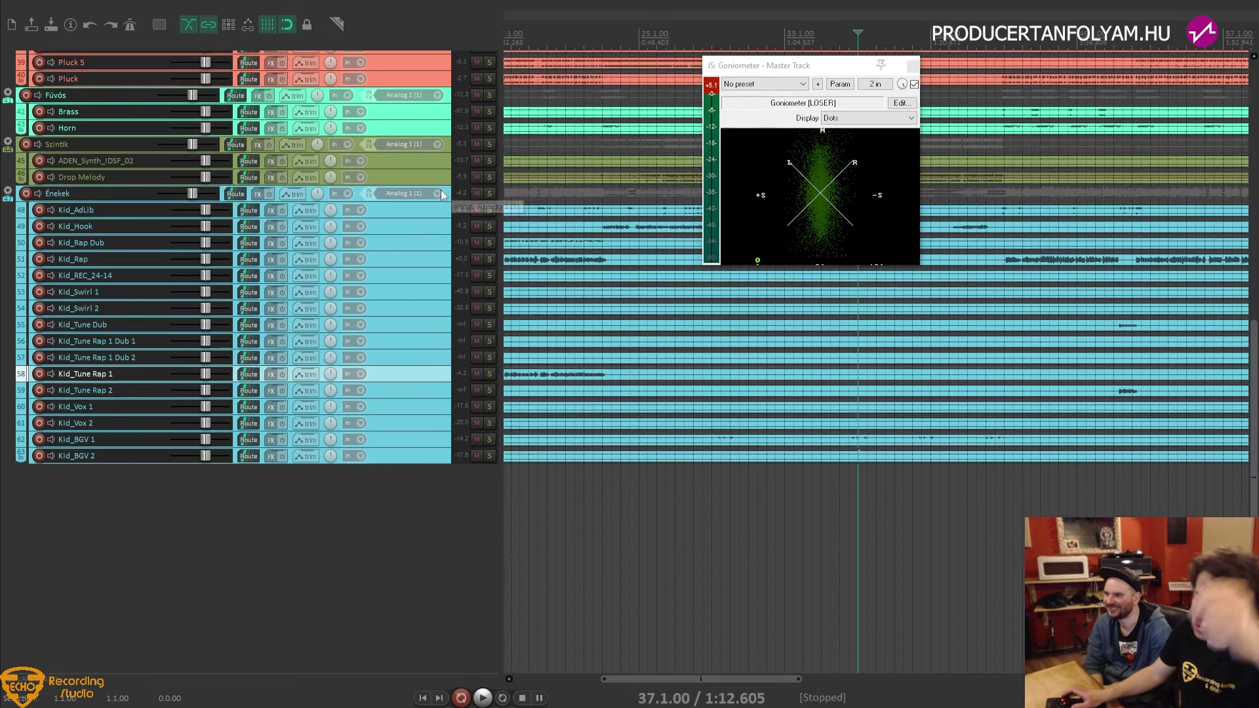
left_click(912, 67)
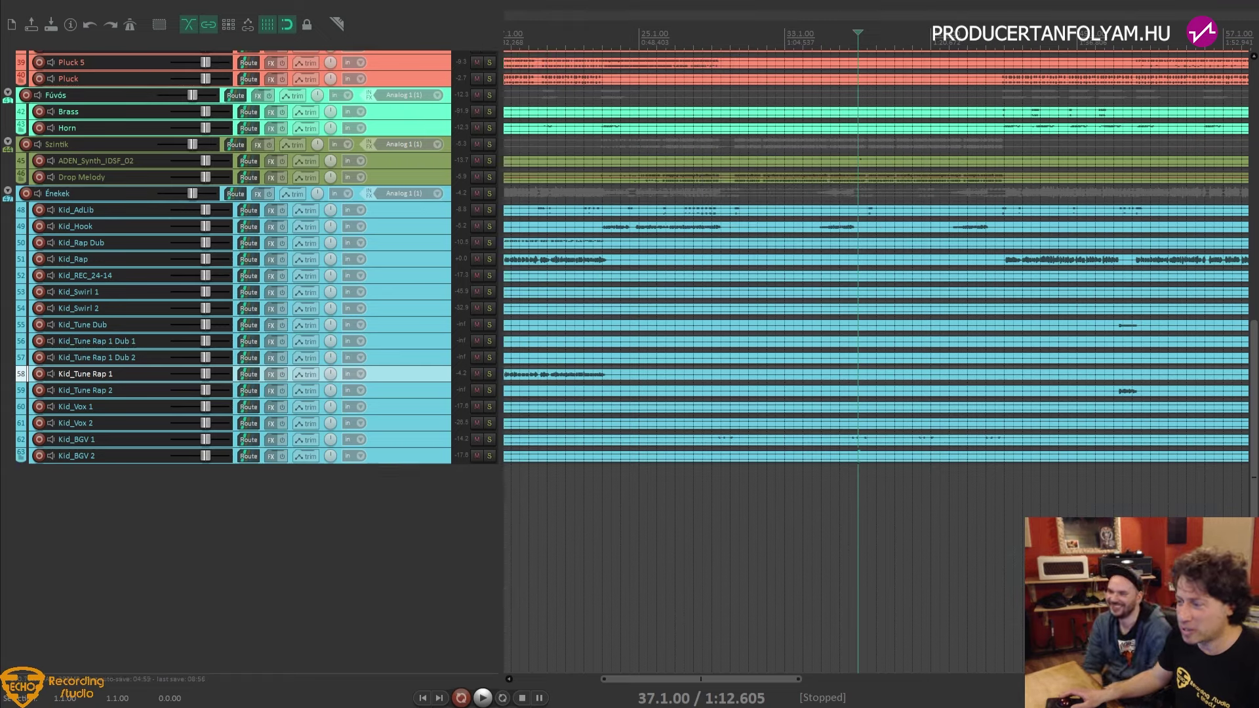
Switch to Unreal Commander and clear the selection of the Kid vocal files in the _kapott folder
left_click(250, 707)
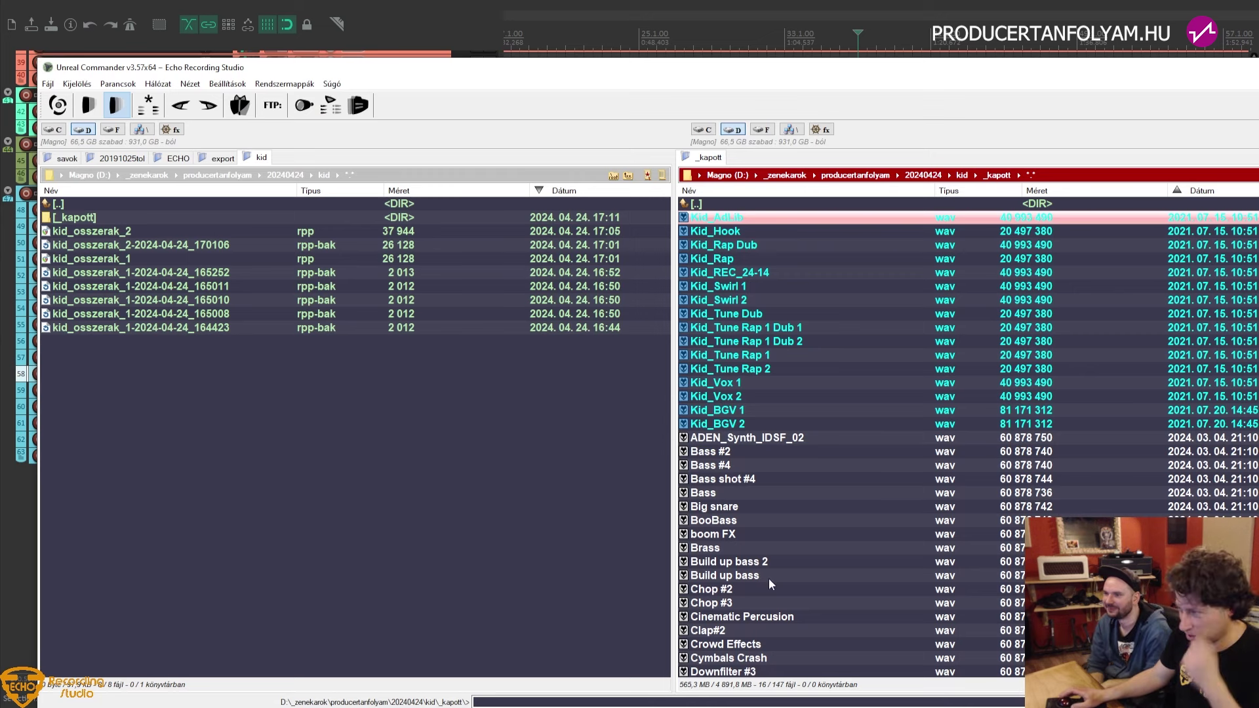
key("Up")
key("Return")
key("Return")
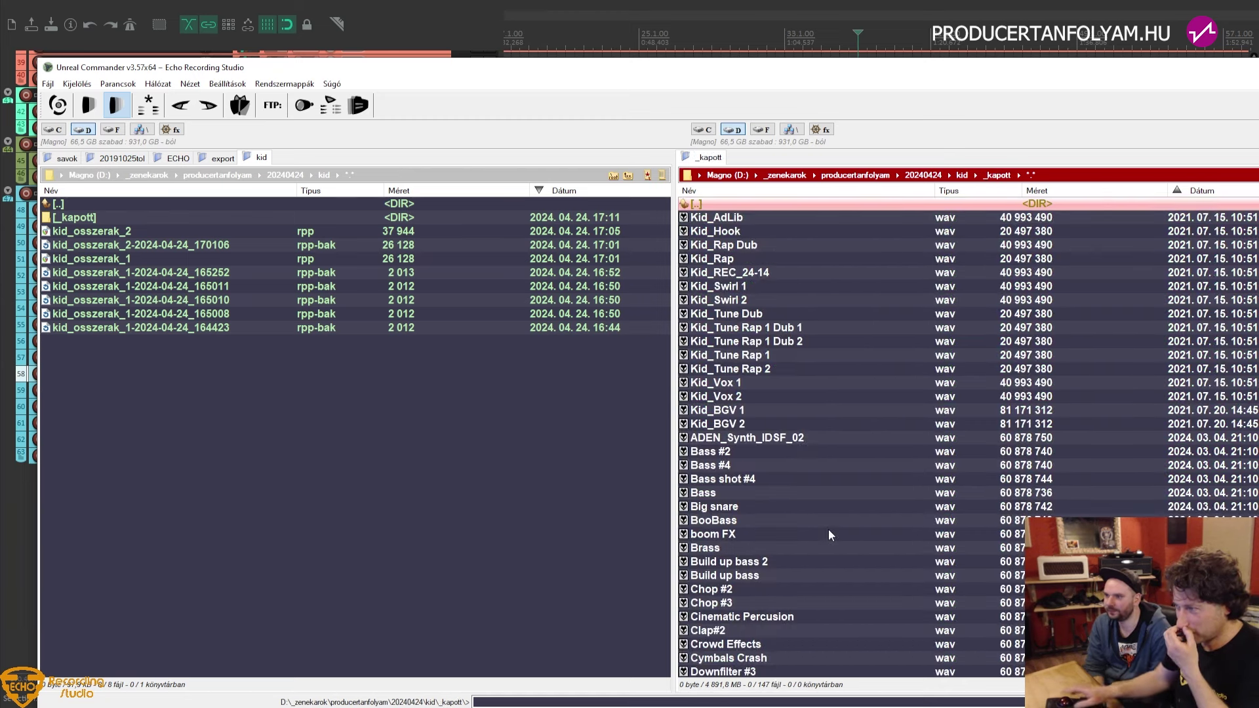
Look through the stem files in _kapott, highlight Chop #2, and return to the REAPER project
scroll(802, 455, "down", 2)
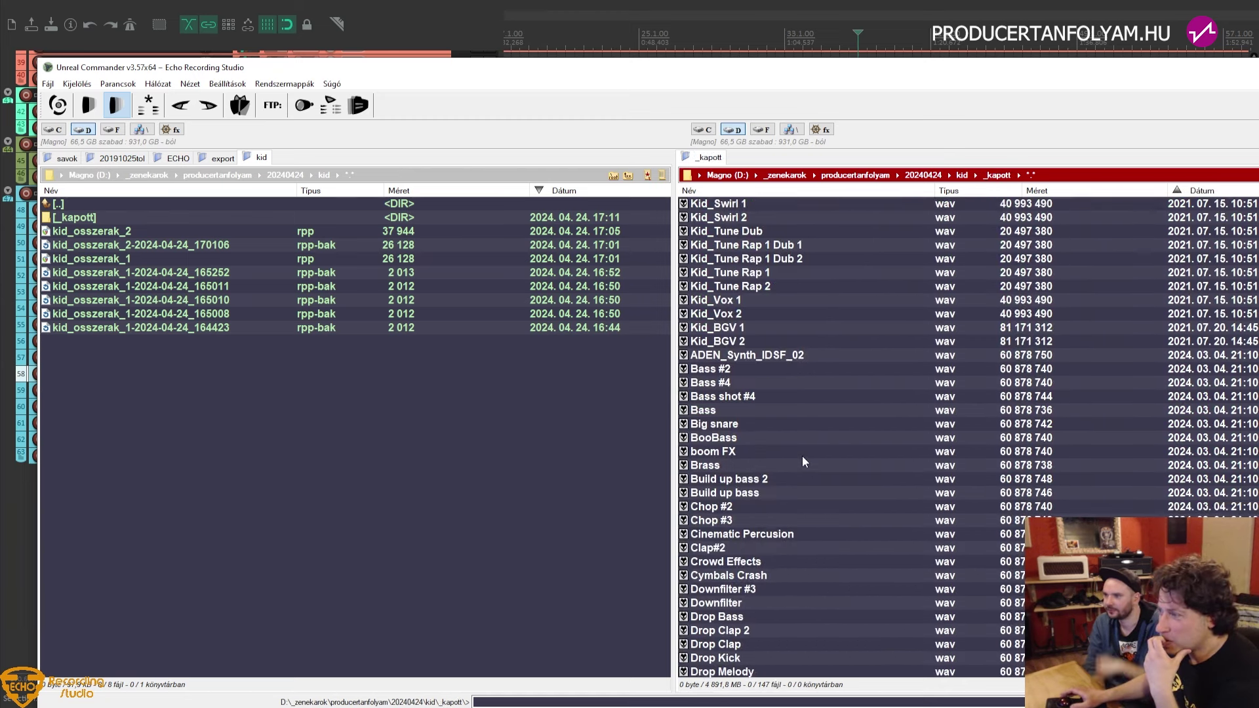
scroll(803, 459, "down", 8)
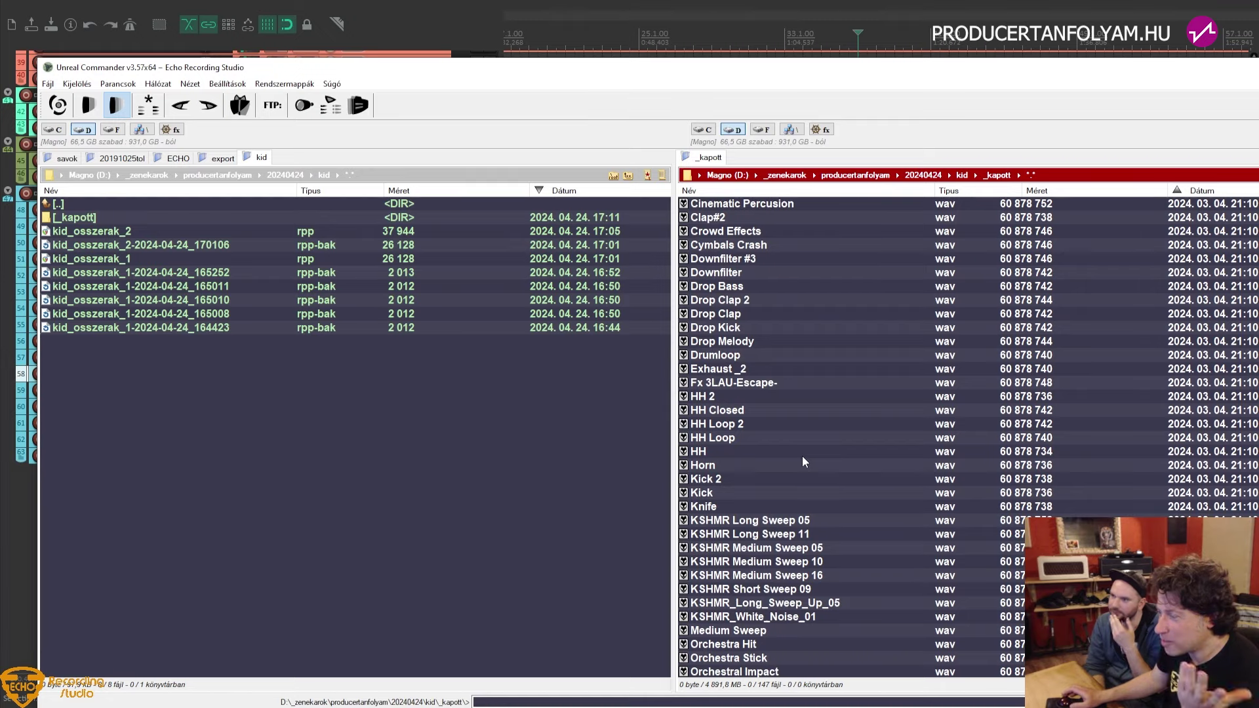
scroll(801, 456, "down", 15)
scroll(801, 456, "up", 3)
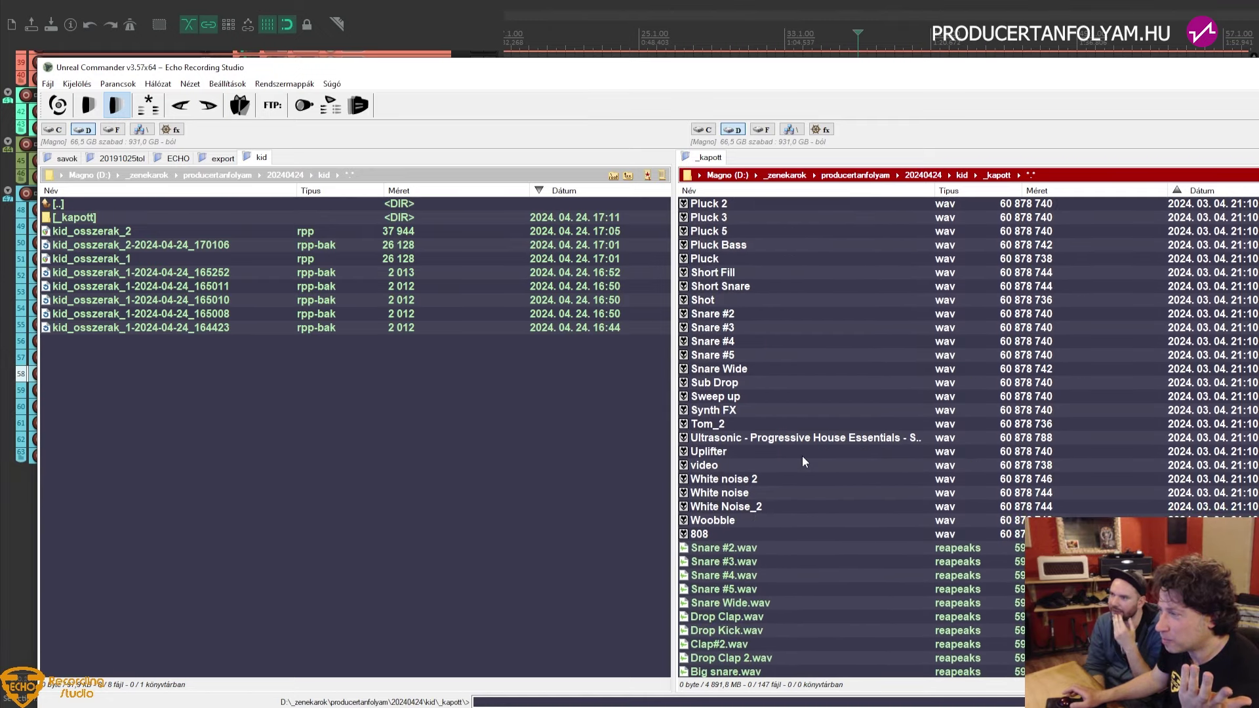
scroll(802, 455, "up", 4)
scroll(801, 455, "up", 3)
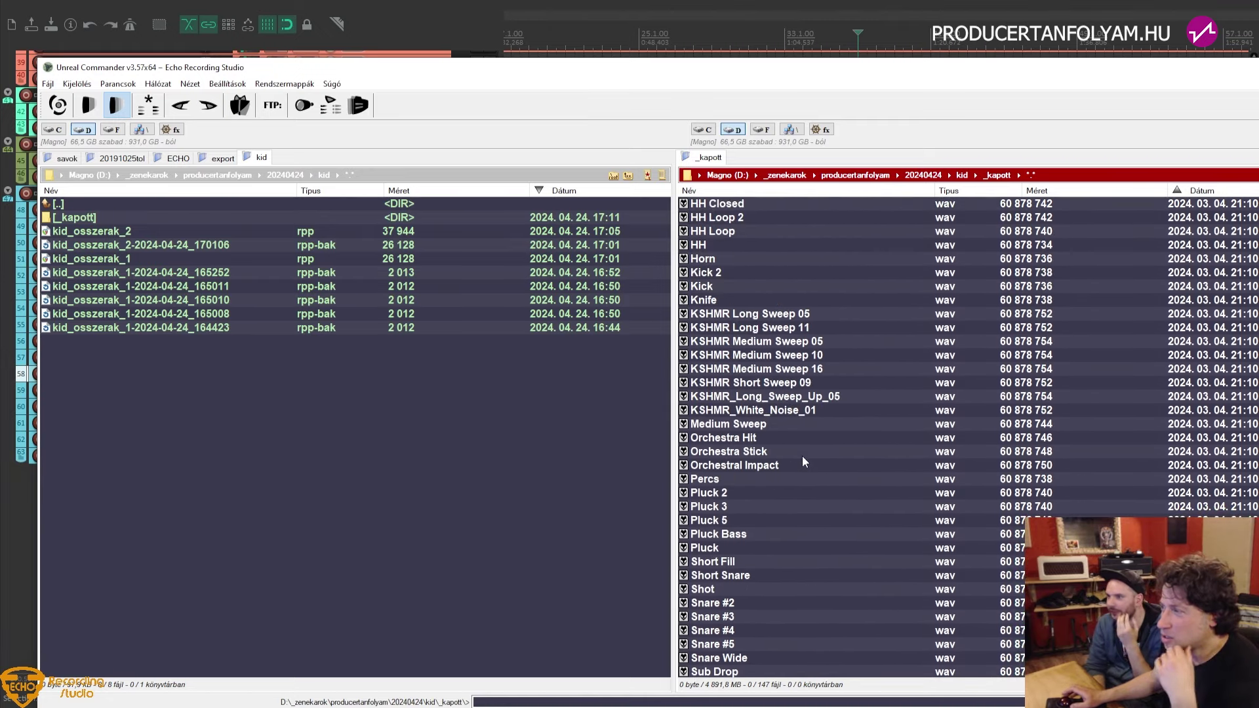
scroll(801, 455, "up", 8)
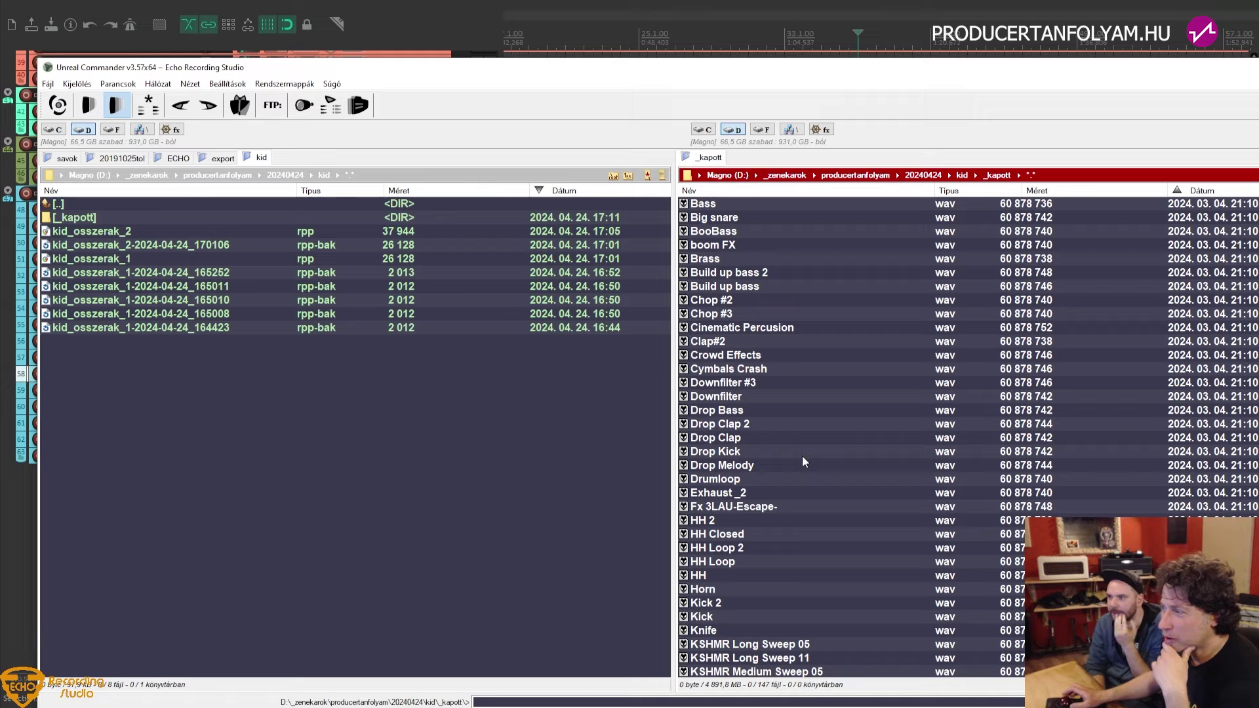
left_click(733, 300)
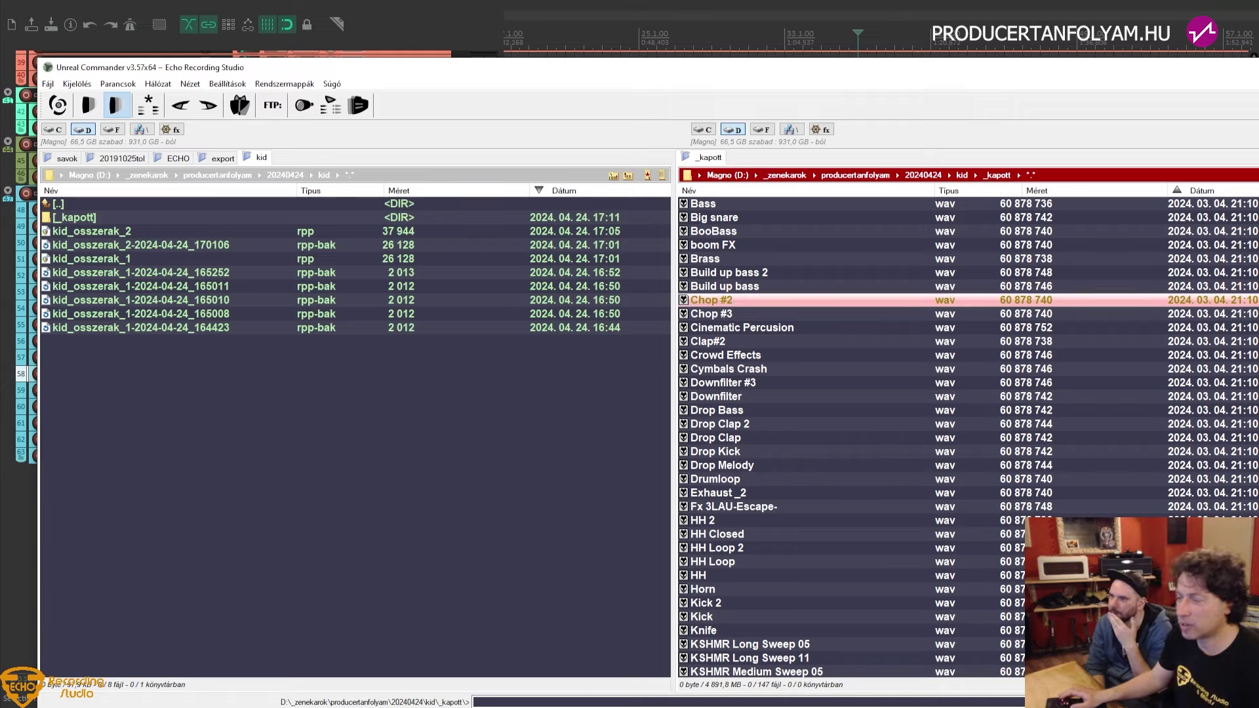
key("alt+Tab")
scroll(203, 430, "up", 2)
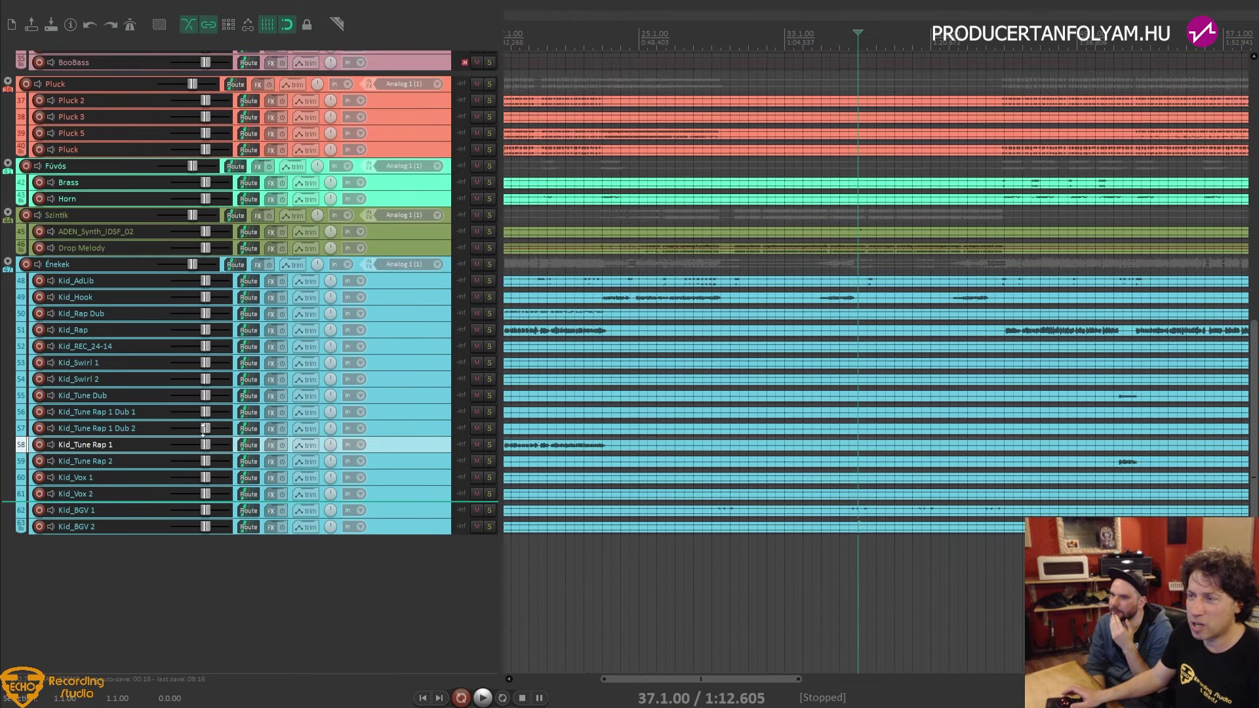
Add two empty tracks at the end of the track list, below Kid_BGV 2
scroll(203, 429, "up", 3)
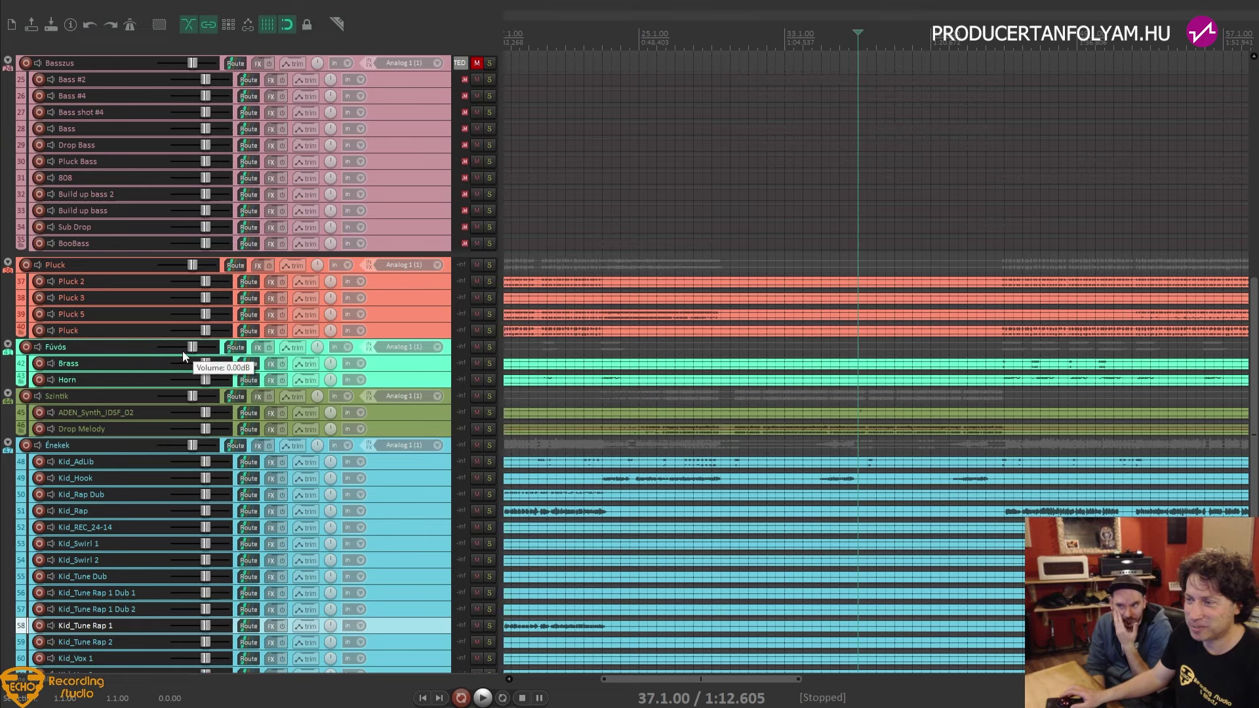
scroll(182, 351, "down", 2)
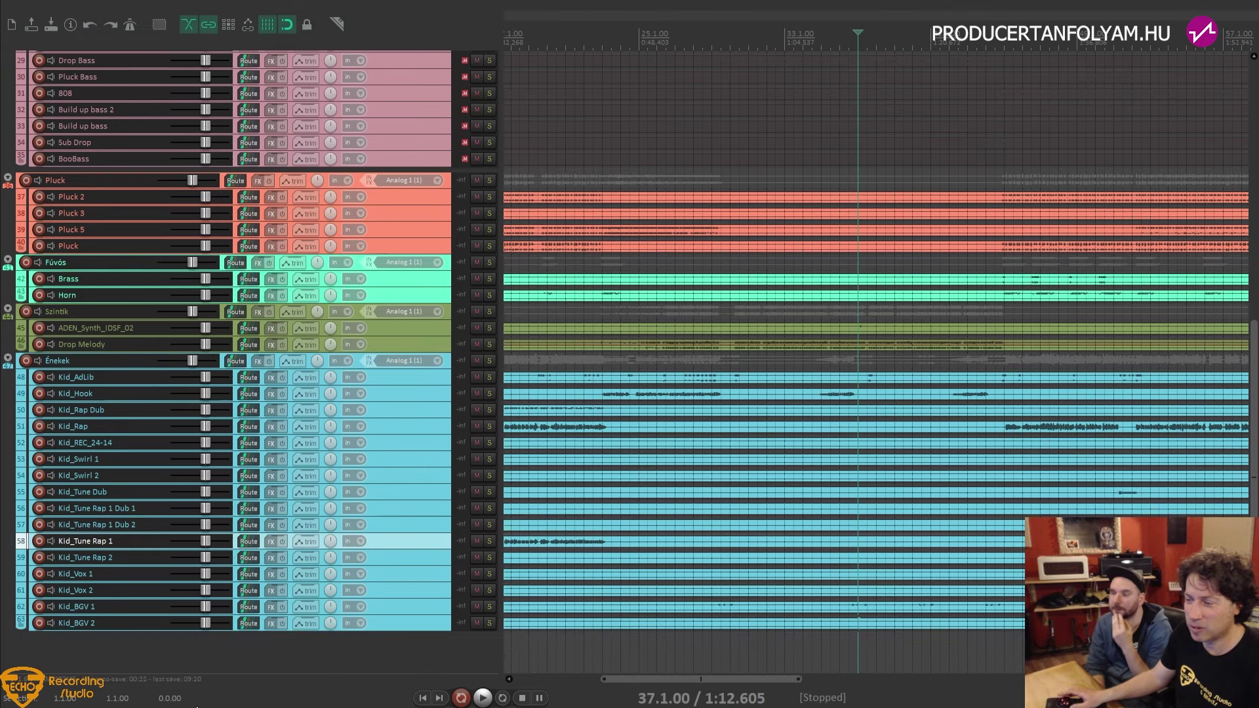
left_click(200, 652)
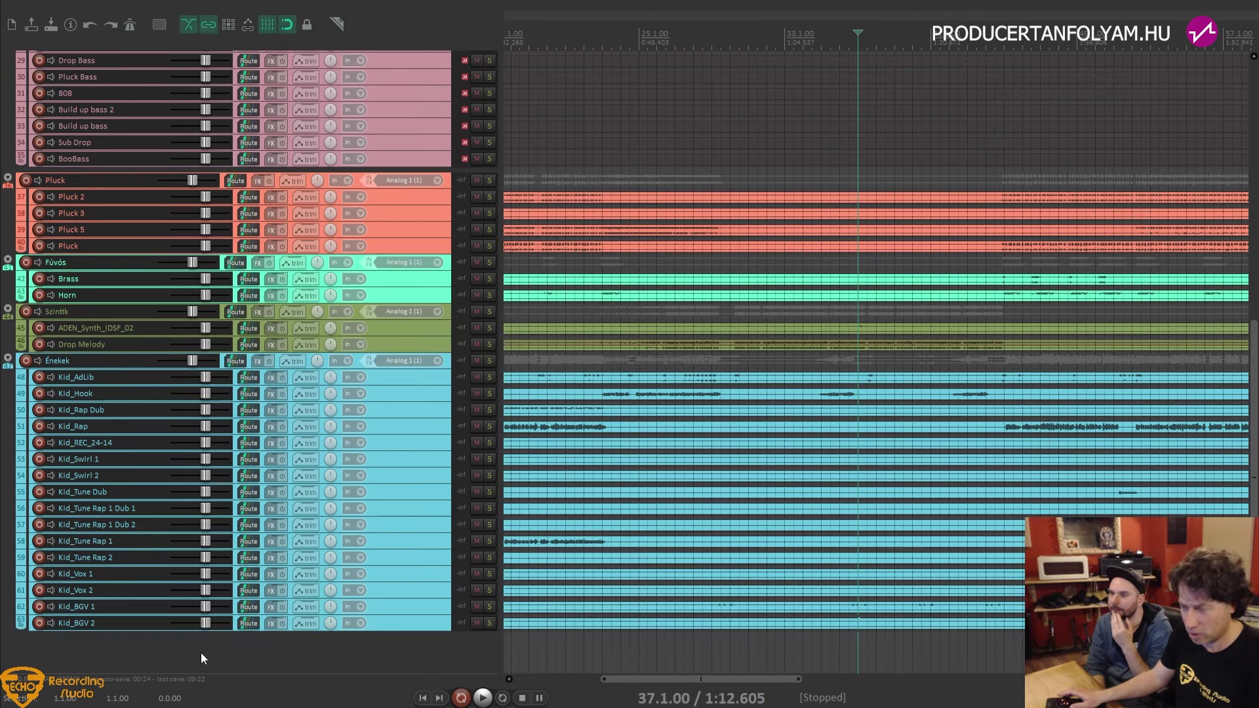
double_click(200, 652)
double_click(200, 652)
scroll(234, 552, "down", 1)
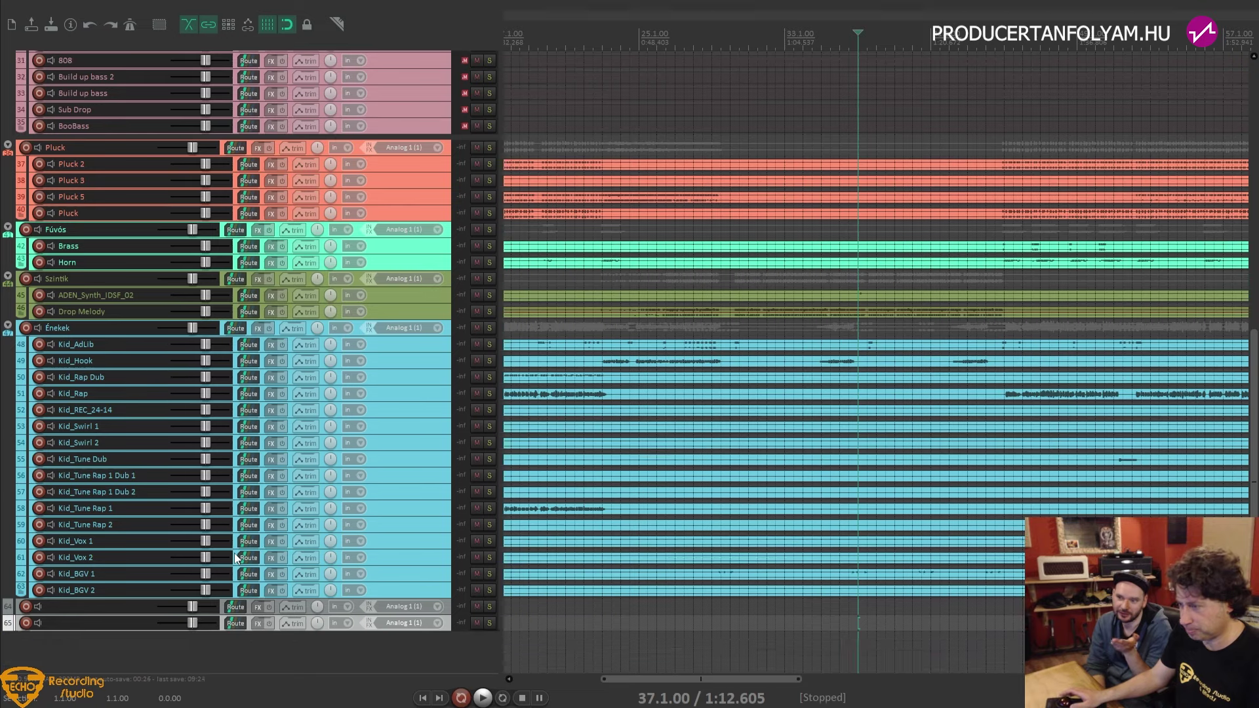
Import Chop #2 and Chop #3 from the _kapott folder in Unreal Commander onto the two new tracks, at the same time position on separate tracks
key("alt+Tab")
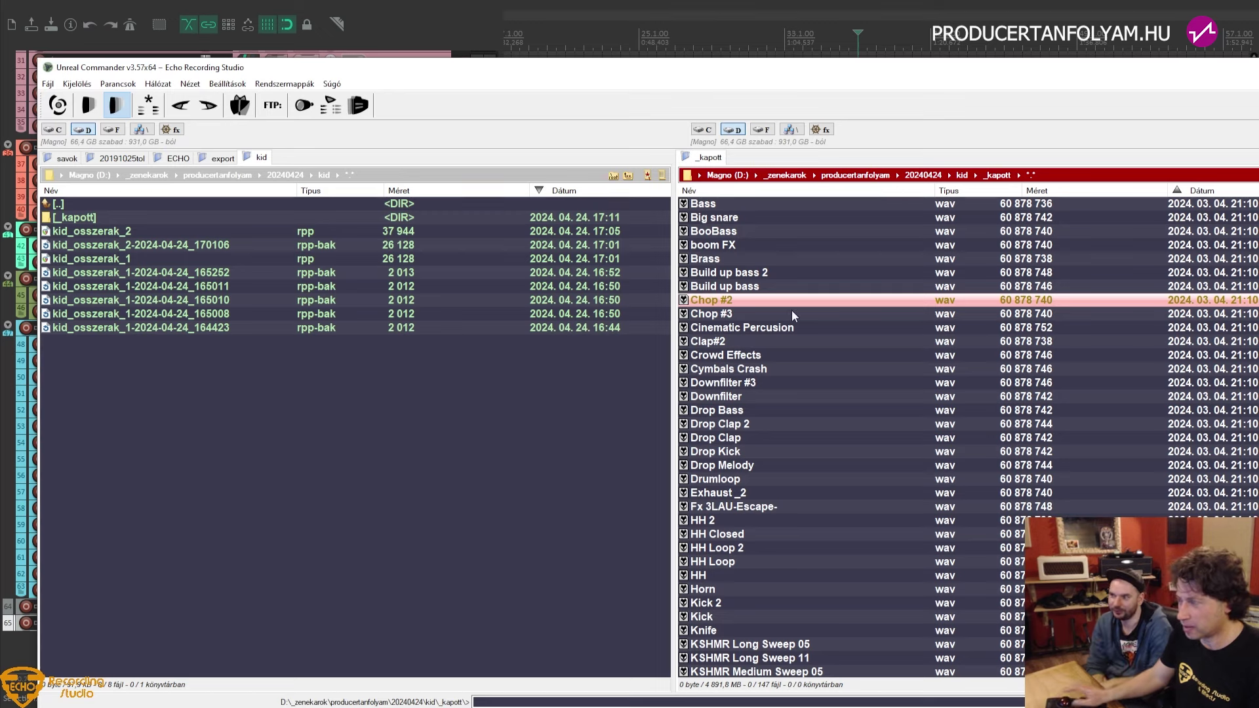
key("Insert")
key("Insert")
left_click_drag(736, 298, 469, 707)
left_click_drag(492, 627, 430, 613)
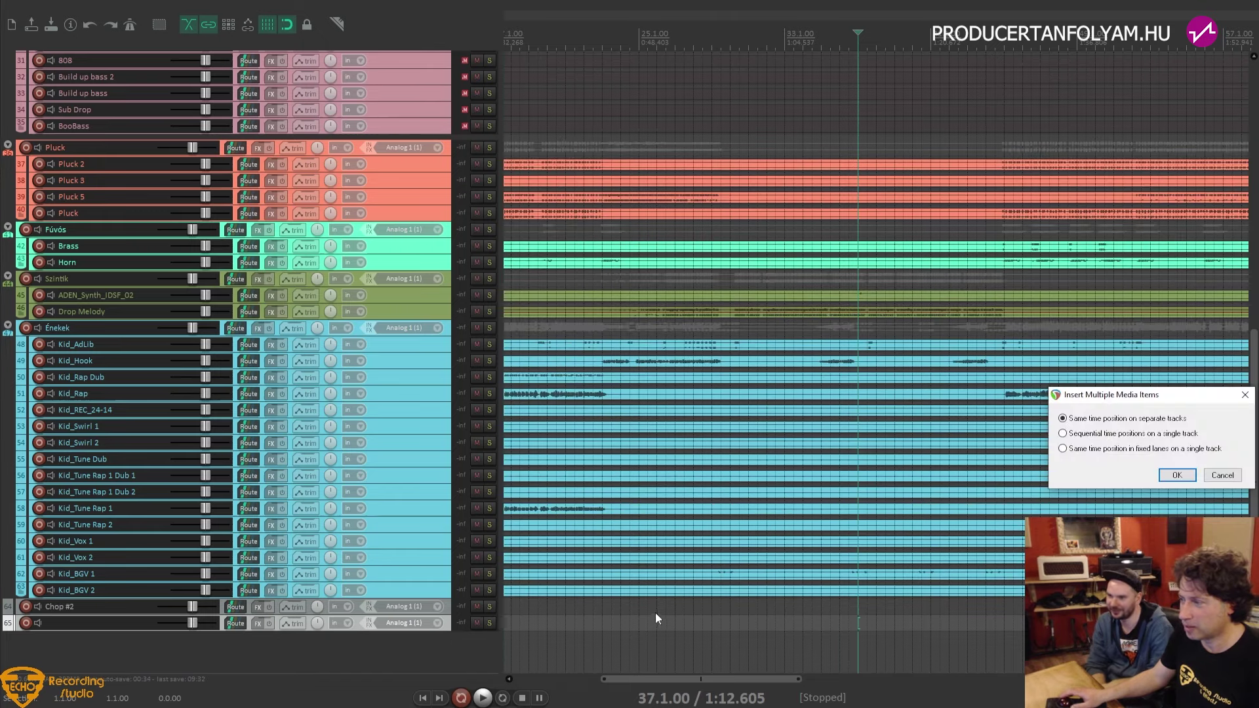
left_click(1177, 474)
Move the Chop #2 and Chop #3 items together to the project start, aligned with the other stems
scroll(809, 530, "up", 3)
scroll(809, 529, "down", 3)
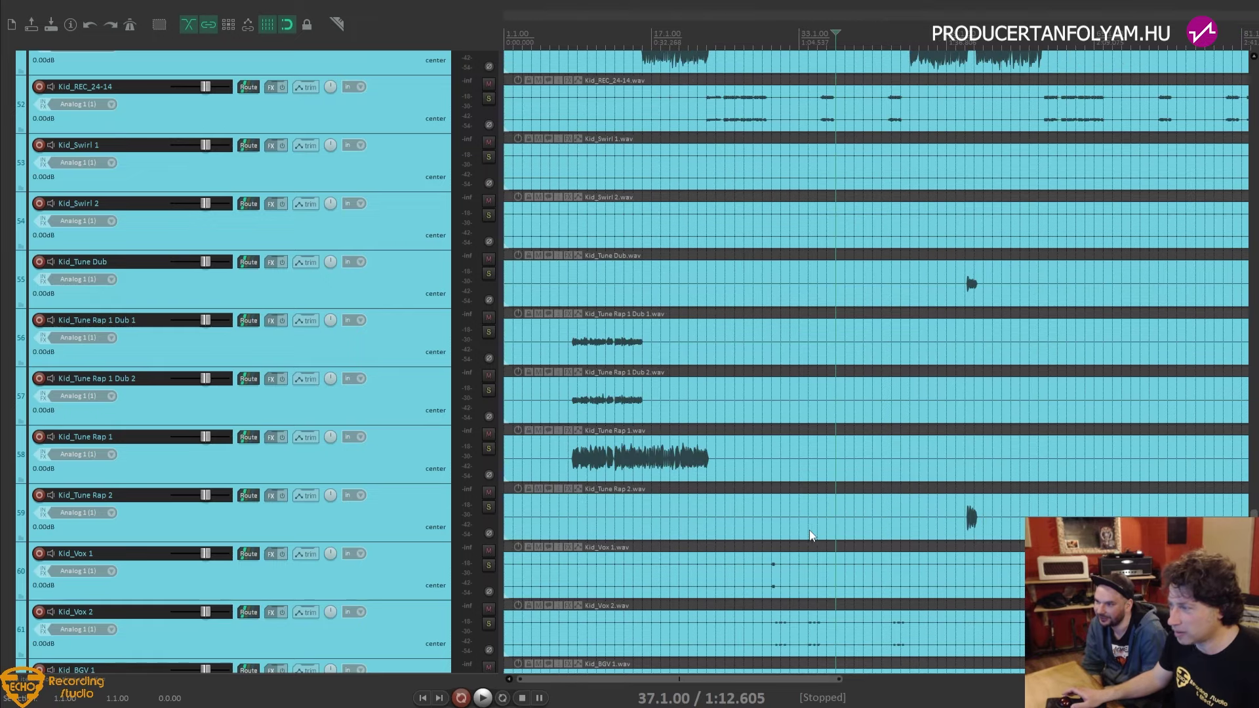
scroll(419, 469, "down", 4)
scroll(638, 498, "down", 3)
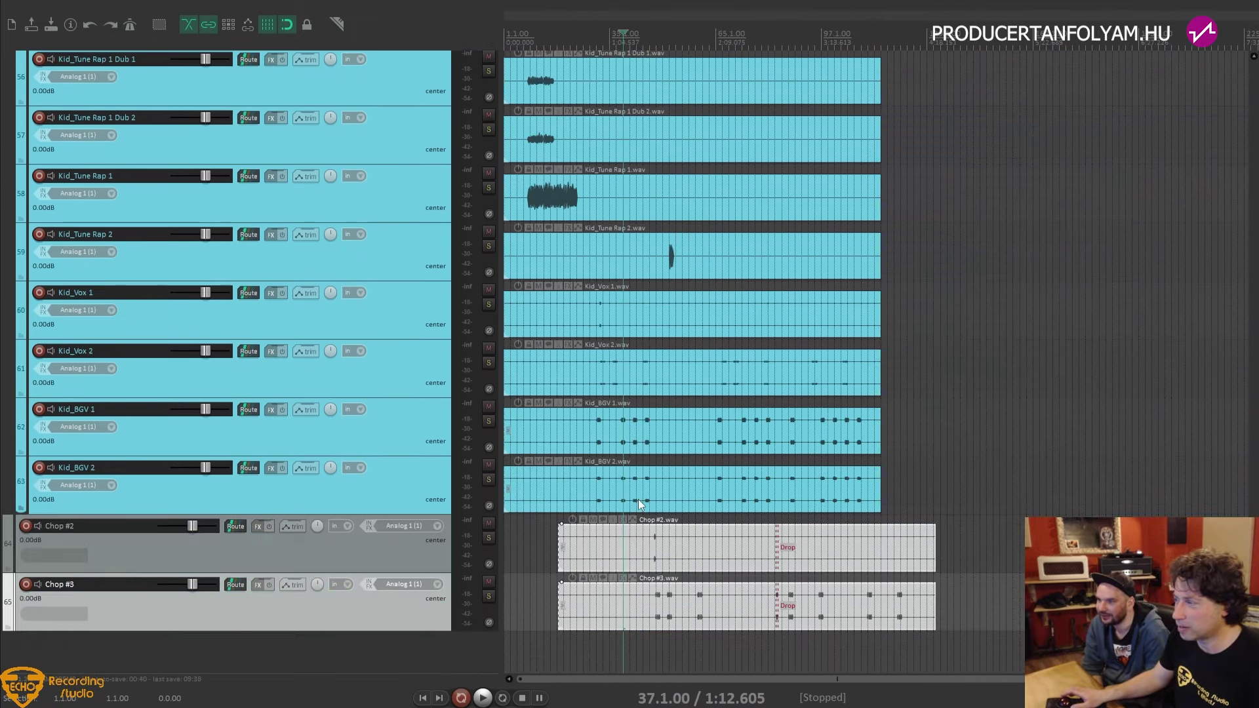
left_click_drag(647, 537, 696, 669)
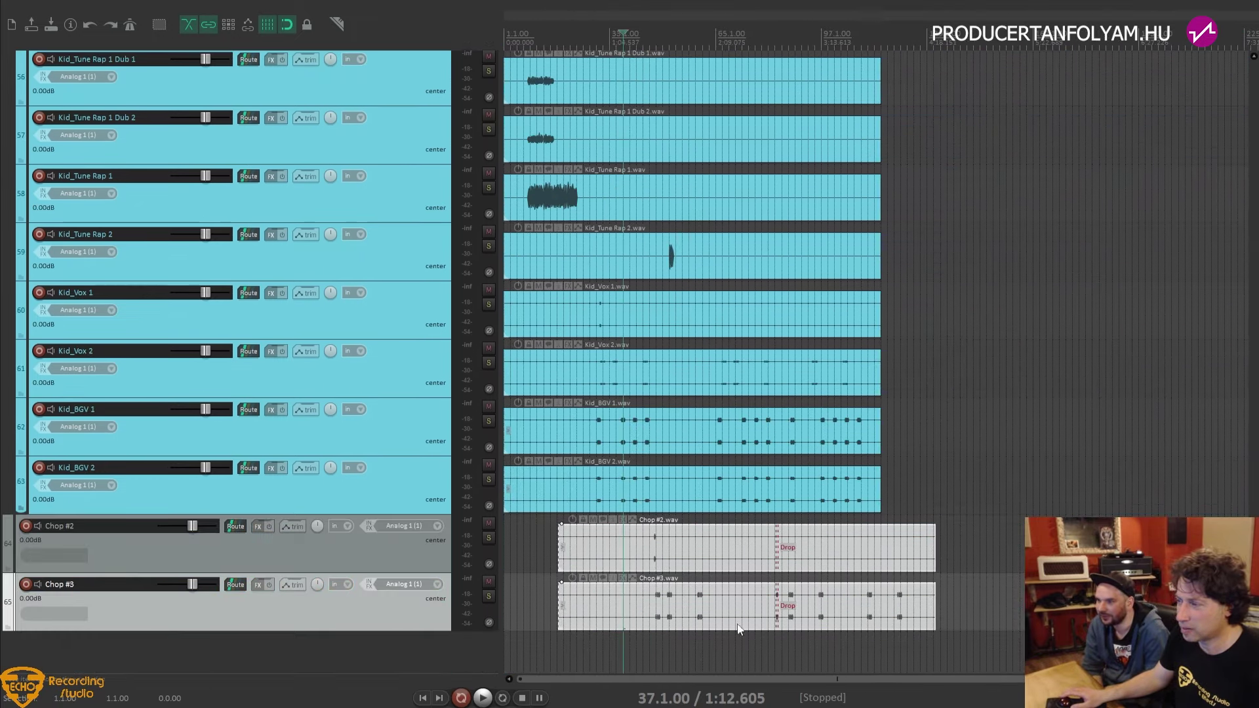
left_click_drag(728, 615, 655, 613)
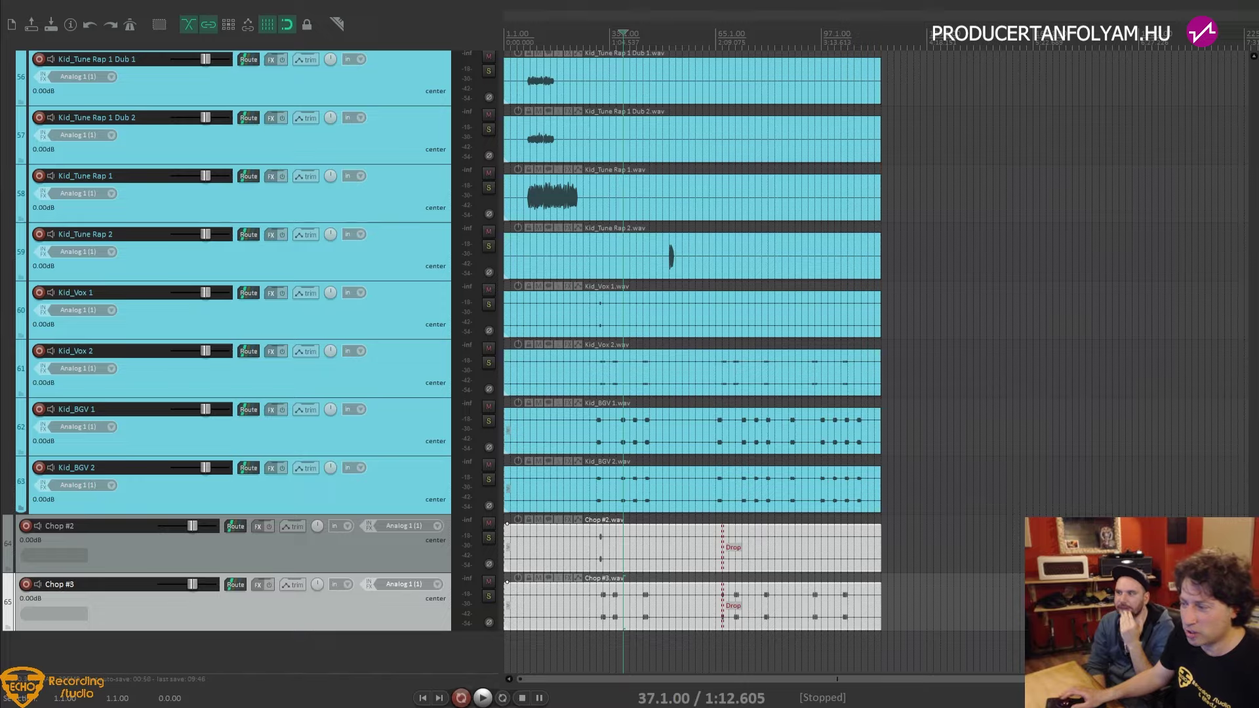
Switch to Unreal Commander and clear the selection of the Chop #2 and Chop #3 files
left_click(467, 707)
key("Insert")
key("Insert")
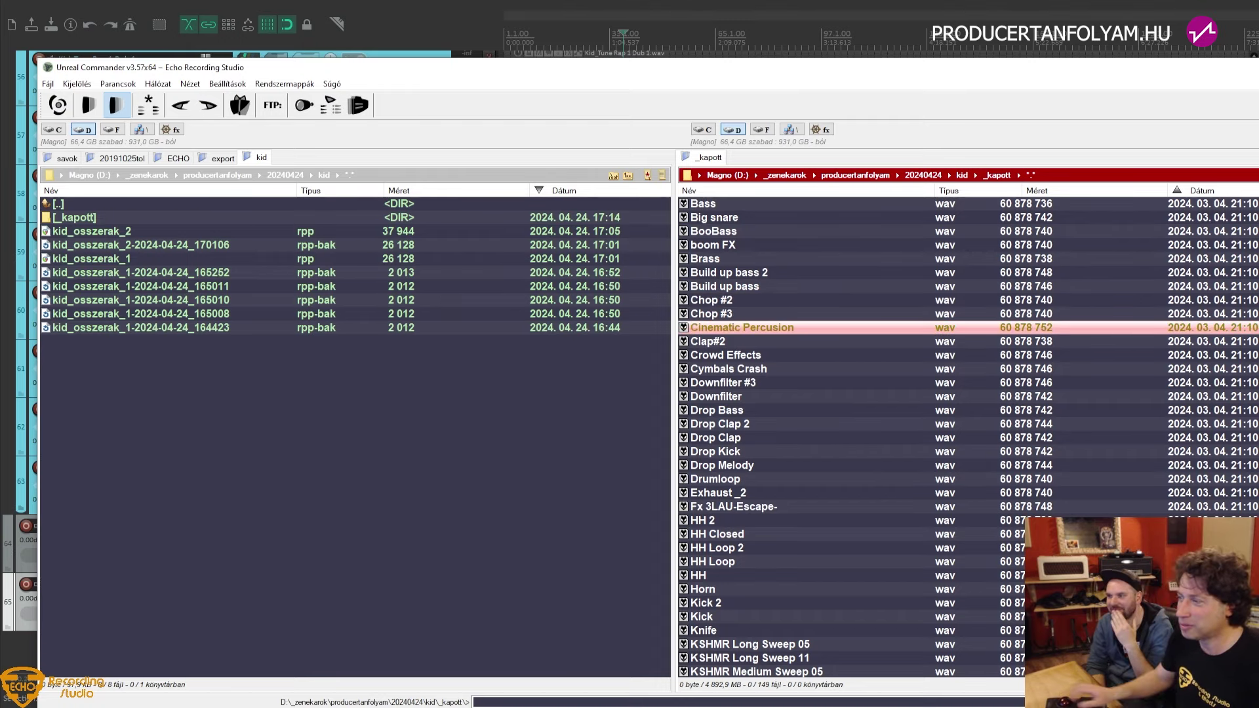
Return to REAPER and move the Chop #2 and Chop #3 tracks into the Énekek folder, directly above Kid_BGV 1
key("alt+Tab")
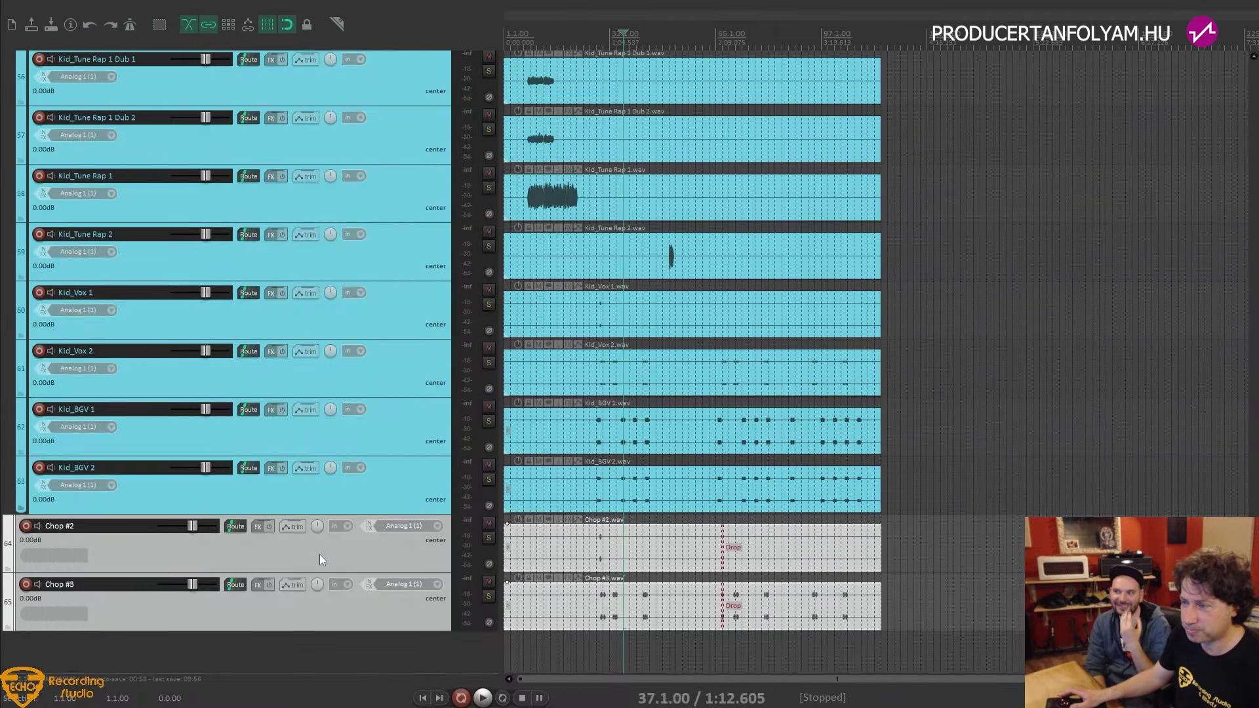
left_click_drag(320, 555, 320, 405)
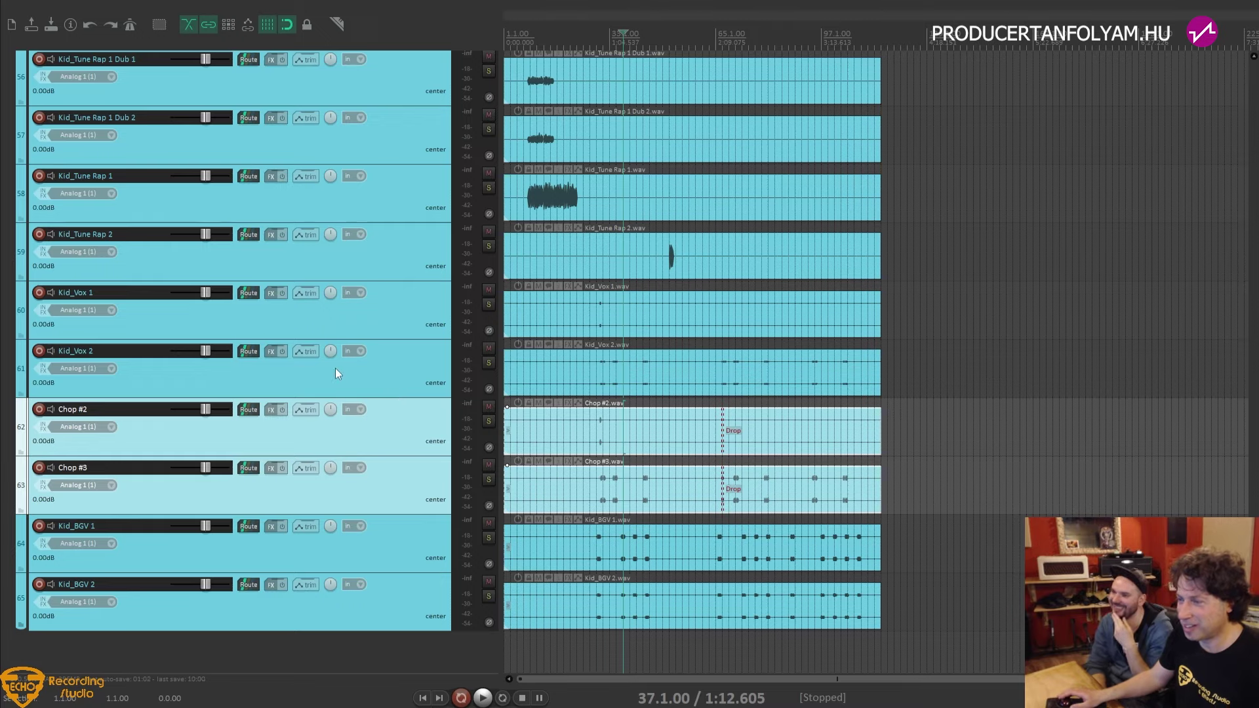
scroll(335, 368, "down", 5)
Unmute the Basszus folder track
scroll(335, 368, "up", 10)
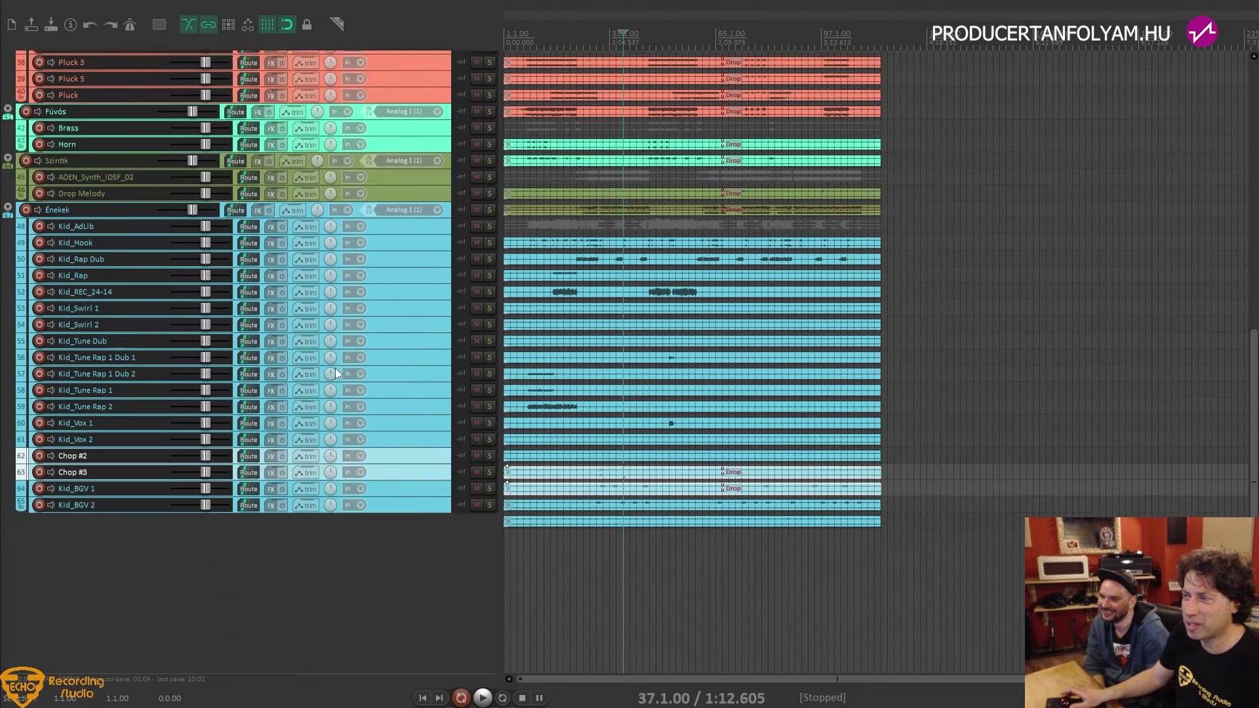
scroll(335, 368, "up", 3)
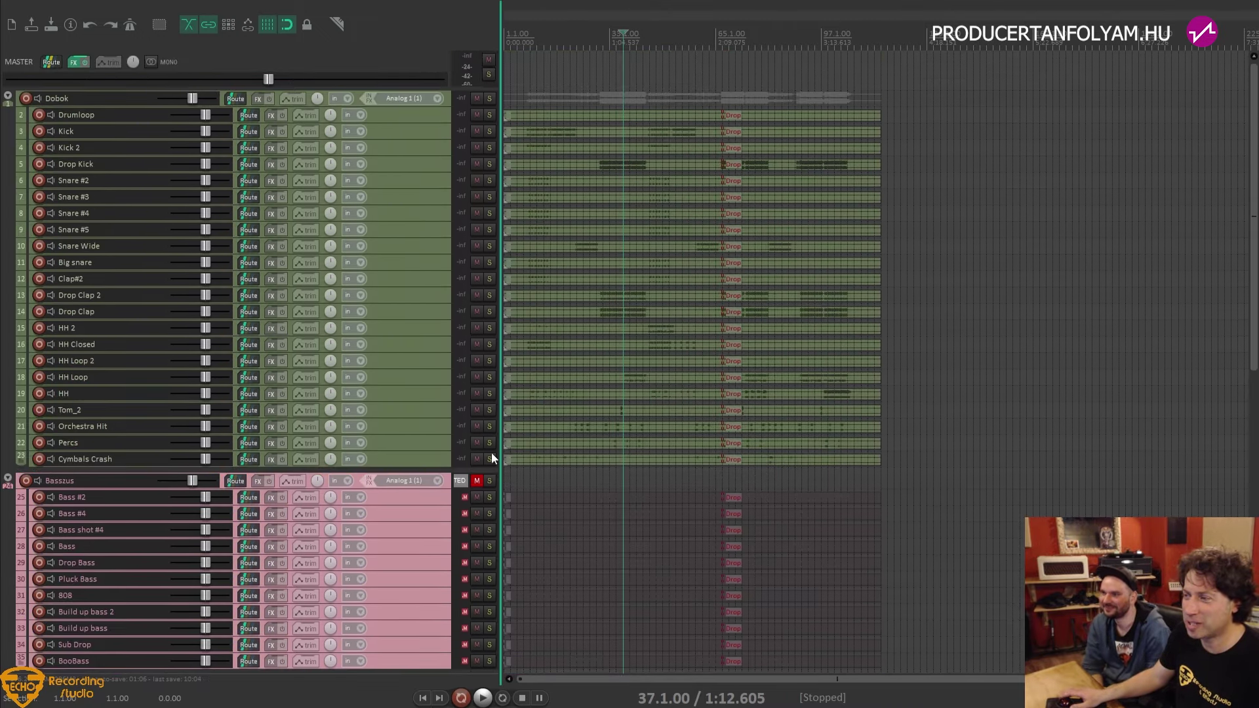
left_click(476, 482)
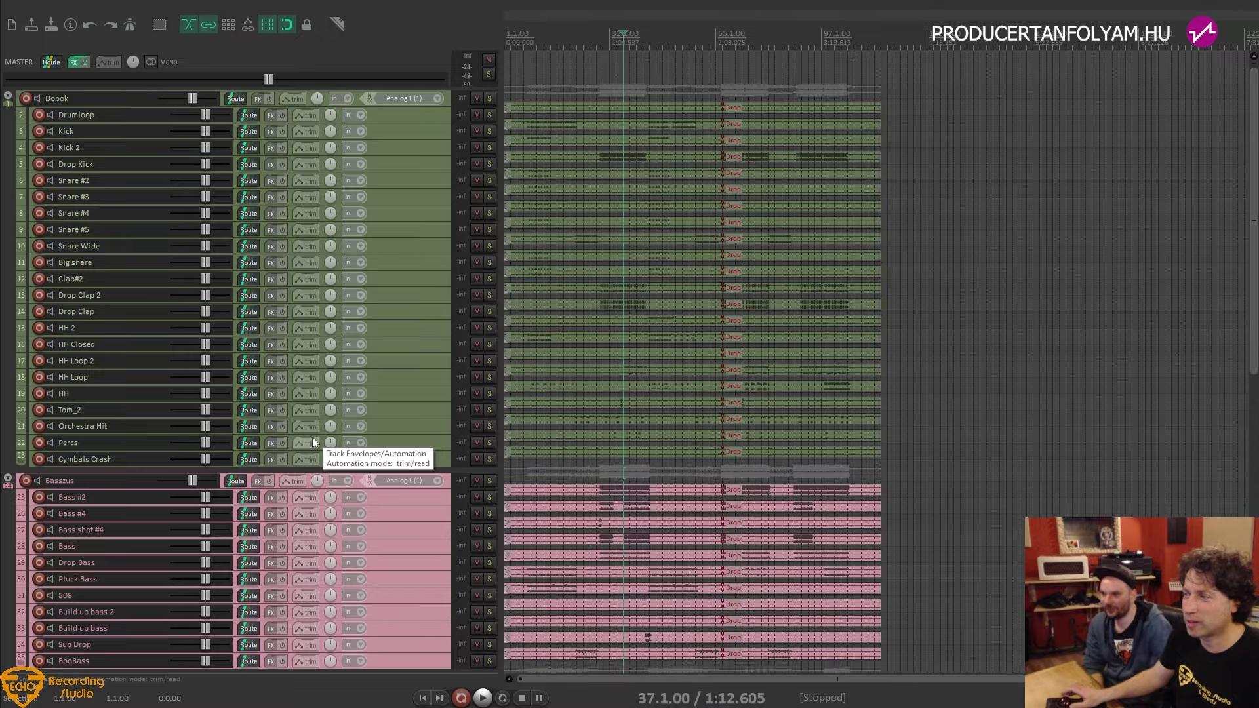
Add fifteen empty tracks at the end of the track list, below Kid_BGV 2
scroll(313, 443, "down", 8)
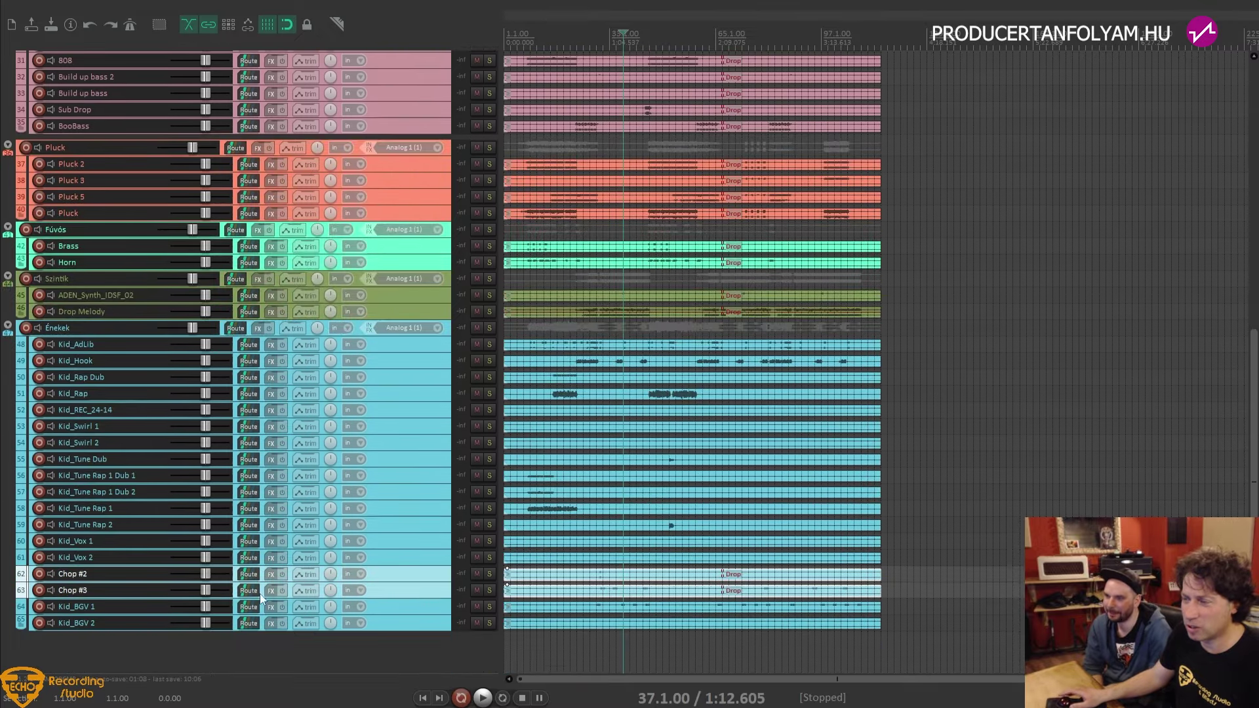
double_click(337, 660)
key("ctrl+t")
key("ctrl+t")
key("ctrl+t")
key("ctrl+t")
key("ctrl+t")
key("ctrl+t")
key("ctrl+t")
key("ctrl+t")
key("ctrl+t")
key("ctrl+t")
key("ctrl+t")
key("ctrl+t")
key("ctrl+t")
key("ctrl+t")
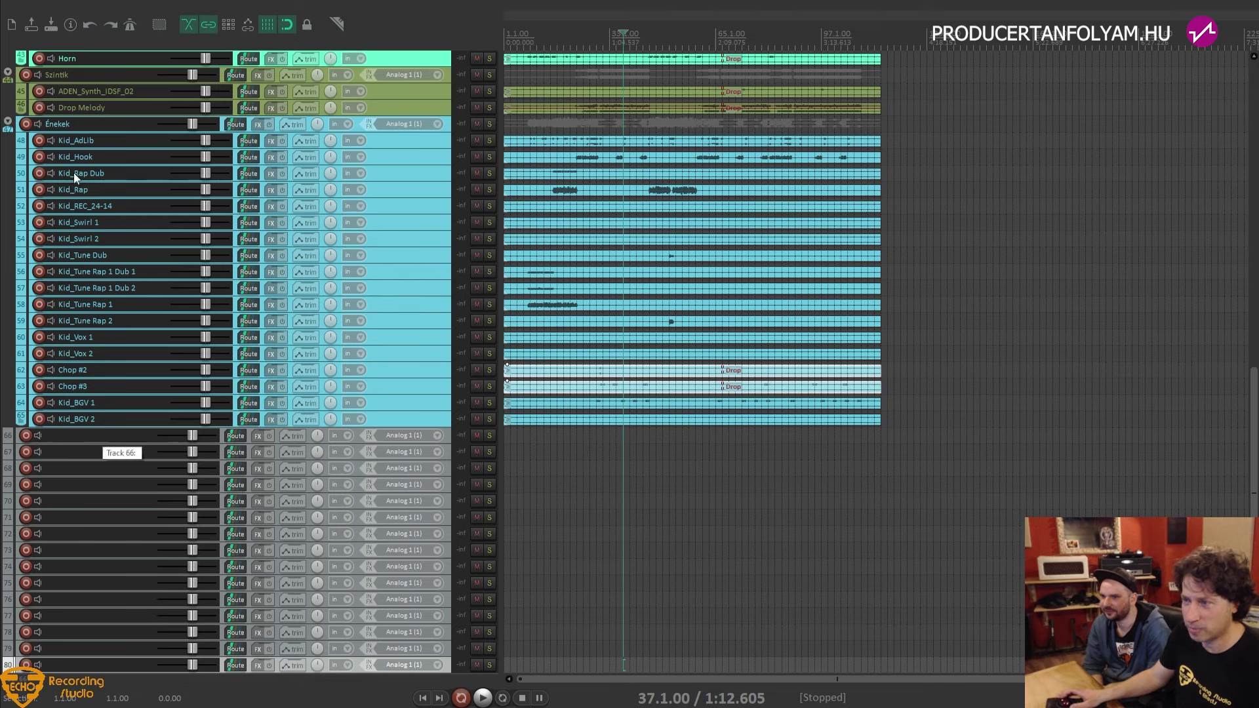
Insert a visual spacer before the Énekek folder track
right_click(85, 123)
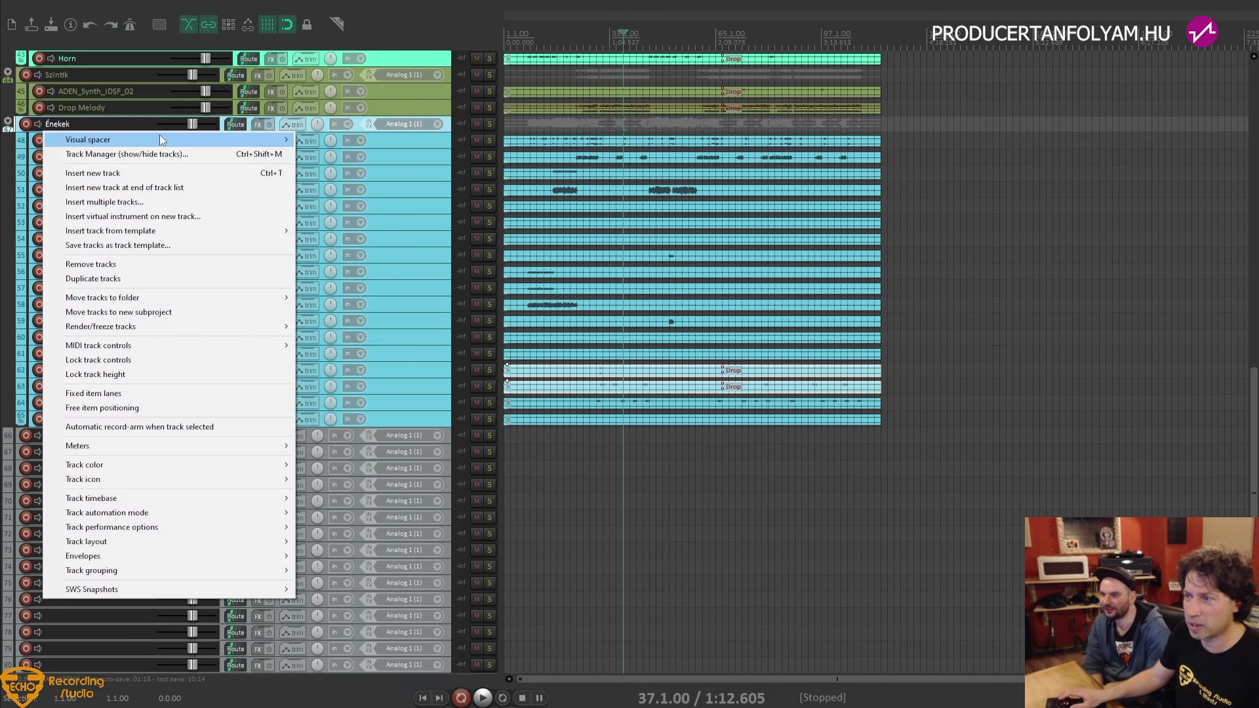
mouse_move(160, 138)
left_click(312, 135)
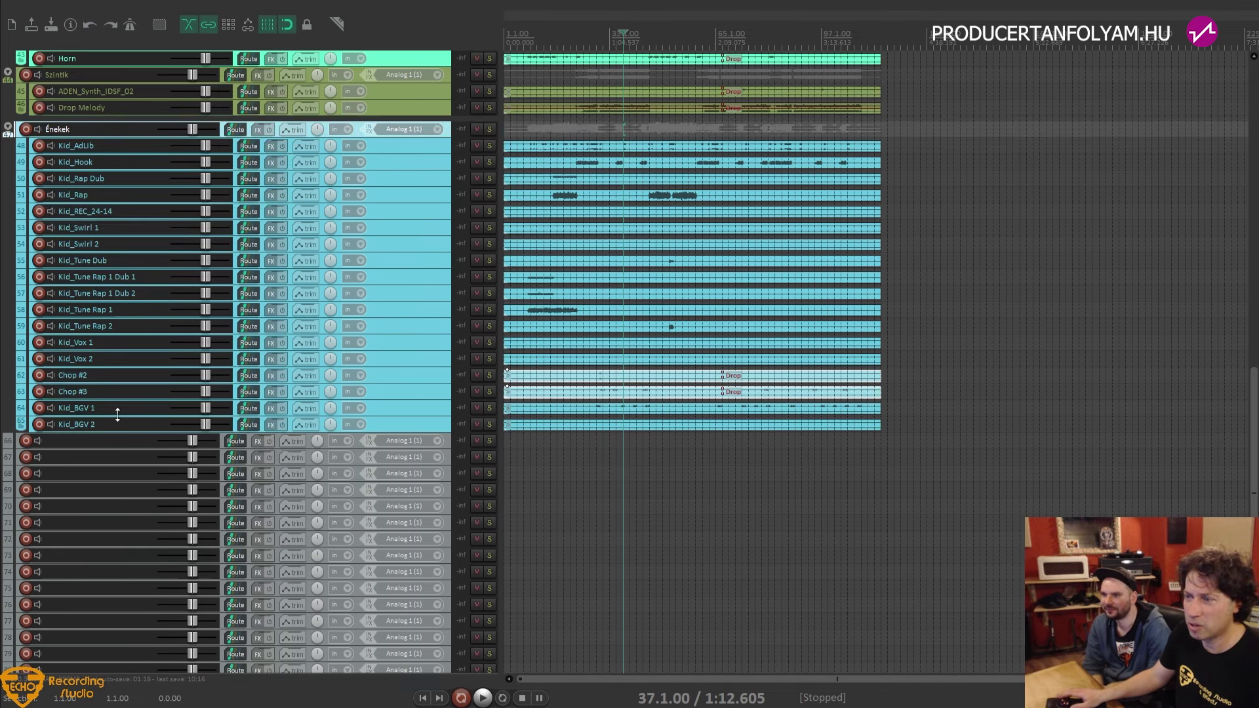
Name the first empty track below Kid_BGV 2 FX
left_click(93, 440)
double_click(93, 439)
type("FX")
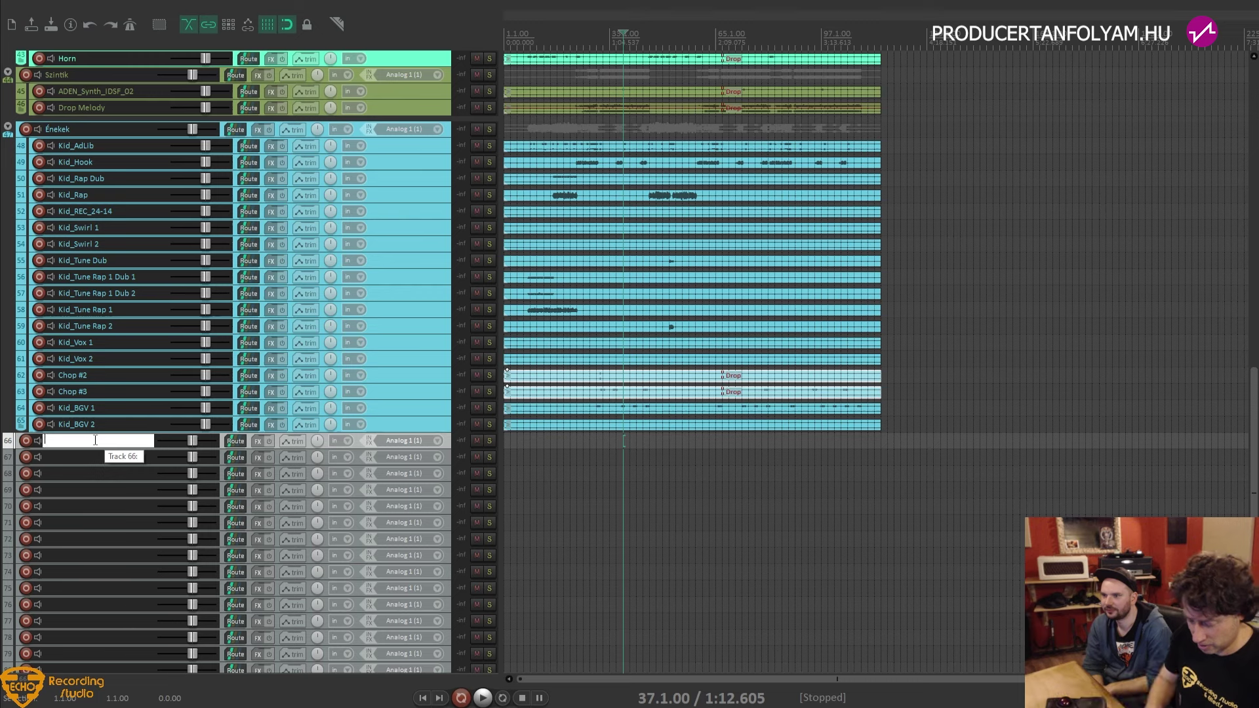
key("Return")
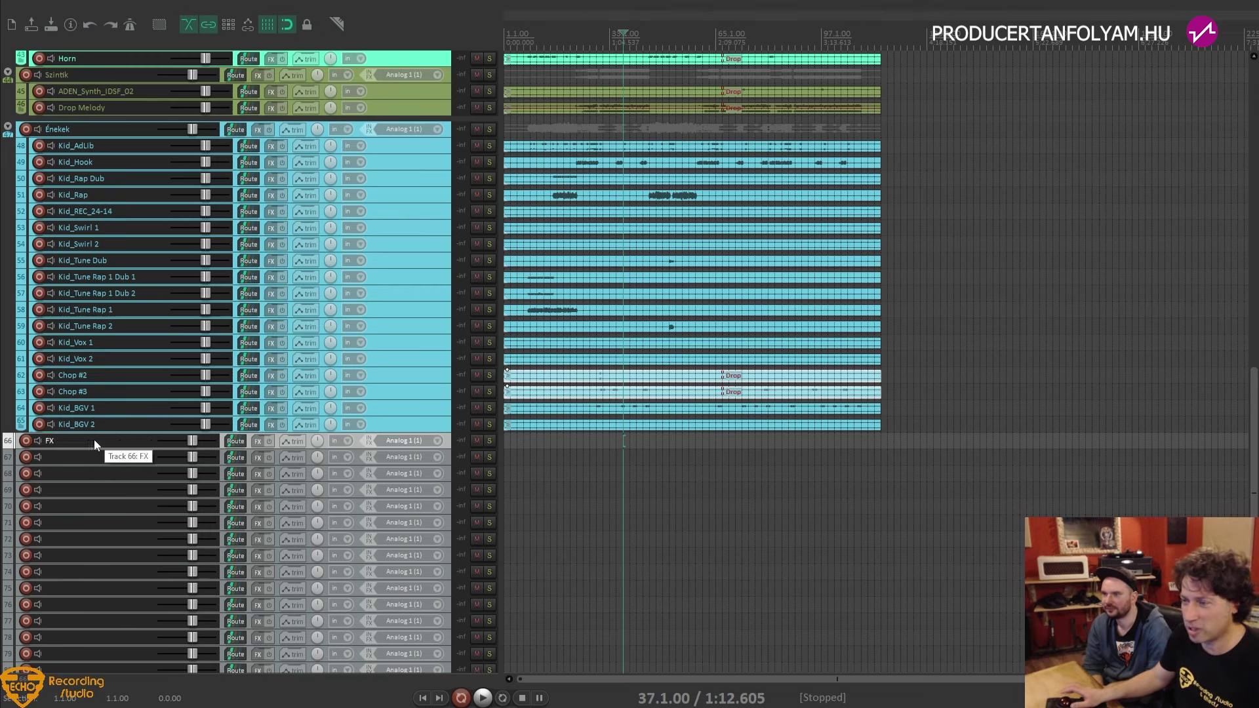
Insert a visual spacer before the FX track
right_click(93, 439)
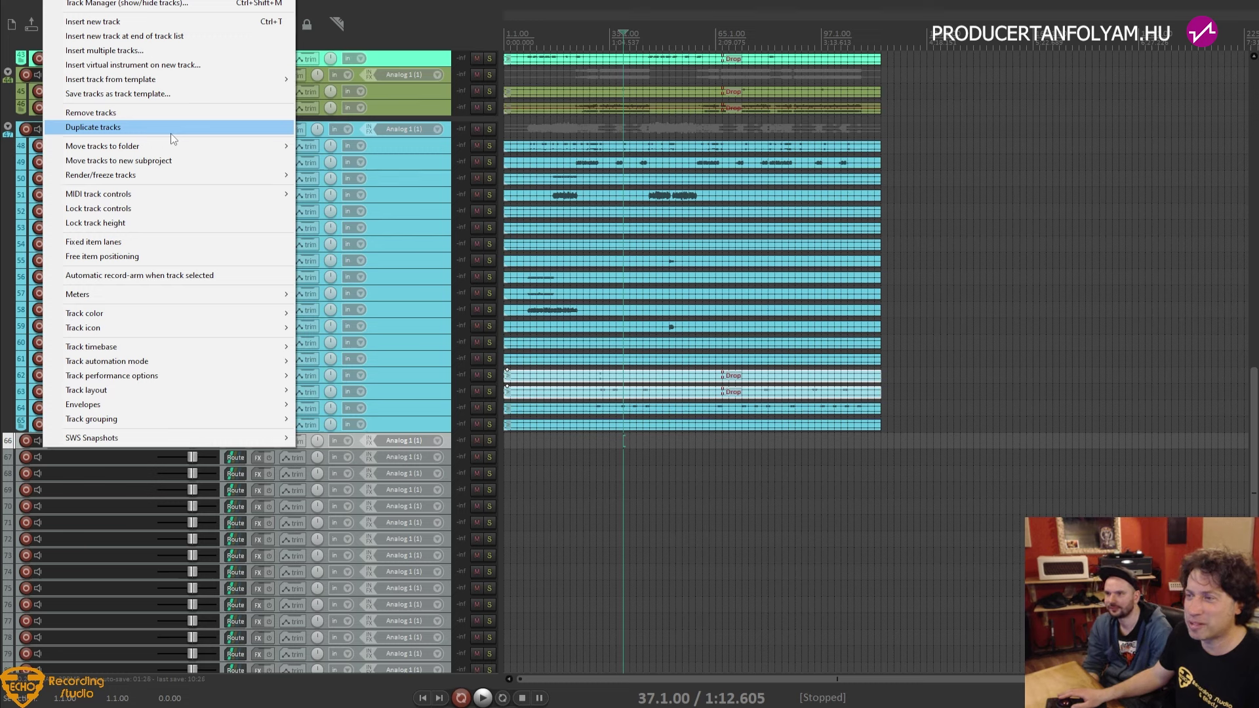
mouse_move(197, 0)
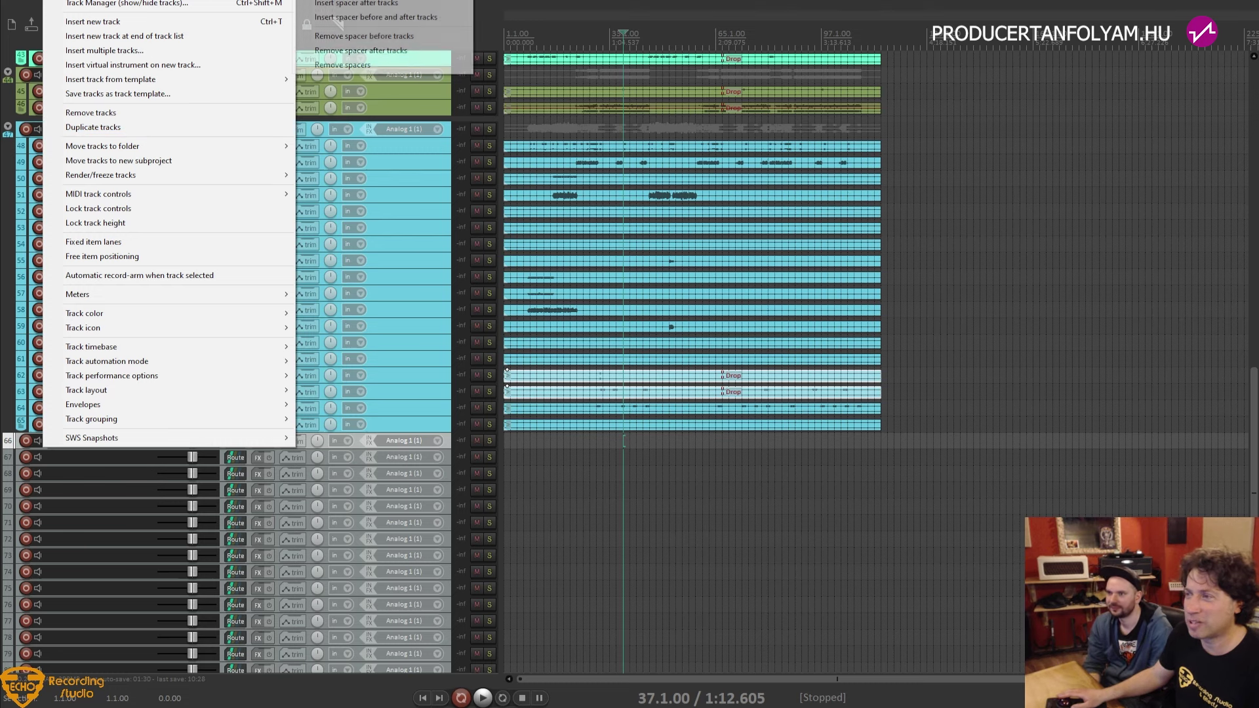
left_click(357, 0)
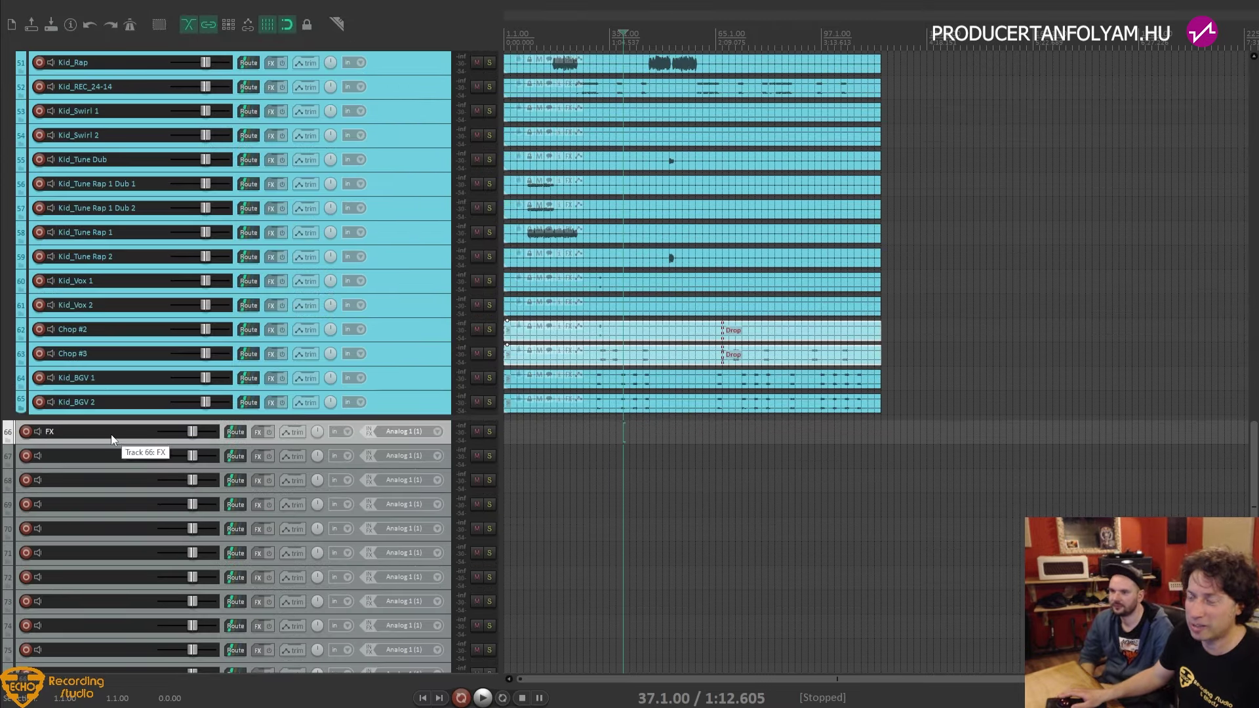
right_click(112, 434)
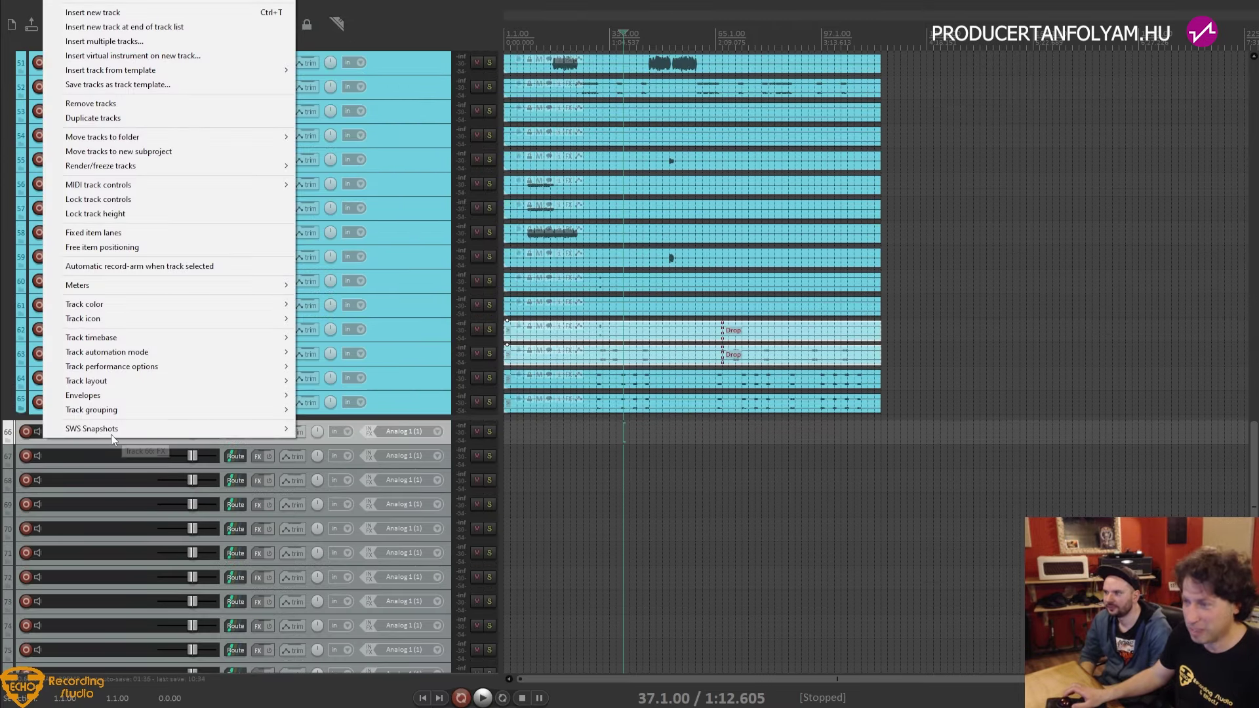
key("Escape")
right_click(112, 434)
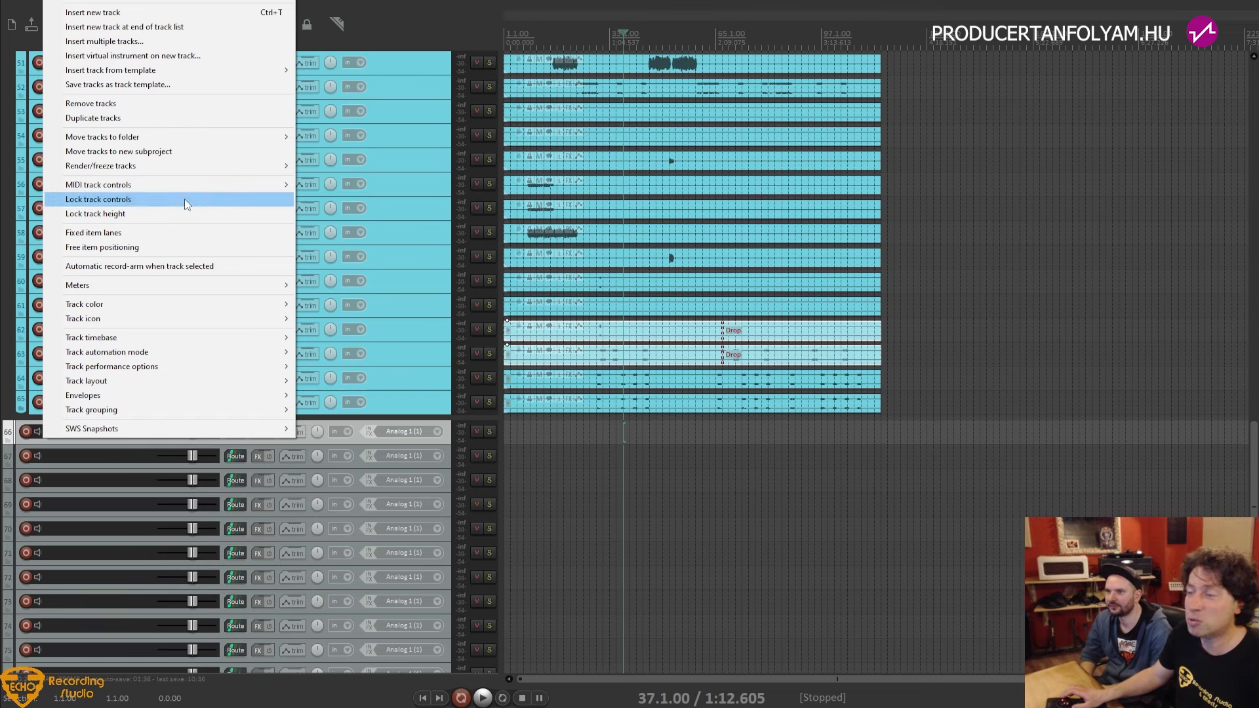
mouse_move(199, 0)
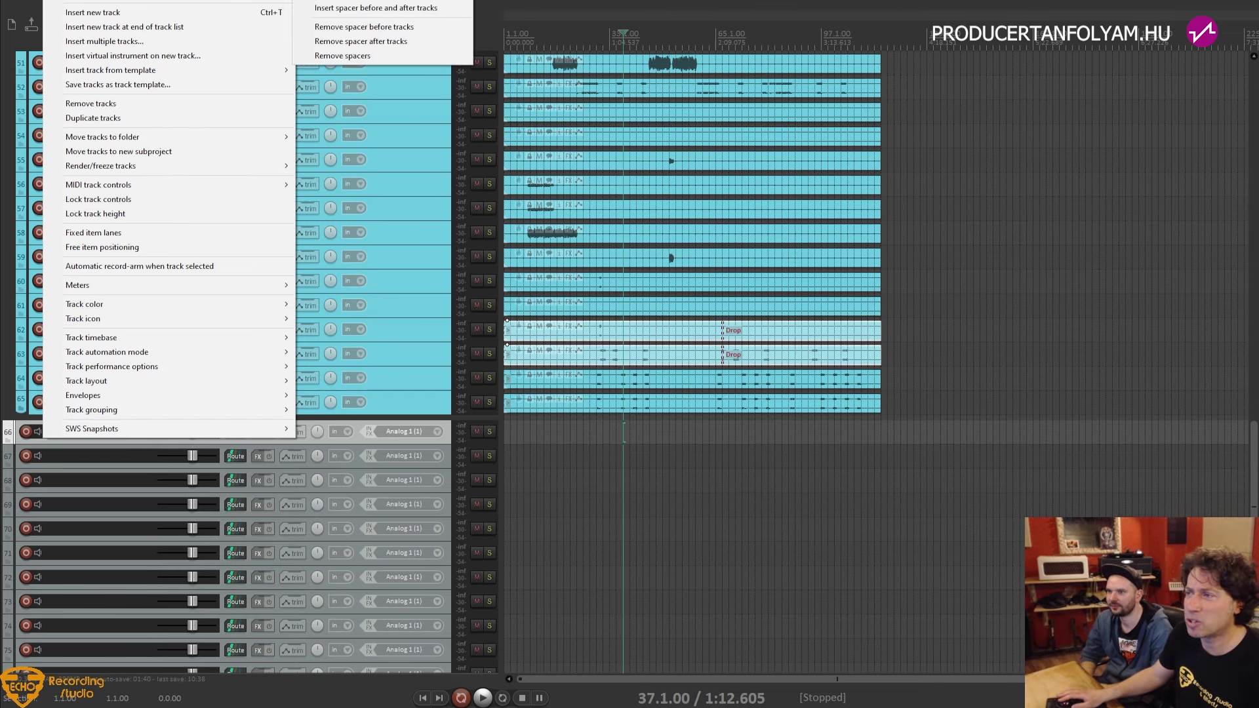
left_click(312, 698)
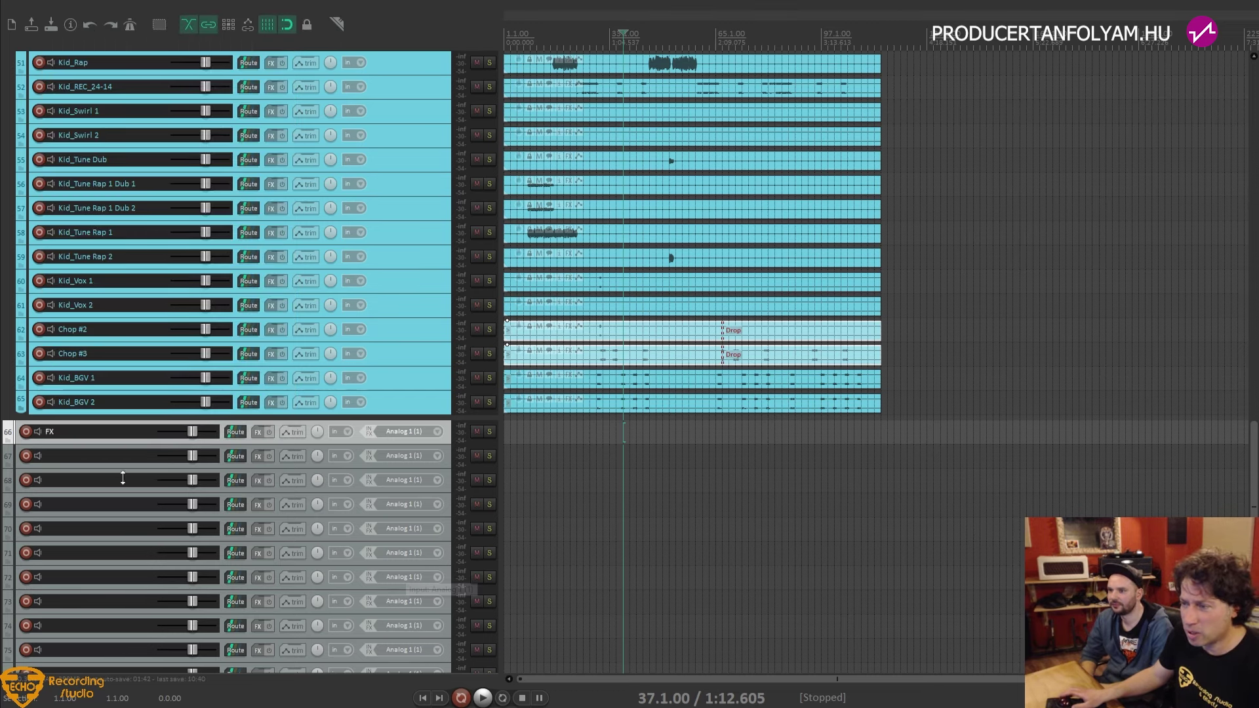
Select the empty tracks 67 to 80 and nest them in FX as a folder
left_click(63, 459)
scroll(73, 487, "down", 3)
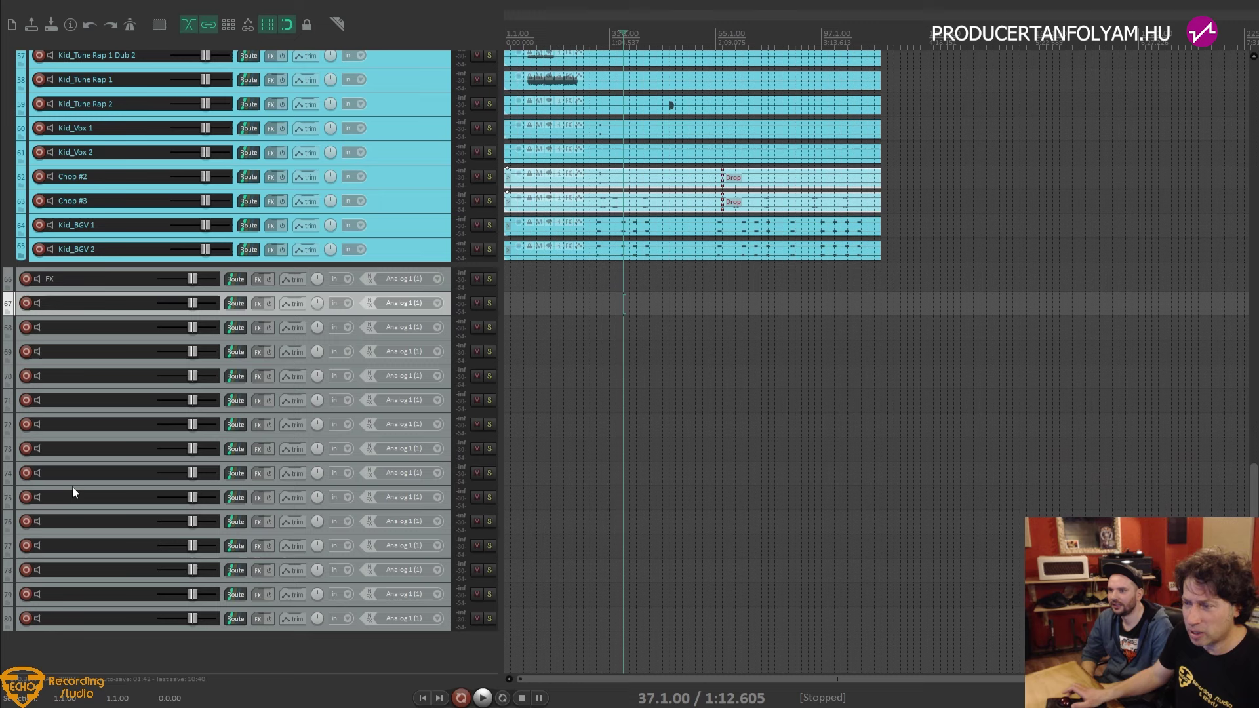
left_click(69, 615, "shift")
scroll(26, 303, "up", 2)
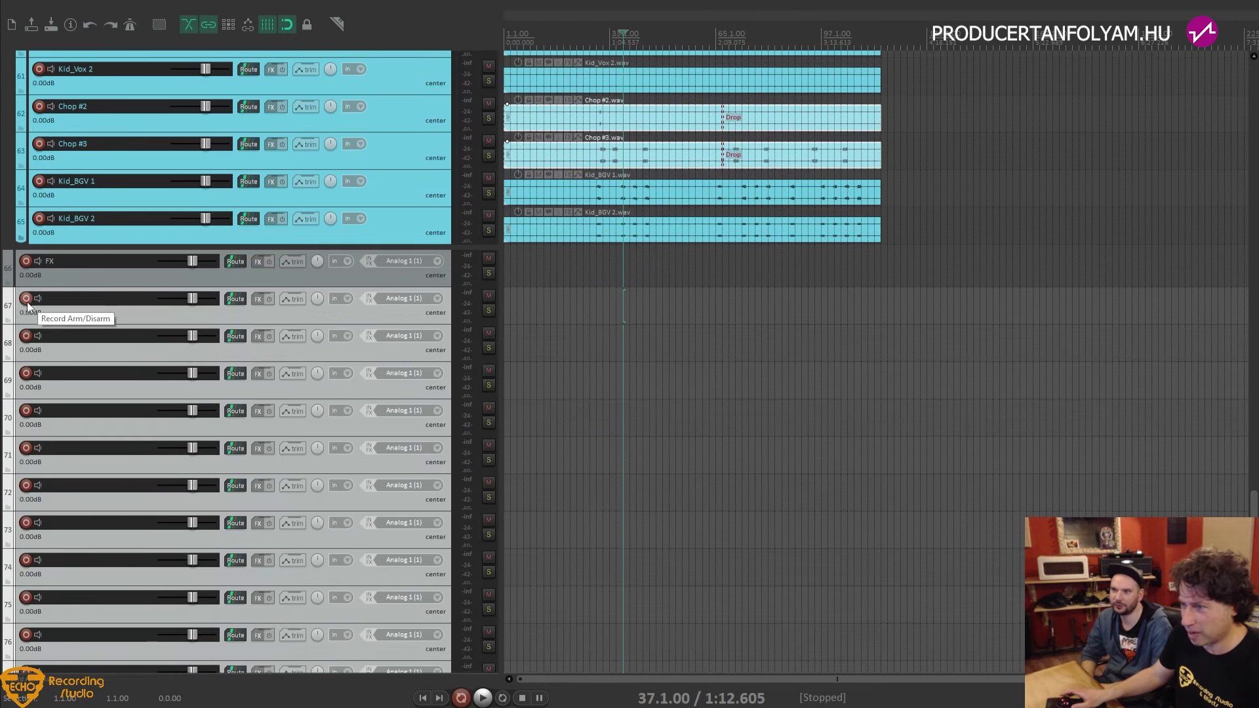
left_click_drag(10, 312, 13, 288)
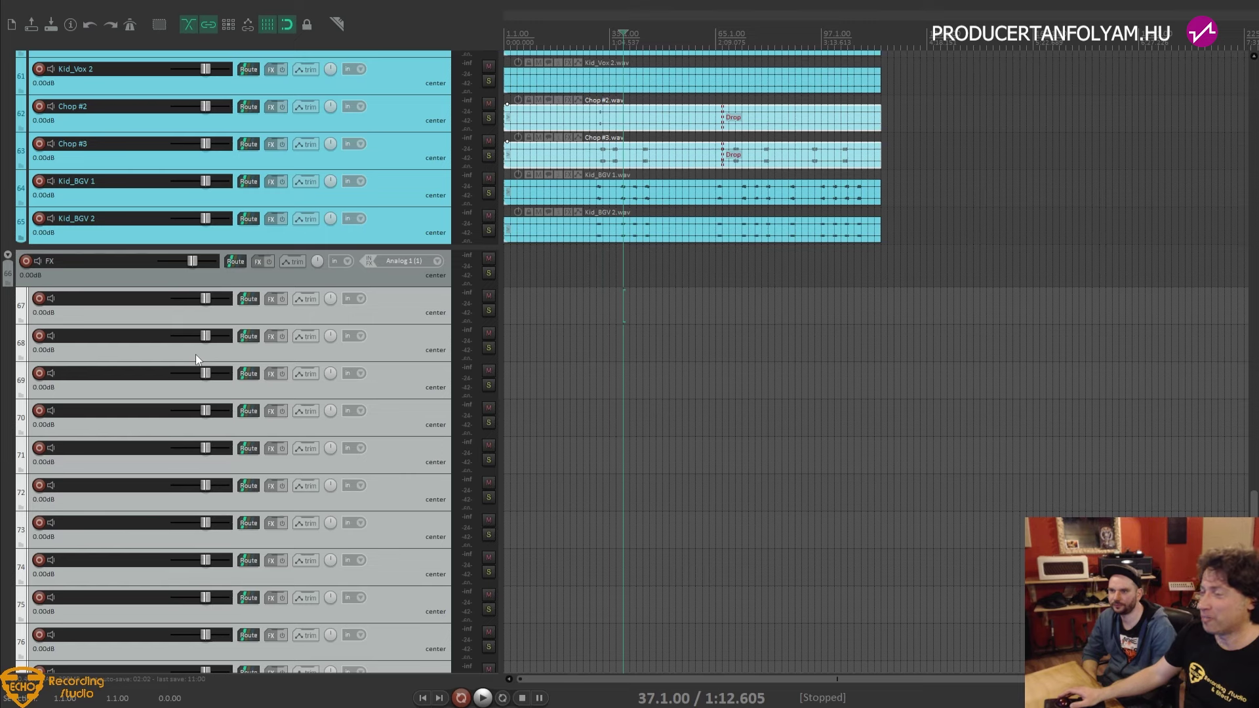
Colour the FX folder track and all its empty child tracks lavender-blue
scroll(196, 354, "down", 1)
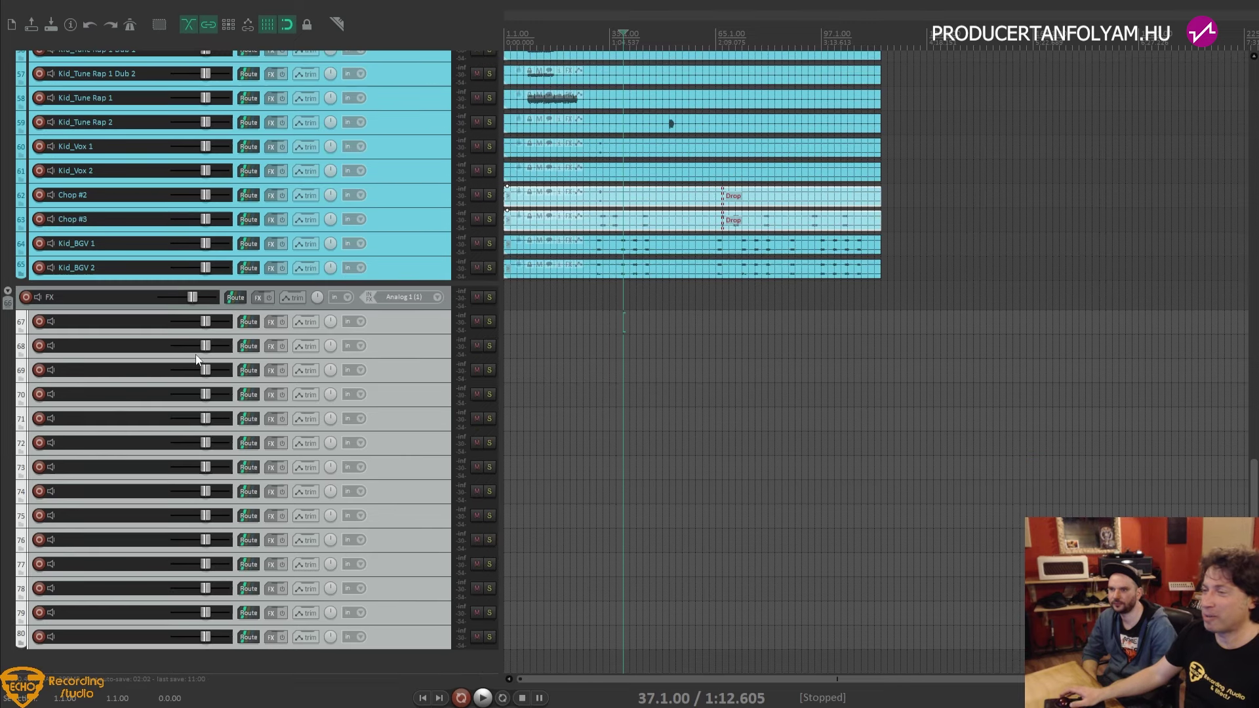
left_click(84, 300)
left_click(104, 639, "shift")
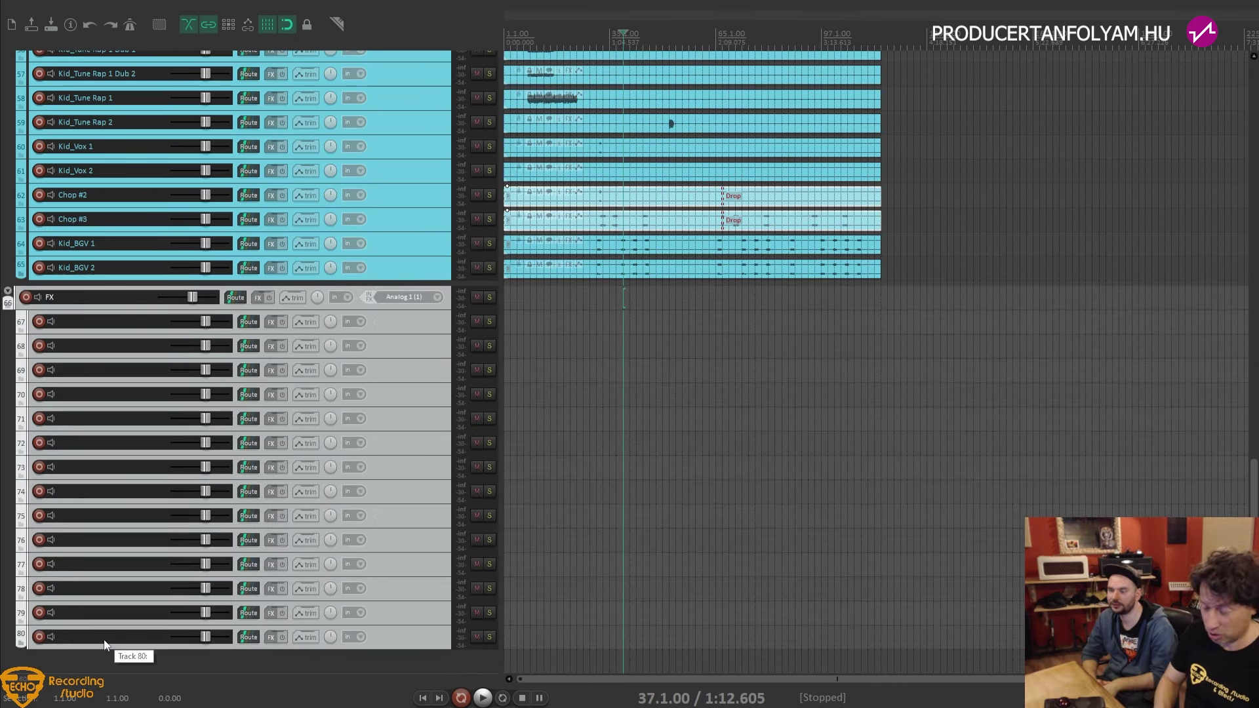
key("c")
key("c")
key("c")
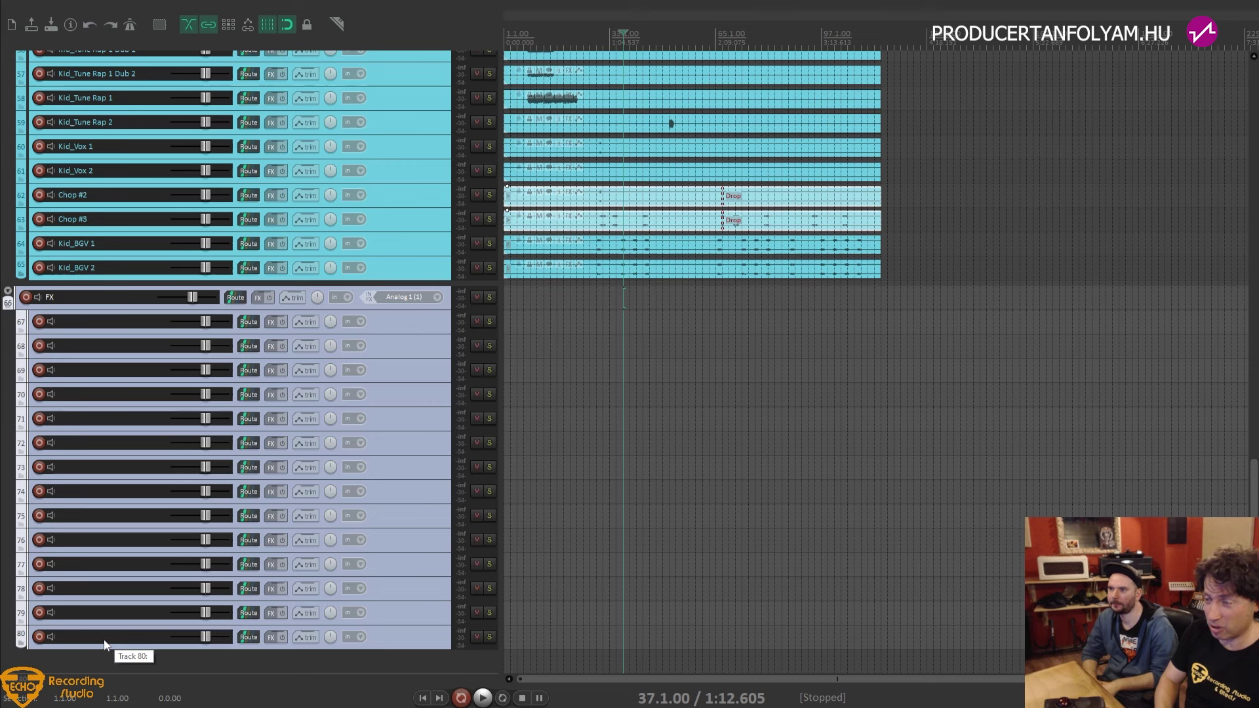
Recolour the FX folder's selected child tracks pale grey-green
key("shift+c")
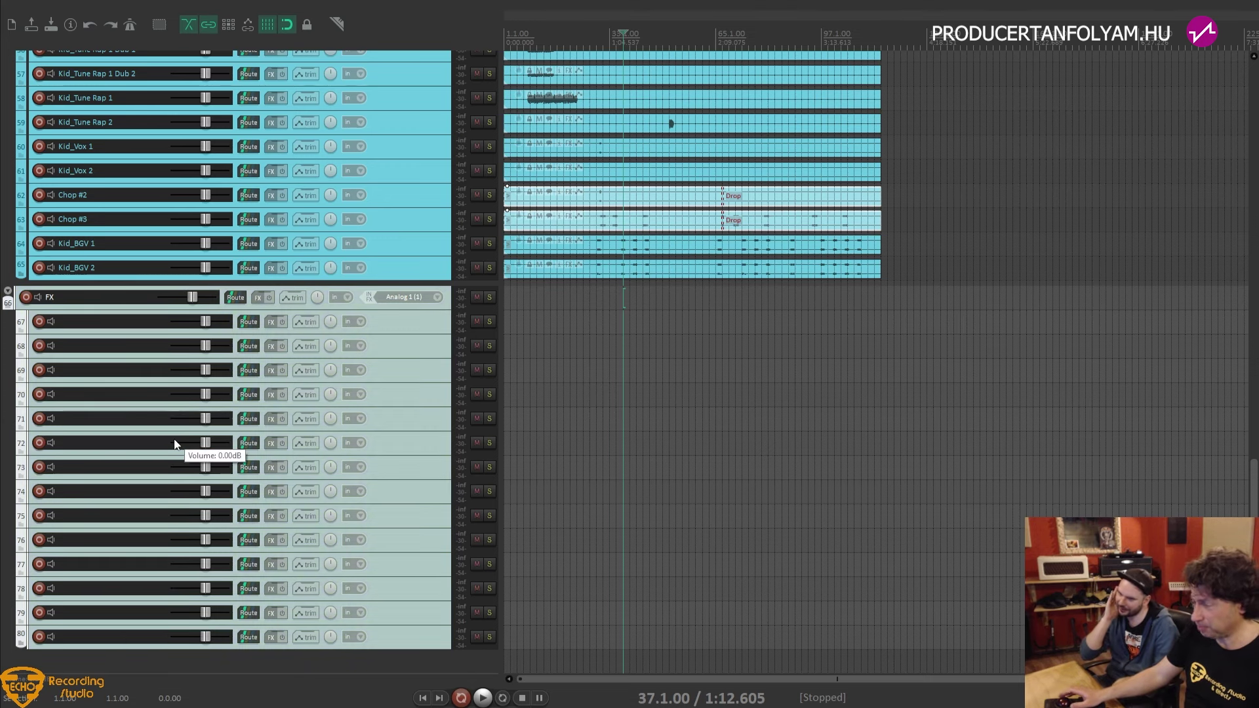
Switch to Unreal Commander and look through the _kapott WAV list for effect and noise stems
key("alt+Tab")
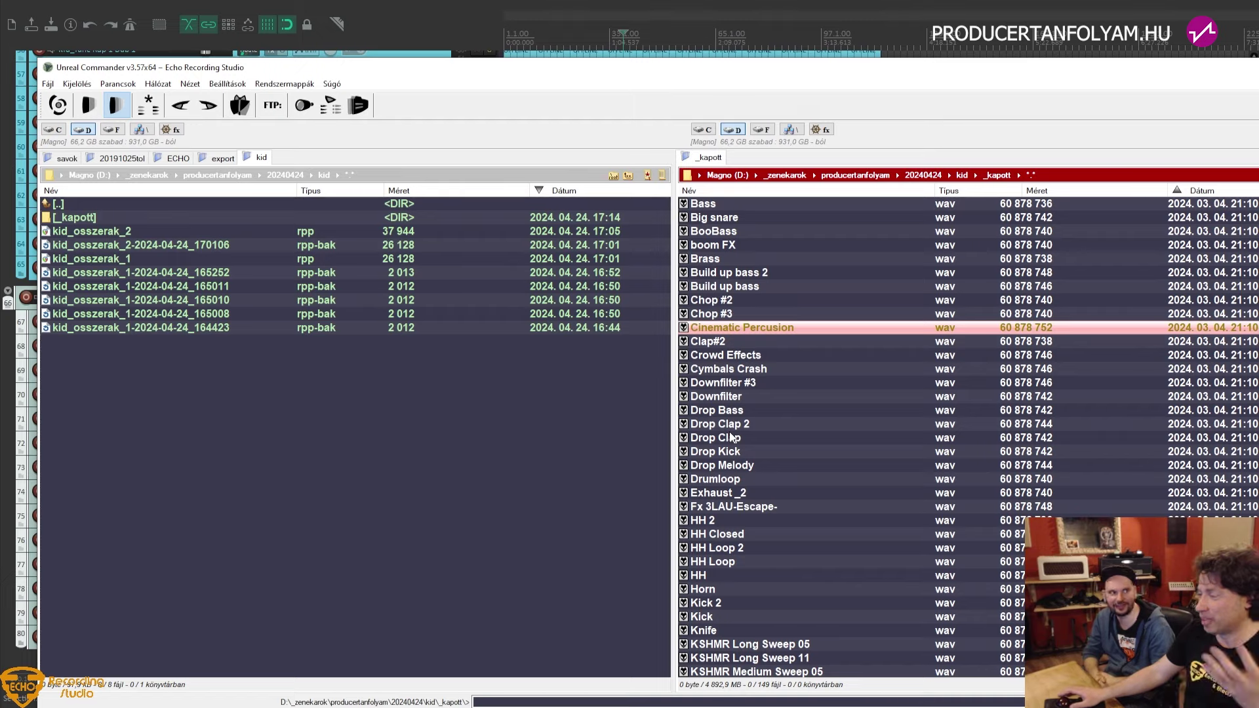
scroll(730, 436, "down", 20)
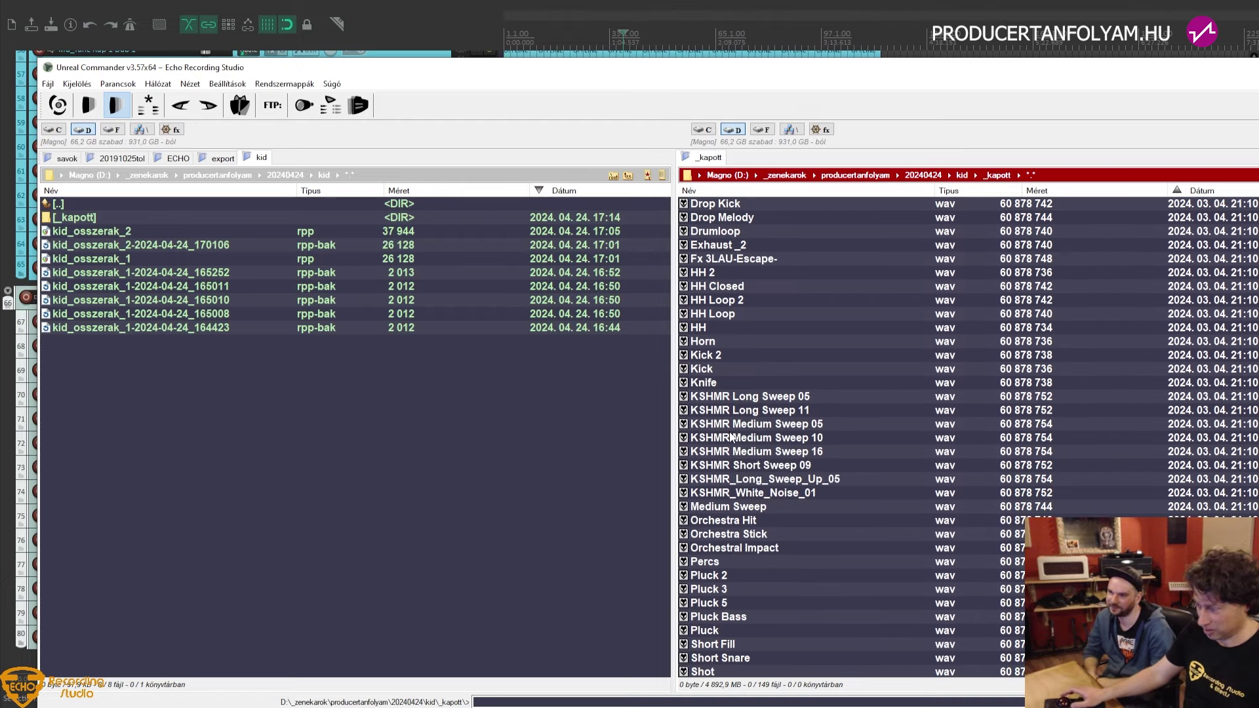
scroll(730, 437, "up", 6)
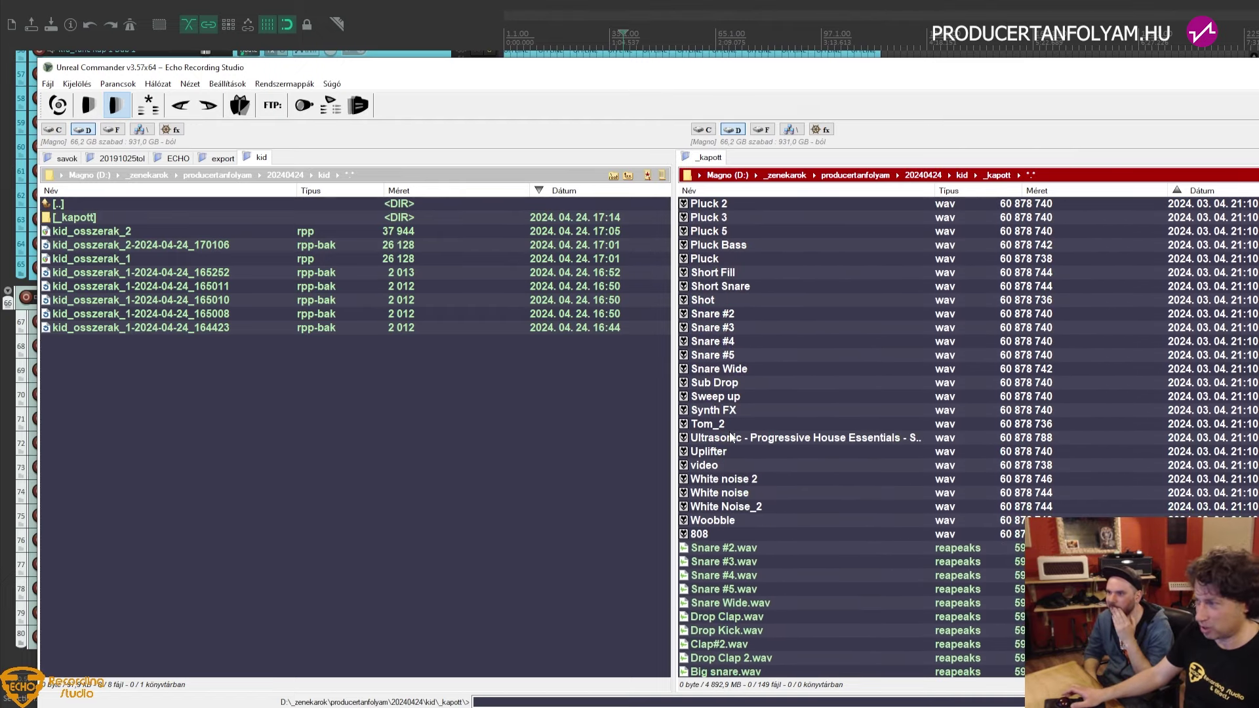
scroll(731, 438, "up", 1)
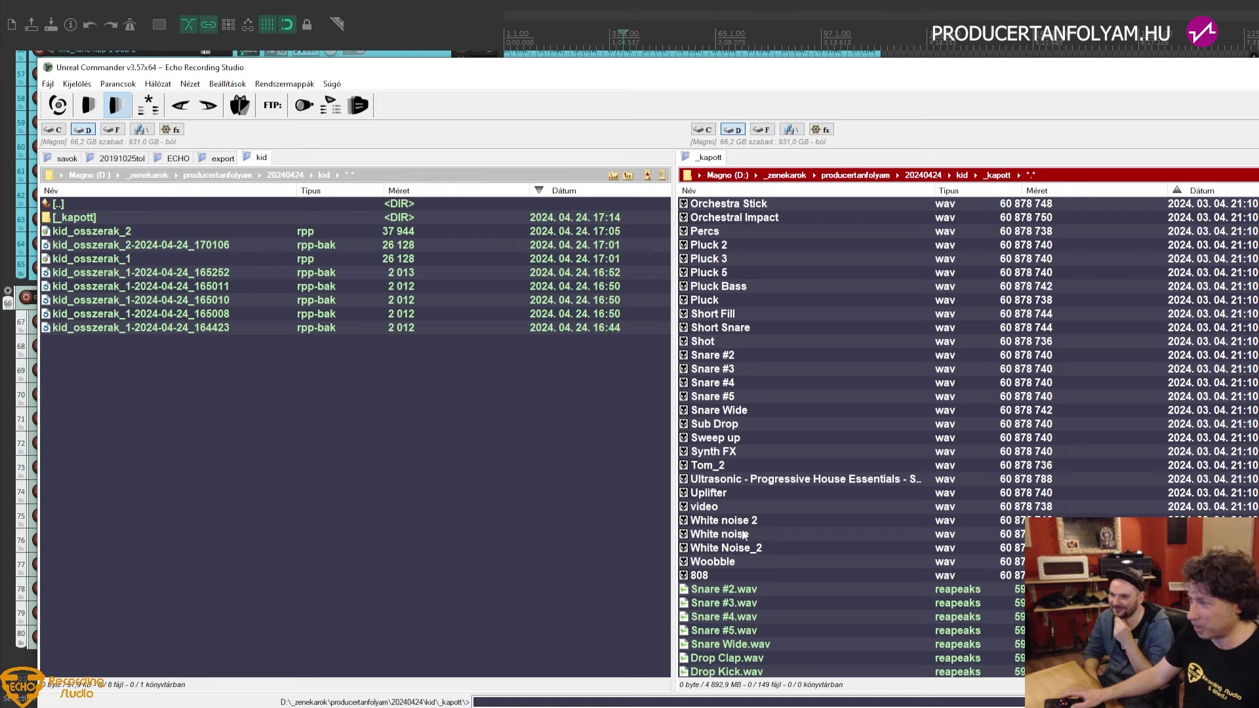
left_click(734, 511)
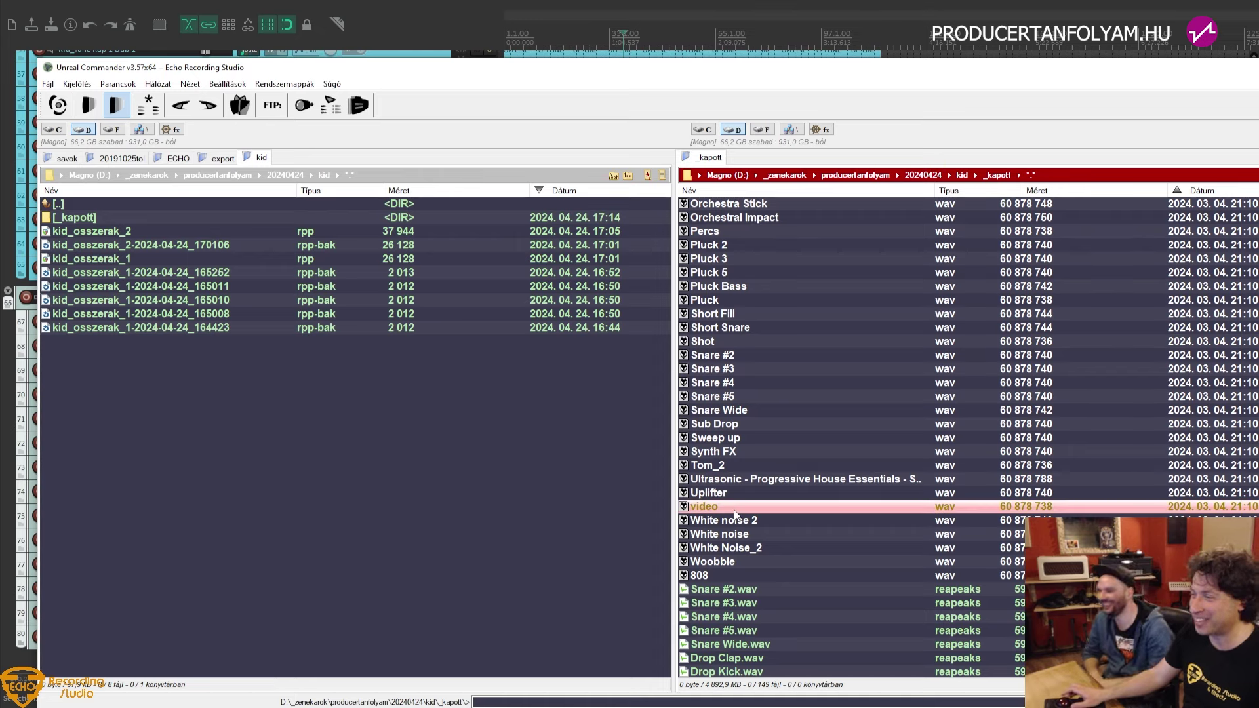
left_click(734, 522)
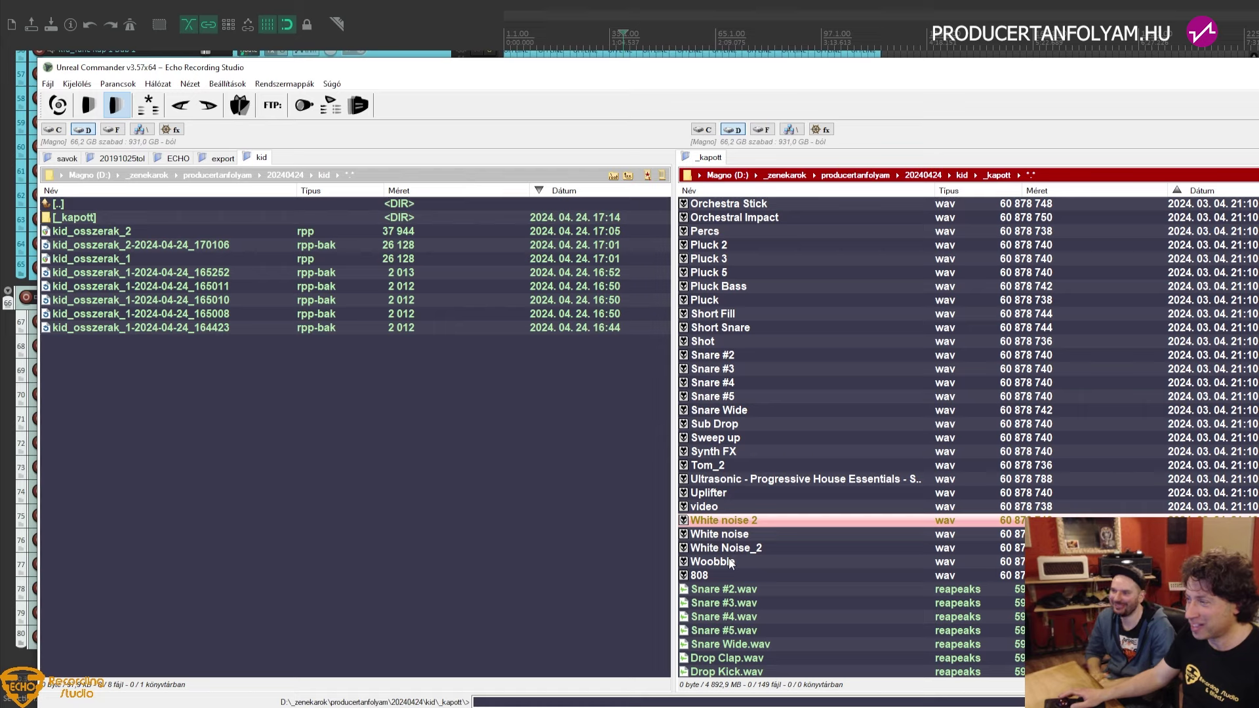
left_click(731, 511)
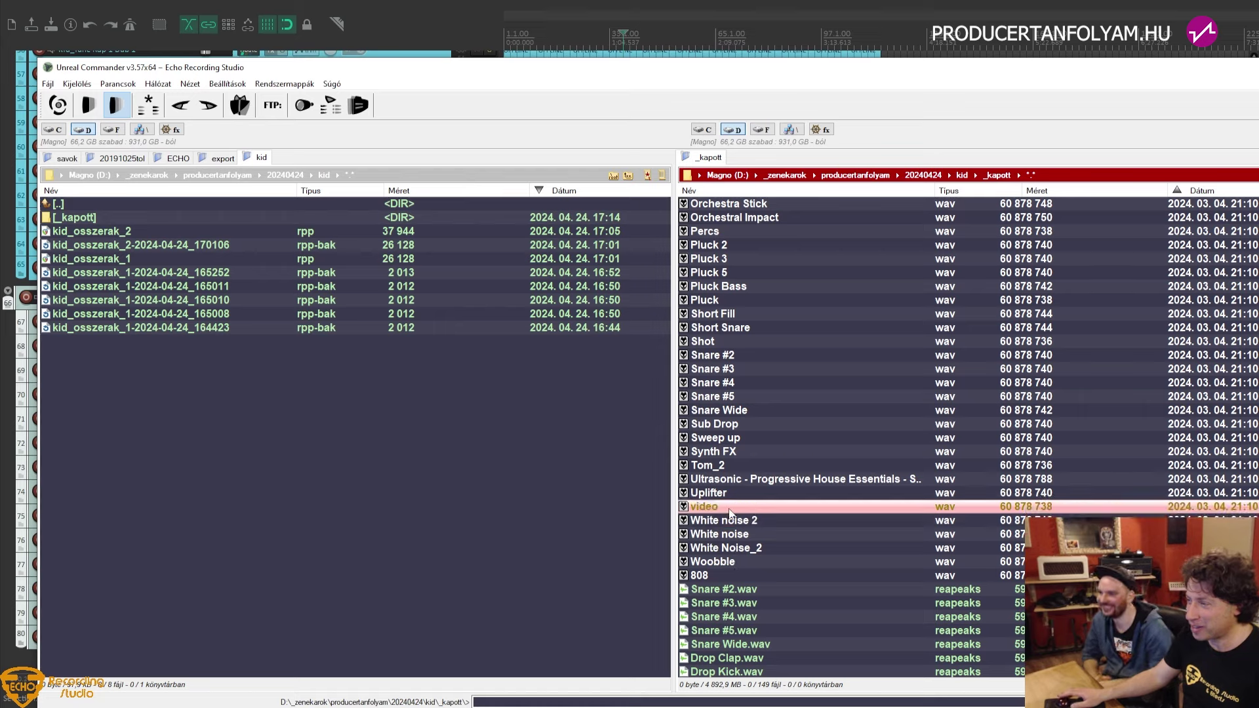
left_click(730, 565, "shift")
key("Up")
key("Up")
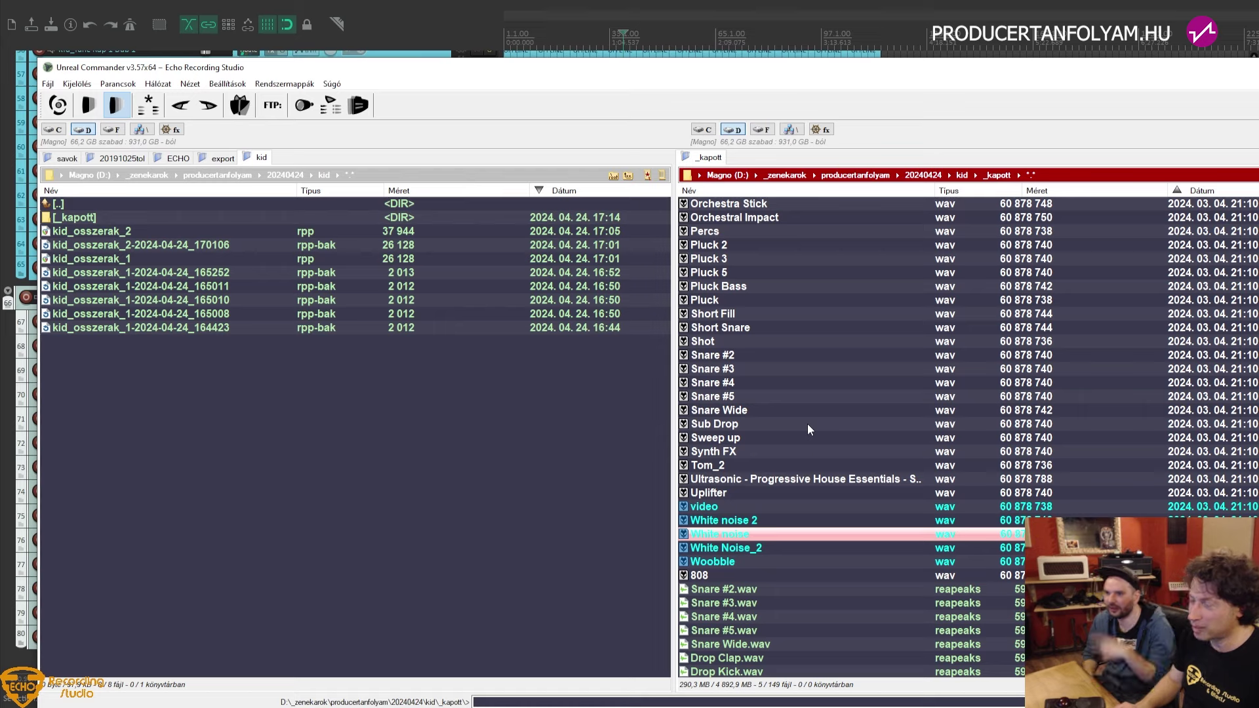
key("Up")
key("Up")
key("Insert")
key("Insert")
key("Insert")
key("Insert")
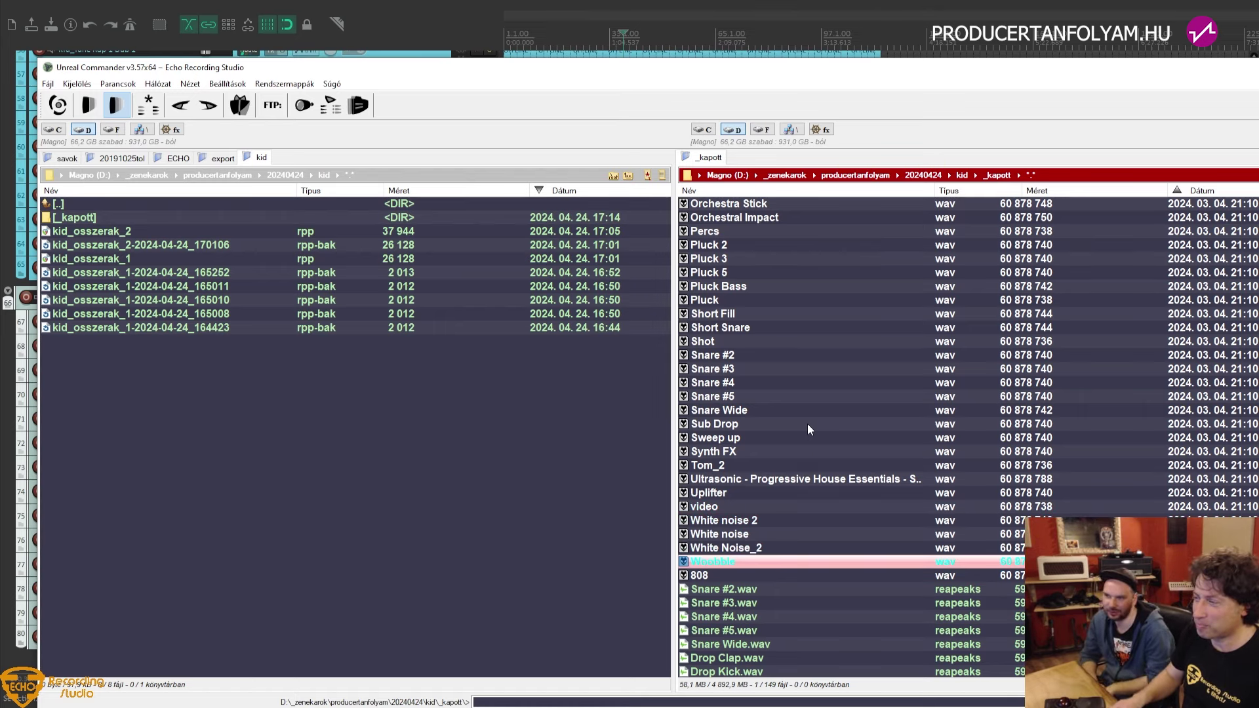
Mark the White noise, White Noise_2 and Woobble WAV files in _kapott, leaving other files unmarked
key("shift+Up")
key("shift+Up")
key("shift+Up")
key("Down")
key("Down")
key("Down")
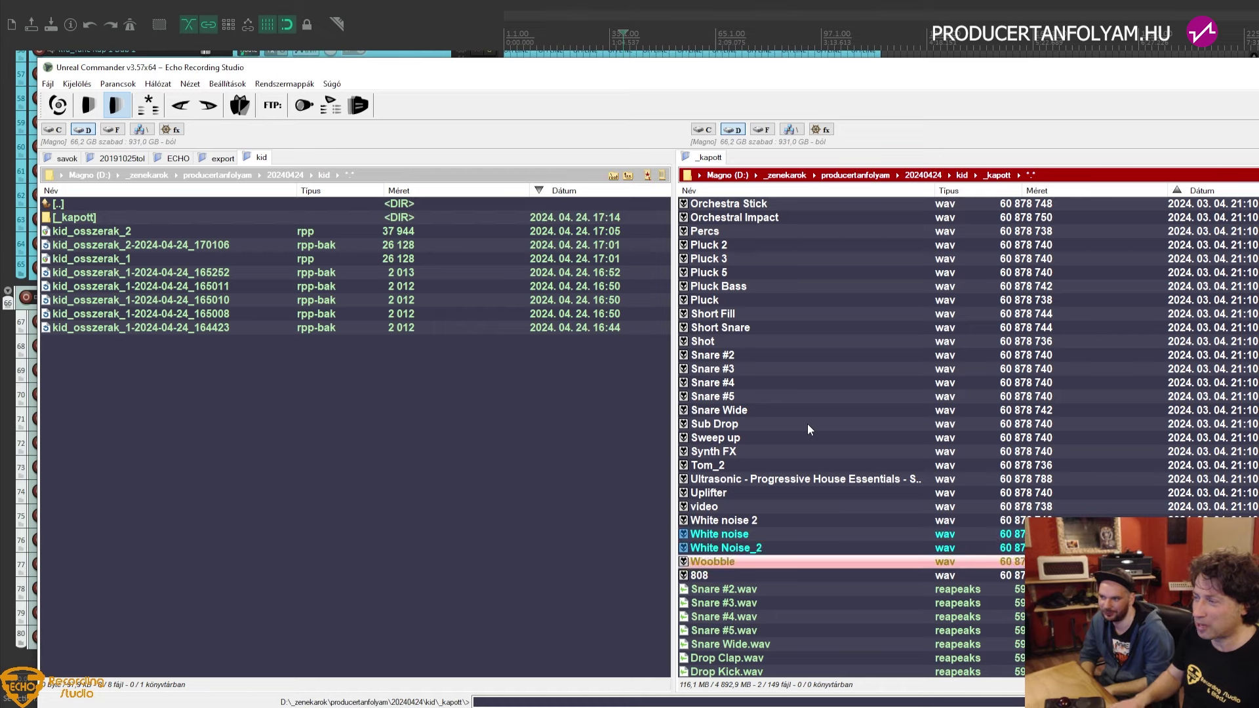
key("Insert")
Add the Uplifter, video and White noise 2 WAV files to the marked selection
key("Up")
key("Up")
key("Up")
key("Up")
key("Up")
key("Up")
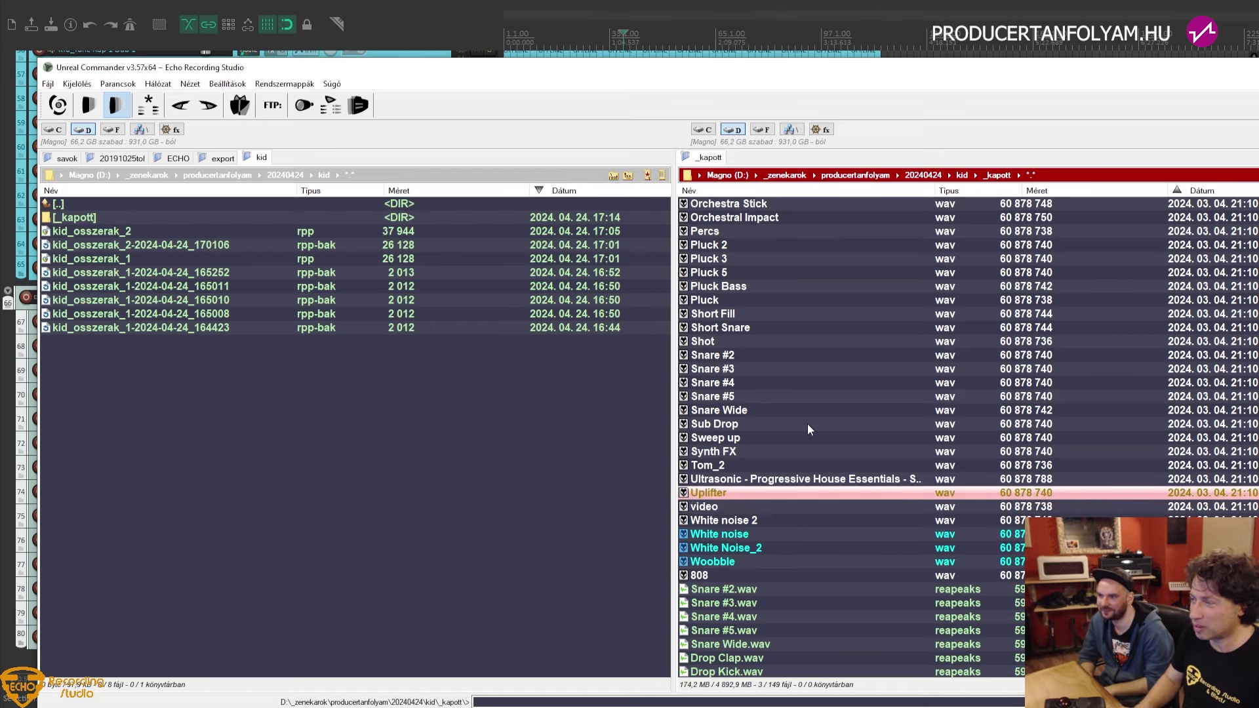
key("Insert")
key("Insert")
key("Up")
key("Up")
key("Up")
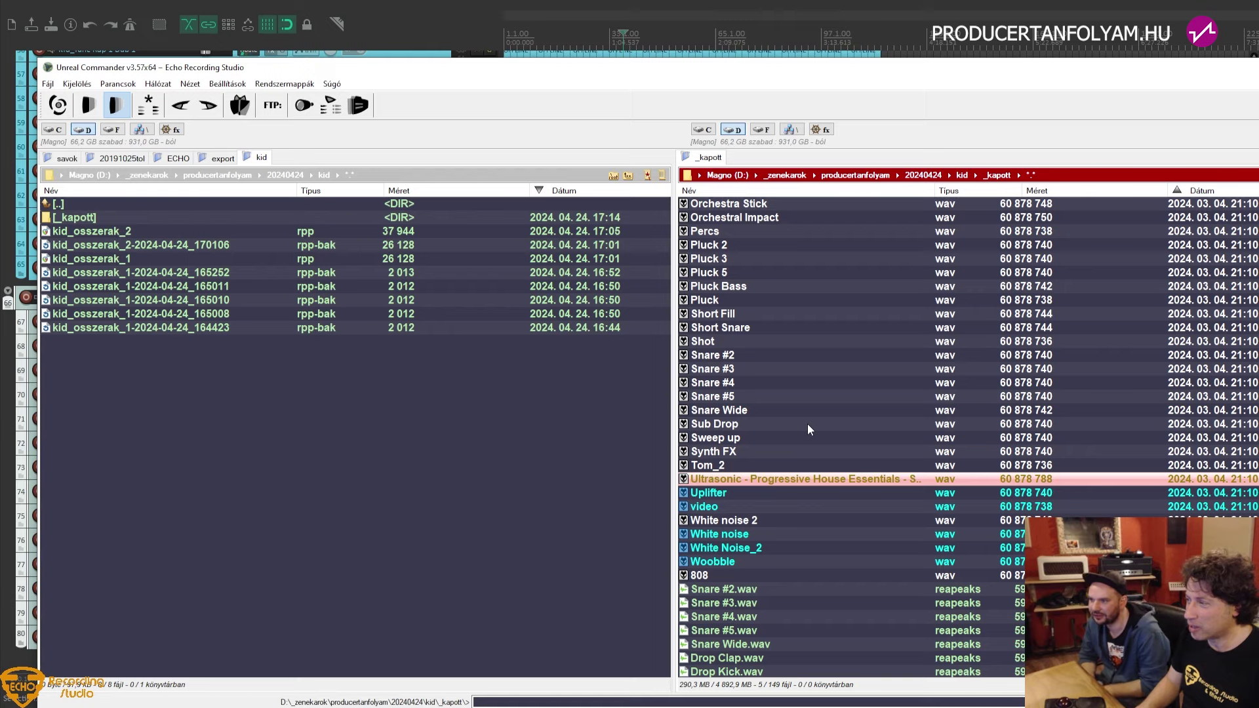
key("Down")
key("Down")
key("Down")
key("Insert")
Also mark the Ultrasonic - Progressive House Essentials, Synth FX and Sweep up WAV files, skipping Tom_2
key("Up")
key("Up")
key("Up")
key("Up")
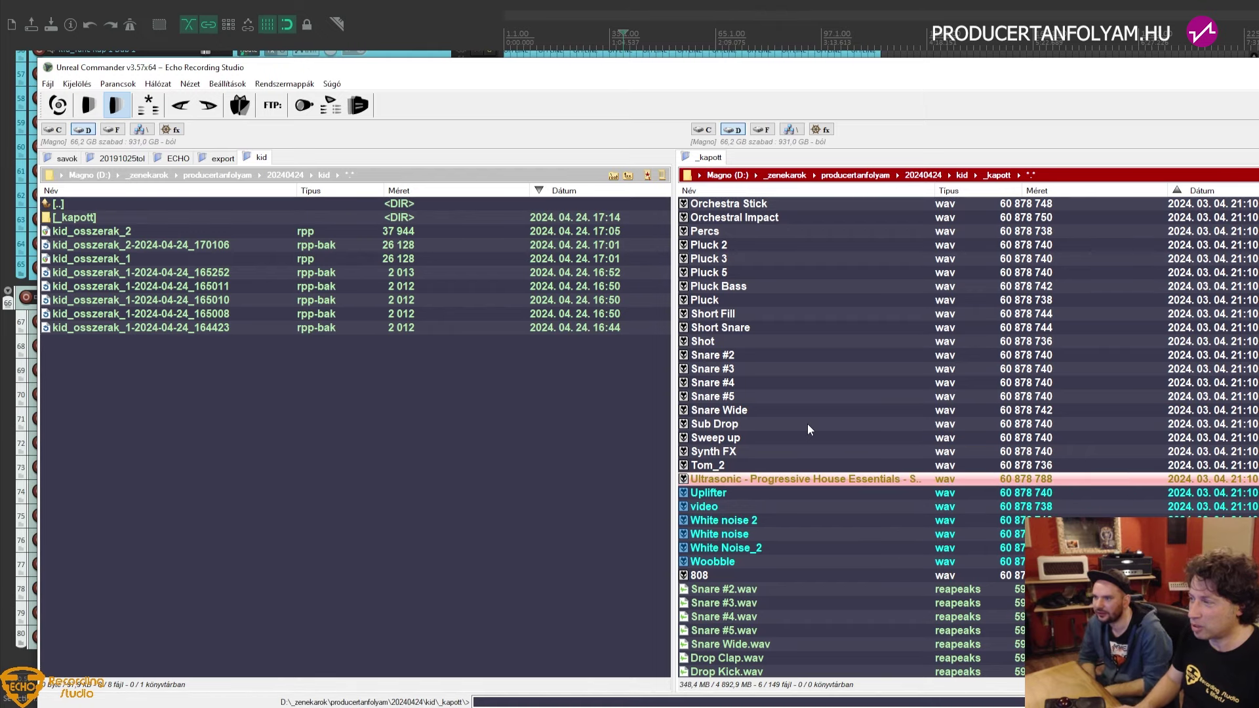
key("Insert")
key("Up")
key("Up")
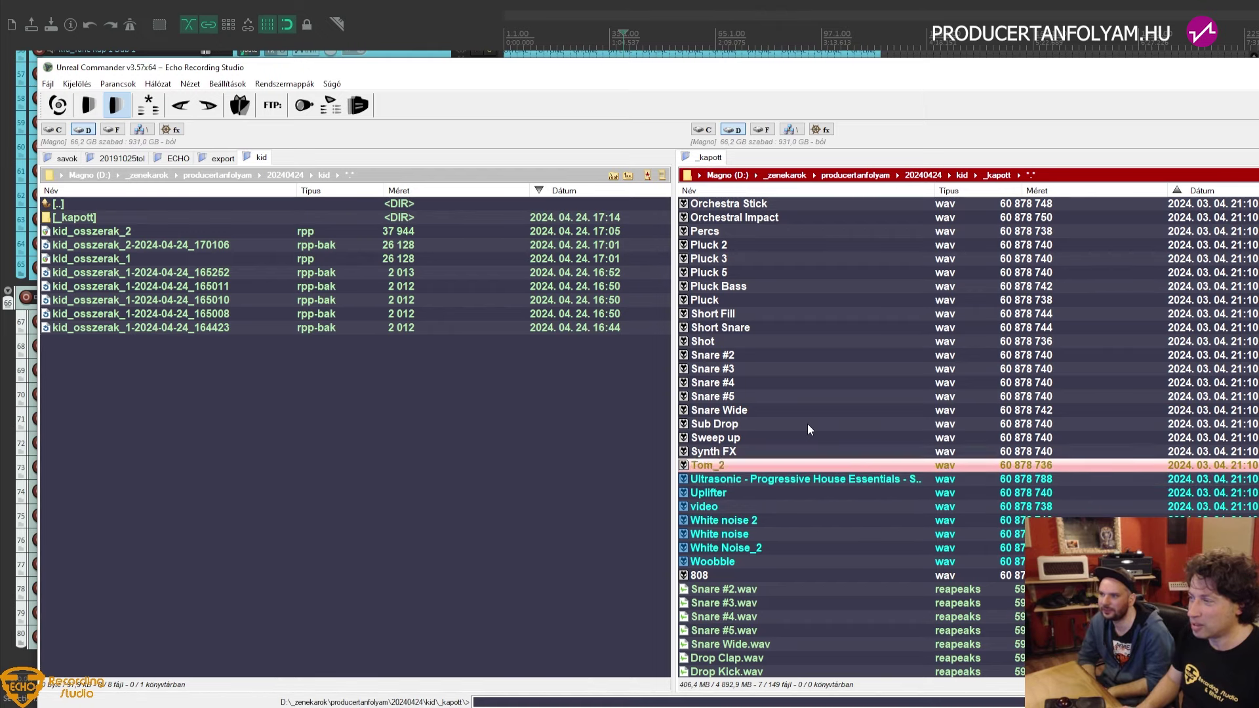
key("Up")
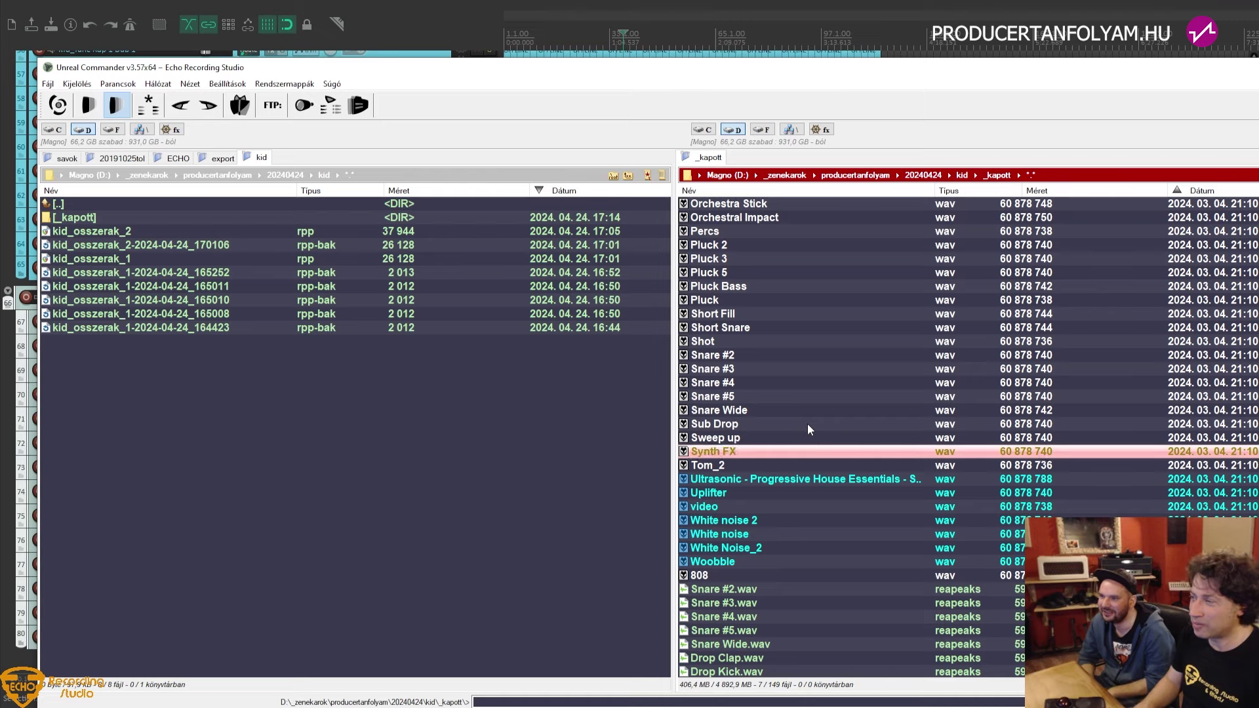
key("Insert")
key("Up")
key("Up")
key("Insert")
key("Up")
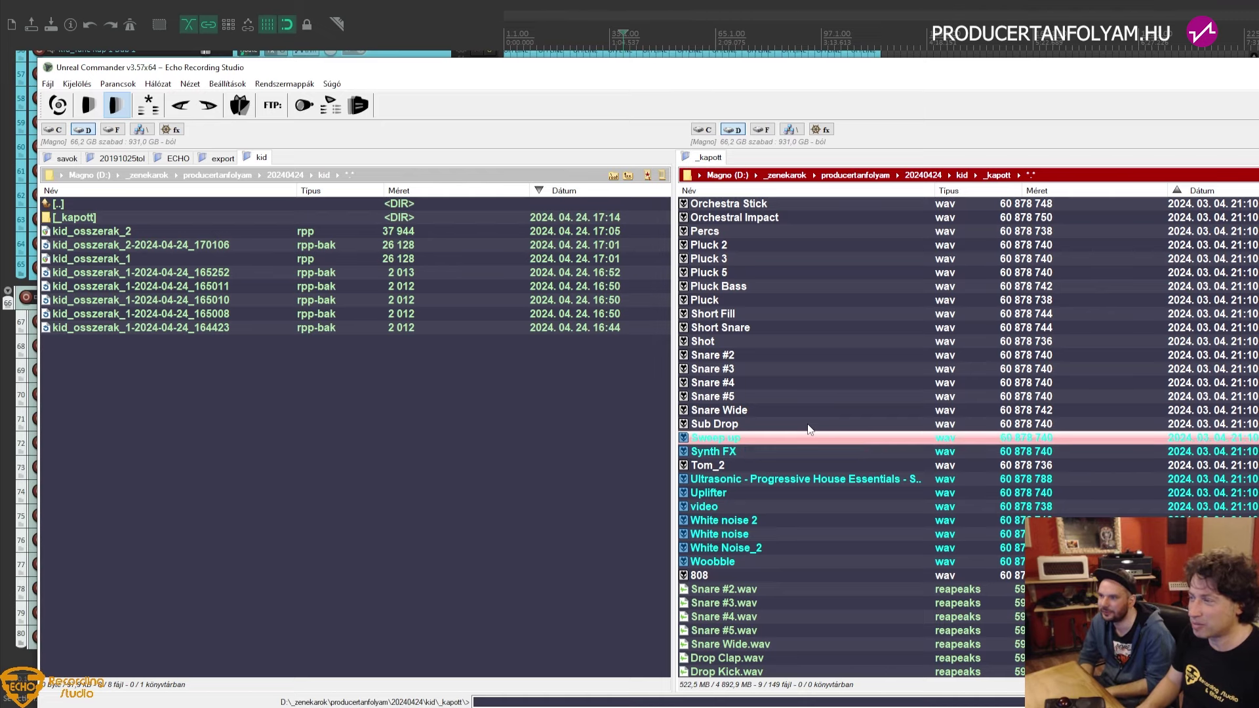
Mark the Shot WAV file further up the list as well
key("Up")
key("Up")
key("Up")
key("Up")
key("Up")
key("Up")
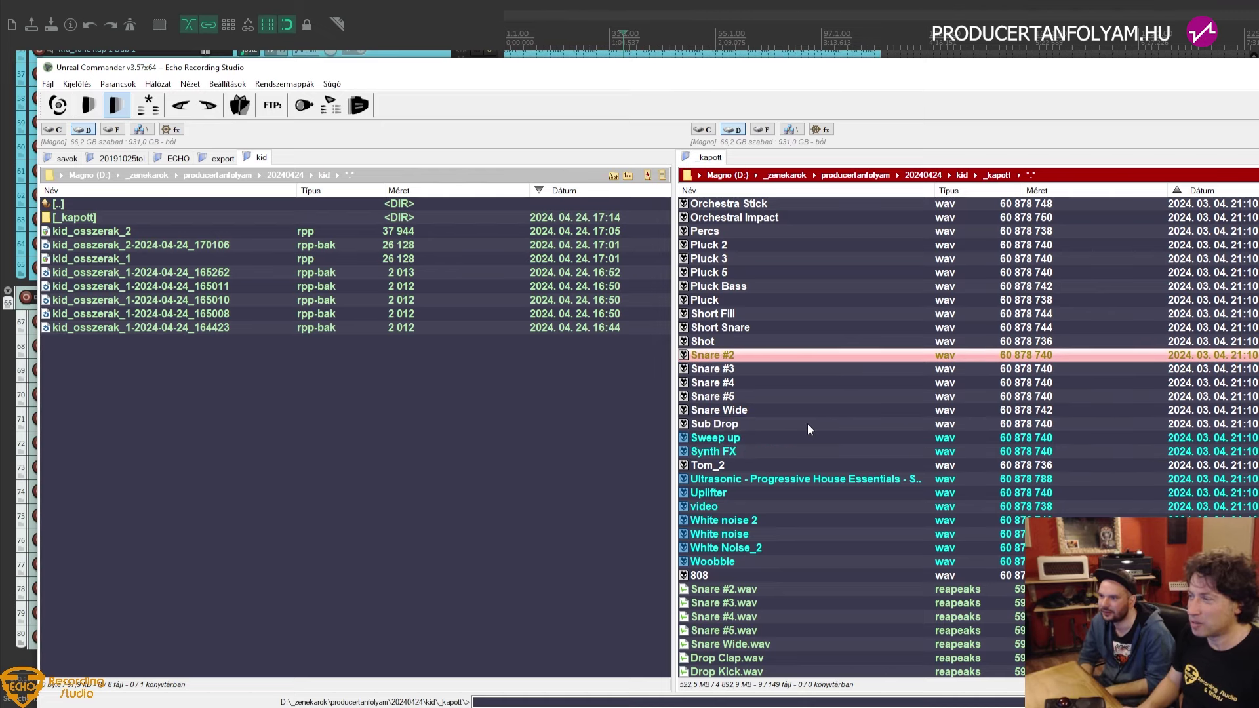
scroll(809, 424, "up", 3)
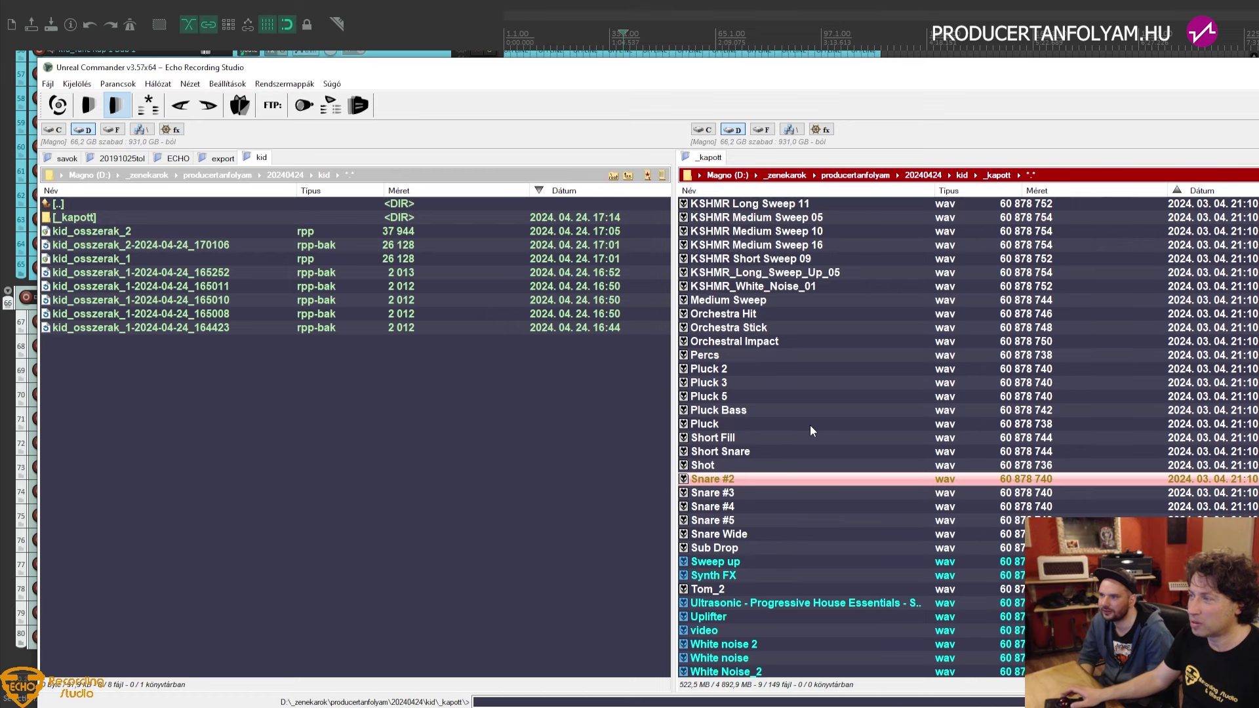
right_click(766, 466)
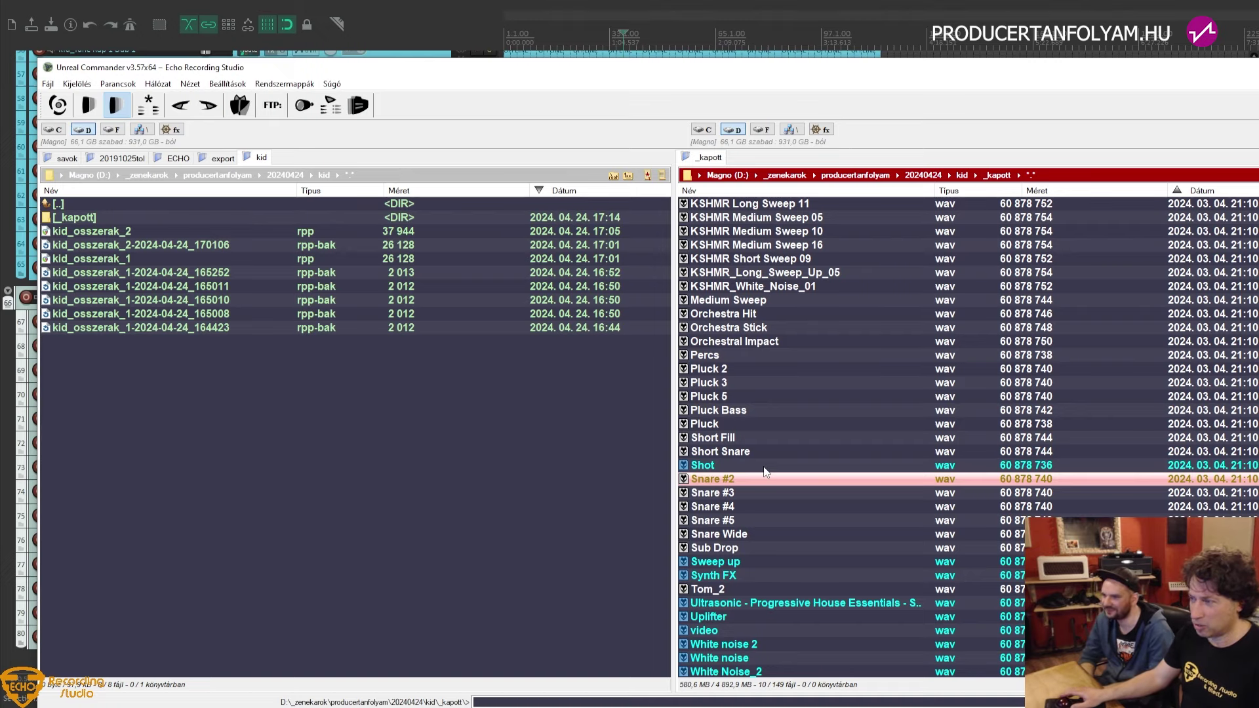
Import all marked effect stems into REAPER on separate tracks, starting at the first empty FX child track, track 67
left_click(713, 466)
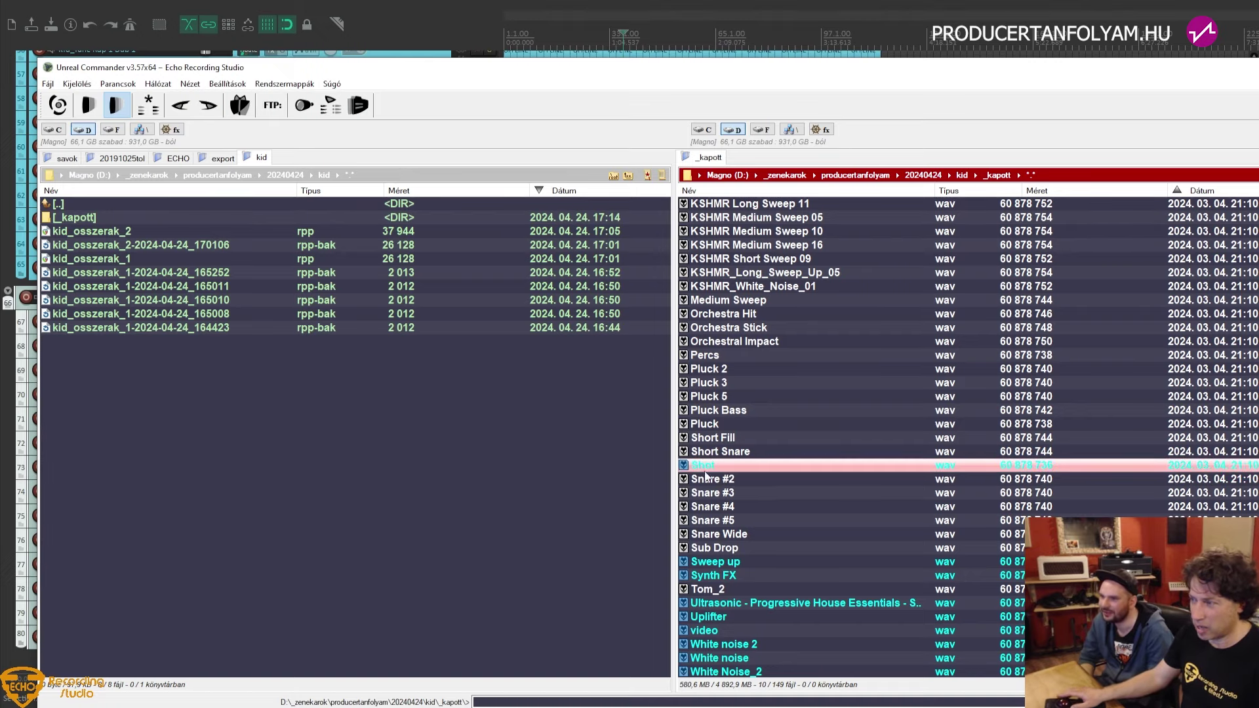
key("alt+Tab")
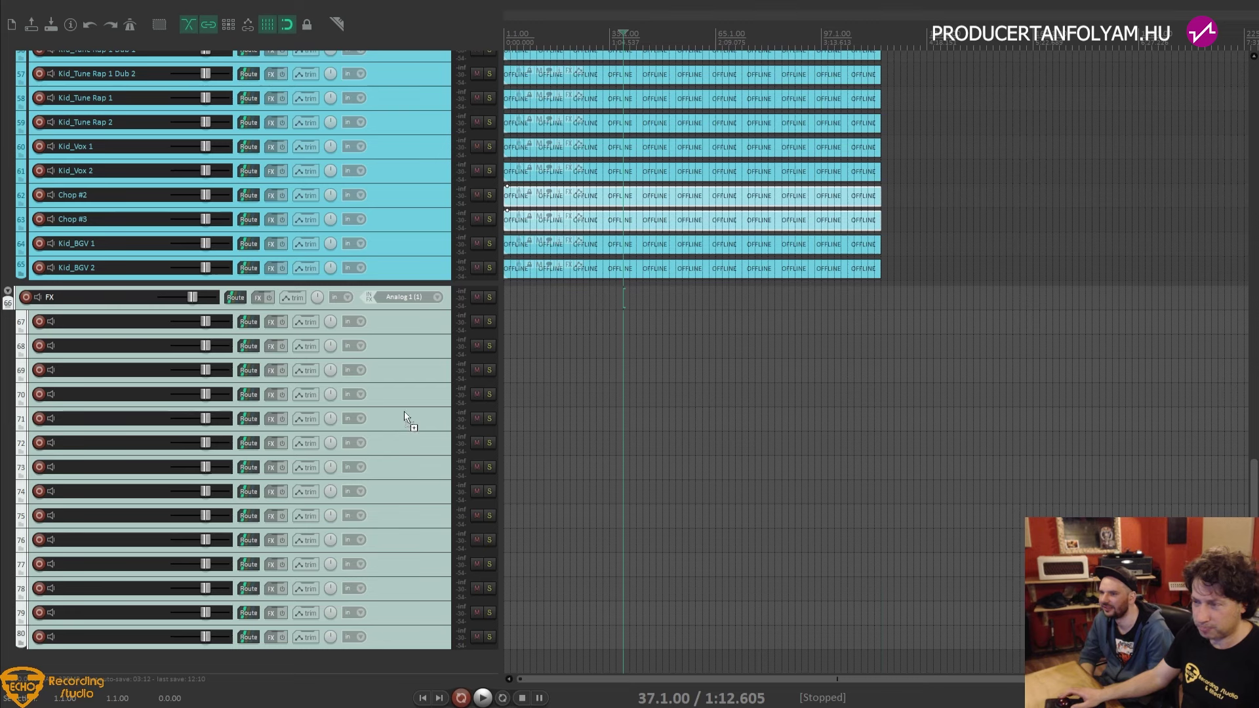
left_click_drag(404, 411, 464, 321)
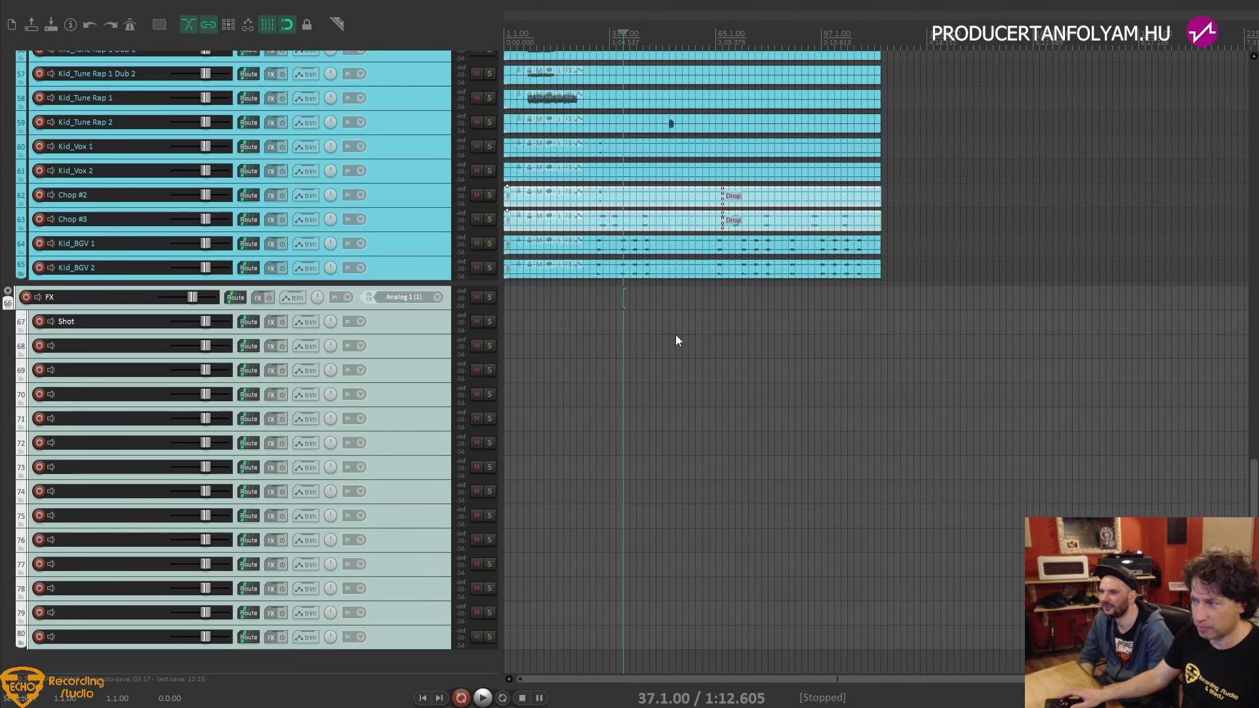
left_click(1171, 476)
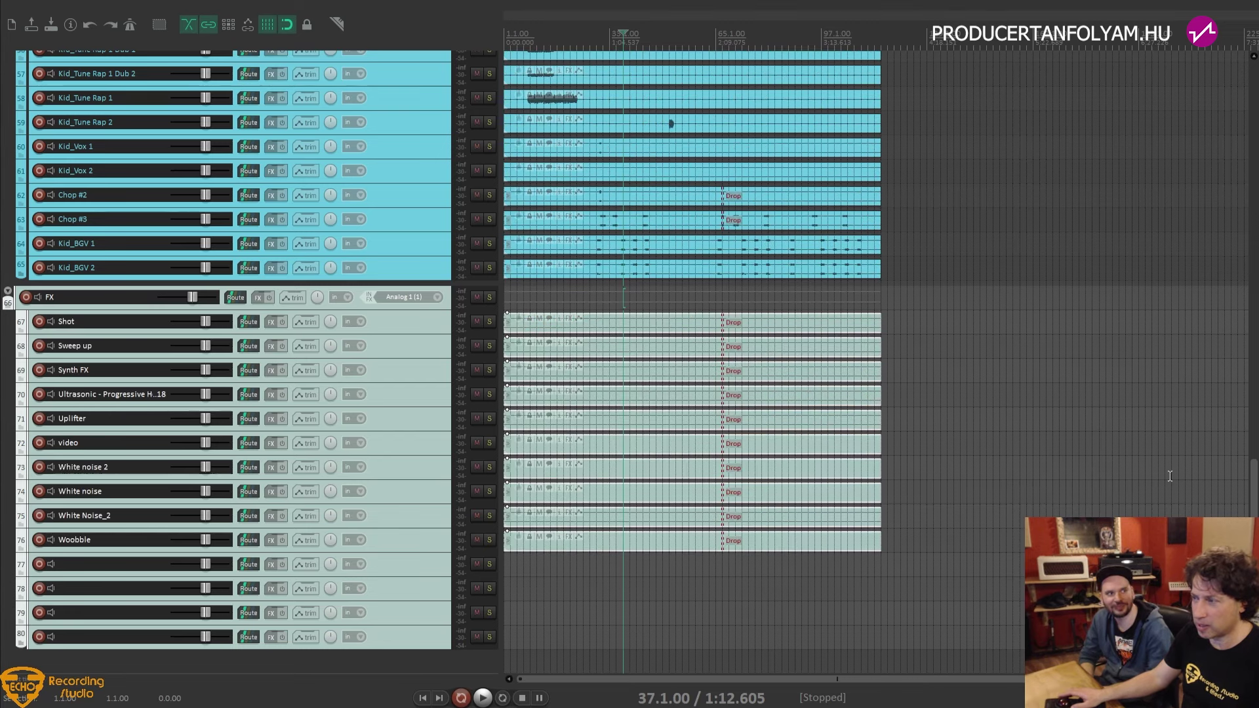
Return to Unreal Commander, clear the file marks and look through the remaining _kapott stems
key("alt+Tab")
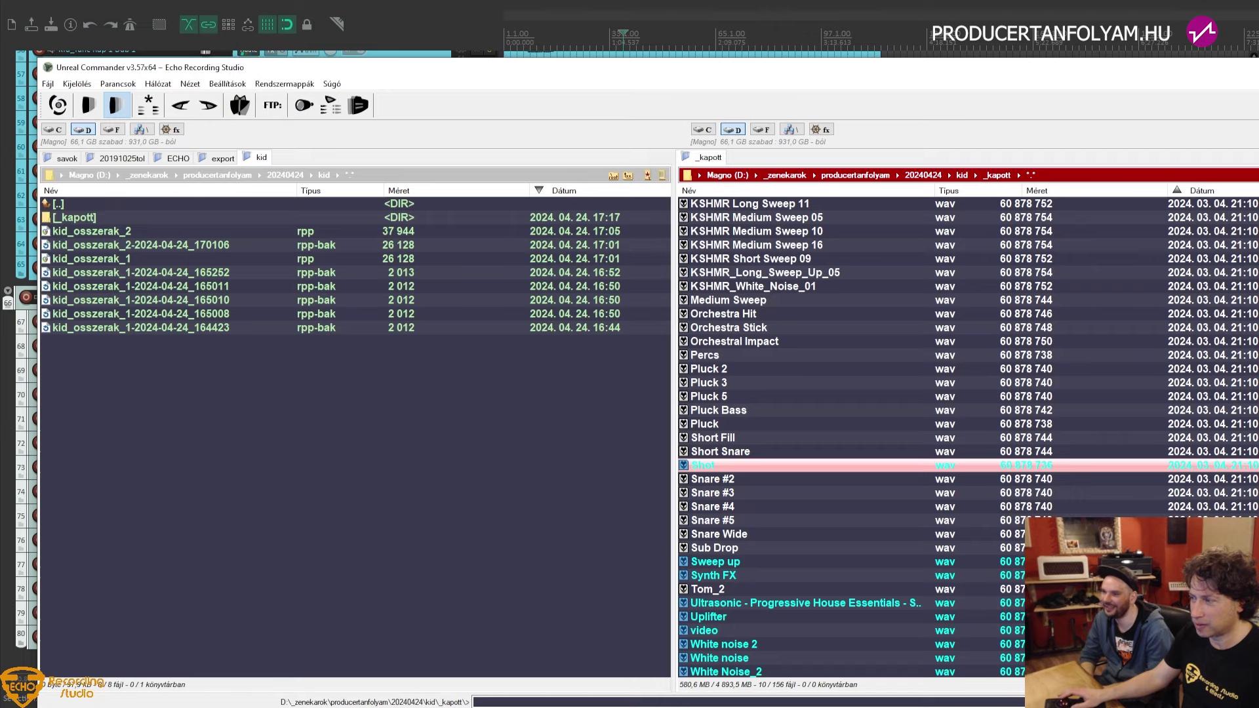
key("Page_Up")
key("Page_Up")
key("Page_Up")
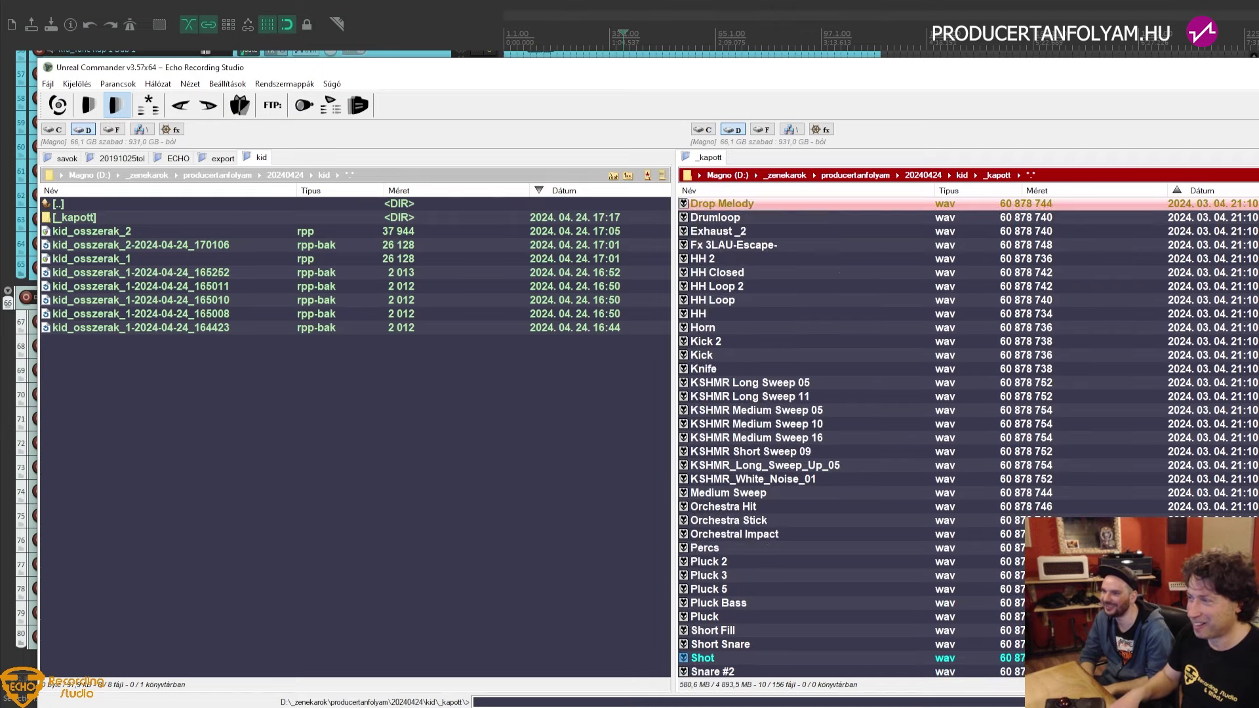
key("Return")
key("Return")
key("Page_Down")
key("Page_Down")
key("Page_Down")
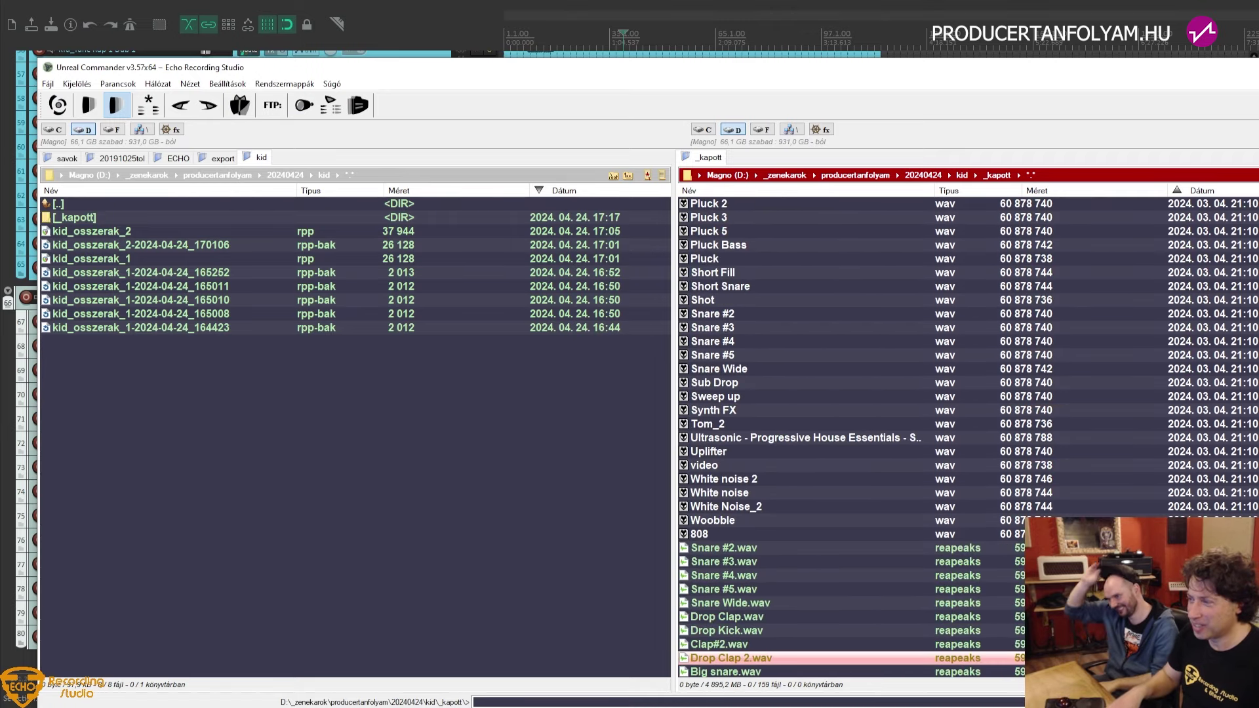
key("Page_Up")
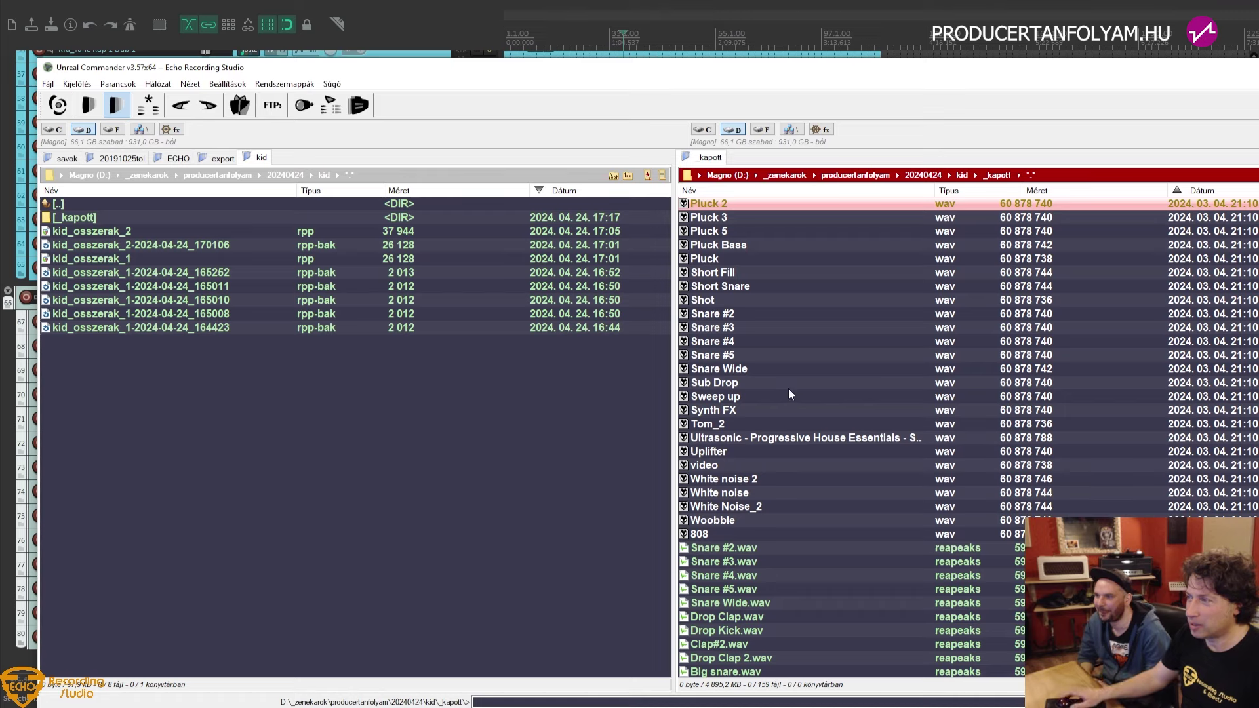
scroll(761, 440, "up", 4)
scroll(769, 477, "down", 1)
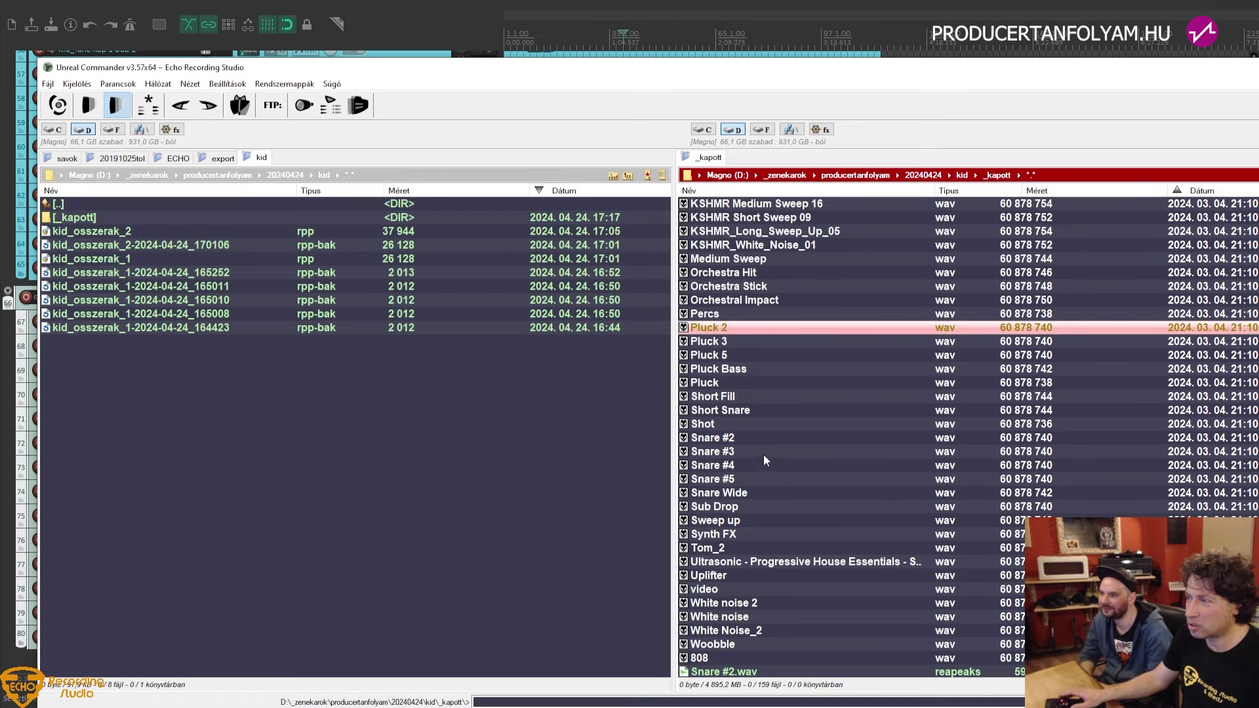
Mark the Short Fill and Short Snare WAV files in _kapott
left_click(730, 397)
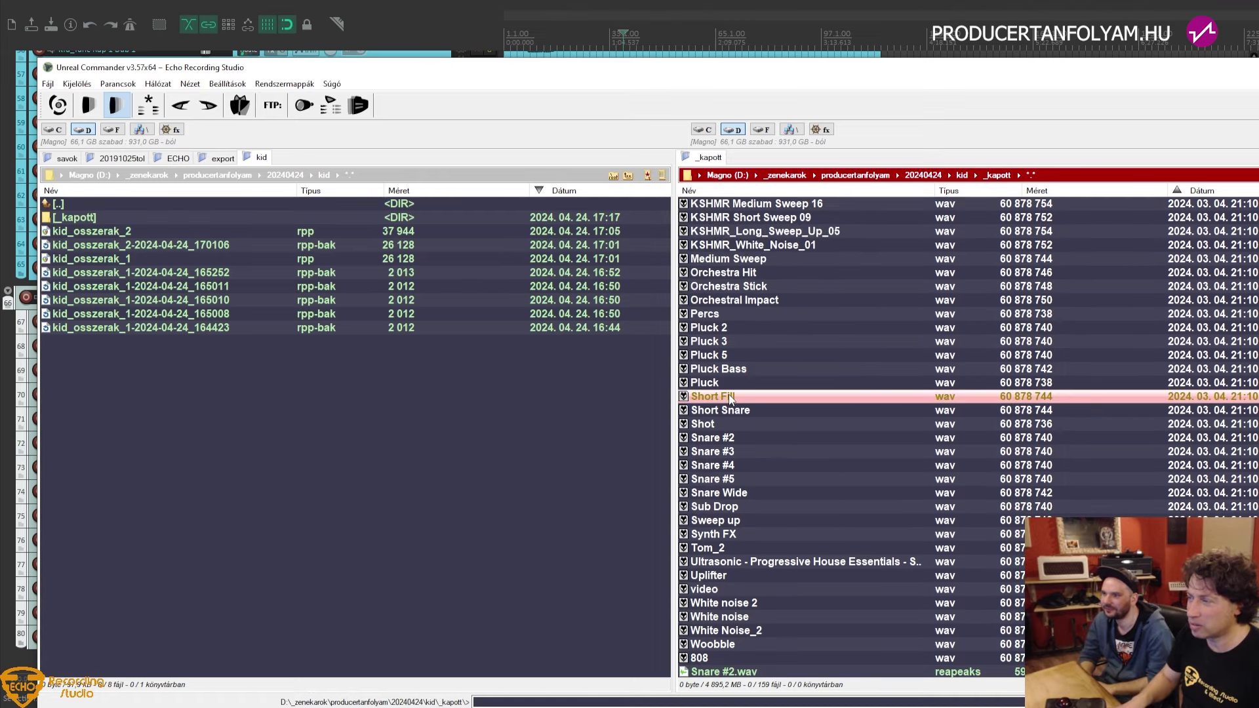
key("Insert")
key("Insert")
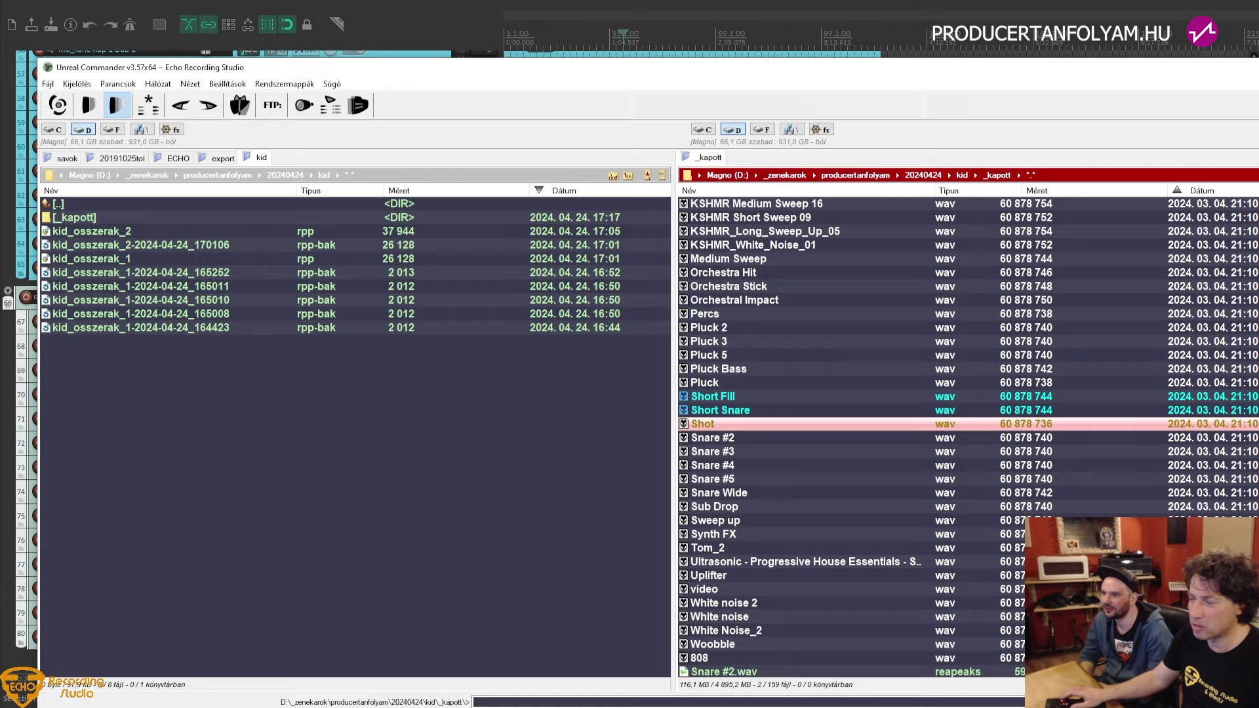
Switch to REAPER and insert two empty tracks below Snare Wide in the Dobok folder
key("alt+Tab")
scroll(345, 403, "up", 4)
scroll(345, 403, "up", 15)
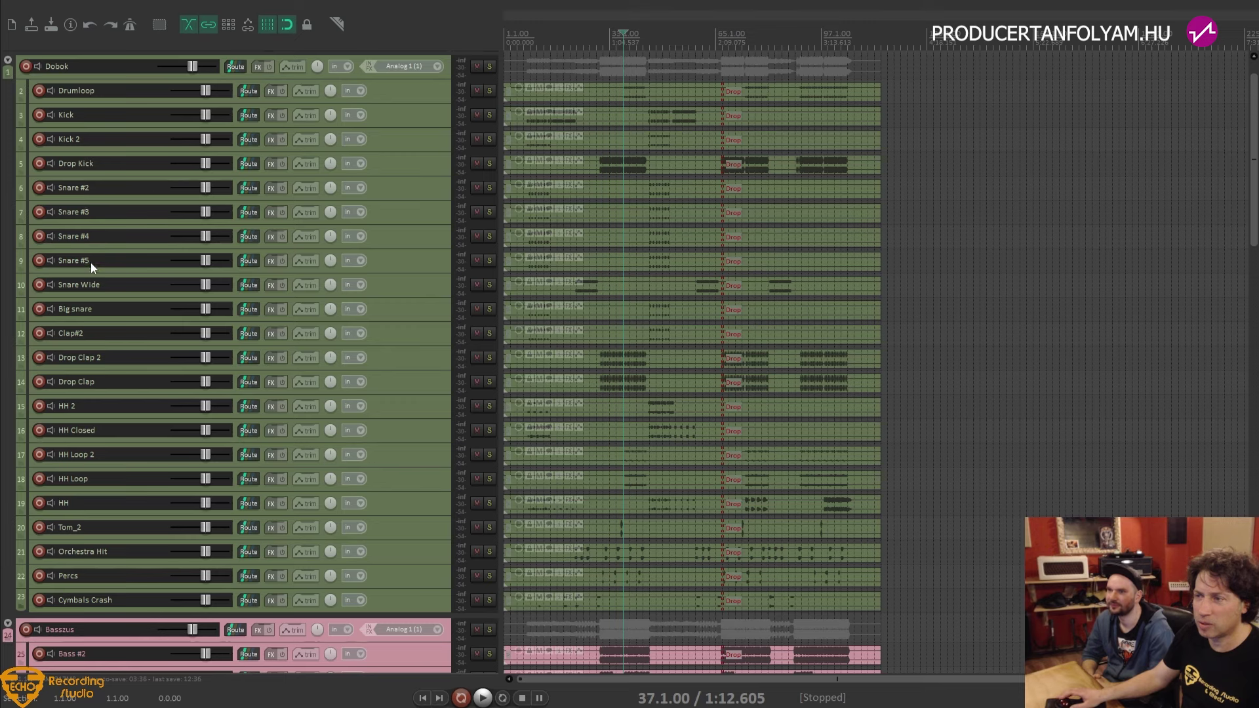
left_click(91, 291)
key("ctrl+t")
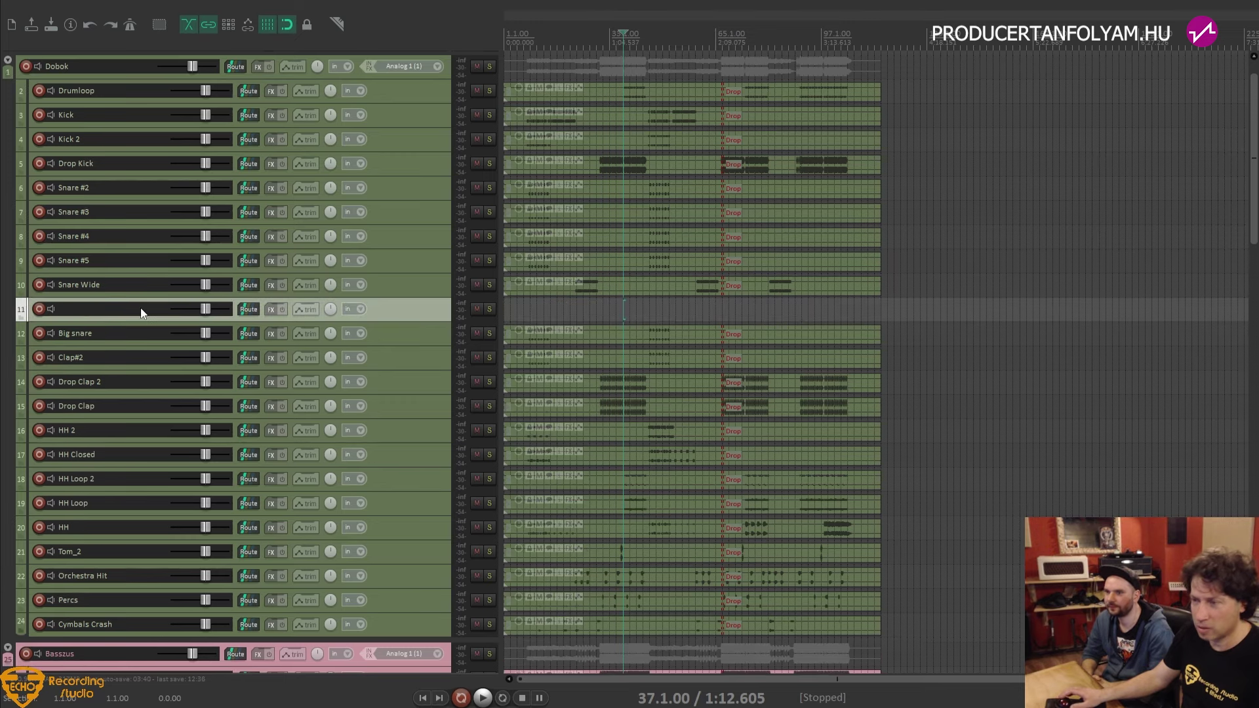
Import the marked Short Fill and Short Snare stems from Unreal Commander into REAPER on separate tracks, starting at empty track 11 in Dobok
key("alt+Tab")
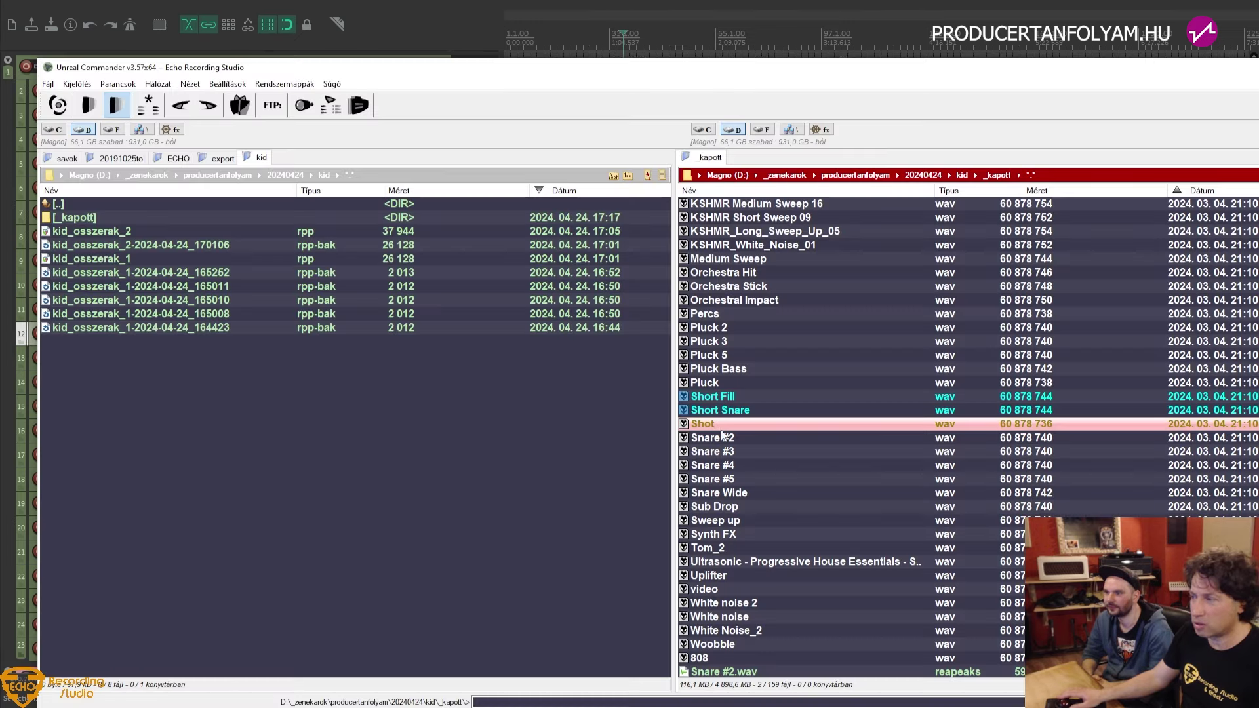
left_click(724, 399)
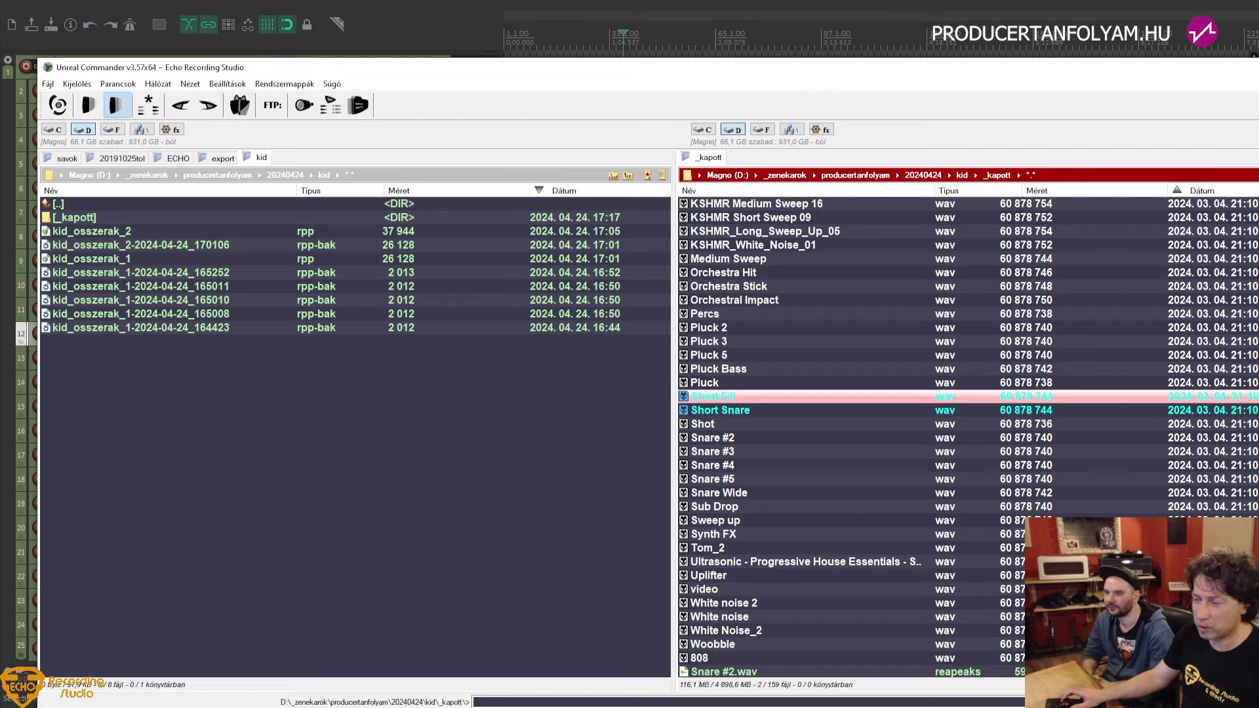
left_click_drag(724, 399, 476, 316)
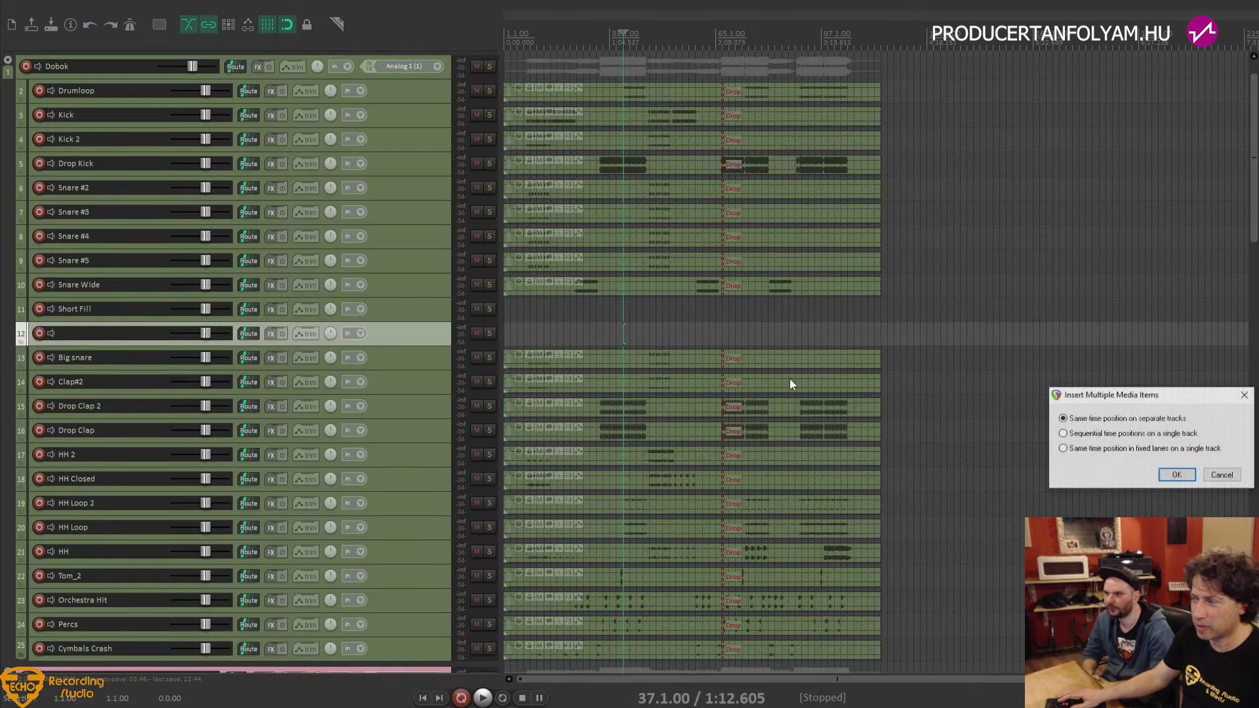
left_click(1181, 474)
Examine the waveforms of the Short Fill and Short Snare tracks among the neighbouring drum tracks
scroll(665, 288, "up", 3)
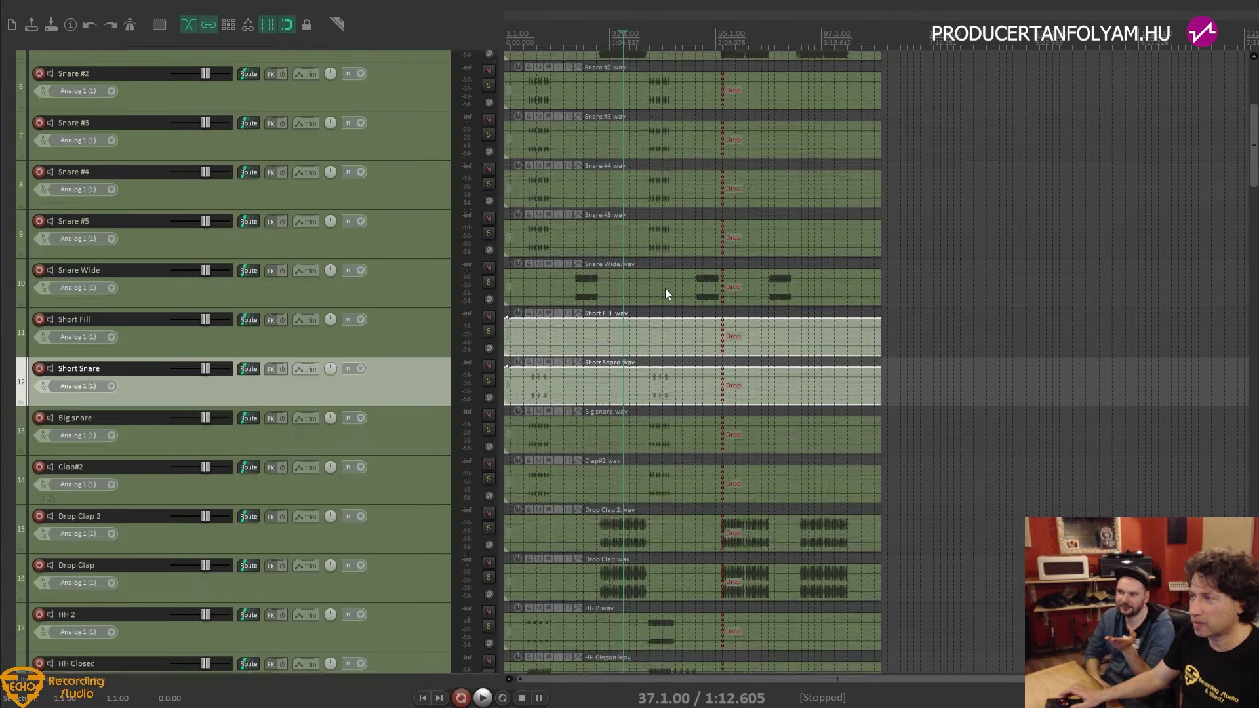
scroll(665, 289, "up", 1)
scroll(665, 289, "up", 2)
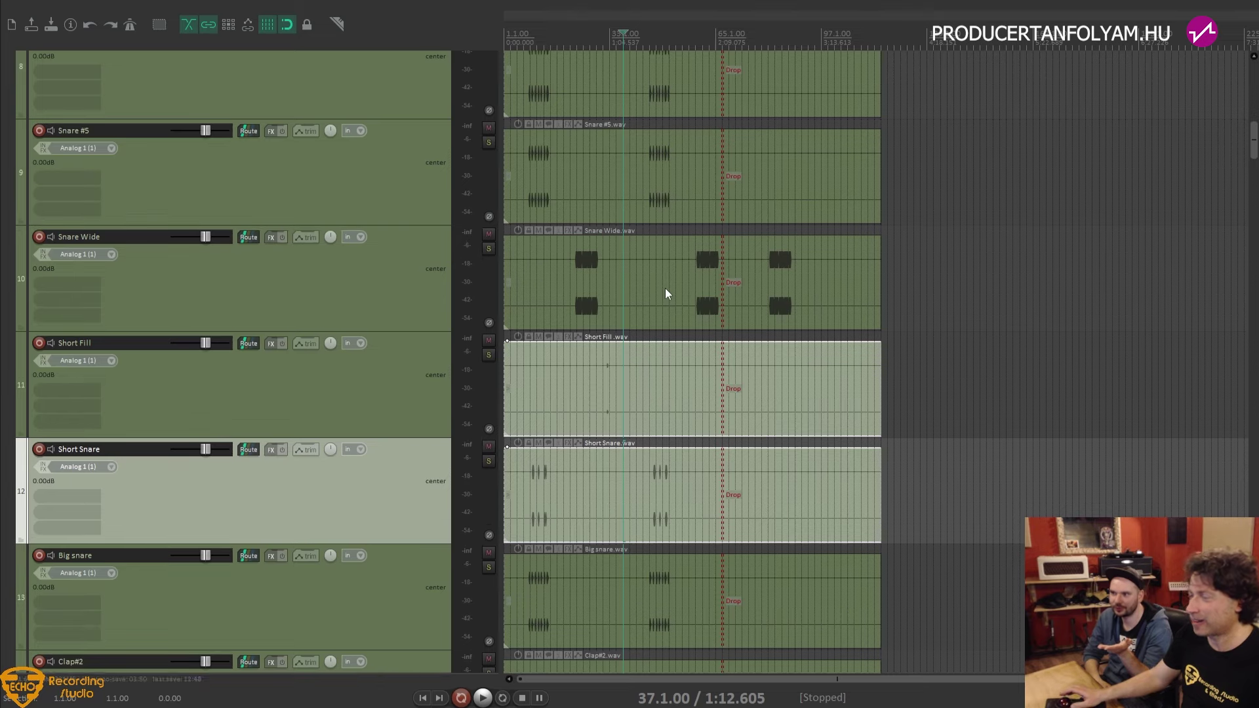
left_click(584, 396)
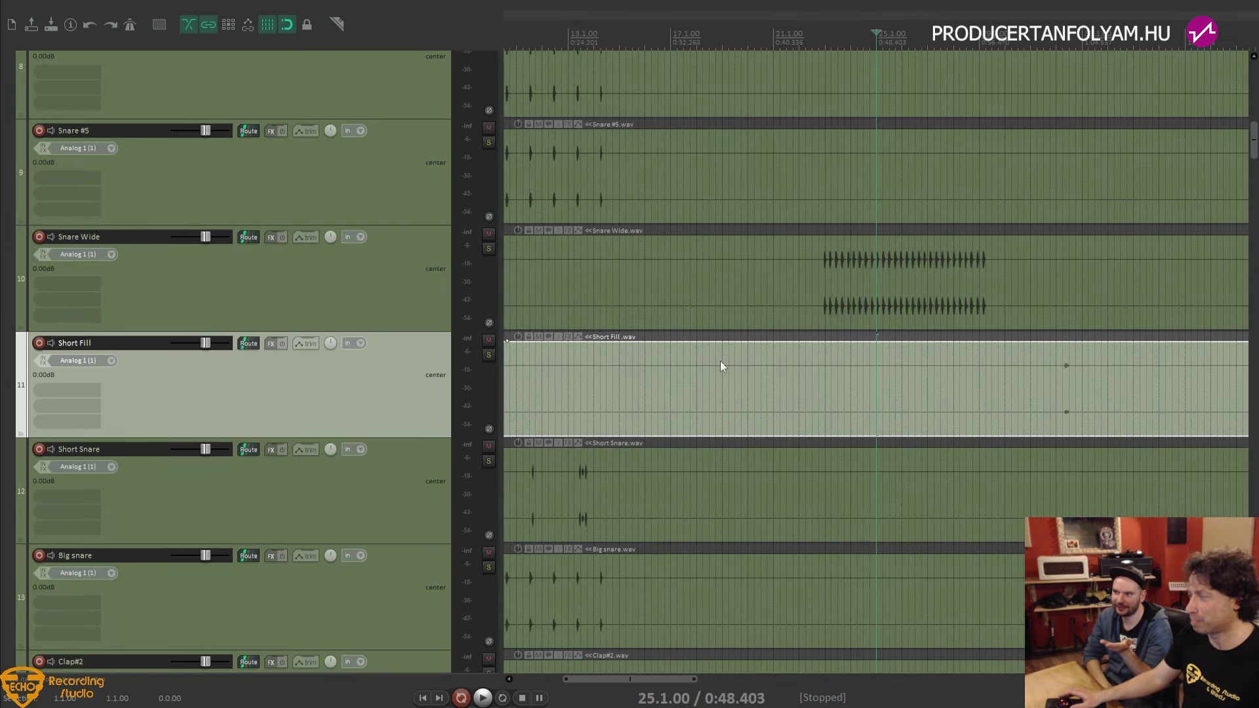
scroll(720, 361, "up", 4)
scroll(720, 360, "down", 2)
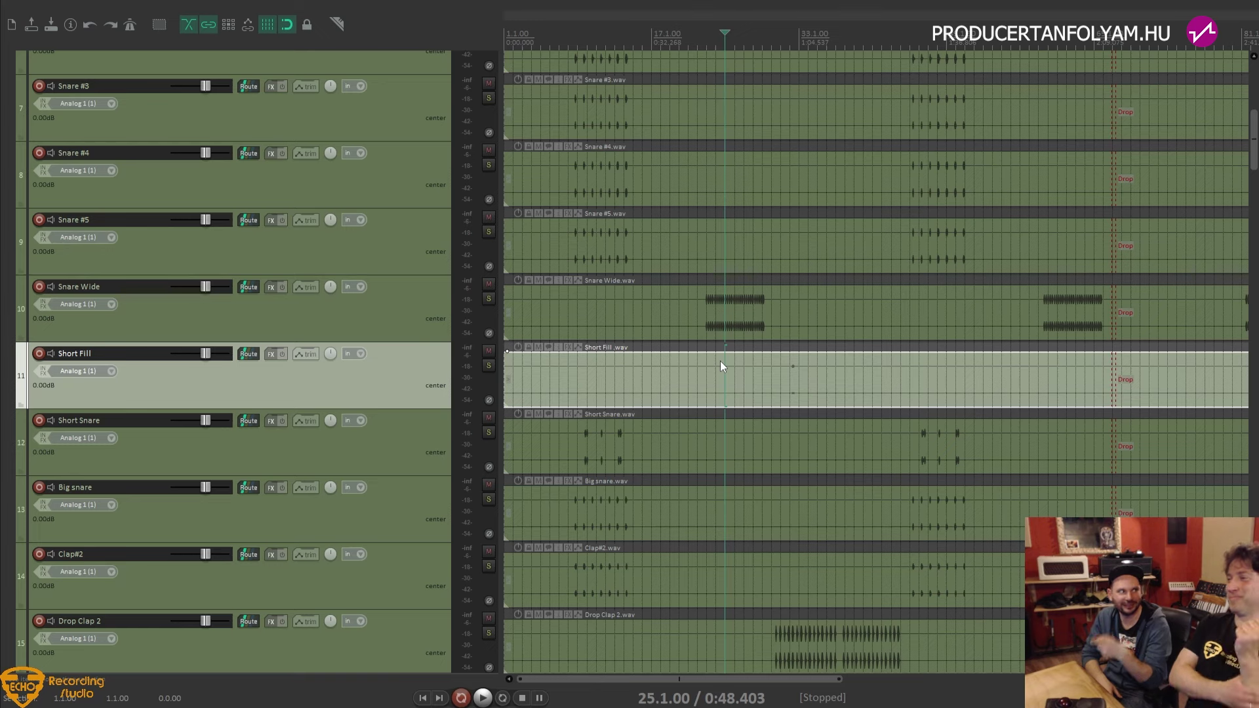
scroll(720, 361, "down", 4)
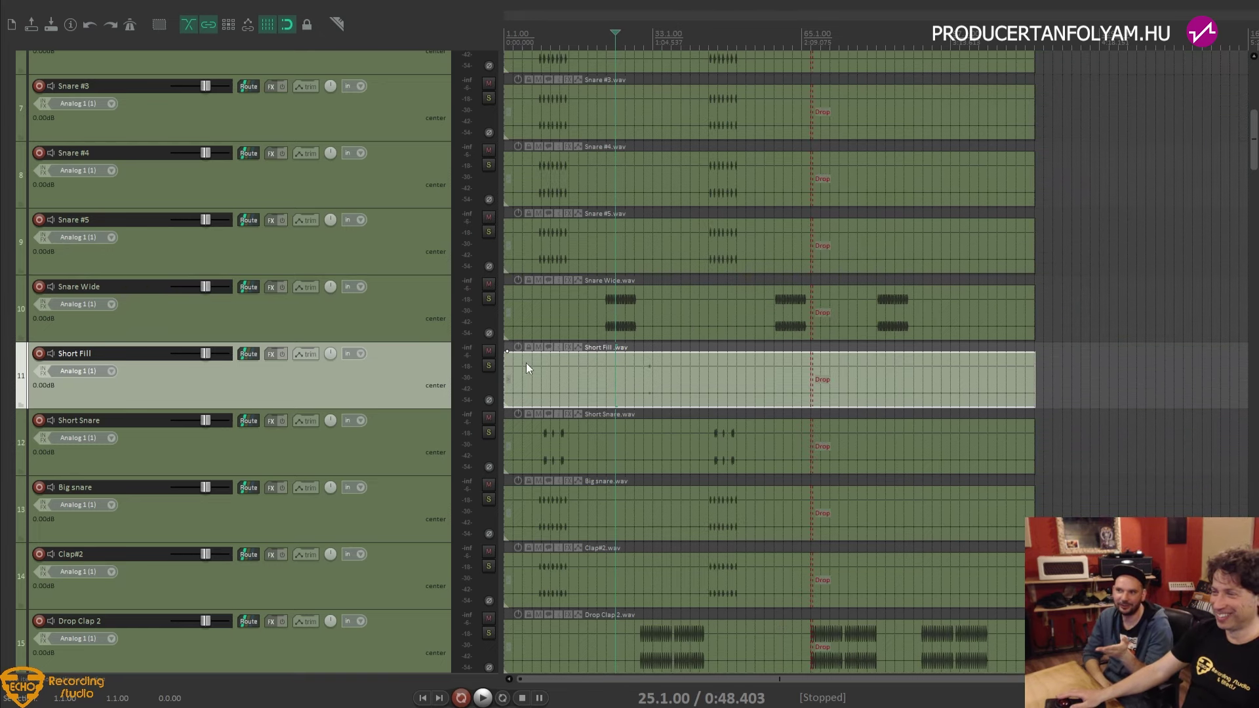
left_click_drag(522, 352, 513, 273)
scroll(609, 327, "down", 5)
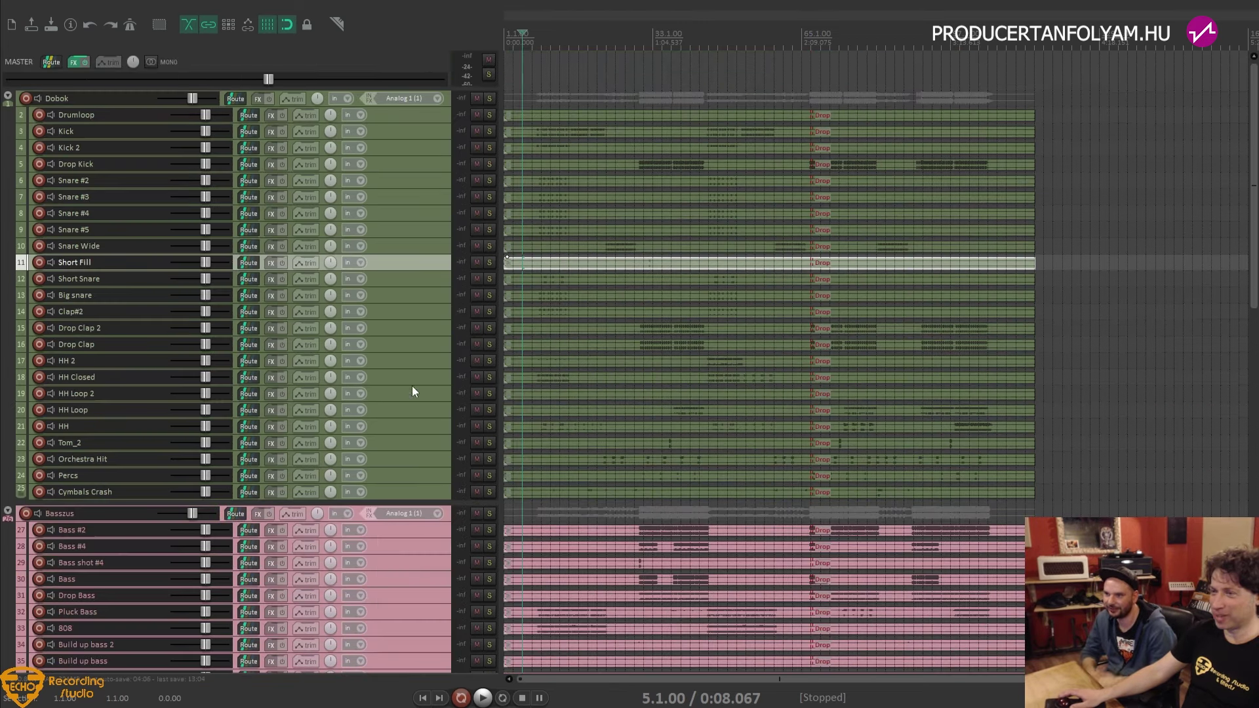
scroll(360, 427, "down", 1)
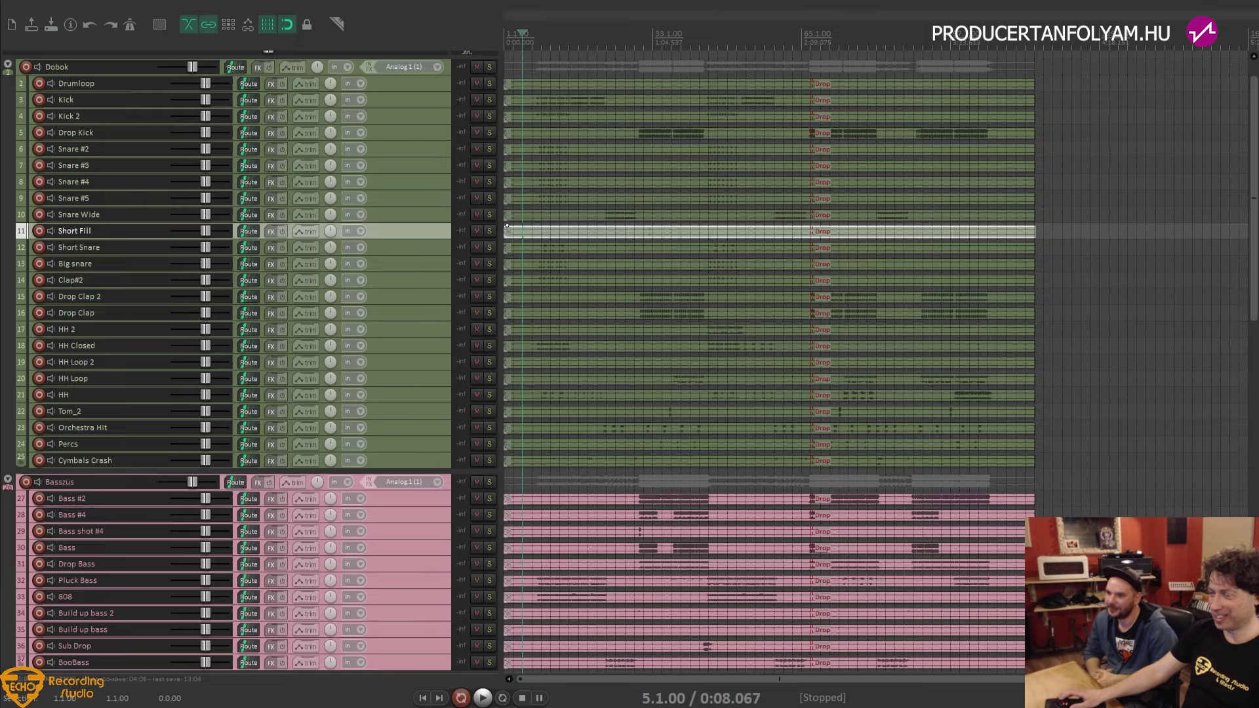
Return to Unreal Commander and clear the marks on Short Fill and Short Snare
key("alt+Tab")
key("Insert")
key("Insert")
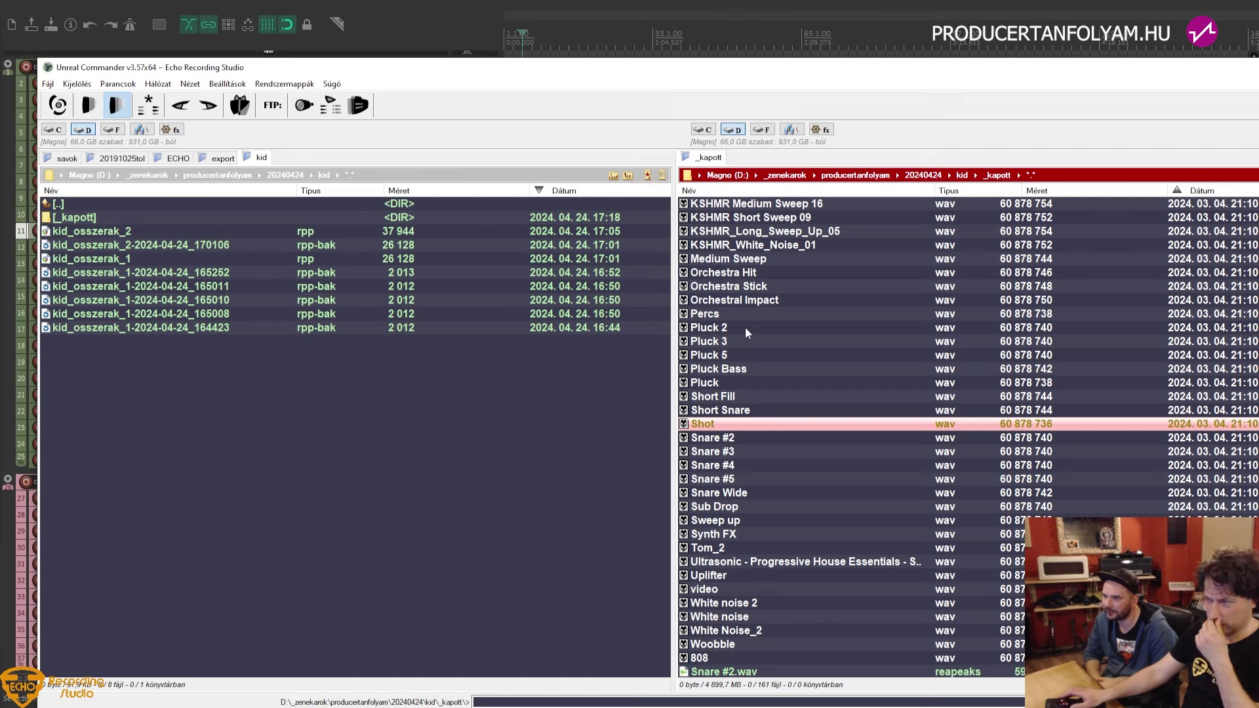
Mark the Orchestra Stick, Orchestral Impact and Medium Sweep WAV files in _kapott
left_click(745, 302)
key("Up")
key("Up")
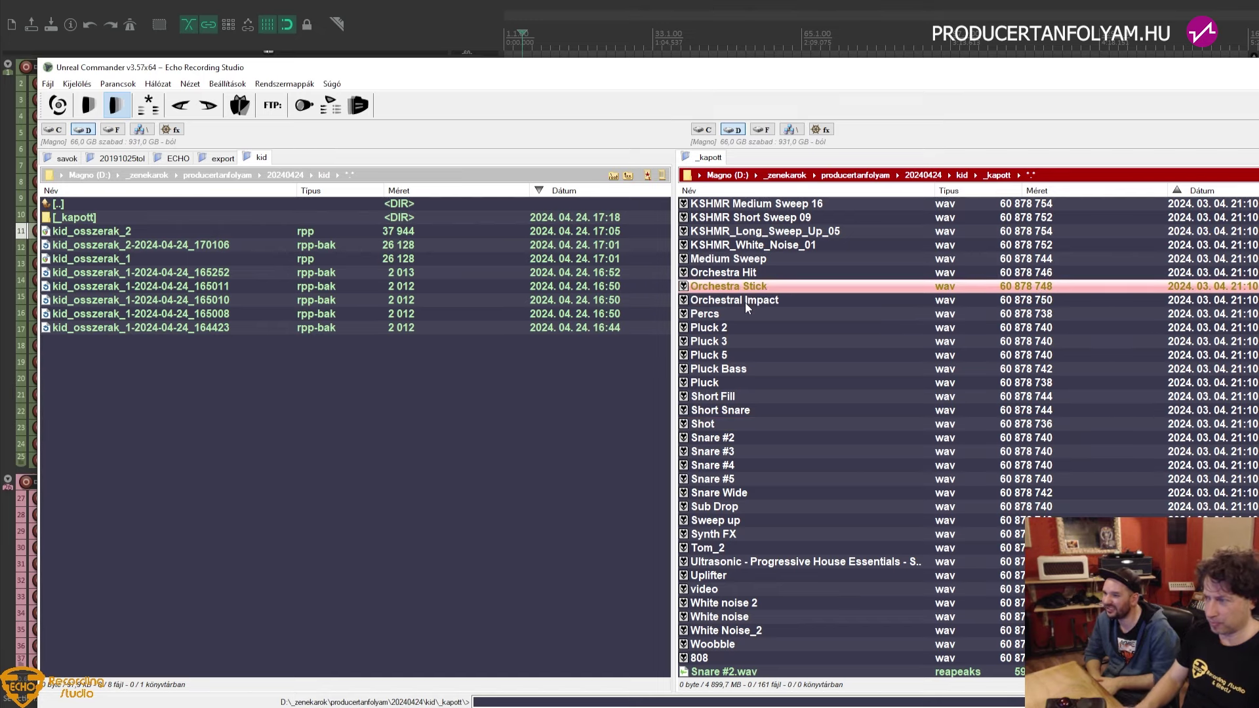
key("Down")
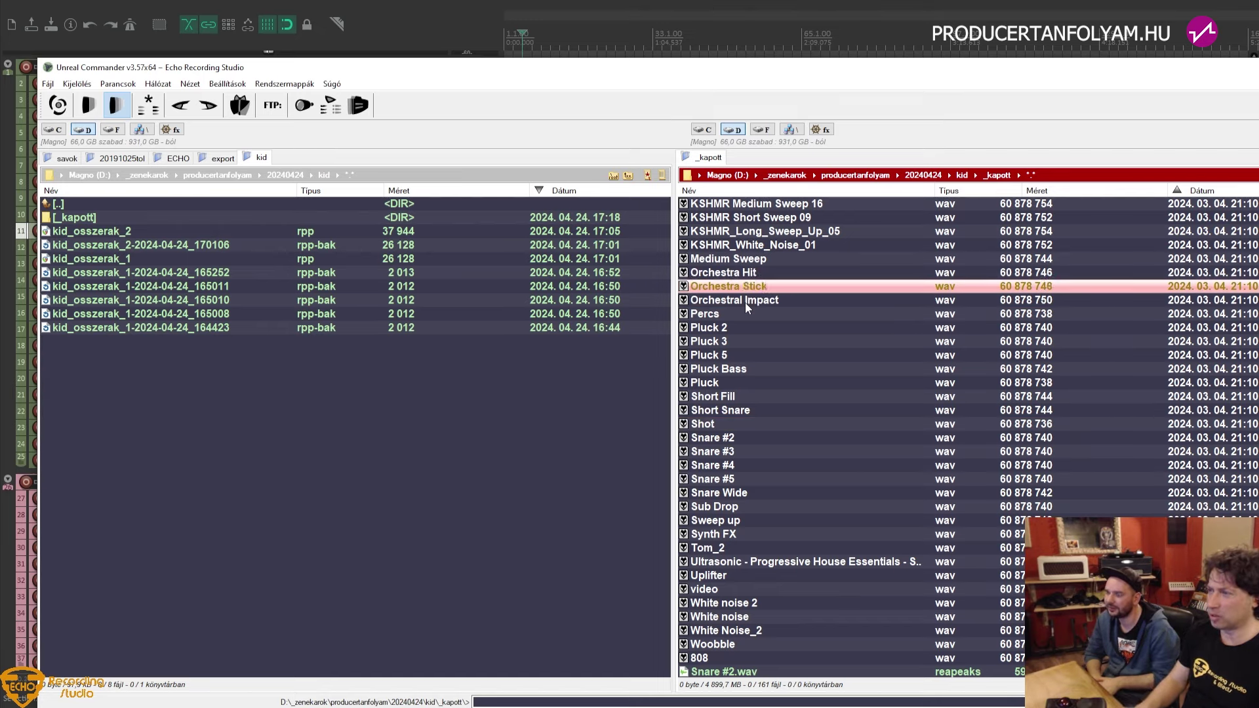
key("Insert")
key("Insert")
key("Up")
key("Up")
key("Up")
key("Up")
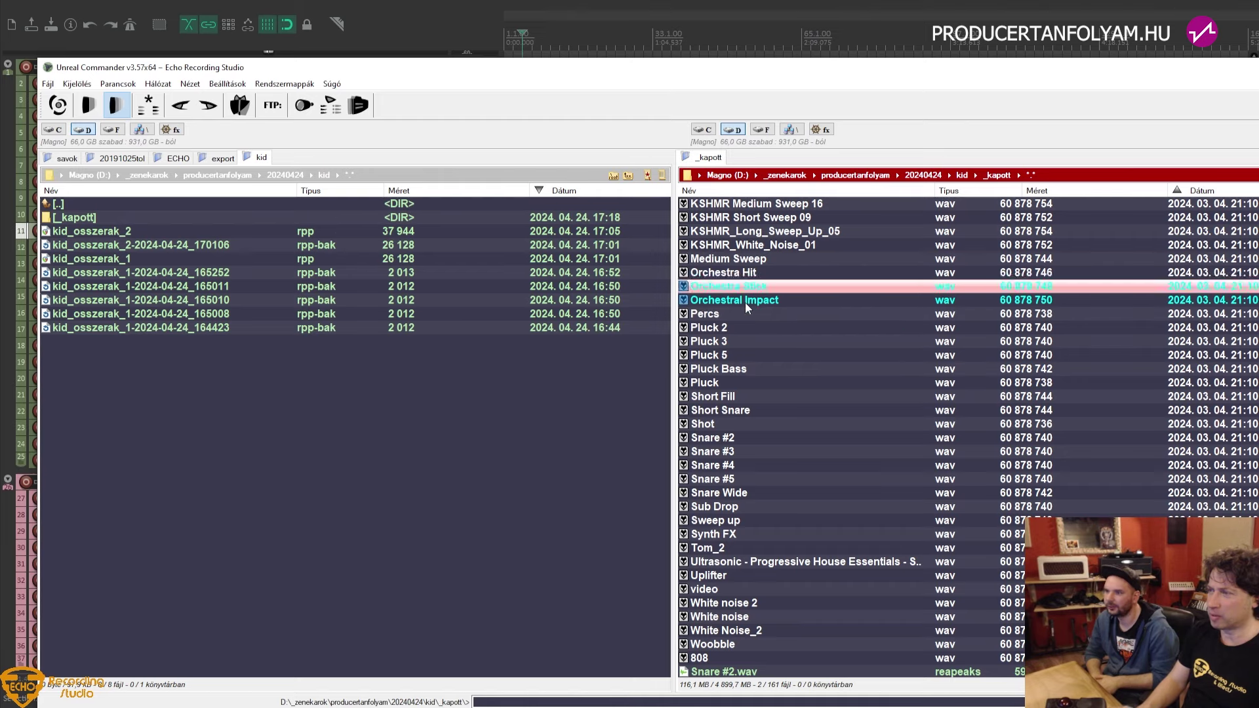
key("Insert")
Mark the Knife WAV file and all eight KSHMR files, down to KSHMR_White_Noise_01, in addition to the existing marks
scroll(813, 311, "down", 1)
scroll(824, 355, "up", 6)
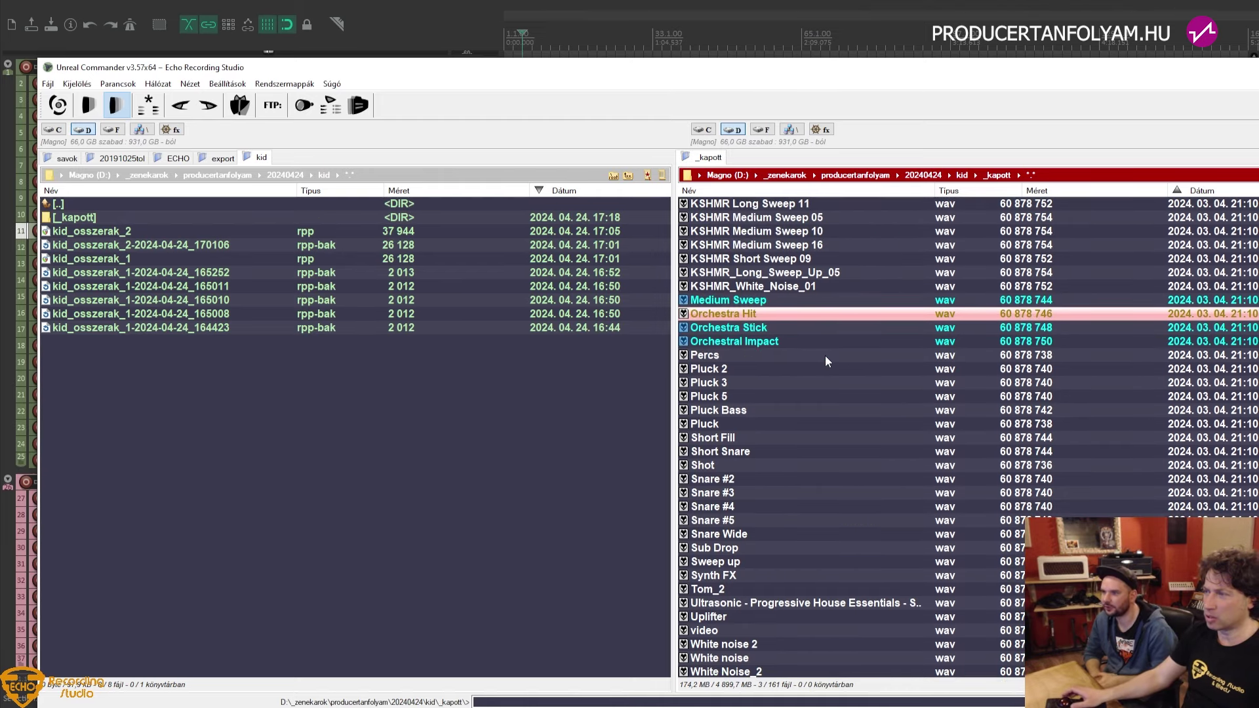
left_click(774, 358)
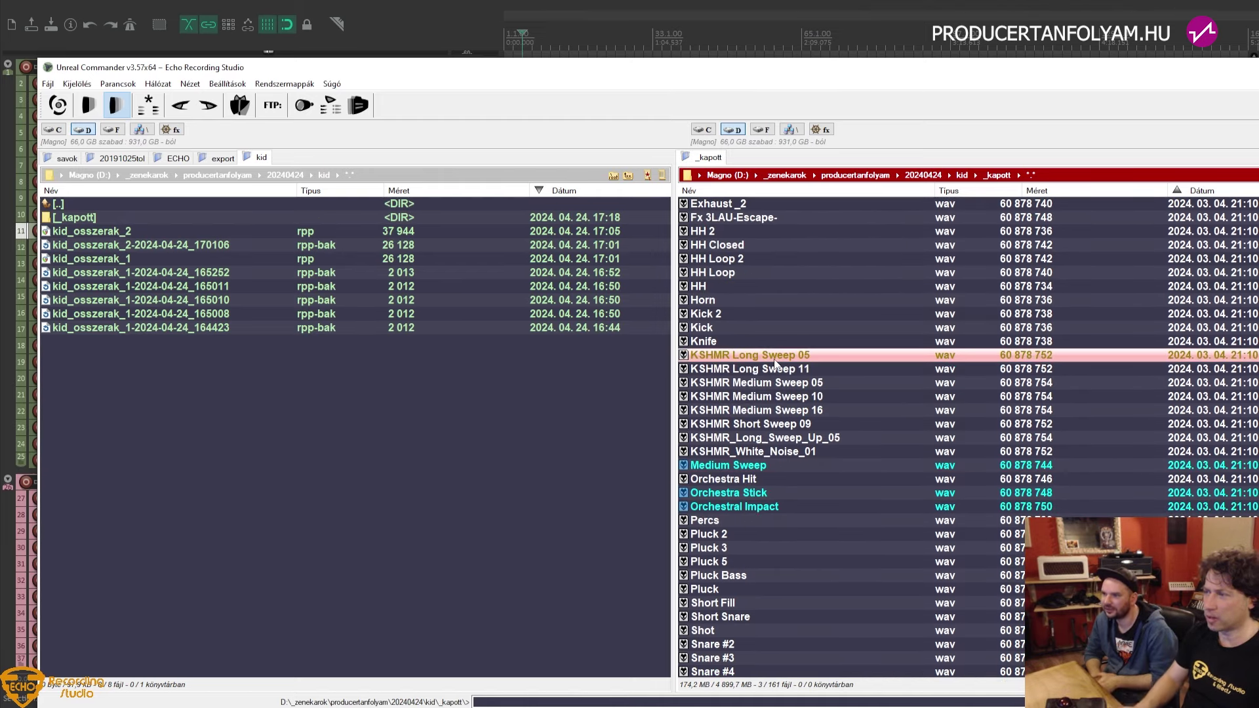
key("Up")
key("Insert")
key("Insert")
key("Insert")
key("Insert")
key("Insert")
key("Insert")
key("Insert")
key("Insert")
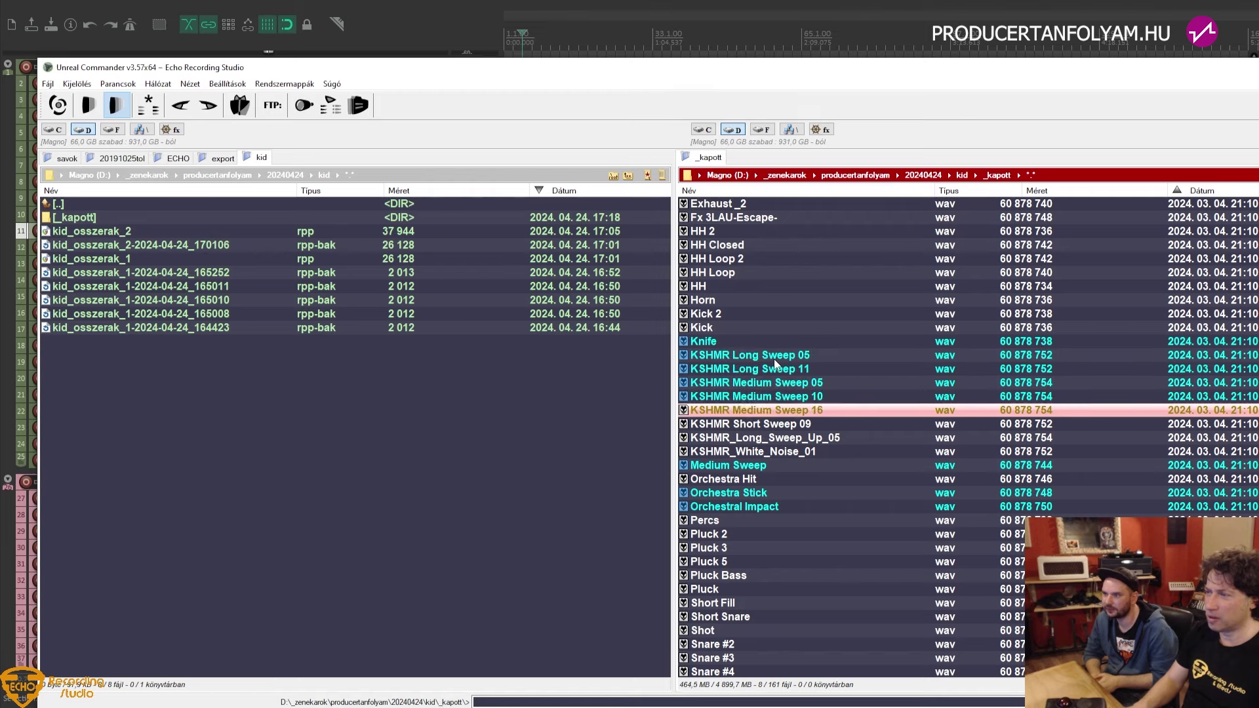
key("Insert")
key("Up")
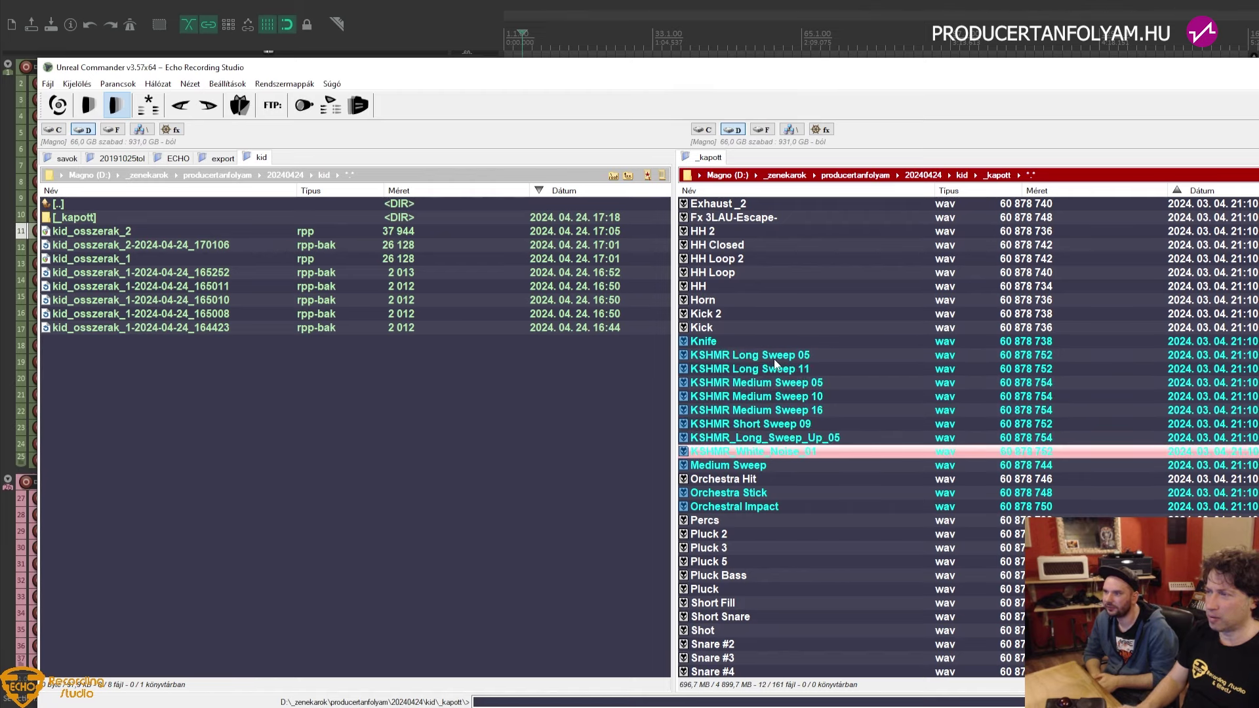
Add the Fx 3LAU-Escape- and Exhaust _2 WAV files to the marked stems
left_click(775, 364)
scroll(774, 365, "up", 1)
scroll(773, 359, "up", 1)
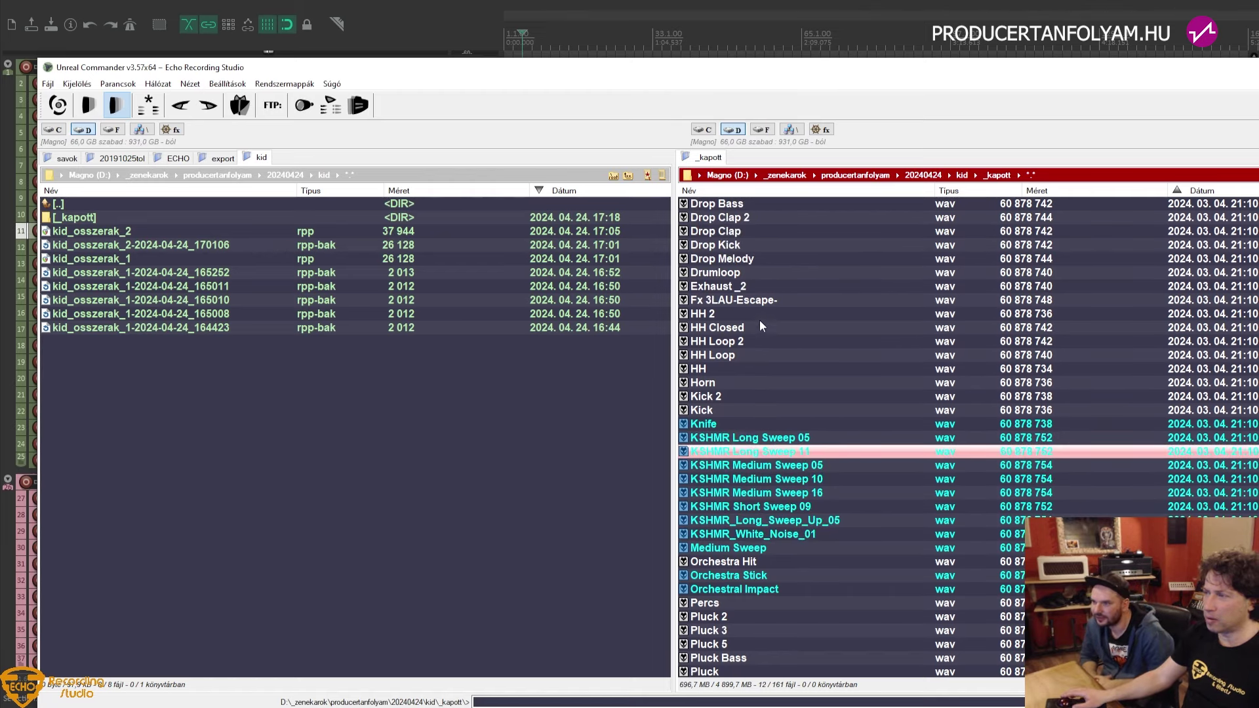
left_click(752, 301)
key("Insert")
key("Up")
key("Up")
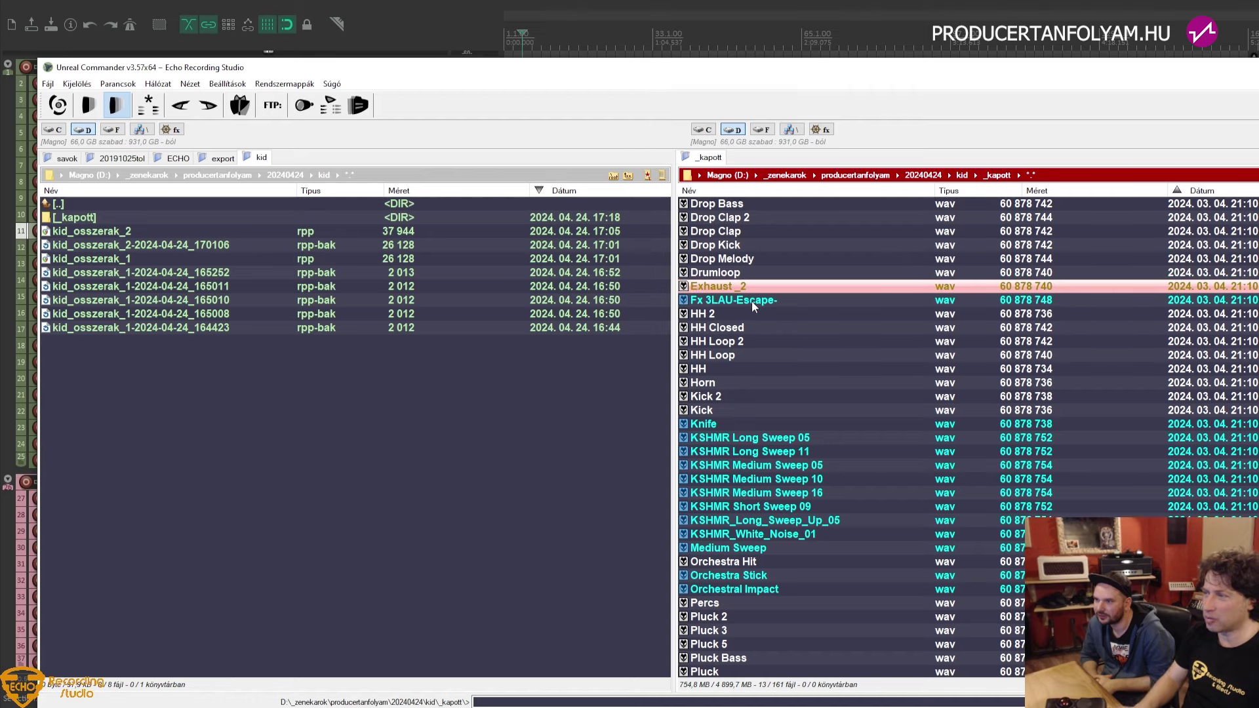
key("Insert")
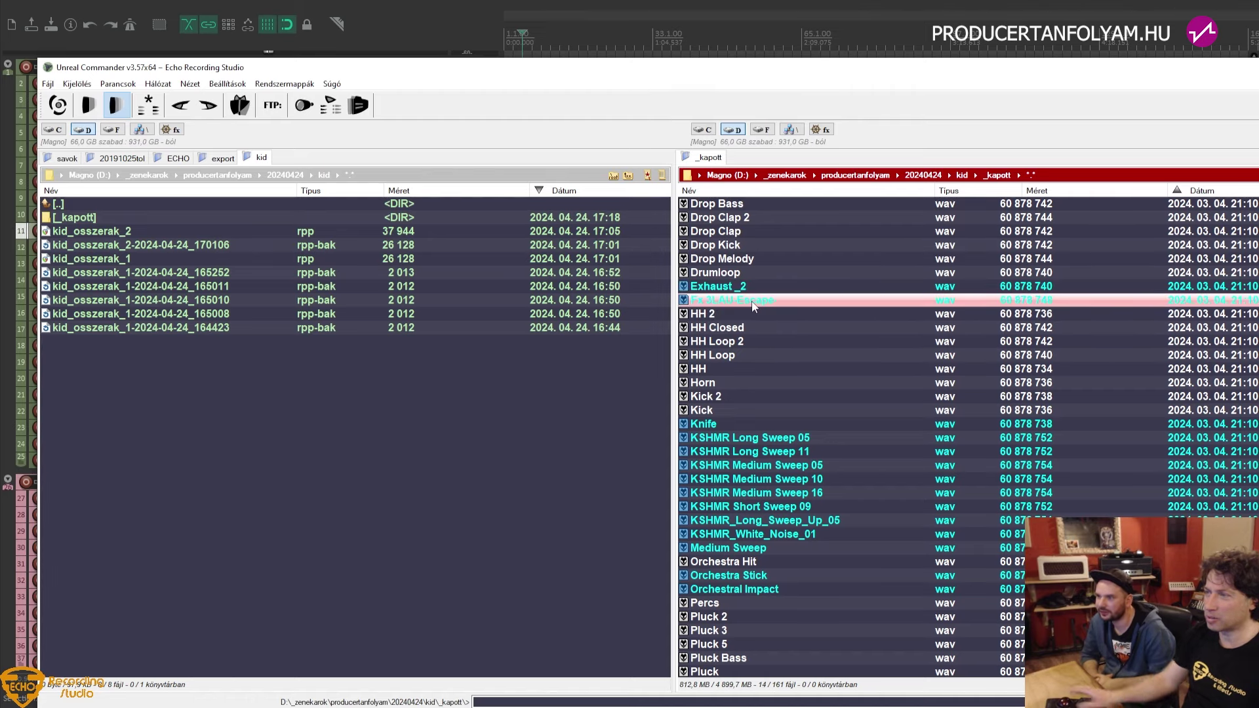
Add the Downfilter #3 and Downfilter WAV files to the marked stems
scroll(753, 305, "up", 2)
scroll(753, 305, "up", 2)
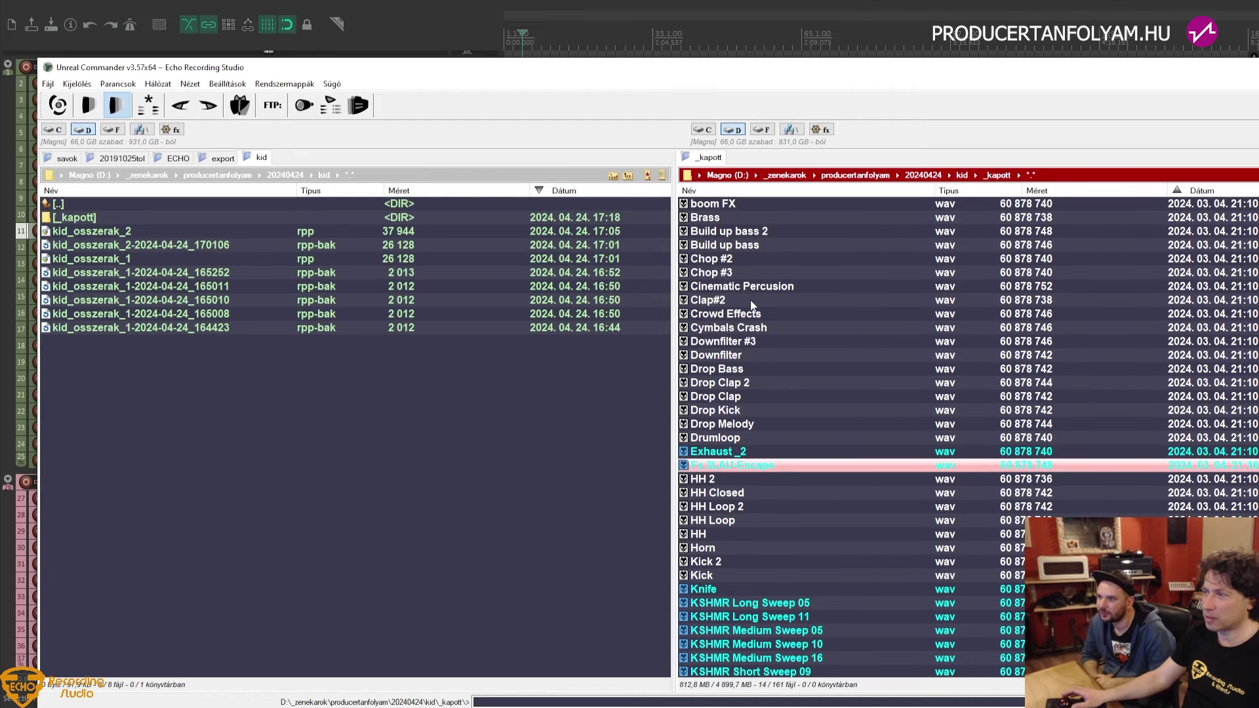
left_click(741, 347)
key("Insert")
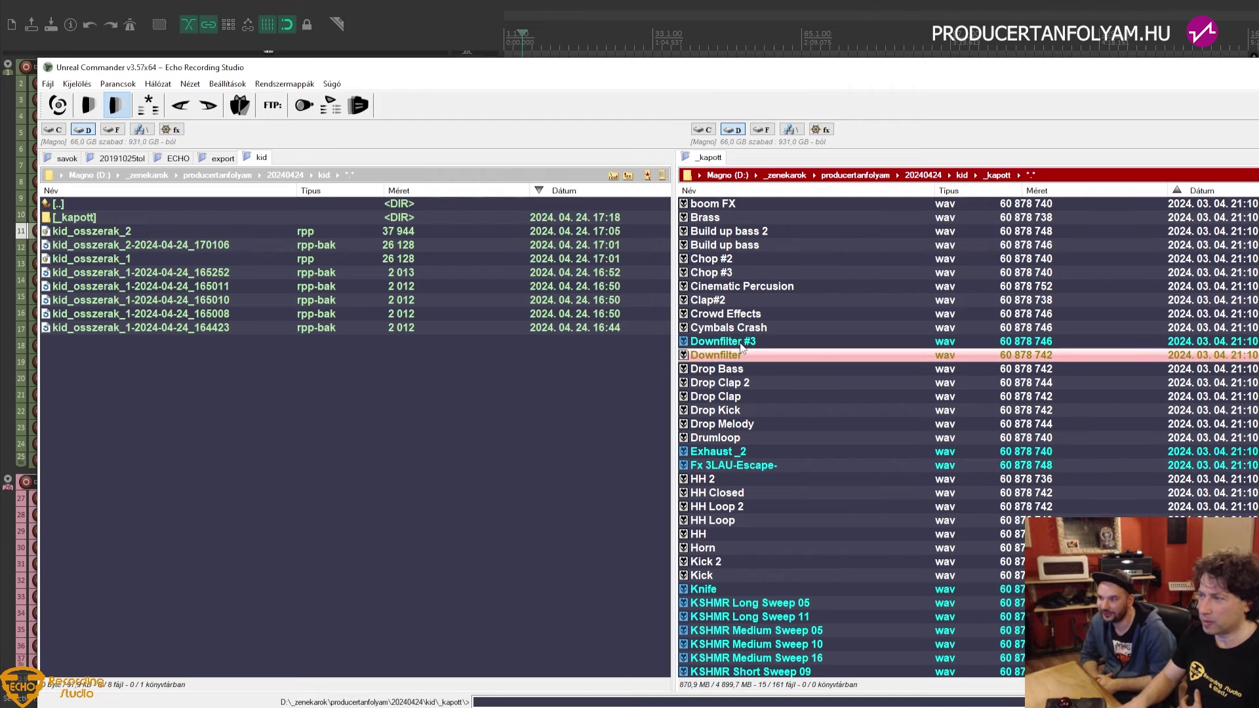
key("Insert")
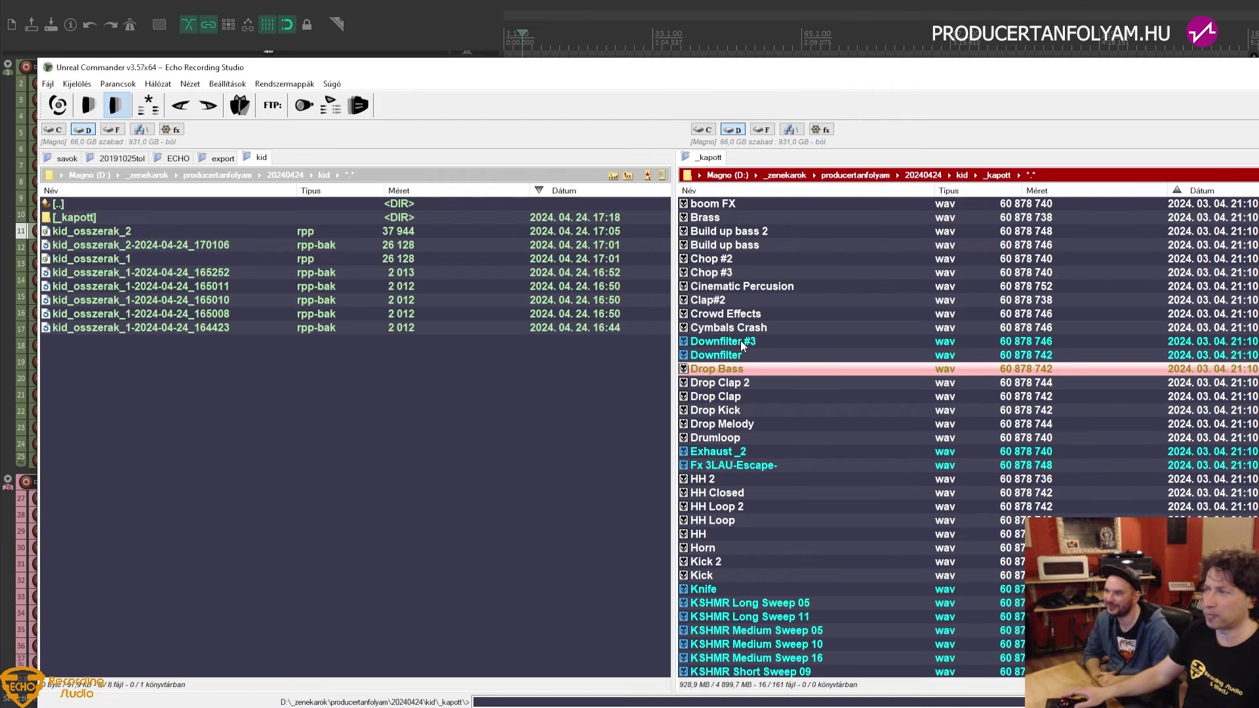
Add the boom FX and Crowd Effects WAV files to the marked stems
scroll(743, 351, "up", 2)
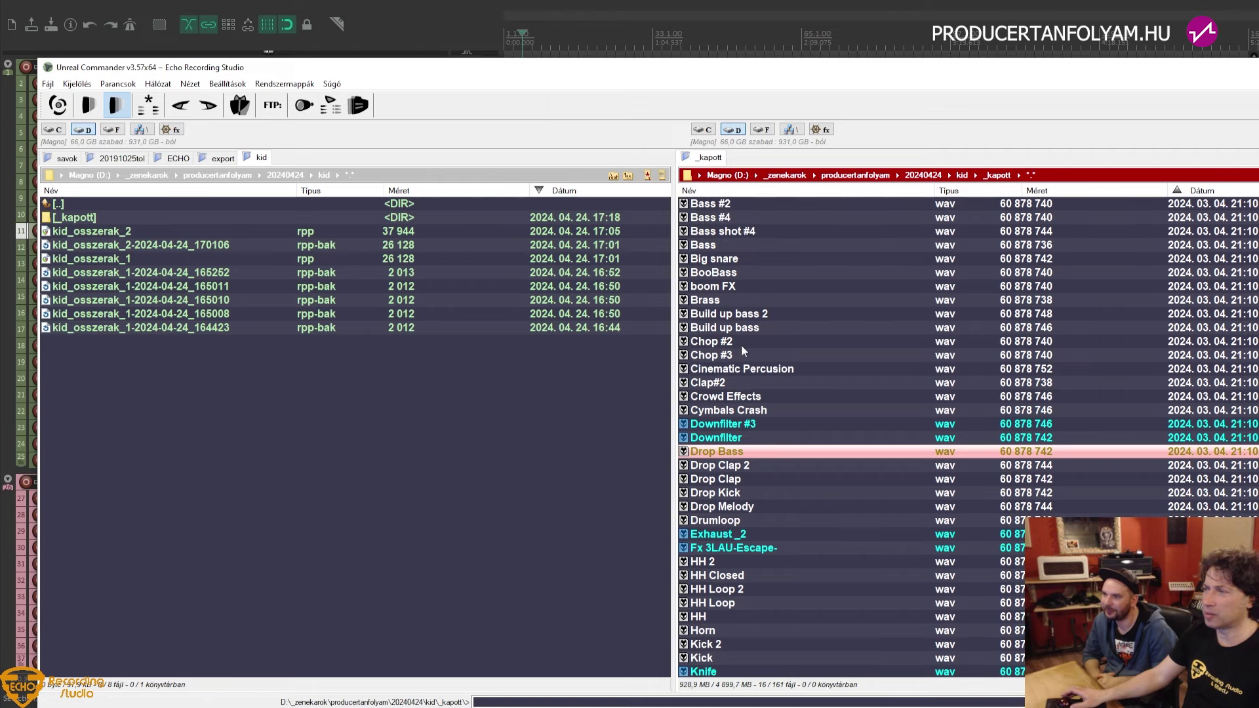
left_click(726, 288)
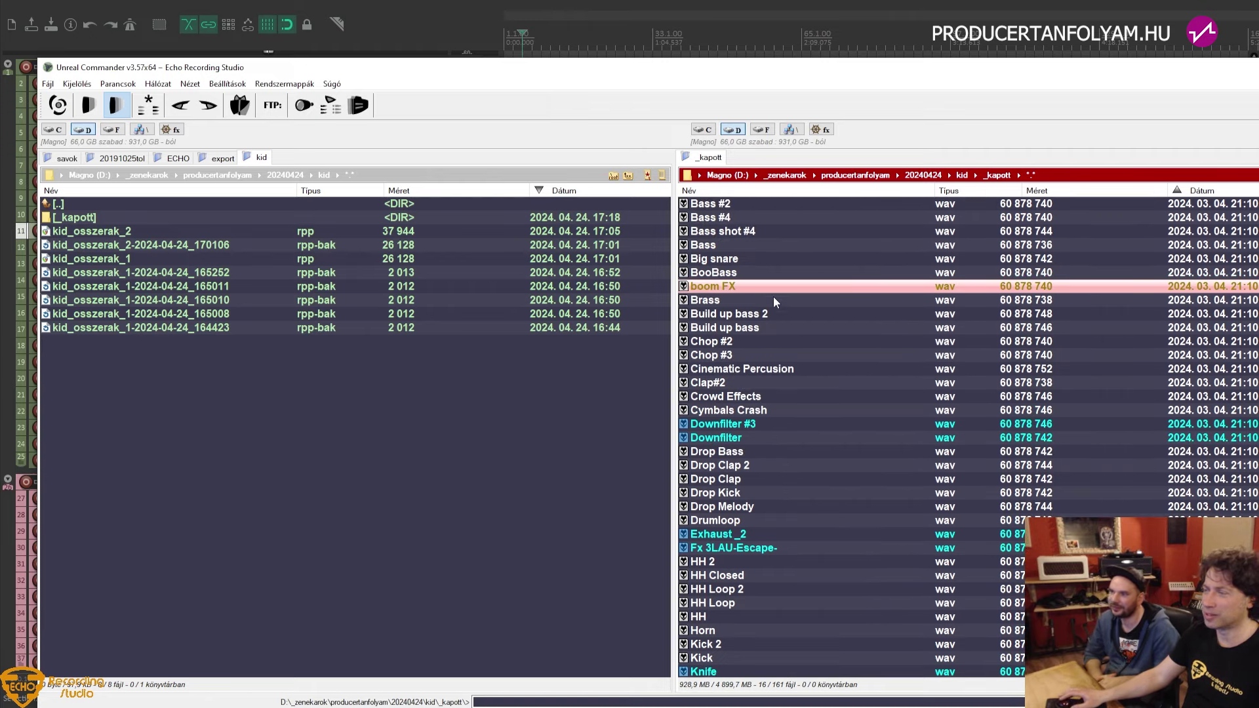
key("Insert")
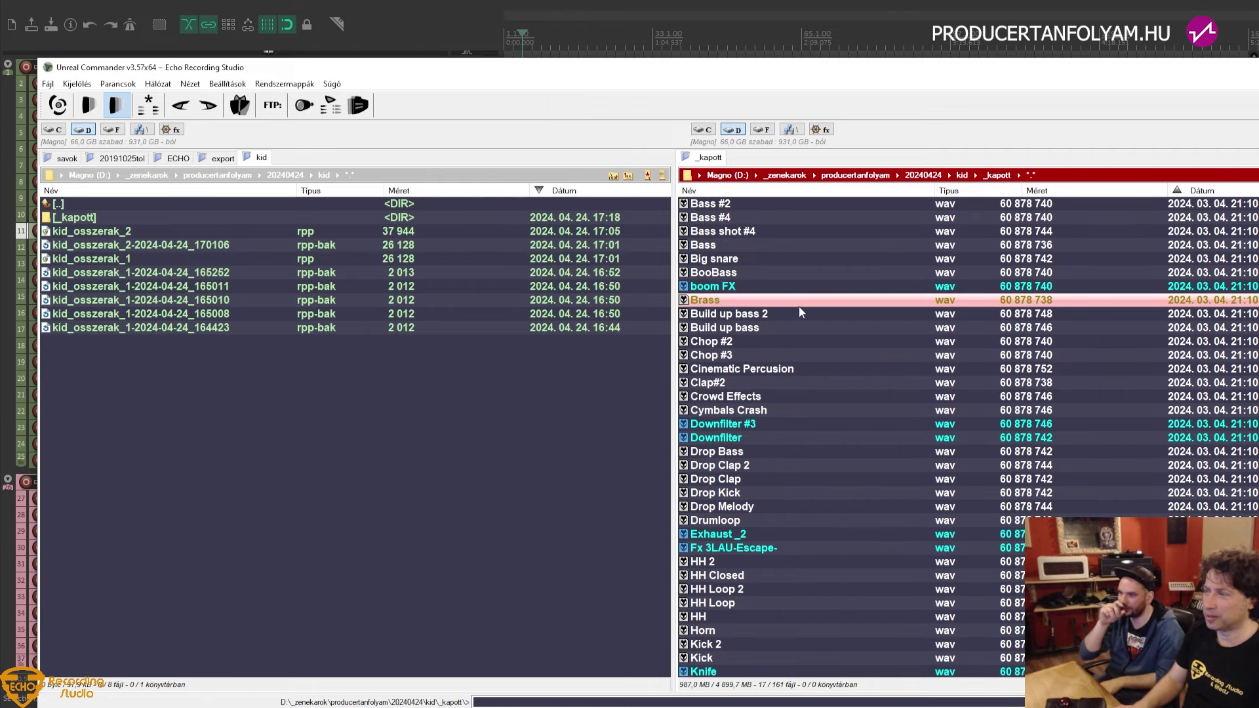
key("Down")
key("Up")
key("Up")
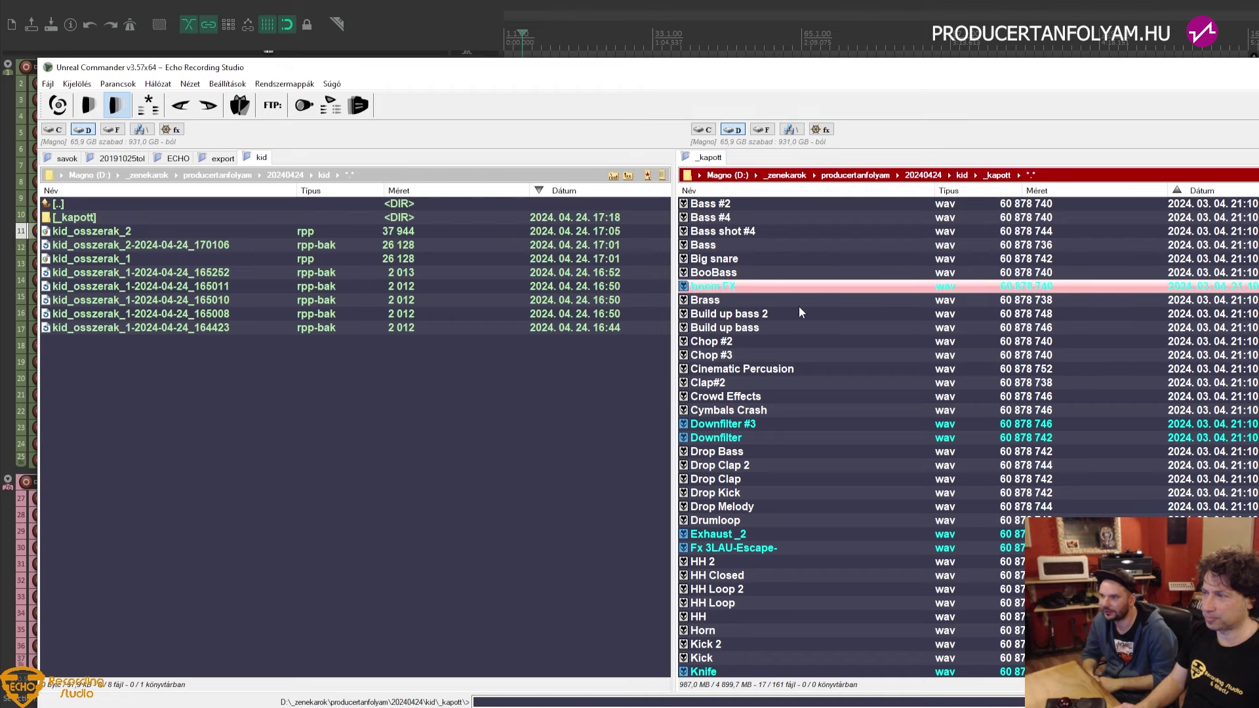
key("Down")
key("Down")
key("Down")
key("Down")
key("Down")
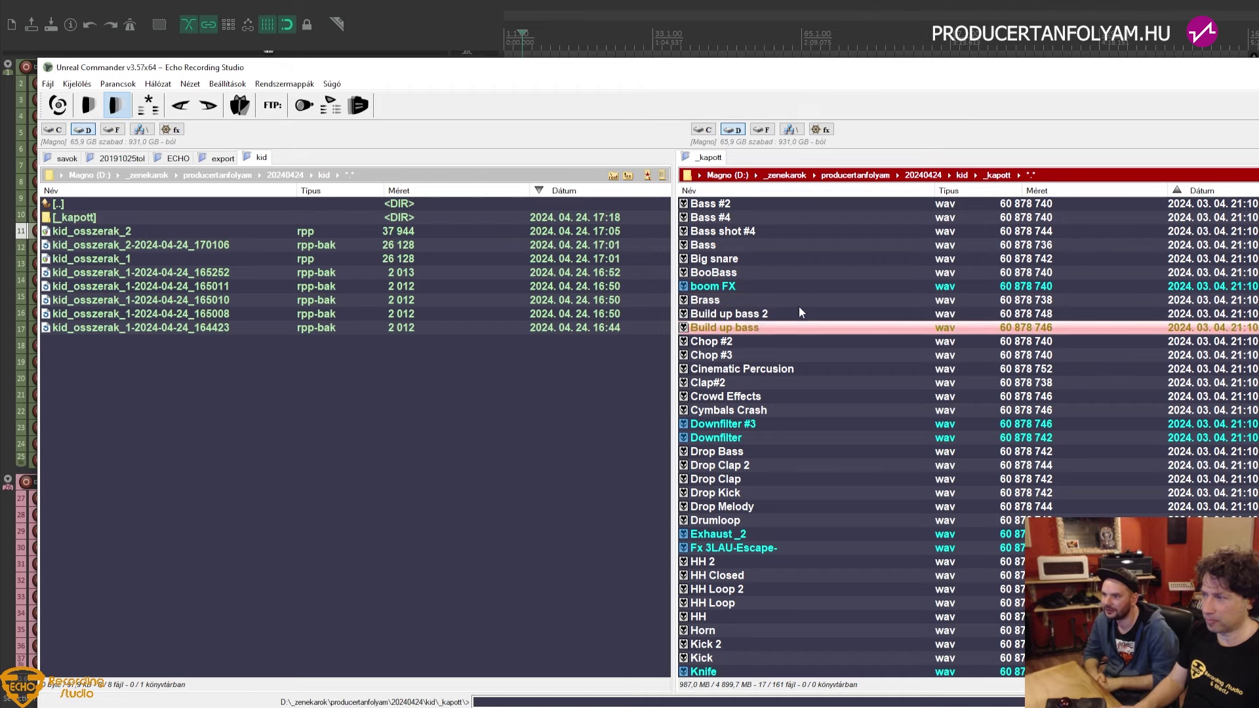
key("Down")
key("Down")
key("Down")
key("Insert")
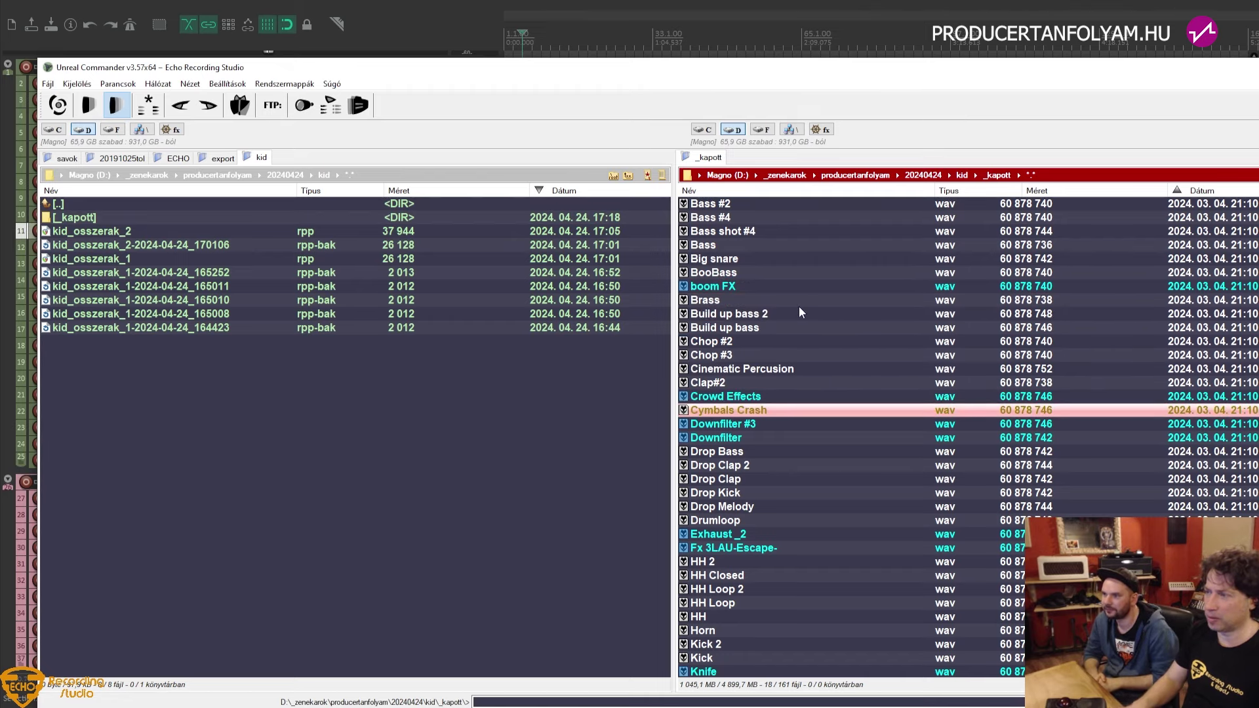
Review the full _kapott file list for any further effect stems that still need marking
scroll(800, 308, "up", 1)
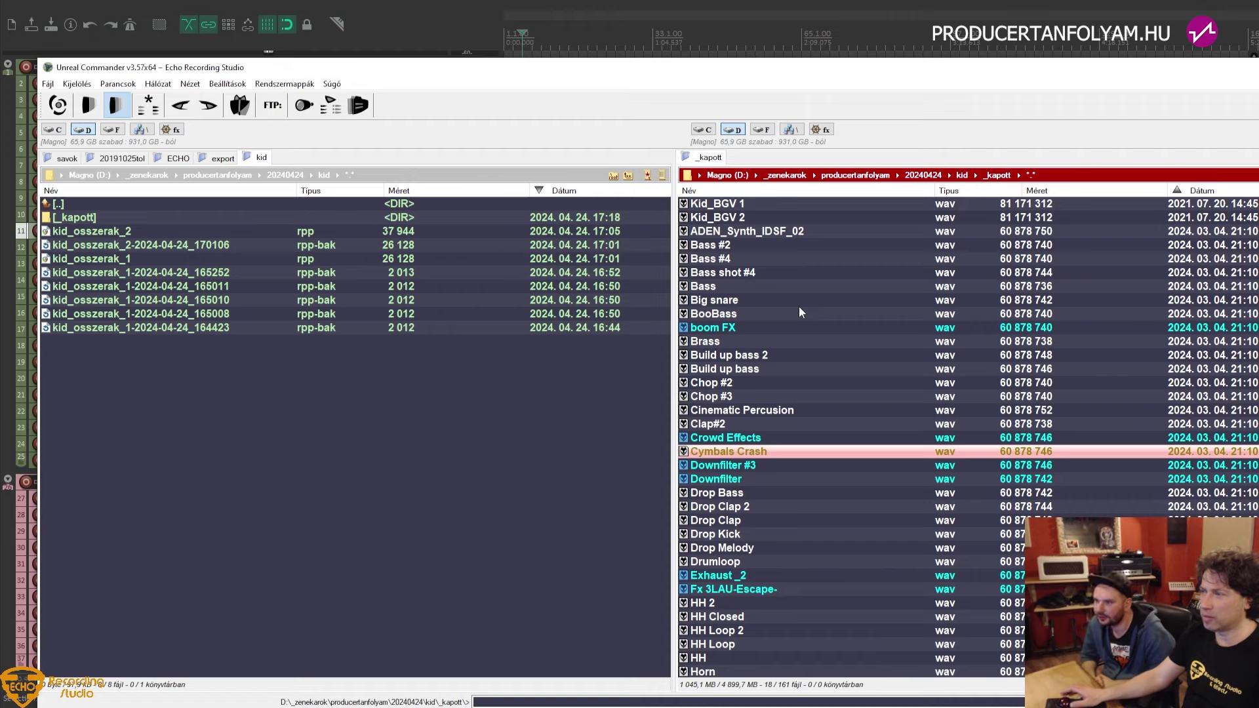
scroll(799, 308, "up", 2)
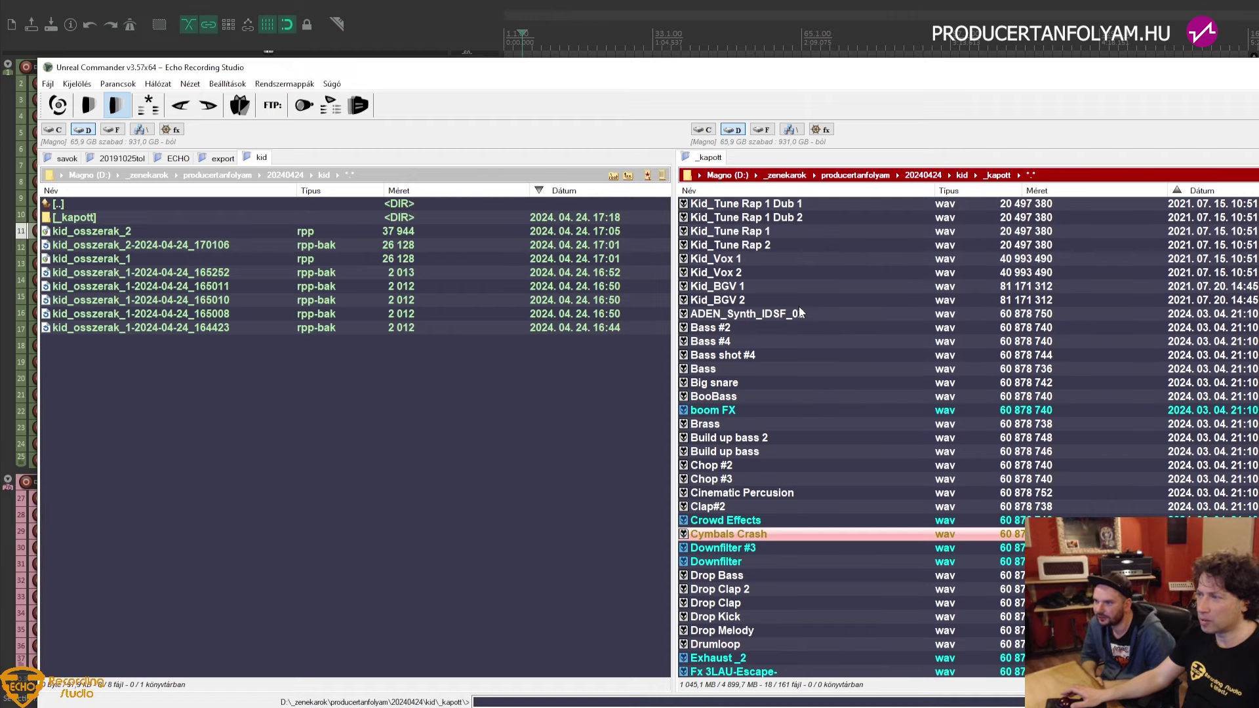
scroll(800, 312, "up", 3)
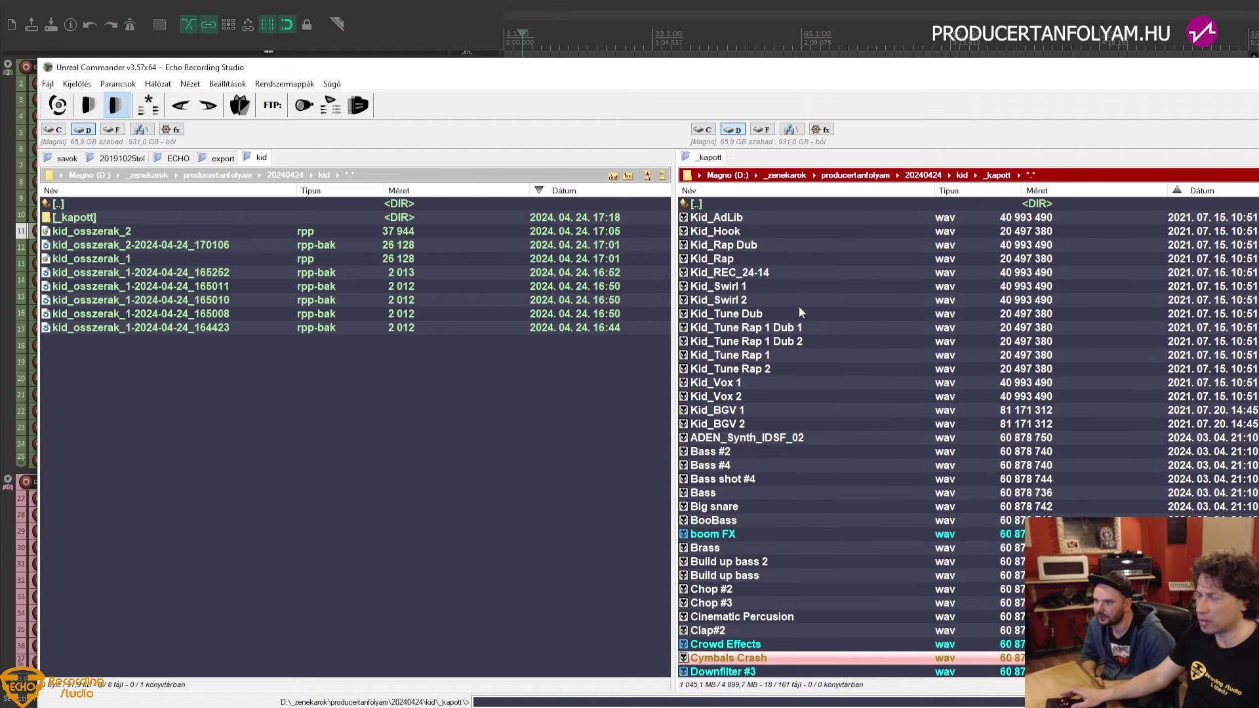
scroll(799, 312, "down", 2)
scroll(799, 312, "down", 4)
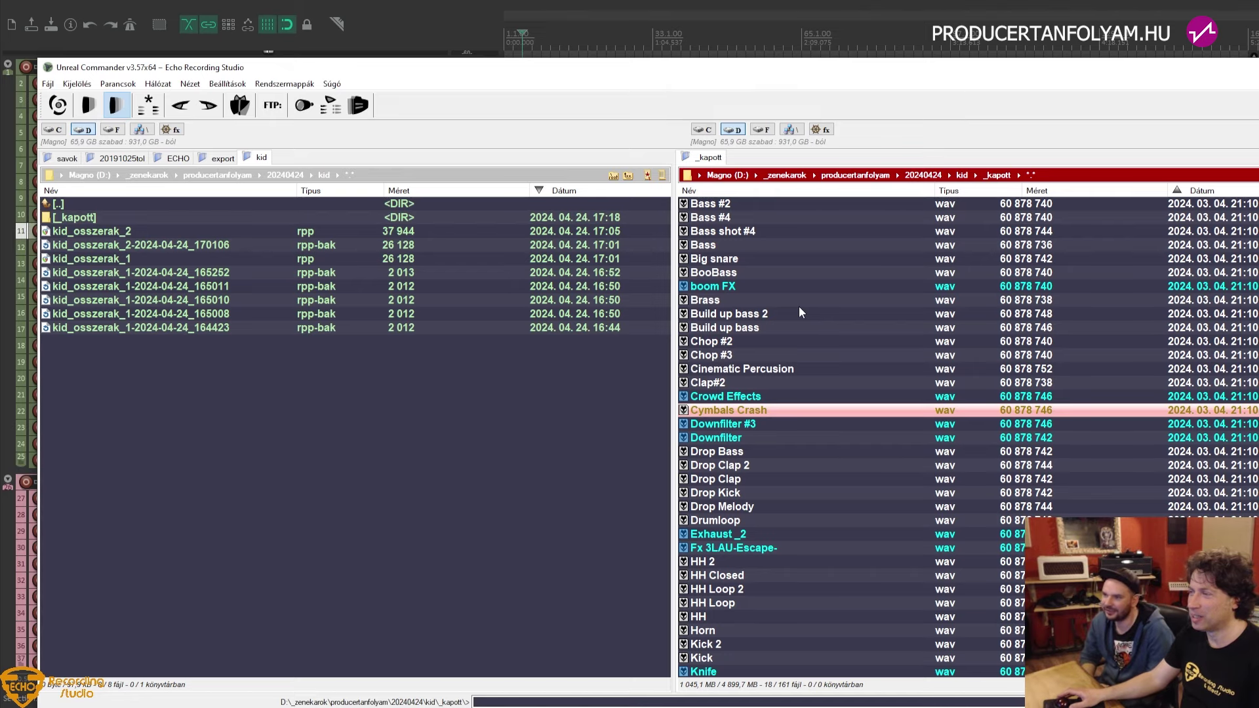
left_click(787, 371)
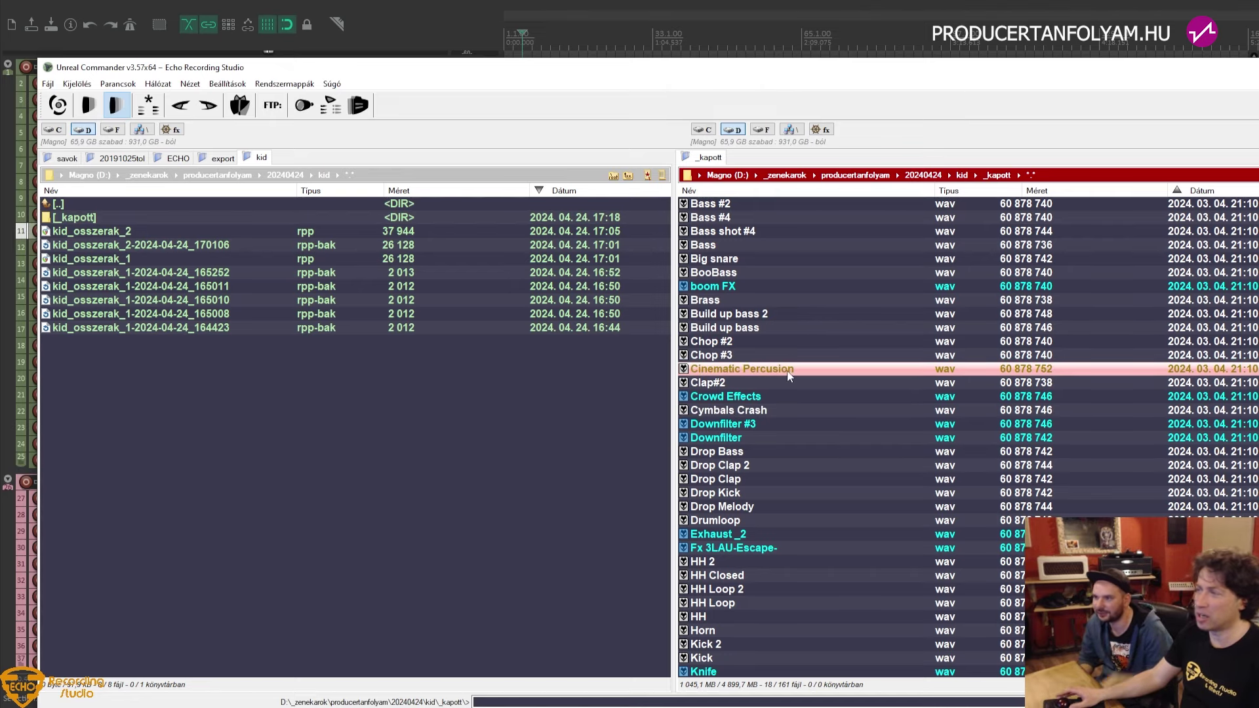
scroll(787, 371, "down", 1)
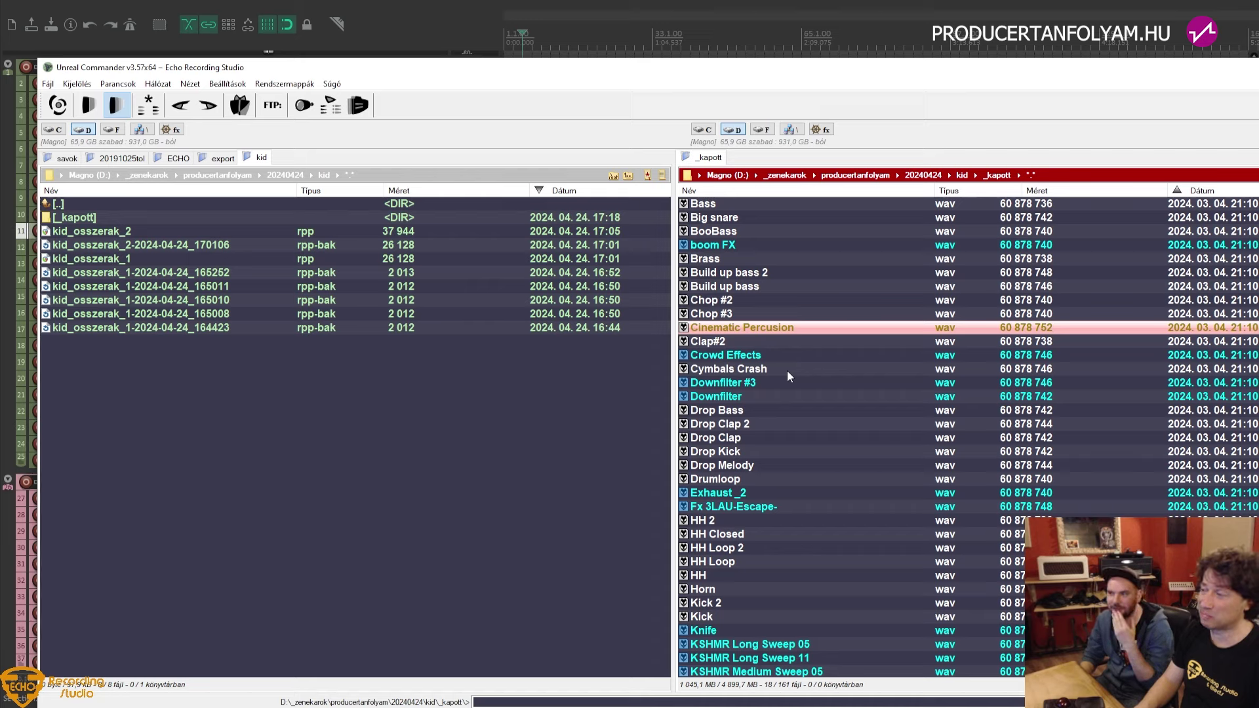
Switch to REAPER and duplicate the four empty tracks at the end of the FX folder
left_click(737, 241)
key("alt+Tab")
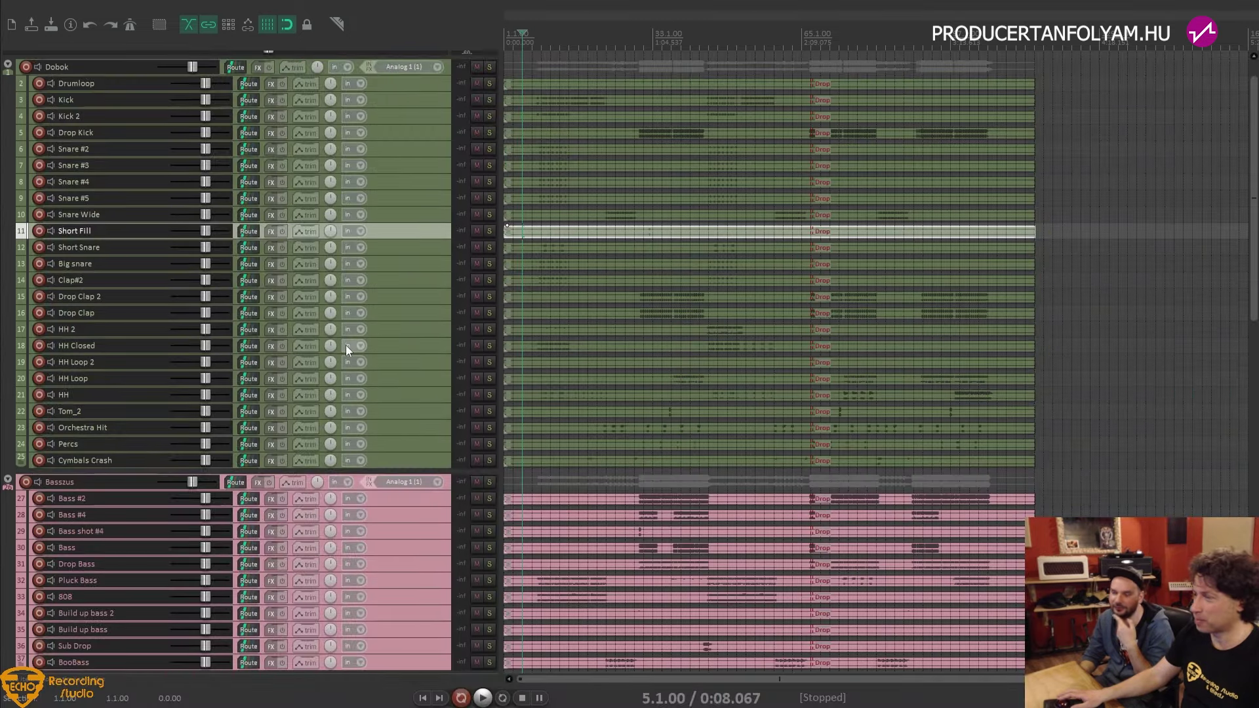
scroll(345, 345, "down", 15)
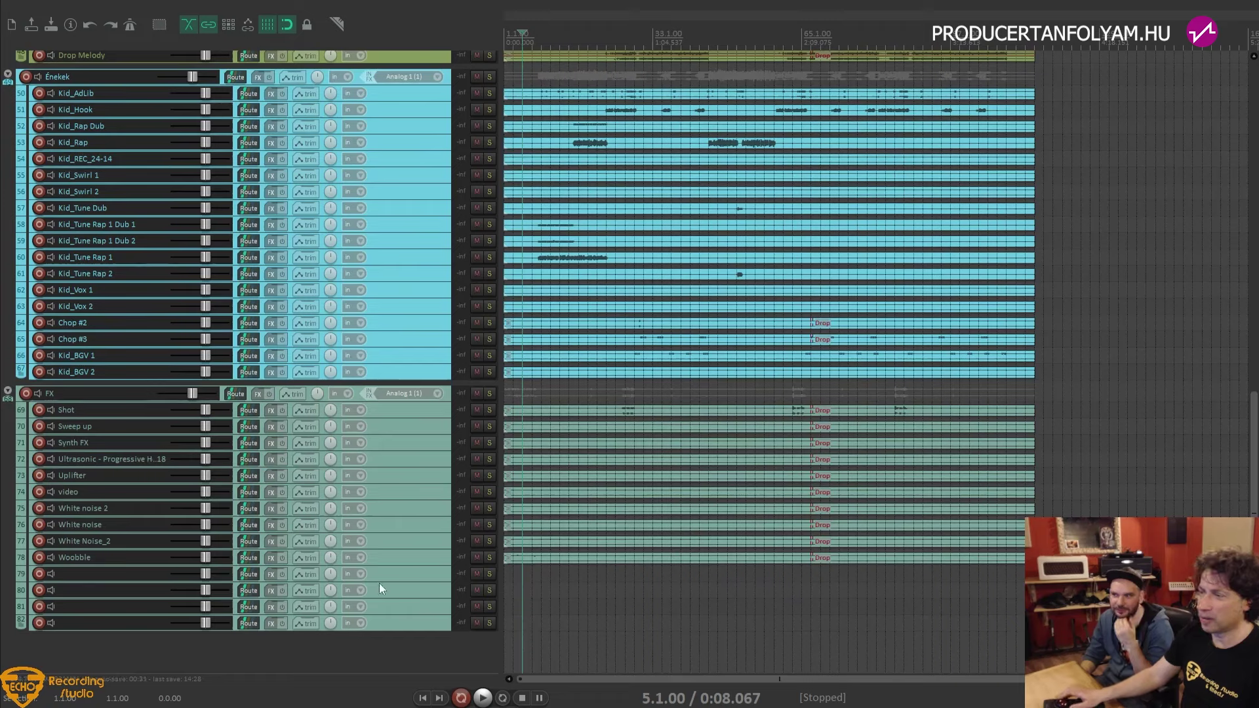
left_click(88, 572)
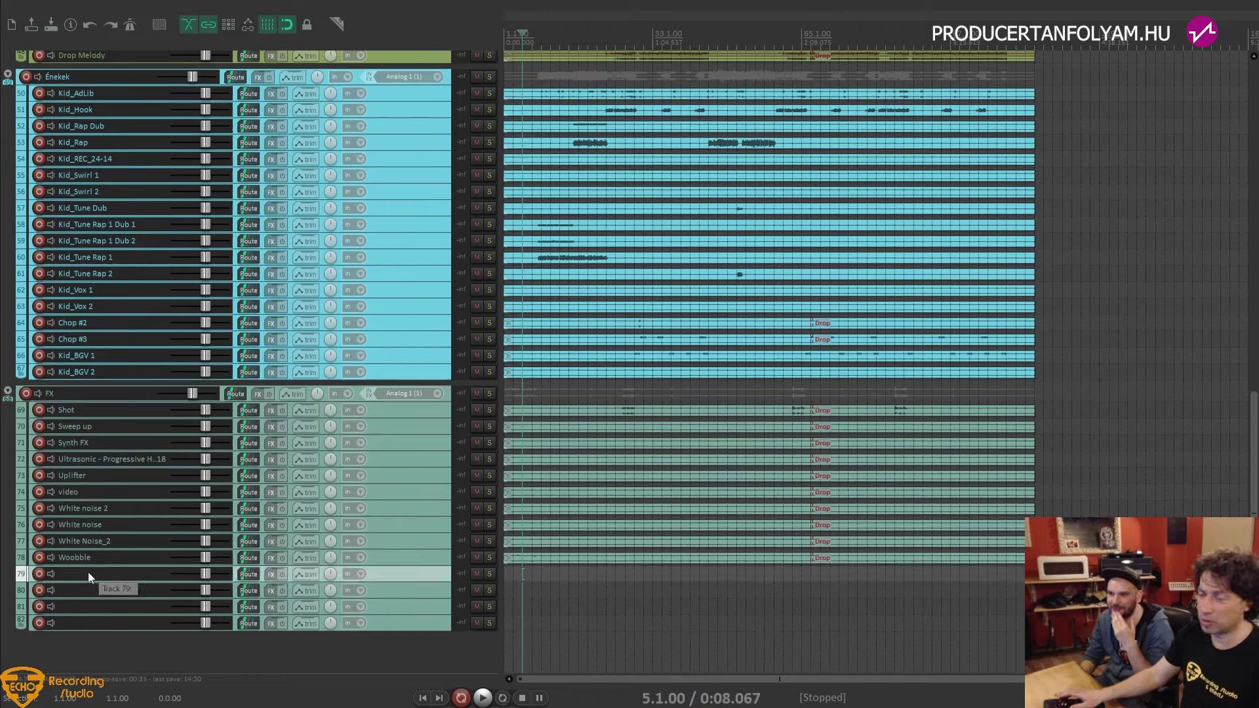
left_click(78, 623, "shift")
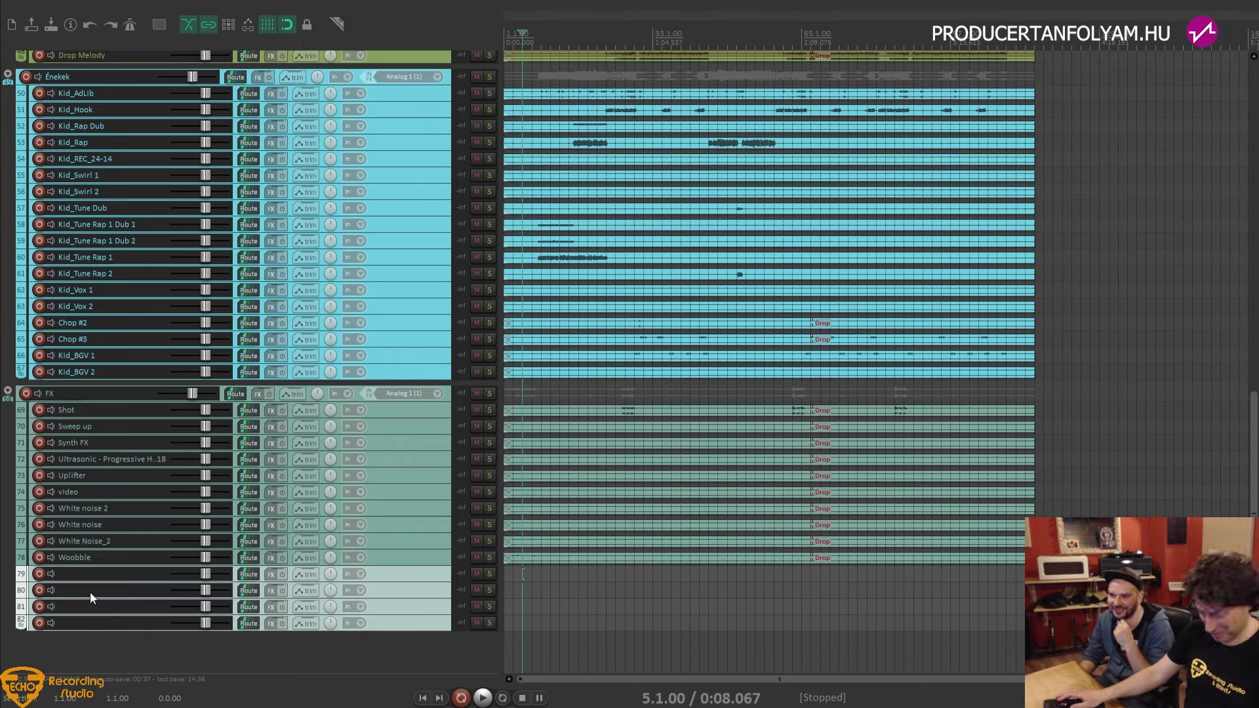
left_click(110, 557)
key("ctrl+v")
scroll(110, 557, "down", 3)
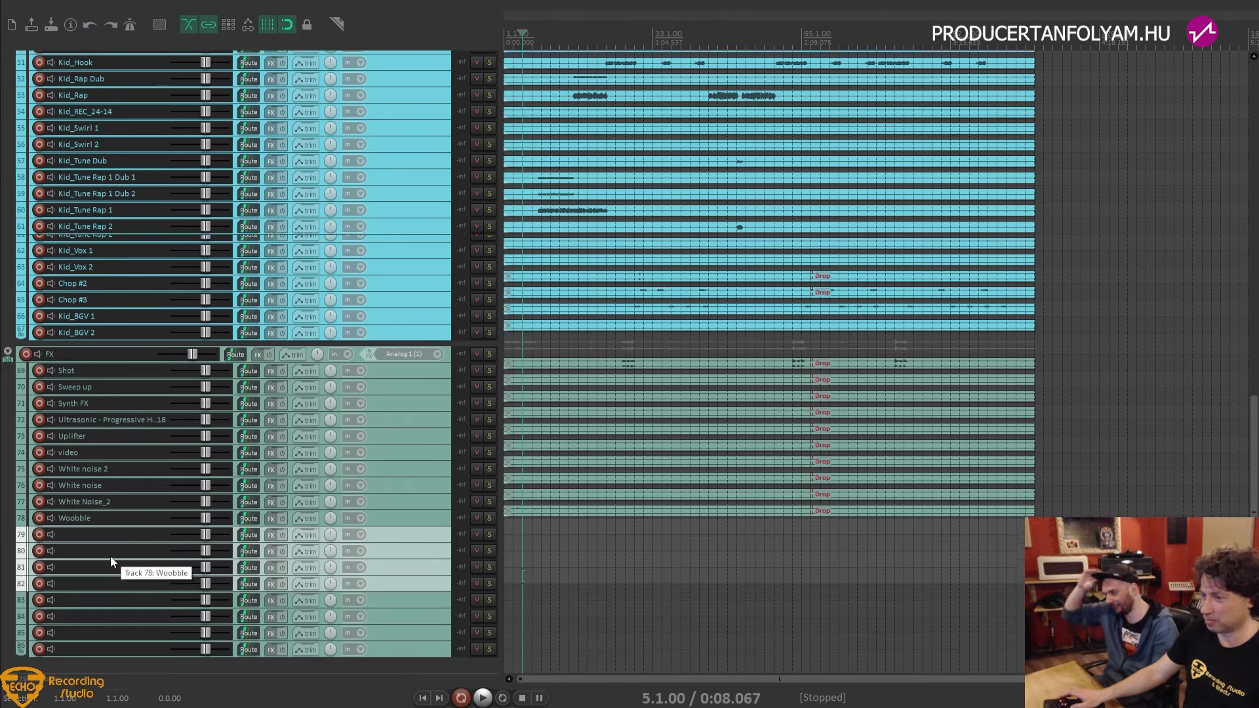
Bring the marked effect stems from Unreal Commander into REAPER from the first empty FX track on, at the same time position on separate tracks
key("alt+Tab")
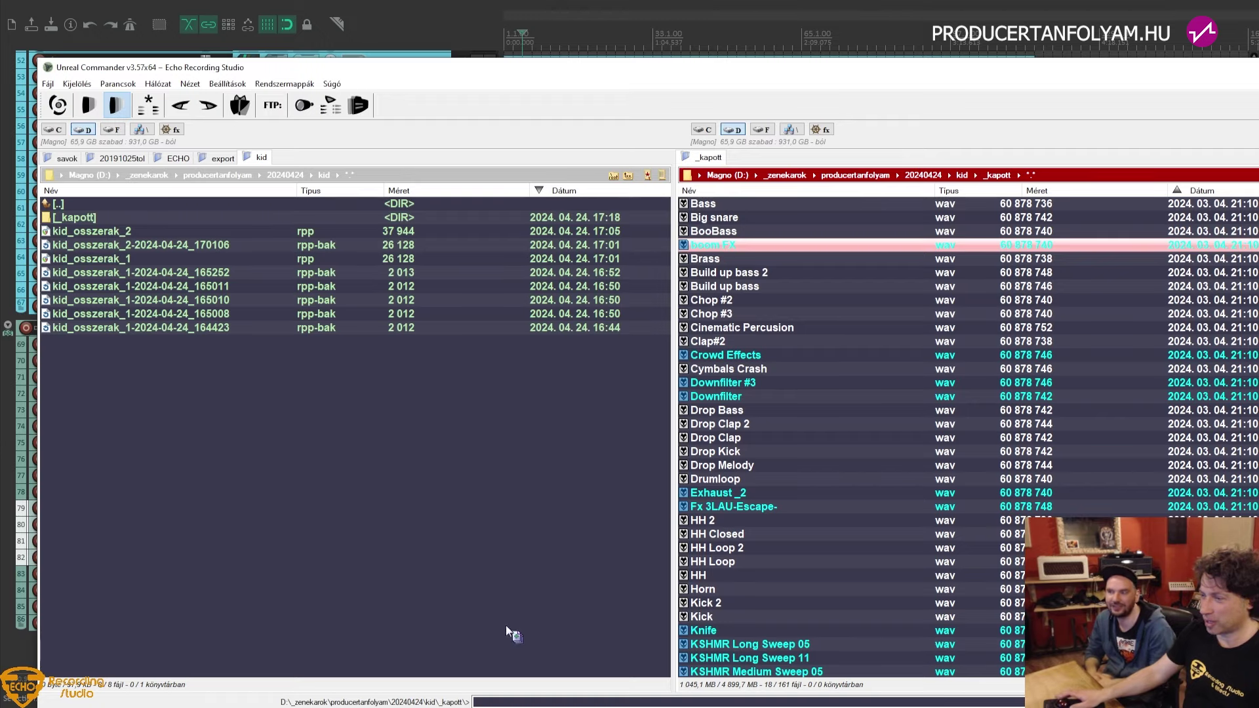
key("alt+Tab")
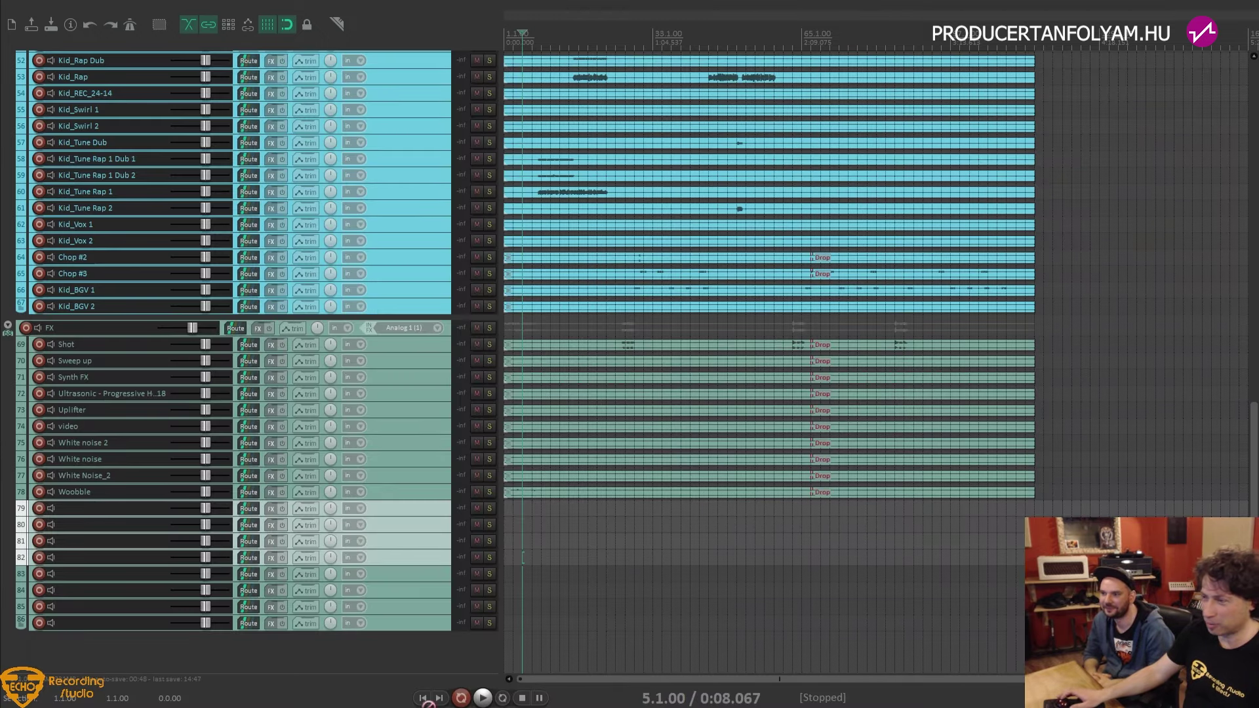
left_click_drag(425, 701, 482, 511)
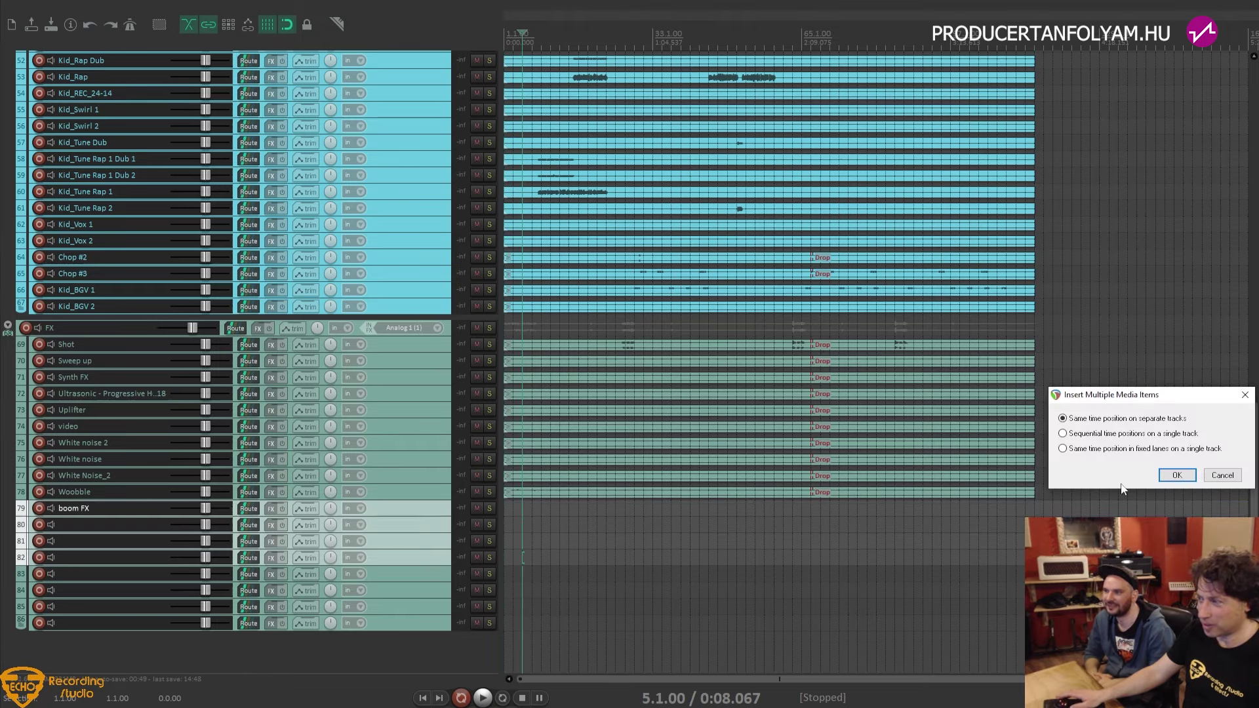
left_click(1179, 476)
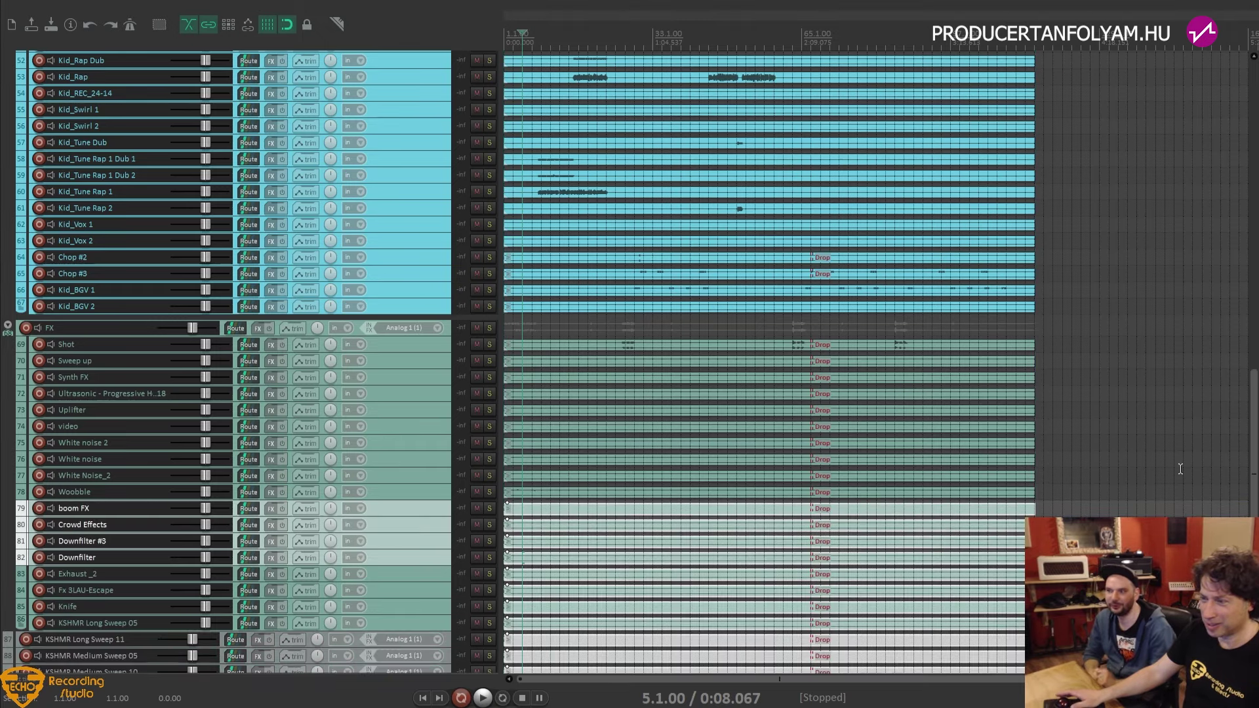
Move the tracks KSHMR Long Sweep 11 through Orchestral Impact into the FX folder, just above KSHMR Long Sweep 05
scroll(153, 331, "down", 5)
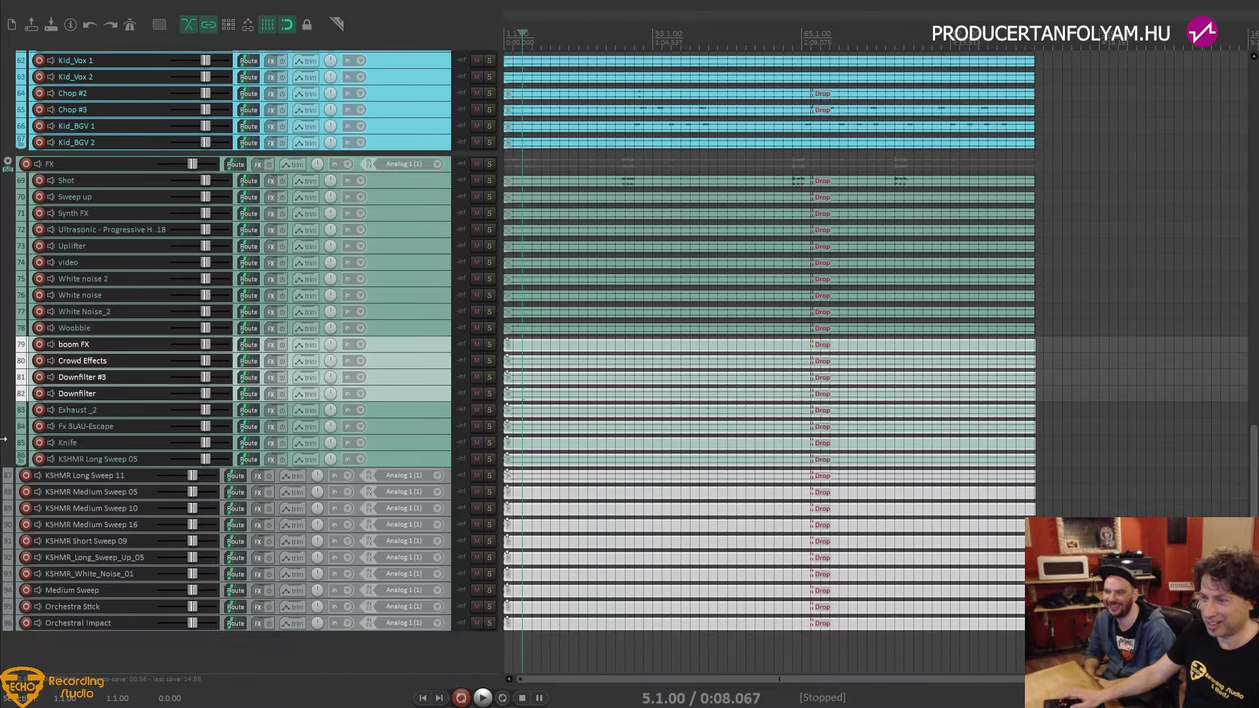
left_click(53, 473)
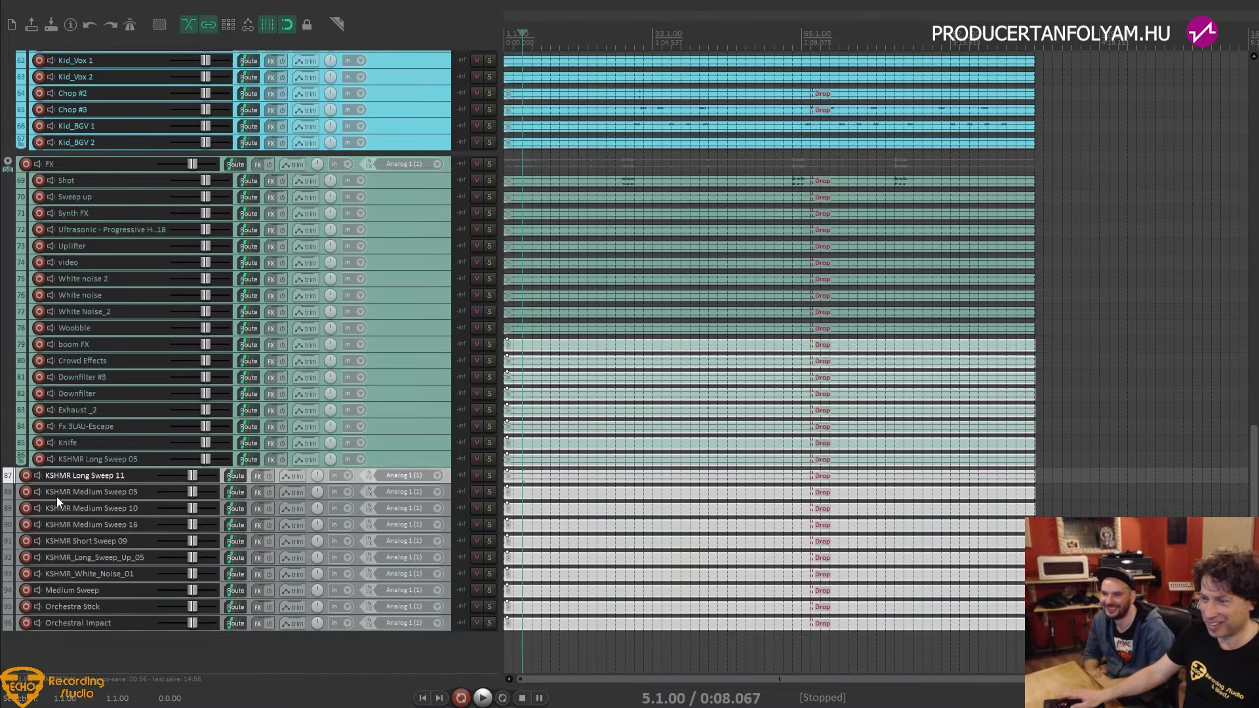
left_click(77, 619, "shift")
left_click_drag(85, 473, 87, 454)
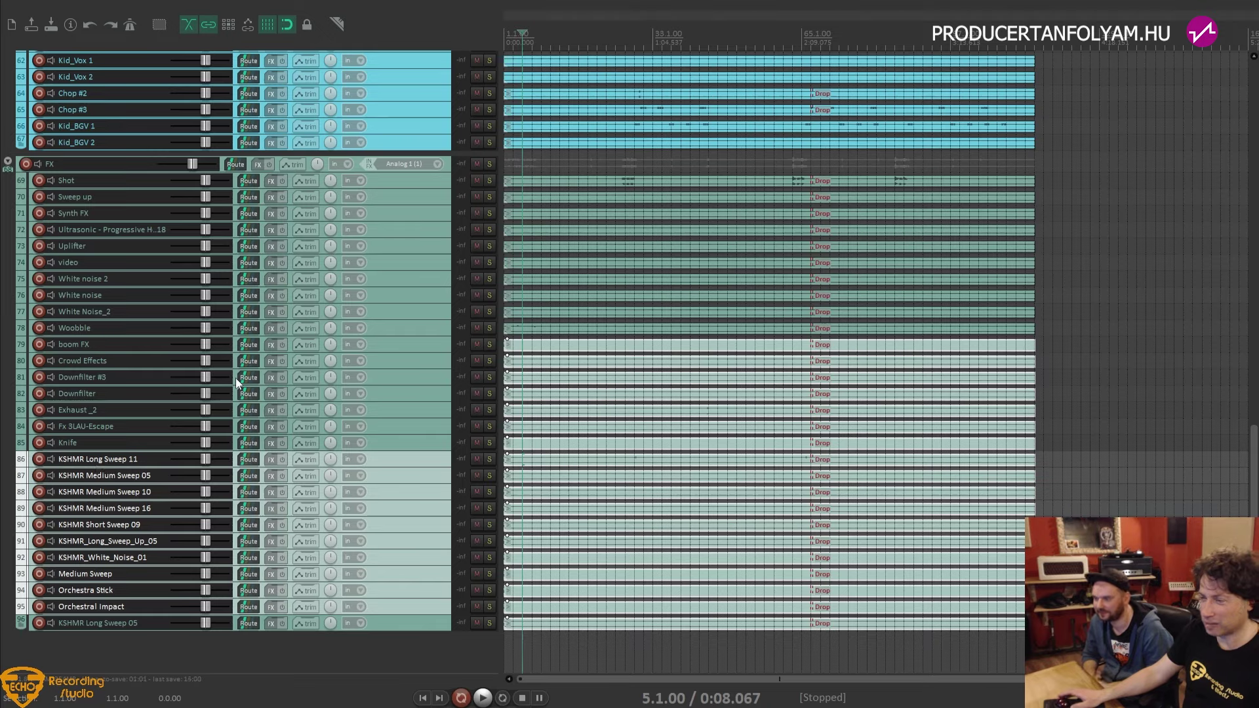
Inspect the new FX waveforms at a larger track height and set the Medium Sweep item's volume to +22.1 dB
scroll(652, 461, "down", 2)
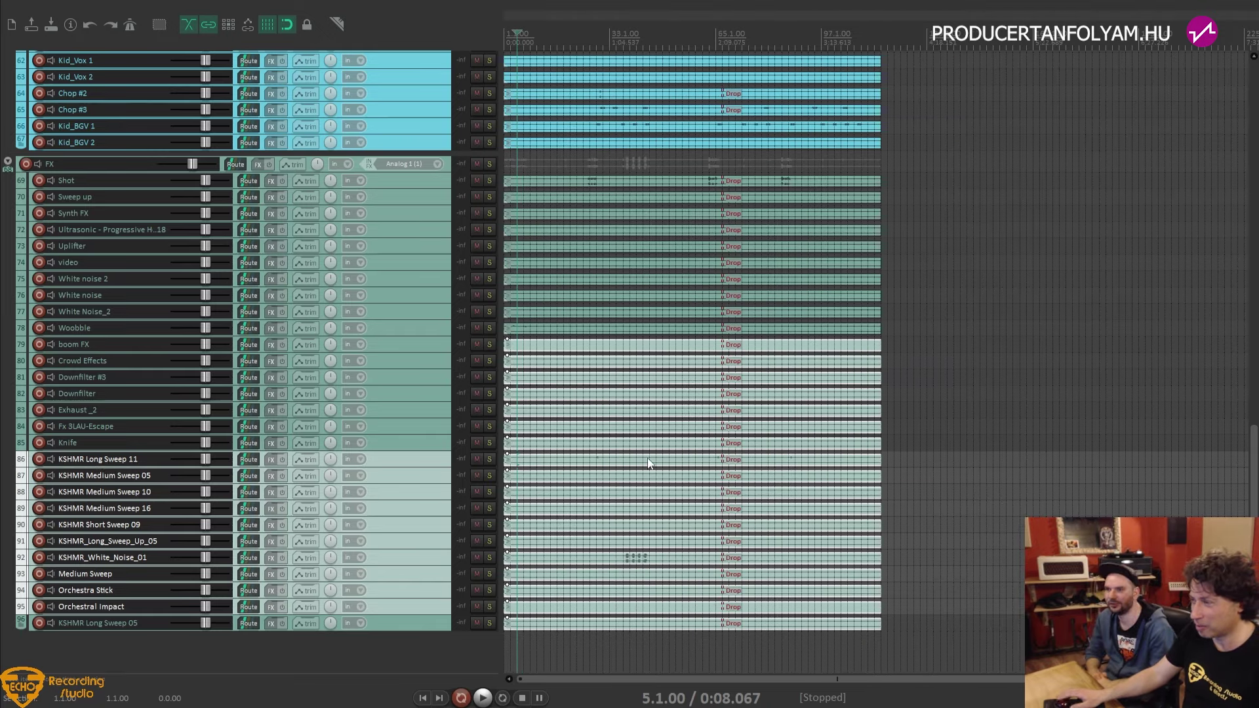
scroll(655, 460, "up", 3)
scroll(655, 459, "up", 2)
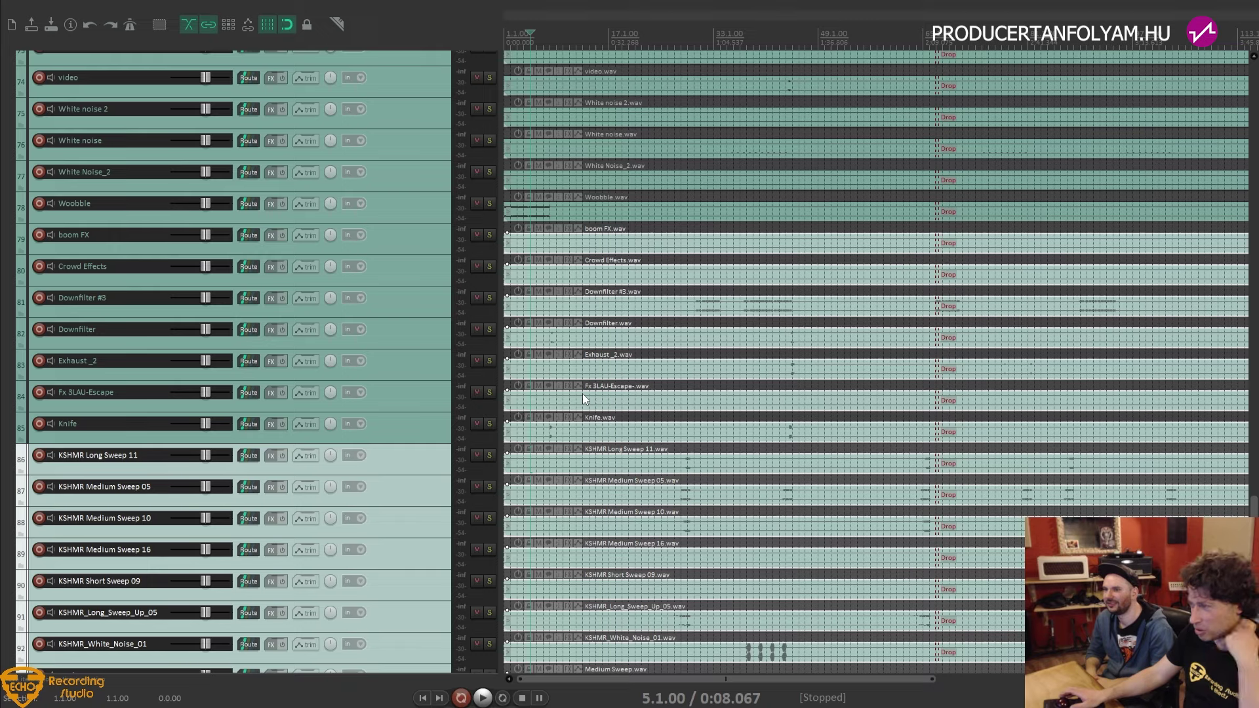
scroll(387, 280, "down", 2)
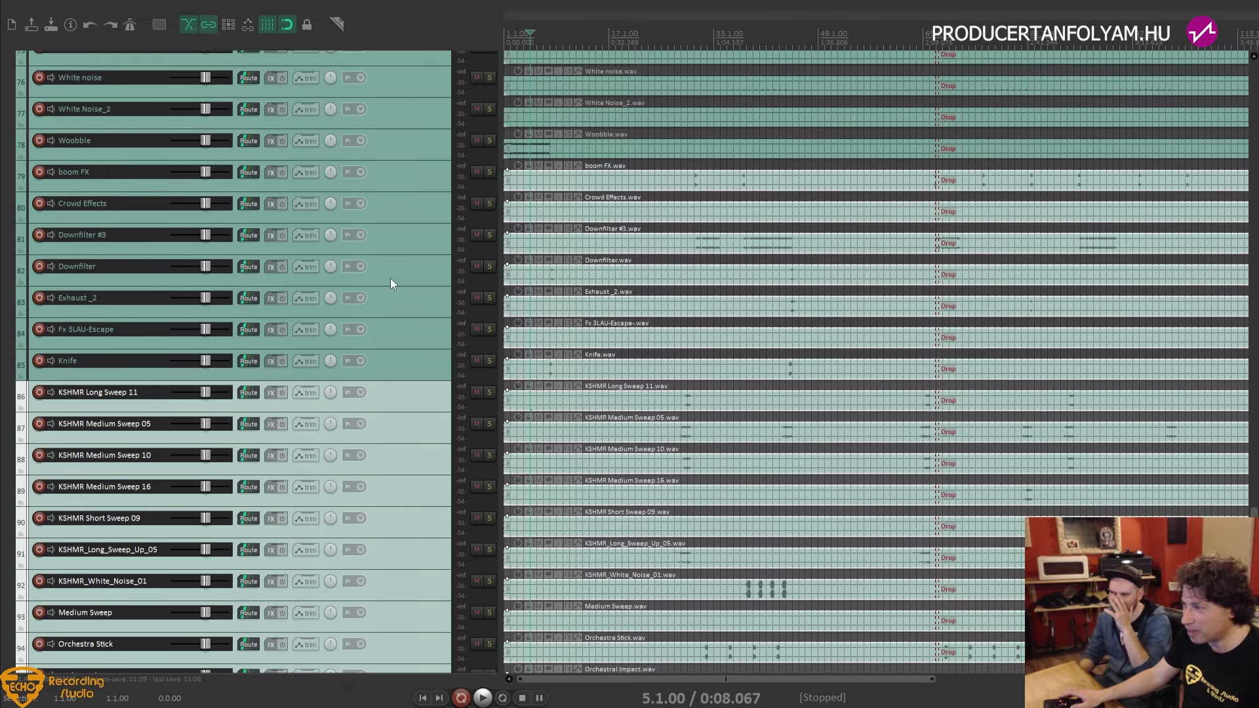
scroll(800, 427, "up", 2)
scroll(407, 318, "down", 7)
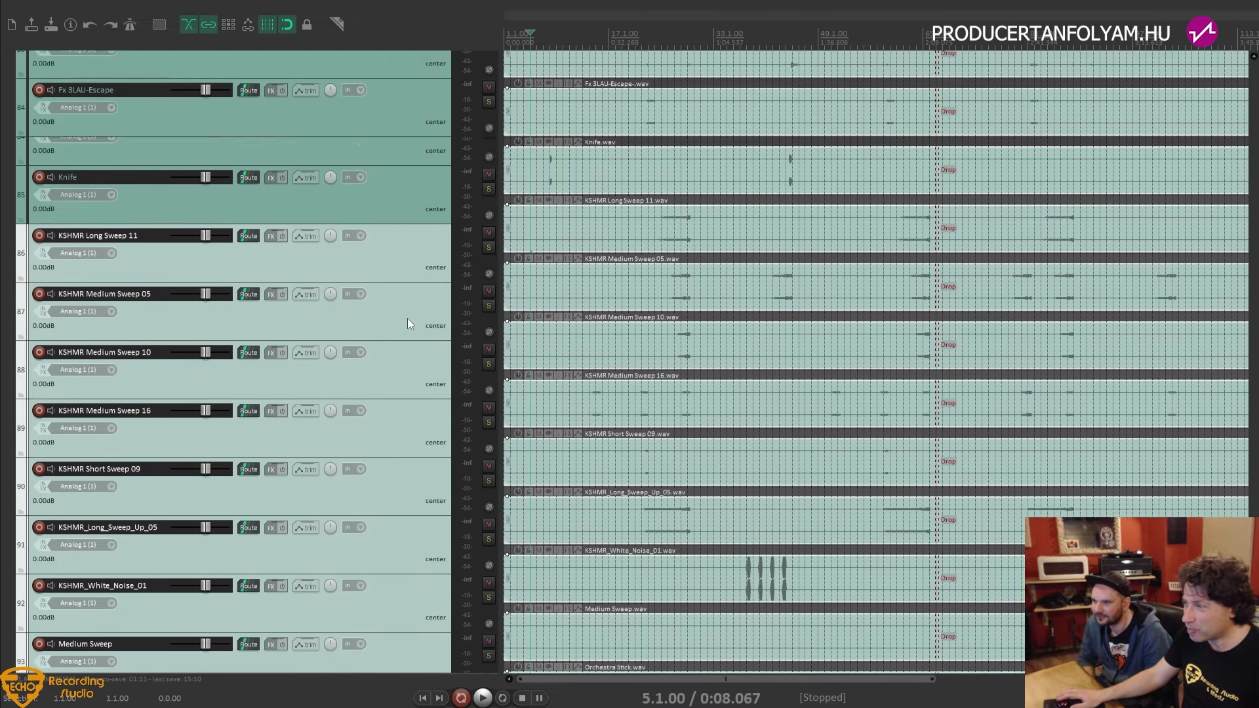
scroll(937, 423, "down", 2)
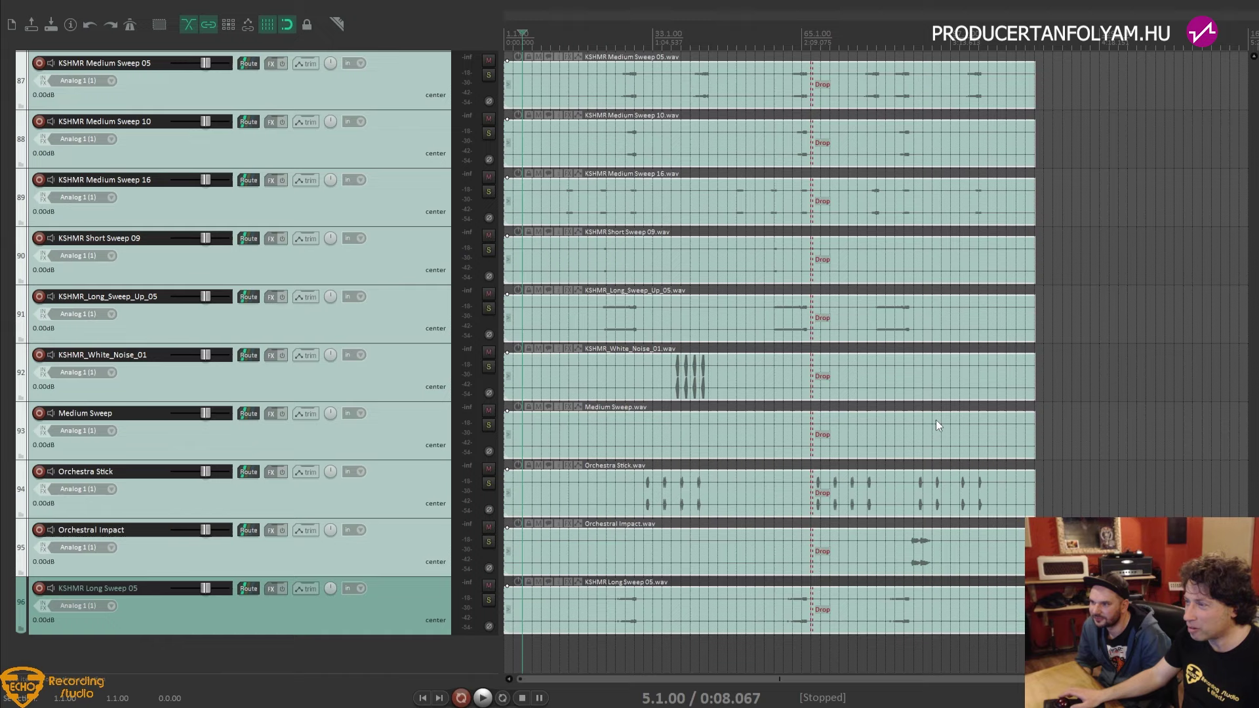
left_click(665, 442)
key("Page_Up")
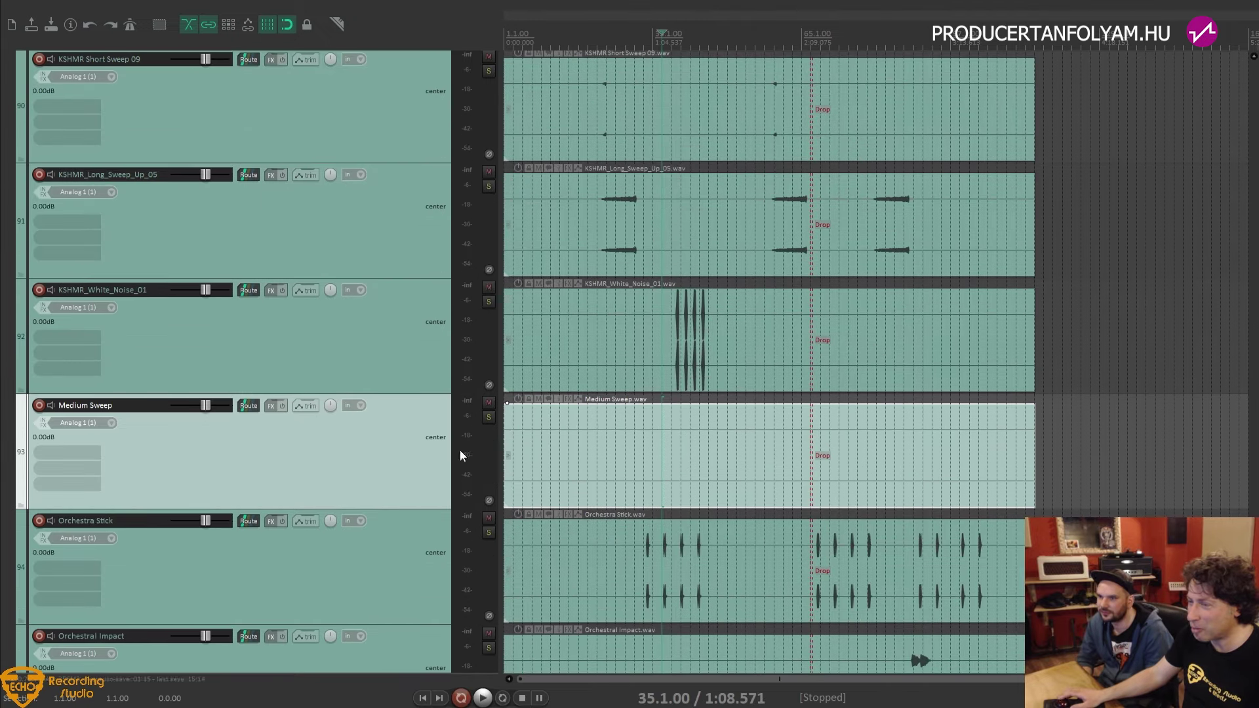
left_click_drag(521, 398, 524, 230)
Set the item volume of KSHMR Short Sweep 09 to +9.10 dB
scroll(327, 192, "down", 1)
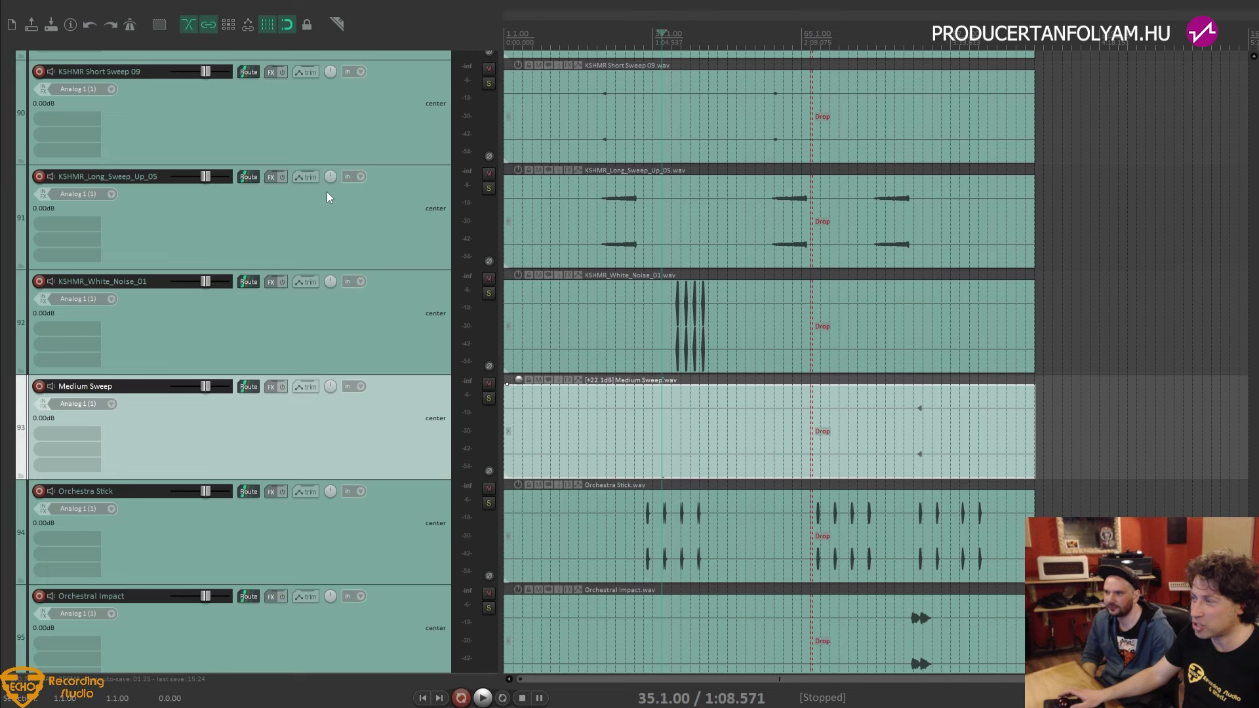
scroll(326, 191, "down", 1)
scroll(326, 191, "down", 1)
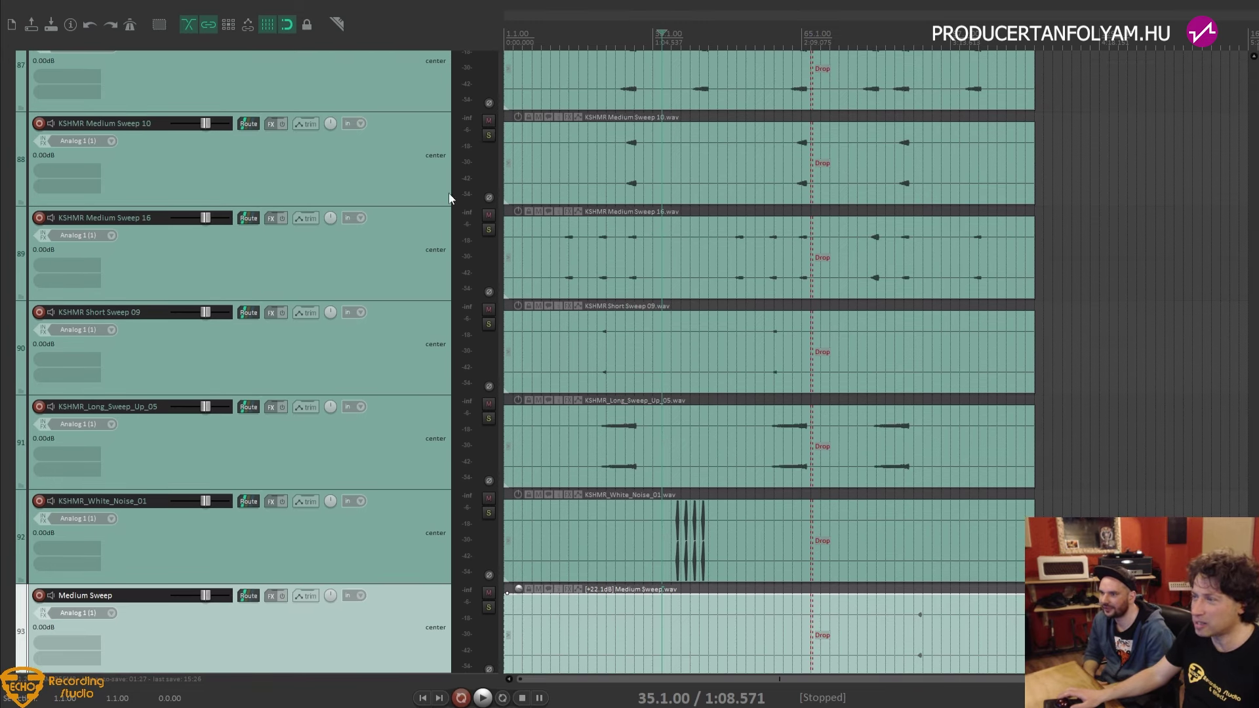
left_click(519, 330)
left_click_drag(519, 304, 519, 235)
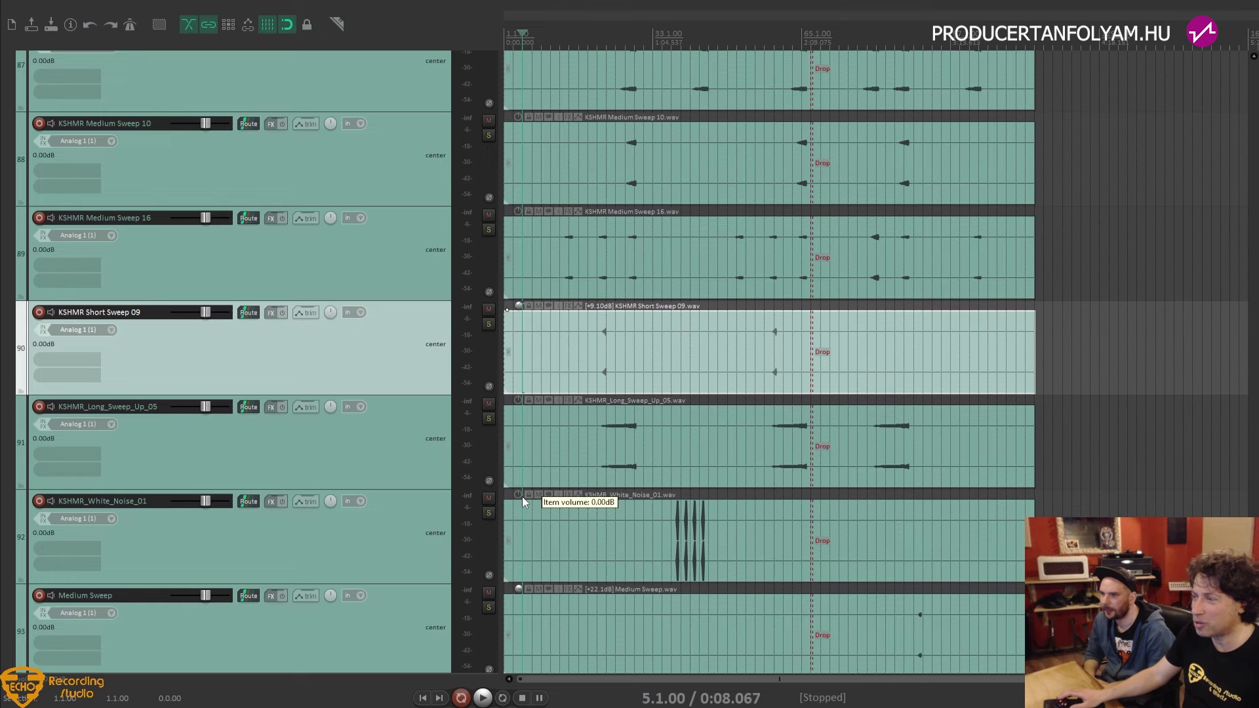
left_click_drag(524, 502, 524, 569)
Set the item volume of White Noise_2 to +24.0 dB
scroll(349, 469, "up", 8)
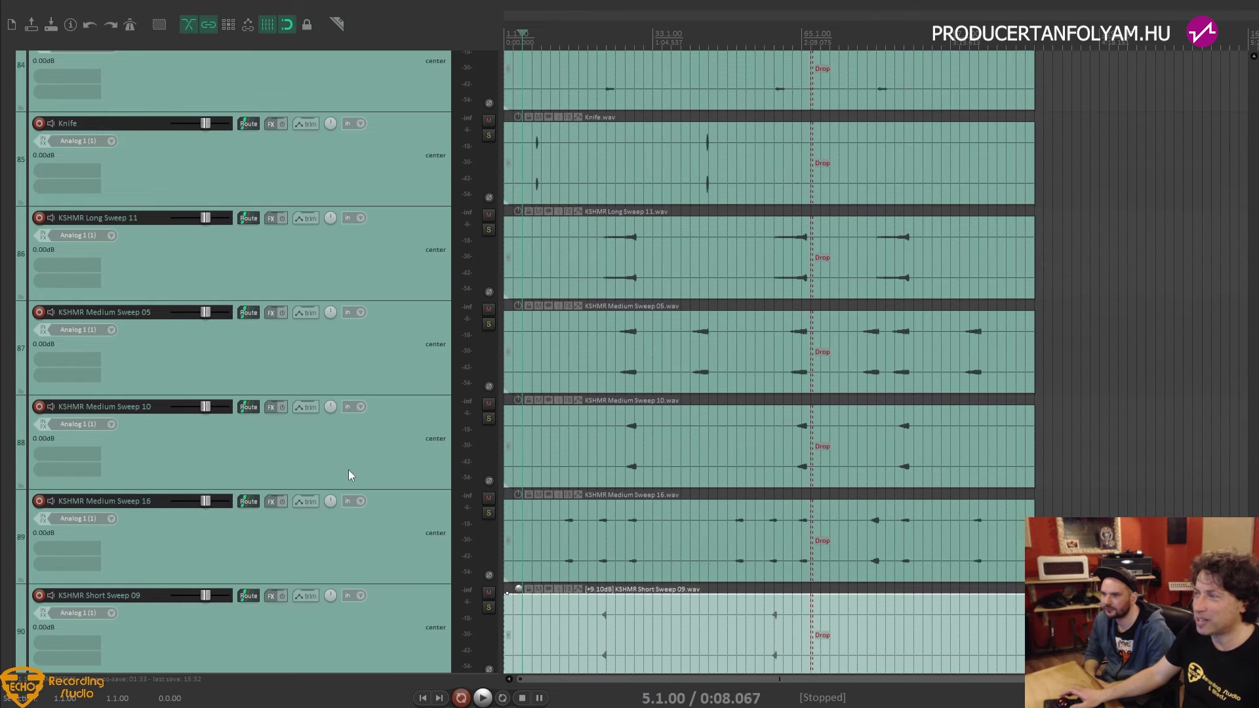
scroll(348, 469, "up", 3)
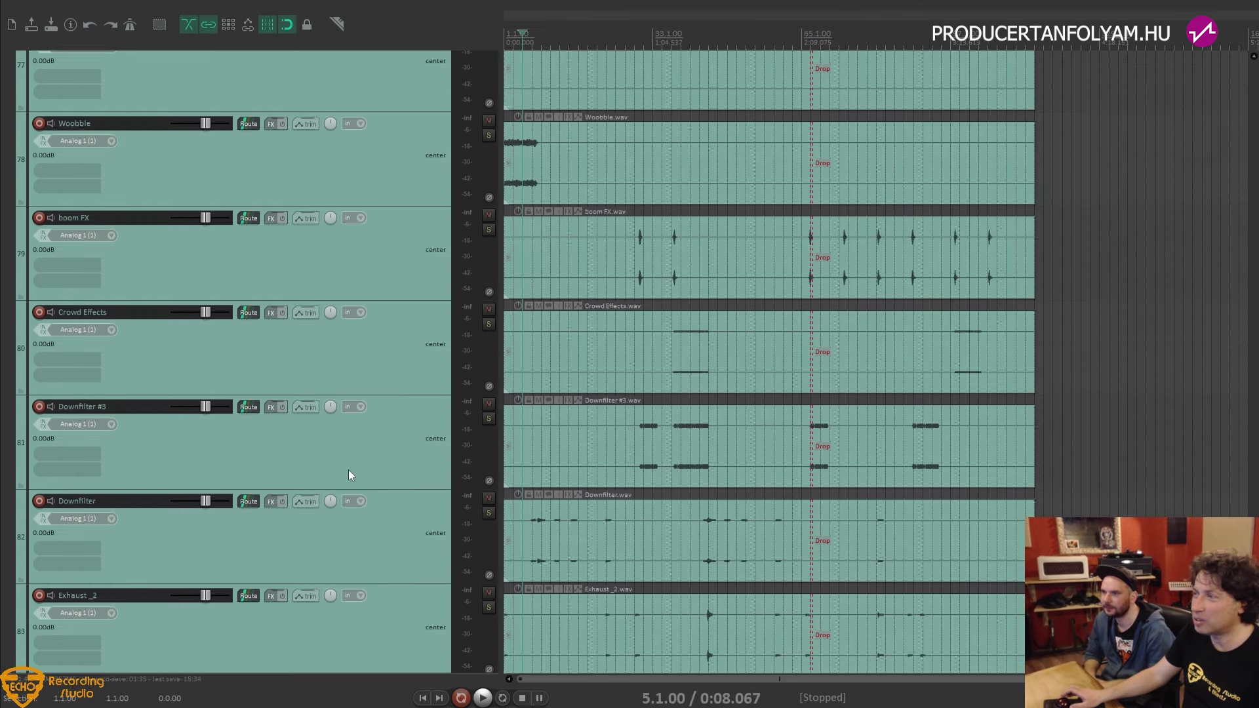
left_click(635, 210)
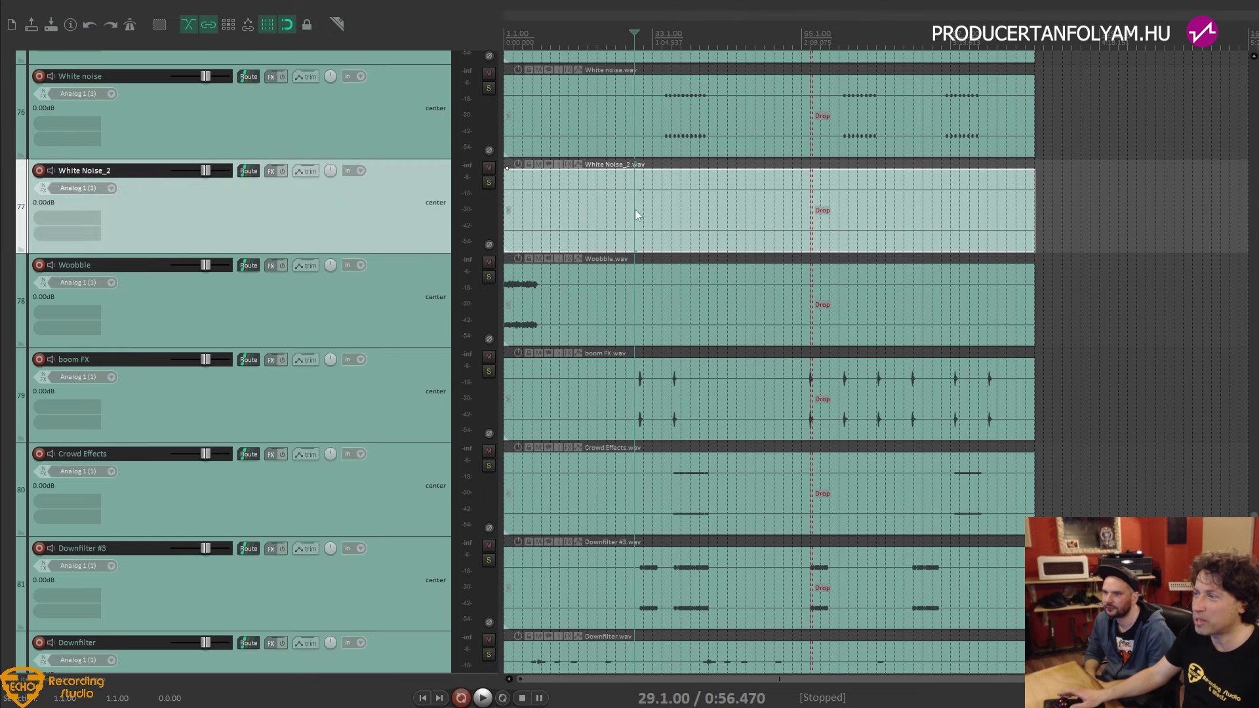
left_click_drag(517, 164, 516, 4)
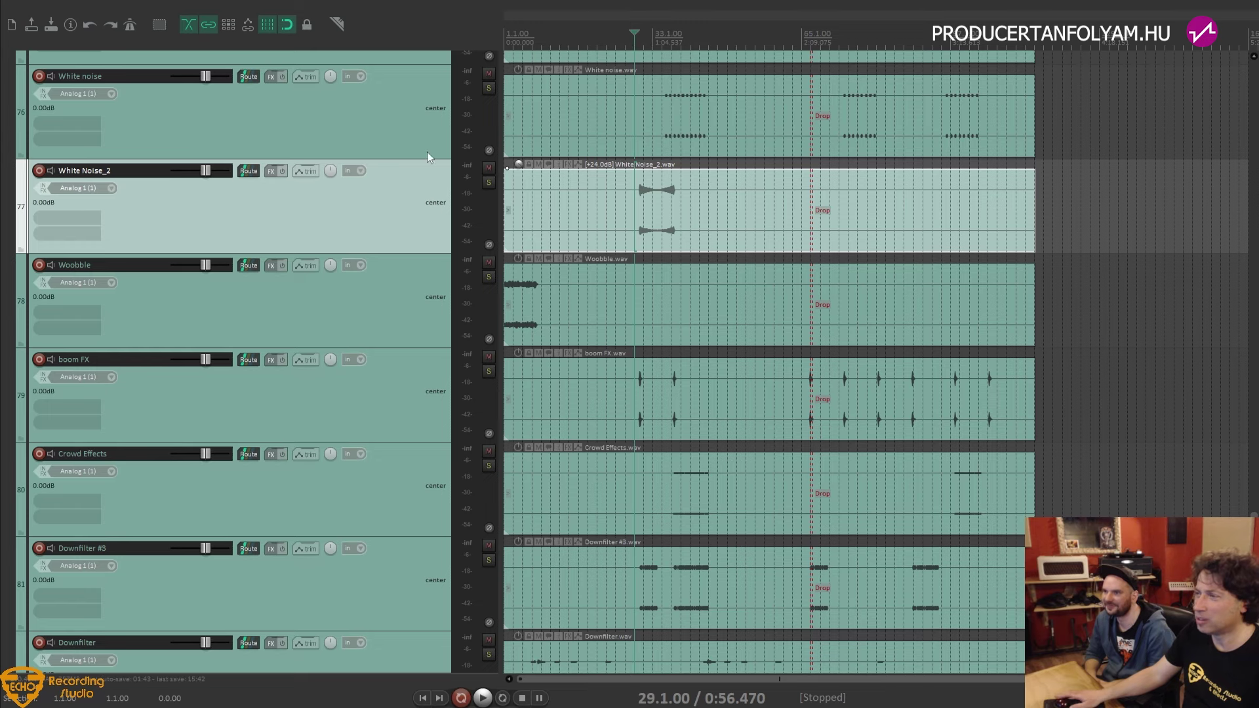
Raise the item volumes of Uplifter to +12.7 dB, the Ultrasonic short FX to +5.60 dB and Sweep up to +3.80 dB
scroll(380, 247, "up", 4)
scroll(380, 246, "up", 6)
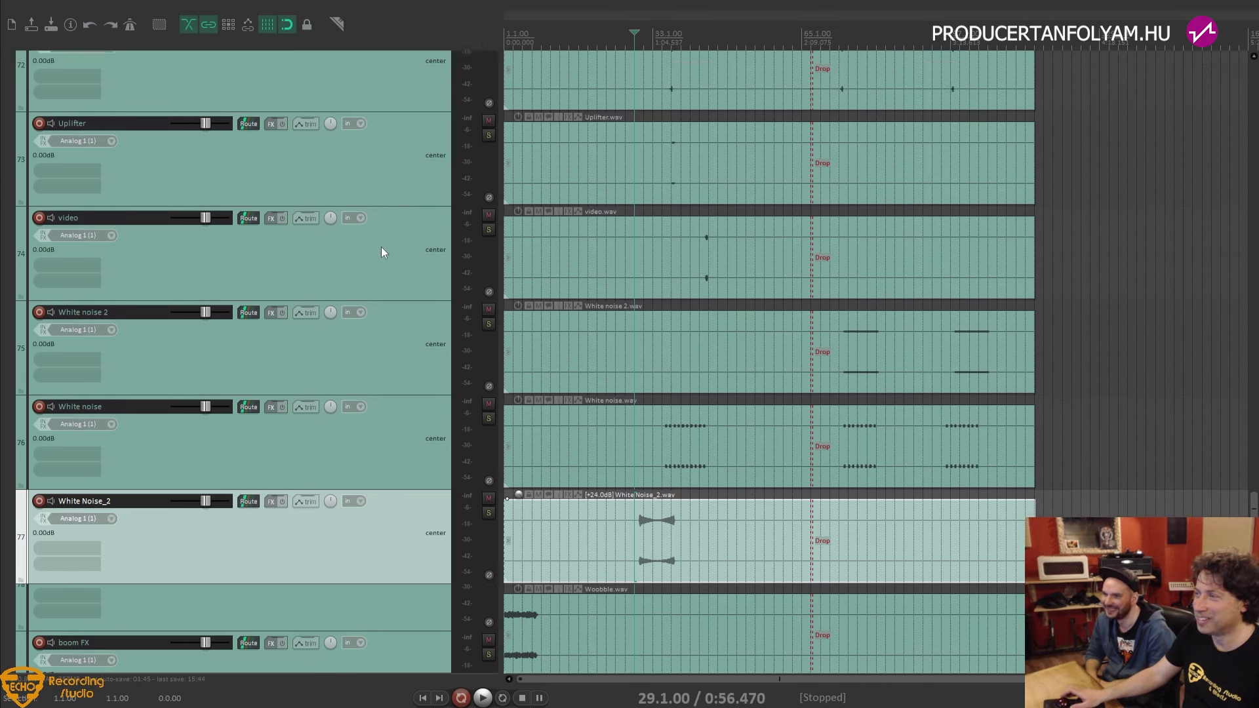
left_click(533, 293)
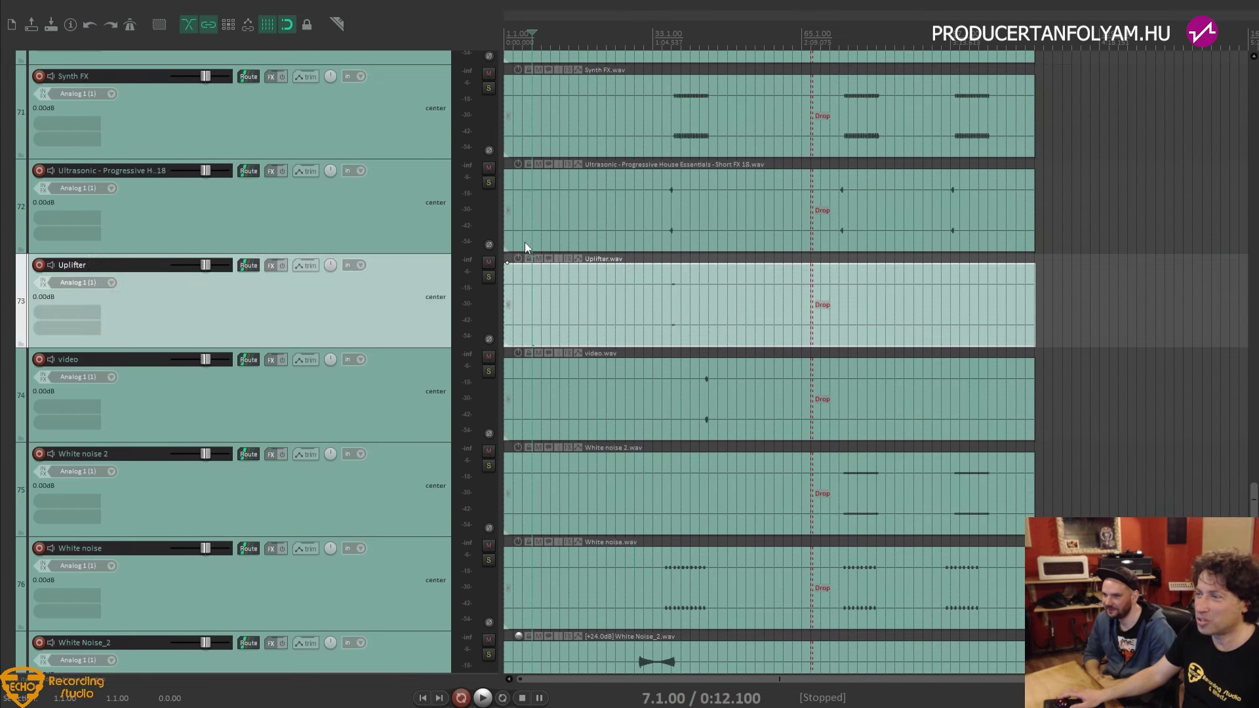
left_click_drag(518, 259, 510, 133)
scroll(372, 298, "up", 3)
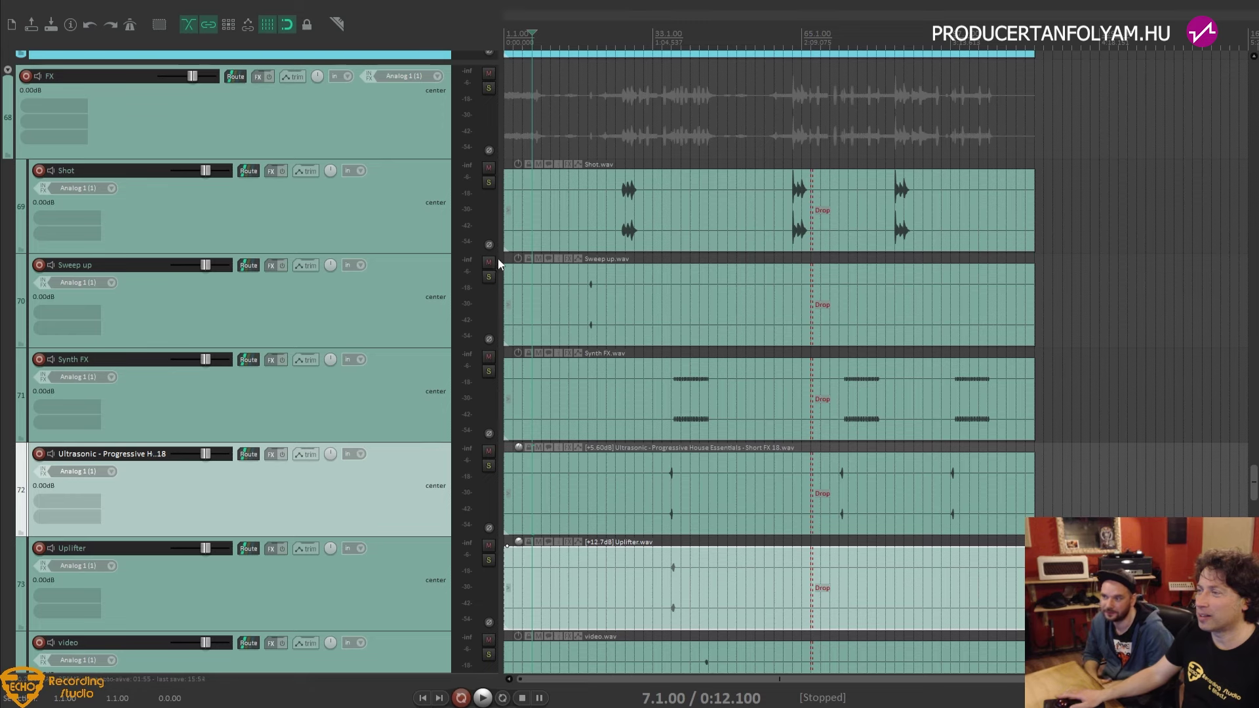
left_click_drag(517, 258, 514, 214)
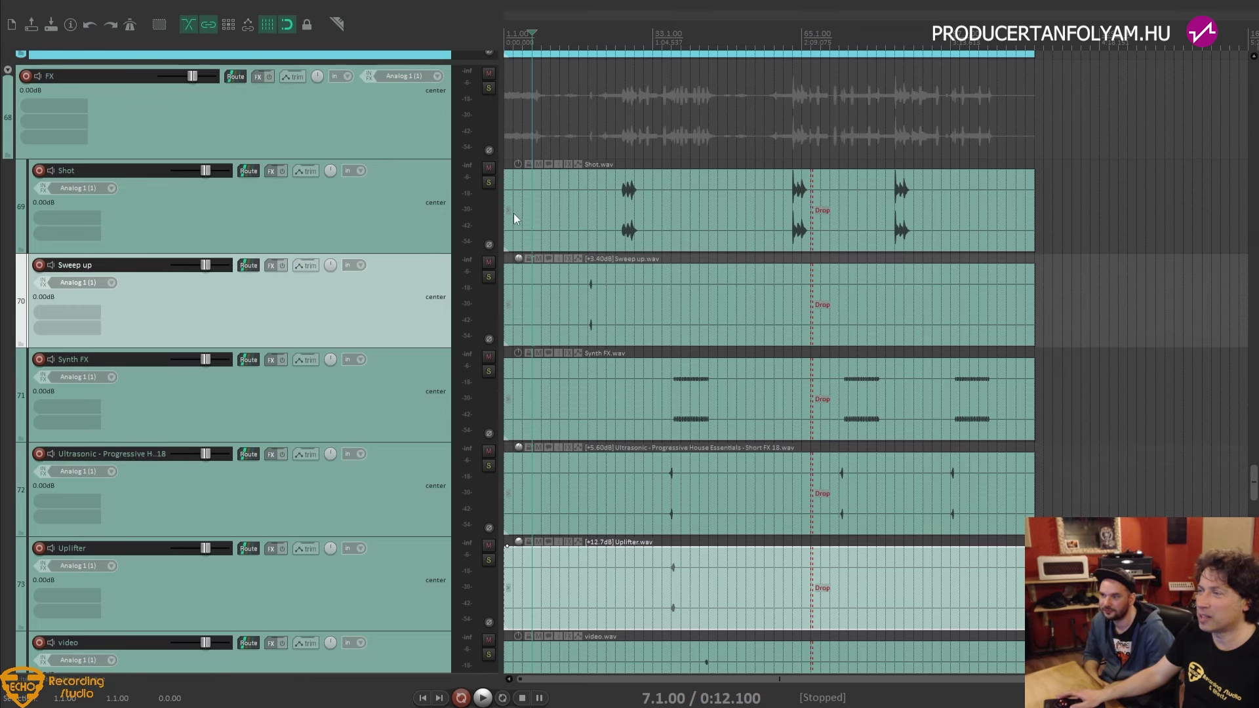
Set the item volumes of Shot to -2.20 dB, Kid_Vox 1 to +5.00 dB and Kid_Tune Rap 2 to -4.80 dB
left_click_drag(519, 163, 522, 176)
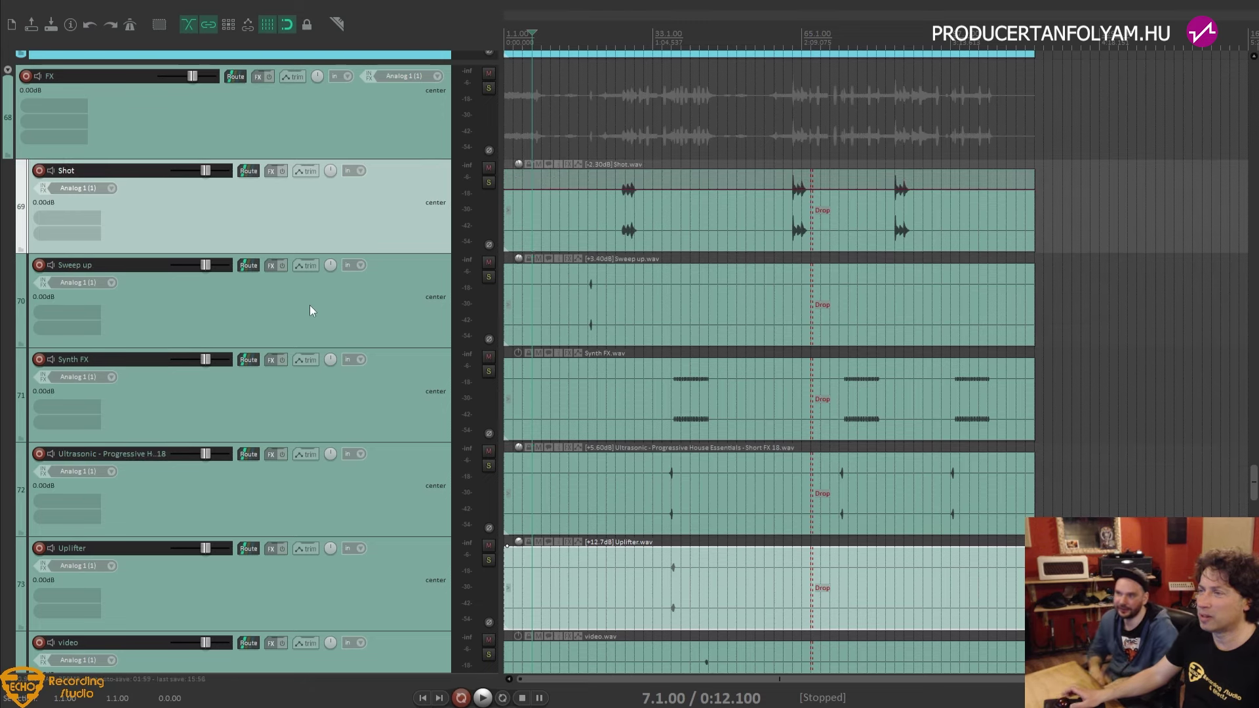
scroll(309, 305, "up", 9)
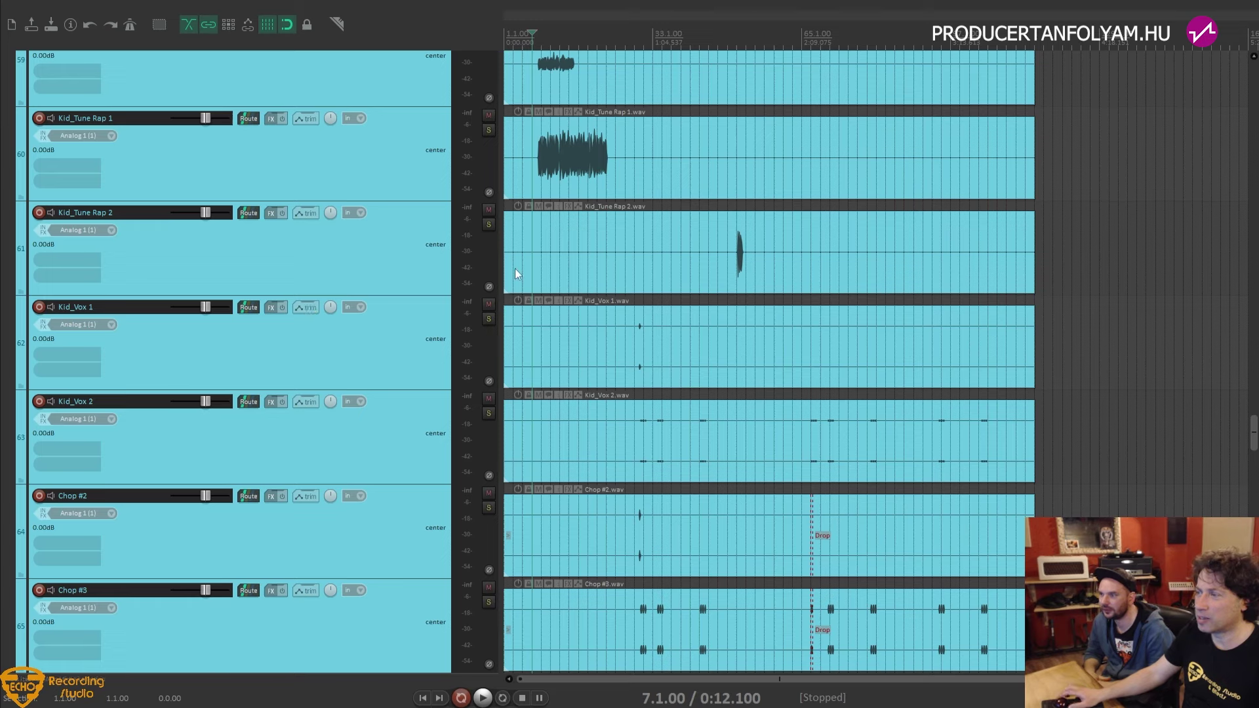
left_click(553, 326)
left_click_drag(523, 300, 520, 265)
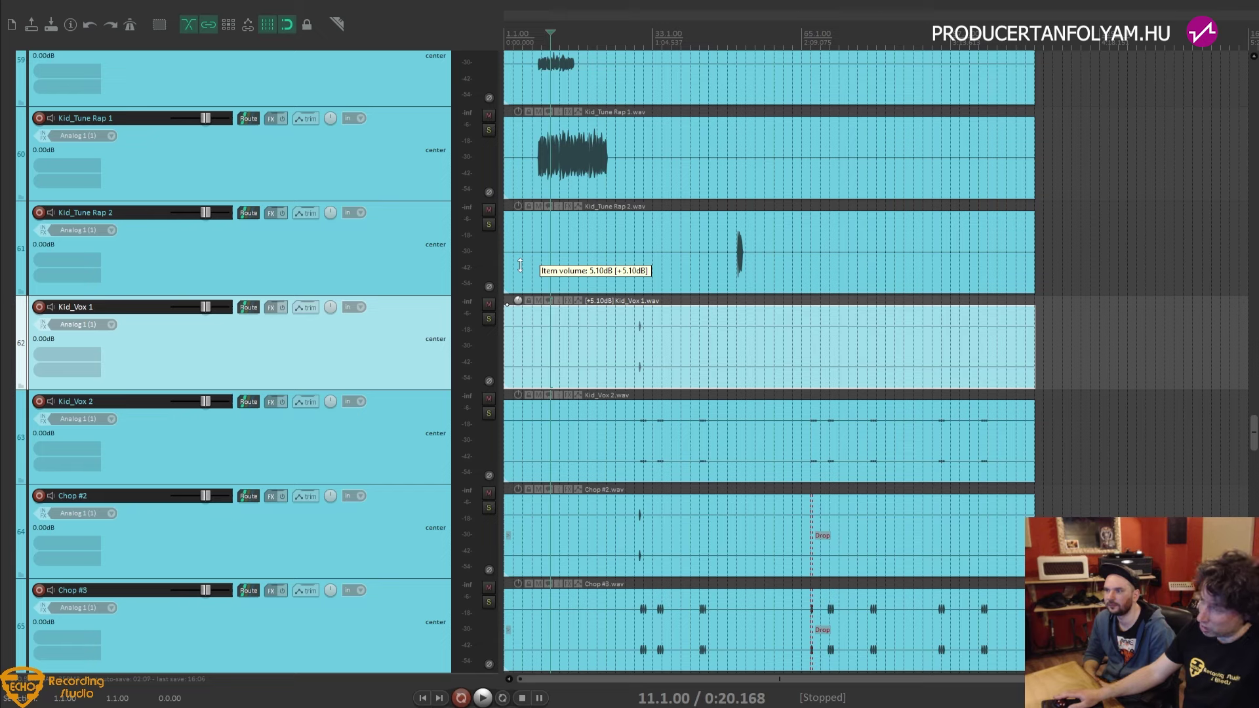
left_click_drag(520, 265, 522, 271)
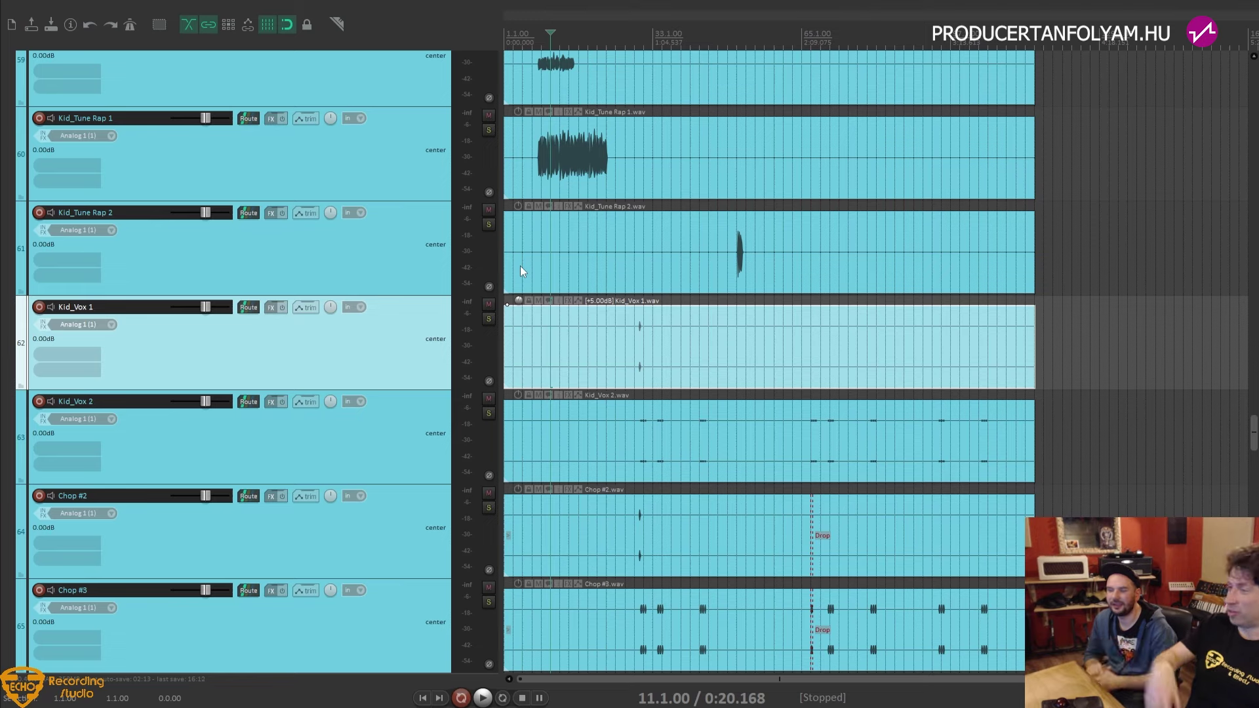
left_click(537, 224)
left_click_drag(520, 210, 519, 239)
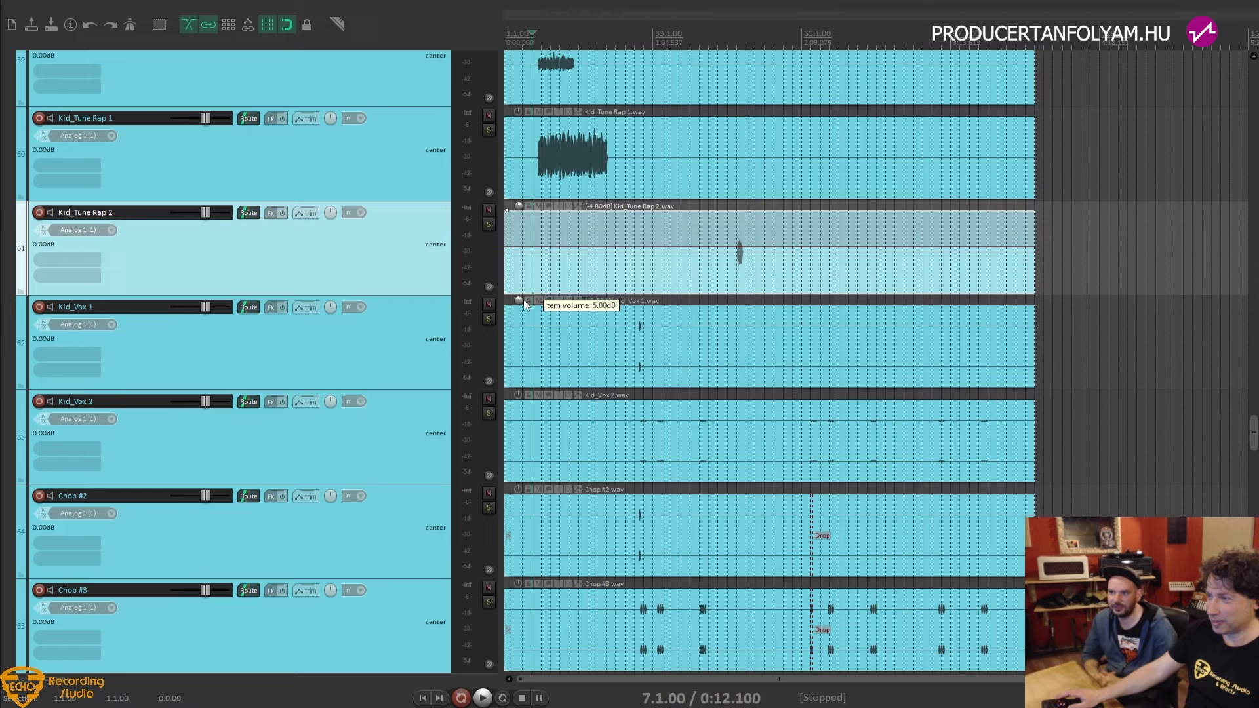
Raise the item volumes of Kid_Swirl 2 to +20.9 dB and Kid_Swirl 1 to +24.0 dB
scroll(382, 329, "up", 5)
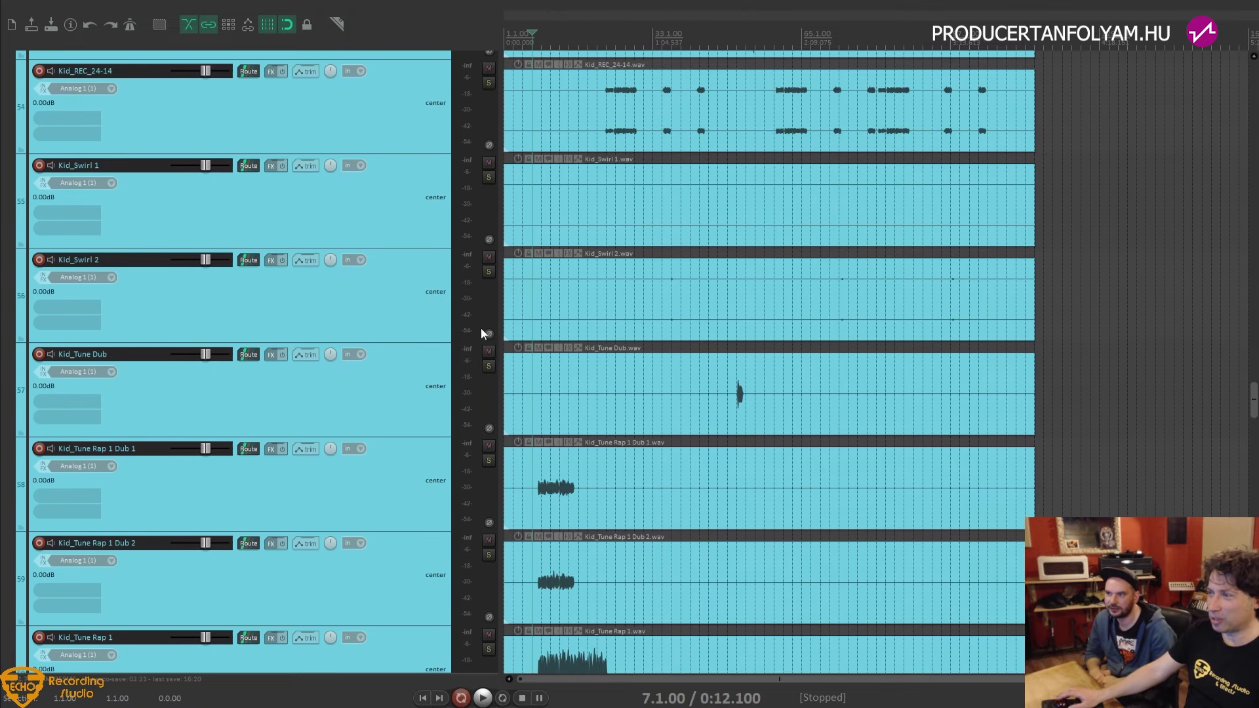
left_click(553, 297)
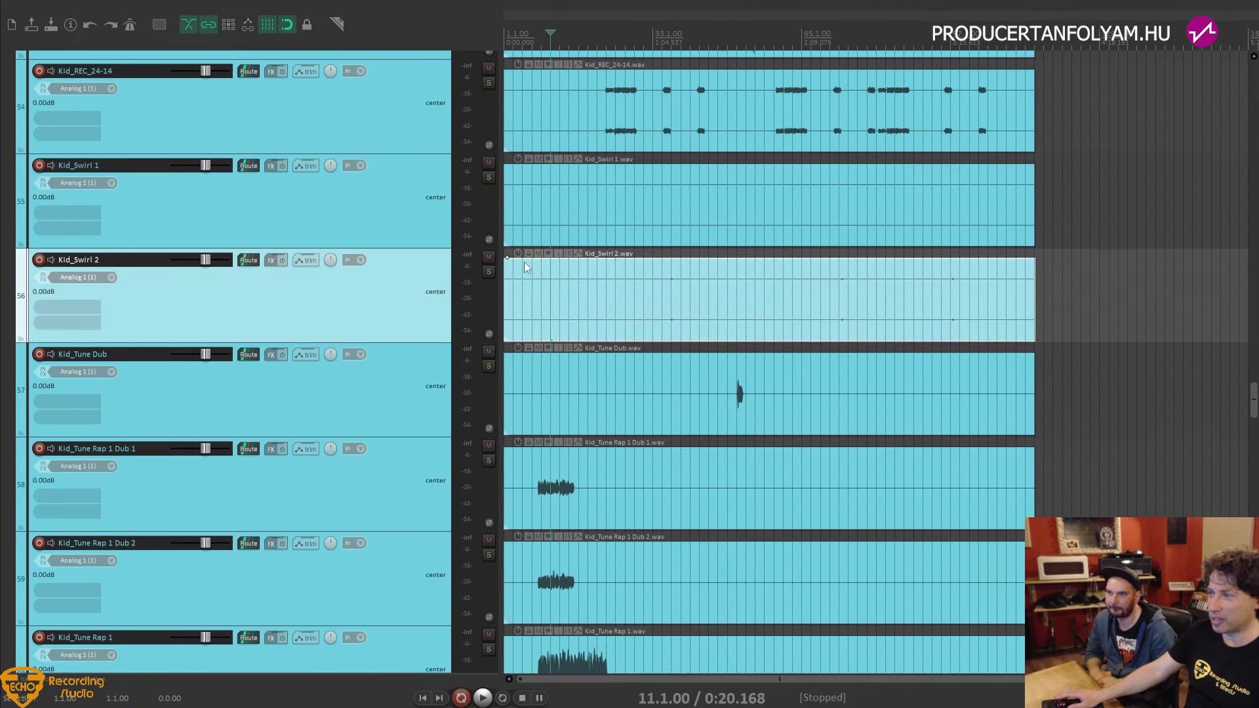
left_click_drag(526, 268, 527, 114)
left_click(534, 166)
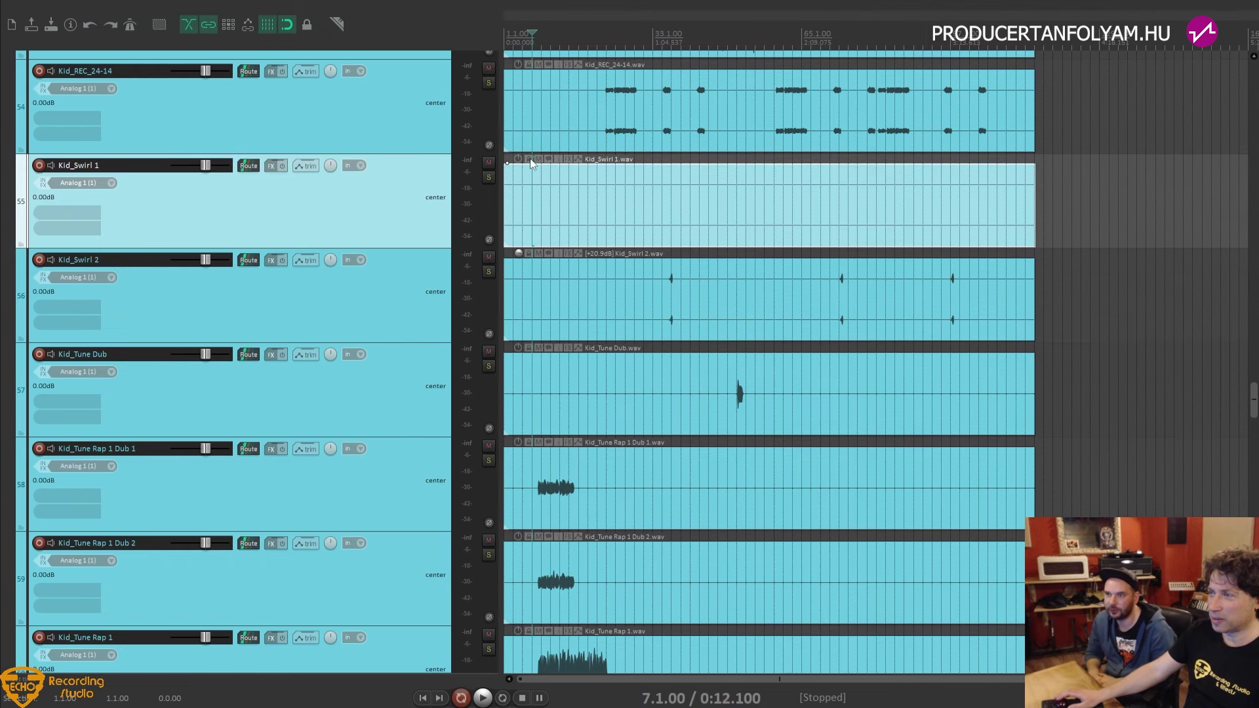
left_click_drag(532, 162, 524, 26)
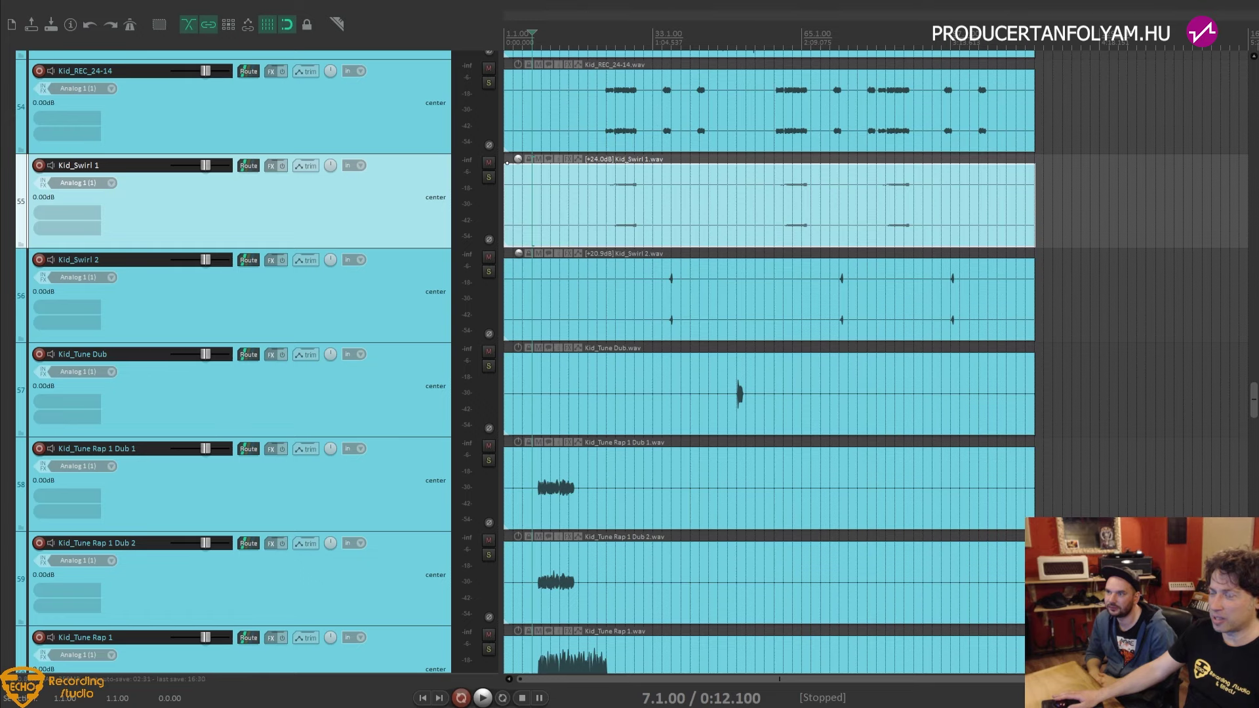
Solo the Kid_Swirl 1 track, play each of its three passages, and remove the solo
left_click(488, 177)
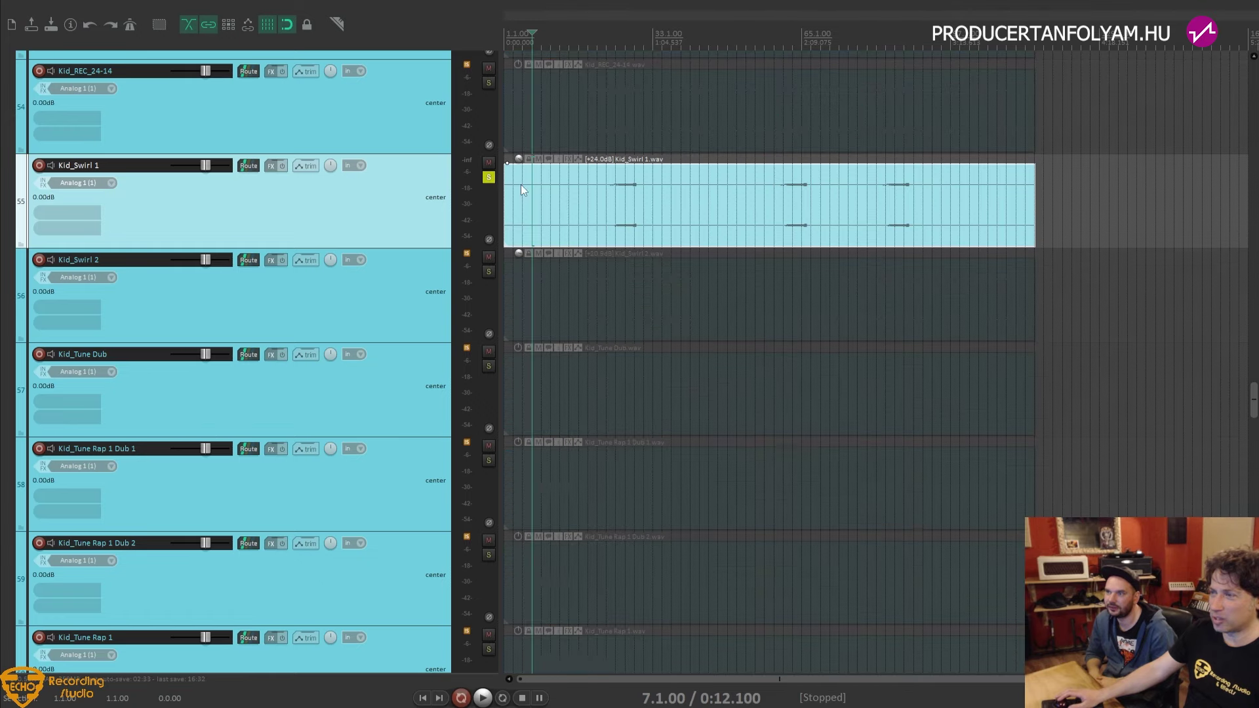
left_click(624, 228)
key("space")
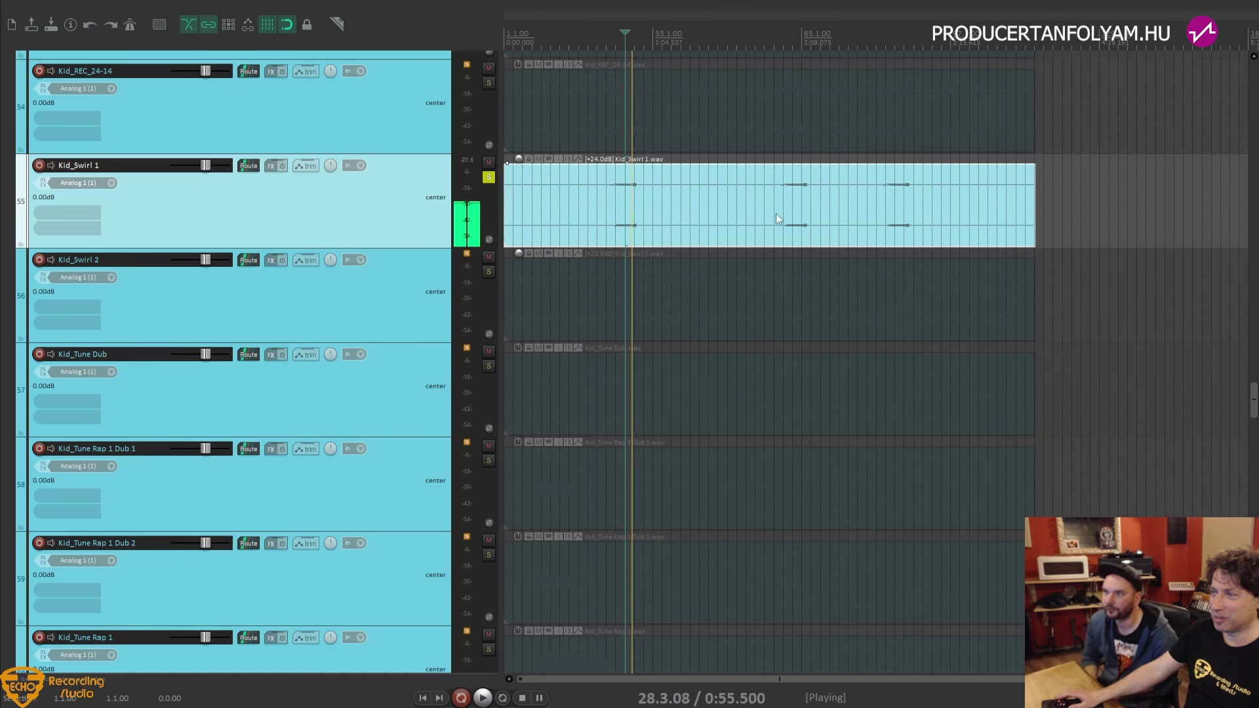
key("space")
left_click(787, 226)
key("space")
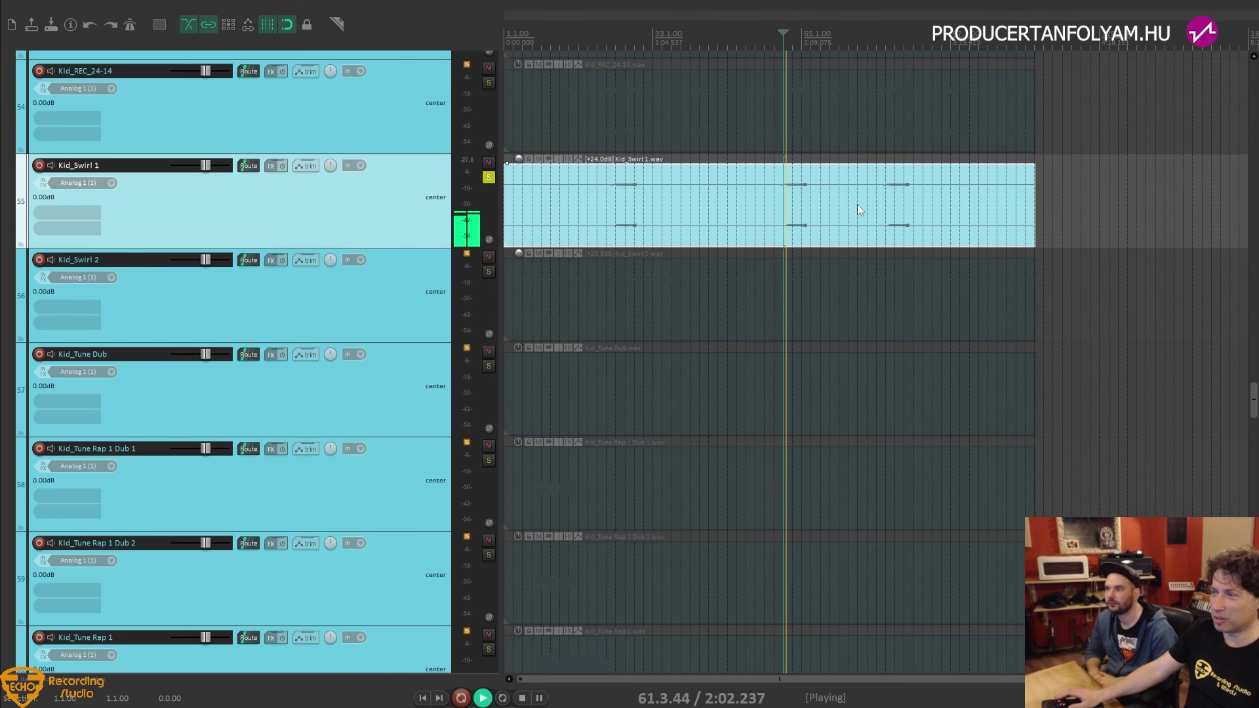
left_click(896, 211)
key("space")
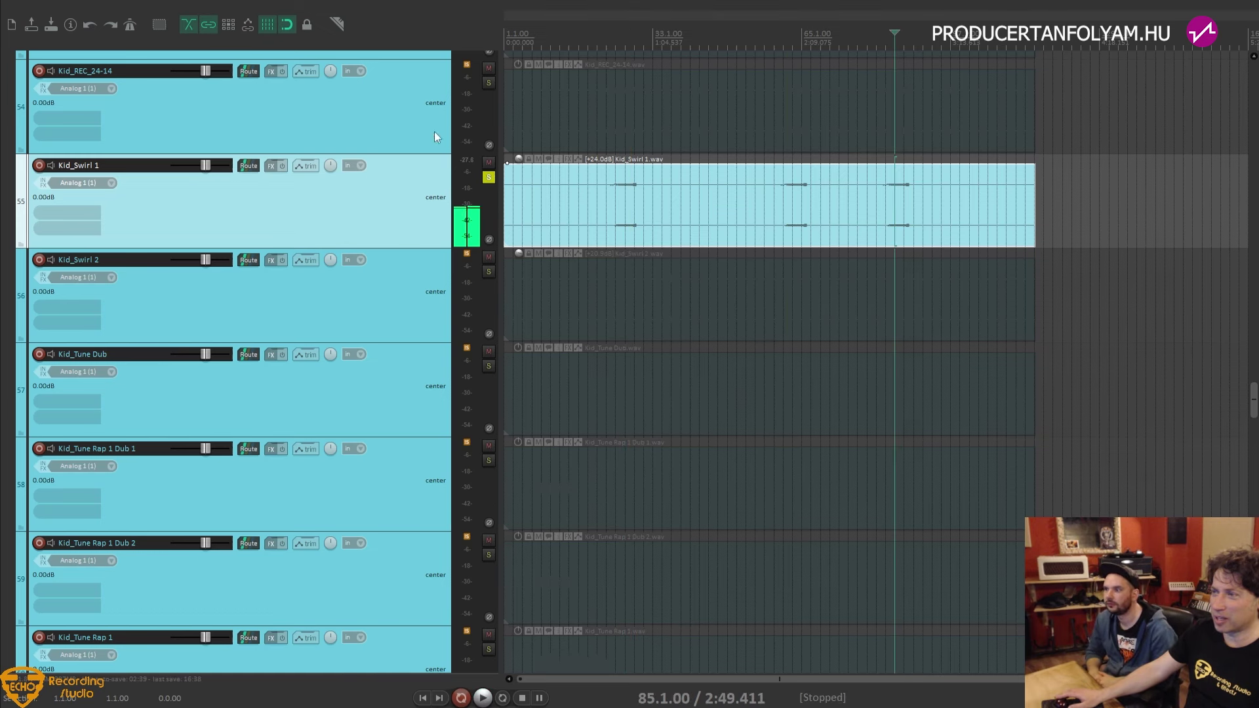
left_click(489, 177)
Solo Kid_Swirl 2, play its first passage, and remove the solo
left_click(488, 272)
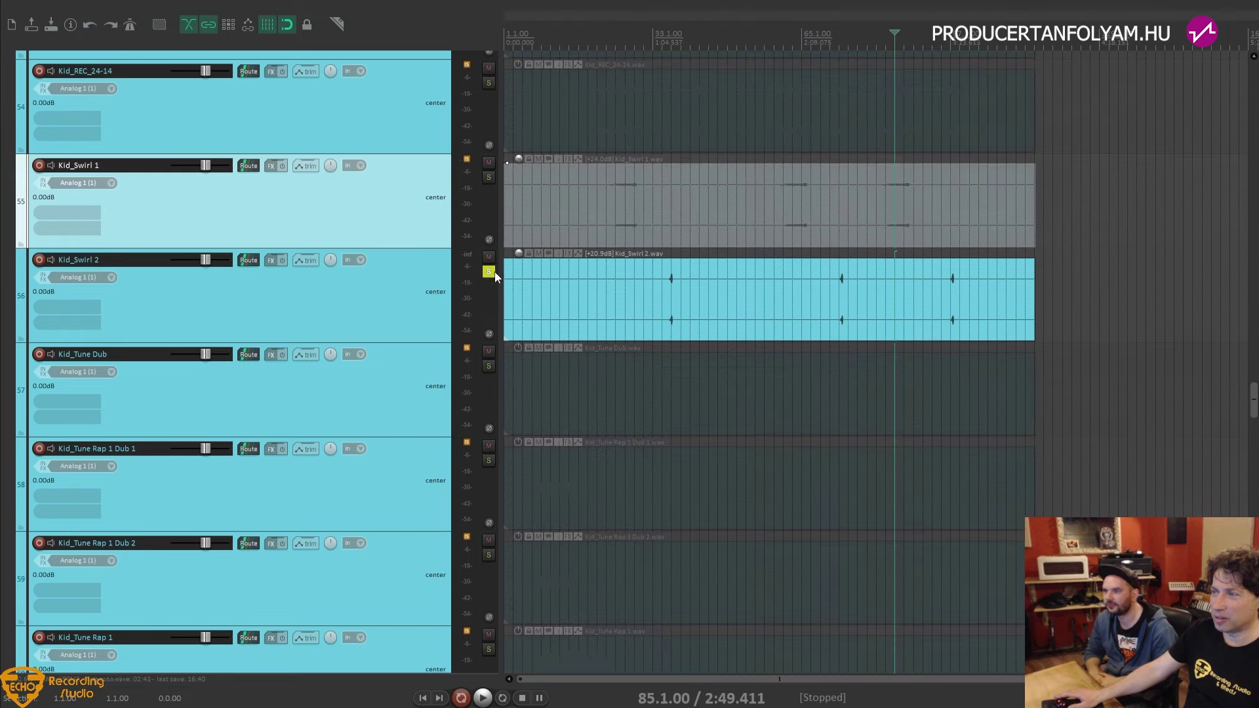
left_click(669, 324)
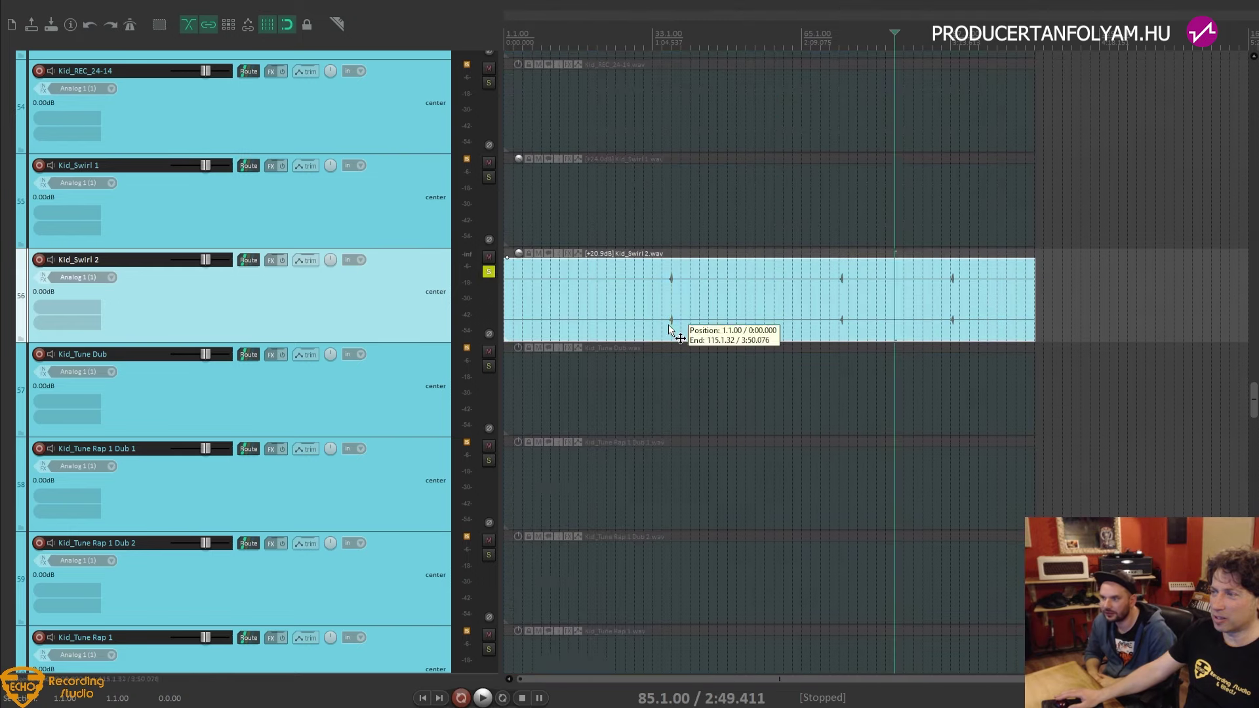
key("space")
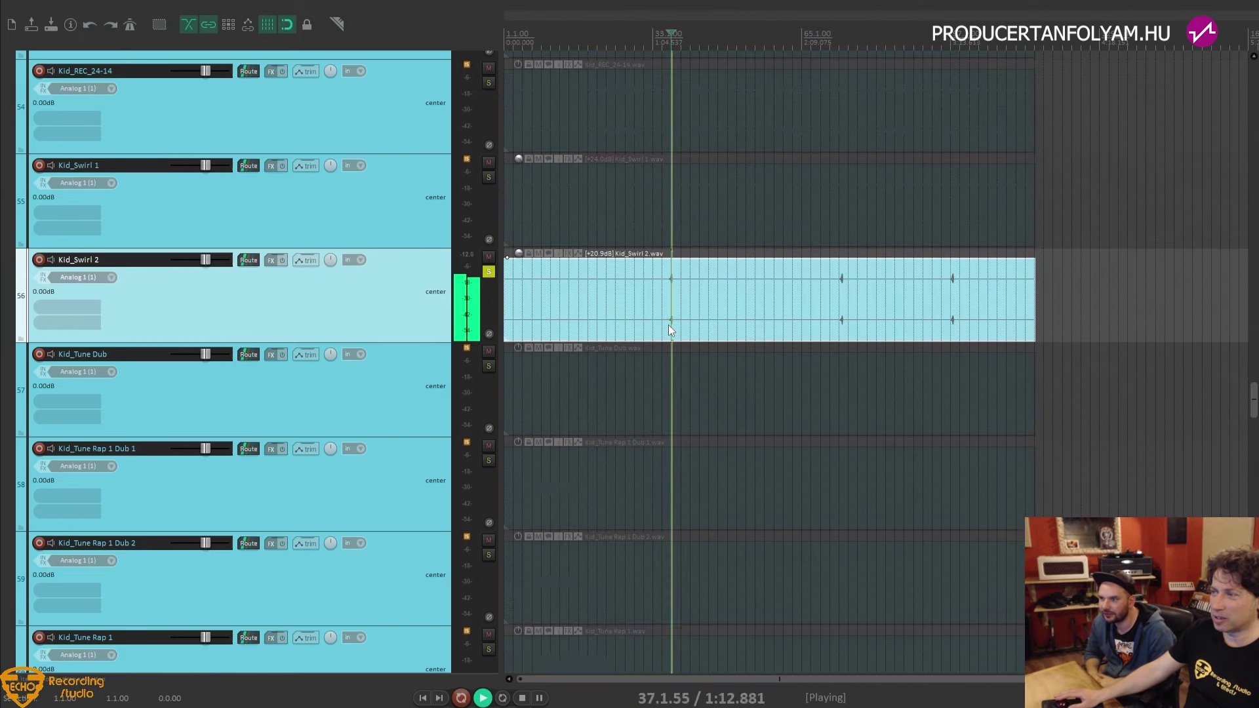
left_click(492, 272)
key("space")
Shrink the track heights and review the tracks of every folder from FX up to Dobok
key("Page_Down")
key("Page_Down")
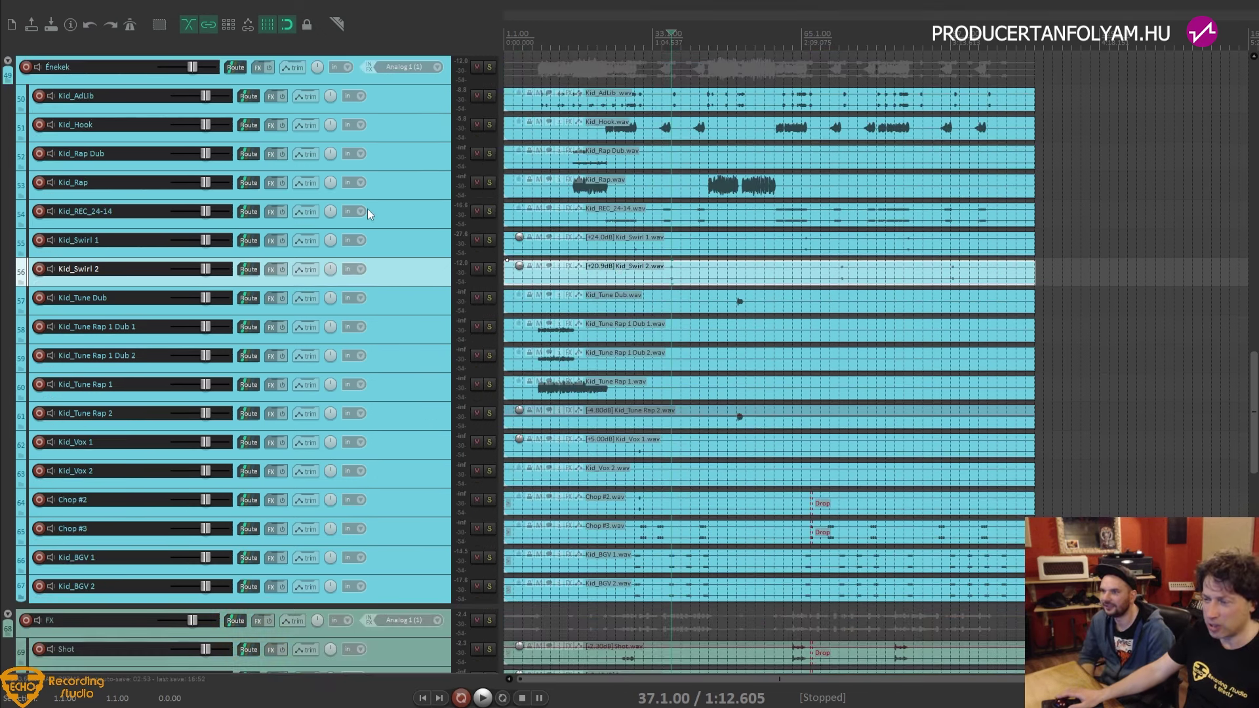
key("Page_Down")
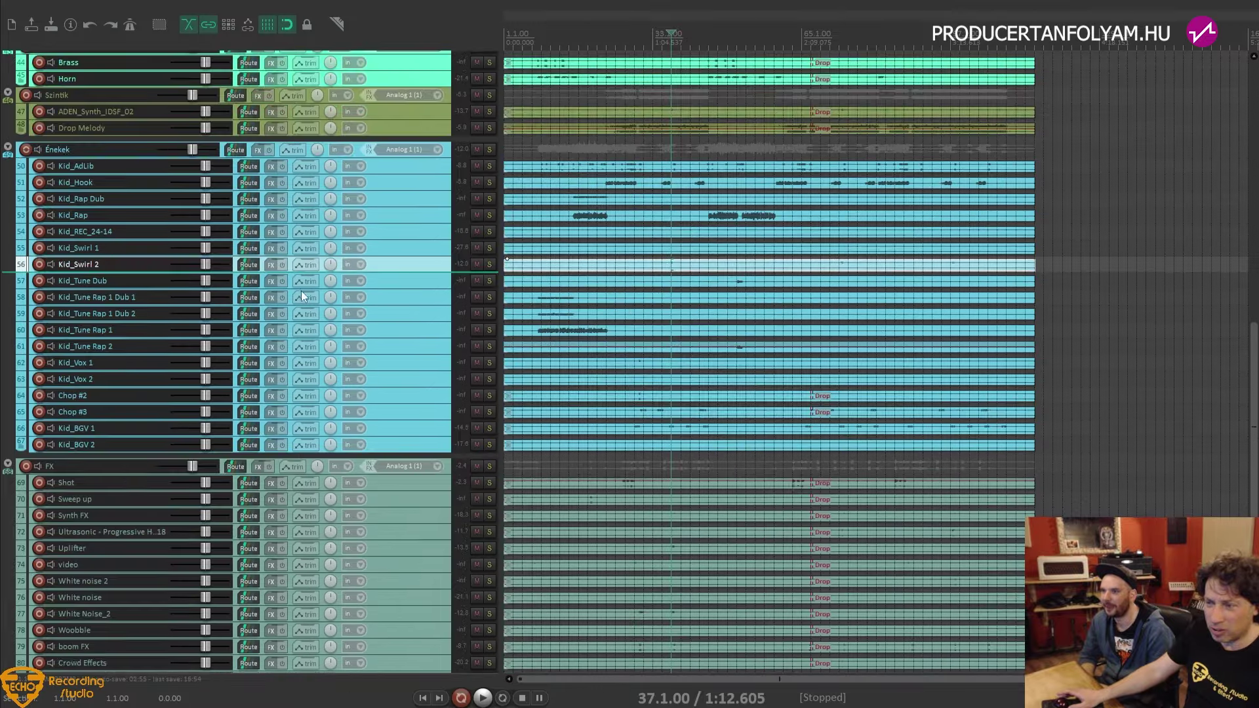
scroll(301, 290, "down", 5)
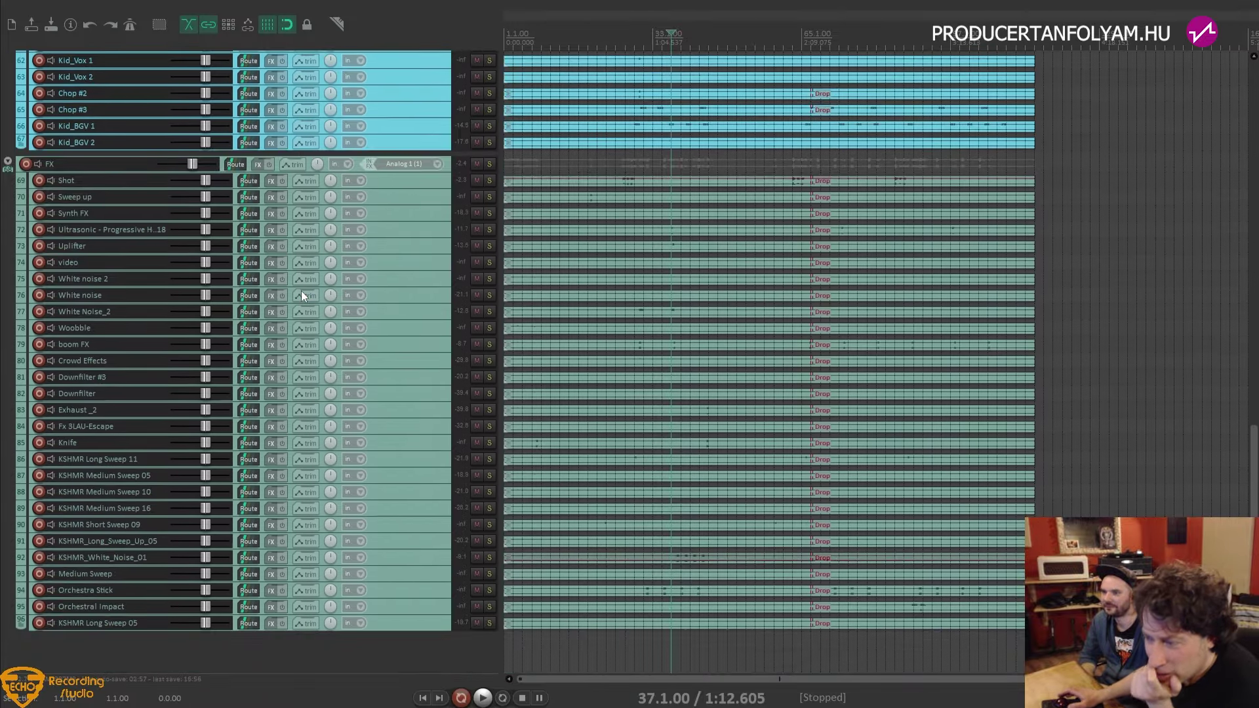
scroll(254, 299, "up", 5)
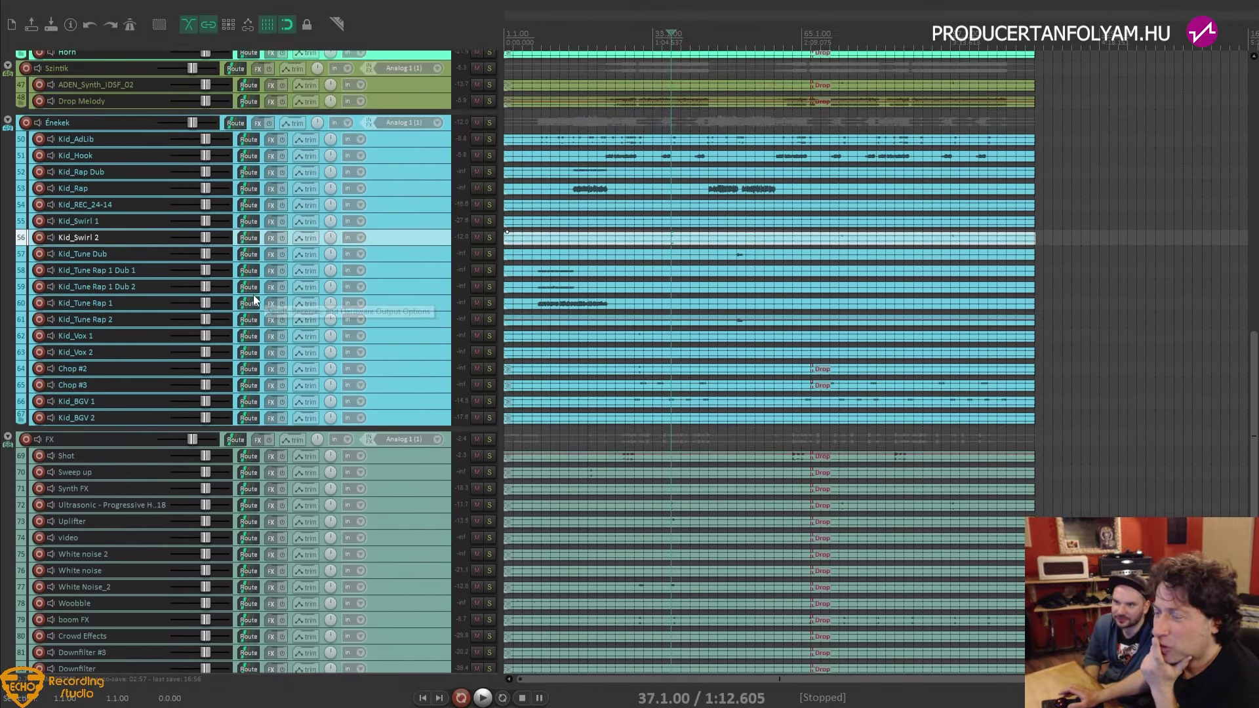
scroll(254, 300, "up", 1)
scroll(255, 300, "up", 2)
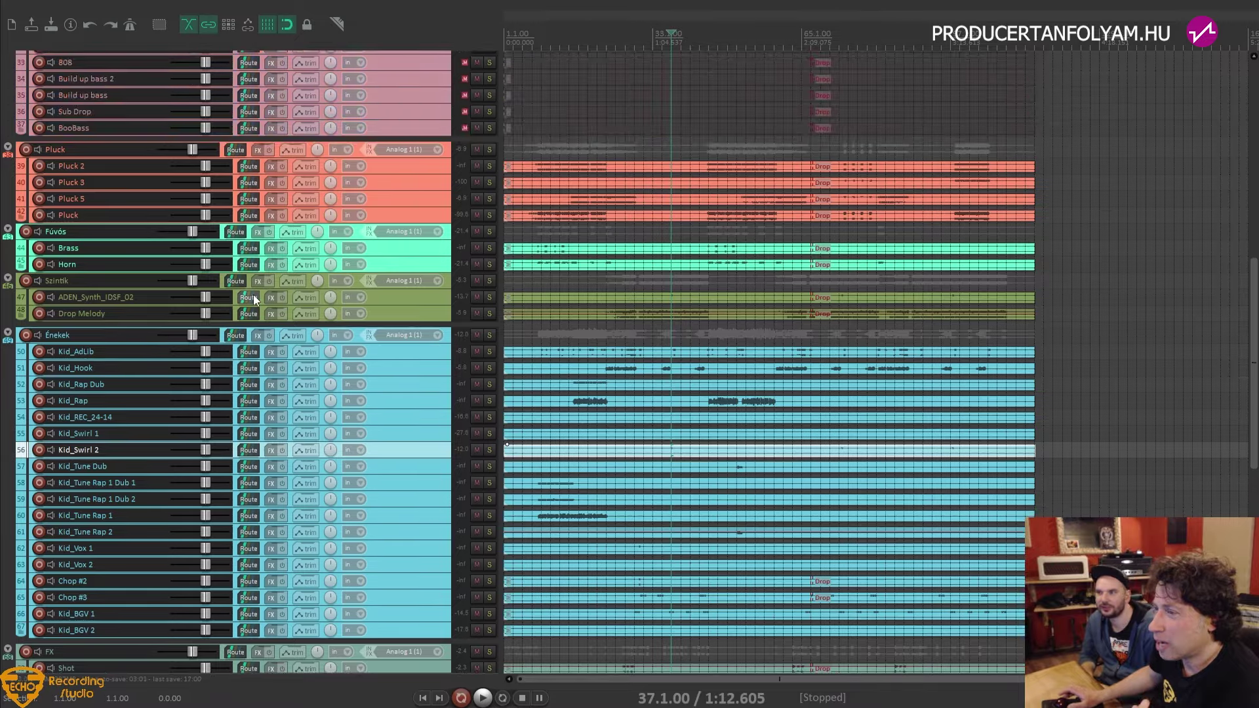
scroll(254, 300, "up", 5)
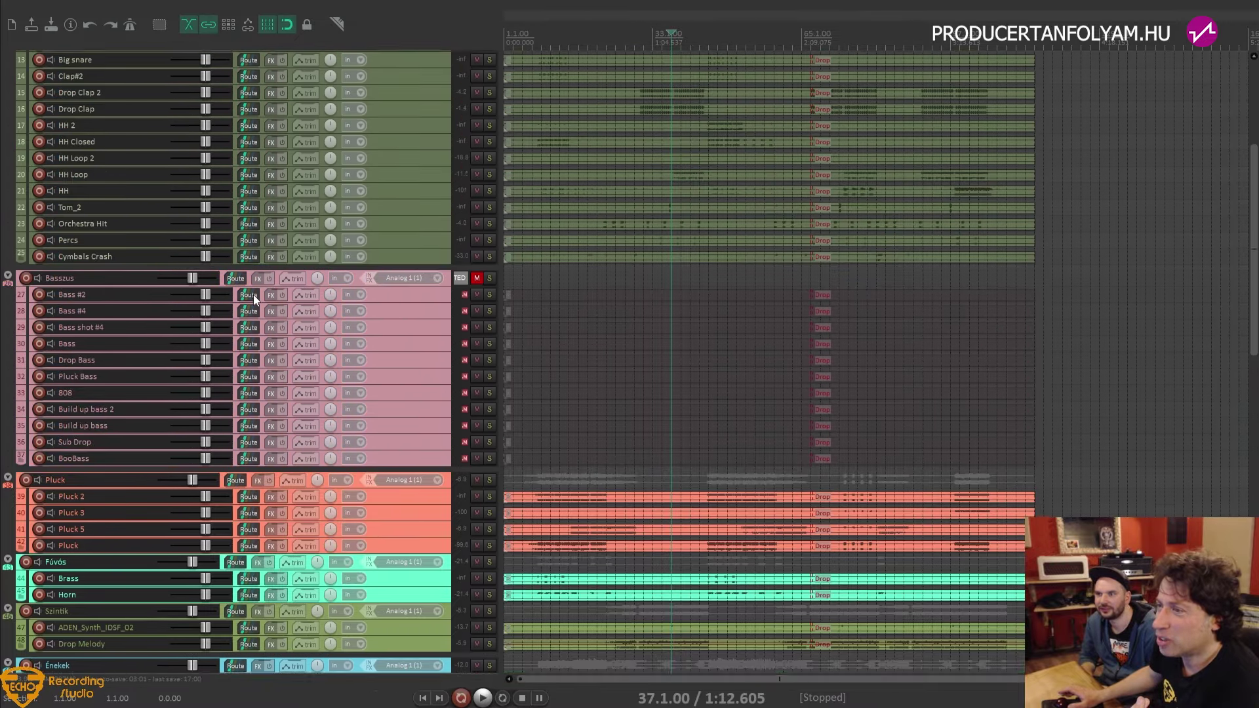
scroll(253, 294, "up", 4)
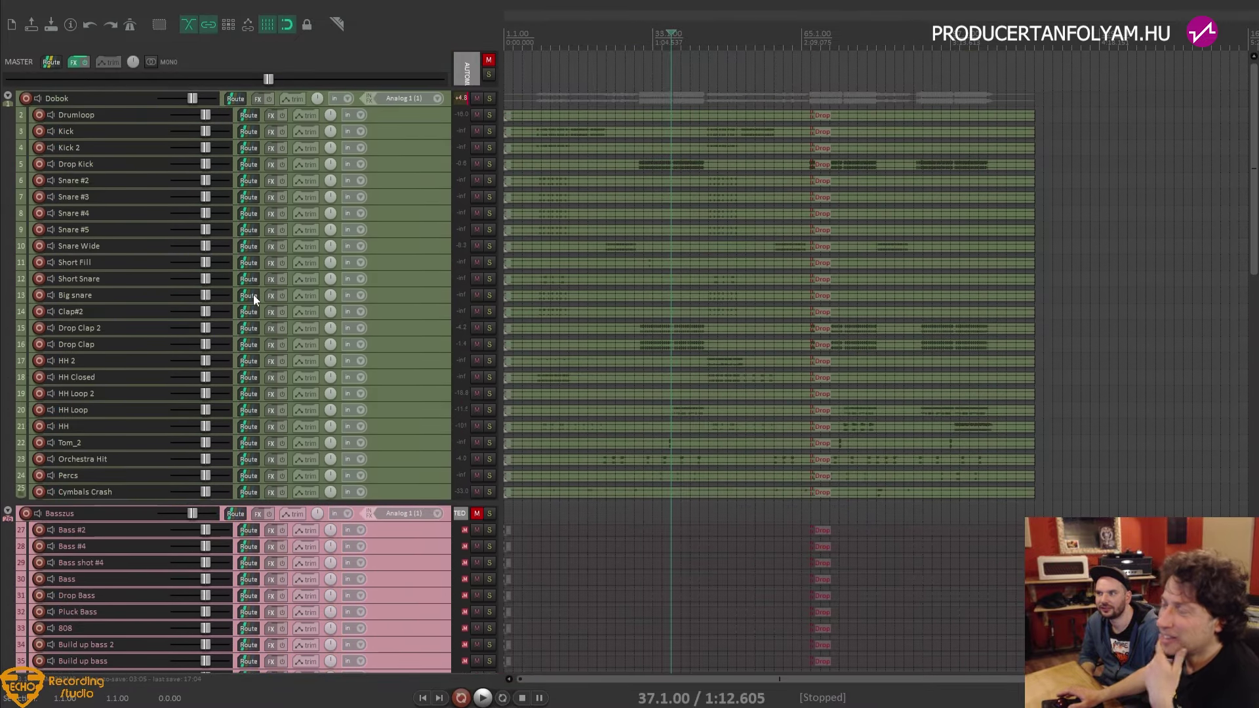
scroll(253, 293, "down", 8)
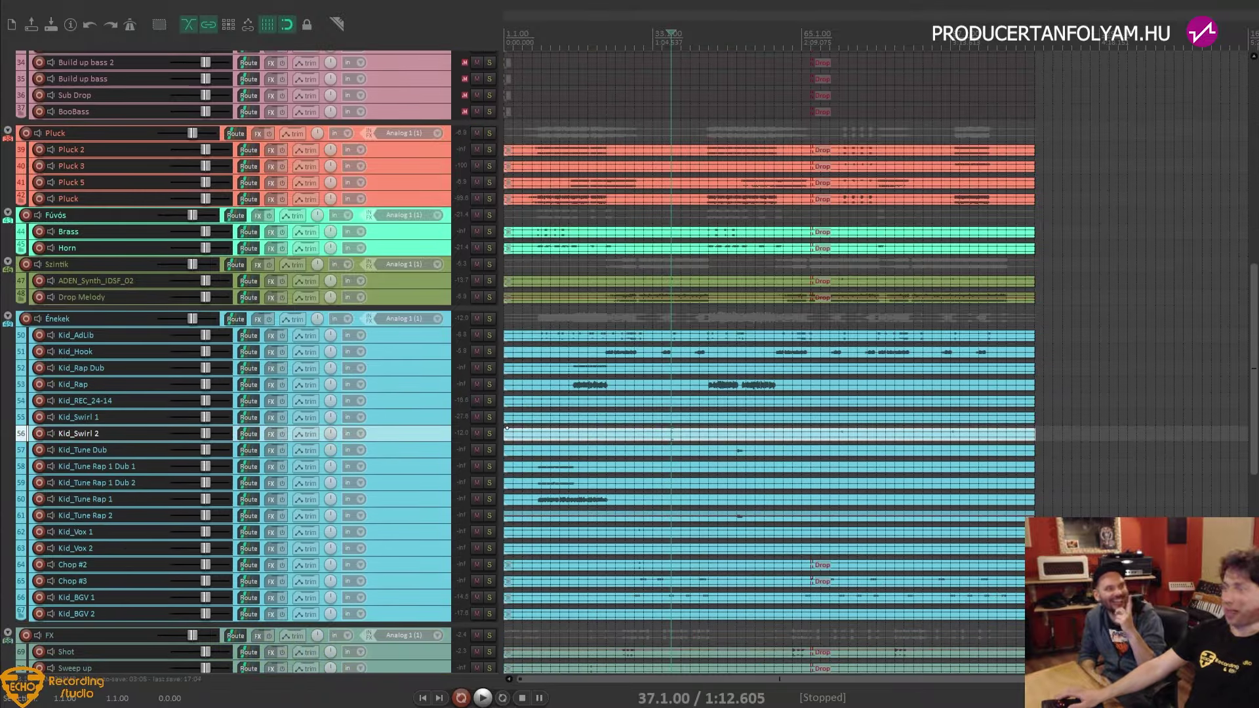
Switch to Unreal Commander, reopen _kapott to clear the marked files, and select the Cinematic Percusion stem
key("alt+Tab")
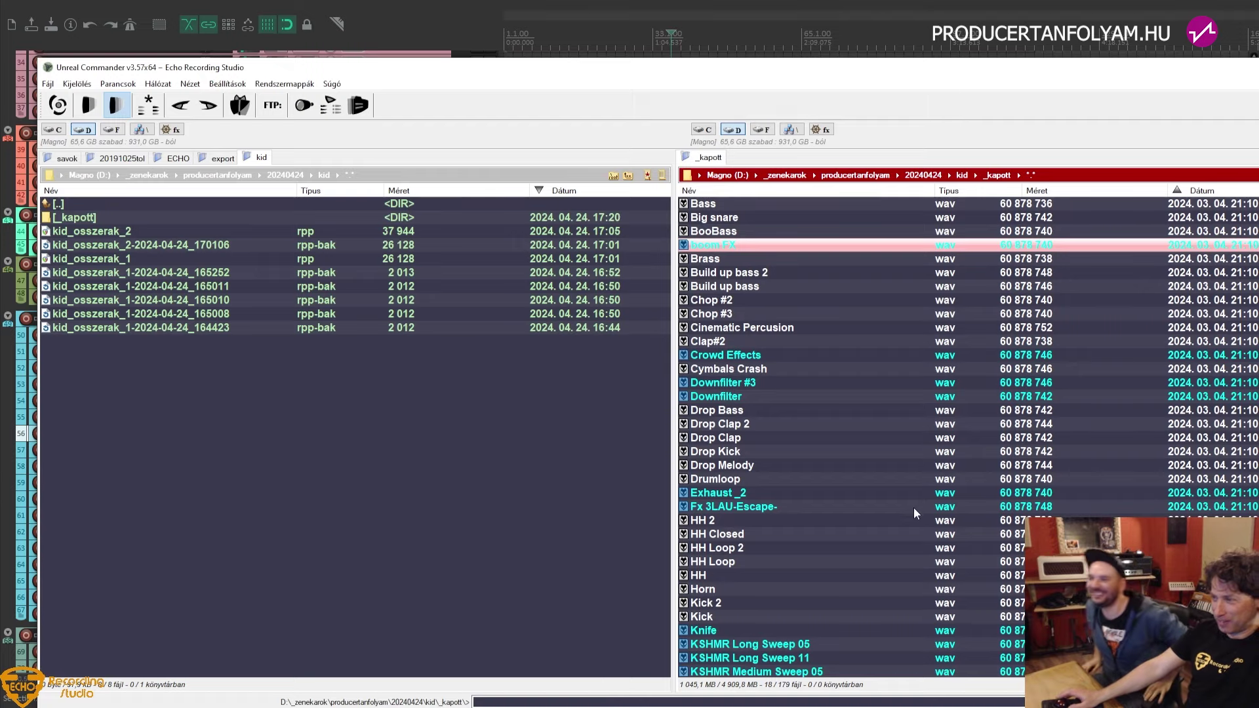
key("Home")
key("Return")
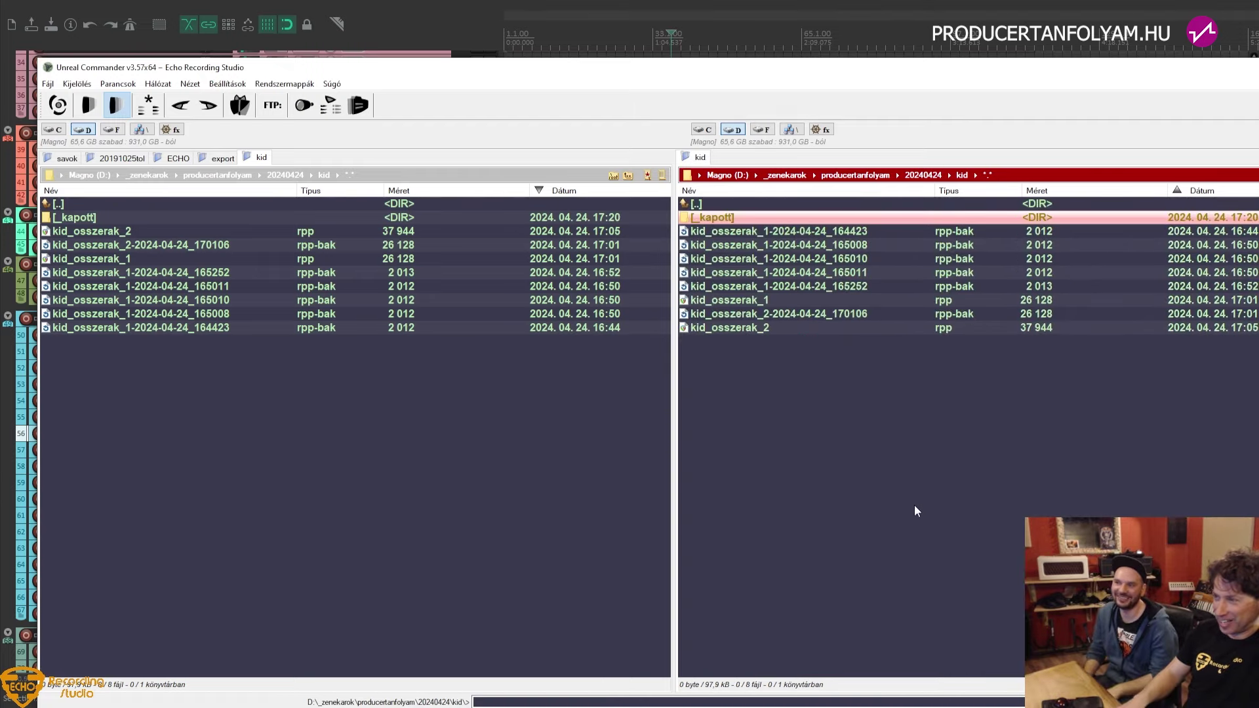
key("Return")
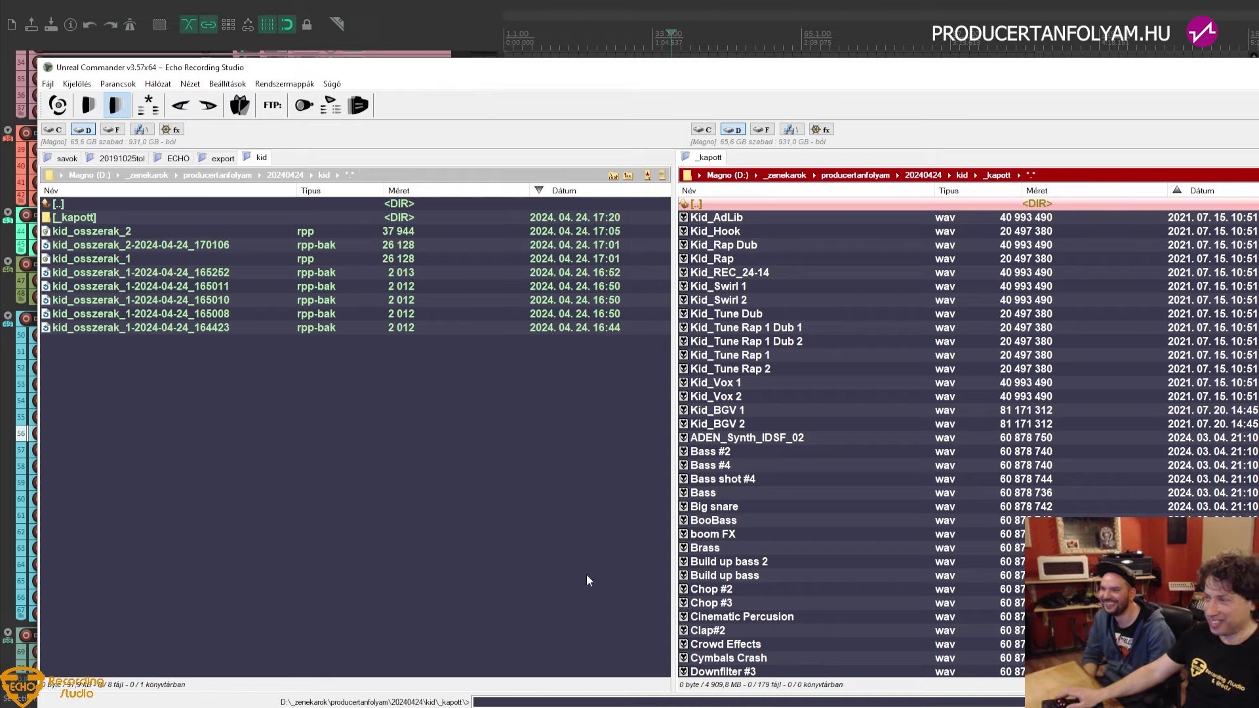
key("alt+Tab")
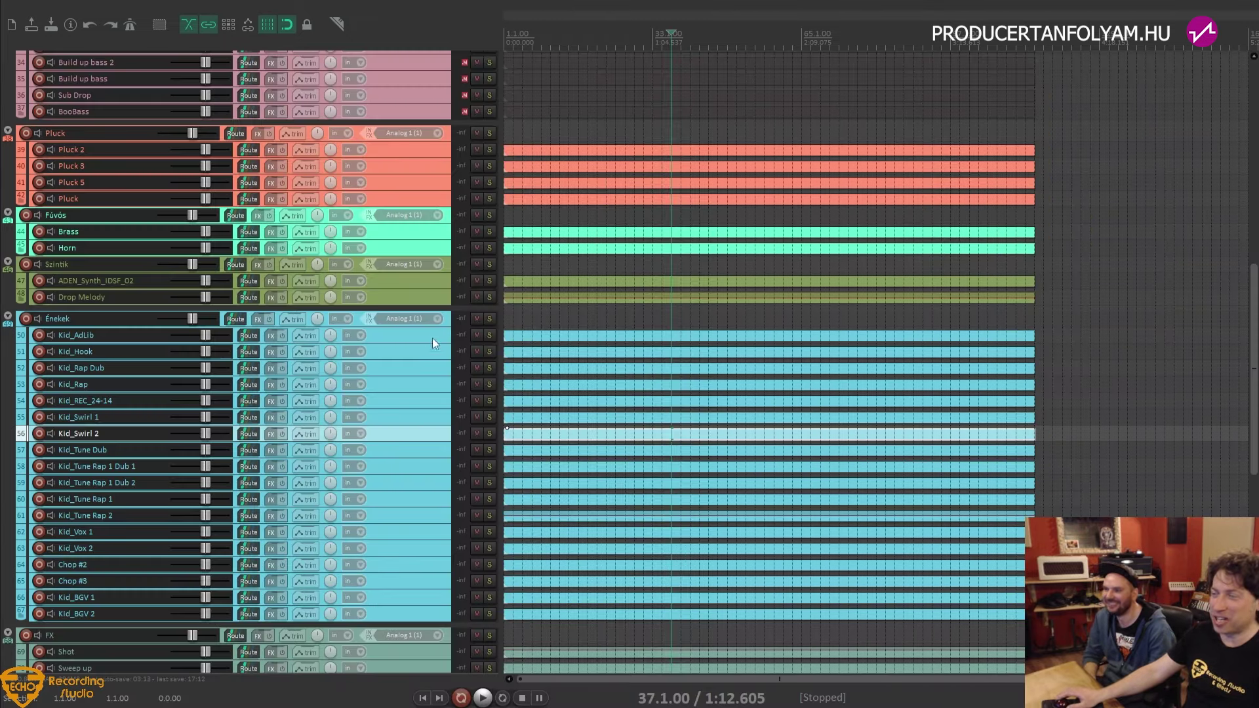
key("alt+Tab")
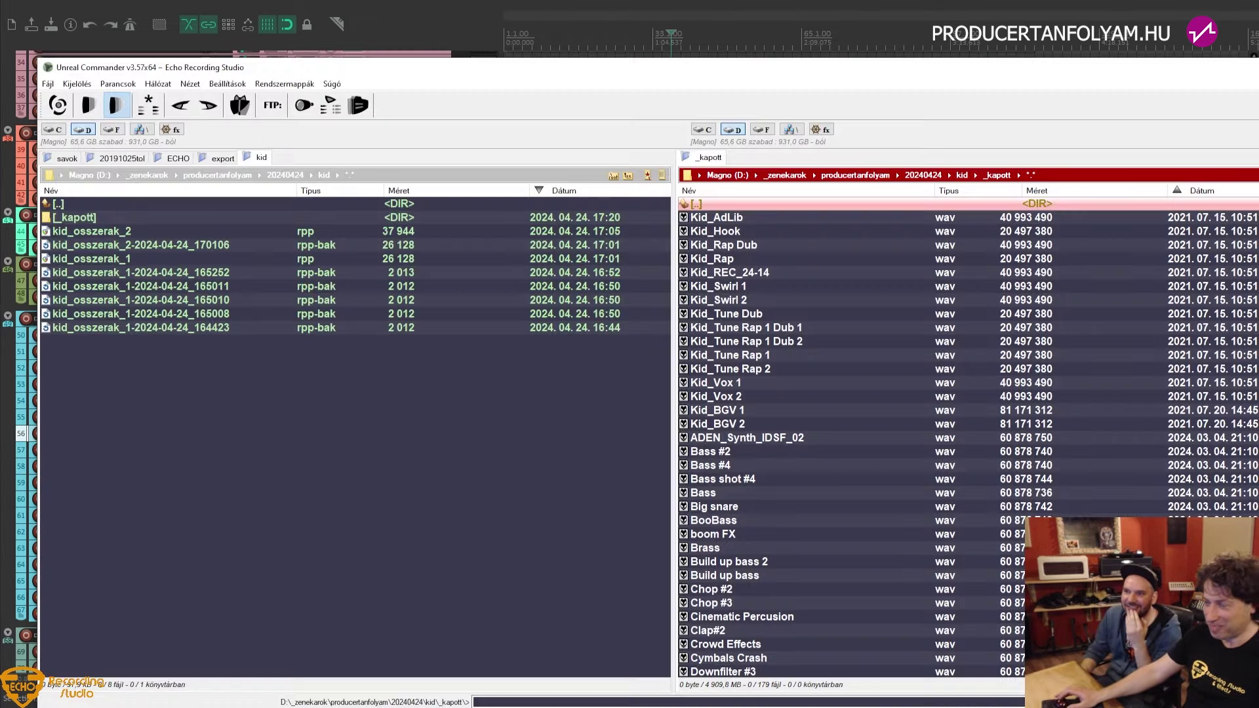
left_click(769, 470)
key("Page_Down")
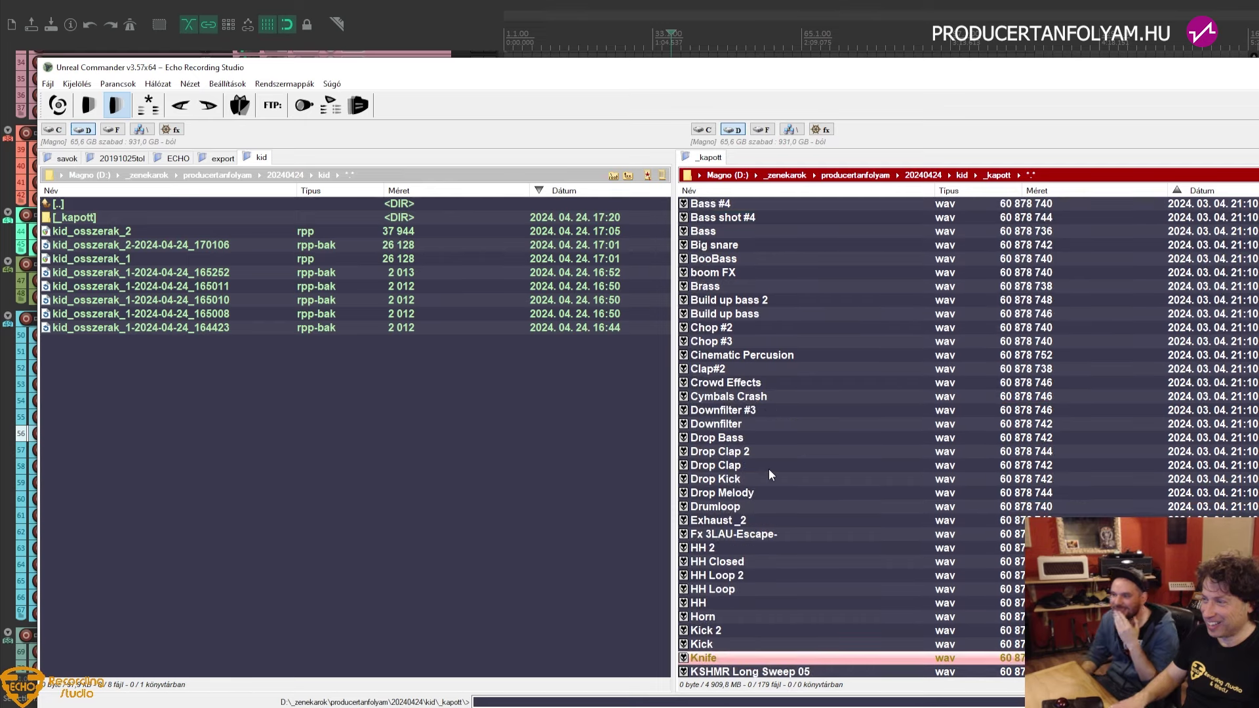
left_click(754, 357)
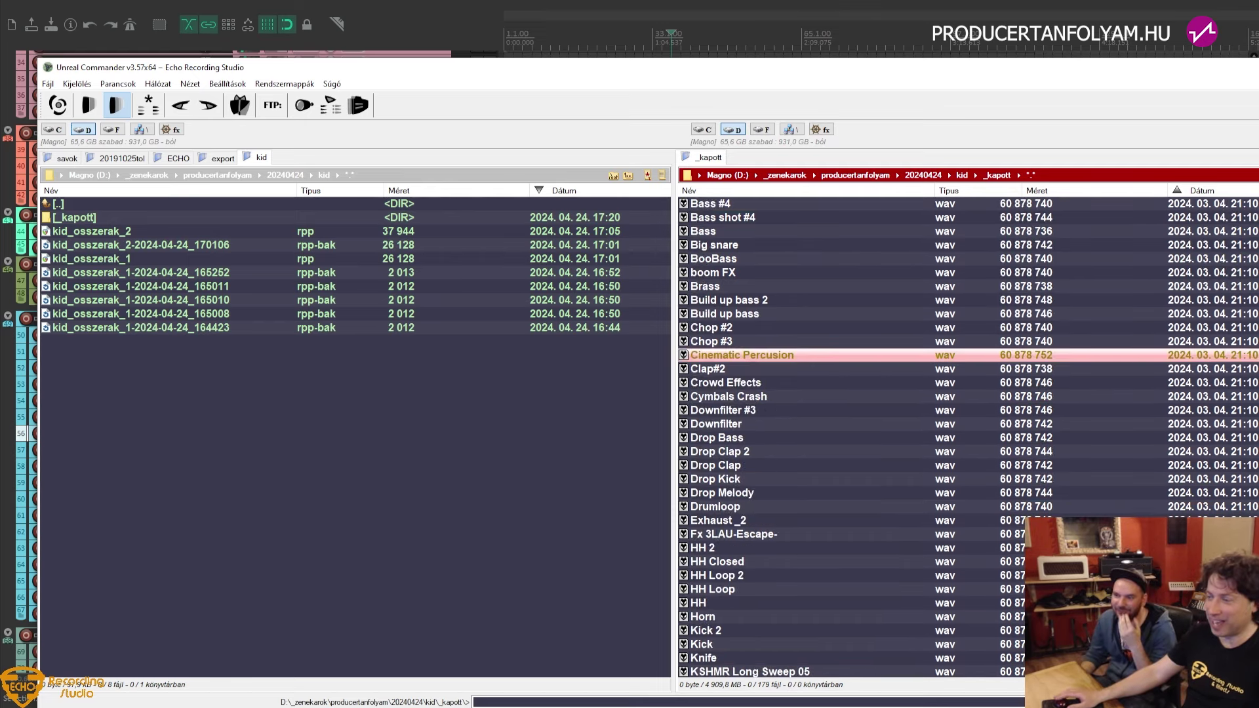
Switch back to REAPER and insert a new unnamed track as the first child of the Dobok folder
key("alt+Tab")
scroll(289, 360, "up", 5)
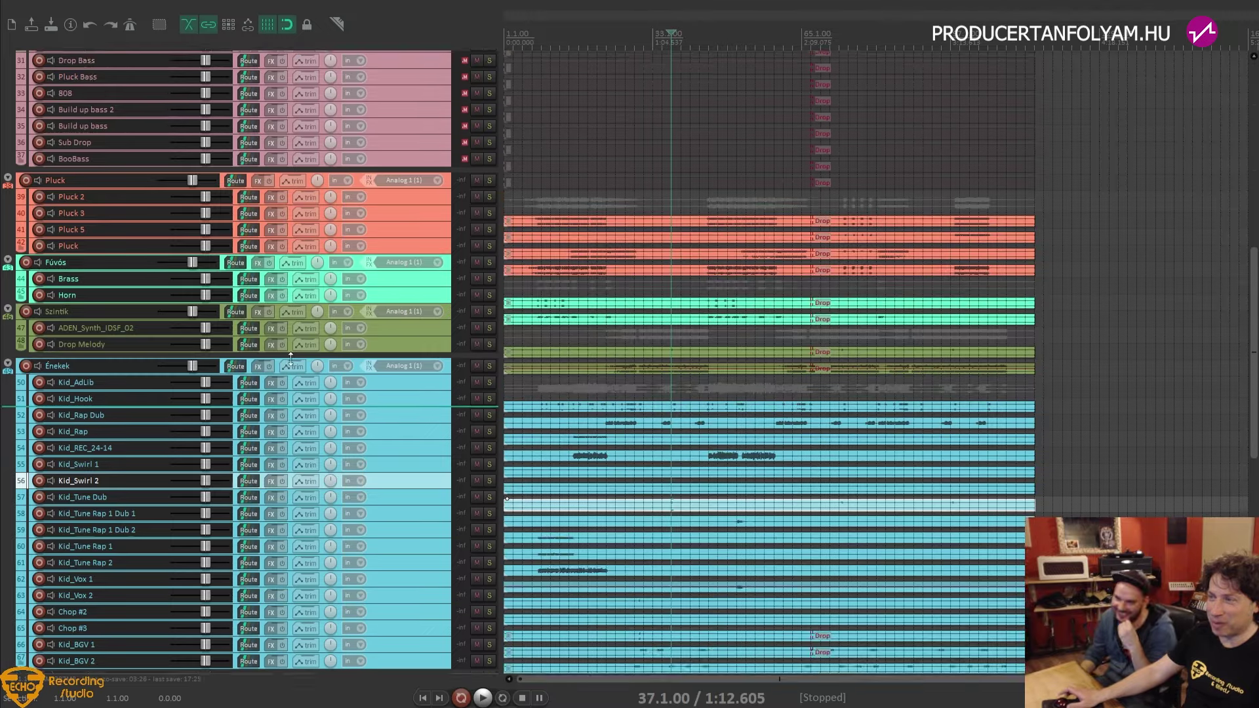
scroll(290, 359, "up", 5)
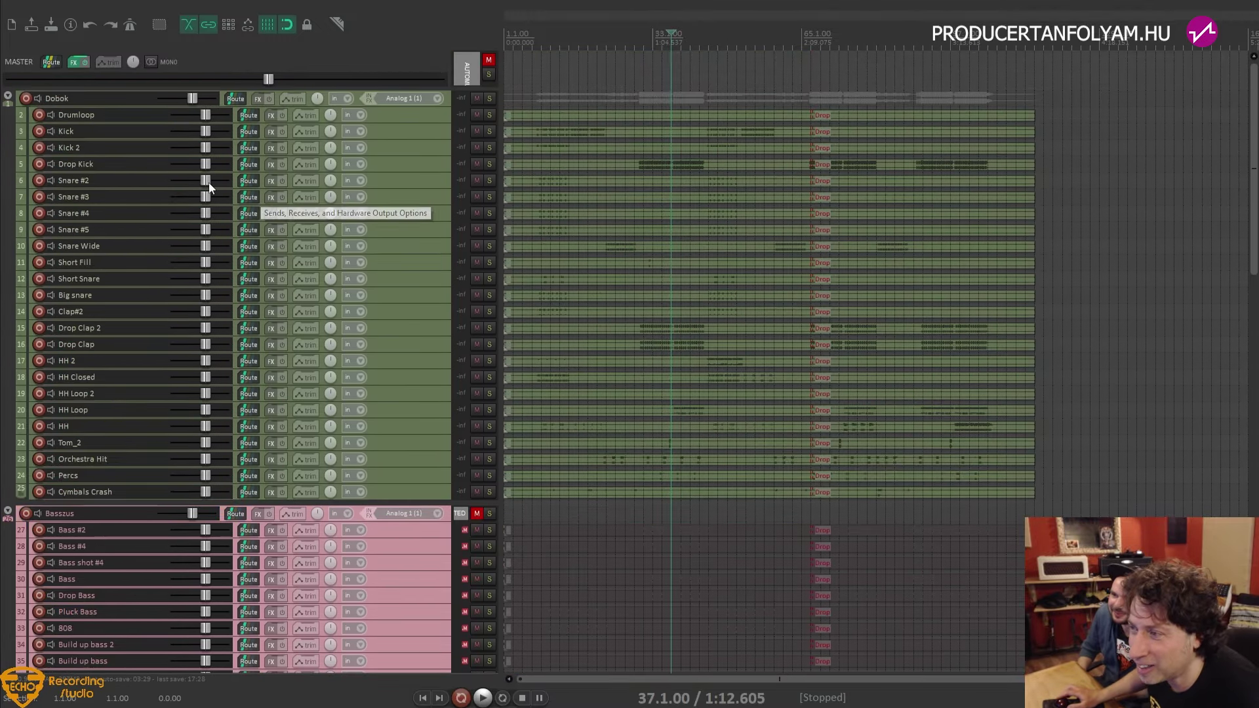
left_click(104, 100)
key("ctrl+t")
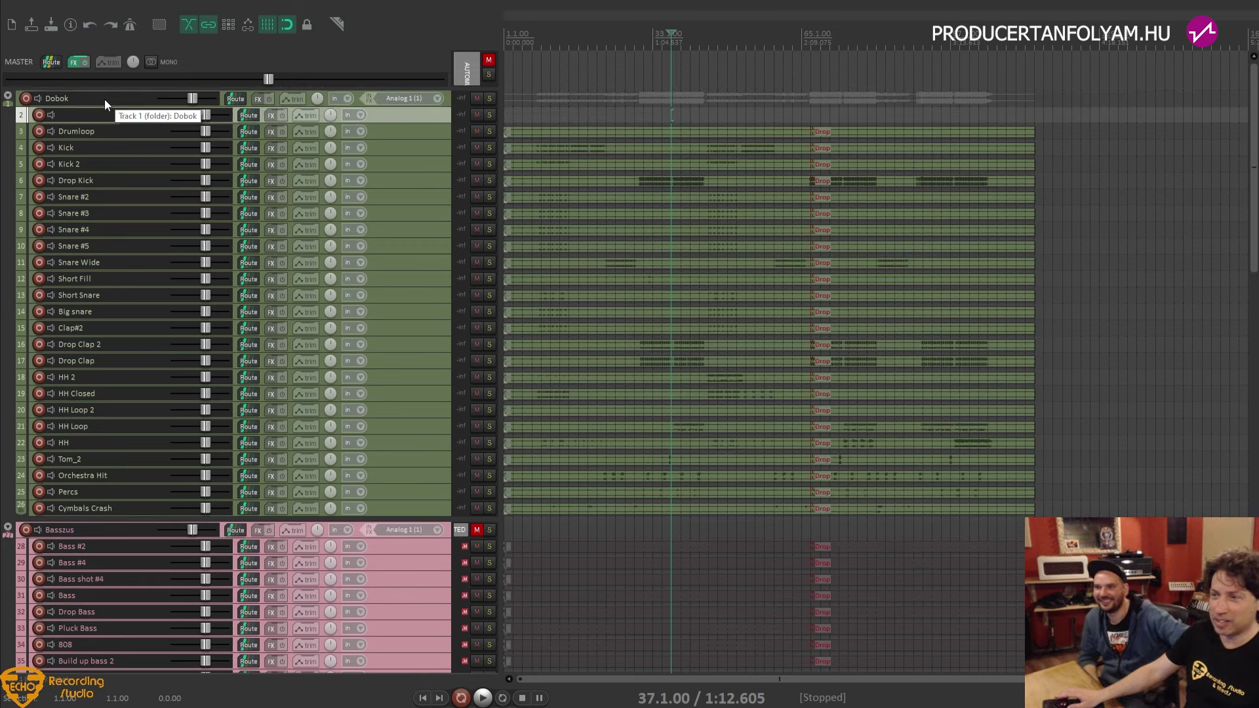
Switch to Unreal Commander and bring the Cinematic Percusion stem from _kapott onto the new track in the Dobok folder
key("alt+Tab")
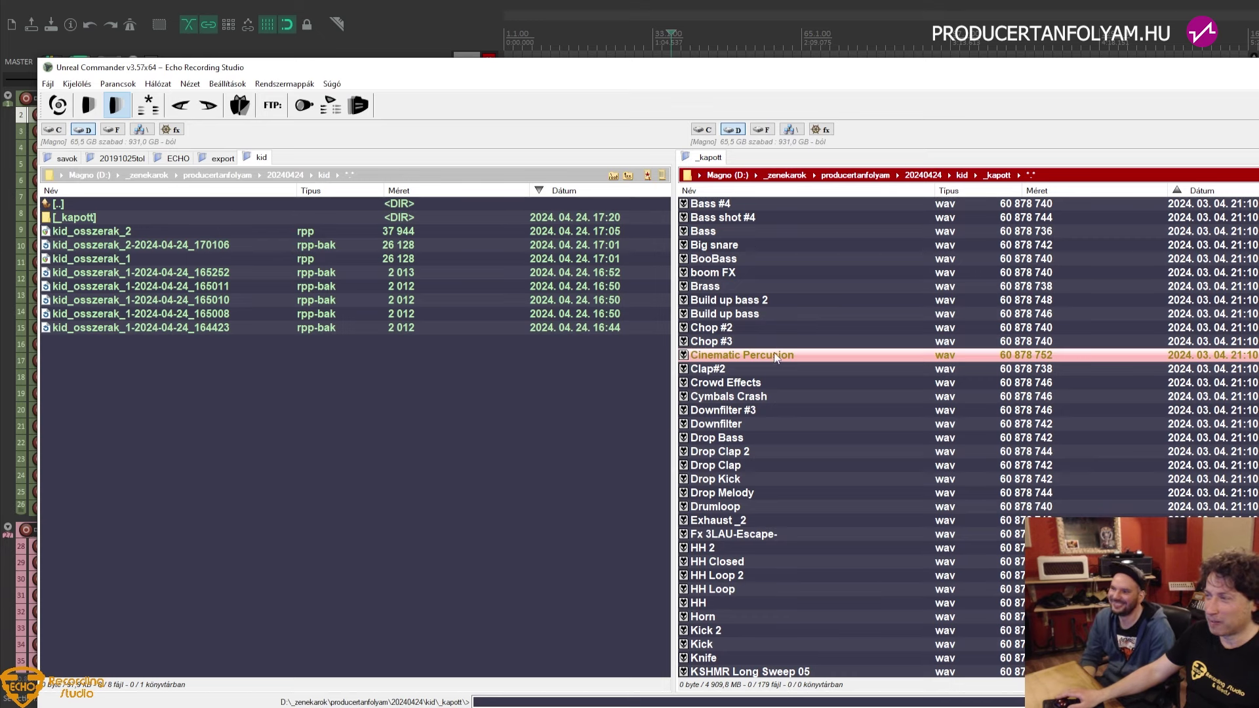
left_click_drag(742, 355, 446, 123)
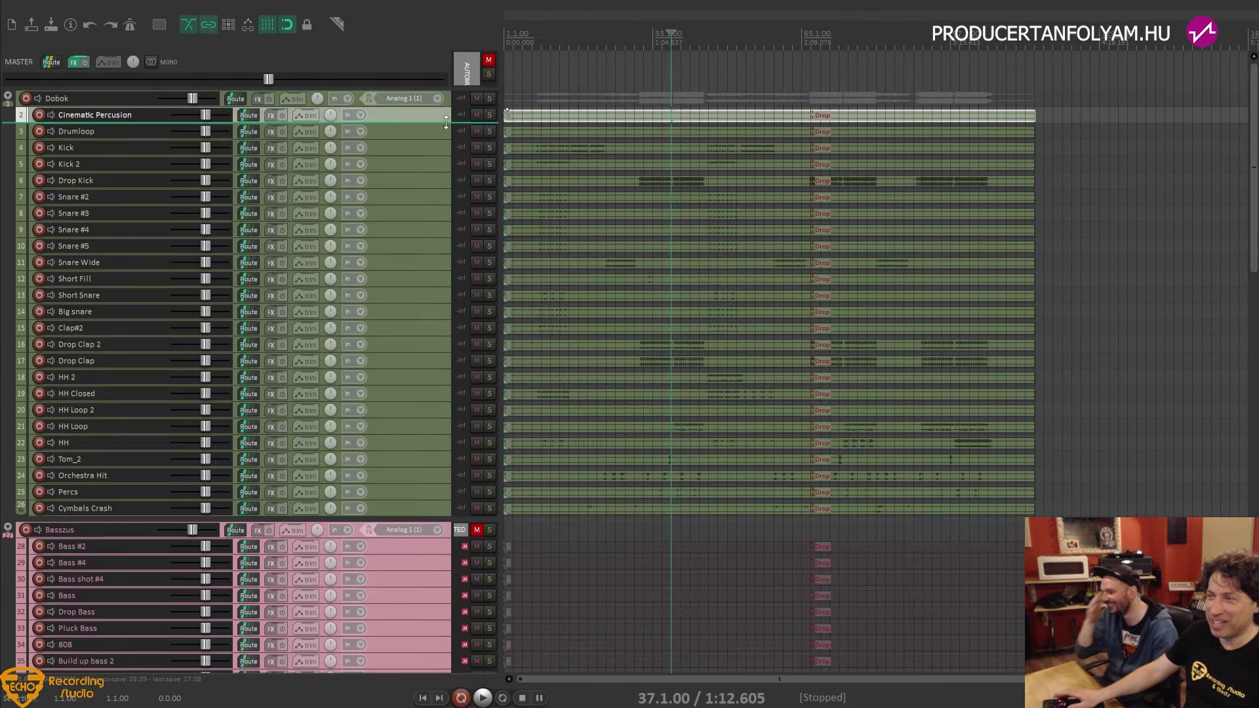
Review the project's tracks, check the _kapott file list in Unreal Commander for remaining stems, and switch back to REAPER
scroll(289, 545, "down", 10)
scroll(290, 545, "down", 12)
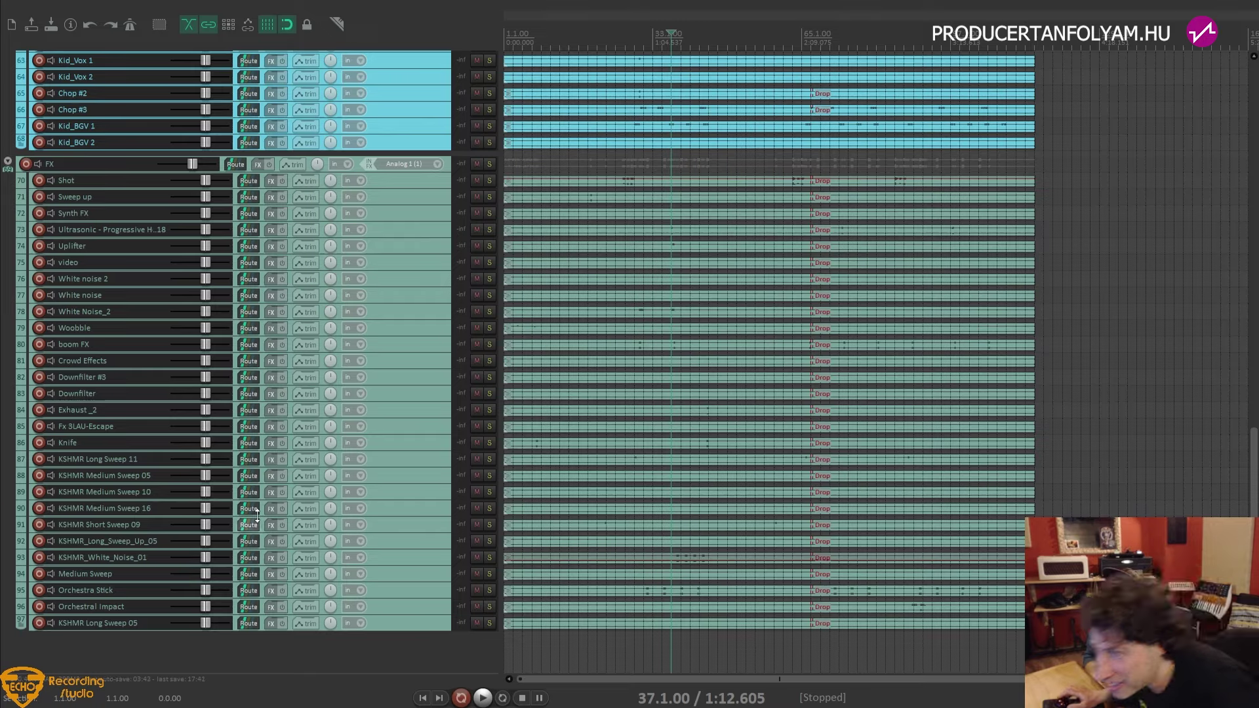
scroll(257, 500, "up", 15)
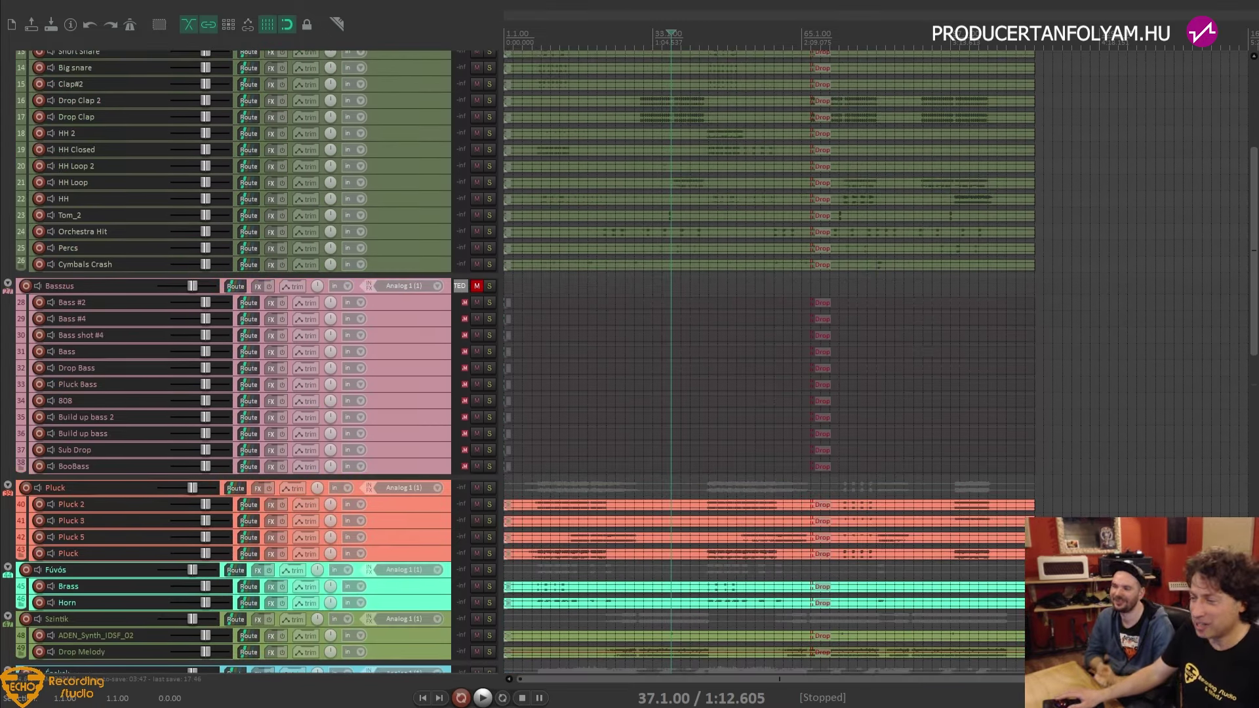
key("alt+Tab")
left_click(797, 575)
scroll(797, 574, "down", 6)
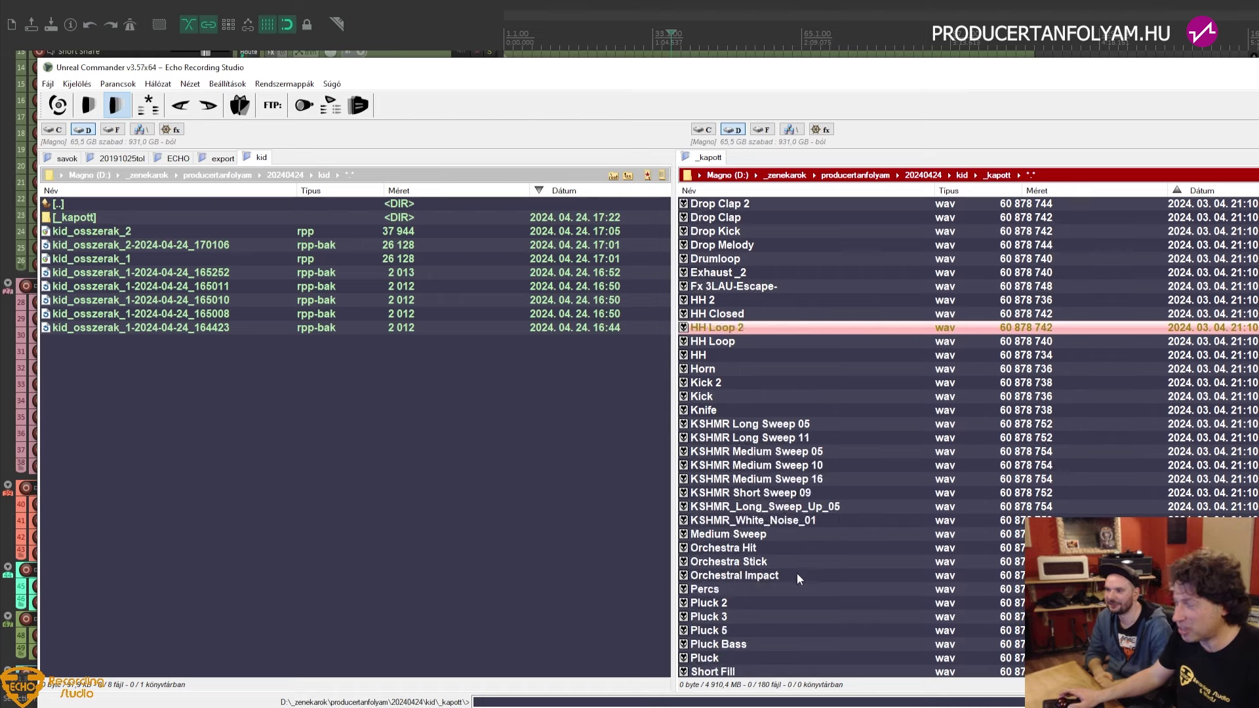
scroll(796, 577, "down", 20)
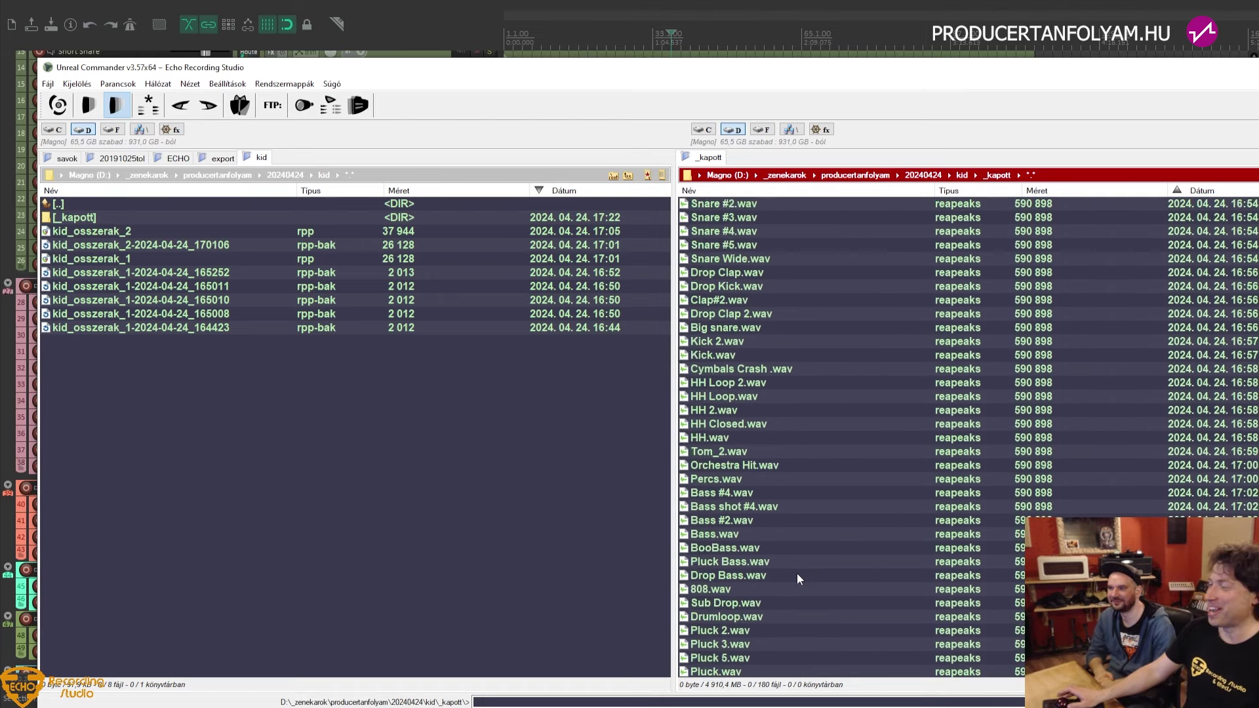
scroll(797, 573, "up", 7)
scroll(784, 577, "down", 5)
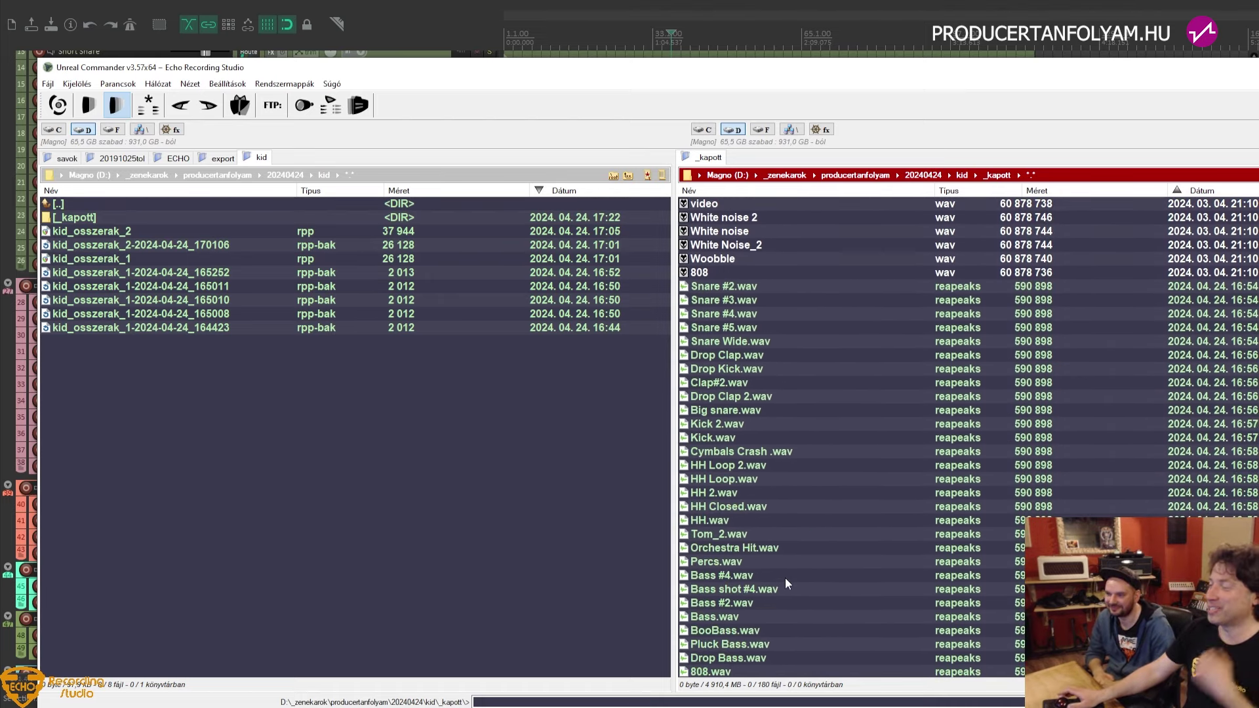
key("alt+Tab")
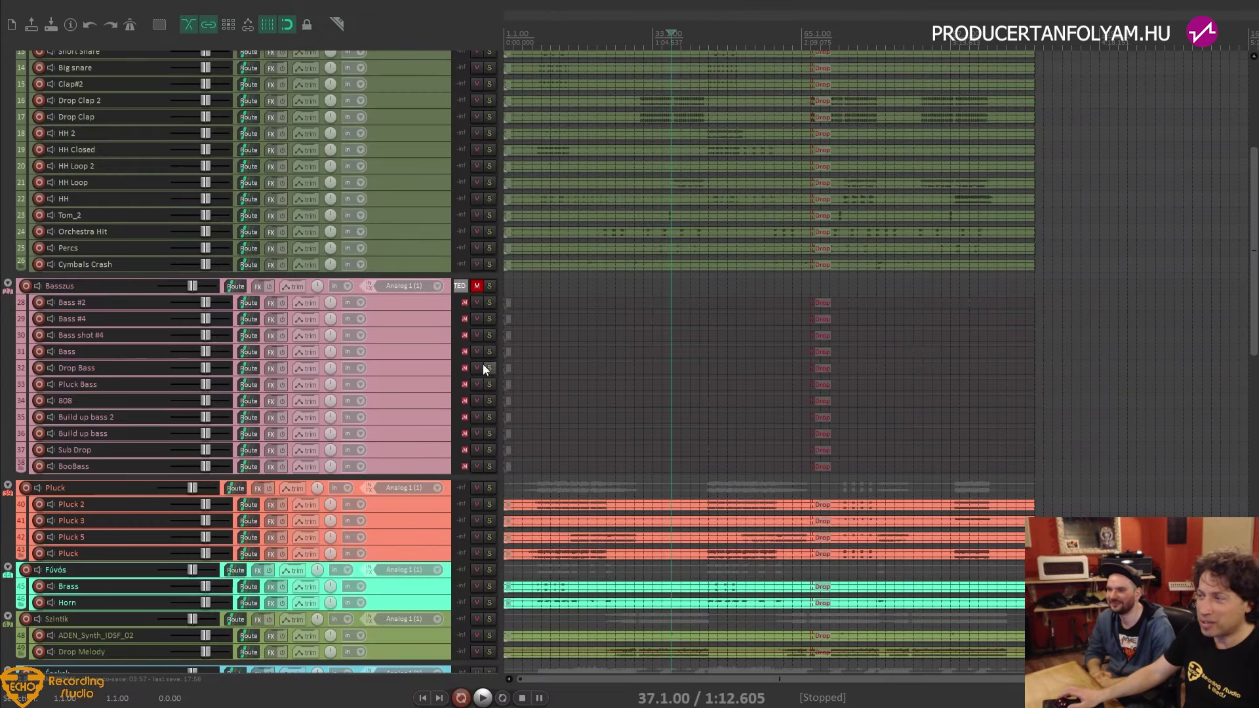
Unmute the Basszus folder and lower the volume of all tracks together to -11.5 dB
left_click(481, 285)
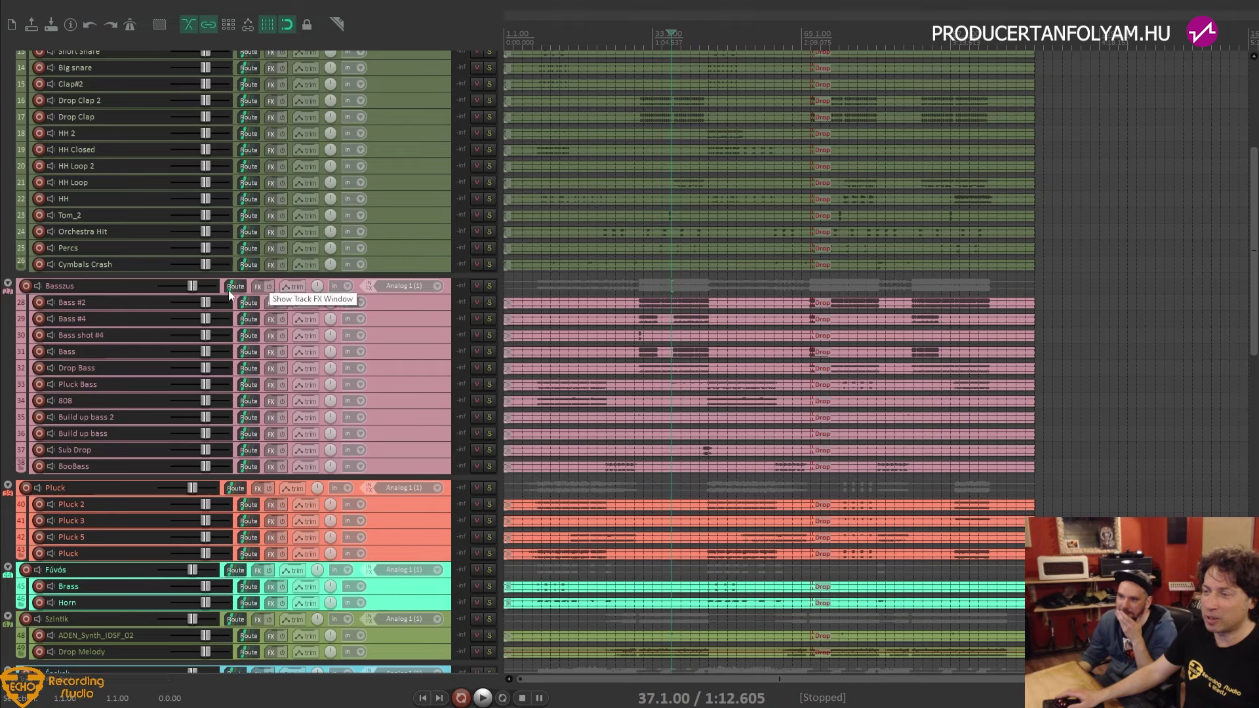
left_click(144, 286)
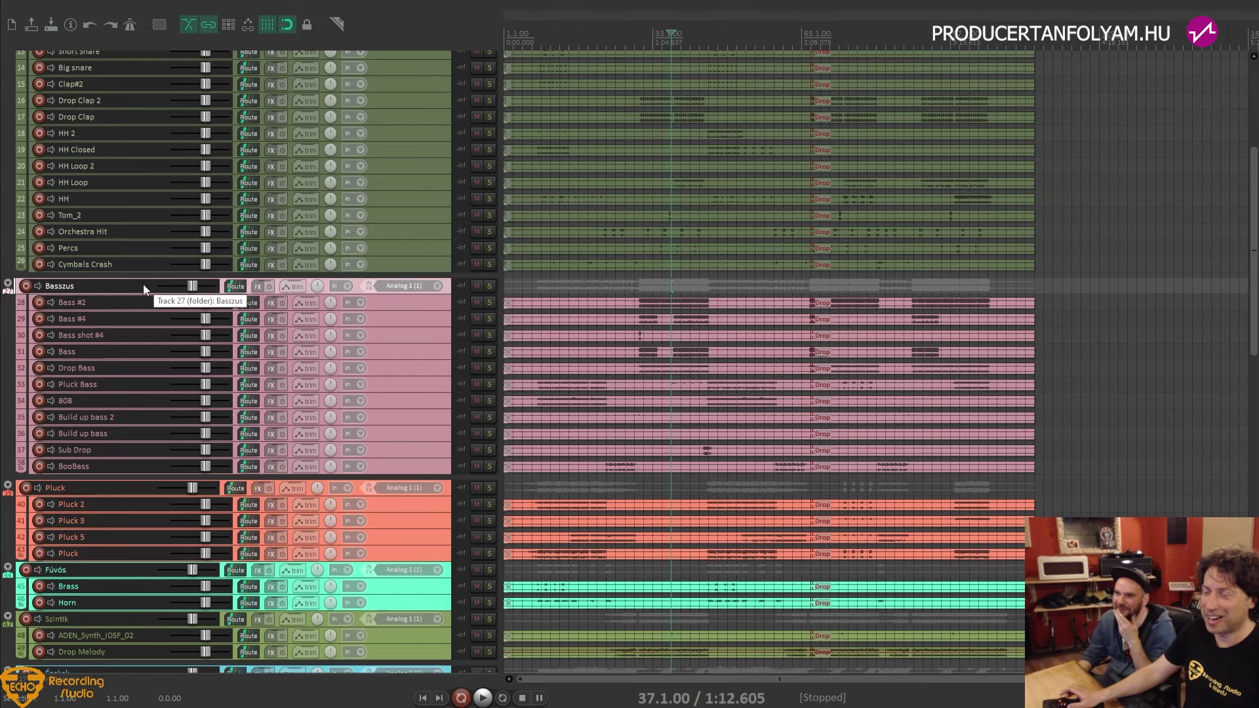
scroll(142, 285, "up", 3)
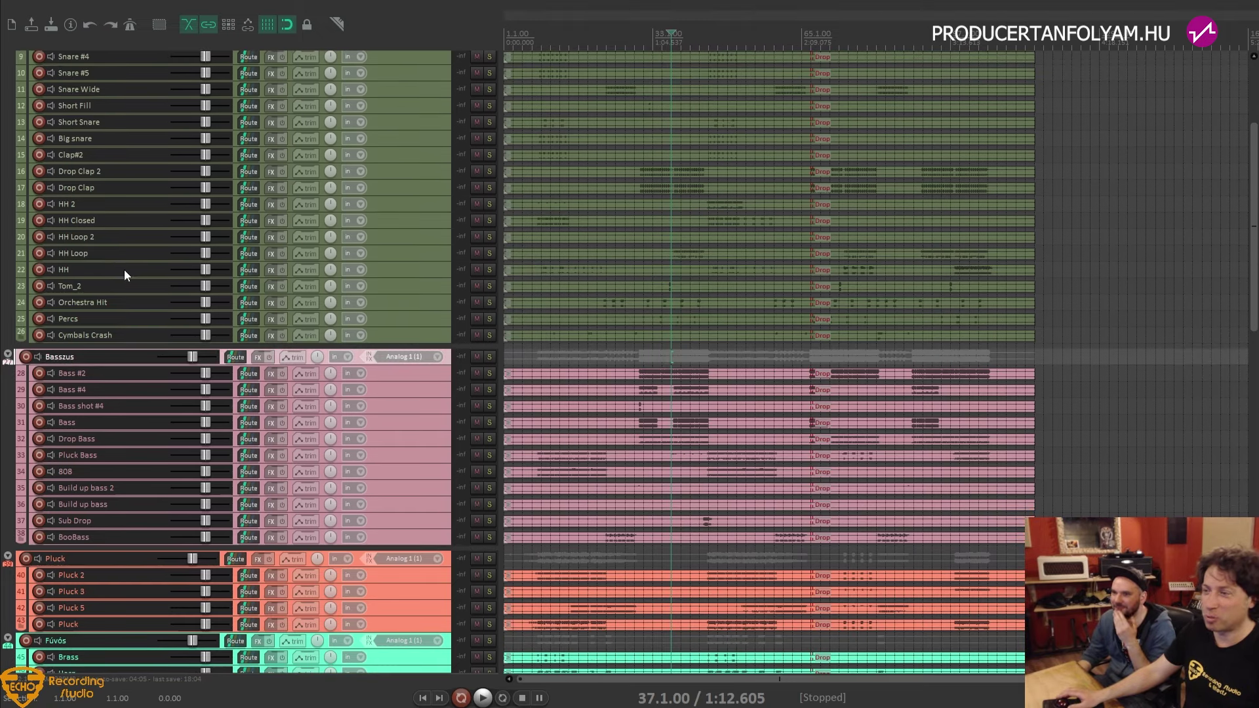
key("ctrl+a")
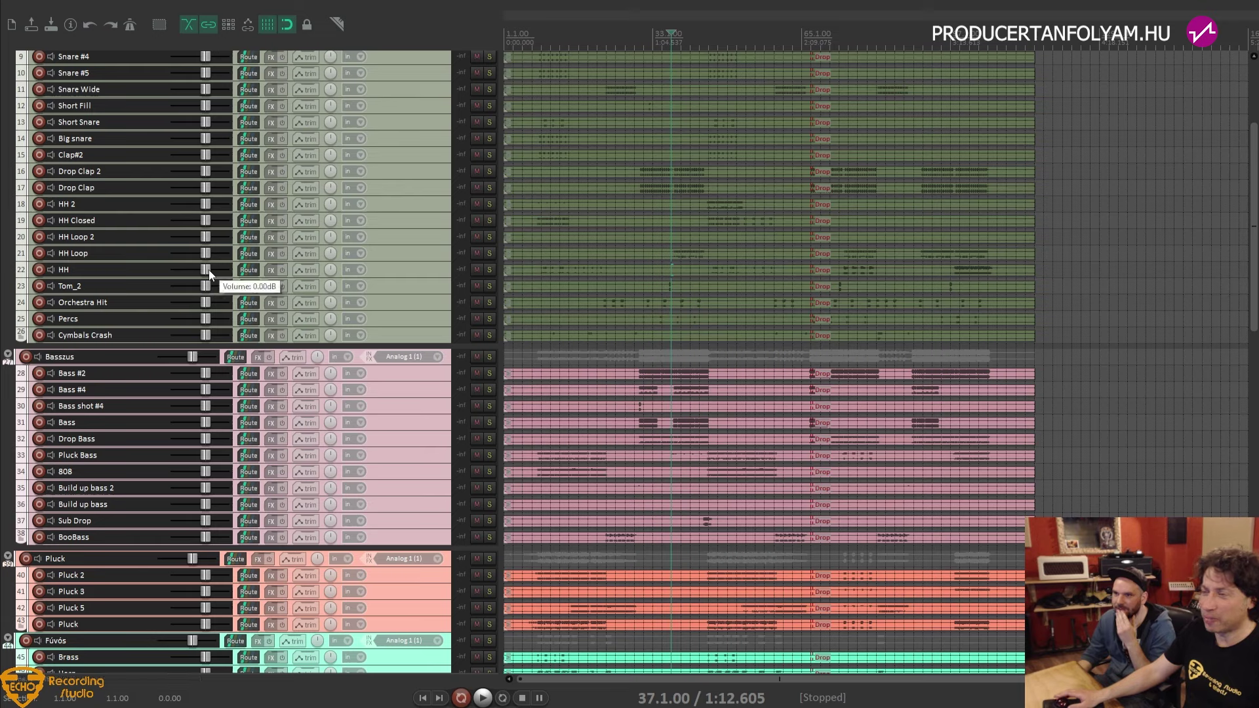
left_click_drag(208, 269, 196, 270)
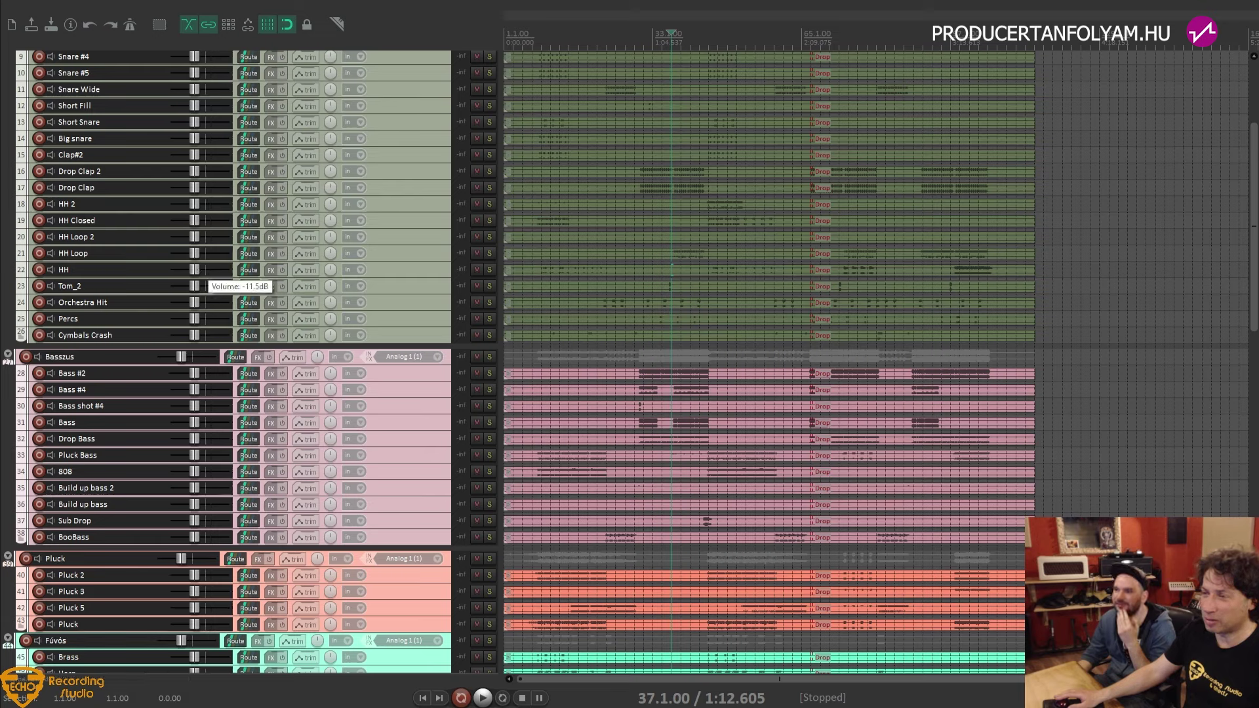
Play the full mix from the start of the song, skipping ahead to the first beat section and to bar 19
key("Home")
key("space")
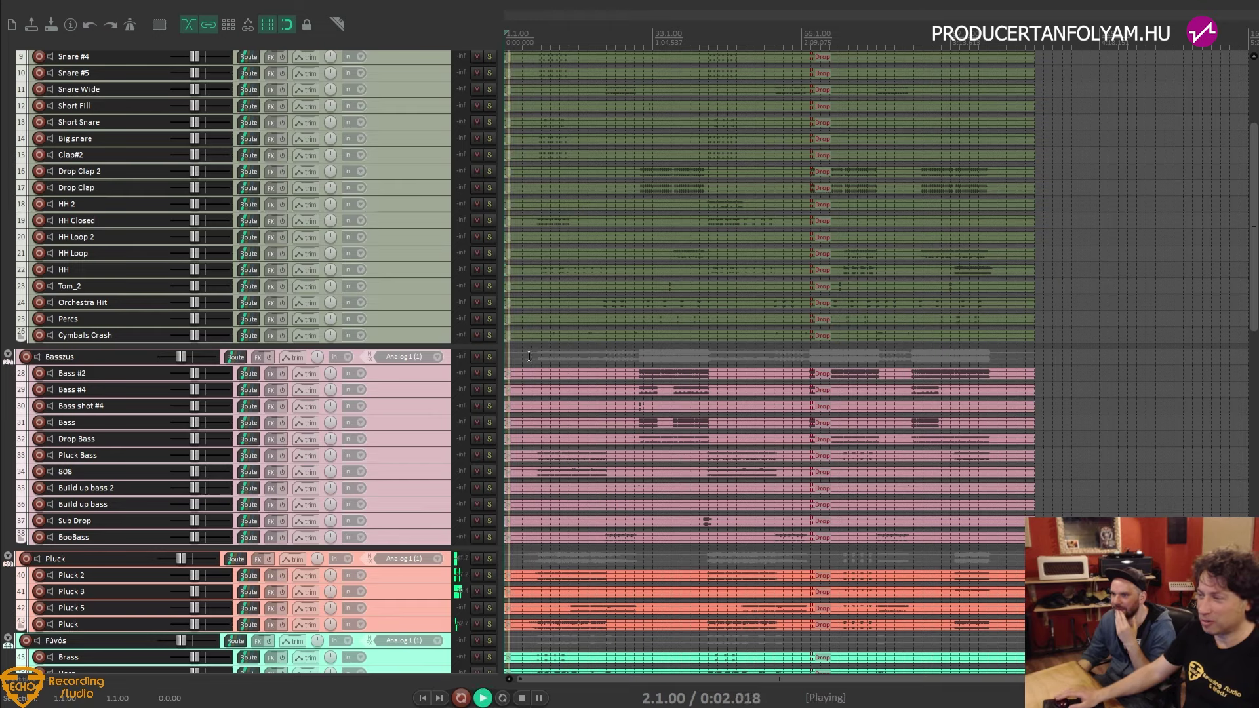
left_click(551, 357)
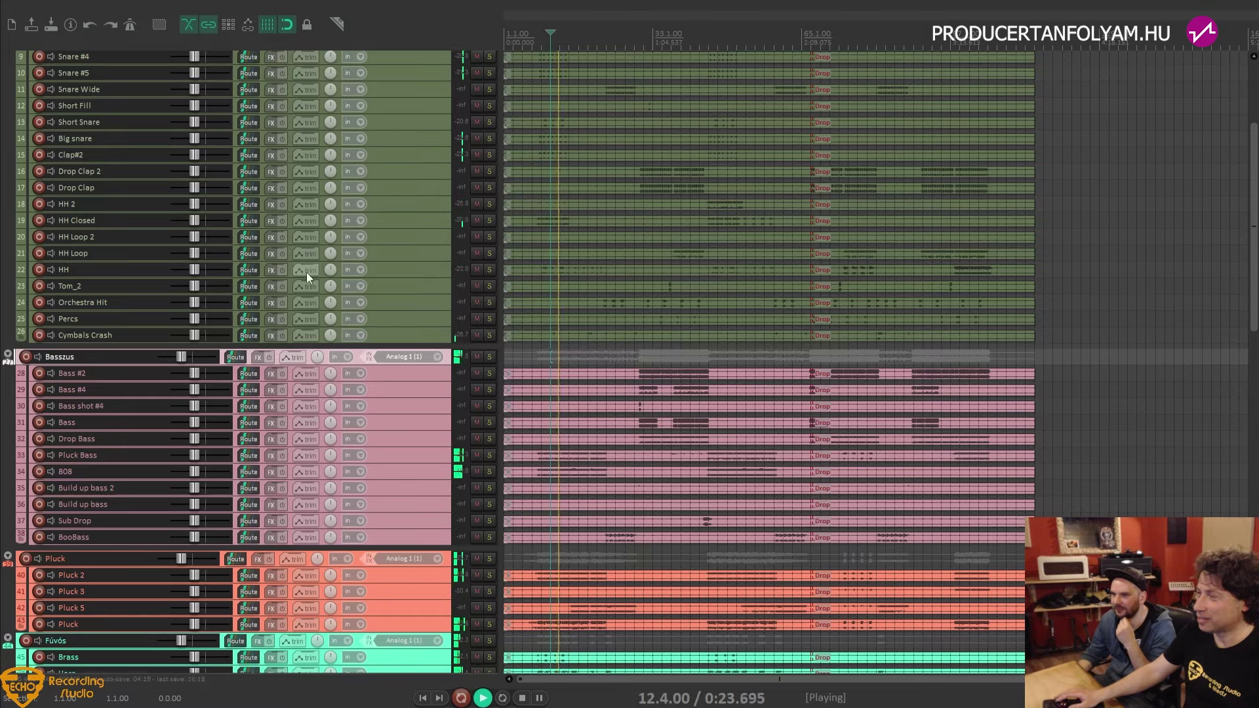
scroll(305, 273, "down", 6)
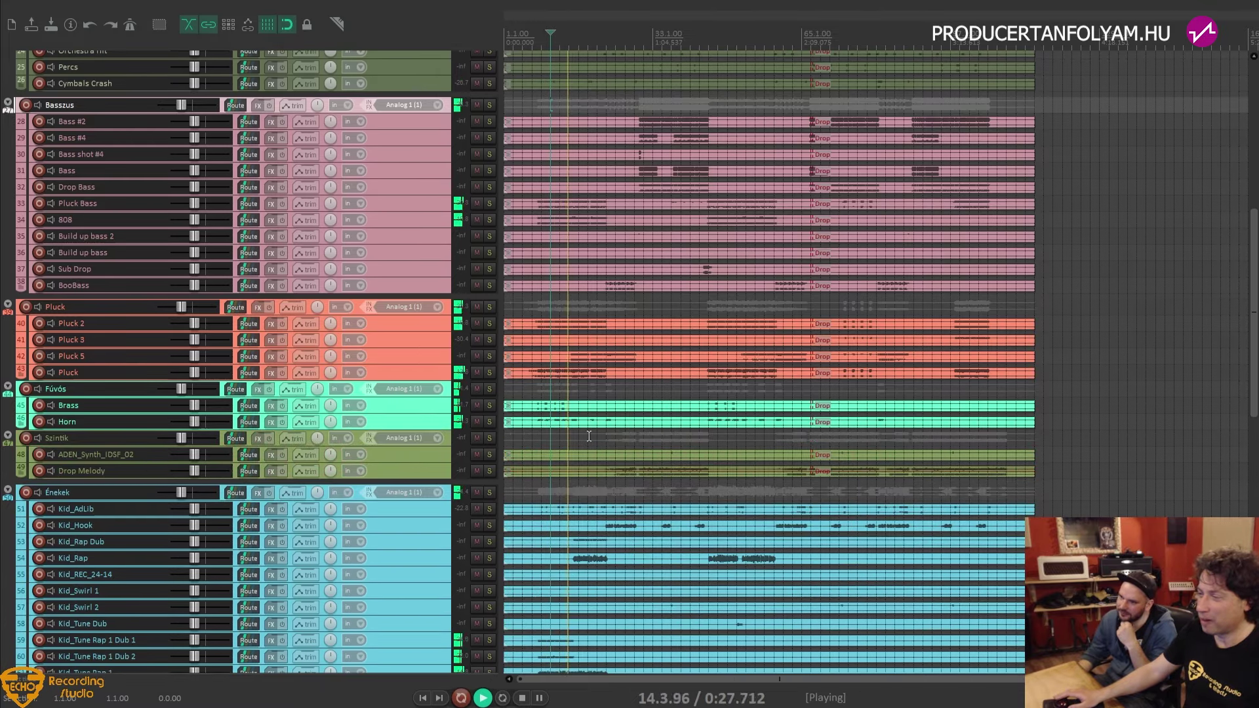
left_click(589, 436)
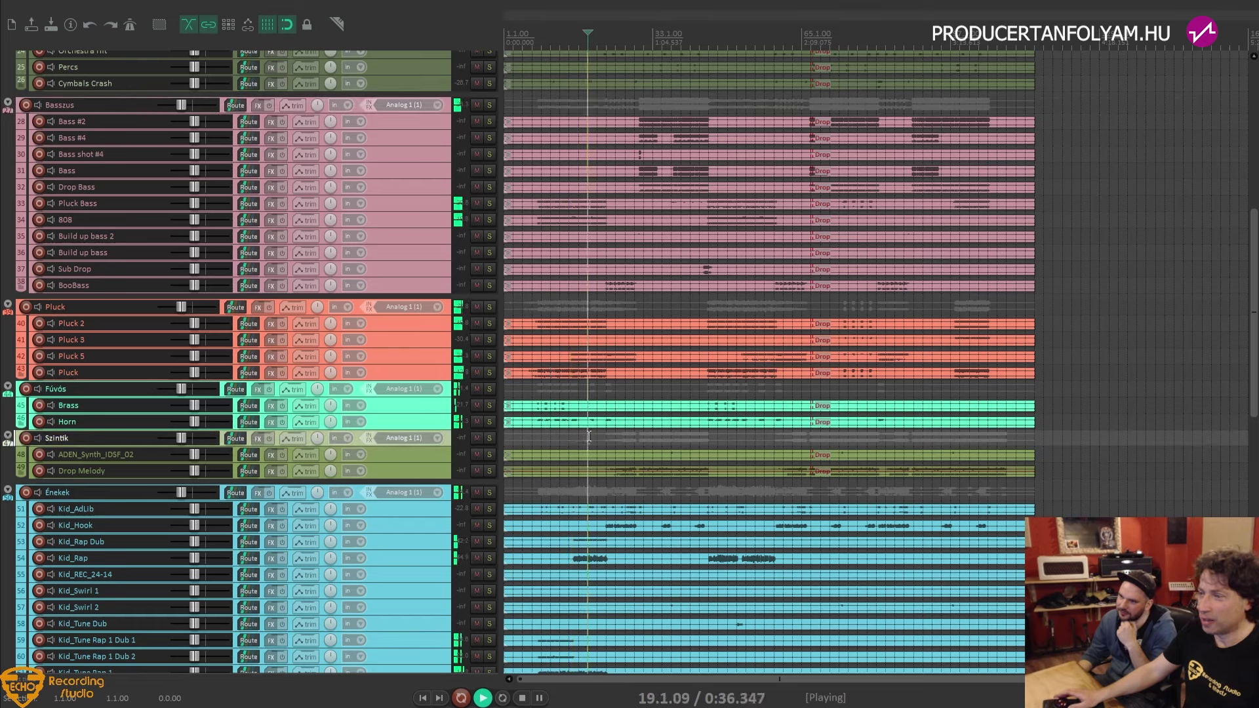
Raise the volume of all tracks together to -8.63 dB while the song plays
left_click_drag(181, 389, 181, 388)
left_click(124, 389)
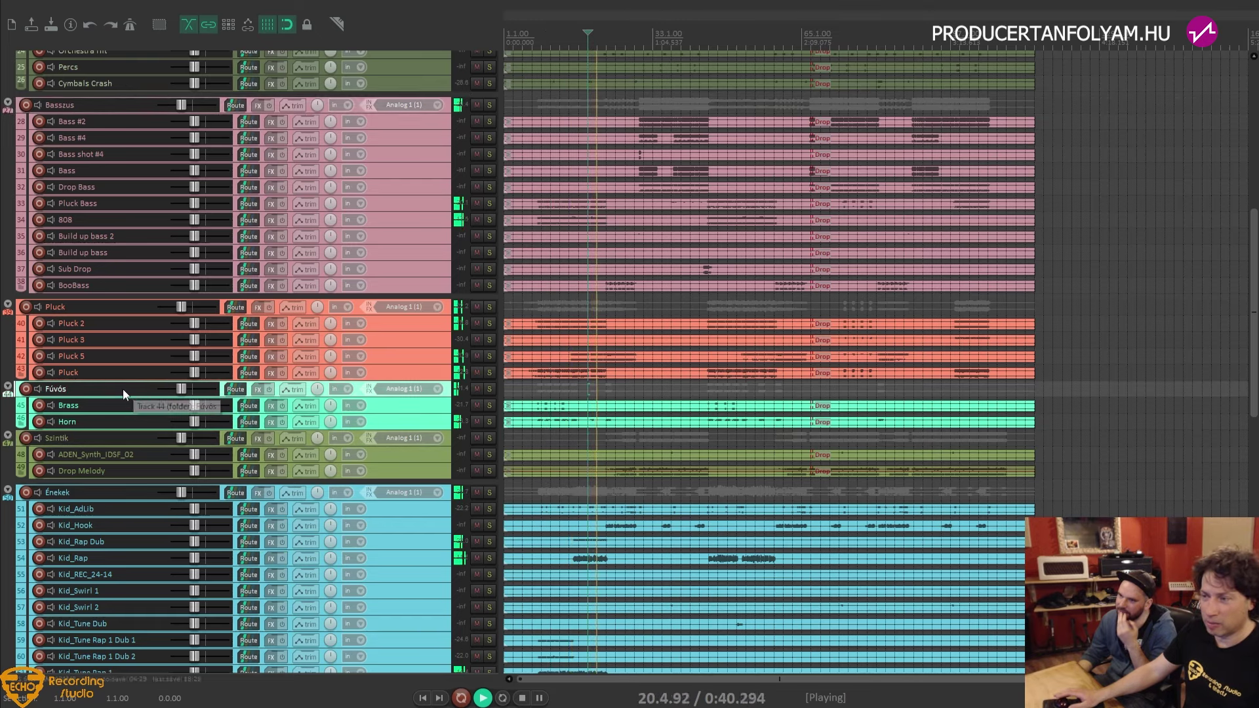
left_click_drag(181, 389, 184, 388)
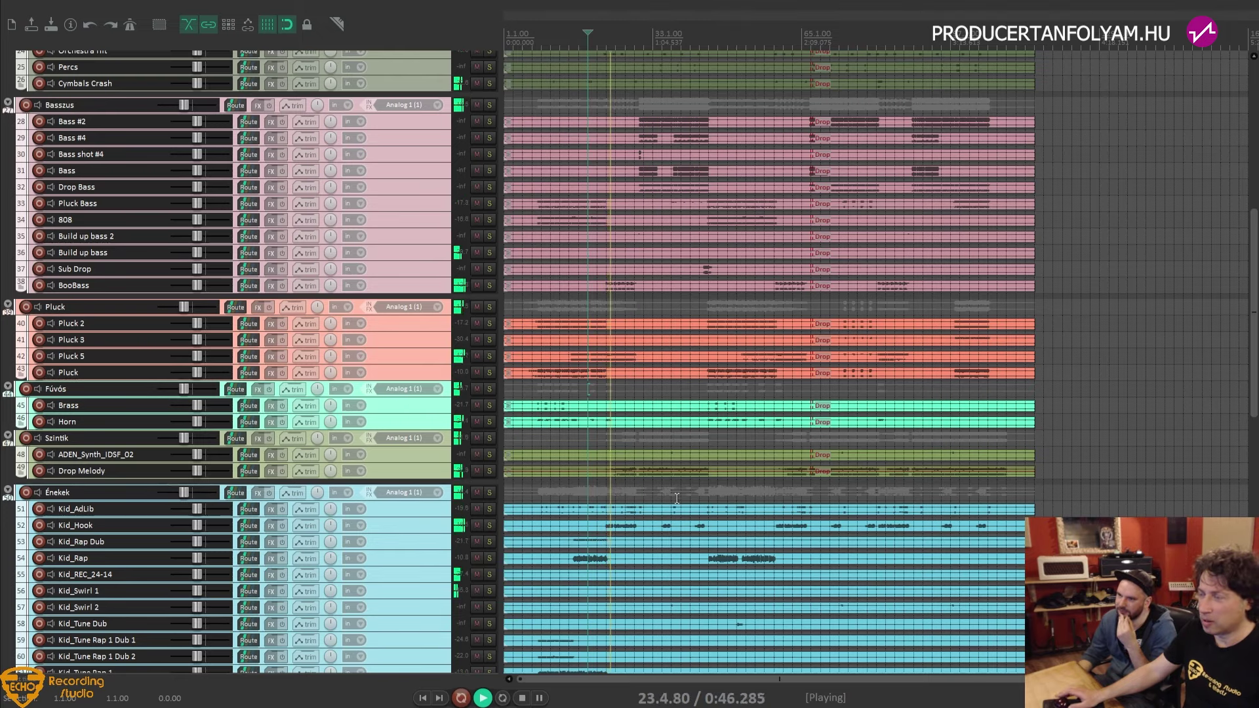
Solo the FX folder to listen to its effects during playback, and remove the solo
scroll(317, 367, "down", 10)
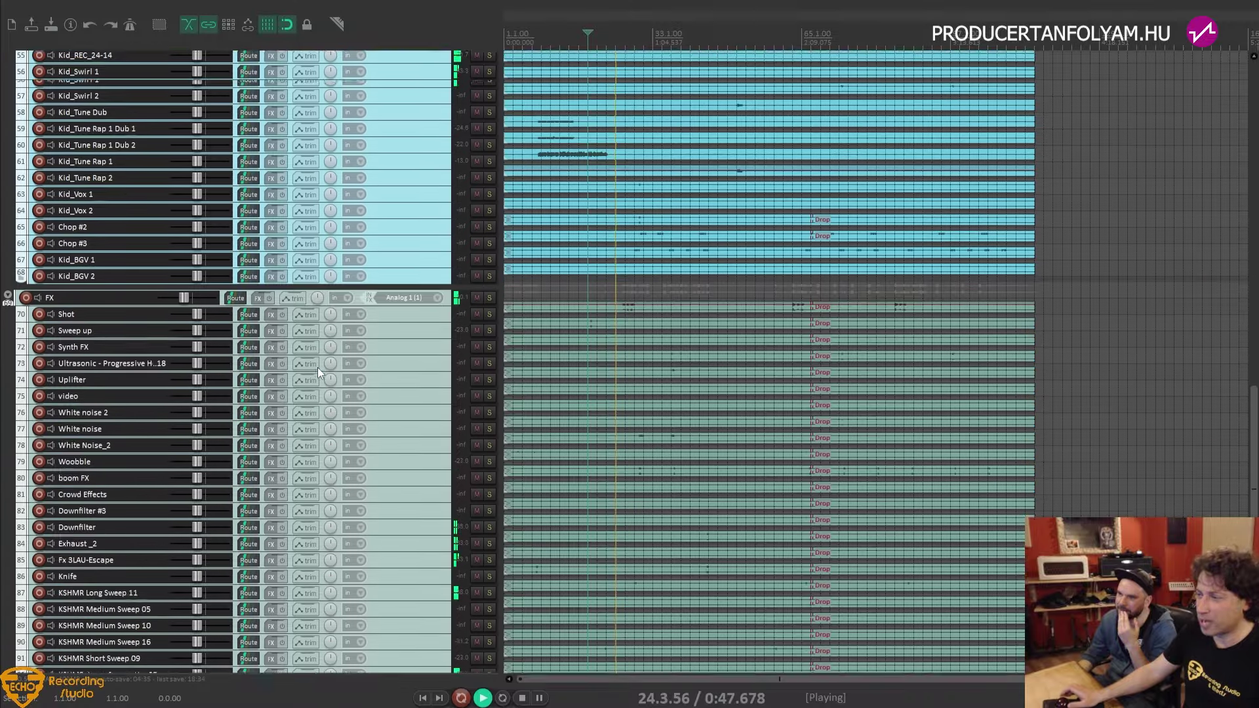
scroll(318, 367, "down", 3)
scroll(320, 353, "up", 2)
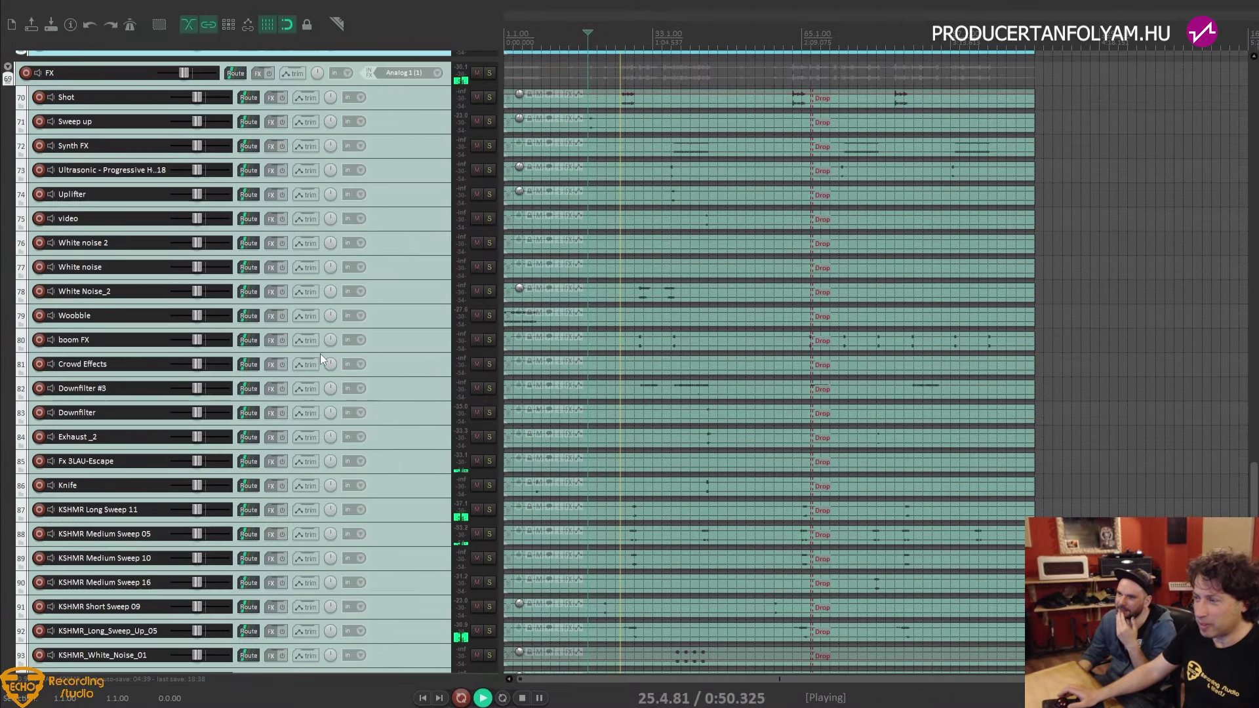
left_click(490, 73)
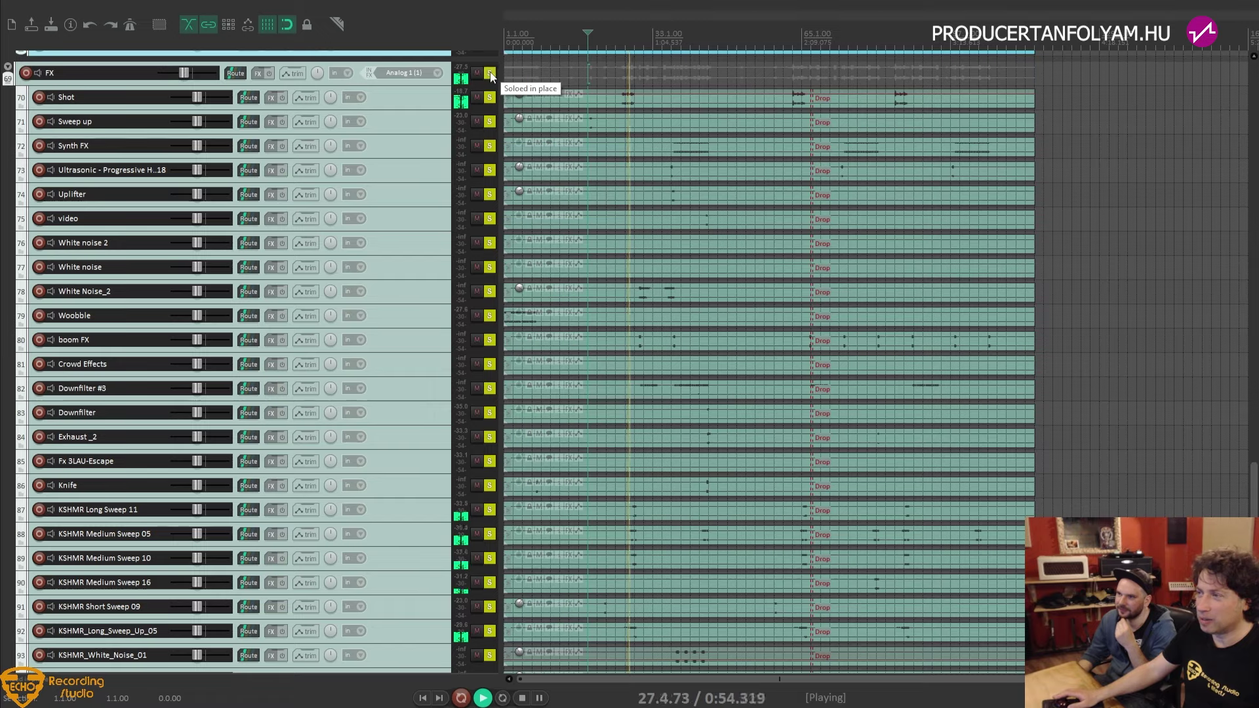
left_click(490, 73)
scroll(437, 117, "down", 2)
scroll(435, 115, "up", 4)
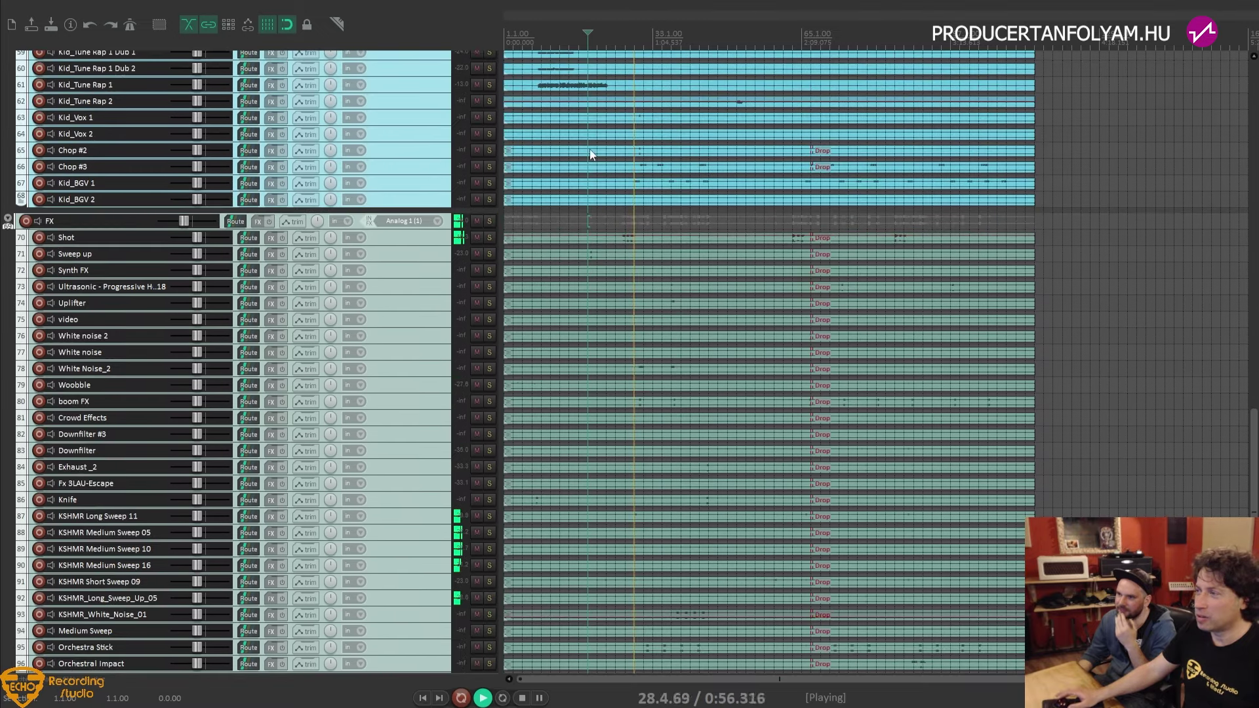
Play the mix from about bar 51, solo Kid_Rap in the Énekek folder briefly, and remove the solo
left_click(735, 212)
scroll(445, 253, "up", 7)
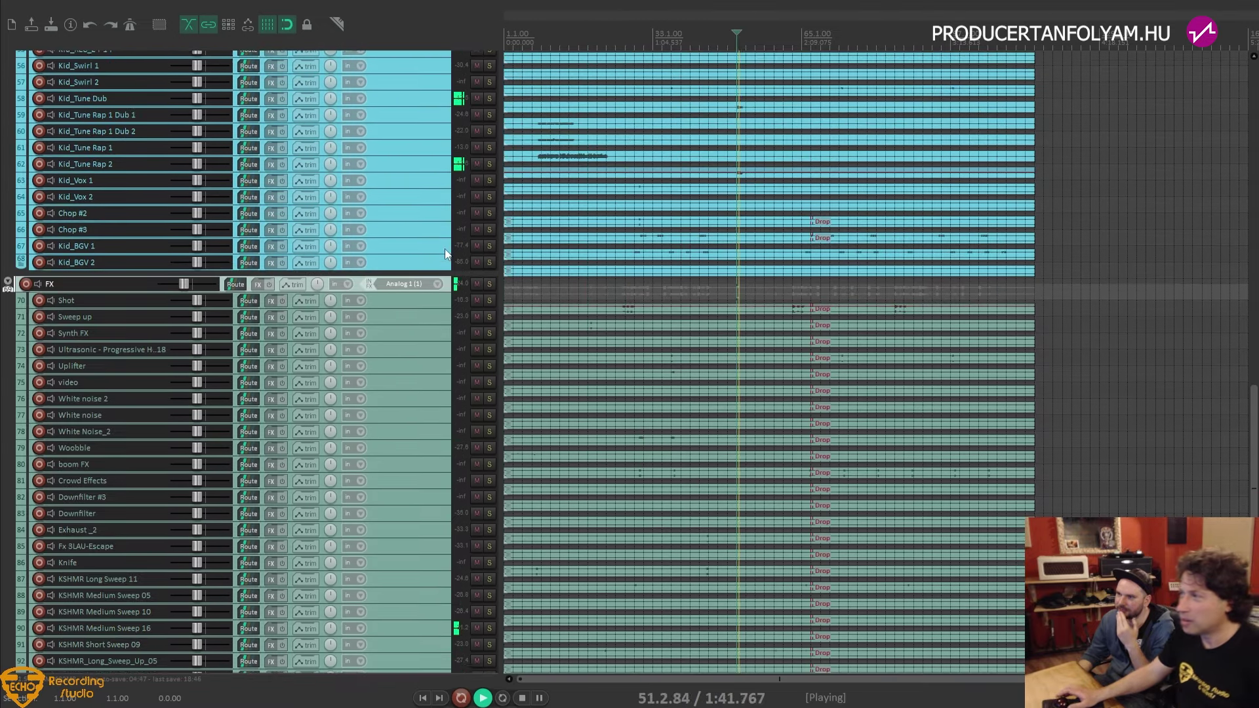
scroll(444, 249, "up", 5)
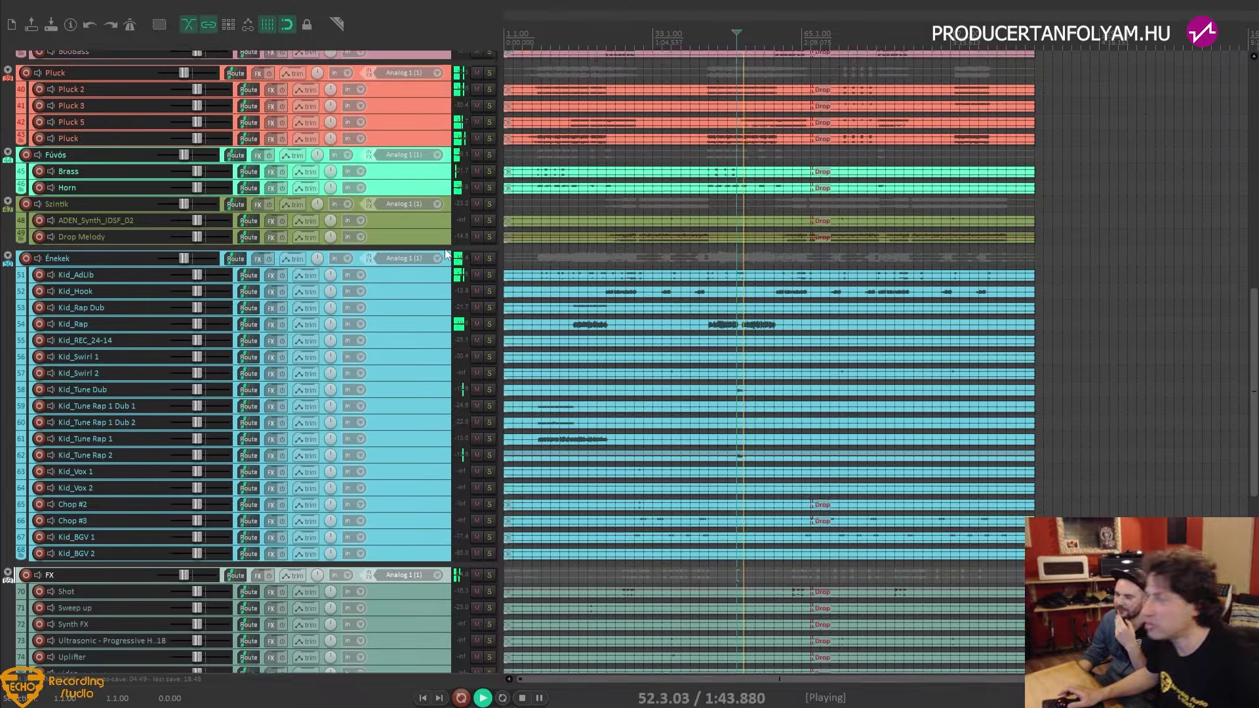
scroll(383, 290, "up", 1)
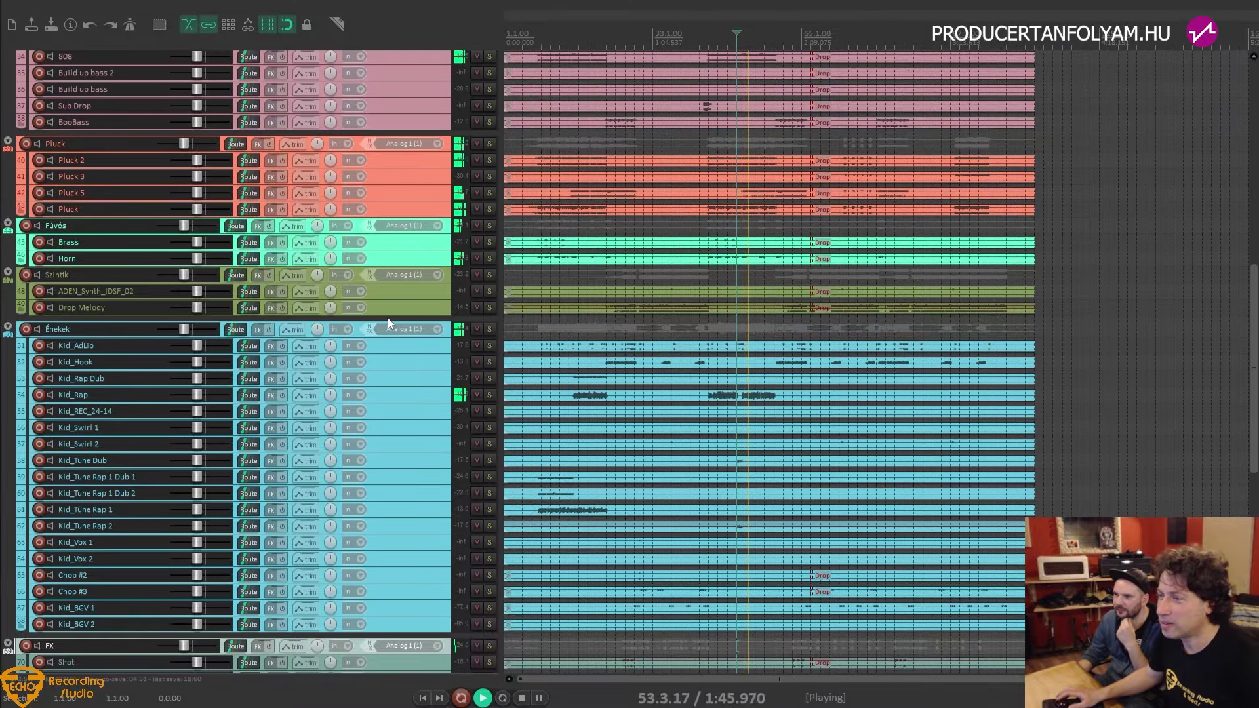
scroll(387, 317, "up", 2)
left_click(489, 459)
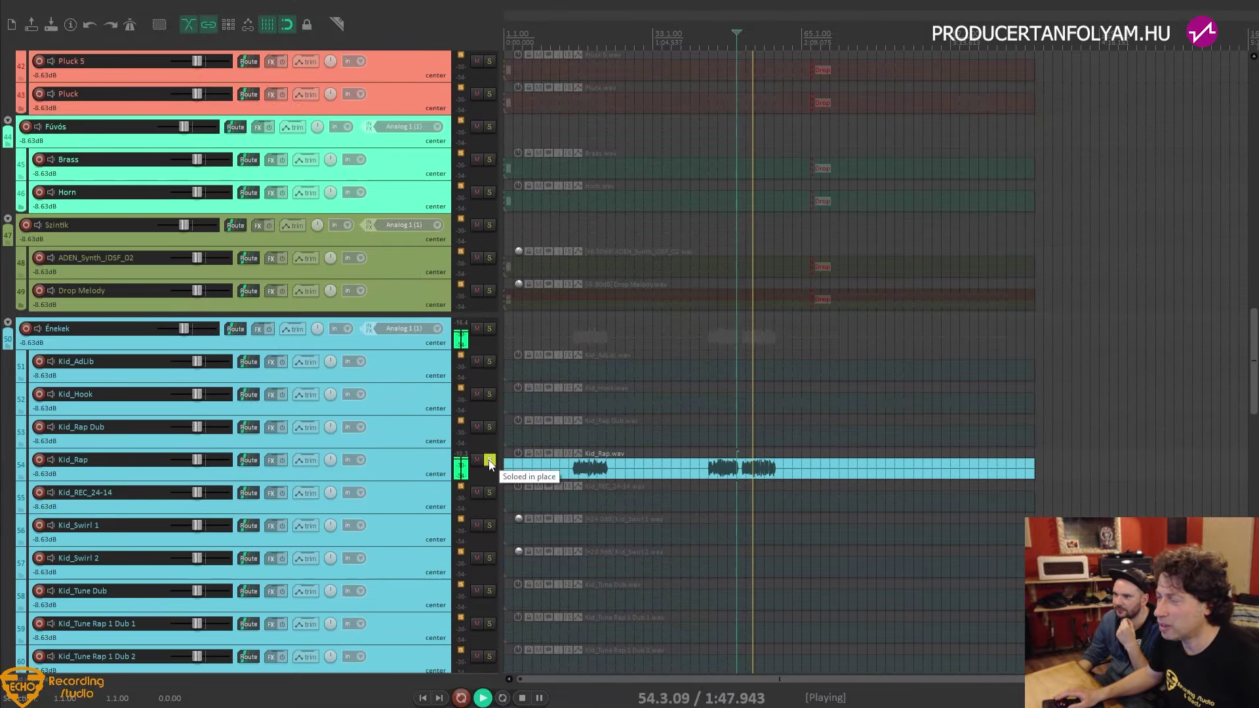
left_click(489, 459)
scroll(406, 343, "up", 3)
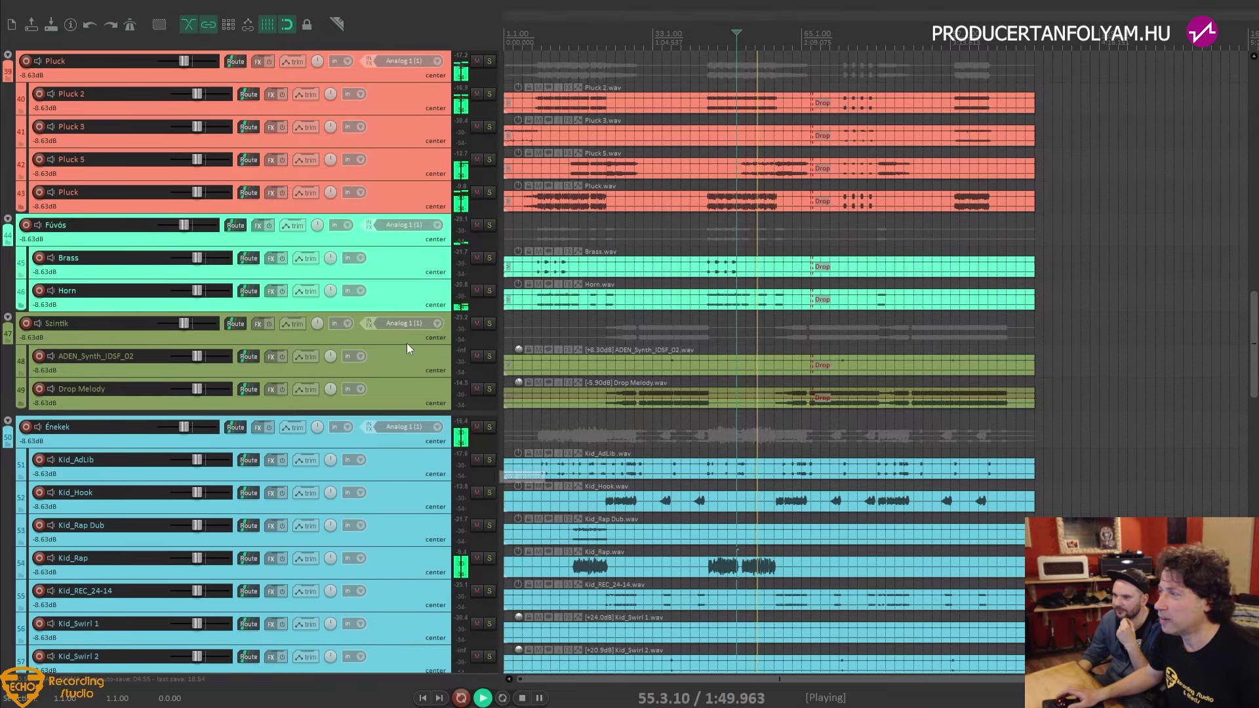
Play the mix from bar 99, stop playback, and look over the tracks from Dobok down to Füvós
left_click(960, 217)
scroll(960, 219, "down", 3)
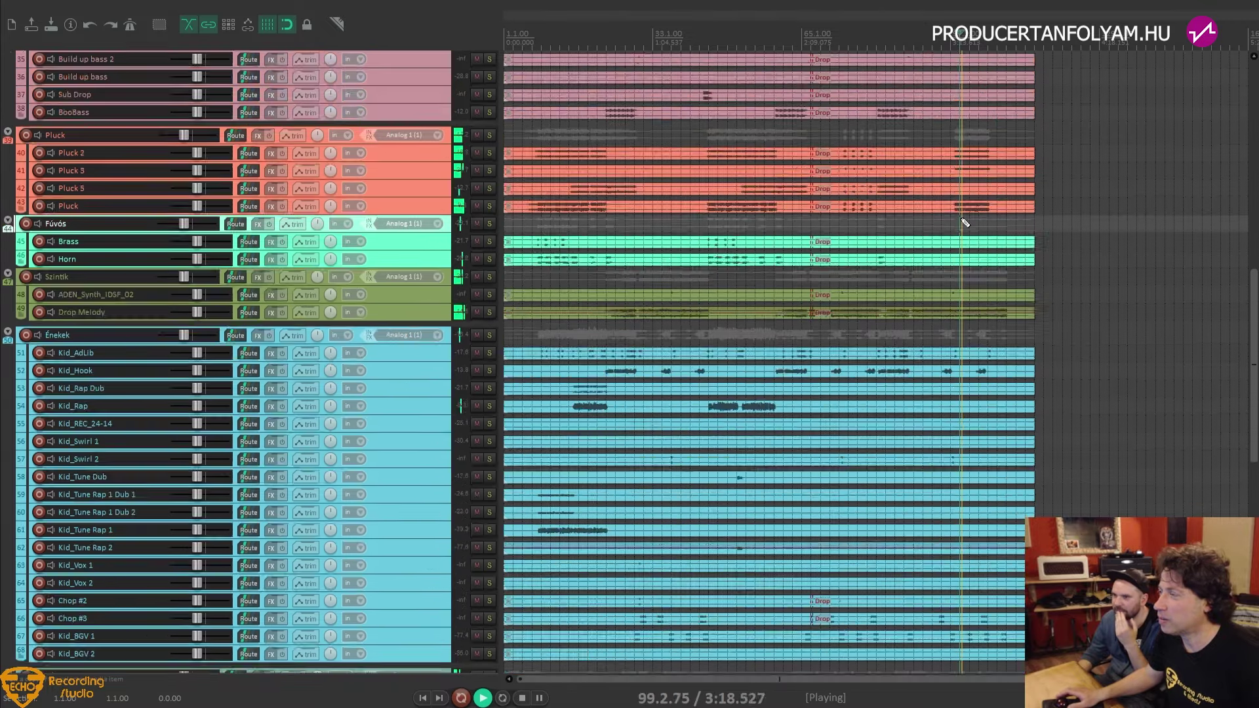
scroll(274, 333, "up", 7)
scroll(274, 334, "up", 5)
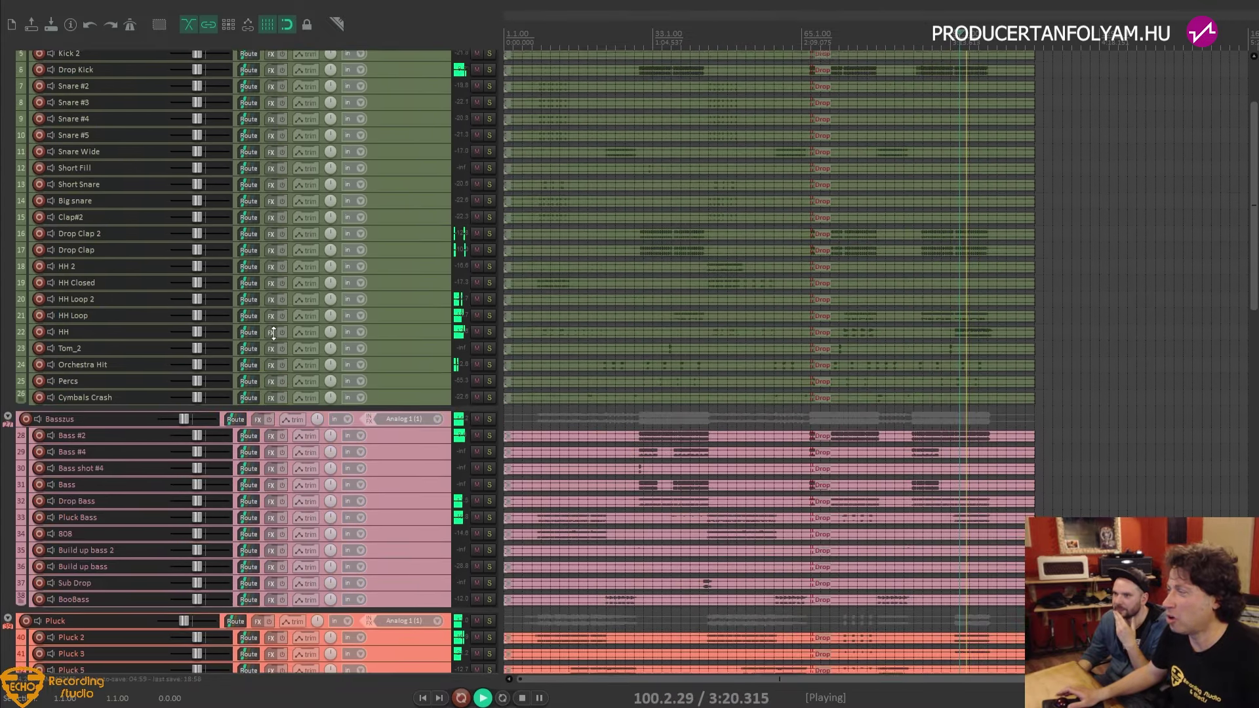
key("space")
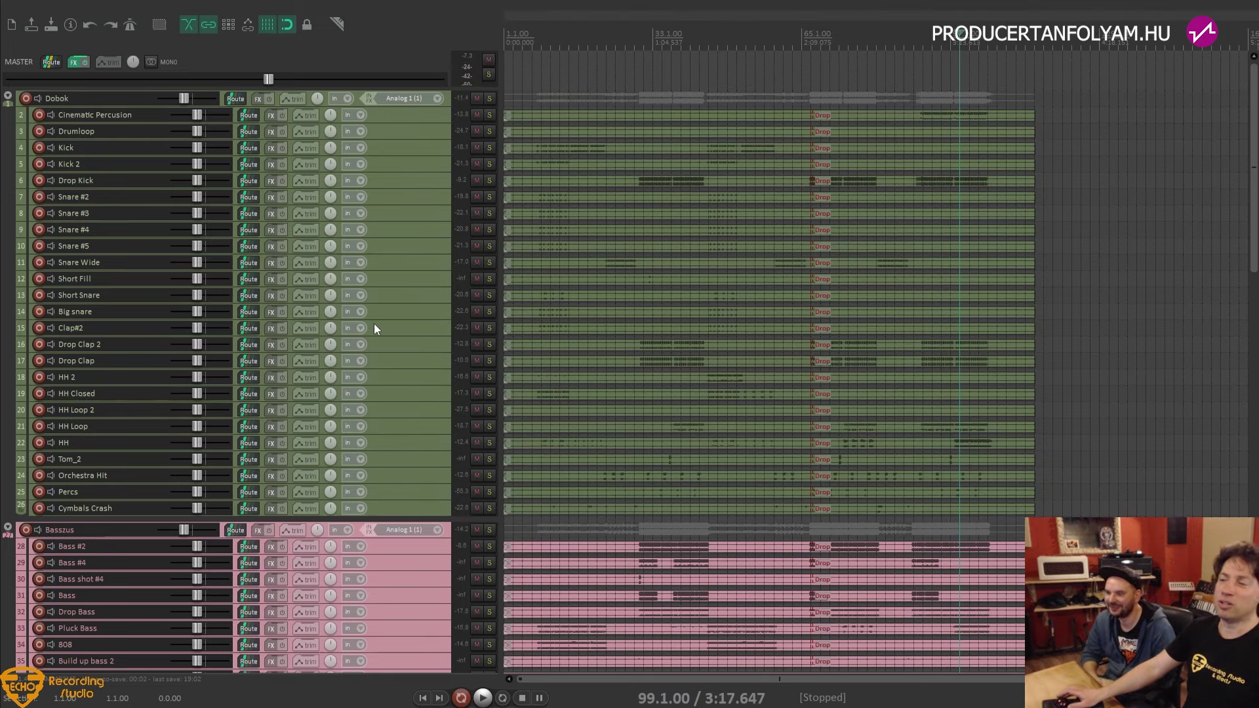
scroll(360, 323, "down", 3)
scroll(359, 323, "down", 4)
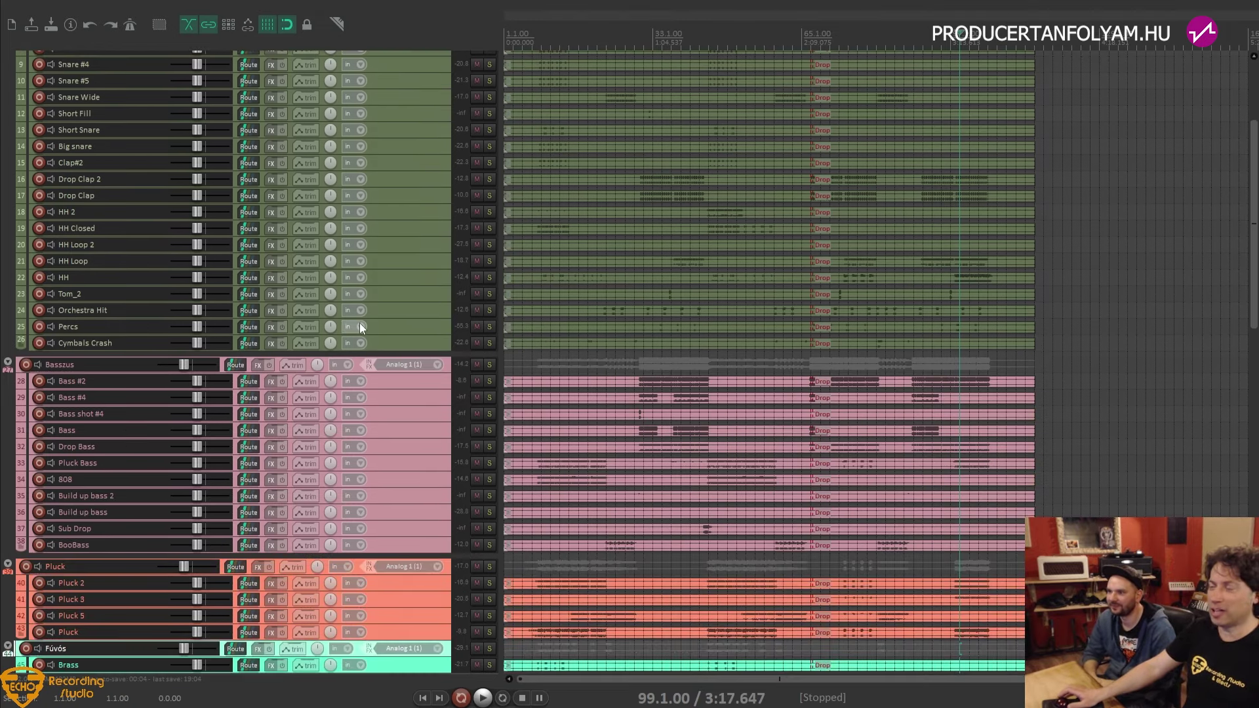
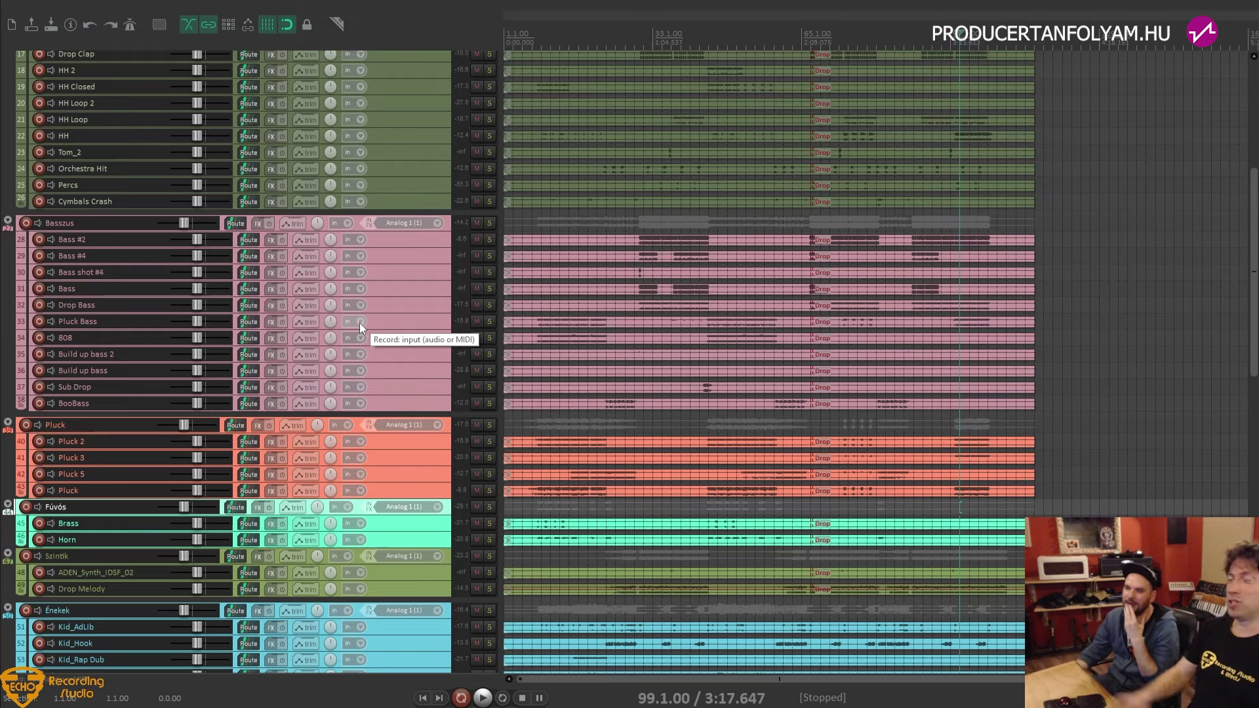
Locate the video track in the FX folder, solo it, and place the edit cursor at bar 43 before its sample
scroll(301, 321, "up", 5)
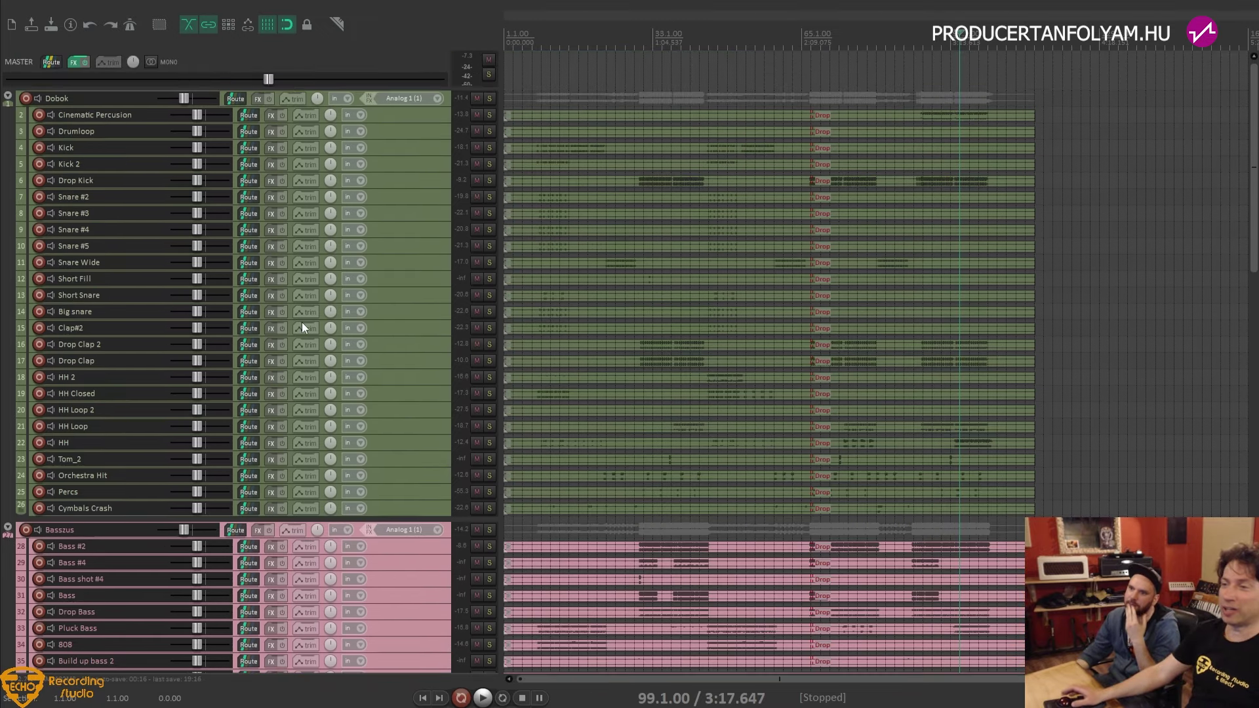
scroll(301, 322, "down", 6)
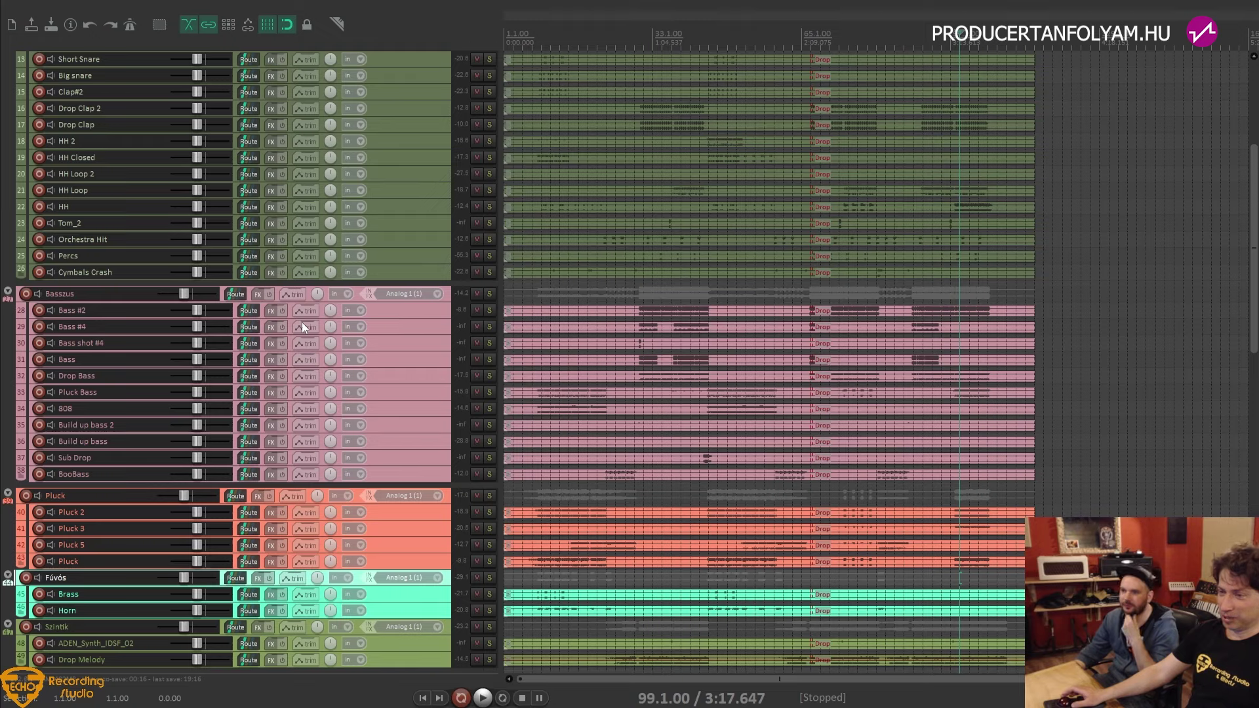
scroll(302, 322, "down", 2)
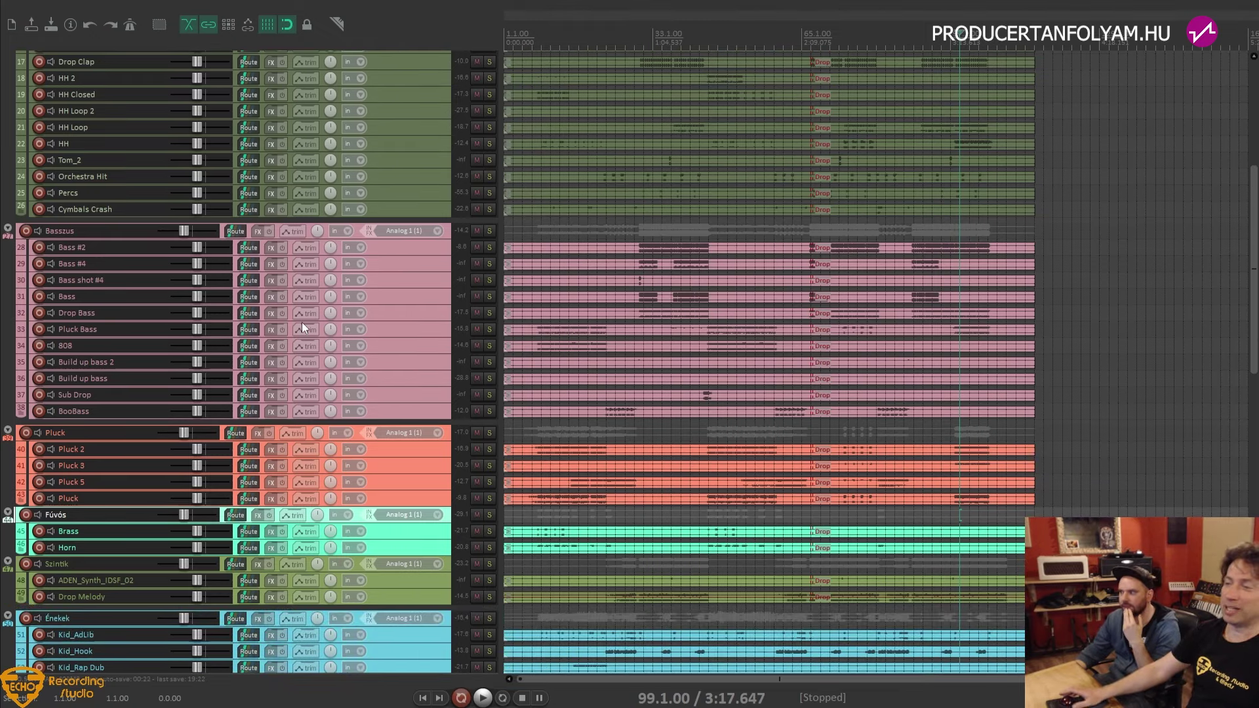
scroll(303, 326, "down", 6)
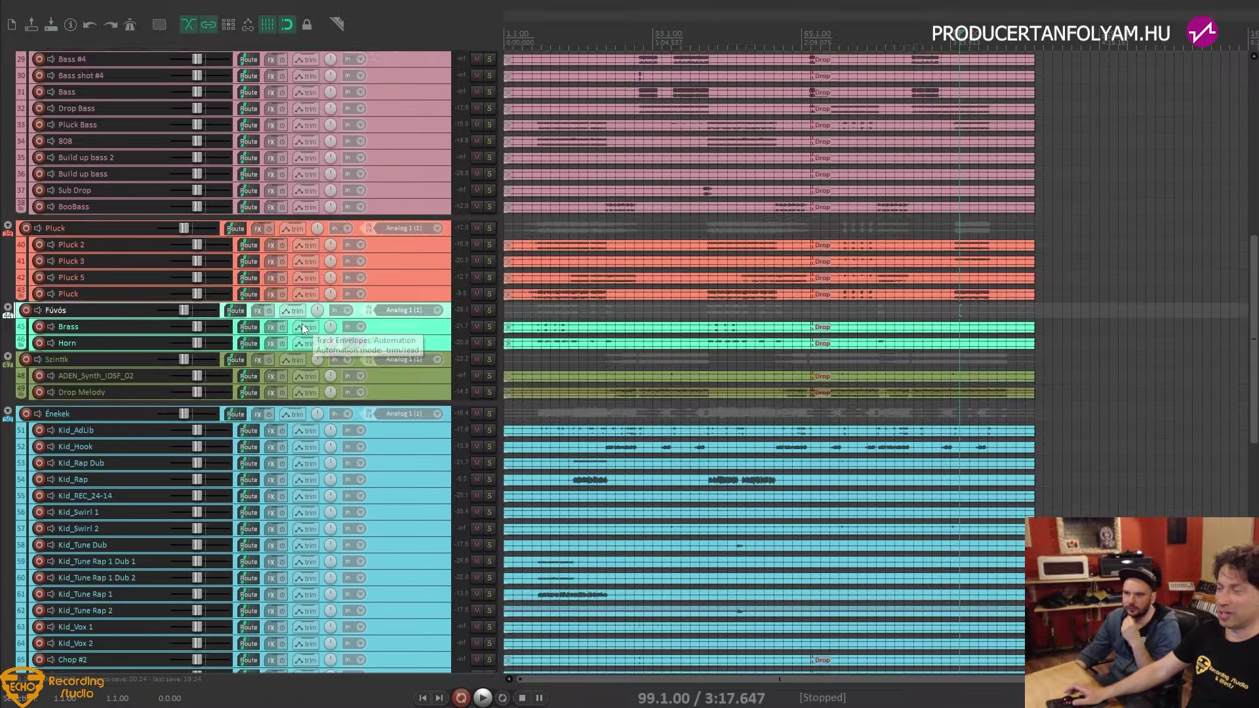
scroll(302, 327, "down", 10)
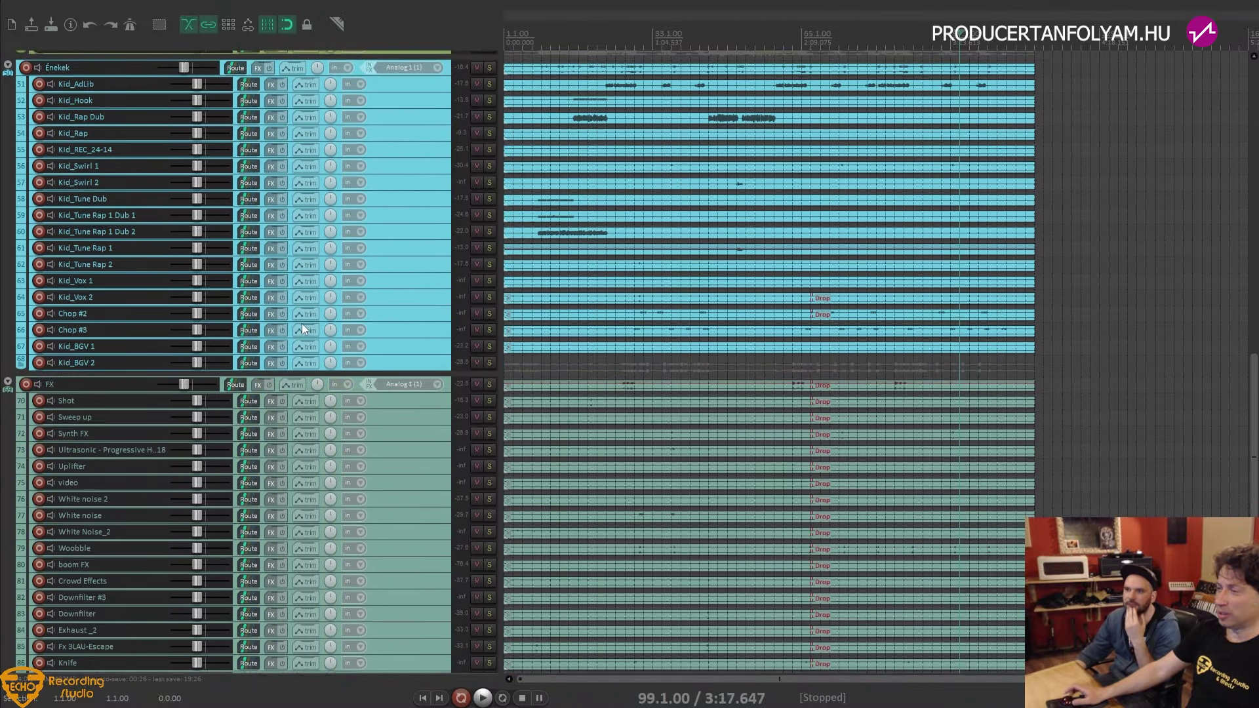
scroll(302, 328, "down", 7)
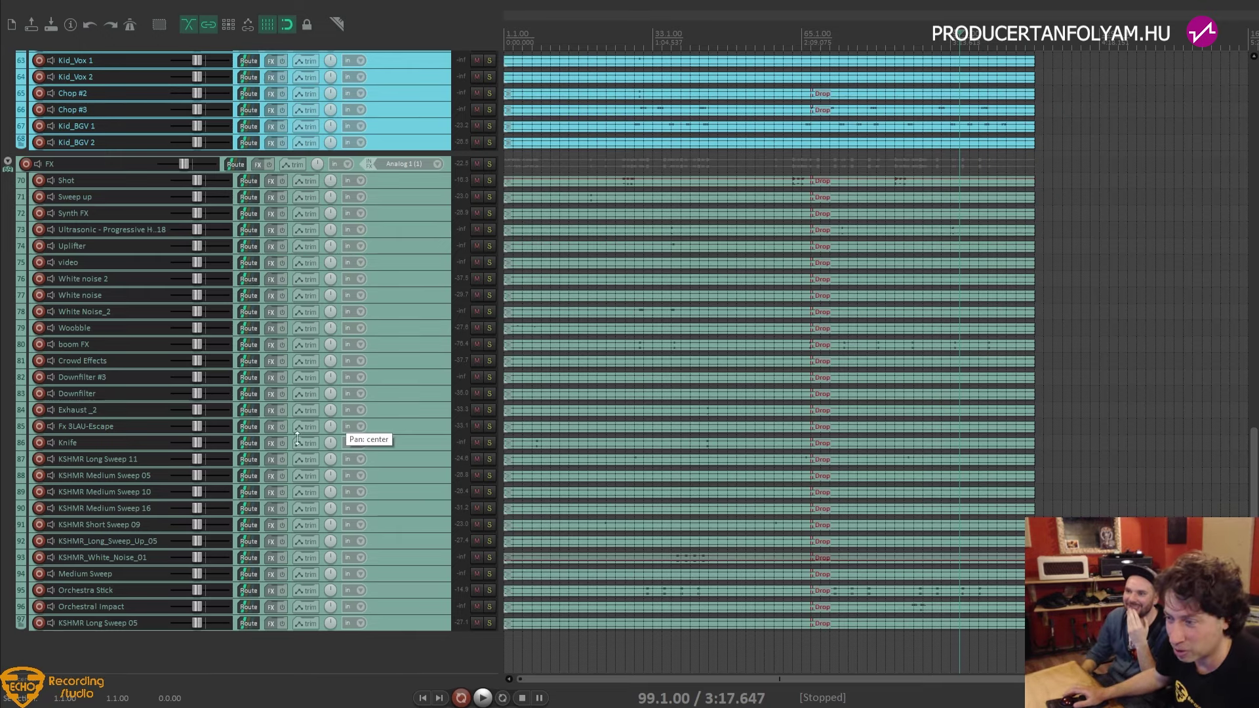
left_click(96, 261)
scroll(578, 278, "up", 3)
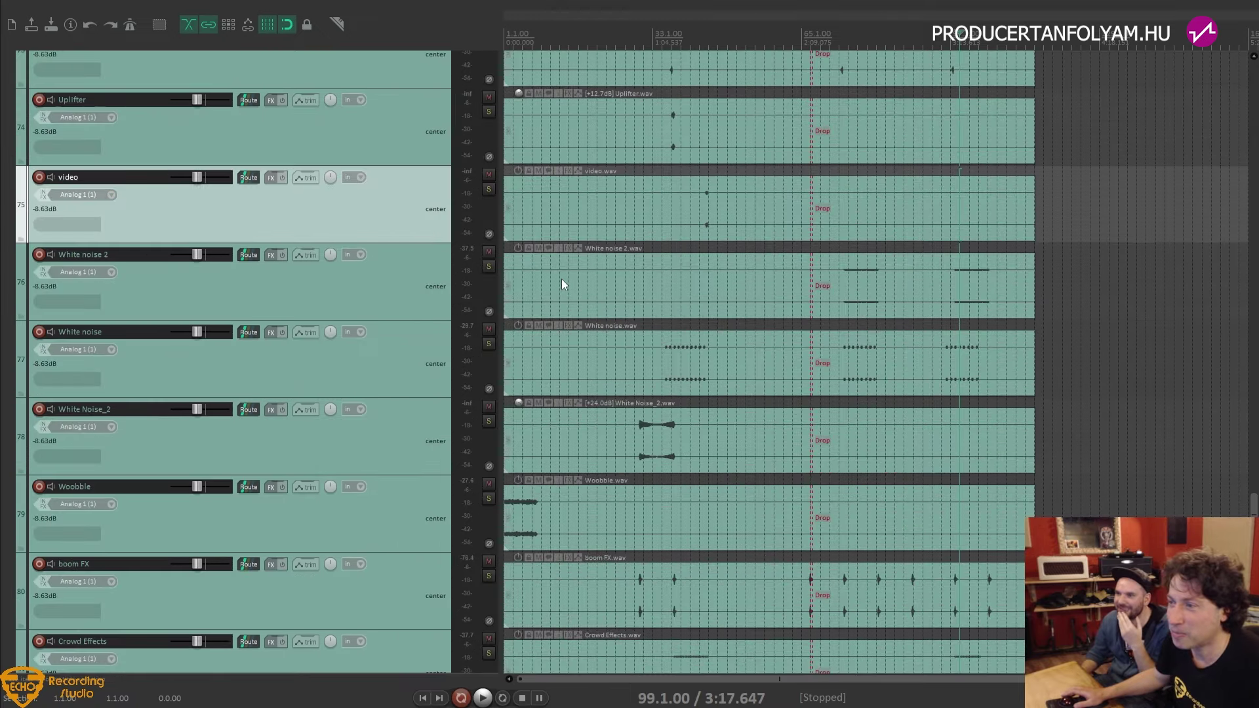
left_click(489, 189)
left_click(699, 228)
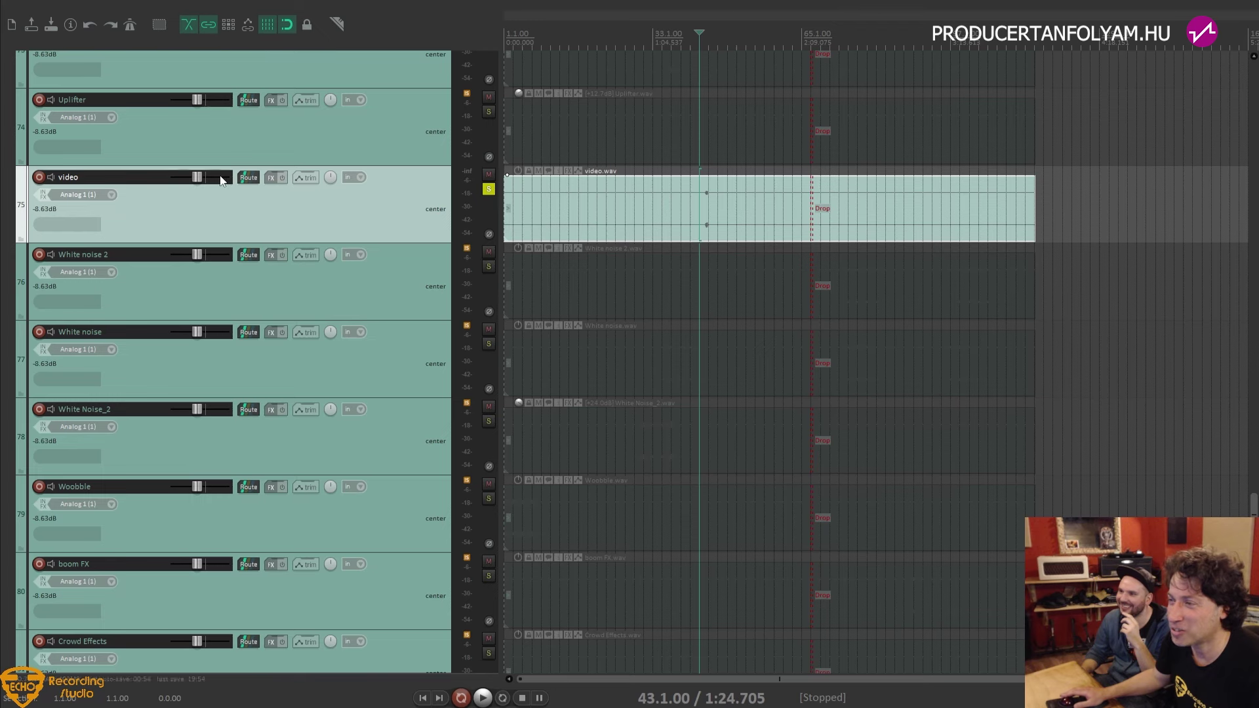
Reset the video track's volume to 0.00 dB and play it soloed from bar 43
double_click(200, 178)
key("space")
scroll(663, 283, "up", 5)
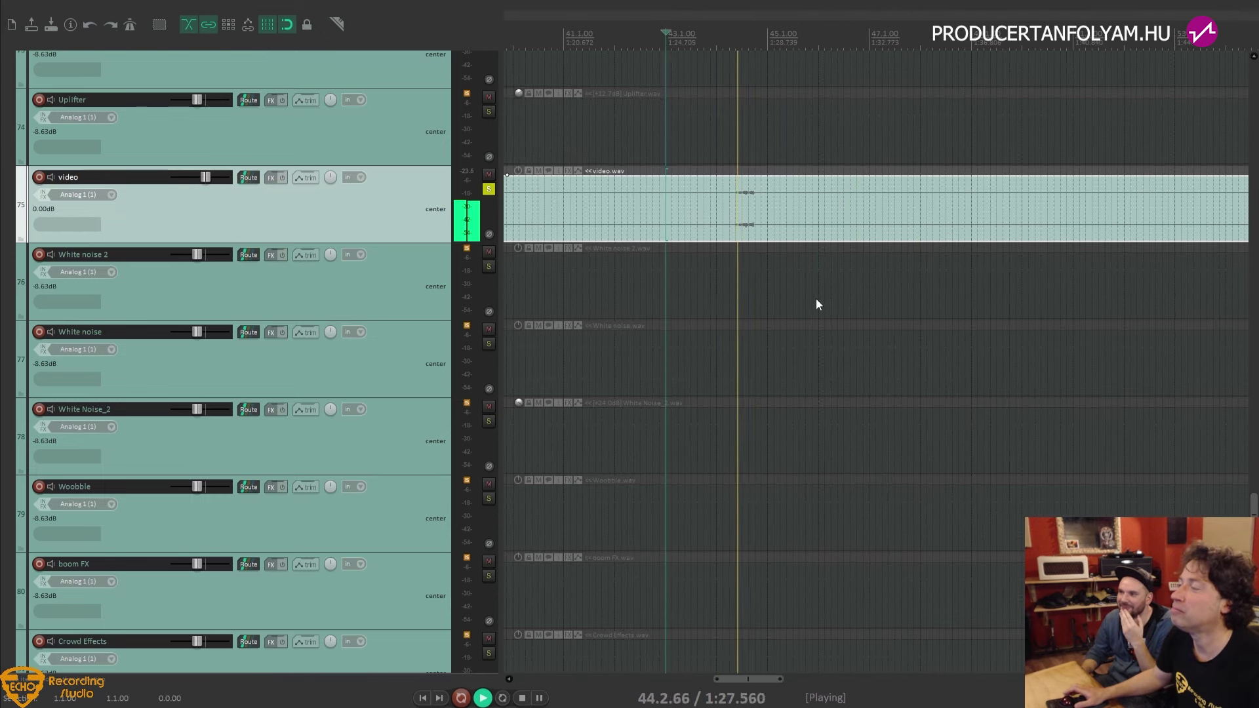
scroll(656, 253, "down", 5)
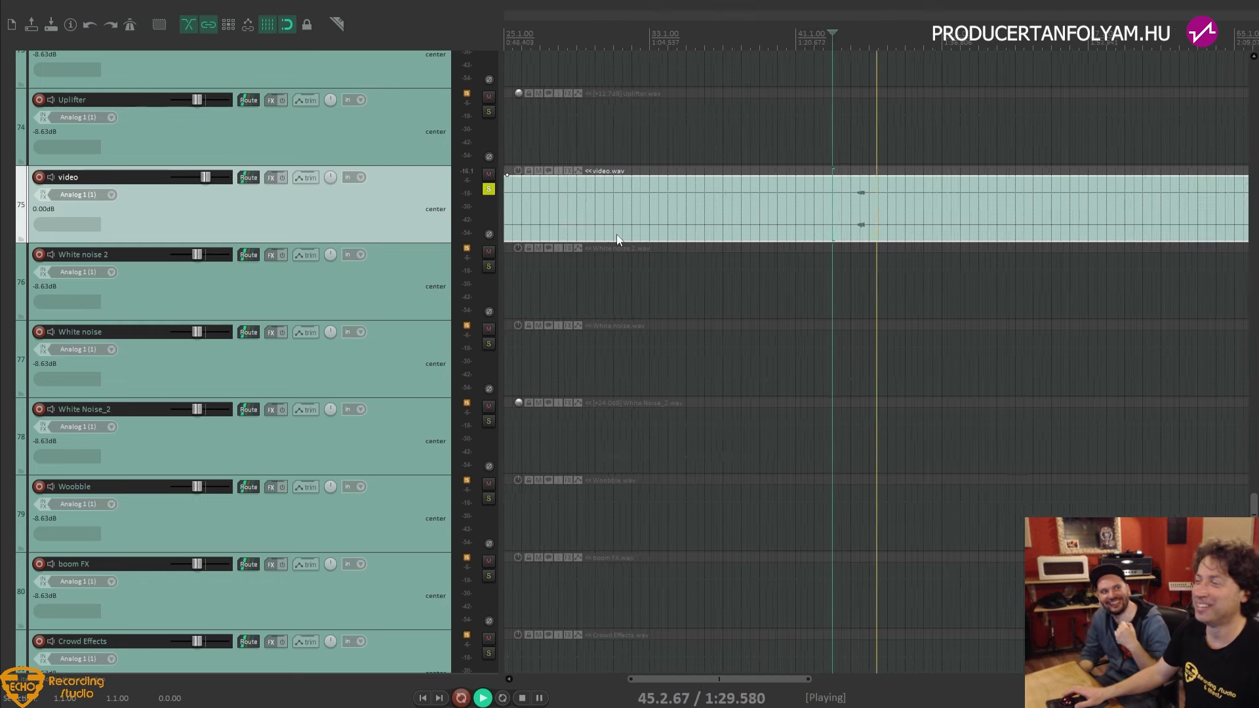
Replay the video sample from bar 44, remove the track's solo, and stop playback
left_click(857, 231)
scroll(856, 230, "up", 4)
scroll(857, 231, "up", 3)
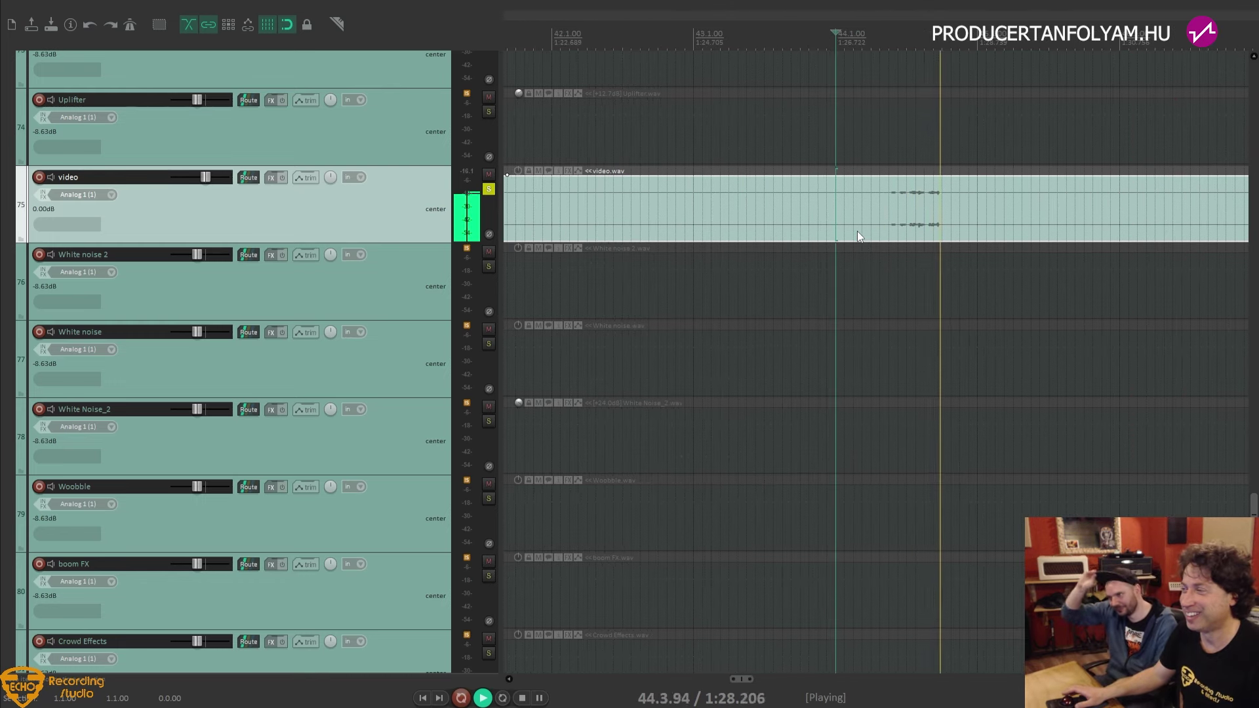
left_click(488, 189)
key("space")
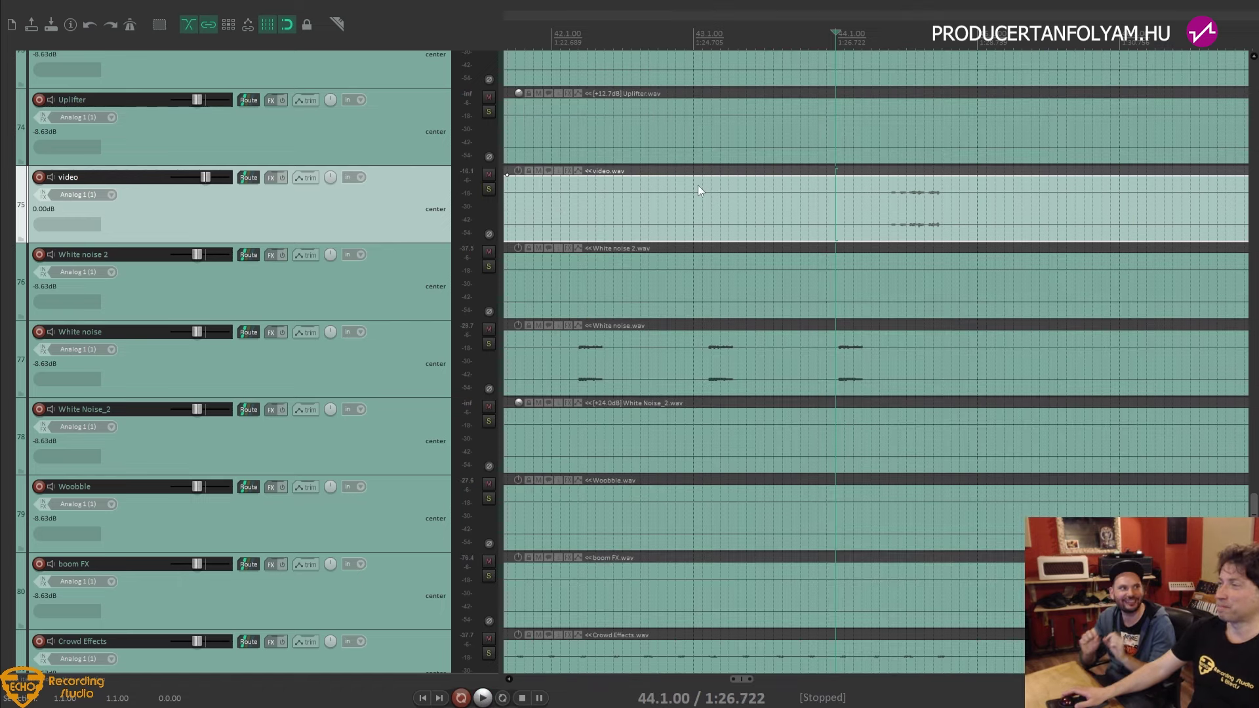
Solo the video track again, play its sample from bar 44 while toggling the solo off and on, and stop playback
scroll(698, 185, "down", 1)
scroll(697, 185, "down", 3)
scroll(697, 185, "down", 4)
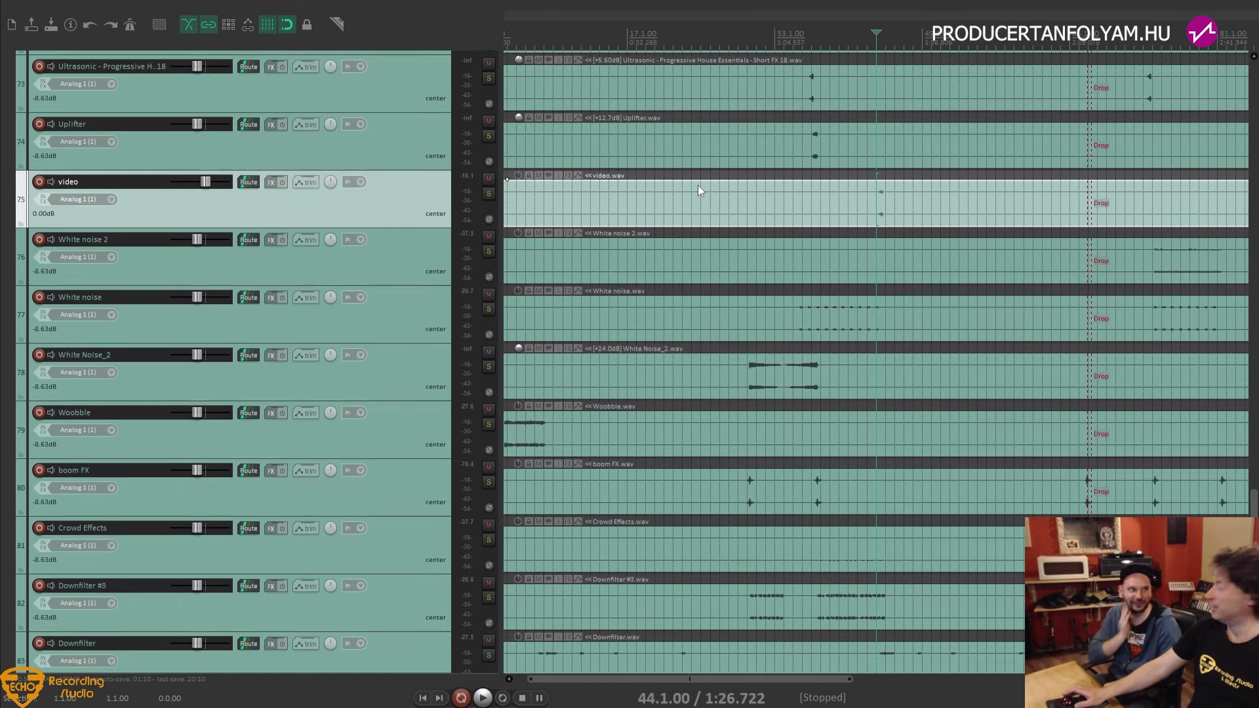
left_click(493, 192)
key("space")
scroll(589, 216, "up", 6)
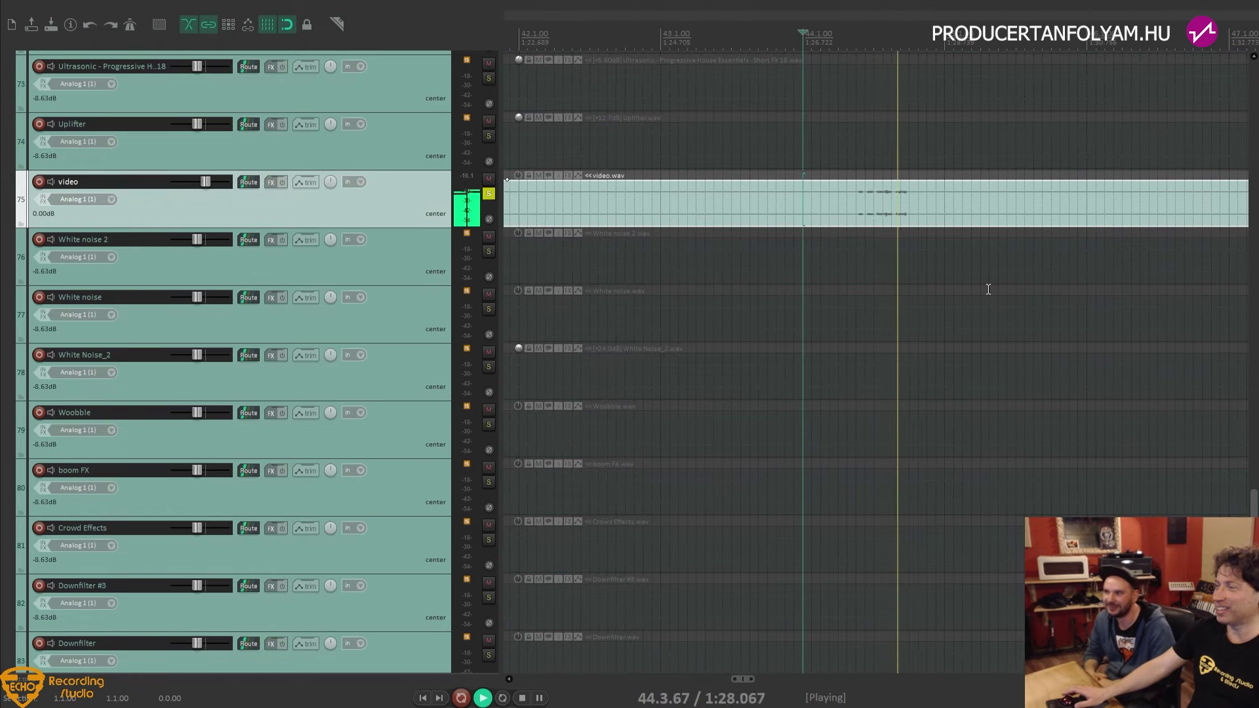
left_click(492, 192)
left_click(492, 192)
key("space")
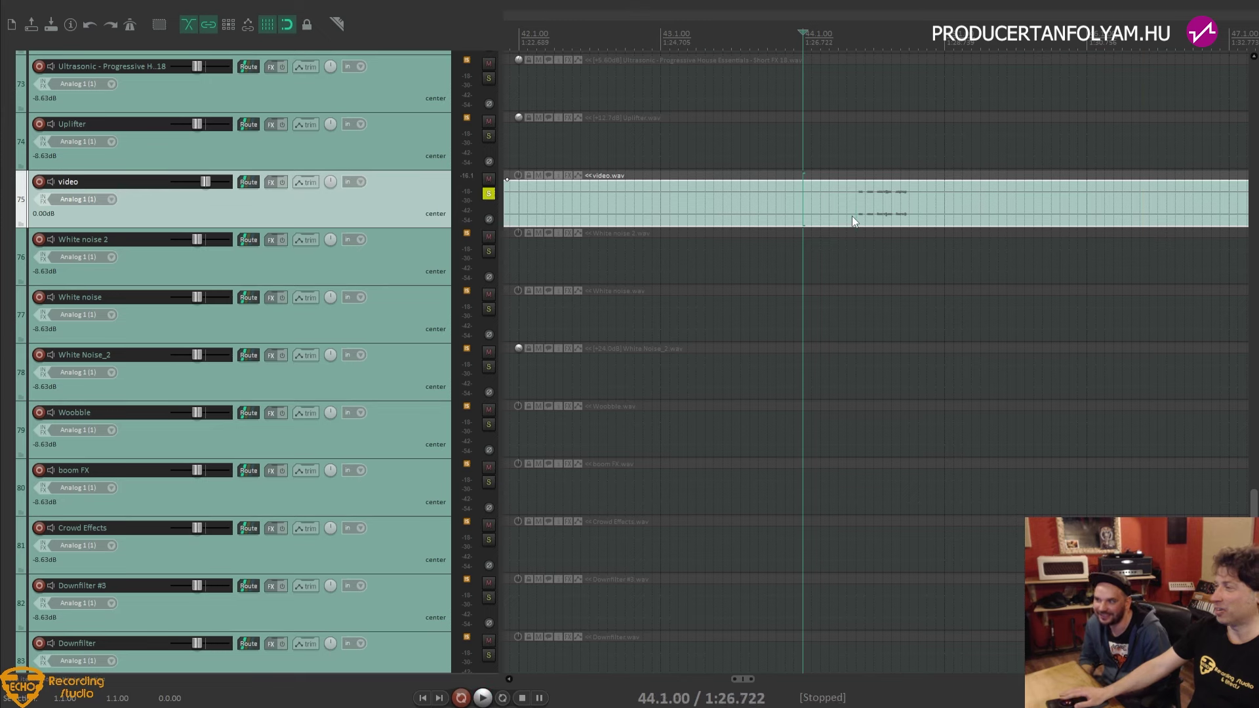
Play the soloed video sample right from its start at 44.2.50, remove the solo, and stop playback
left_click(853, 217)
key("space")
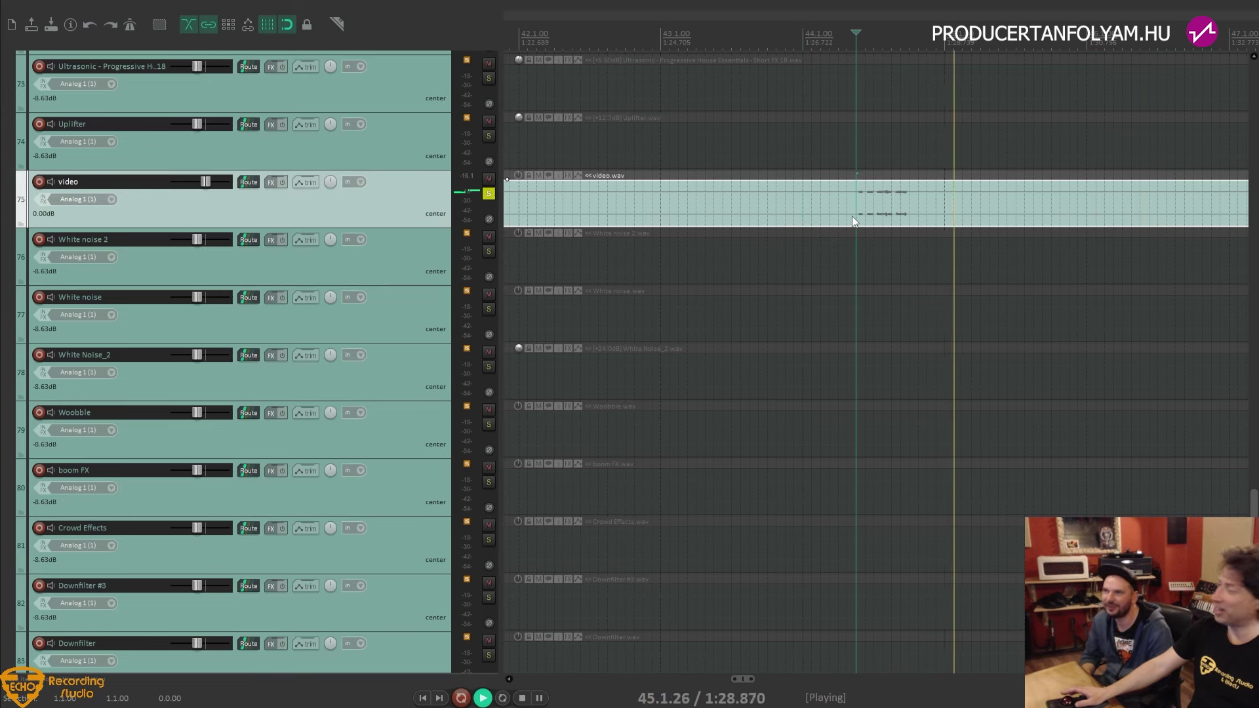
left_click(488, 194)
key("space")
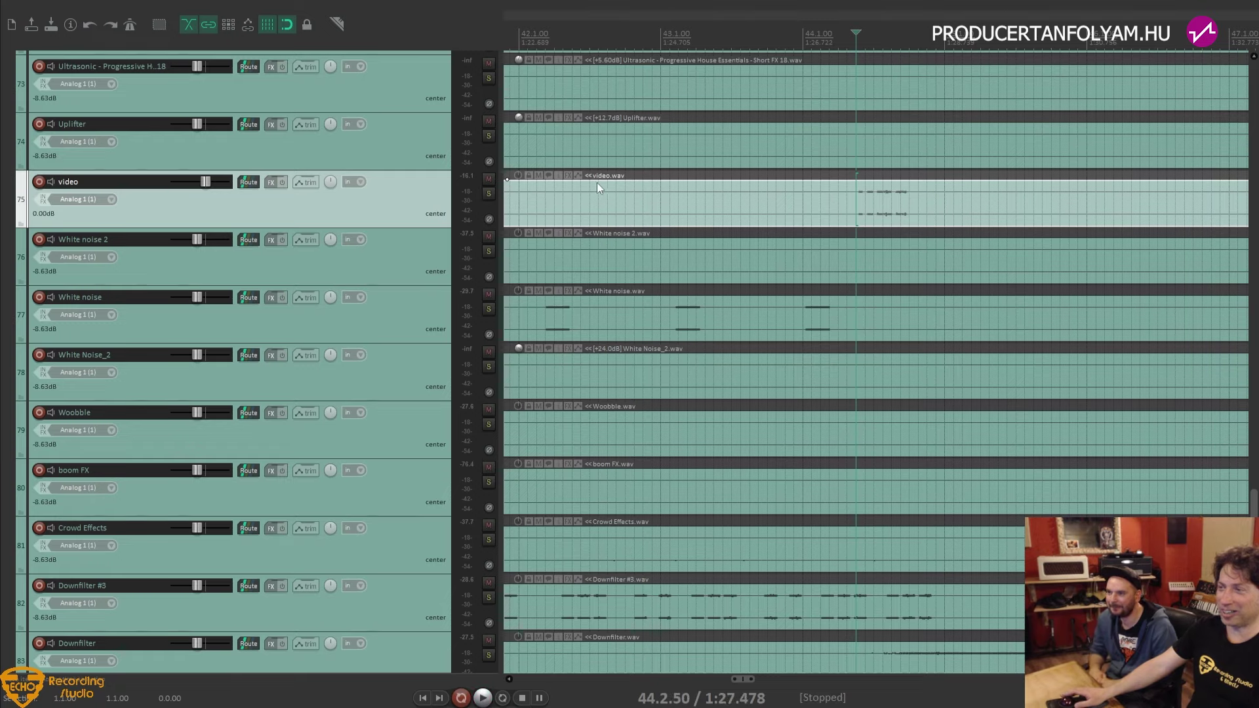
Look over the whole arrangement, going through the track folders from FX up to Dobok and back
scroll(600, 183, "down", 3)
scroll(604, 182, "down", 3)
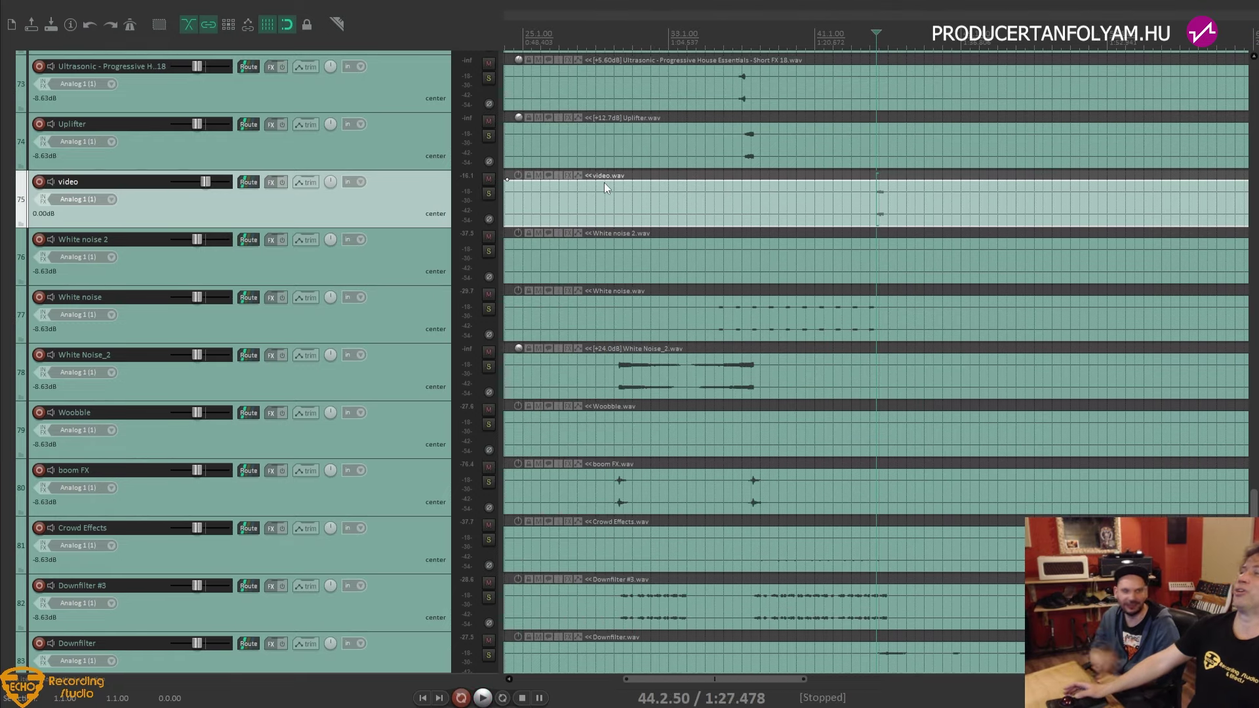
scroll(604, 182, "down", 6)
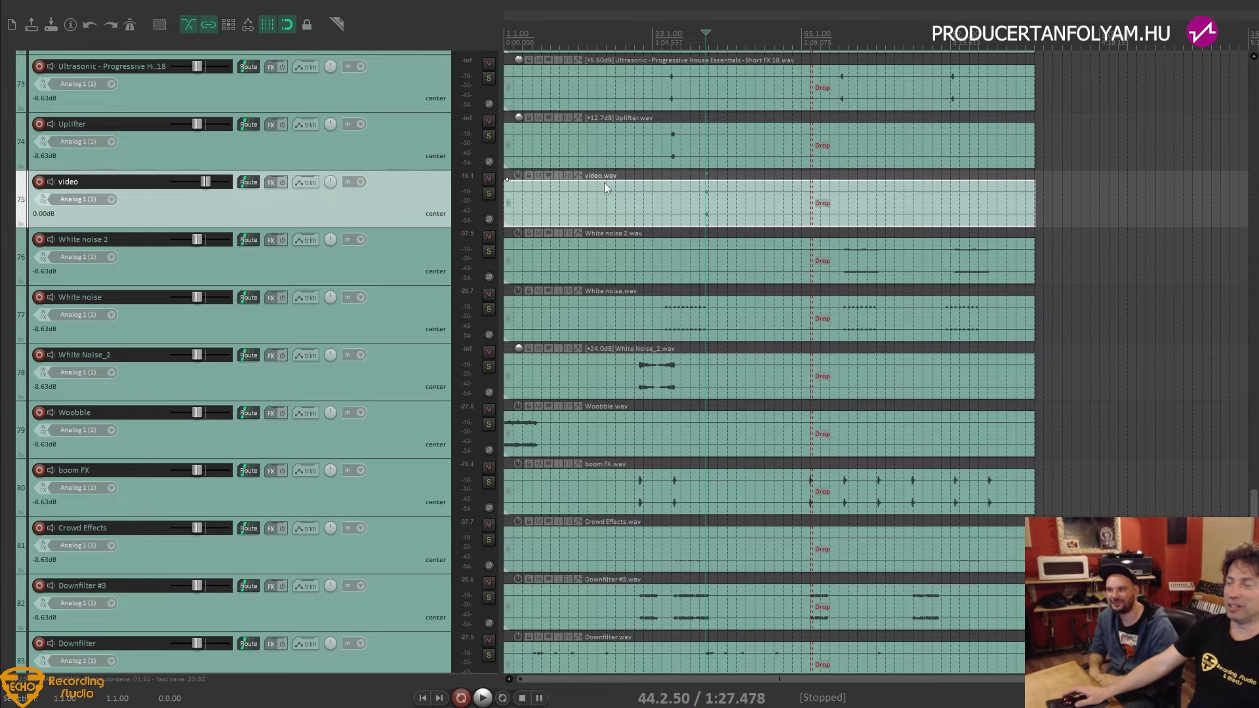
scroll(604, 182, "down", 5)
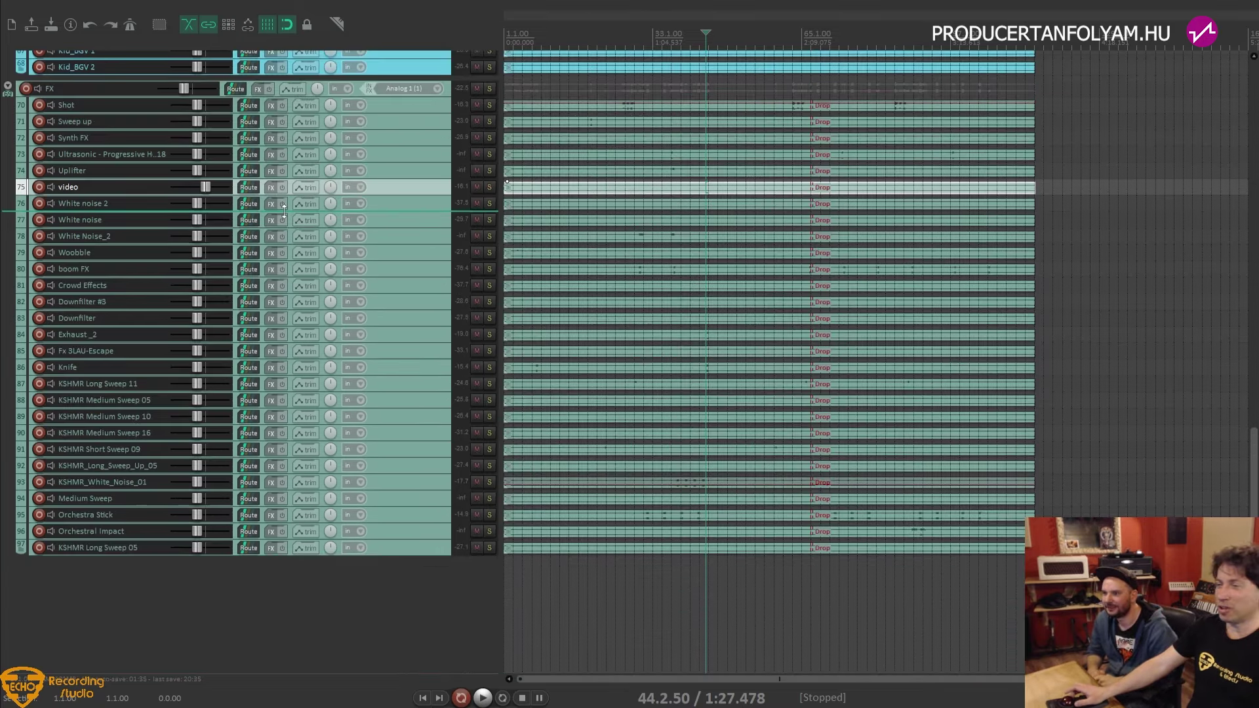
scroll(284, 208, "up", 12)
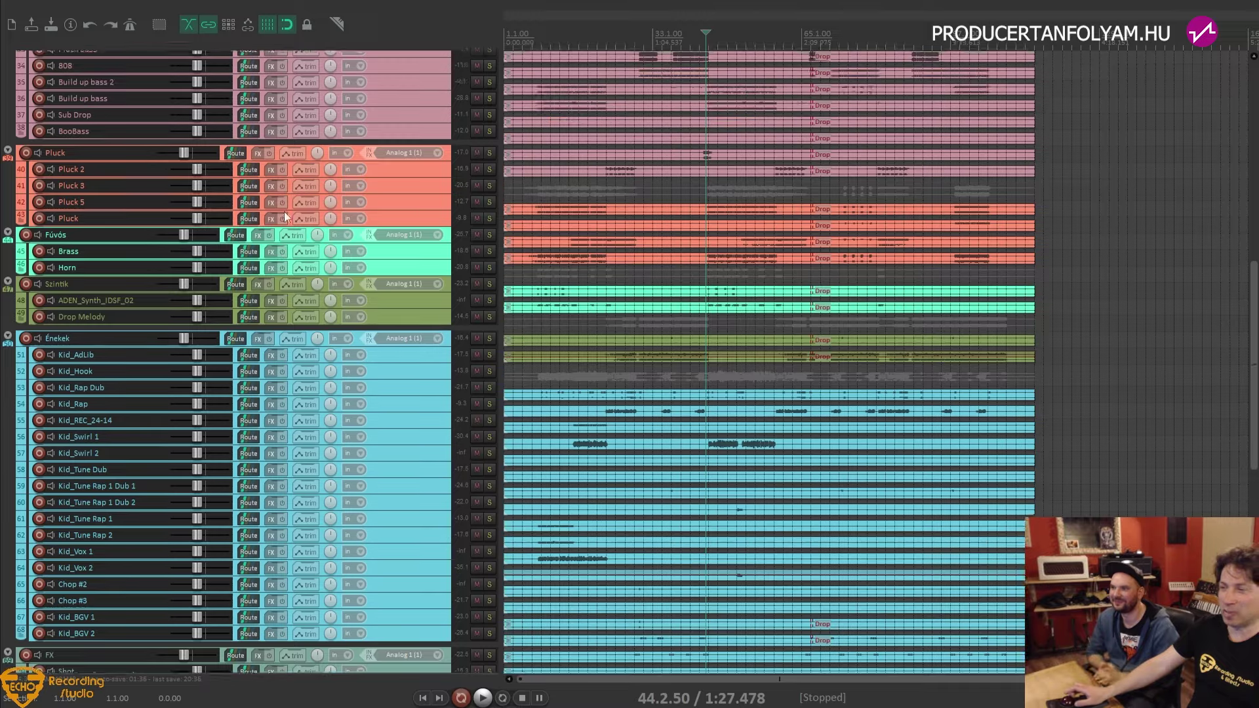
scroll(285, 211, "up", 8)
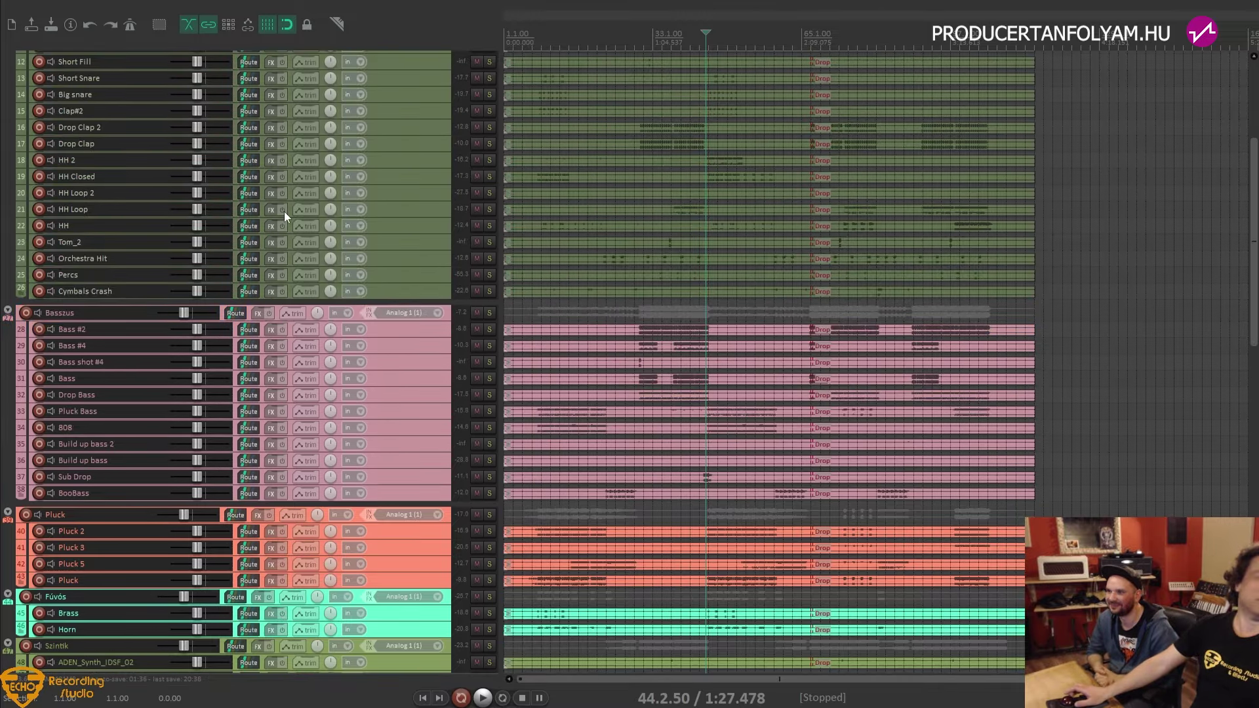
scroll(285, 211, "up", 5)
scroll(284, 211, "down", 17)
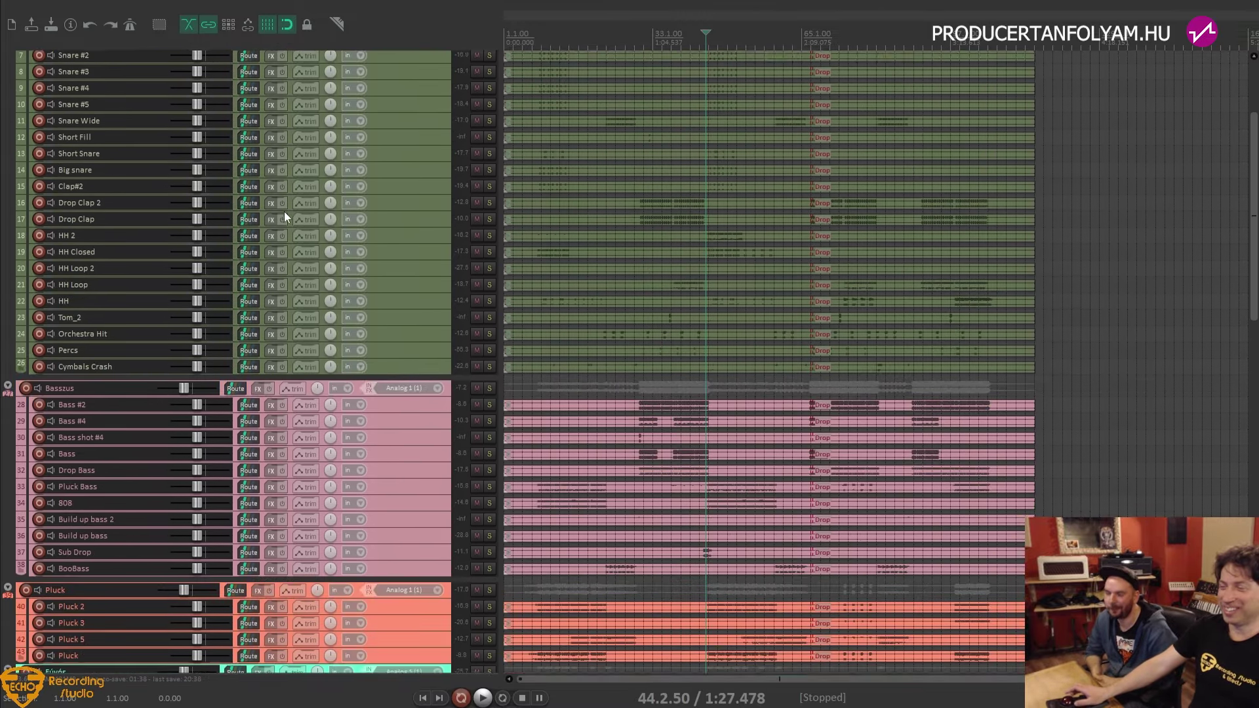
scroll(285, 211, "down", 5)
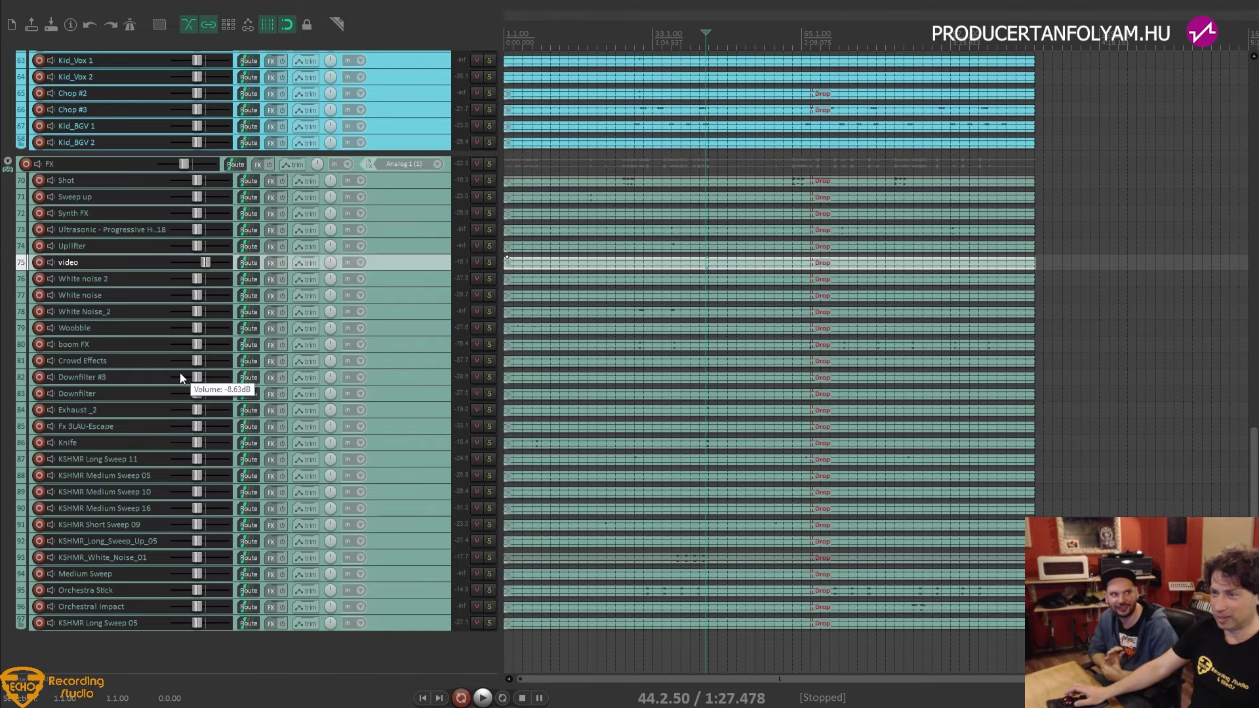
scroll(180, 376, "up", 6)
scroll(179, 373, "up", 10)
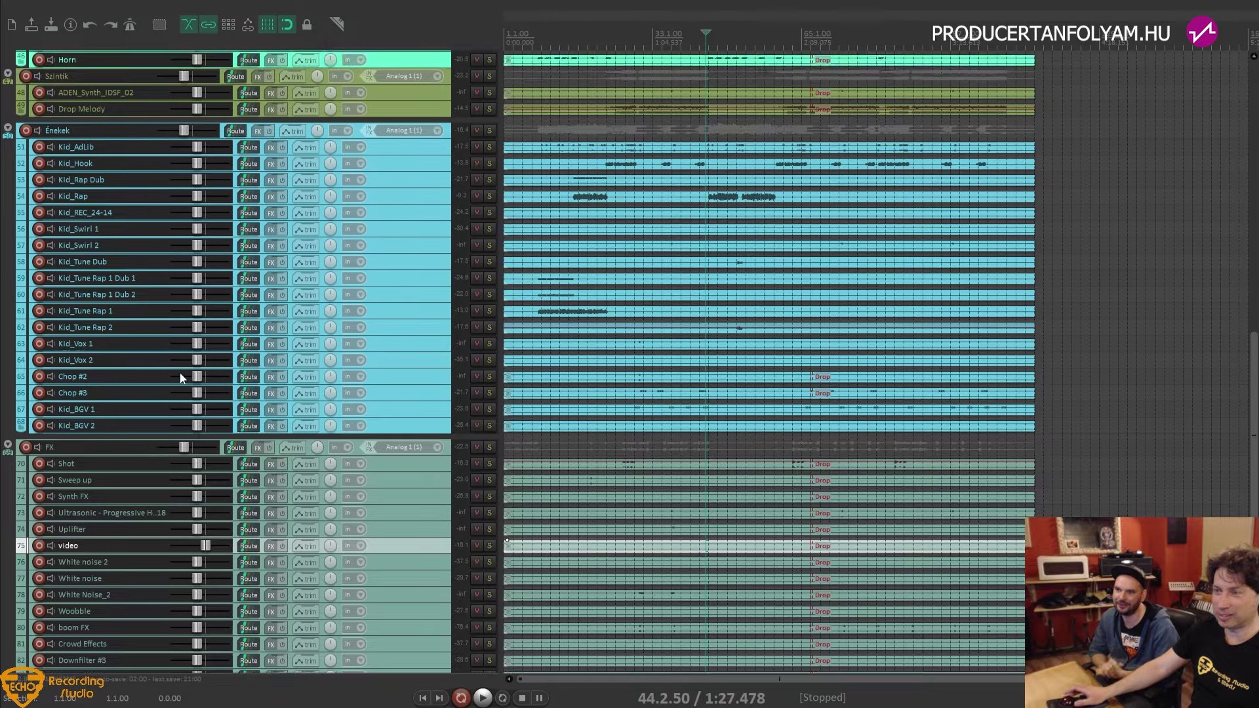
scroll(179, 372, "up", 4)
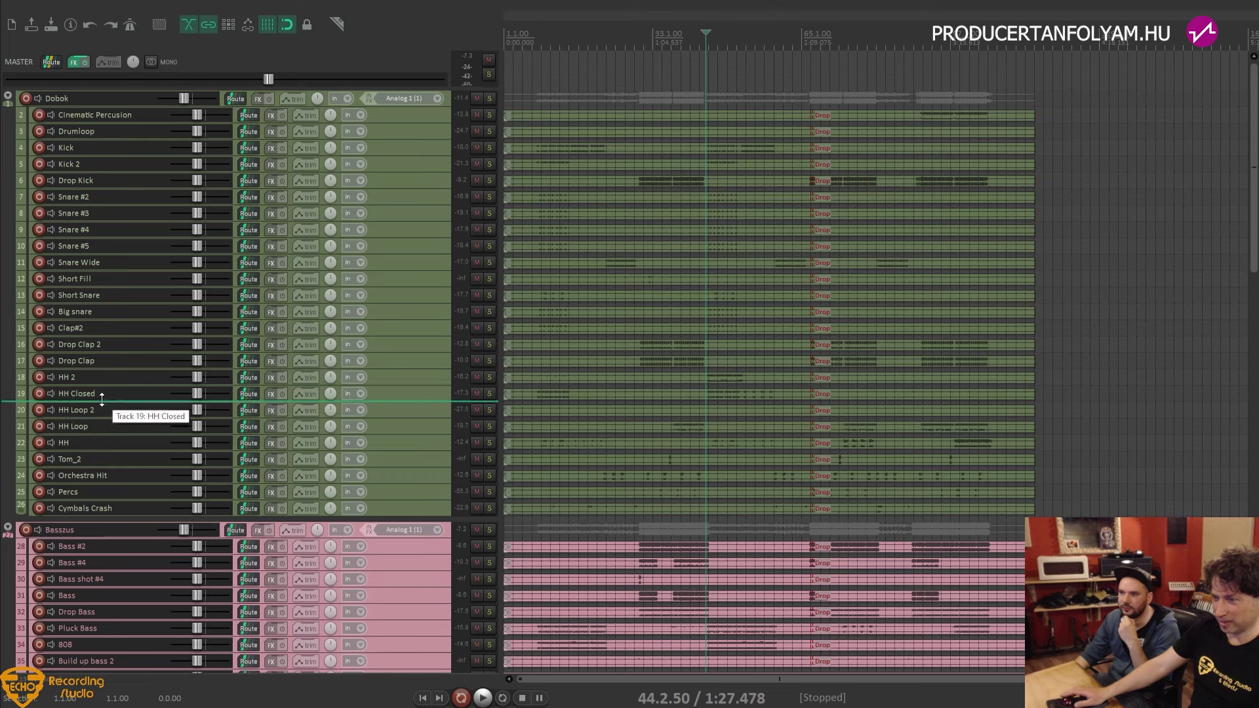
Solo the Percs track in the Dobok folder, play its hits around bars 31 and 34, stop playback, and remove the solo
scroll(680, 475, "up", 3)
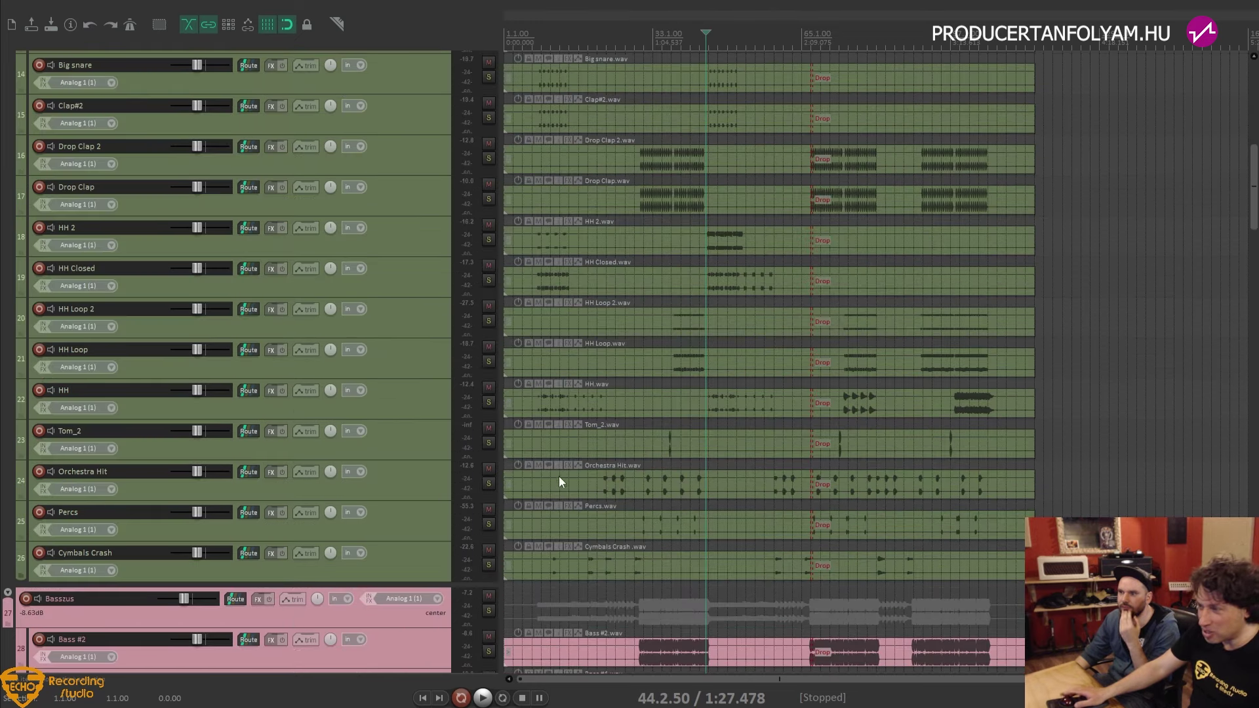
left_click(487, 524)
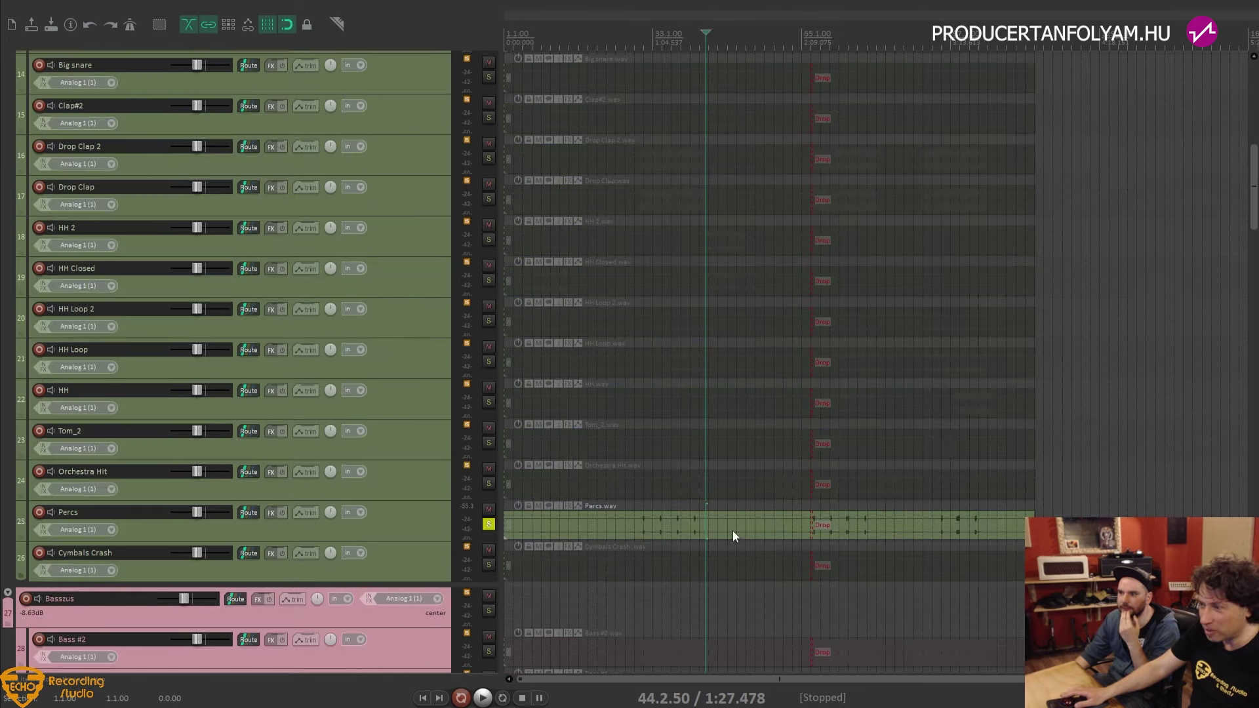
left_click(643, 536)
scroll(642, 537, "up", 5)
key("space")
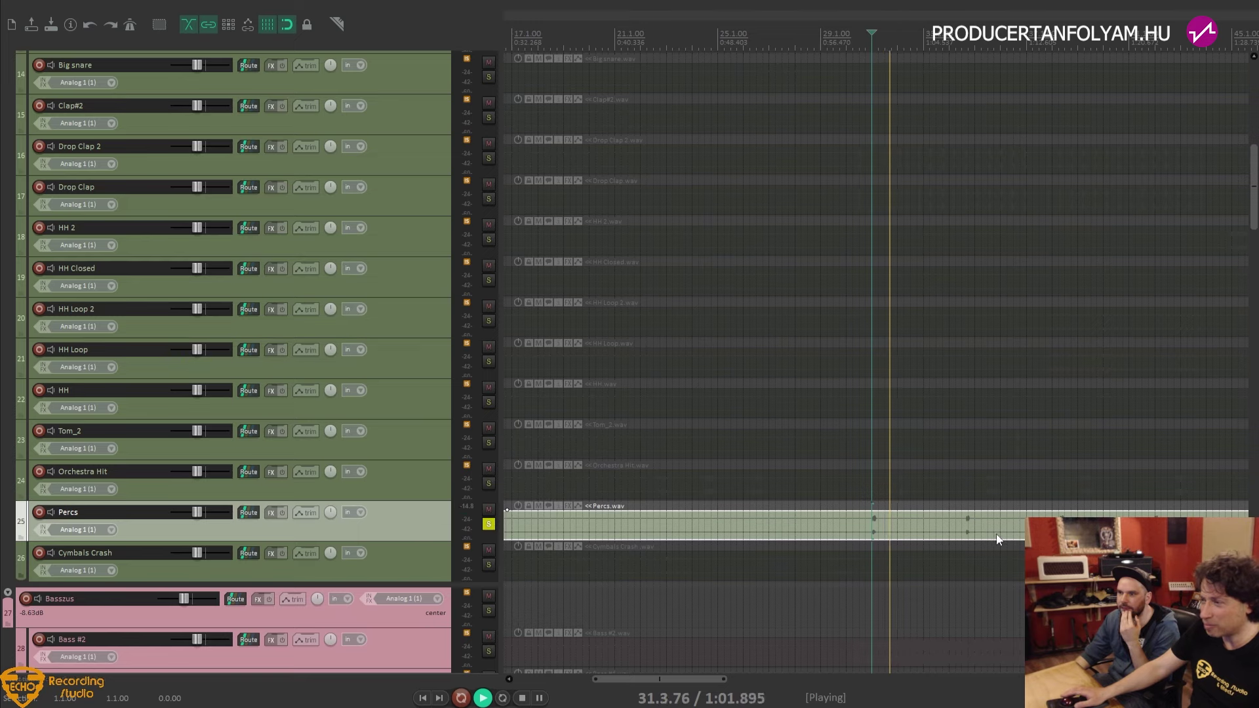
left_click(961, 537)
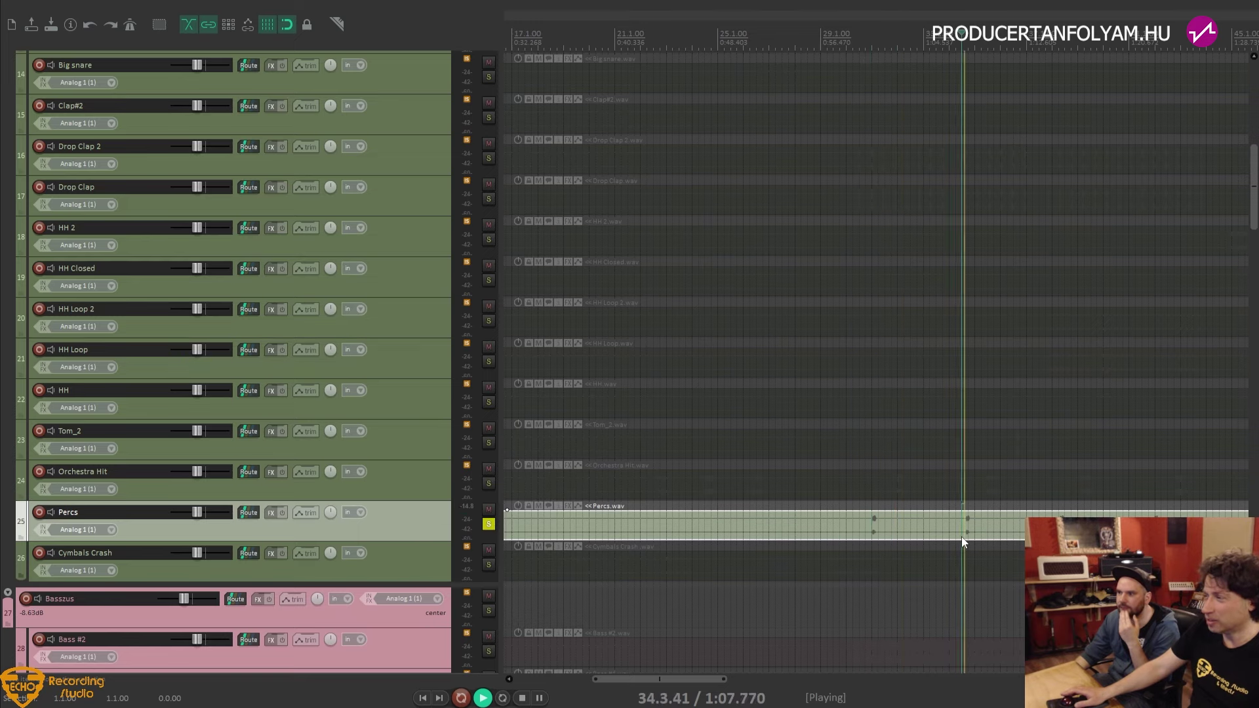
key("space")
left_click(489, 524)
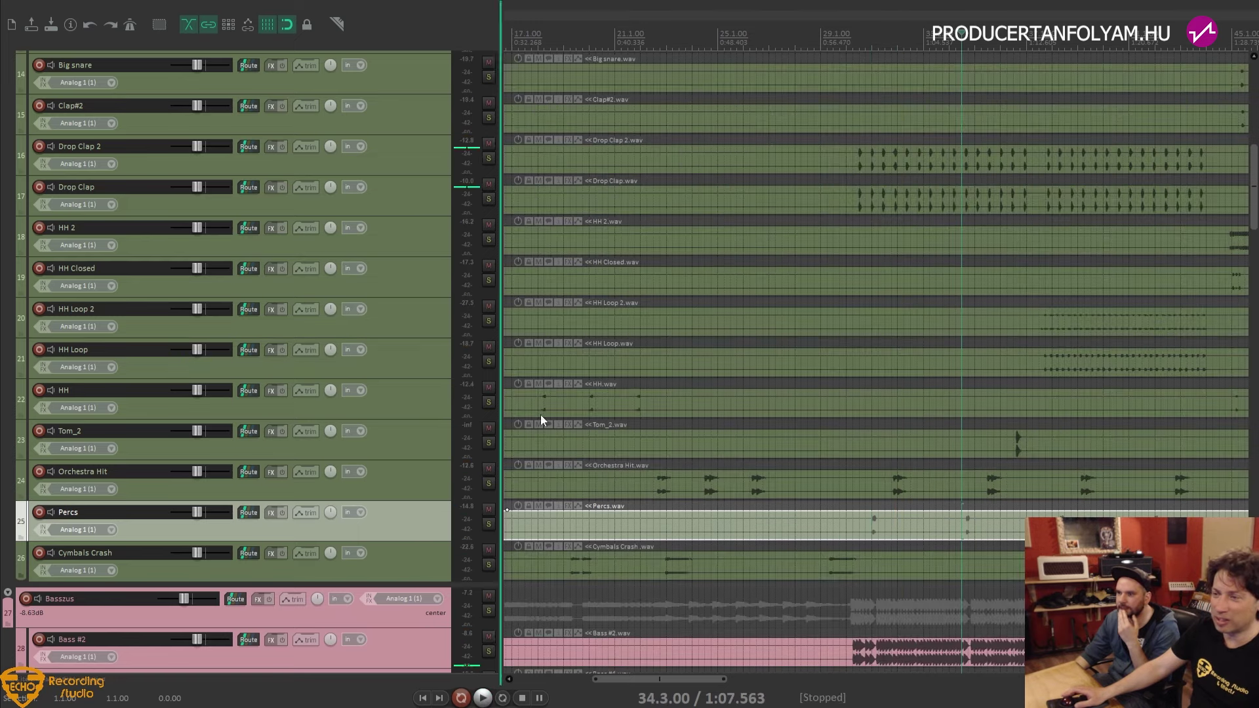
scroll(632, 385, "down", 3)
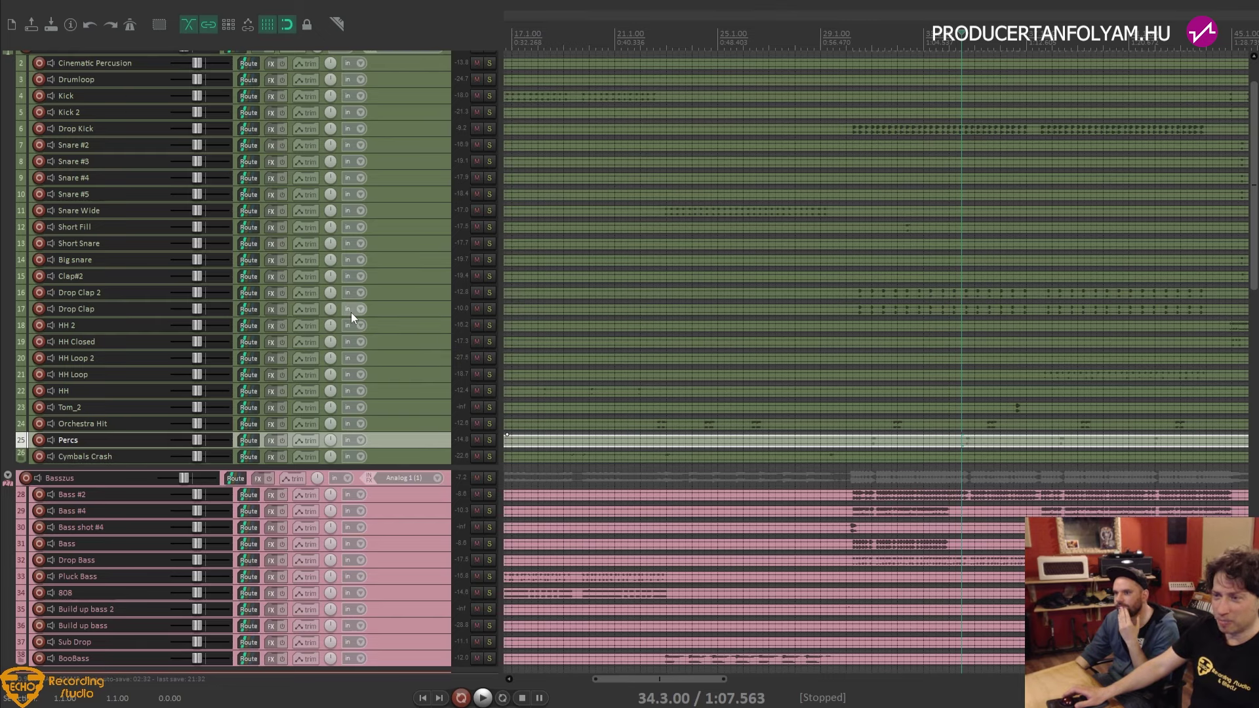
scroll(351, 312, "up", 5)
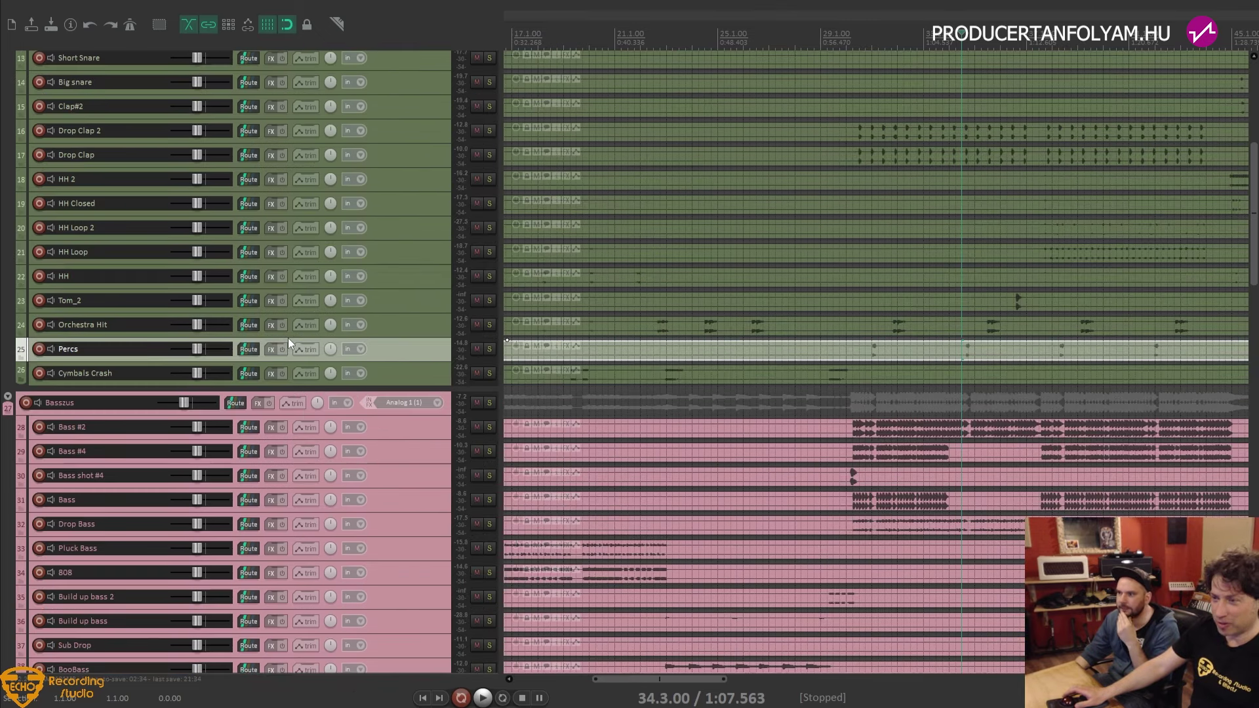
scroll(289, 337, "down", 1)
scroll(643, 387, "down", 2)
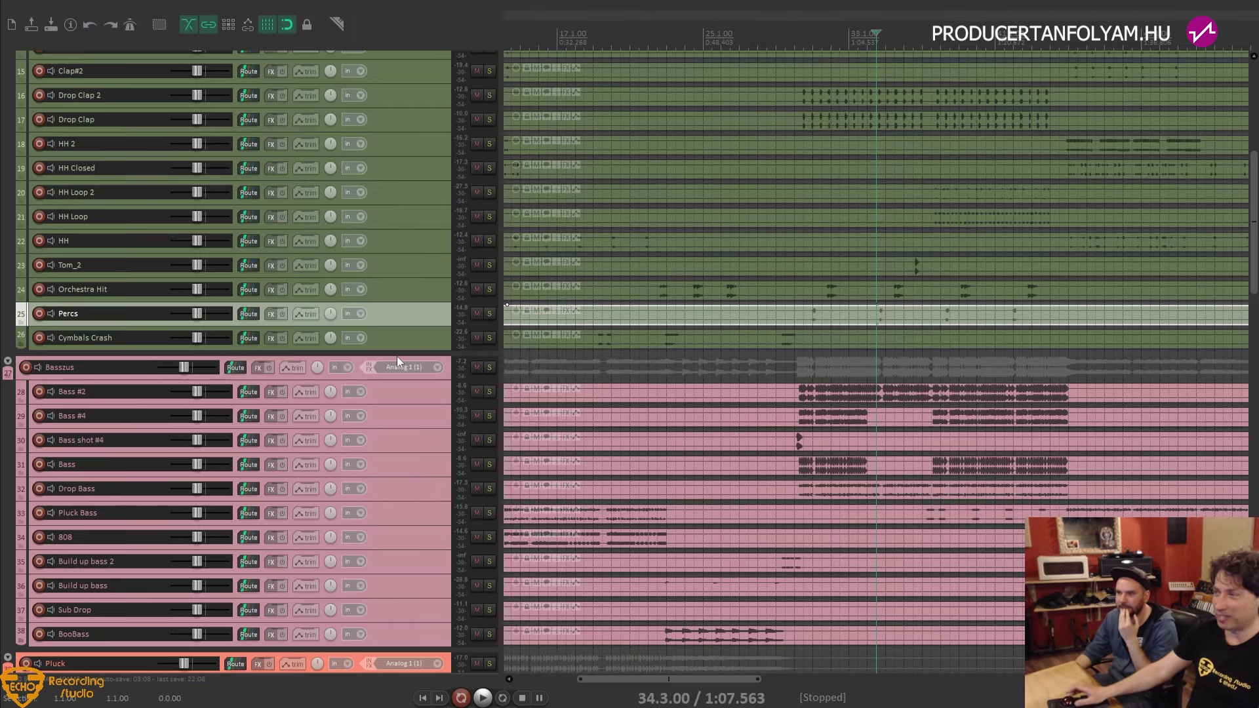
scroll(397, 362, "up", 6)
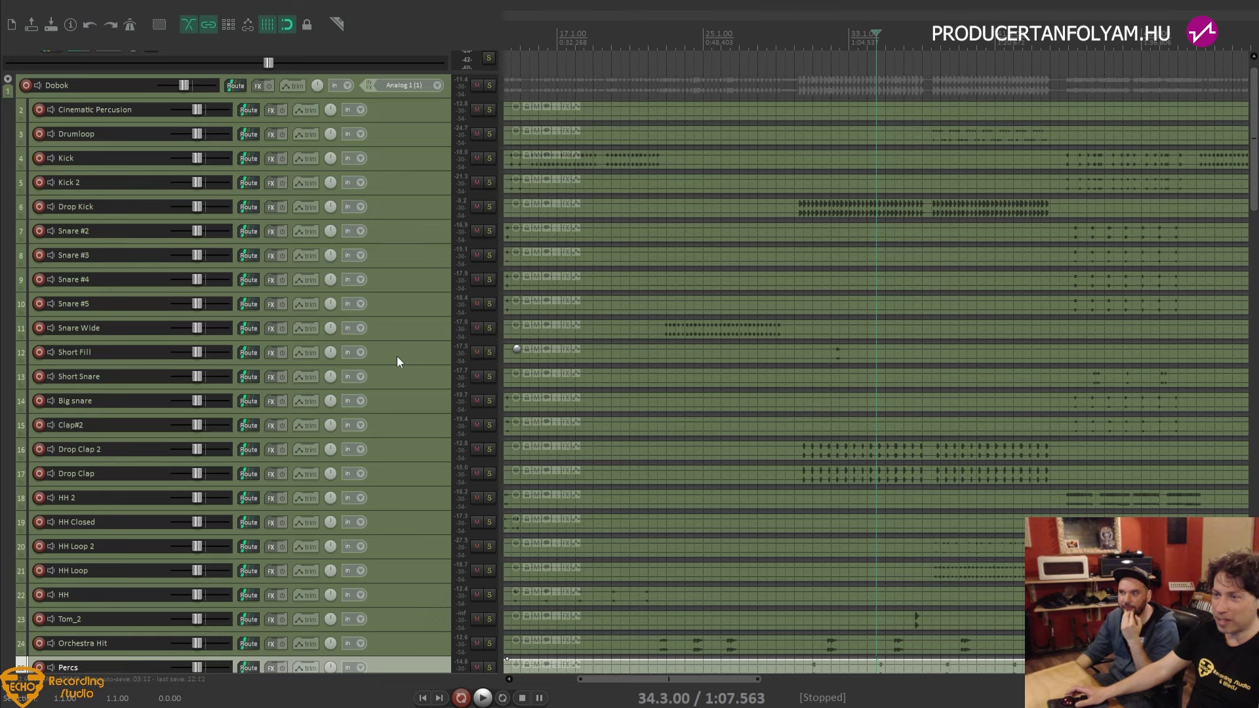
Look over the full song timeline and the track folders from Dobok down through Basszus, Pluck, Fúvós, Szintik and Énekek to FX
scroll(398, 359, "down", 1)
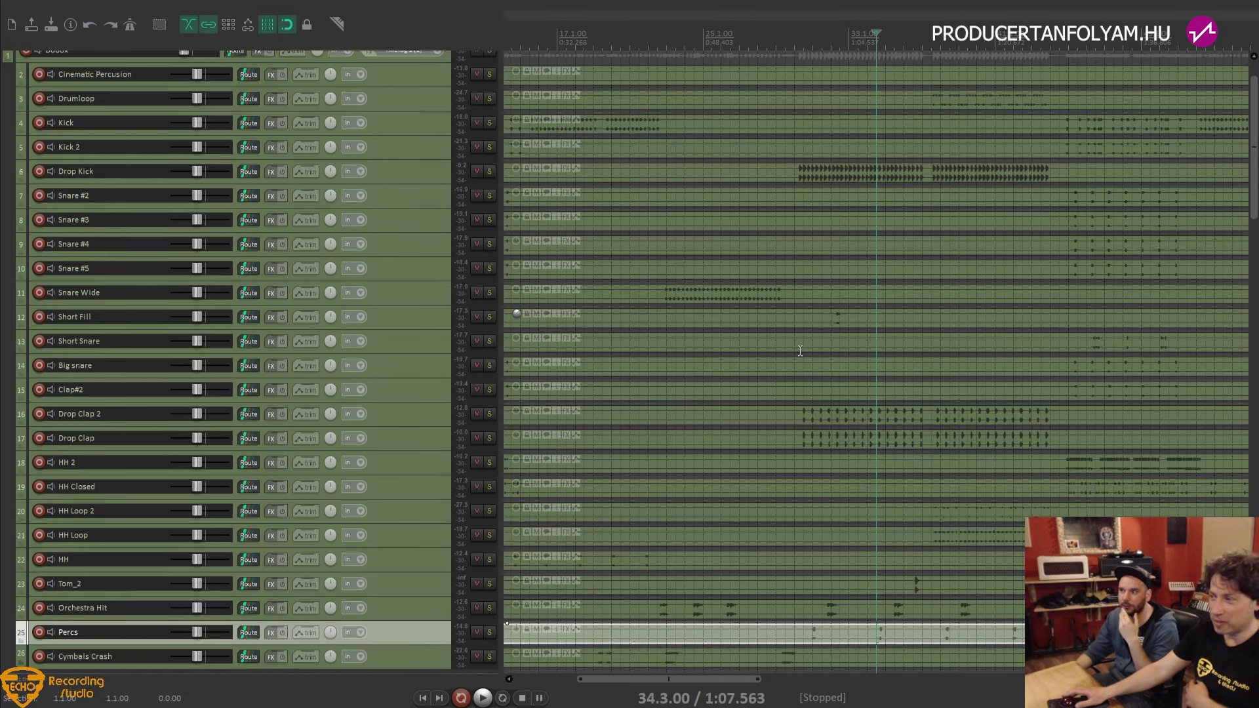
scroll(800, 350, "down", 2)
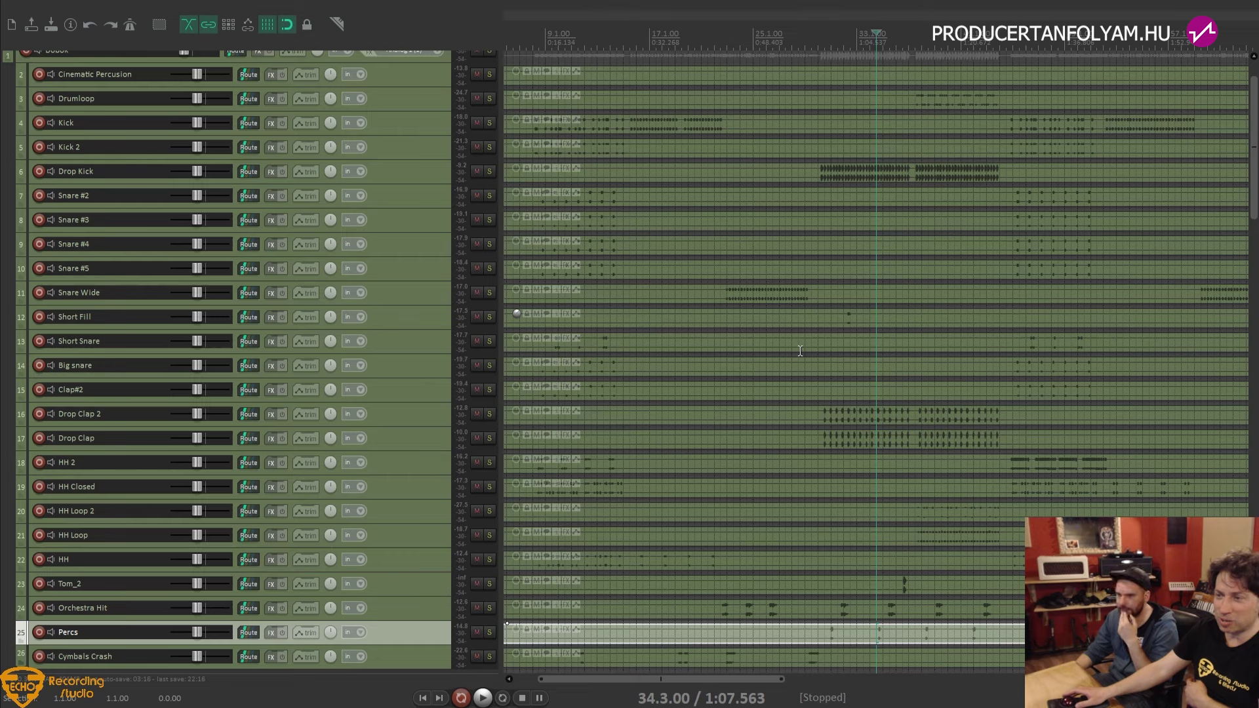
scroll(800, 351, "down", 2)
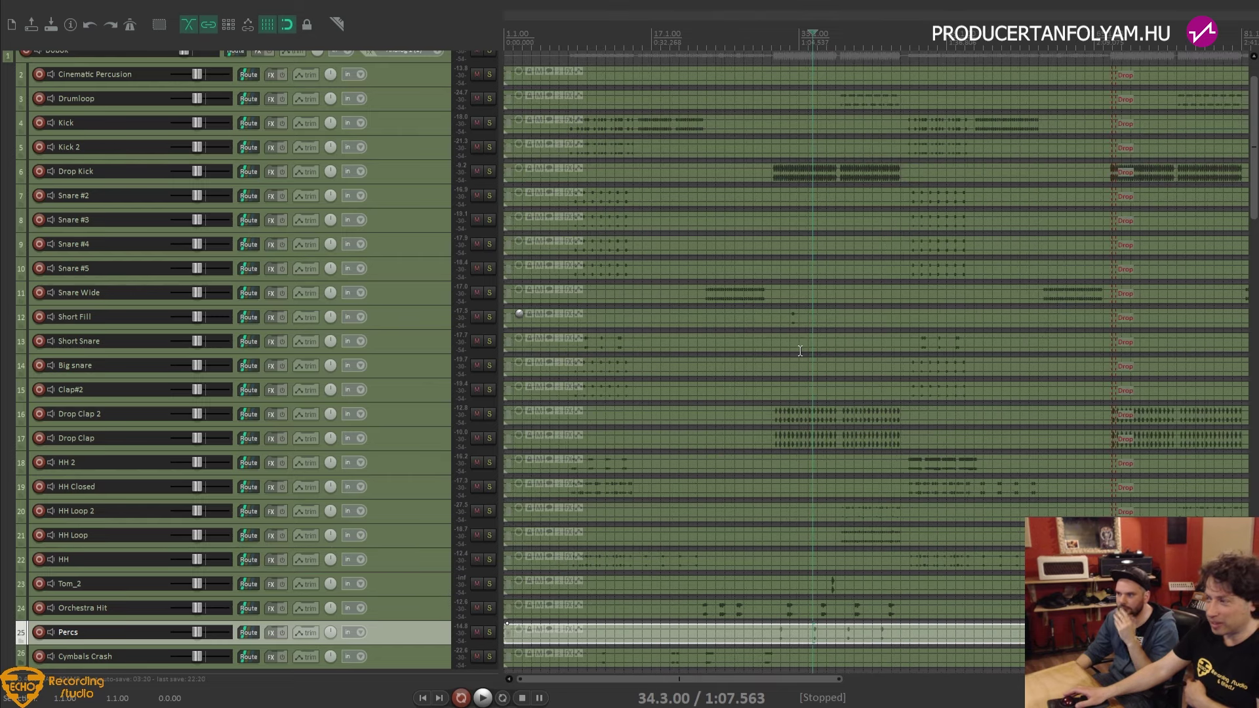
scroll(800, 351, "down", 2)
scroll(240, 355, "down", 2)
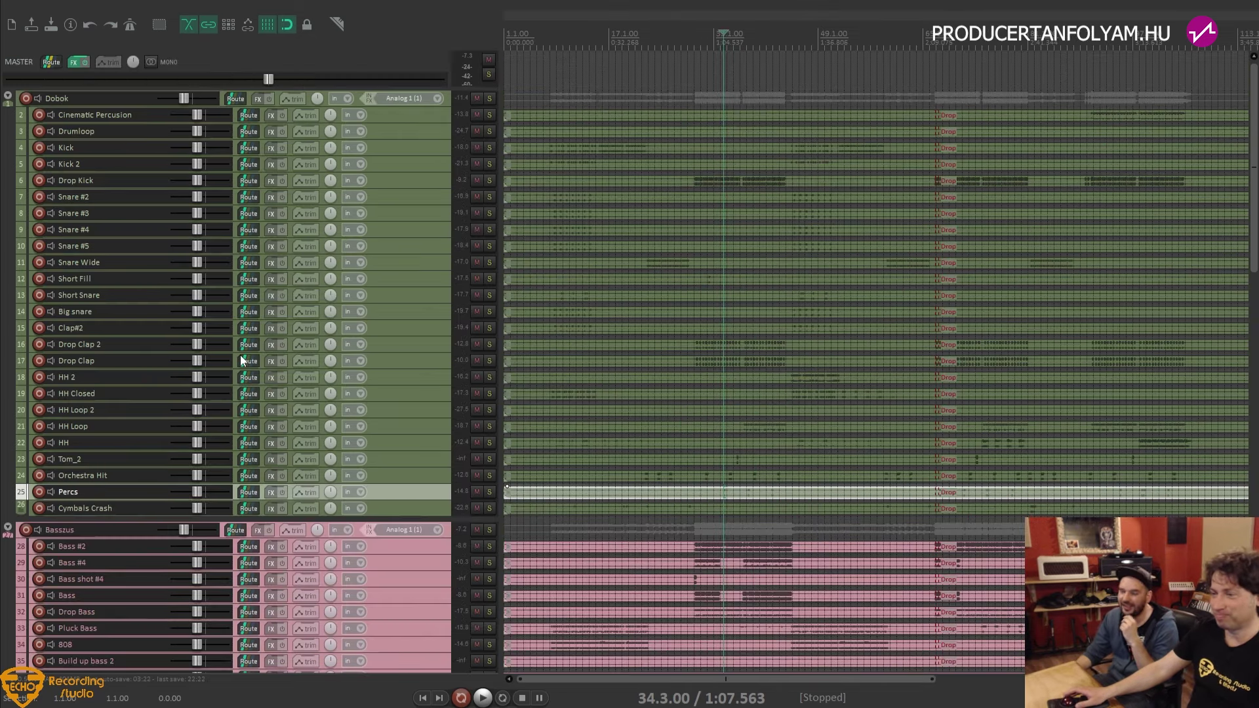
scroll(240, 355, "up", 3)
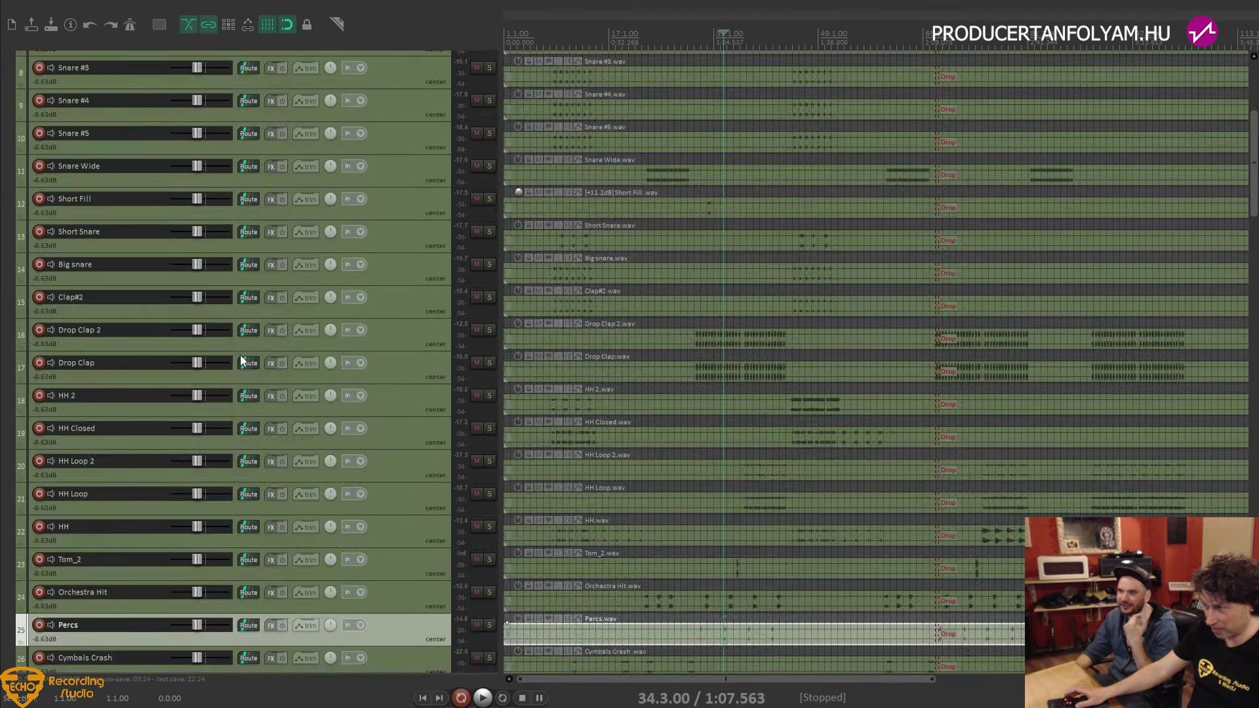
scroll(240, 356, "down", 3)
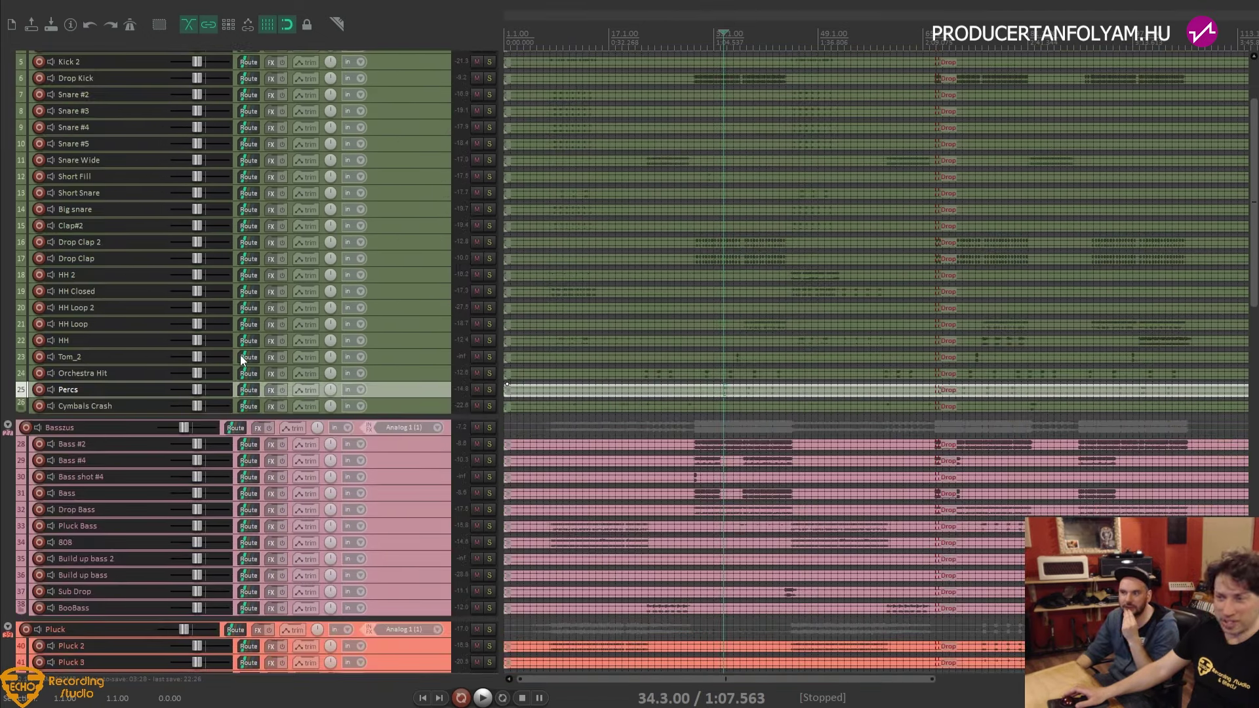
scroll(240, 355, "down", 3)
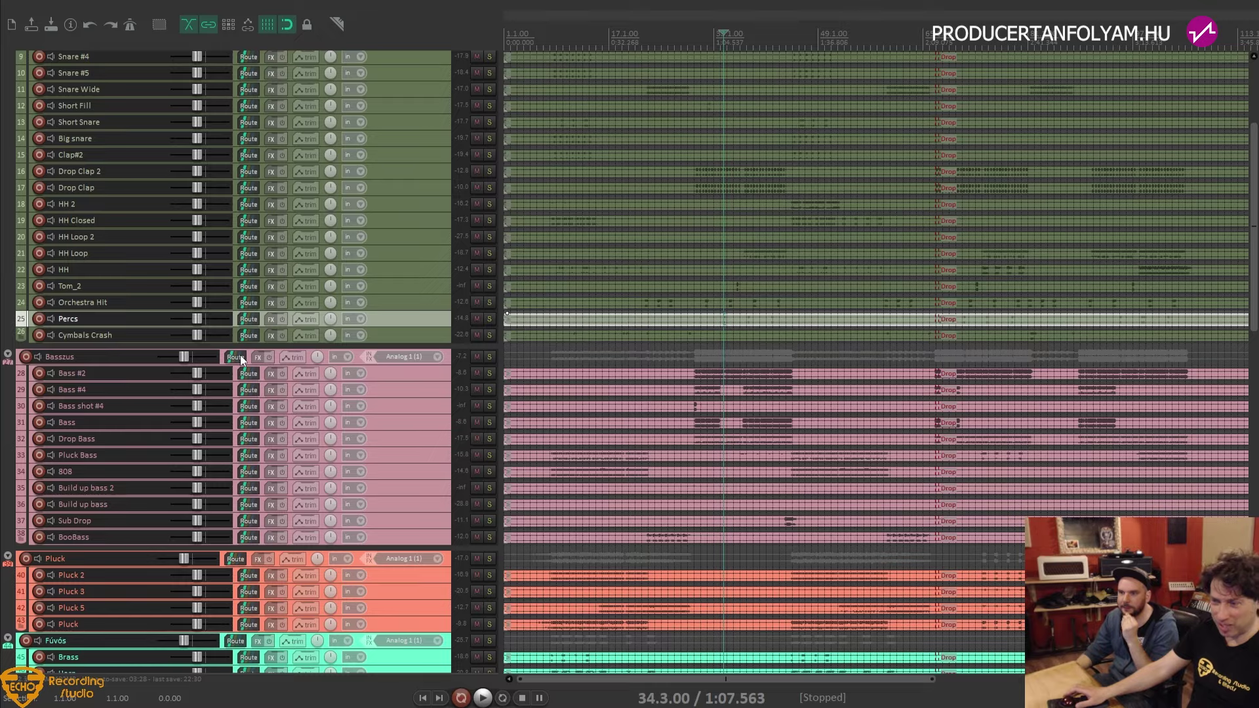
scroll(240, 356, "down", 3)
scroll(240, 356, "down", 8)
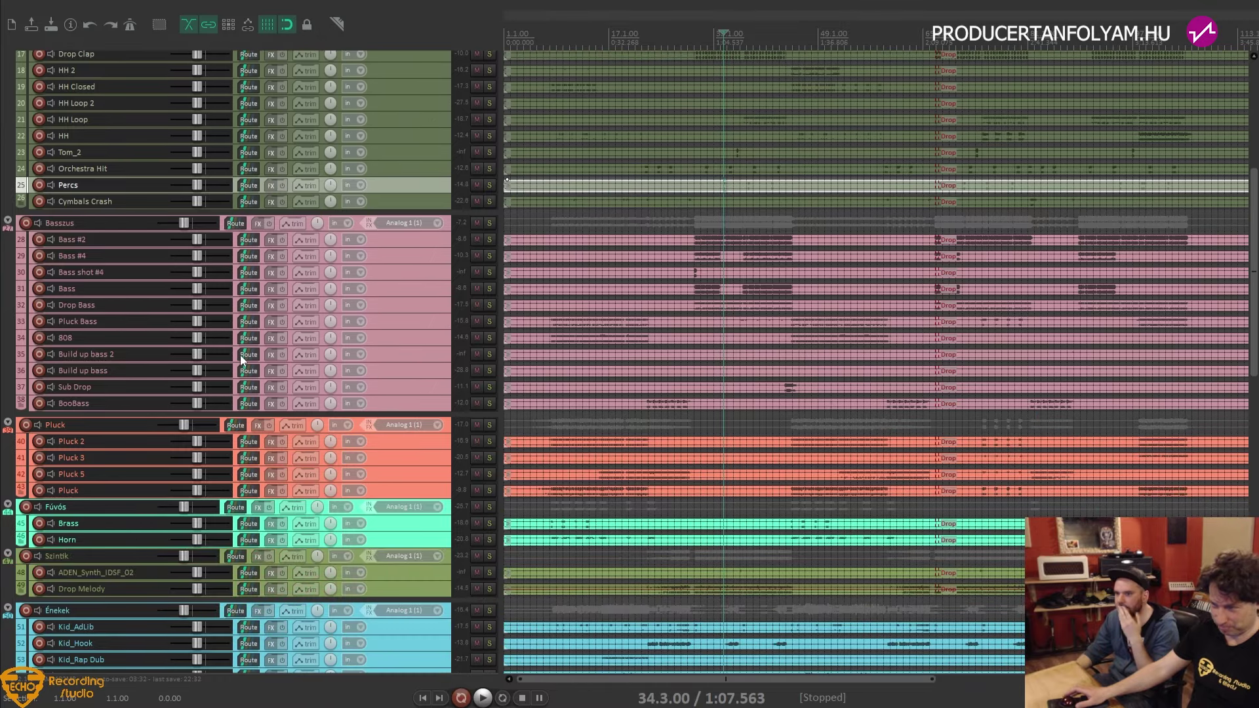
scroll(240, 356, "down", 1)
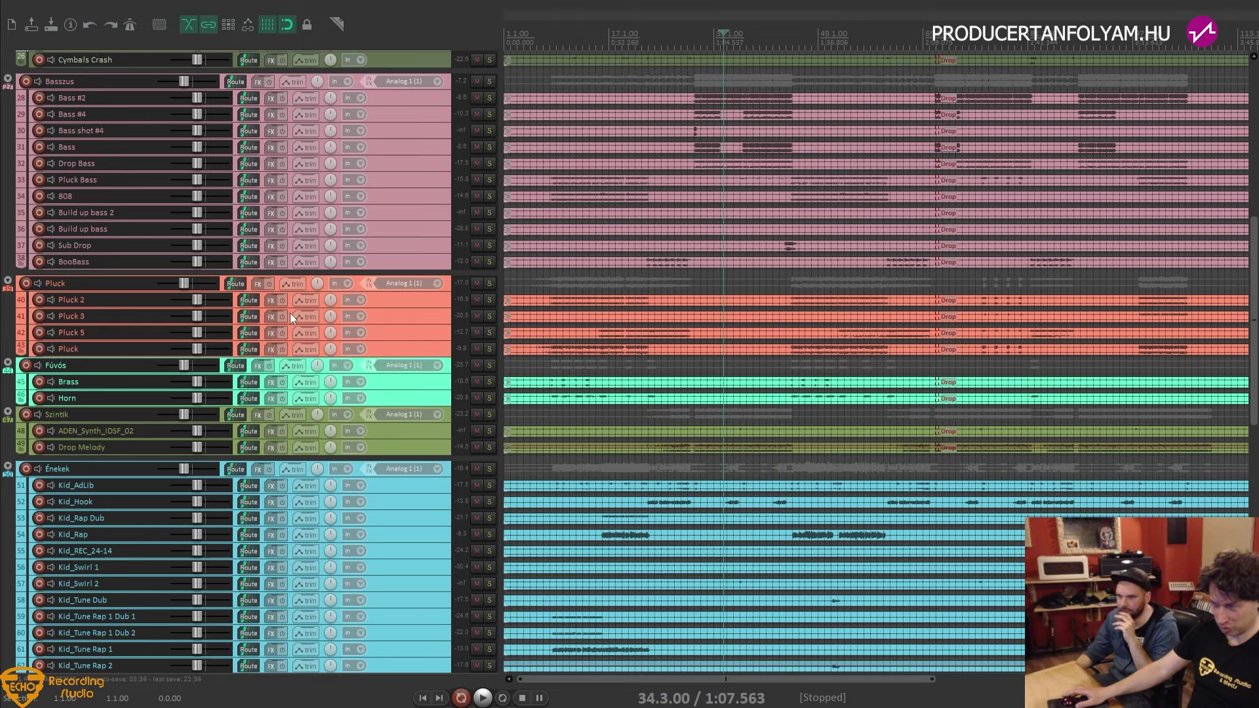
scroll(289, 313, "down", 3)
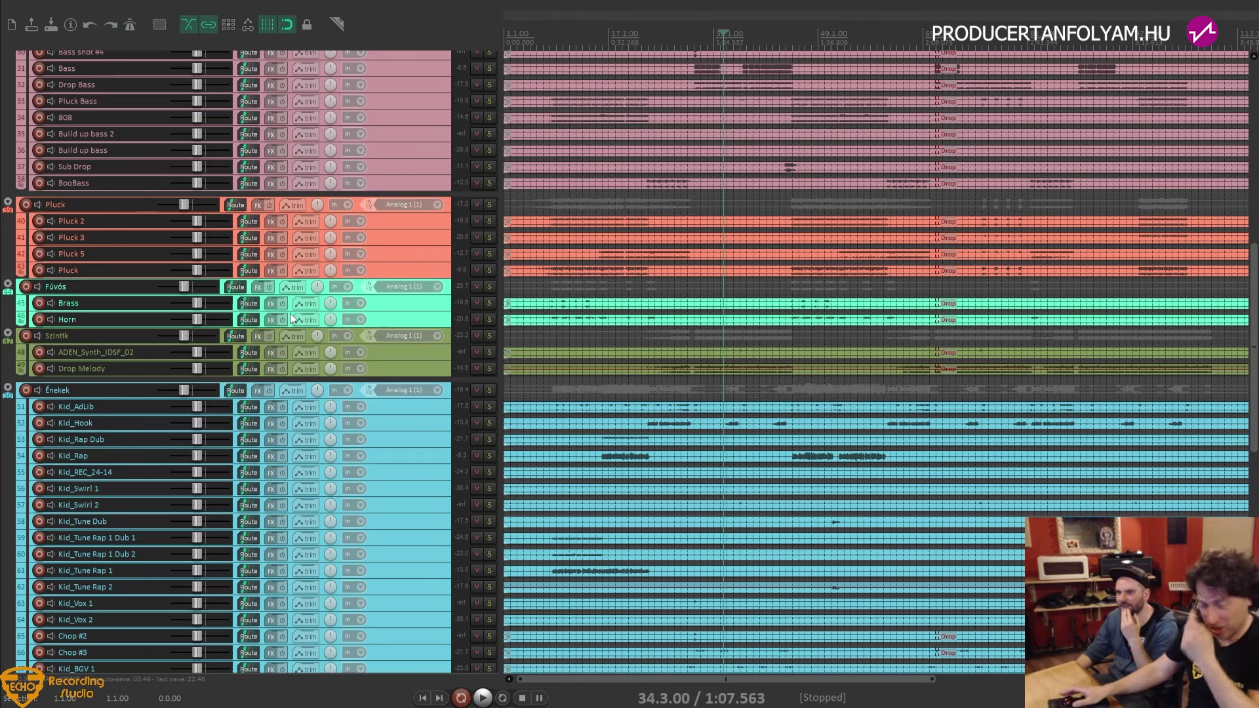
scroll(227, 313, "down", 1)
scroll(228, 318, "down", 5)
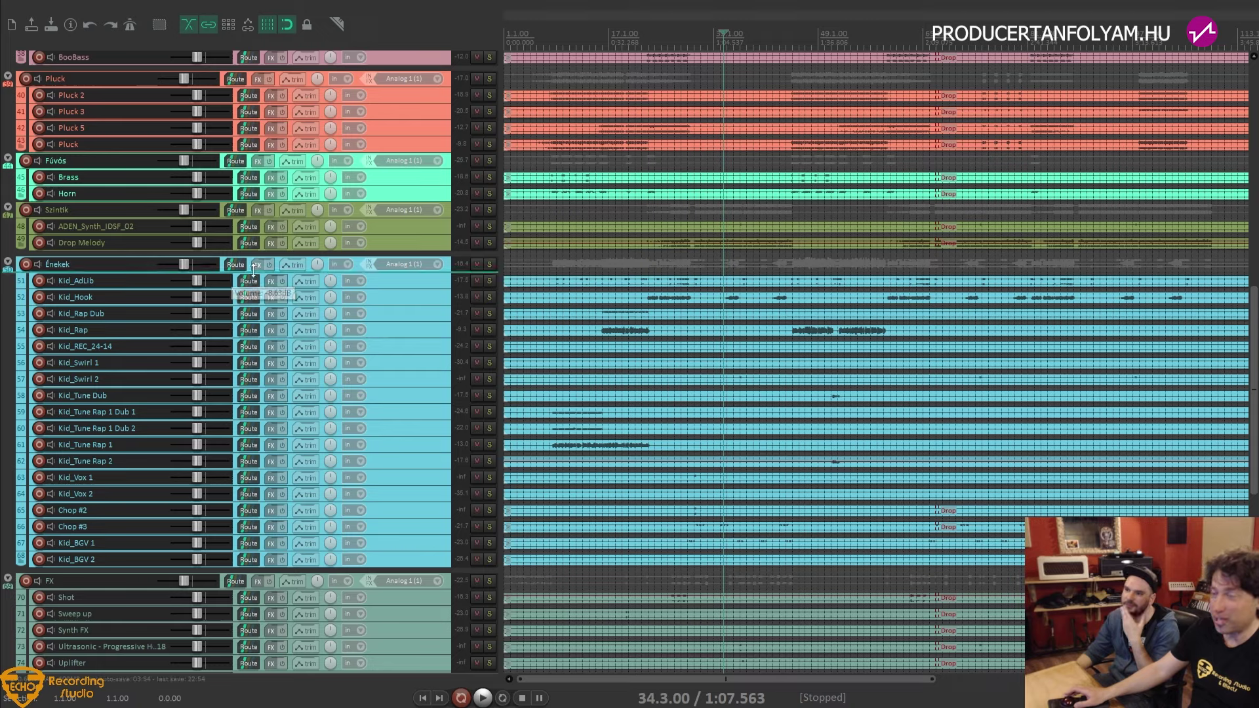
Select all tracks, shrink them to minimum height to view the whole project at once, and restore their height
left_click(423, 299)
key("ctrl+a")
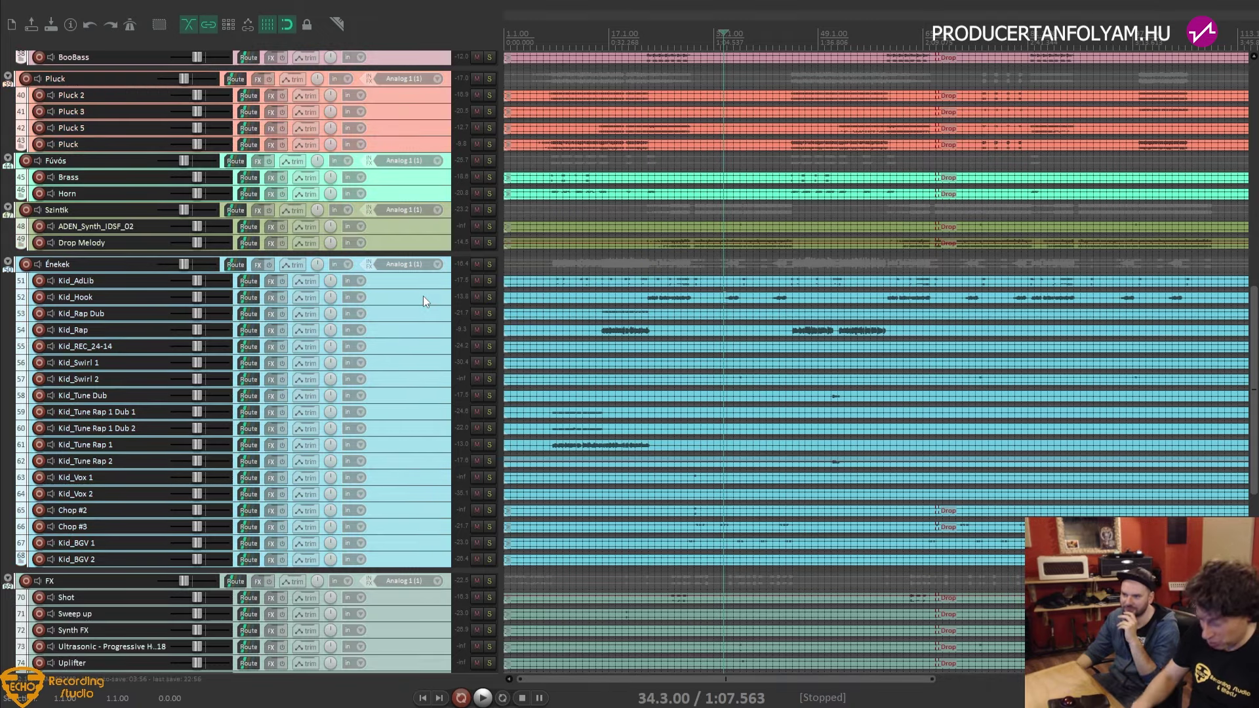
key("f")
scroll(427, 259, "up", 5)
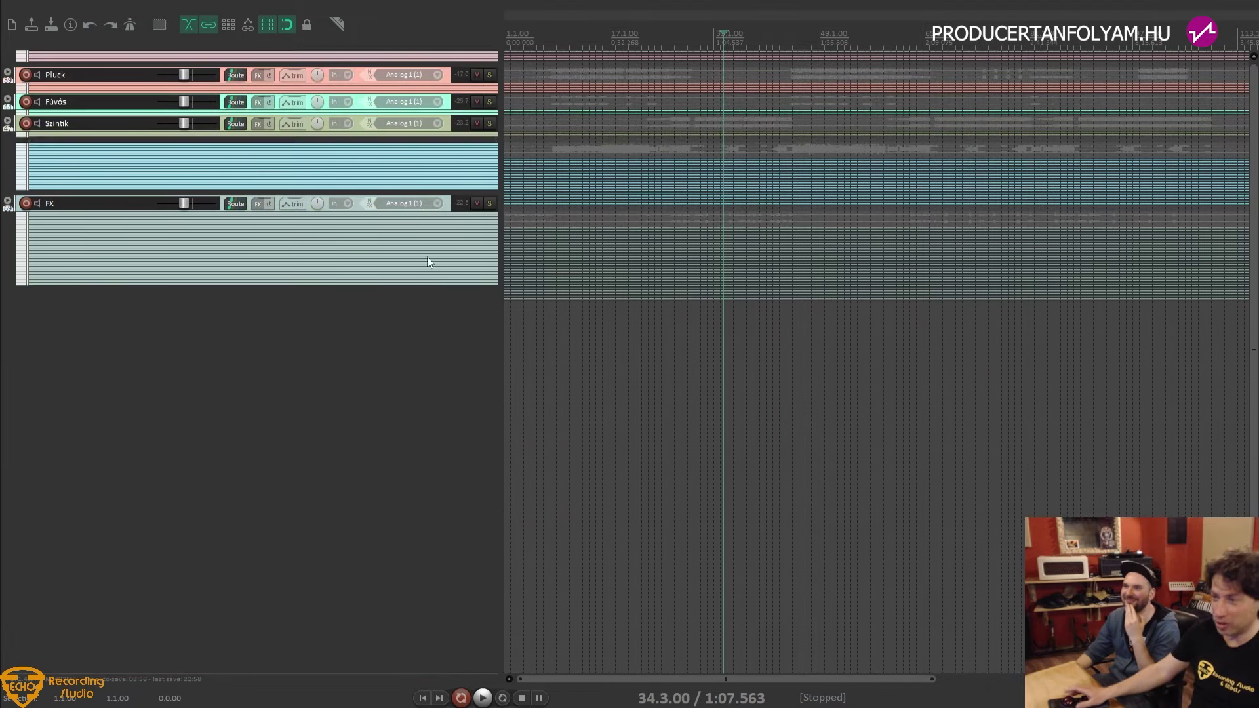
scroll(805, 270, "down", 2)
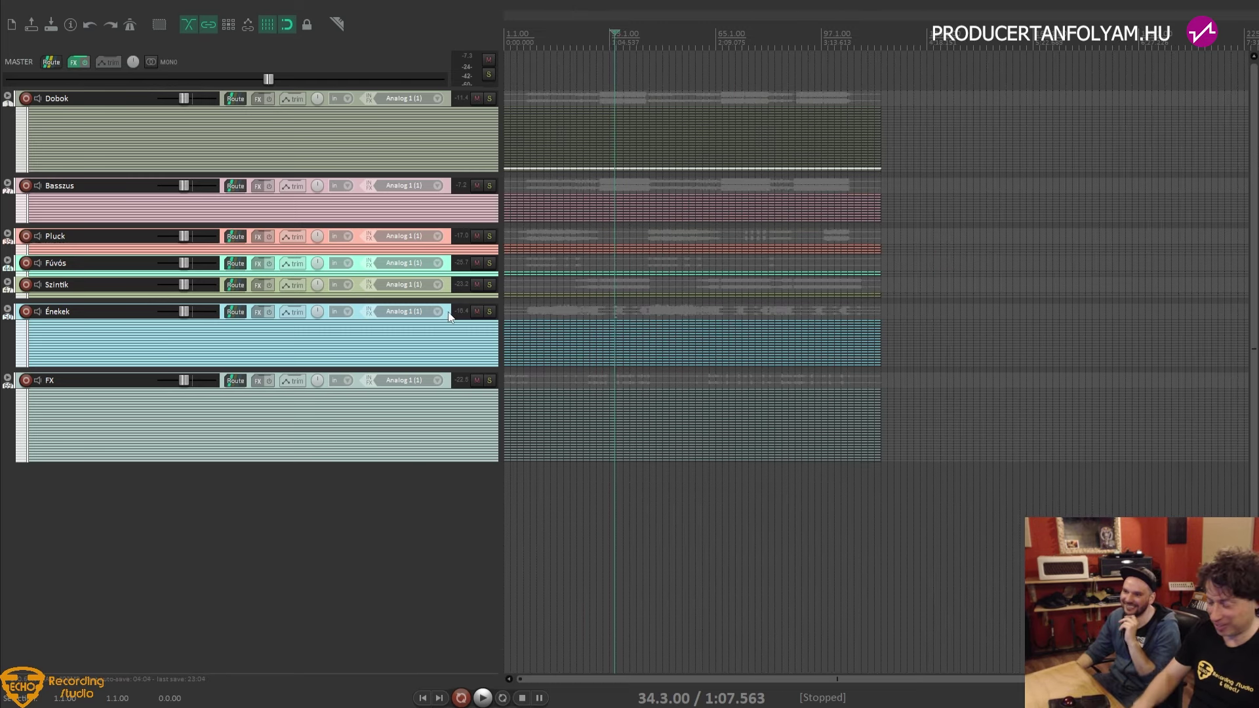
key("f")
Examine the tracks from the Basszus folder down to the end of the FX folder and back up to Dobok
scroll(437, 324, "down", 8)
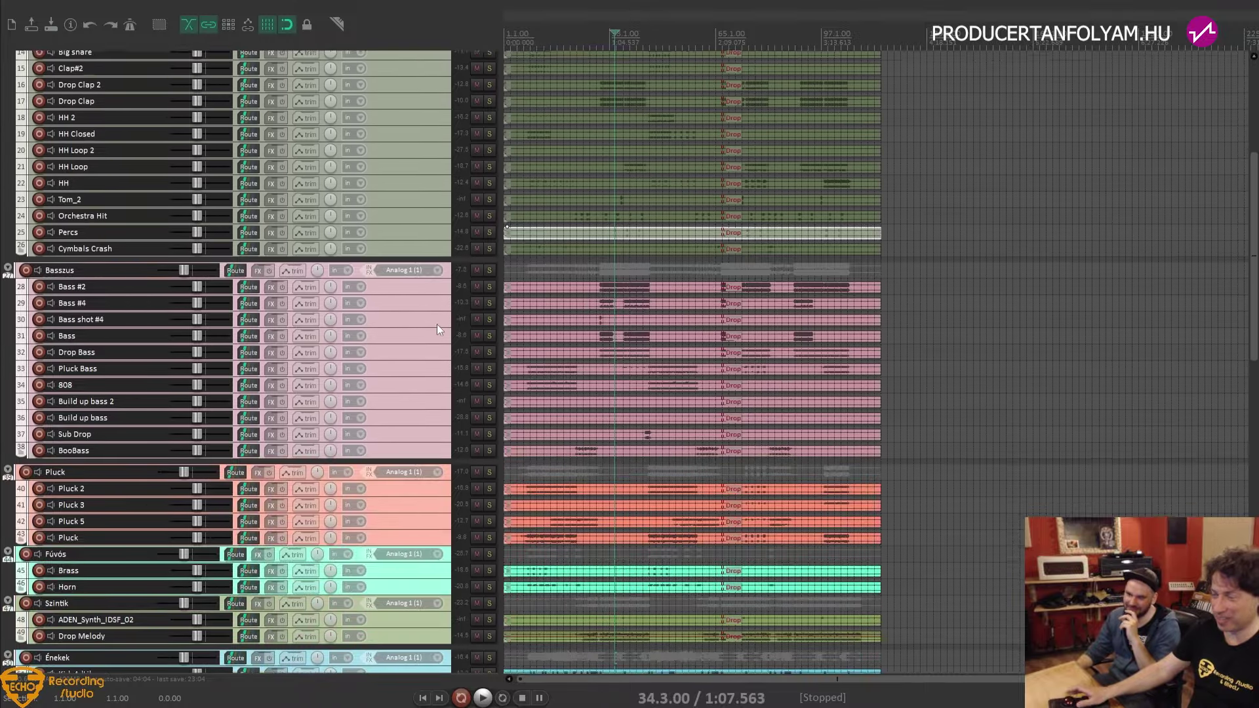
scroll(437, 324, "down", 10)
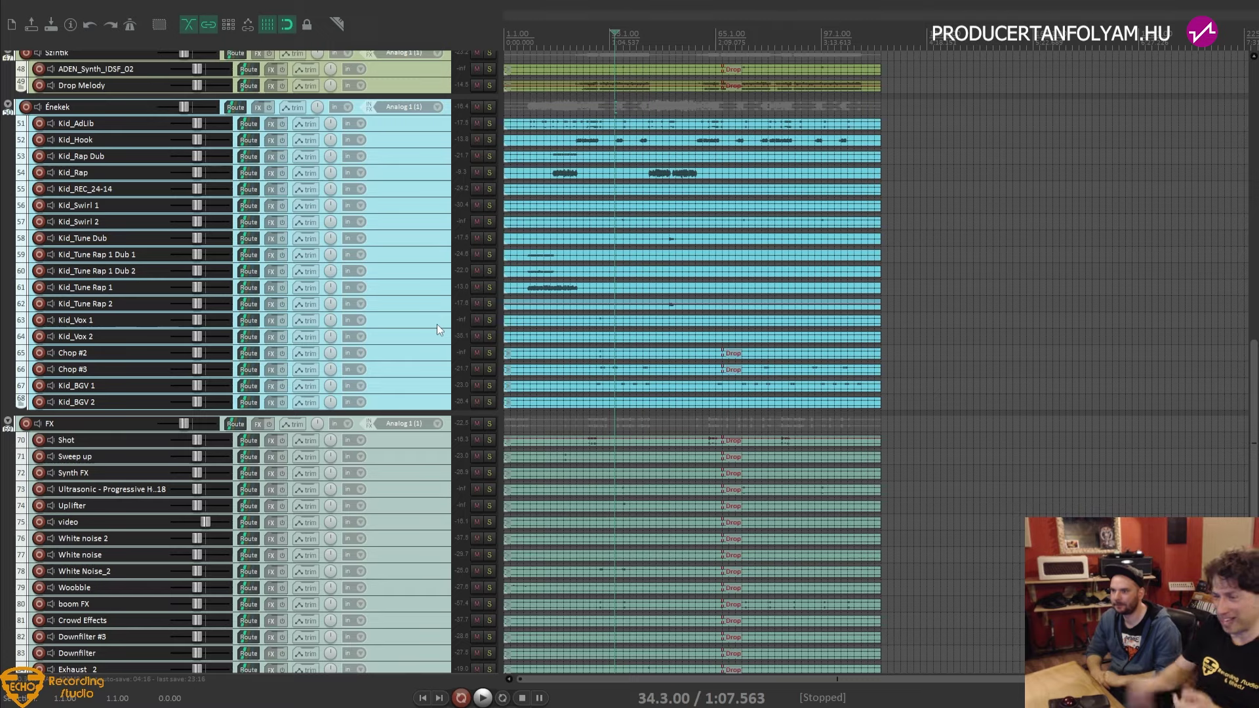
scroll(256, 420, "down", 5)
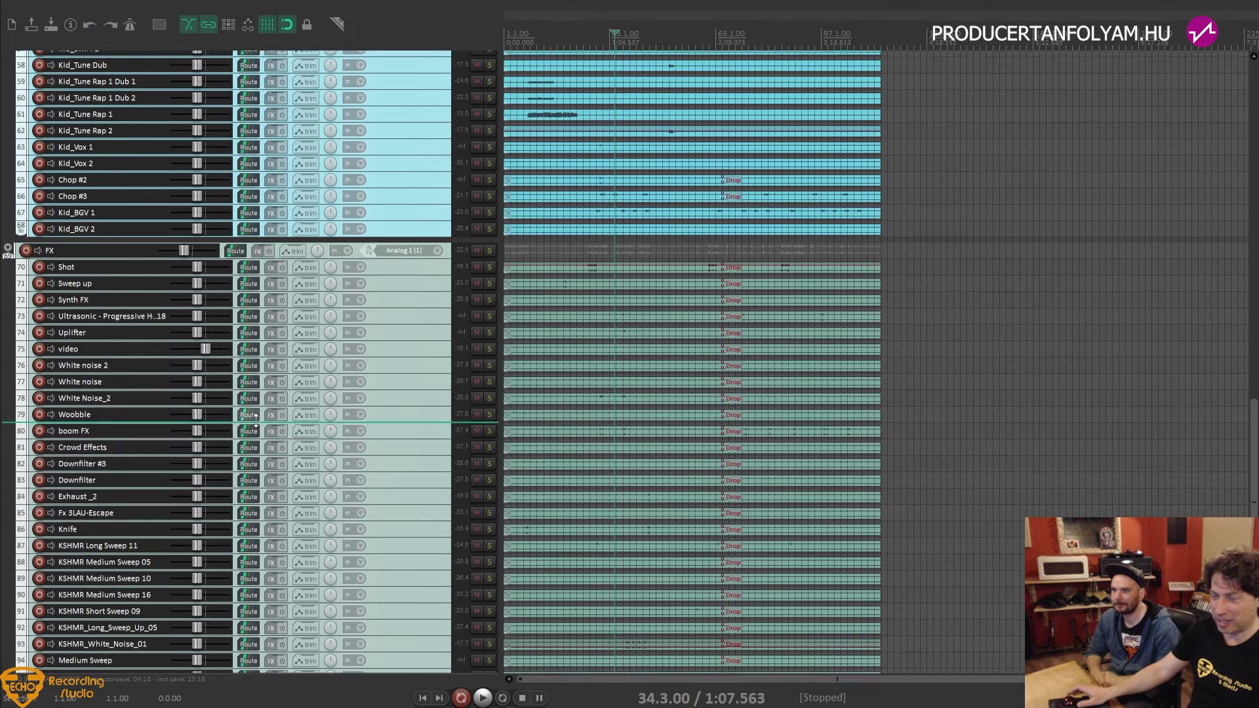
scroll(256, 420, "down", 3)
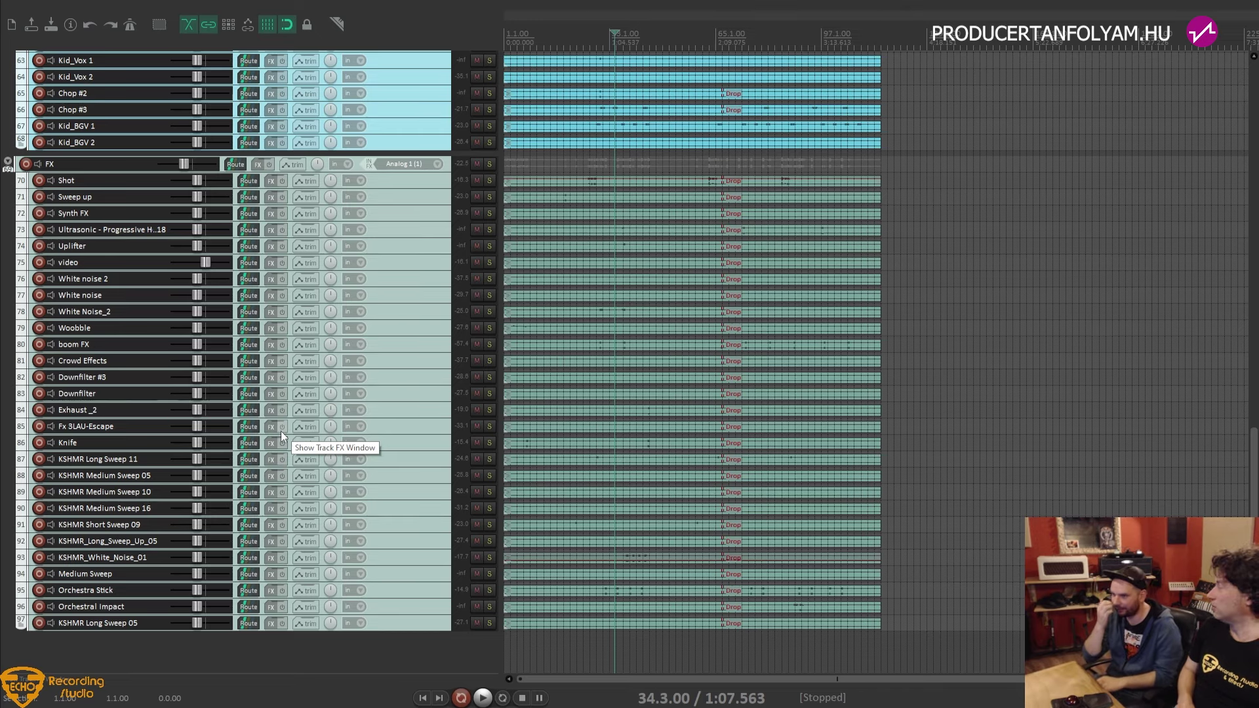
scroll(292, 420, "up", 3)
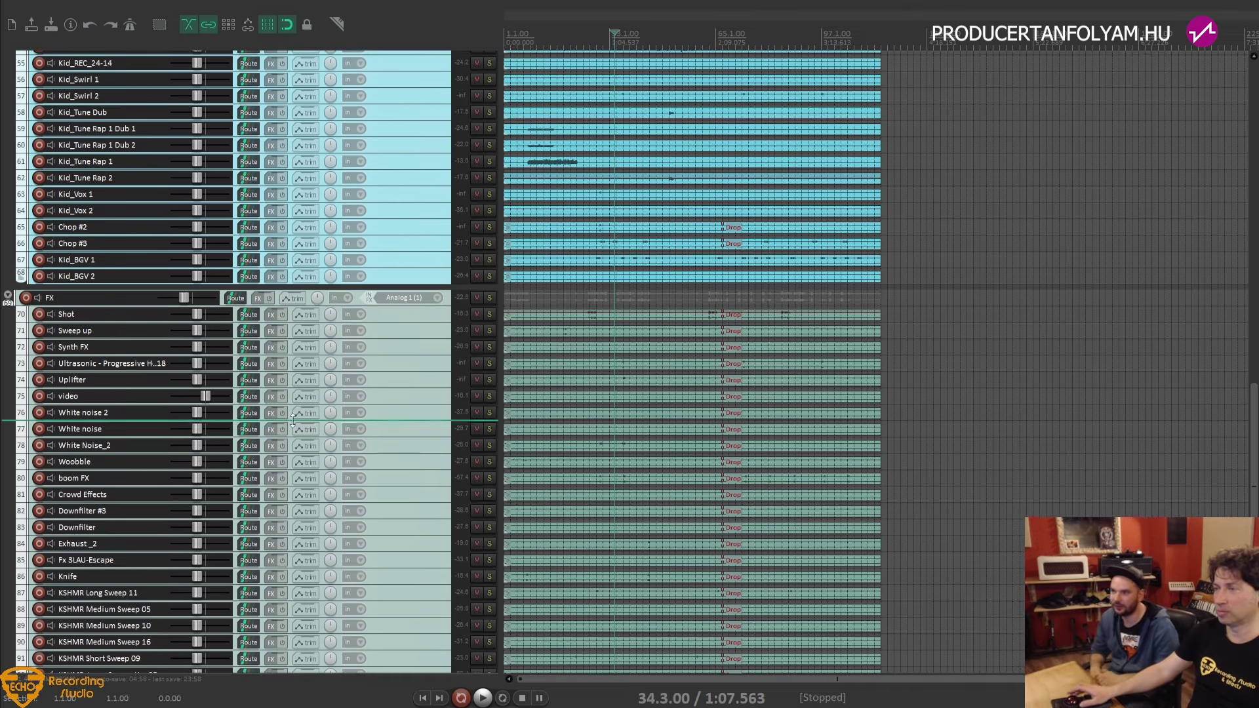
scroll(395, 289, "up", 5)
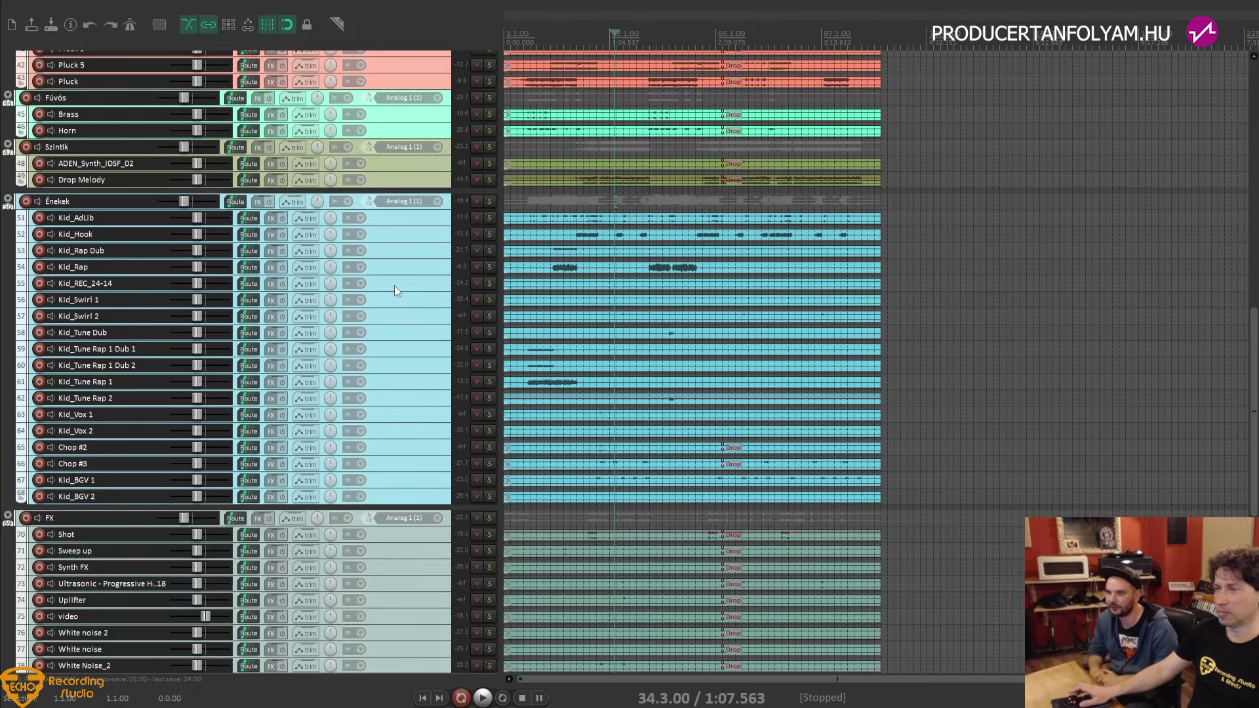
scroll(396, 291, "up", 3)
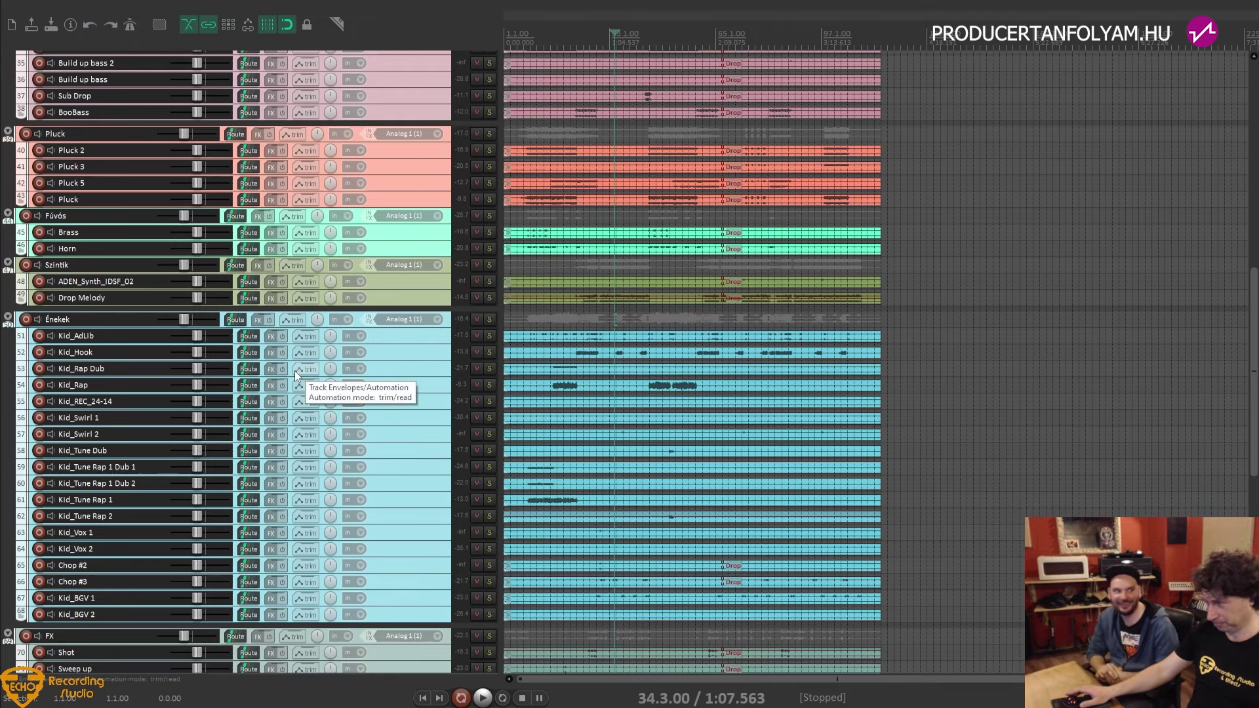
scroll(294, 371, "up", 15)
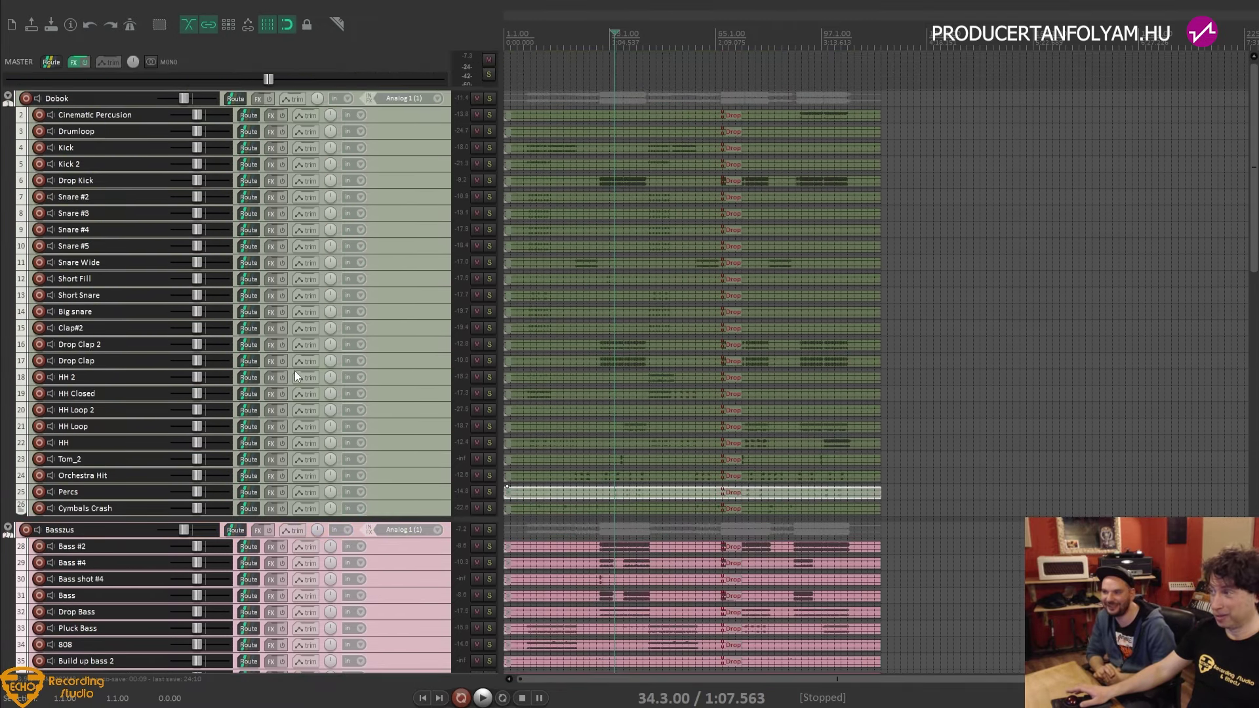
Select the Bass shot #4, Drop Bass and 808 tracks one after another in the Basszus folder
scroll(293, 371, "down", 1)
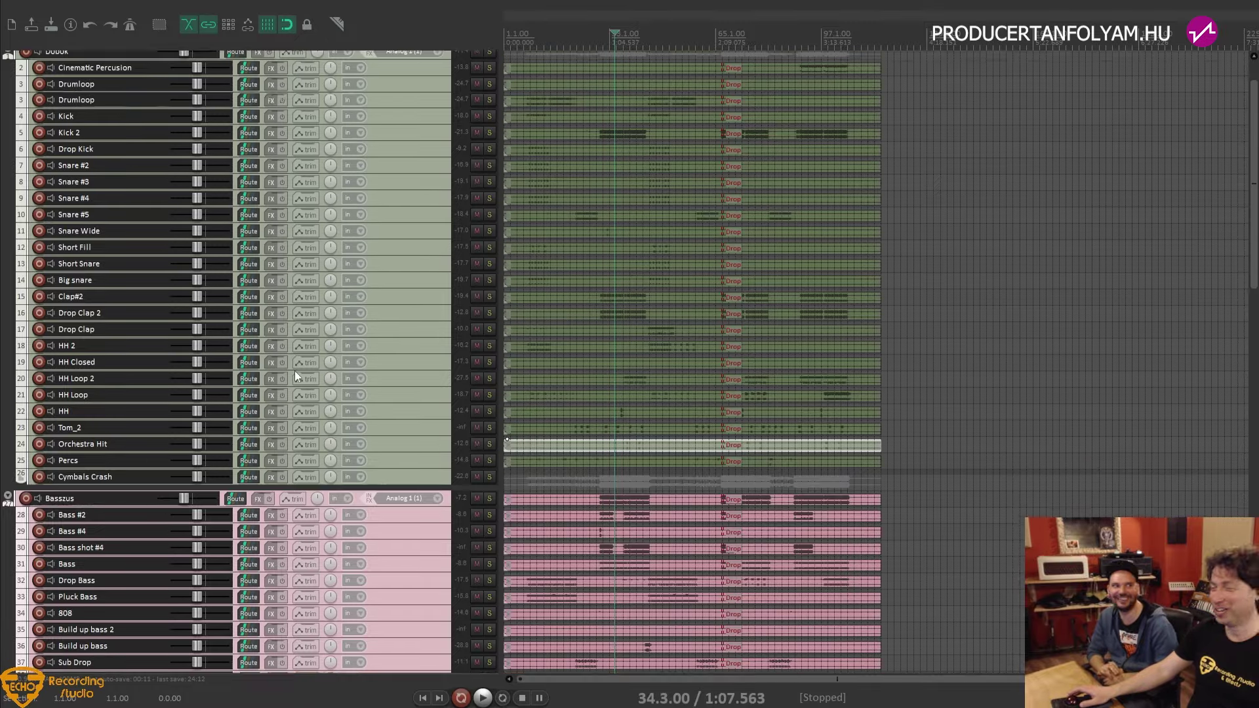
scroll(294, 371, "down", 9)
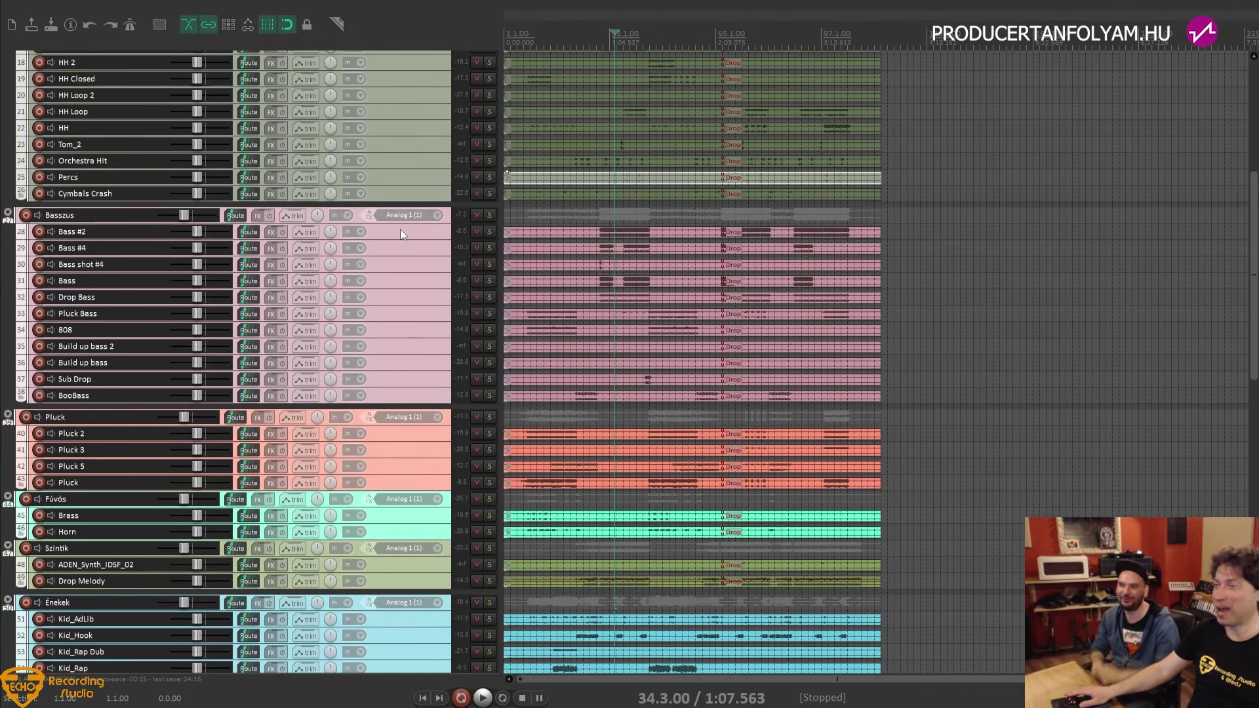
left_click(92, 263)
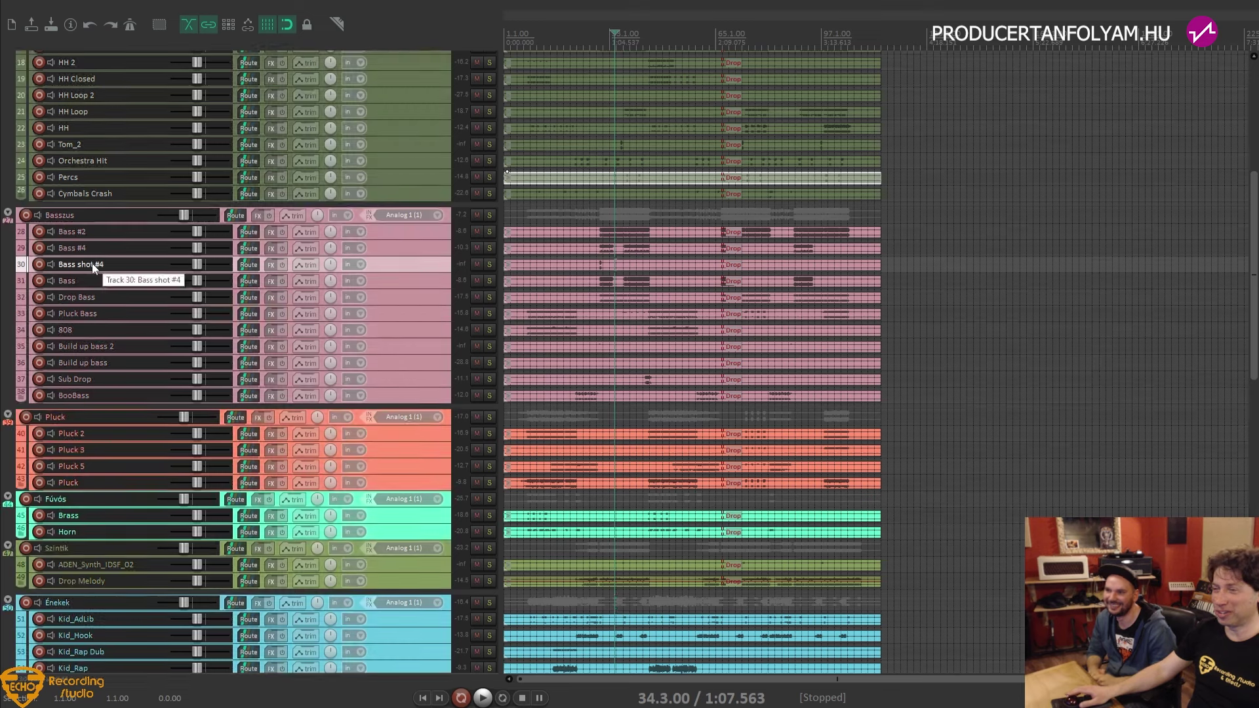
left_click(89, 295)
left_click(87, 331)
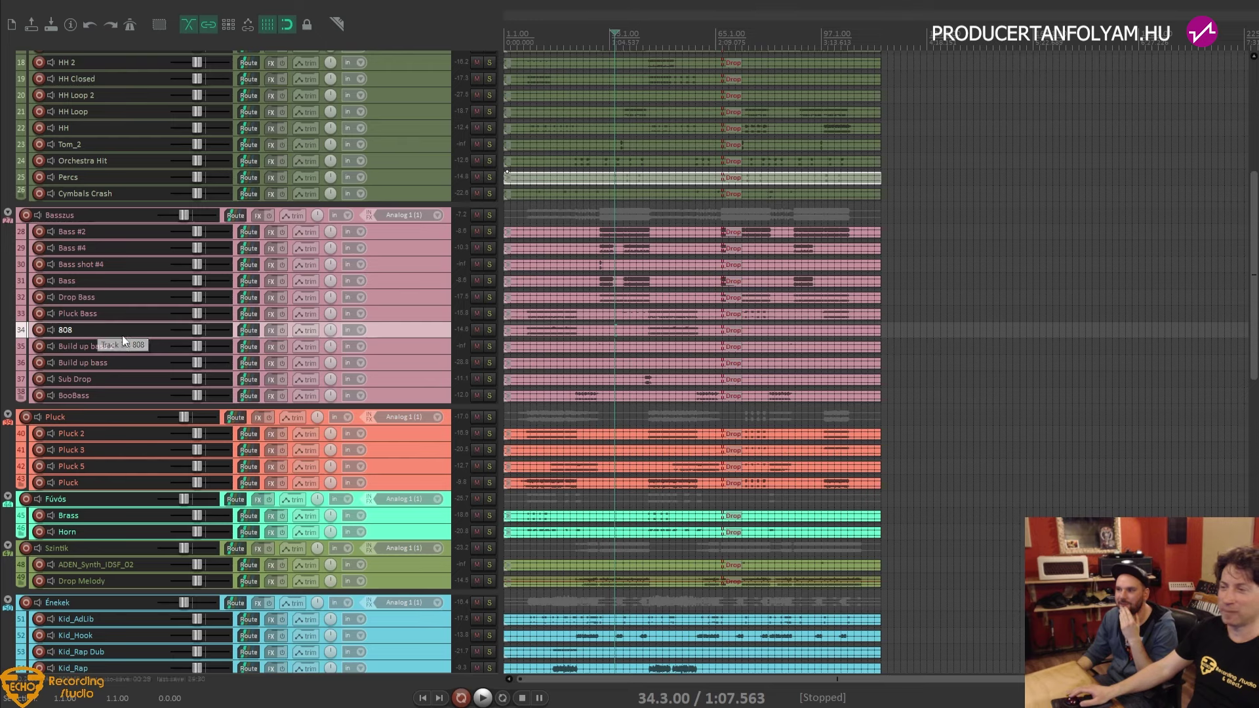
Review the drum tracks in the Dobok folder again and go down through the bass, pluck and vocal folders to FX
scroll(122, 336, "up", 5)
scroll(122, 335, "up", 2)
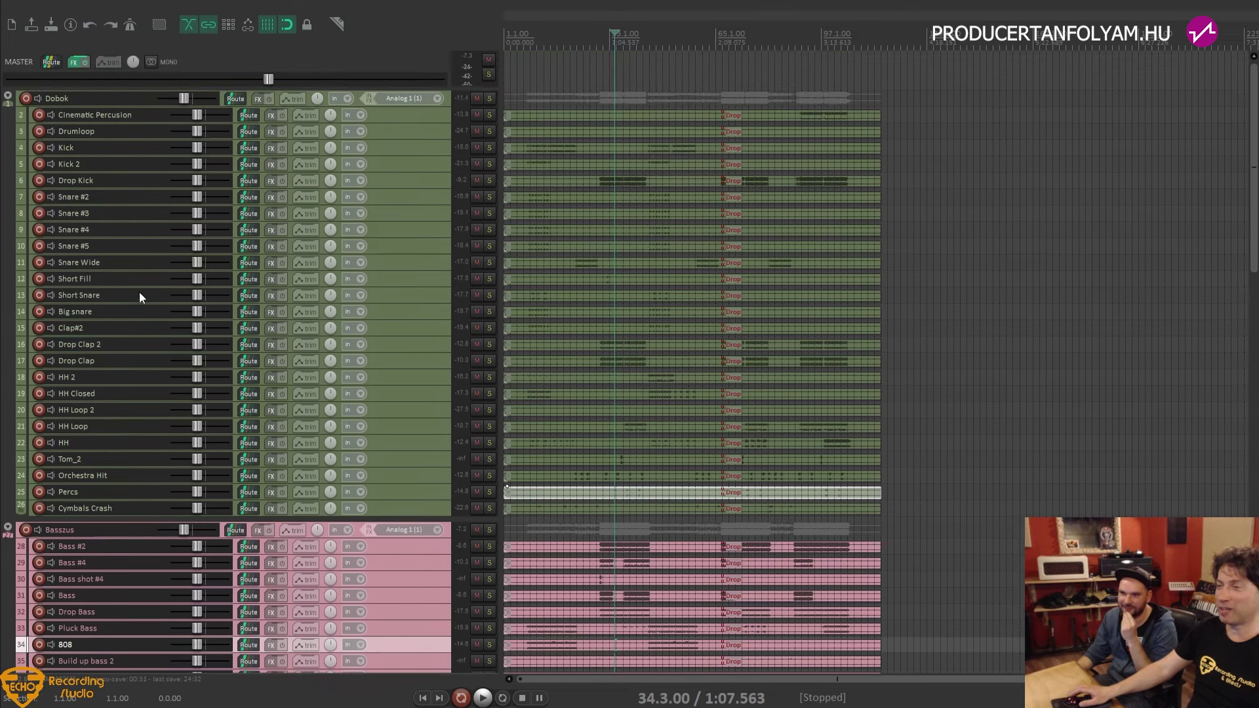
scroll(137, 228, "down", 10)
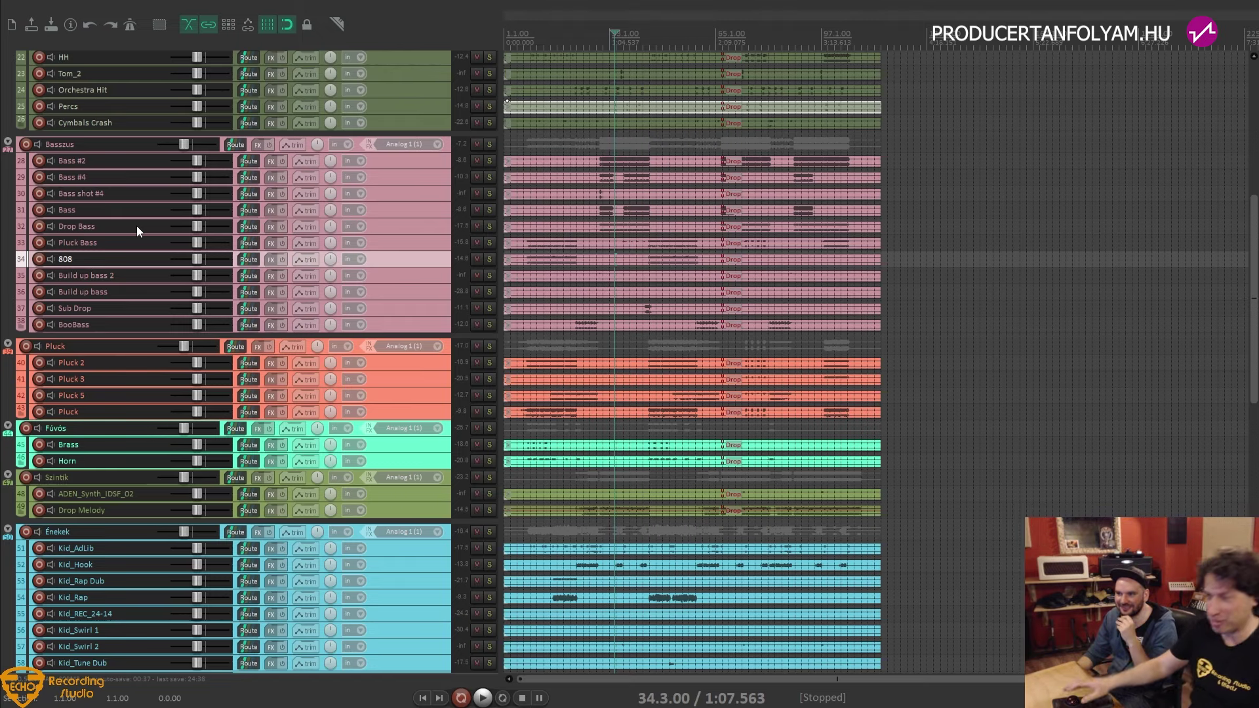
scroll(246, 298, "up", 4)
scroll(247, 301, "up", 7)
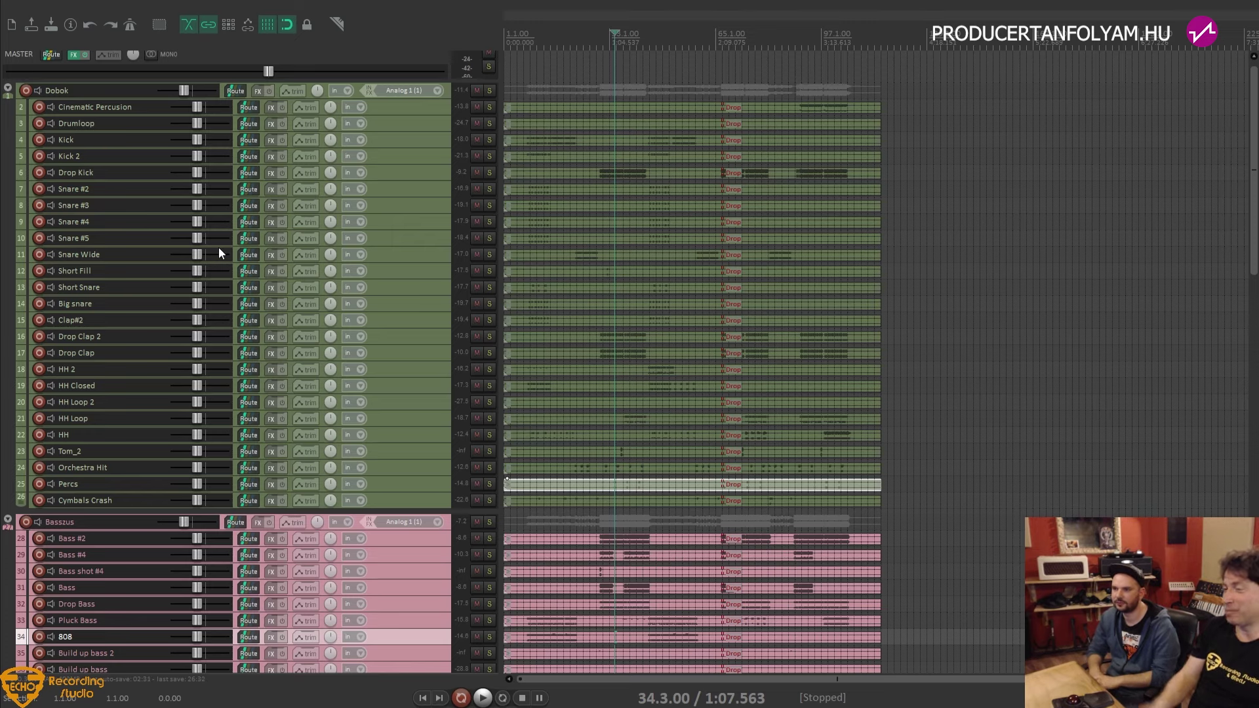
scroll(220, 253, "down", 10)
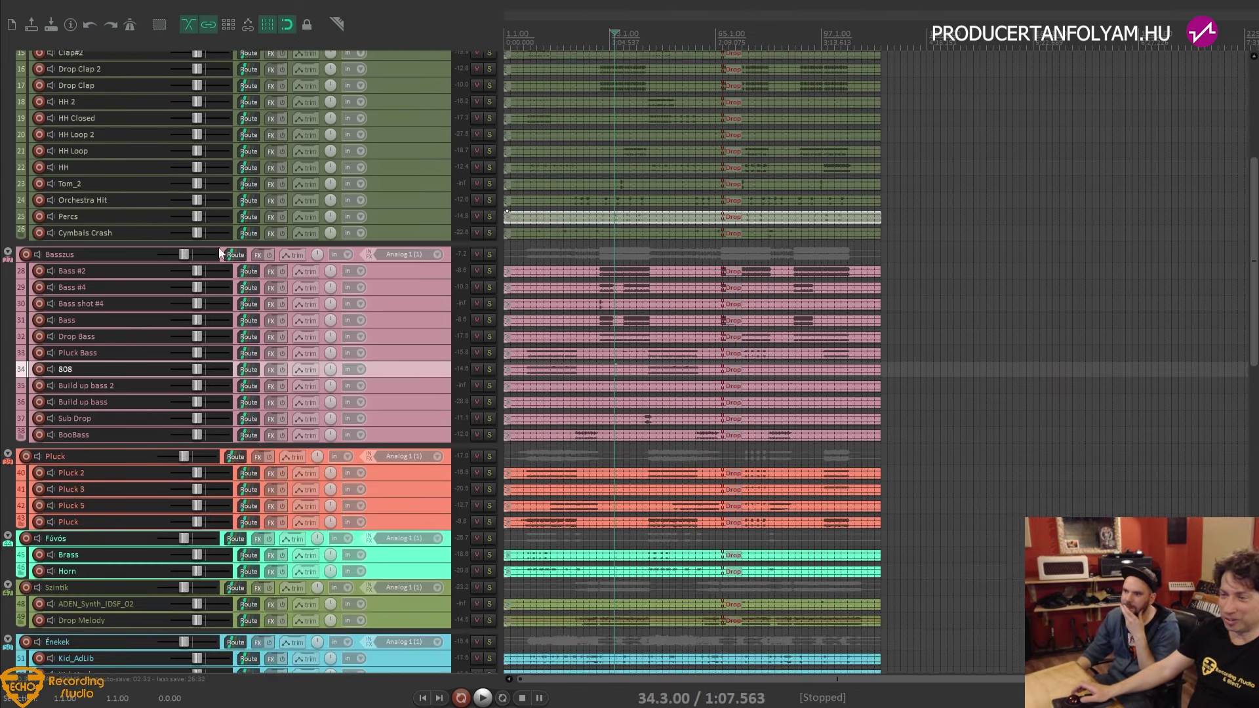
scroll(219, 252, "down", 1)
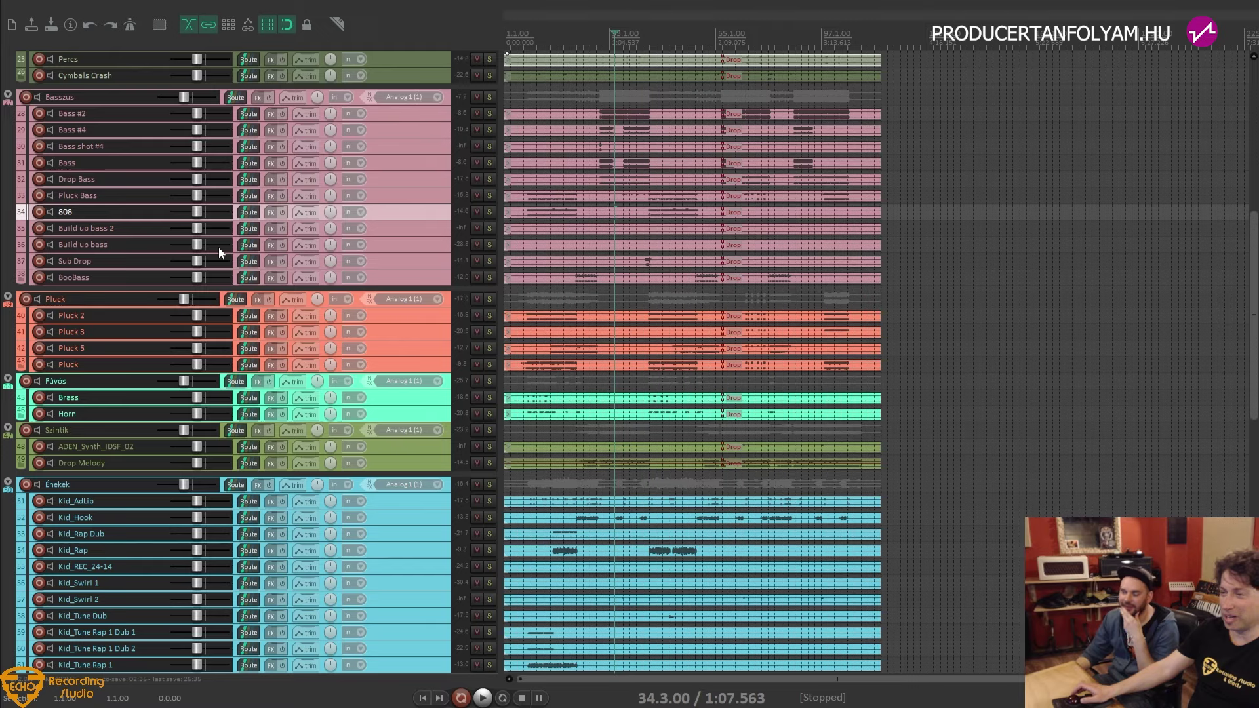
scroll(557, 338, "up", 2)
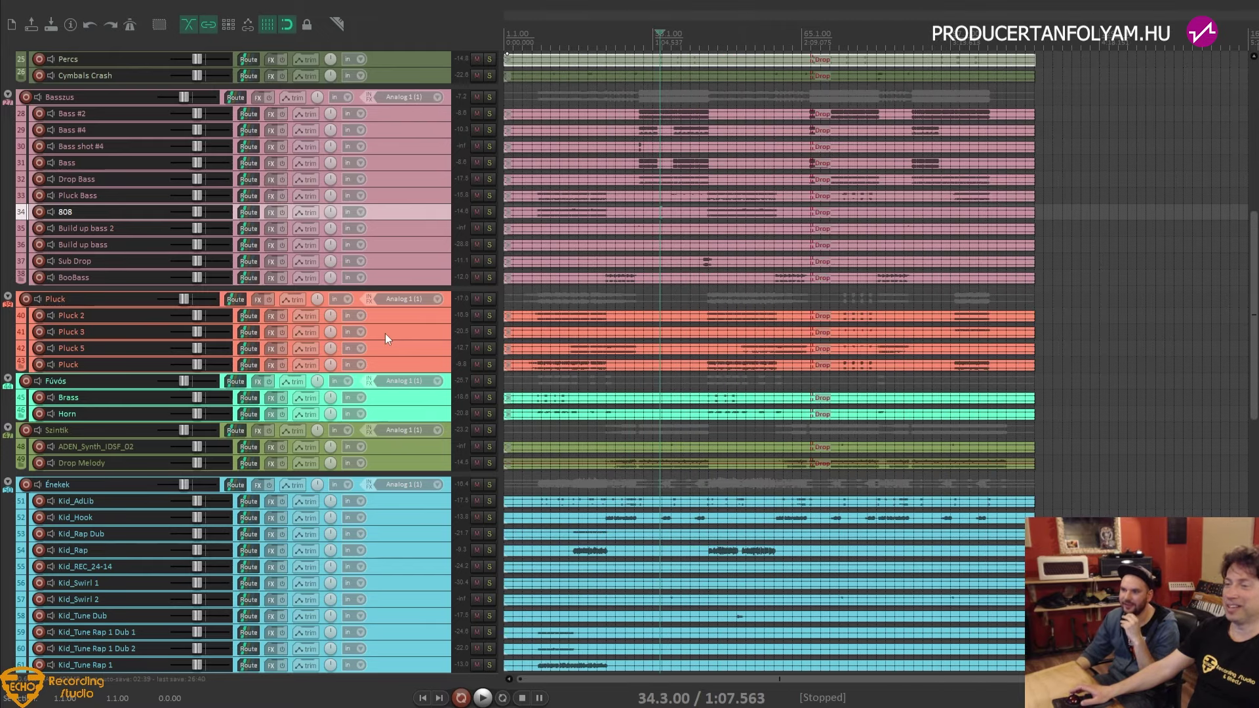
scroll(385, 336, "down", 15)
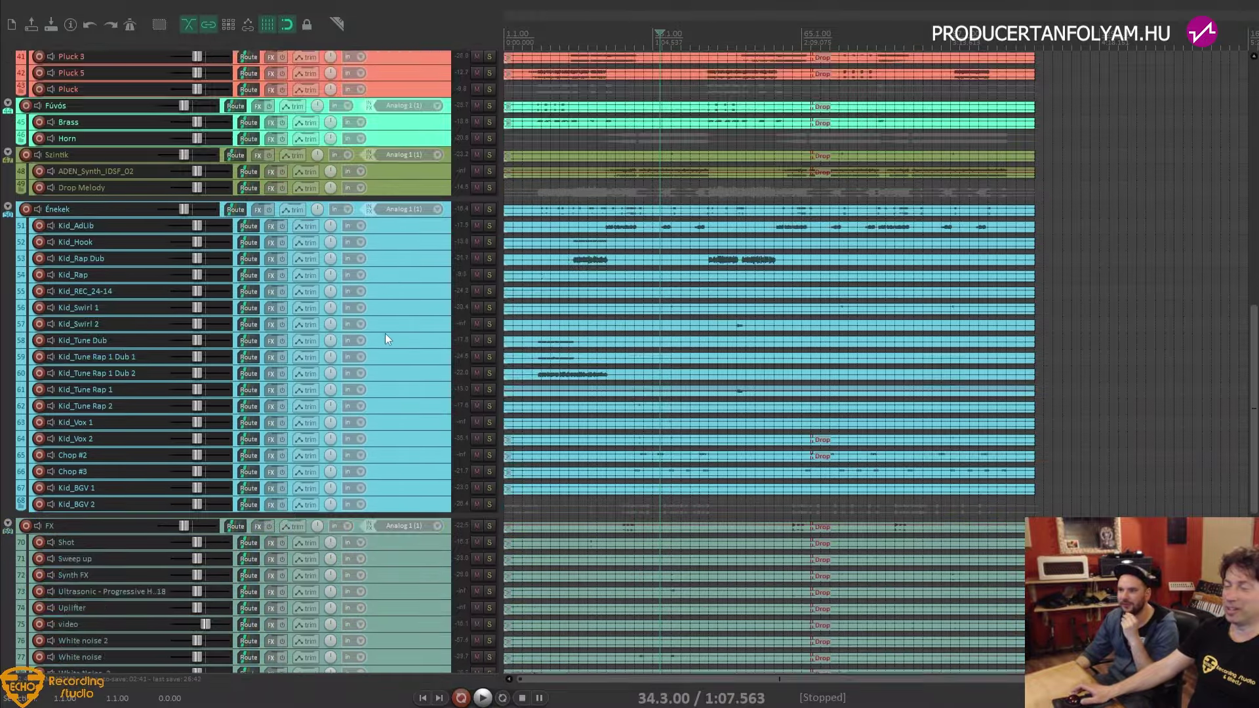